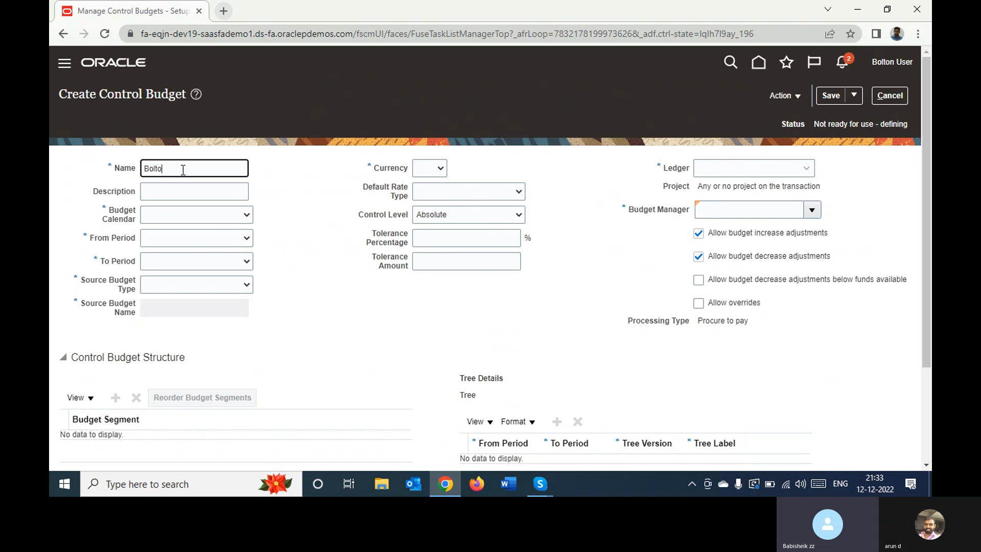
Name the control budget "Bolton Budget" and set its budget calendar to Bolton Acc Cale
type("Budget")
left_click(197, 217)
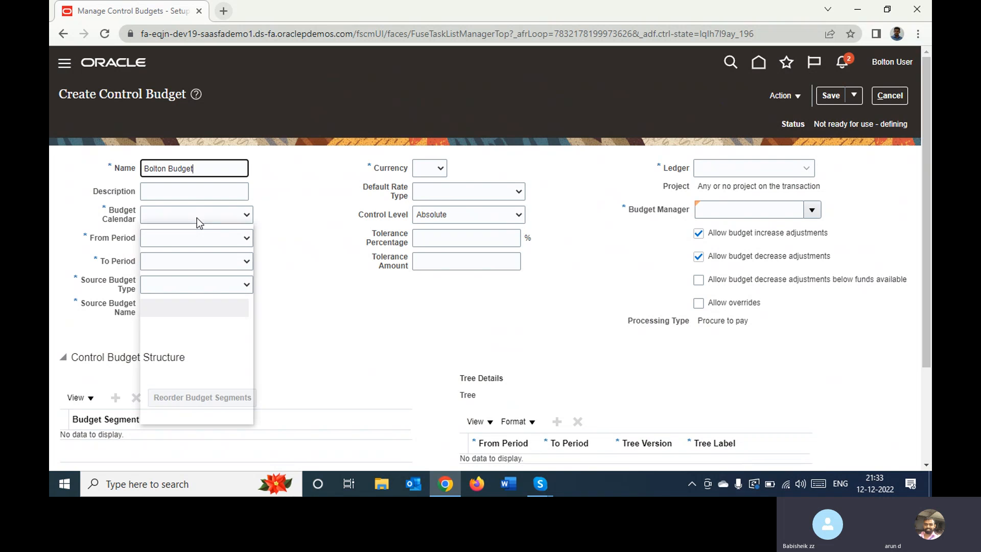
key("b")
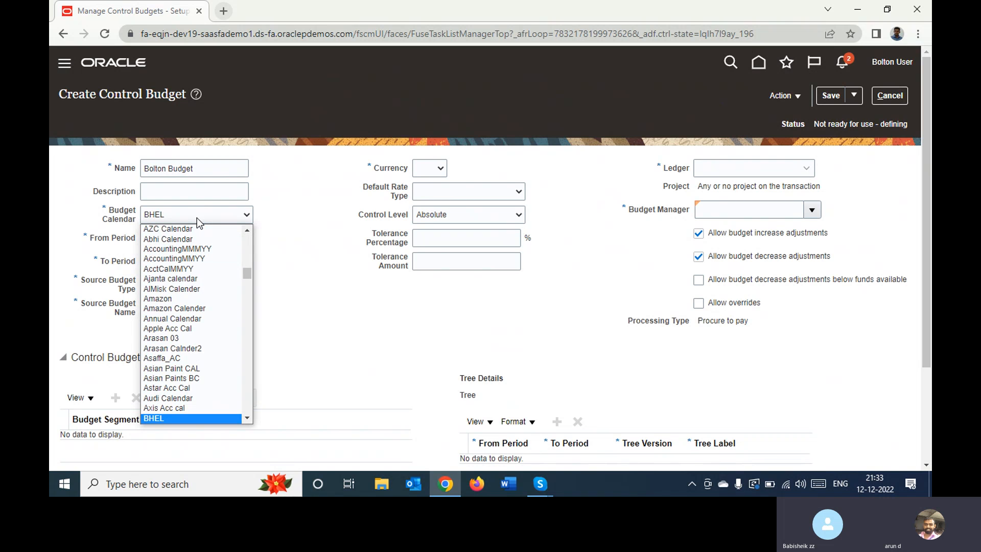
key("Down")
key("Down")
key("Down")
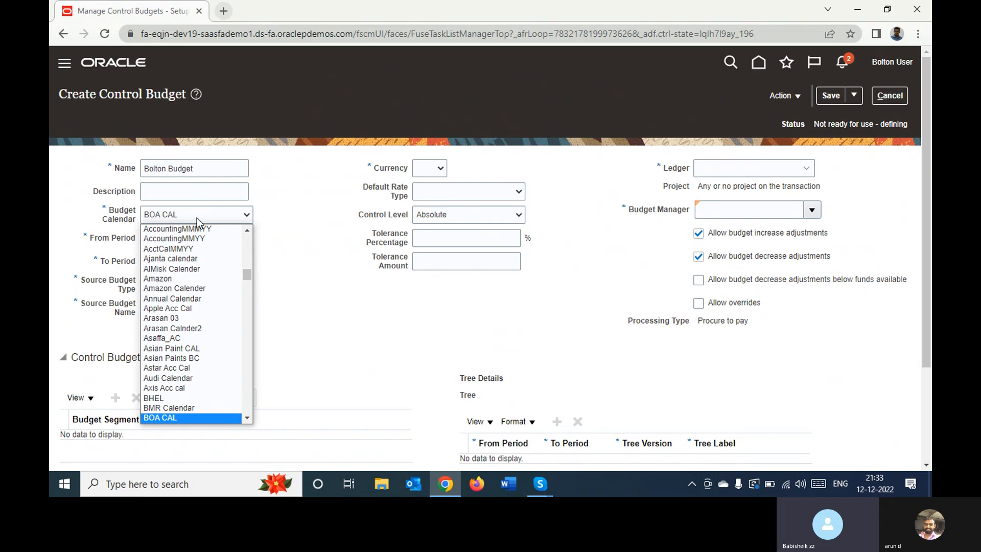
key("Down")
key("Down")
key("Down")
key("Down")
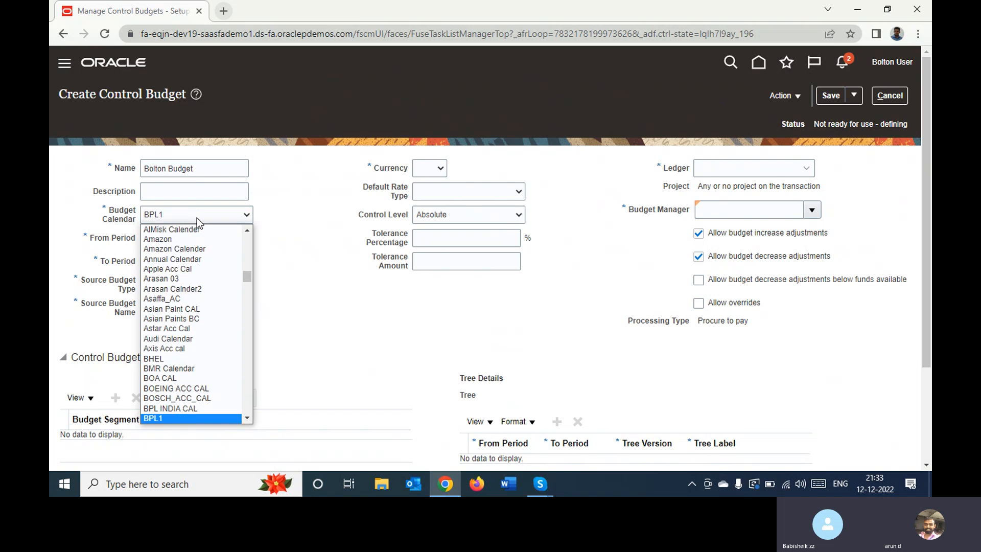
key("Down")
key("Down")
key("Down")
key("Down")
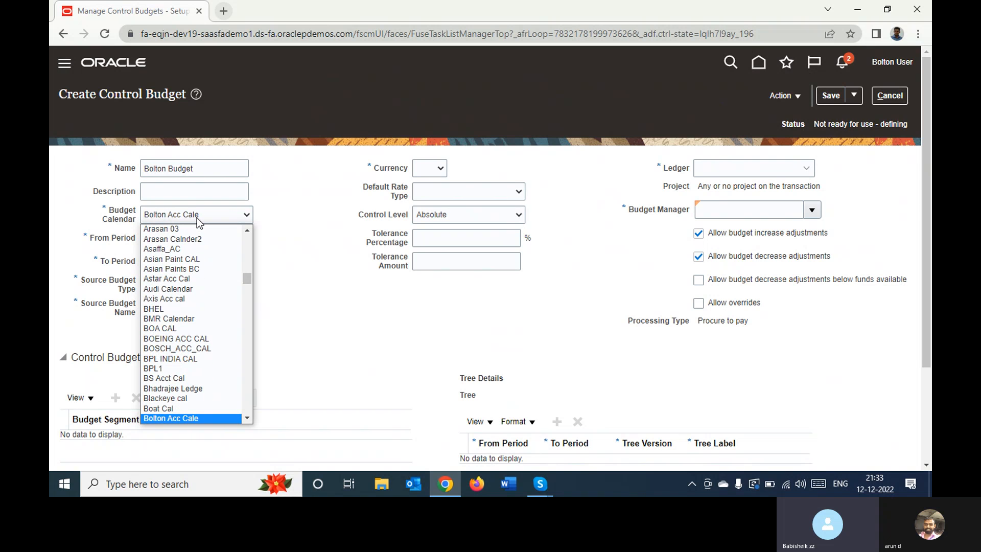
key("Return")
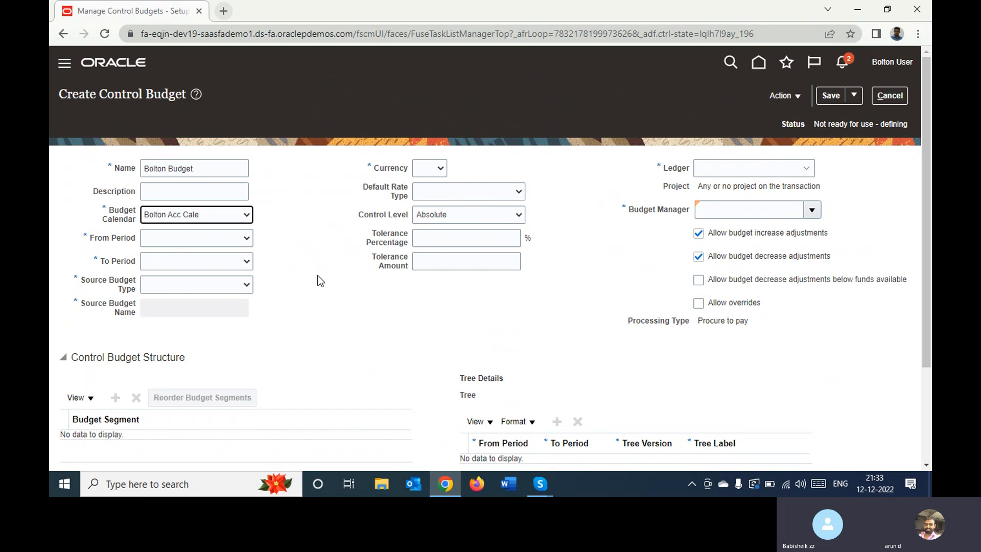
left_click(238, 239)
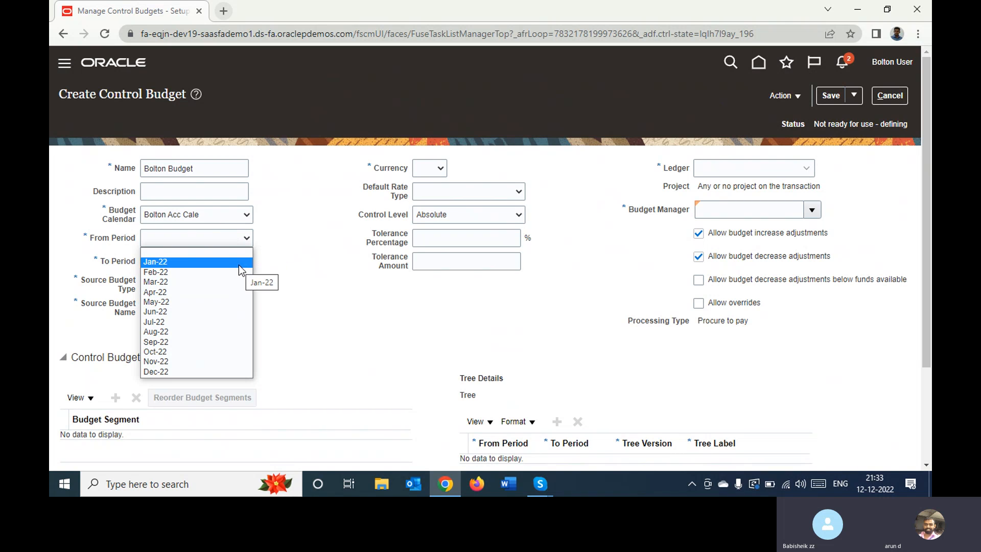
left_click(229, 219)
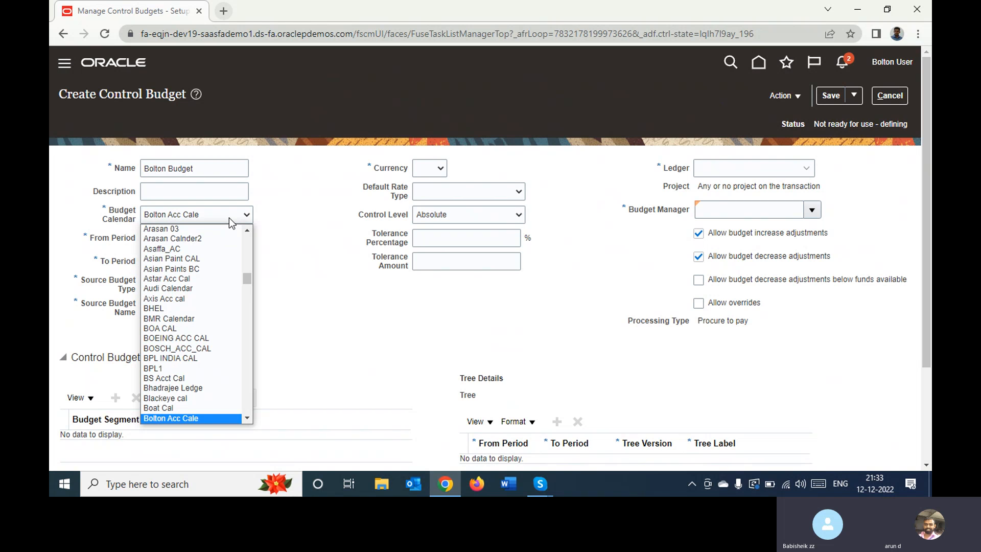
key("Down")
key("Down")
key("Down")
key("Down")
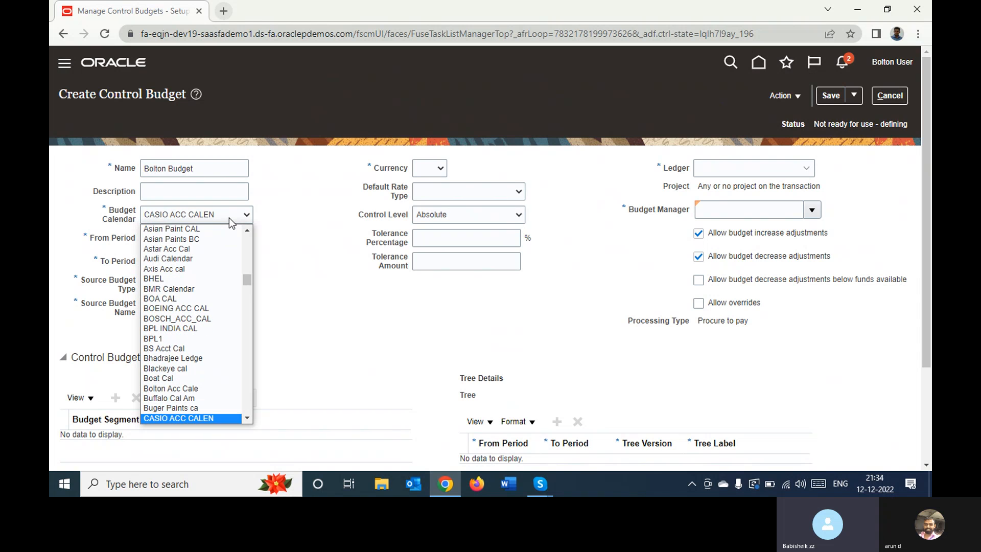
key("Up")
key("Up")
key("Up")
key("Up")
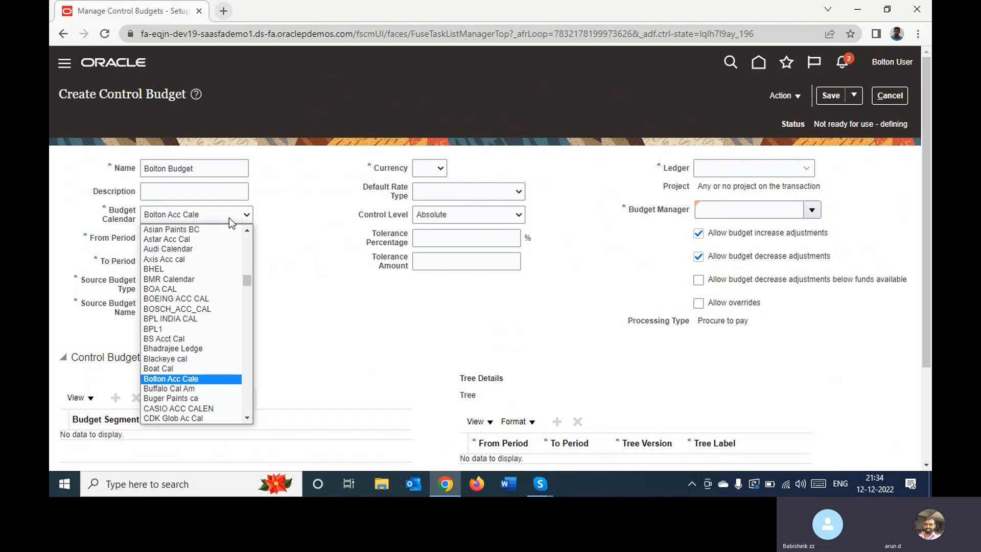
key("Return")
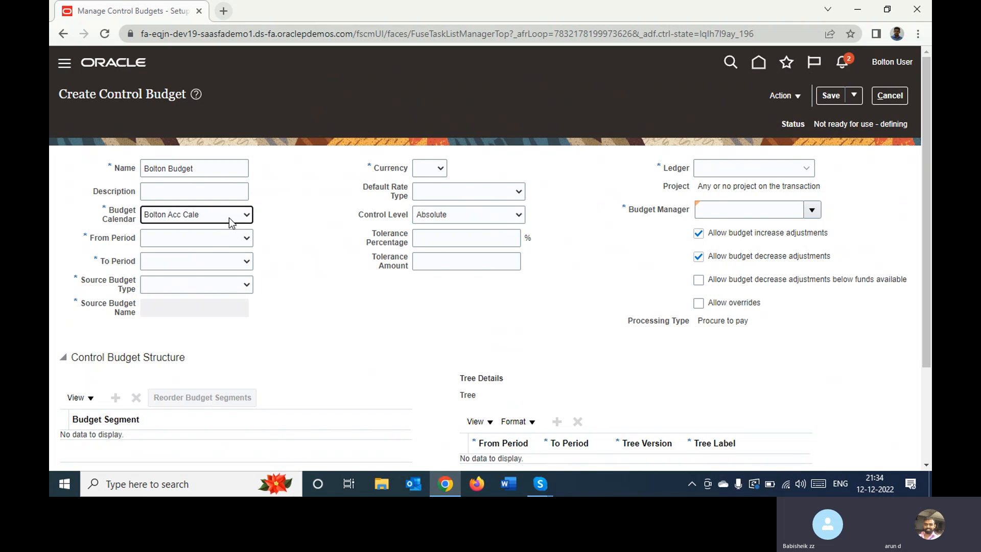
Set the budget's From Period to Jan-22 and its To Period to Dec-22
left_click(222, 239)
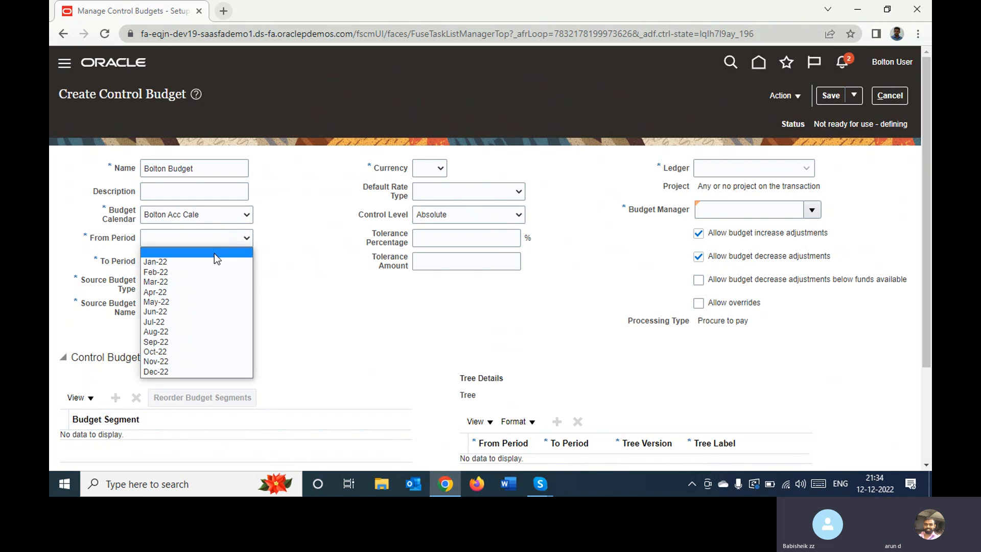
left_click(210, 261)
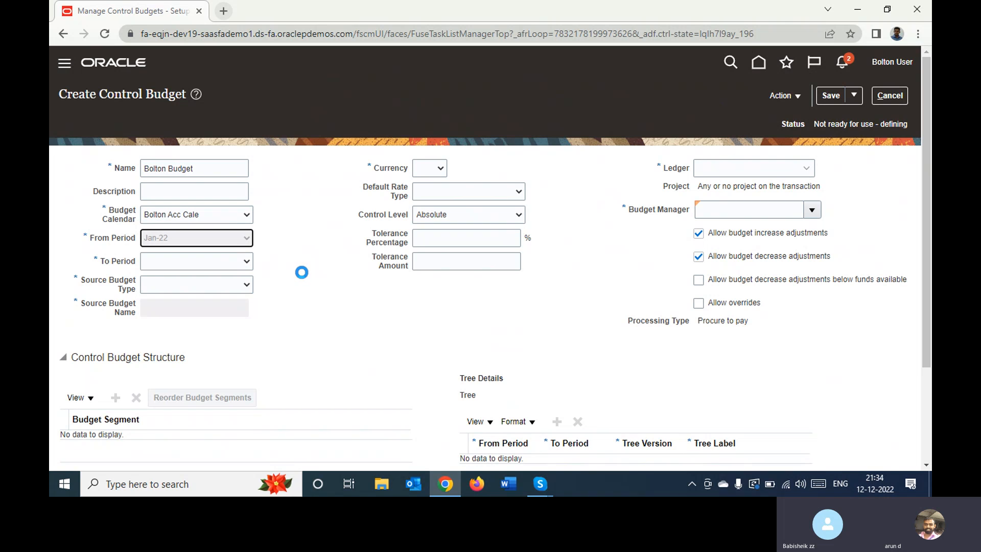
left_click(221, 262)
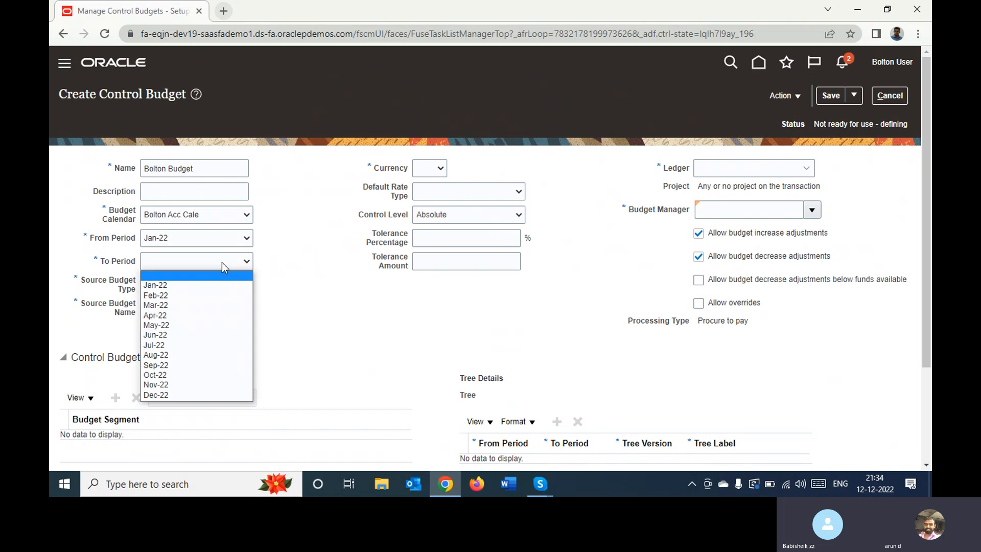
left_click(203, 395)
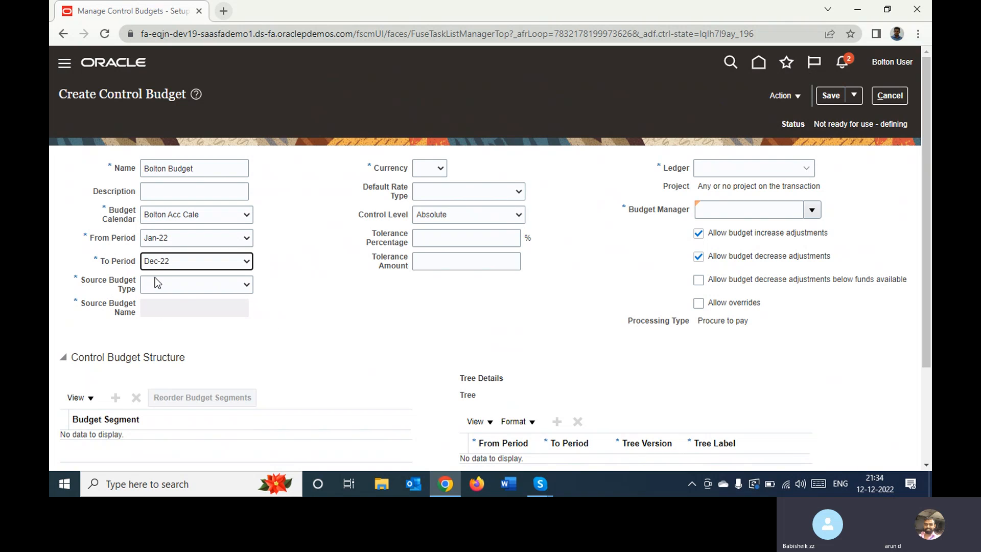
Switch to the Skype call, mute and unmute the microphone, and return to the control budget form
left_click(180, 291)
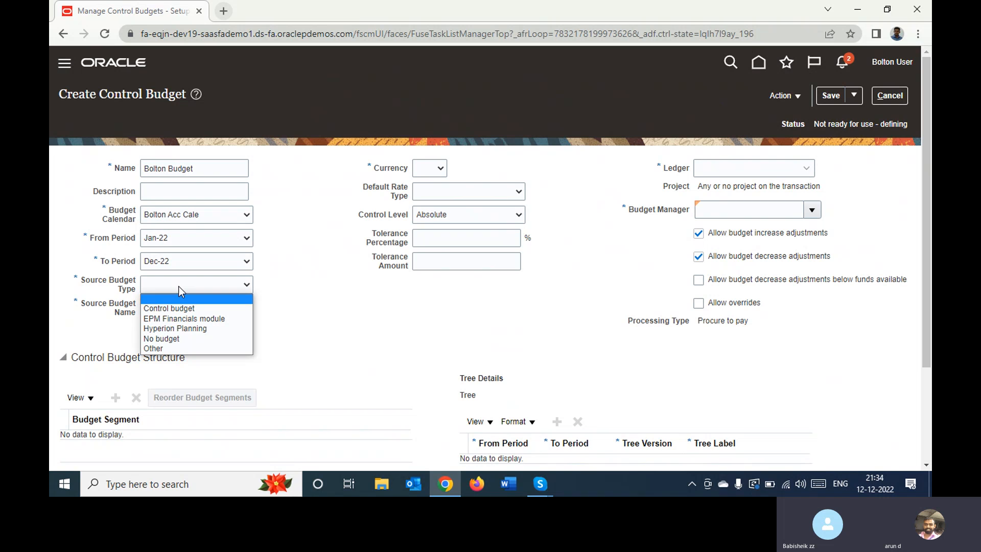
left_click(542, 488)
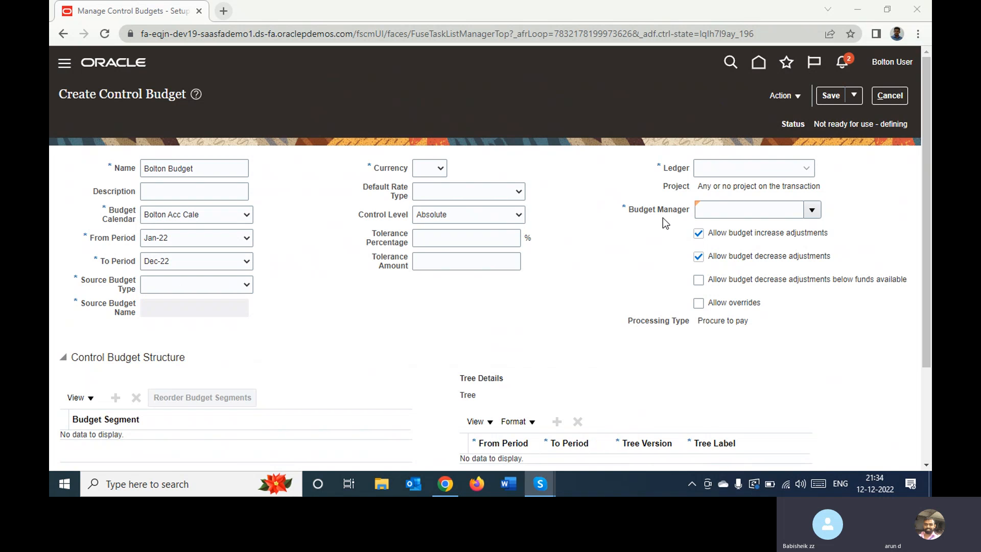
left_click(539, 488)
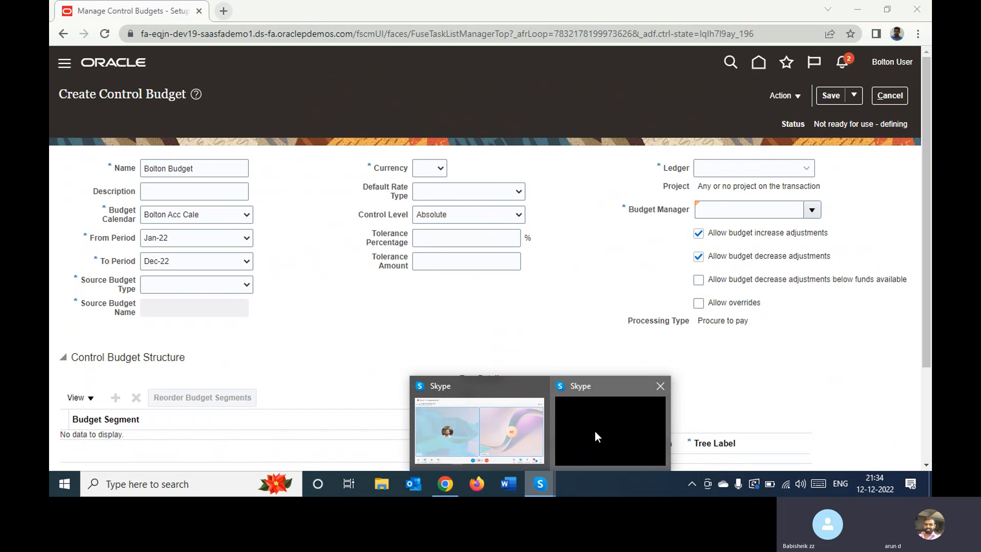
mouse_move(538, 486)
left_click(482, 393)
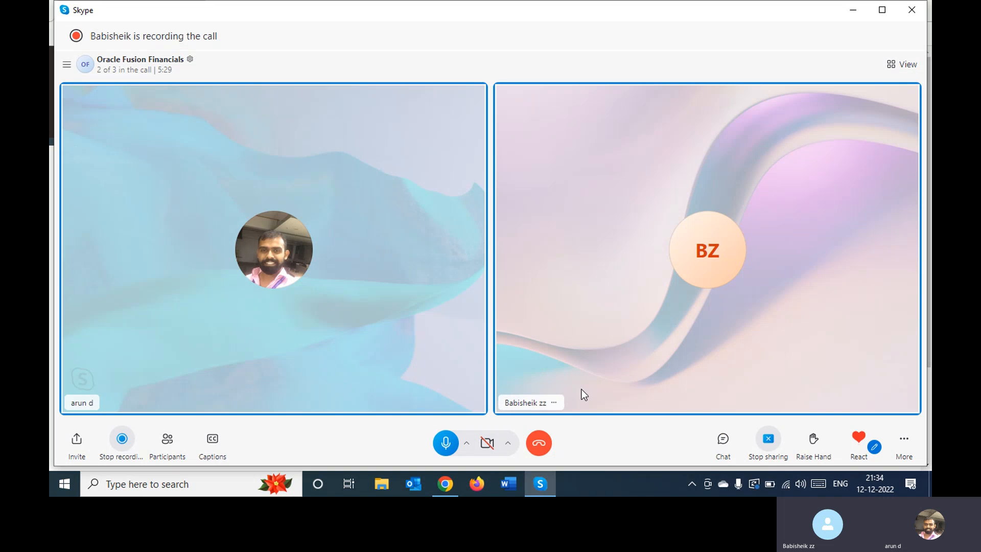
left_click(445, 443)
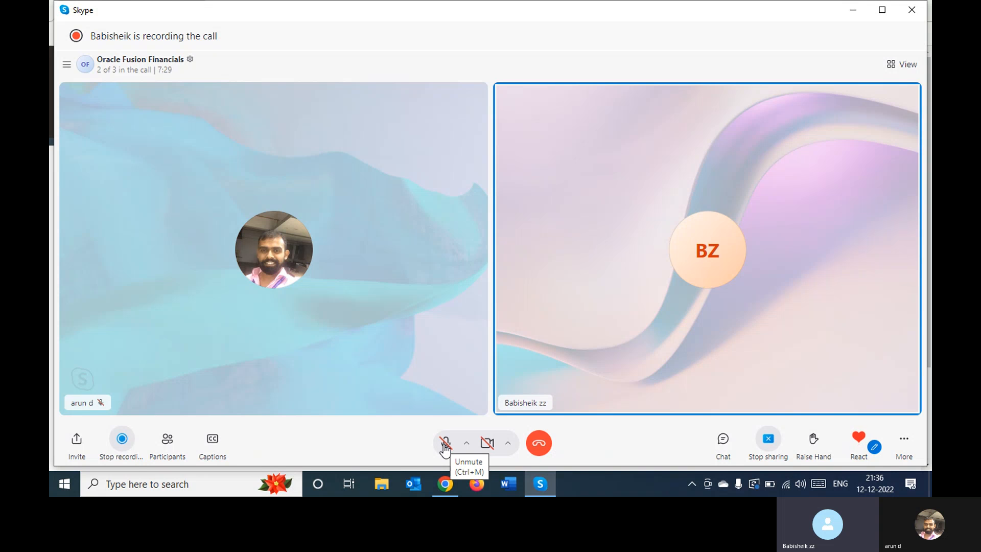
left_click(445, 443)
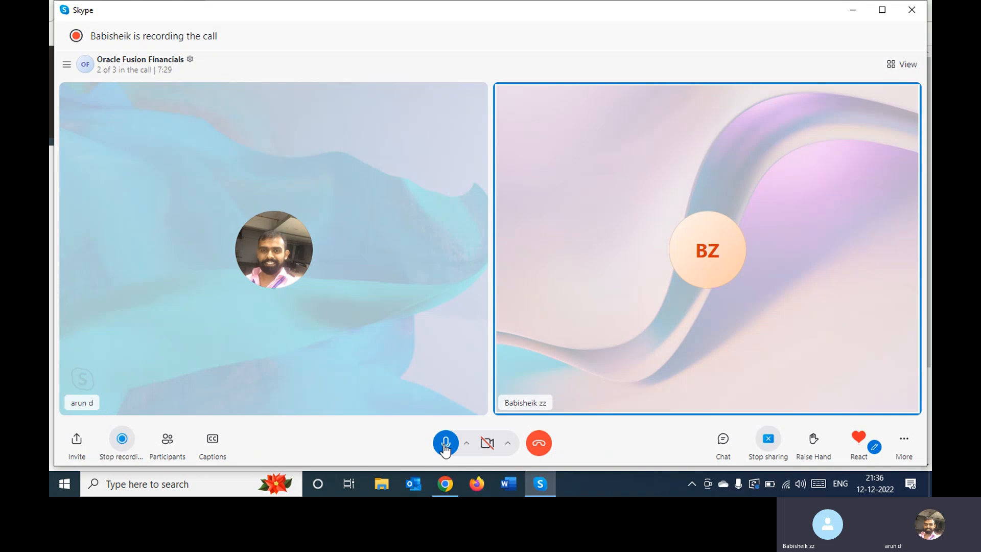
left_click(852, 10)
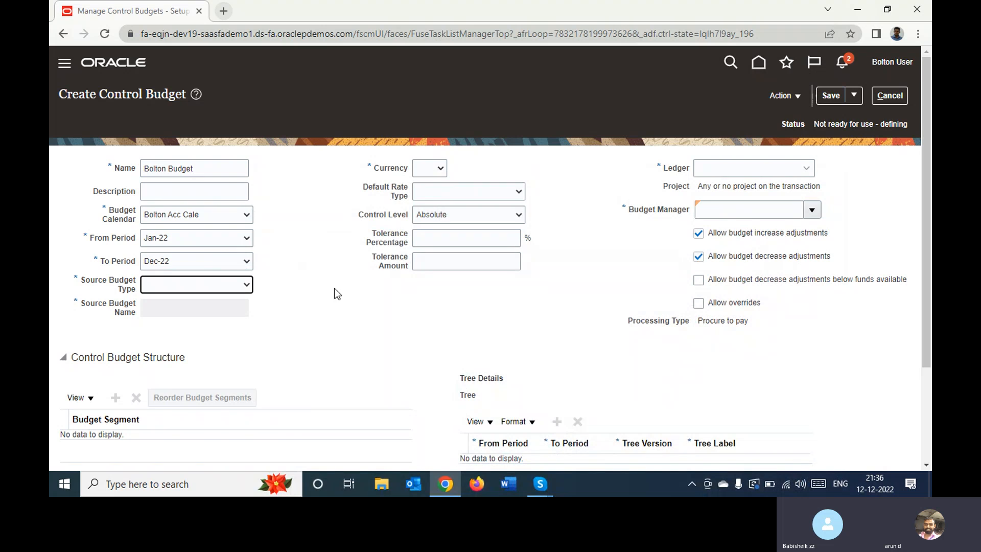
Try Control budget as the Source Budget Type and view the available source budget names
left_click(174, 285)
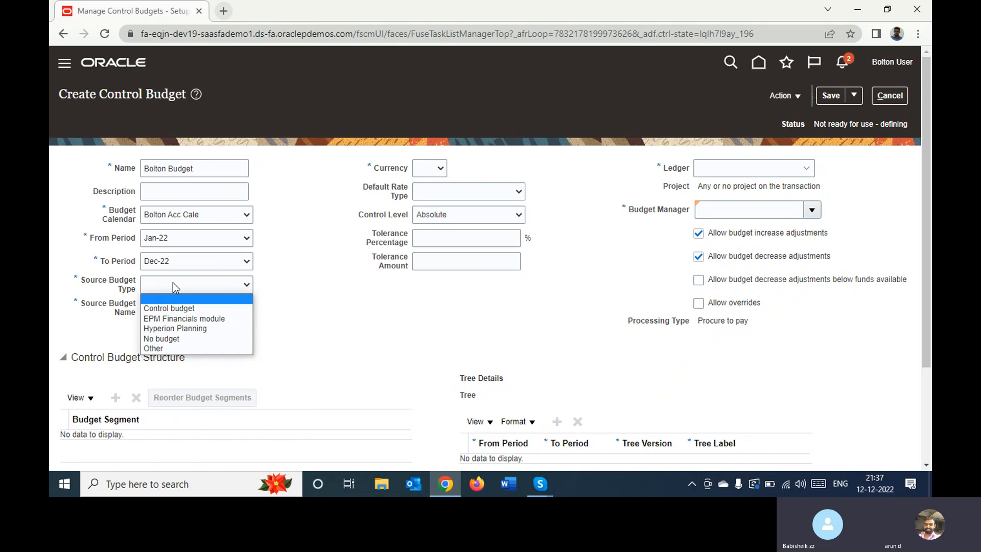
key("Down")
left_click(173, 282)
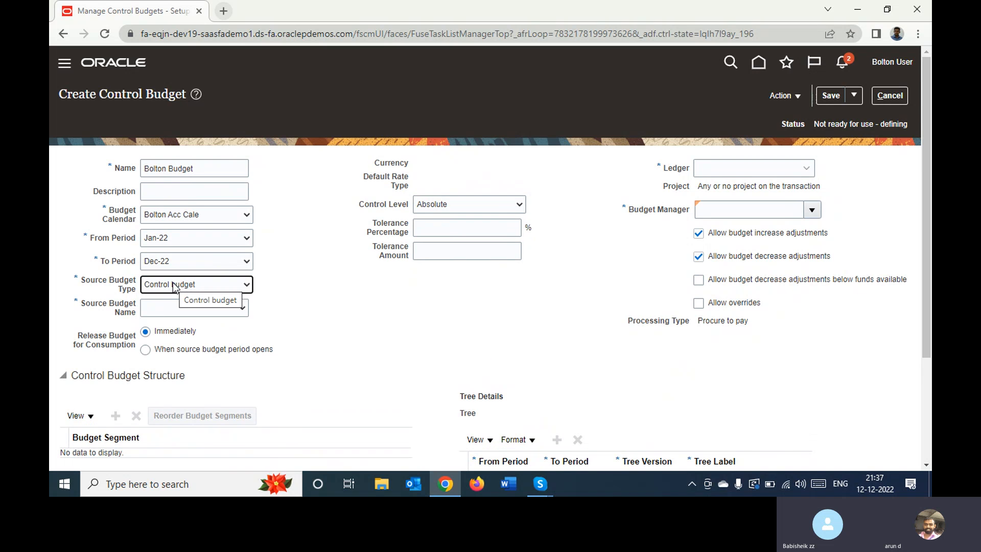
left_click(176, 313)
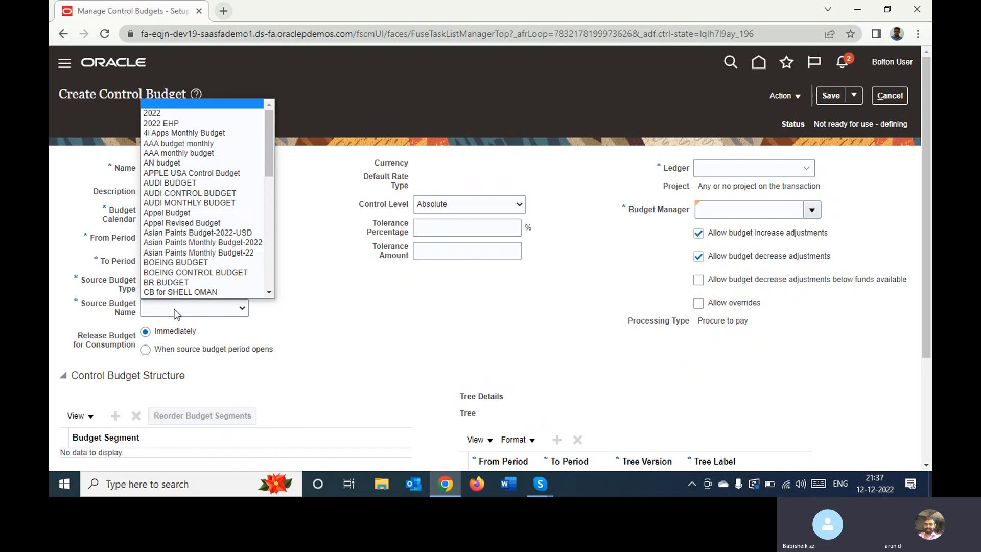
left_click(303, 312)
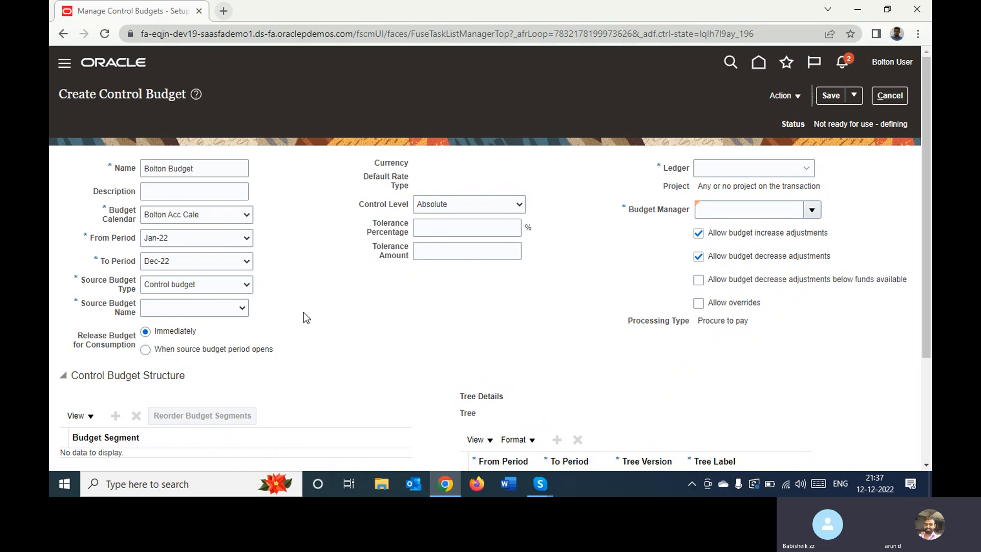
Try EPM Financials module as the Source Budget Type, accepting the dependent value changes but declining to continue with that module
left_click(192, 286)
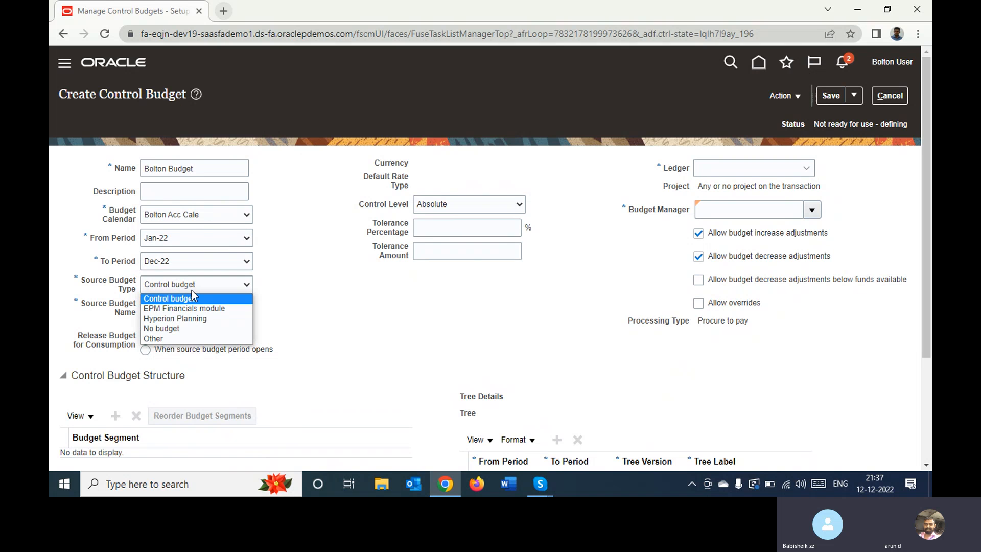
left_click(188, 308)
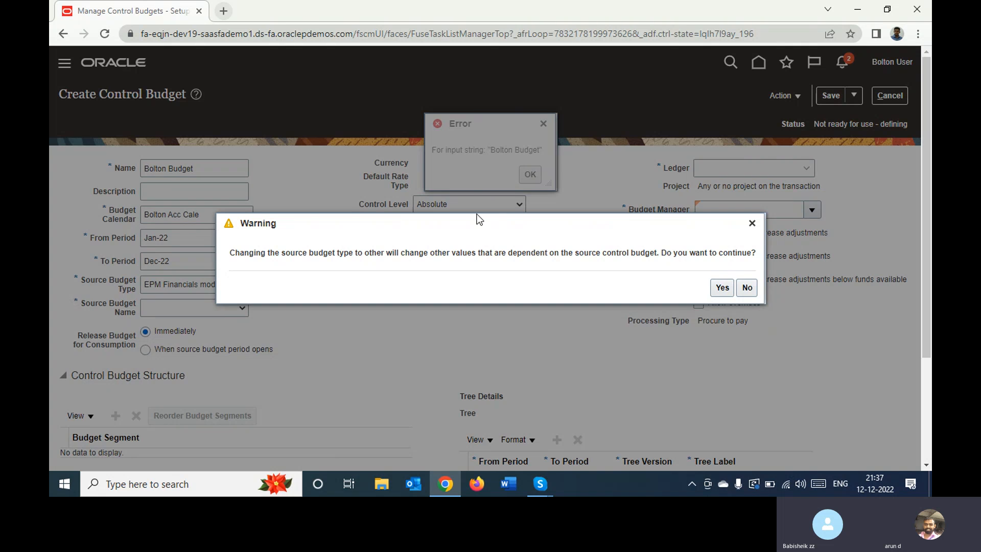
left_click(747, 289)
left_click(746, 288)
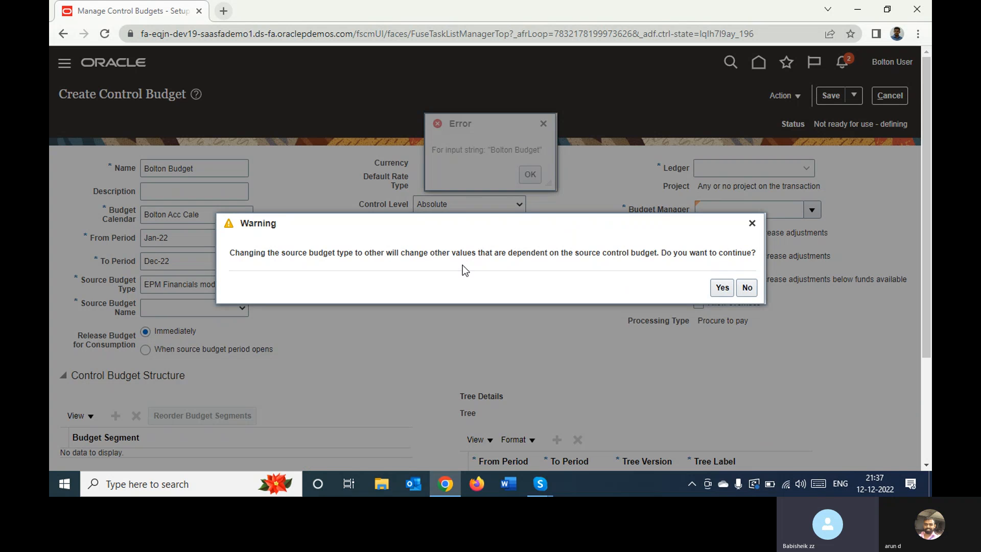
left_click(722, 288)
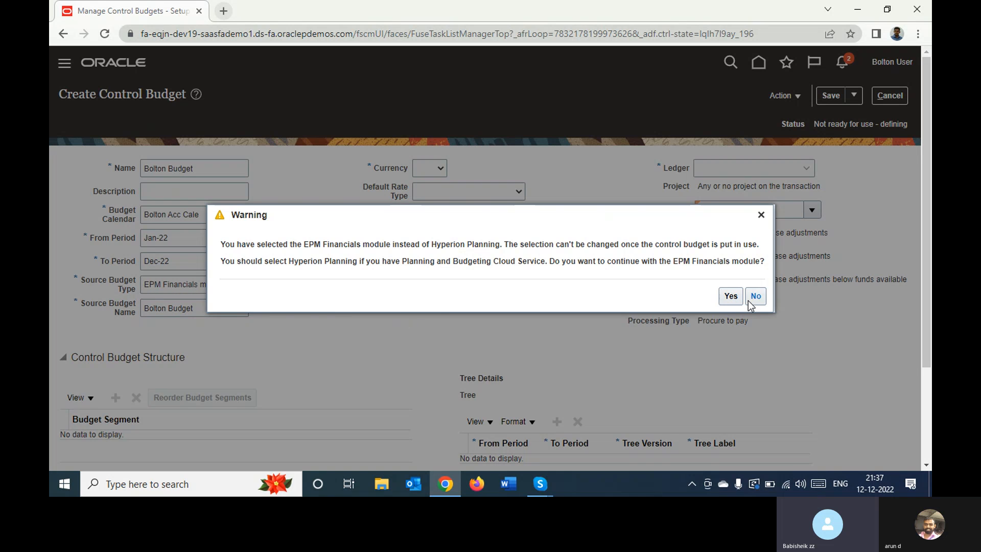
left_click(755, 297)
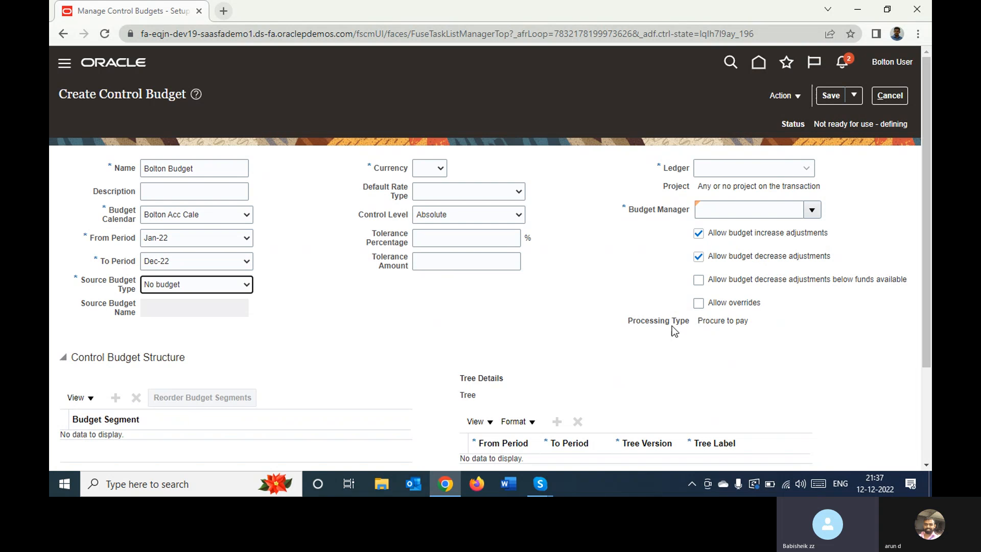
Set the Source Budget Type to Other
left_click(228, 289)
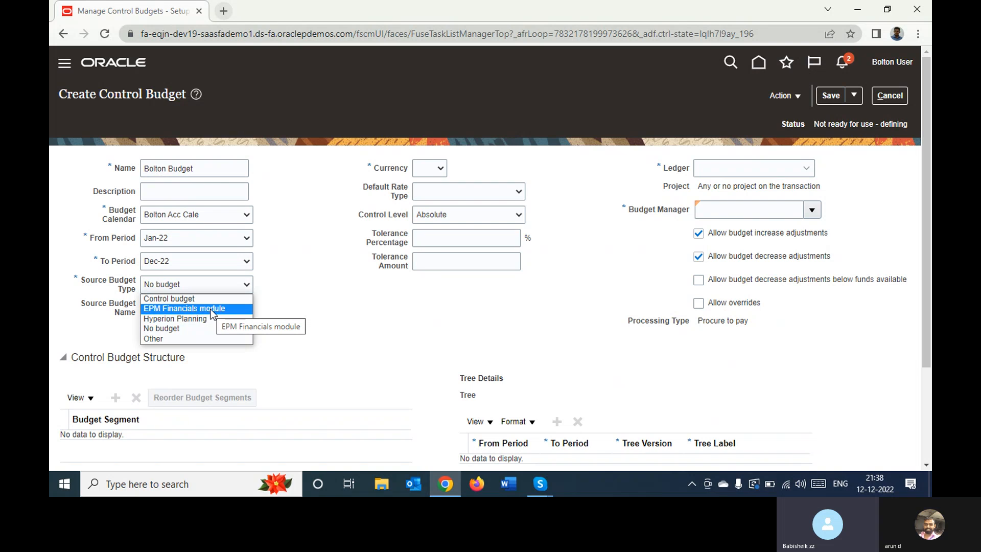
key("Down")
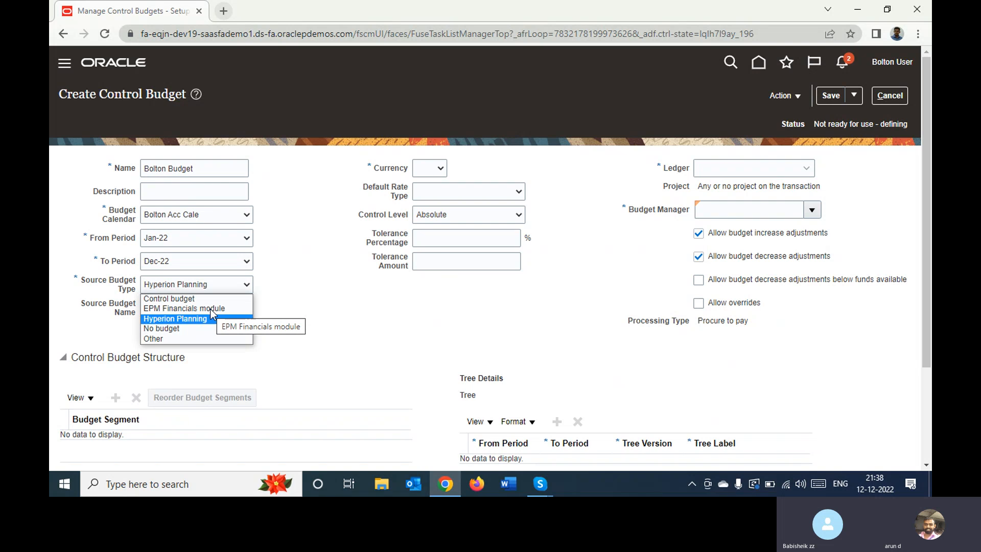
key("Down")
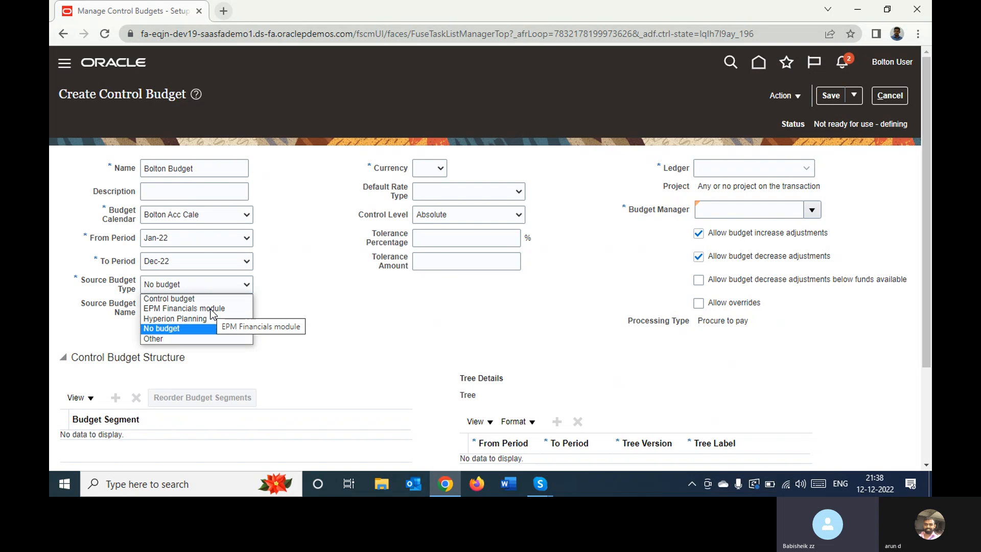
key("Down")
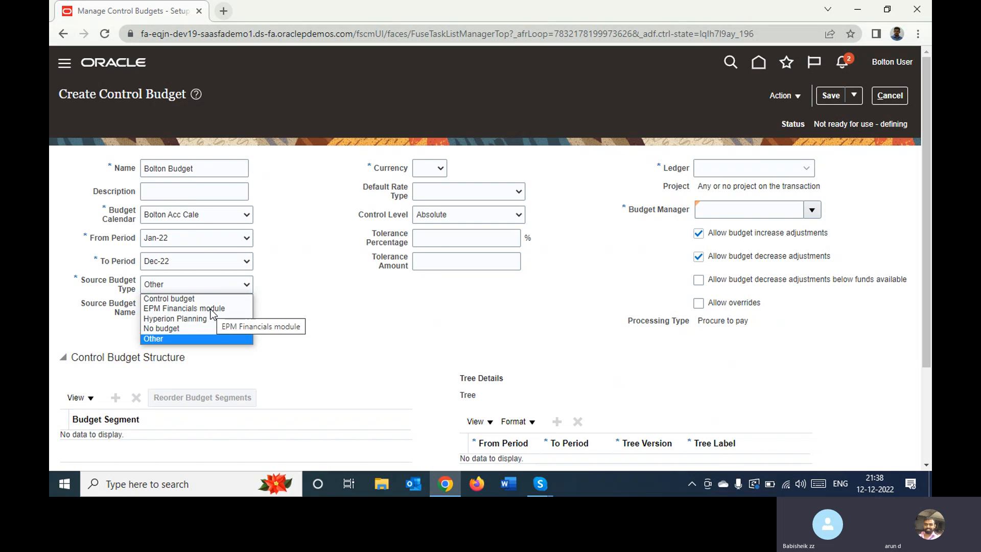
key("Return")
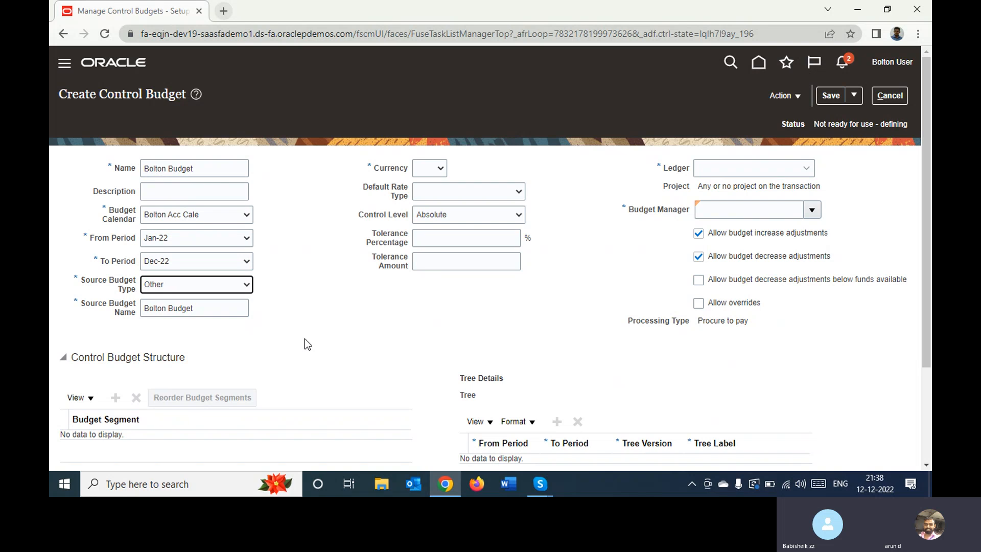
Set the control budget's currency to OMR
left_click(438, 176)
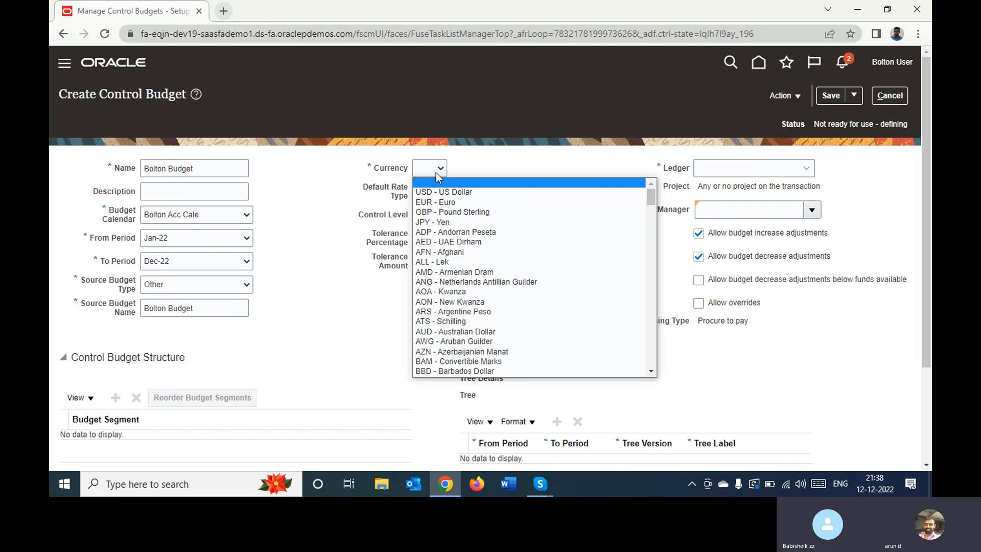
key("o")
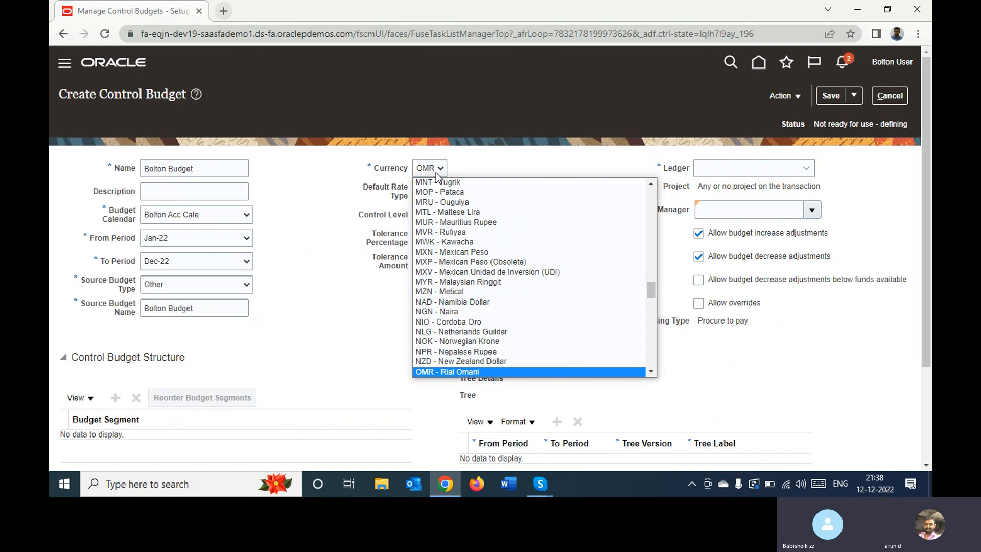
left_click(436, 173)
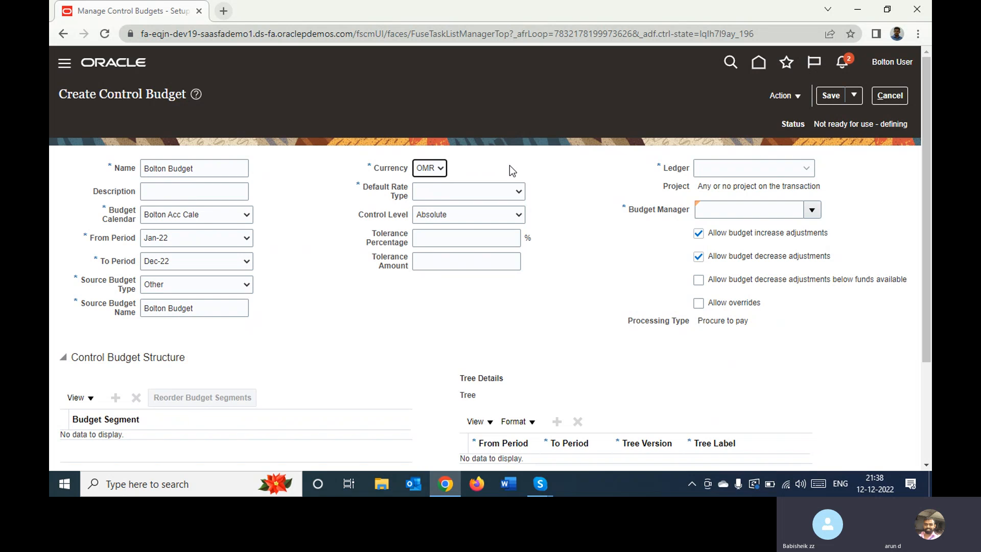
Set the Default Rate Type to Corporate and view the Control Level options, keeping Absolute
left_click(480, 191)
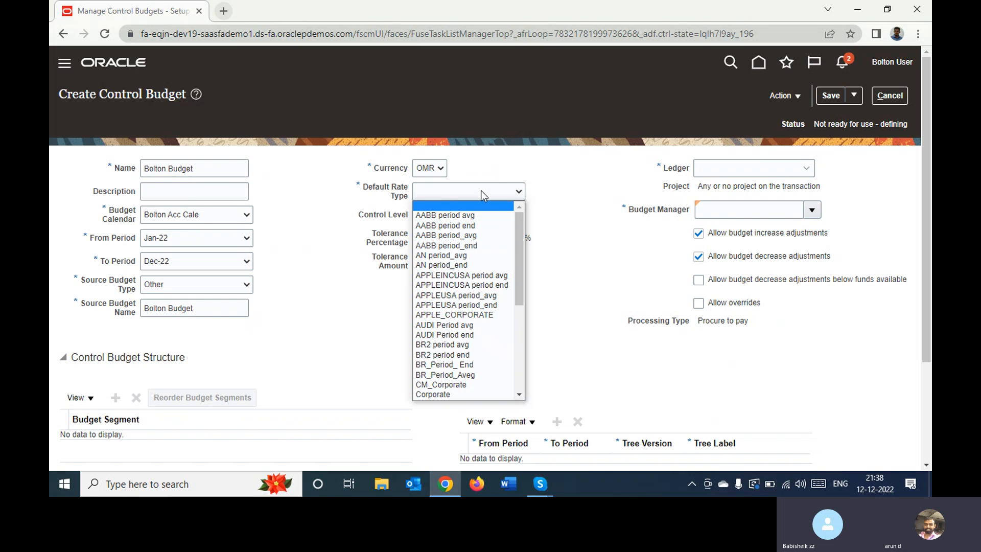
key("c")
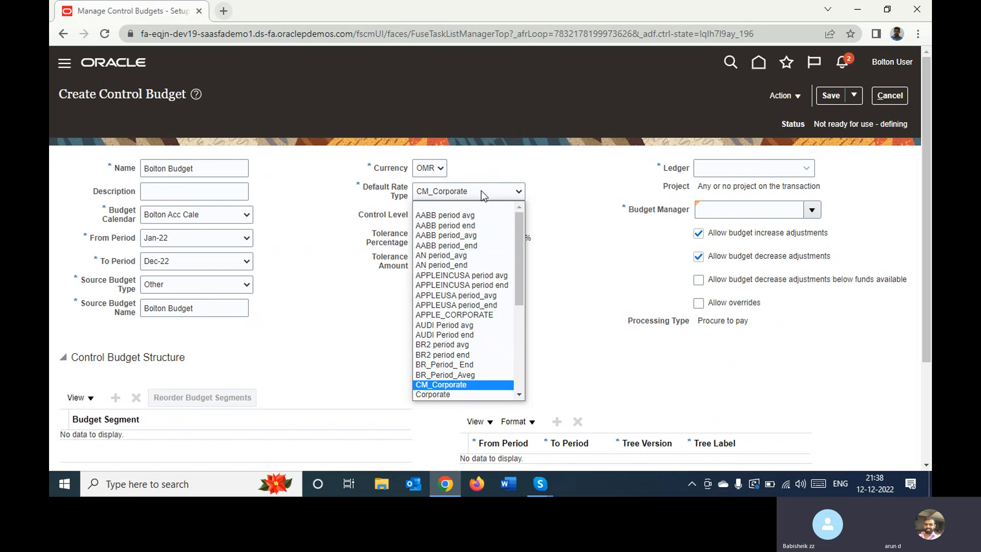
key("Down")
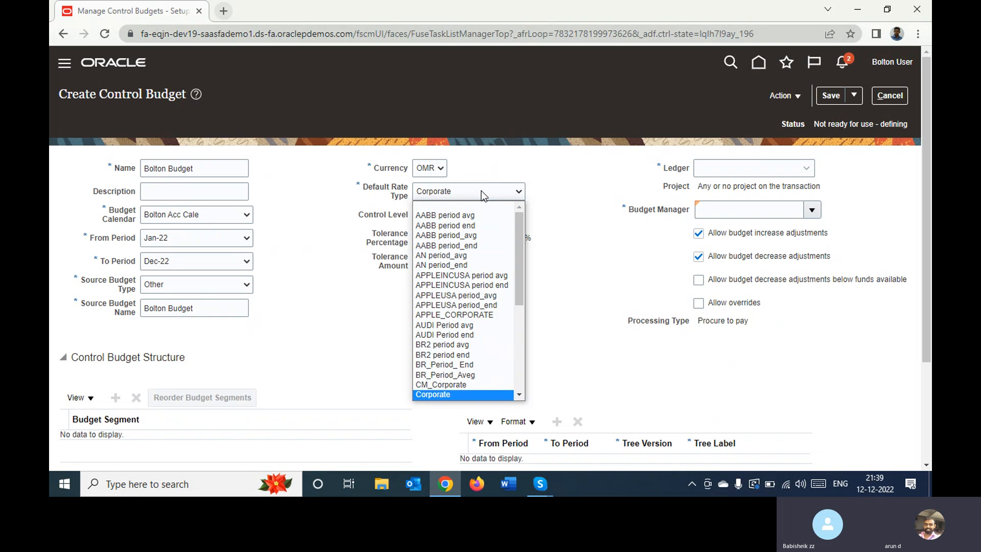
key("Return")
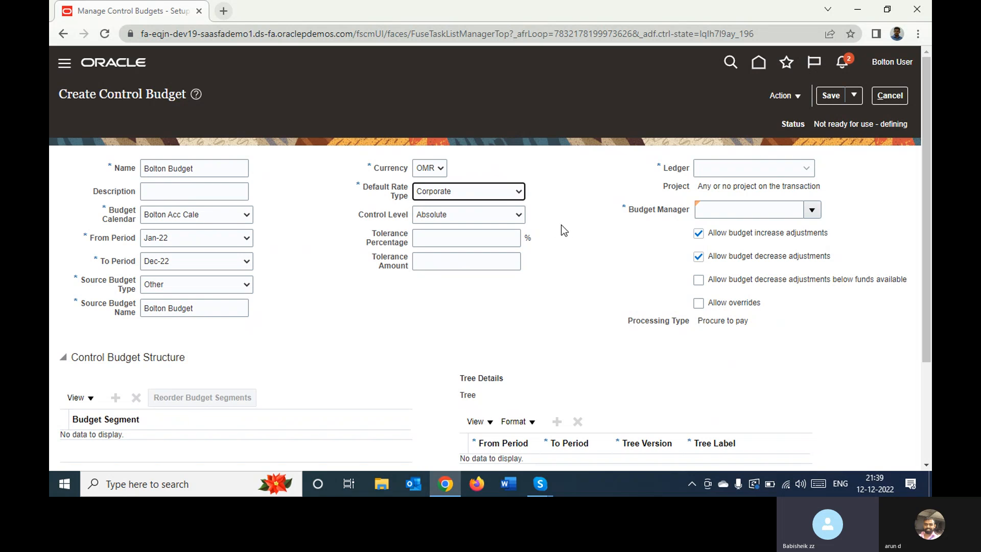
left_click(501, 217)
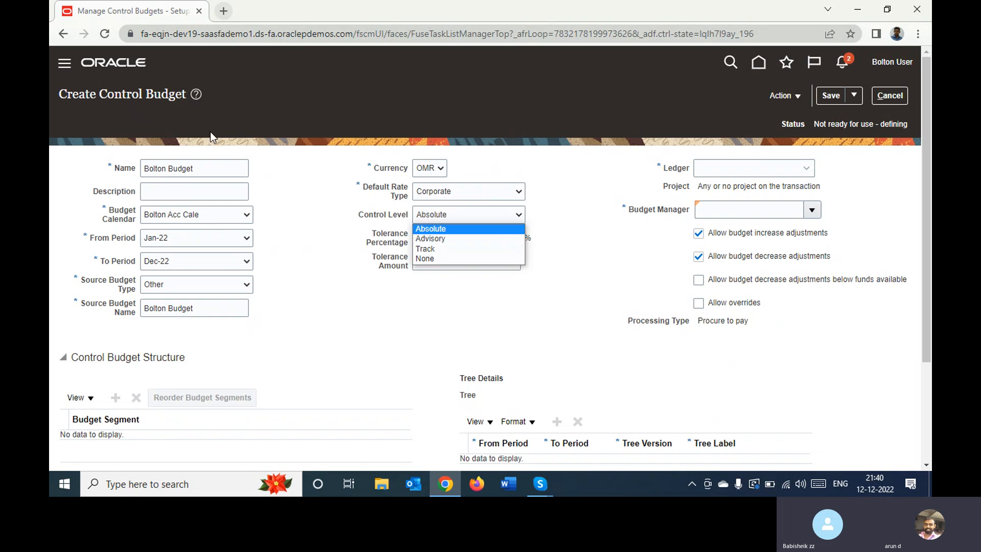
left_click(347, 246)
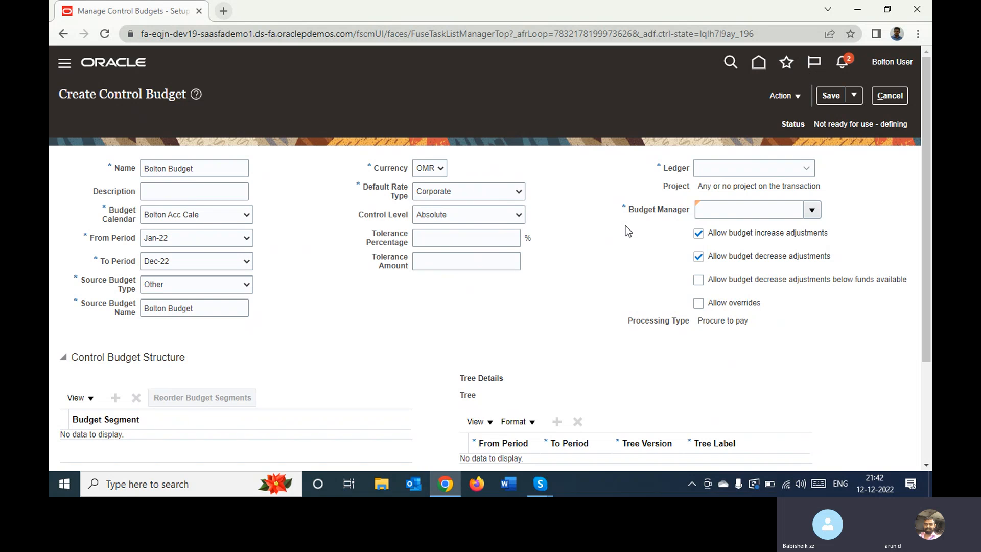
Set the ledger to Bolton Primary Ledger and choose the first listed person as the budget manager
left_click(795, 170)
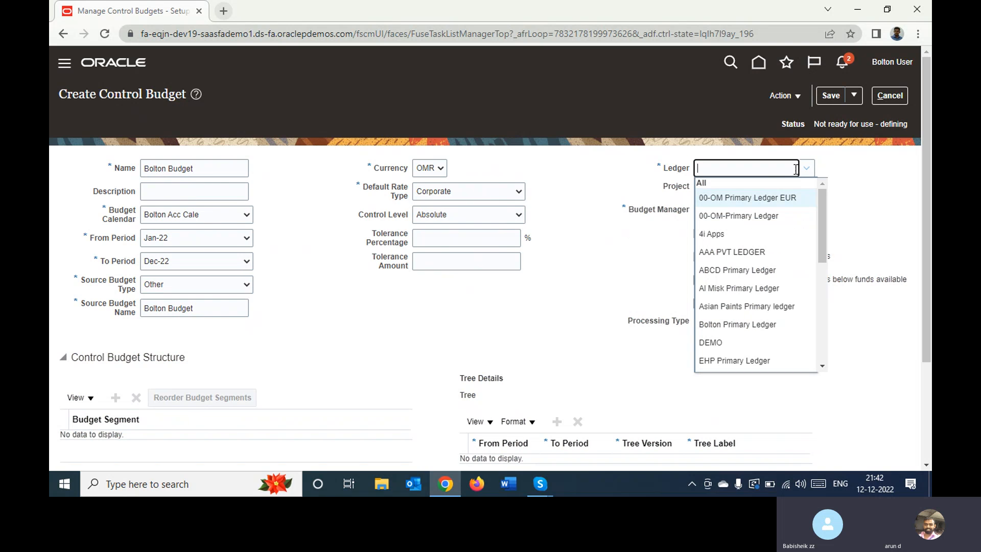
type("b")
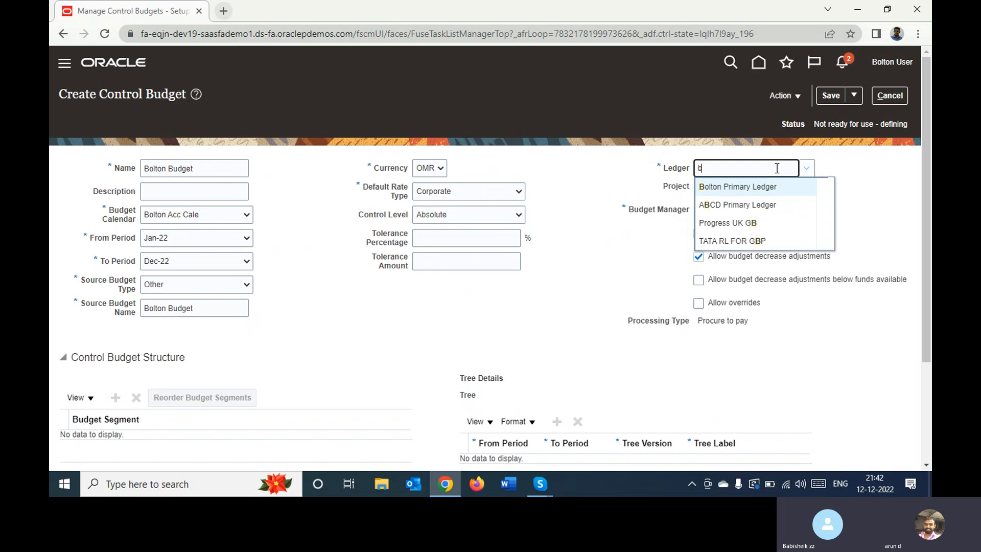
type("ol")
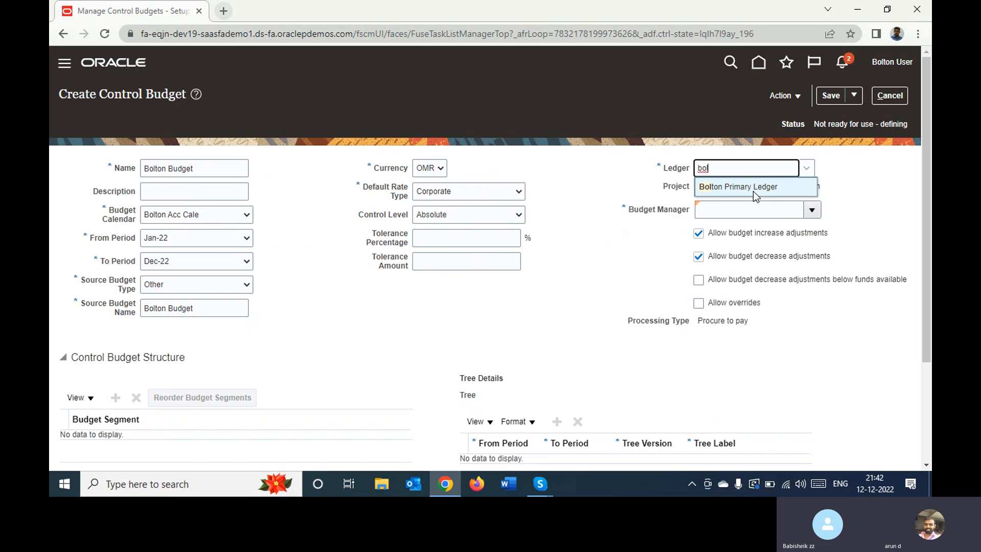
left_click(753, 191)
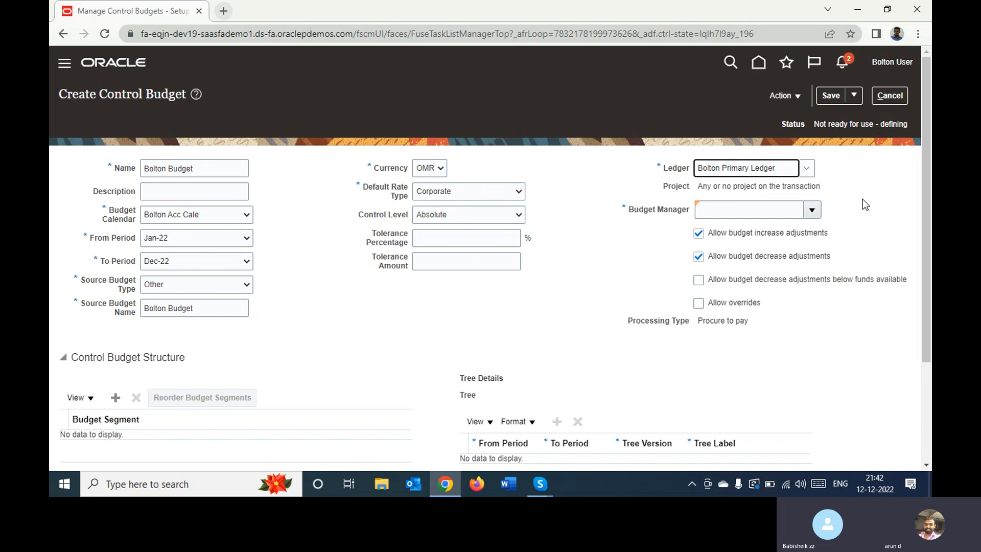
left_click(817, 207)
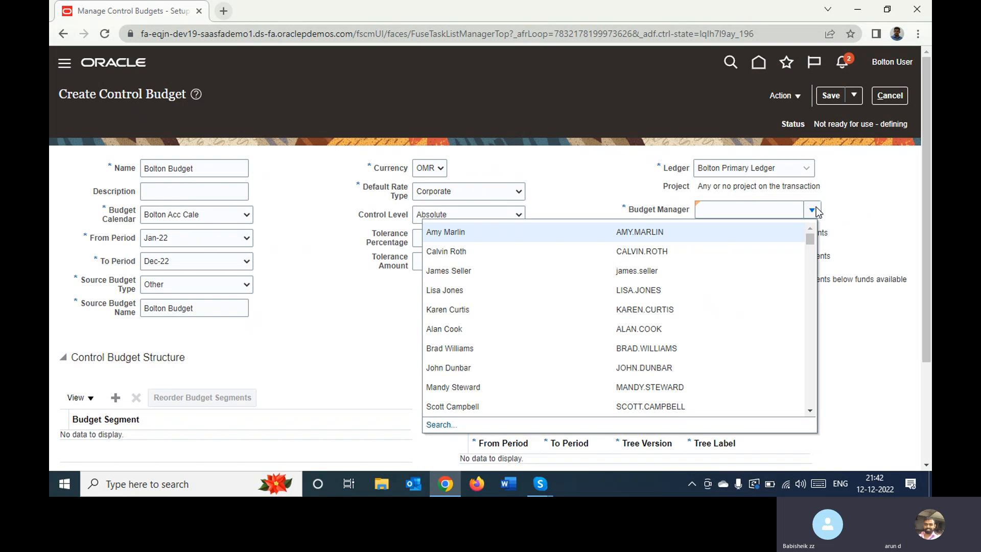
left_click(739, 235)
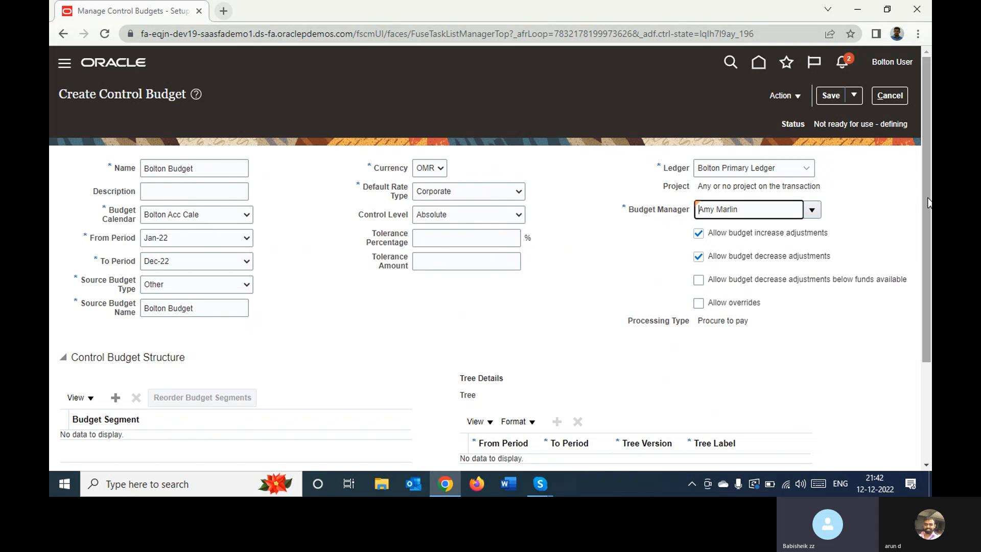
Add a budget segment row to the Control Budget Structure and set it to Account
scroll(851, 225, "down", 2)
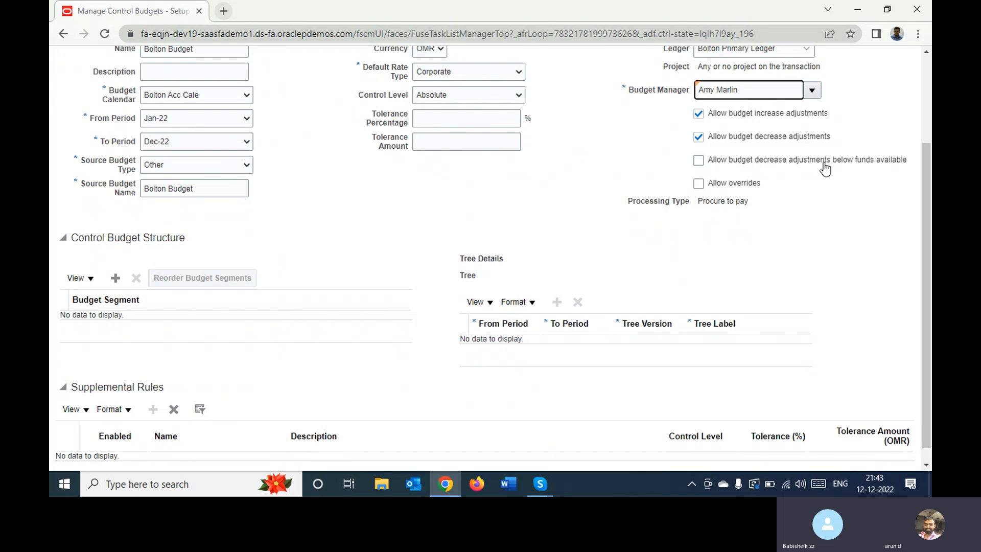
double_click(710, 201)
left_click(752, 229)
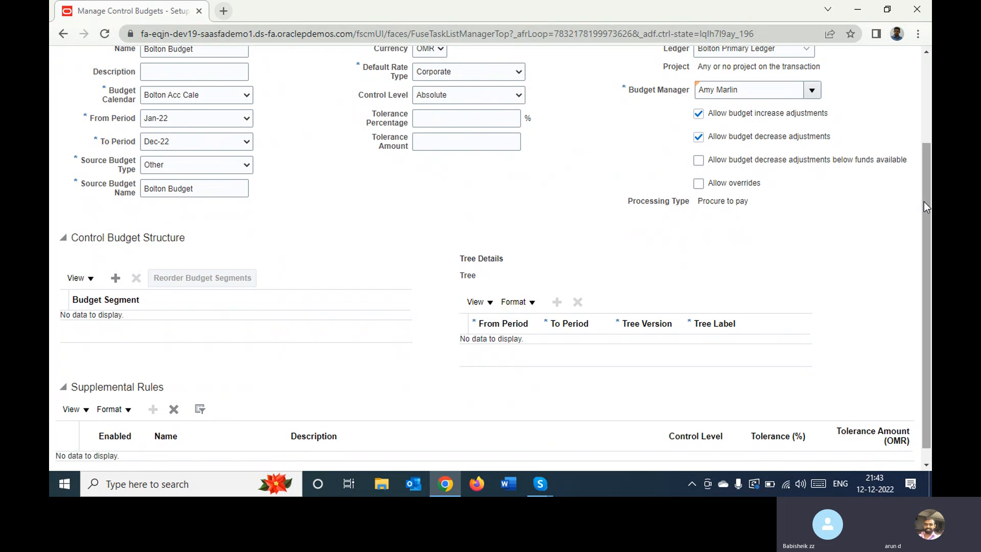
left_click_drag(923, 201, 894, 267)
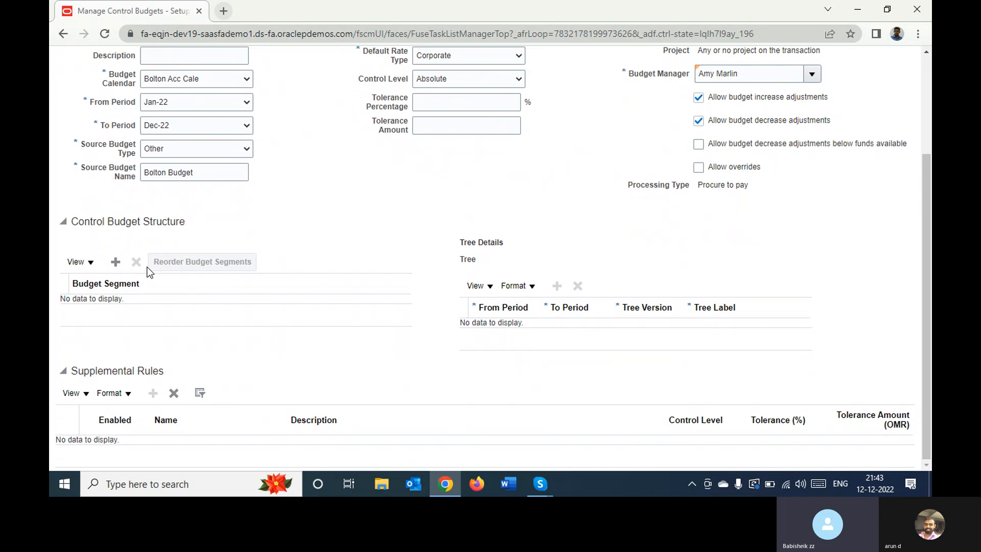
left_click(116, 263)
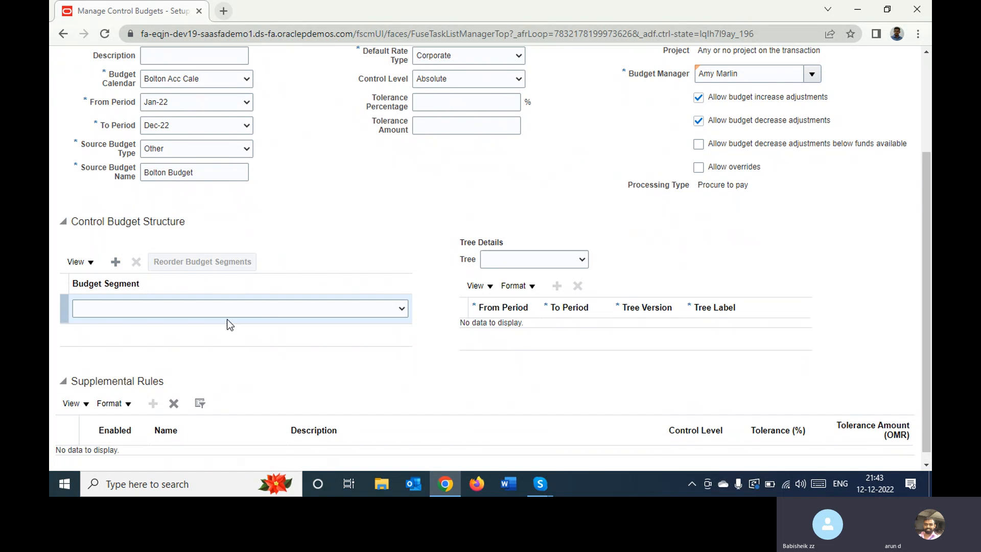
left_click(265, 308)
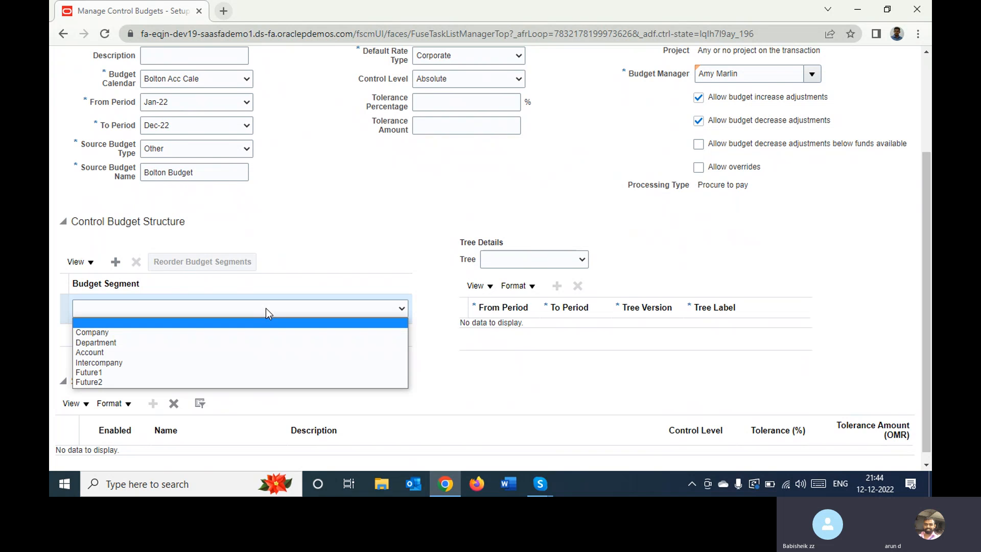
key("Down")
key("Down")
key("Down")
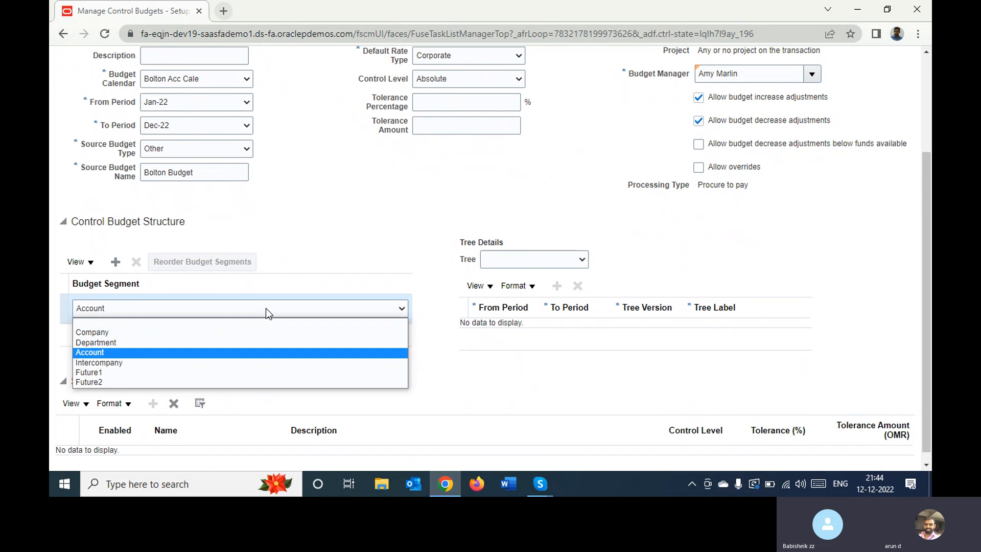
key("Return")
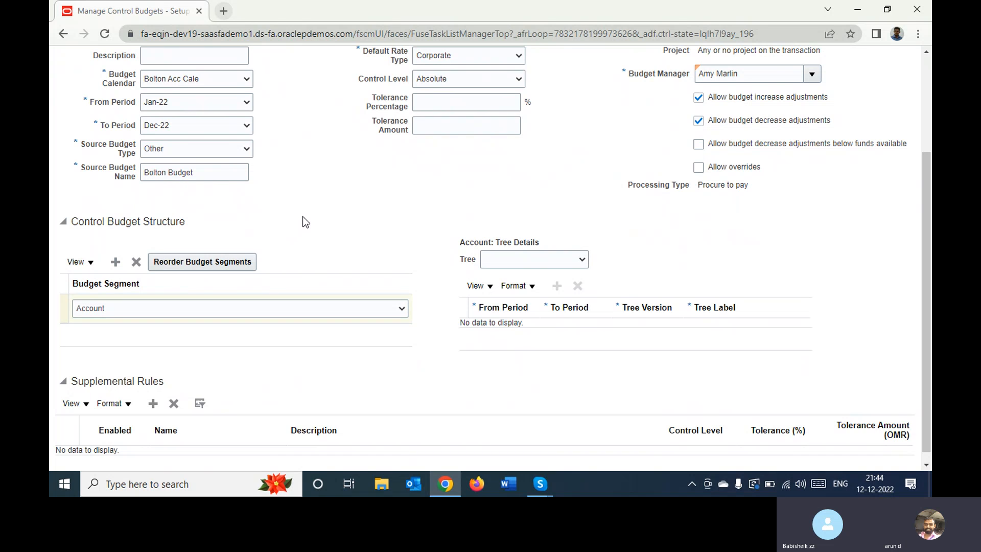
View the trees available for the Account segment without choosing one
left_click(504, 264)
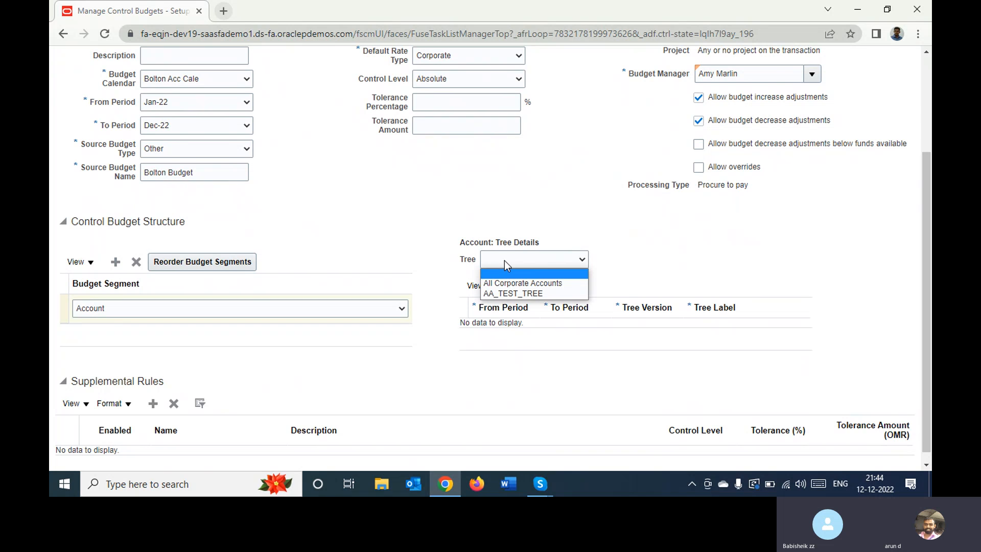
left_click(399, 222)
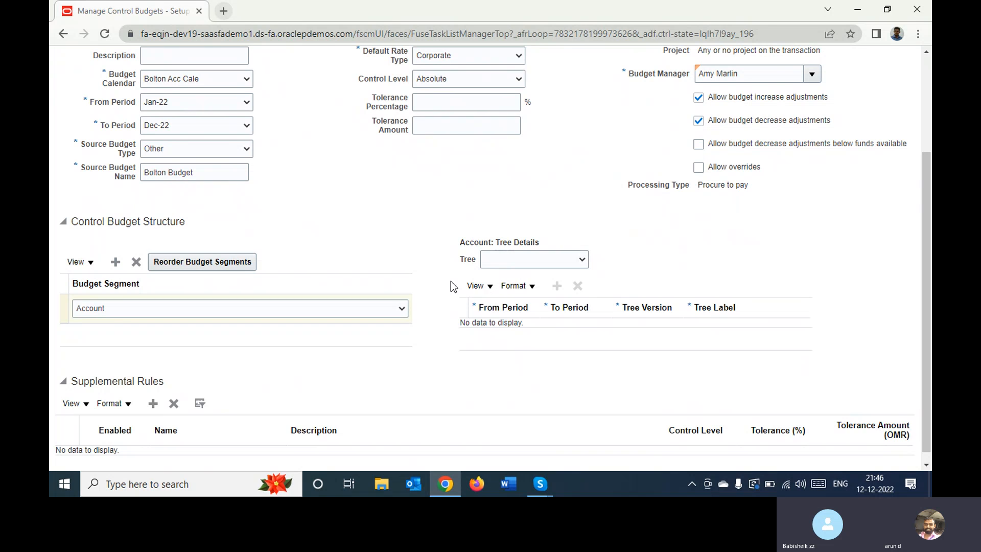
left_click(501, 266)
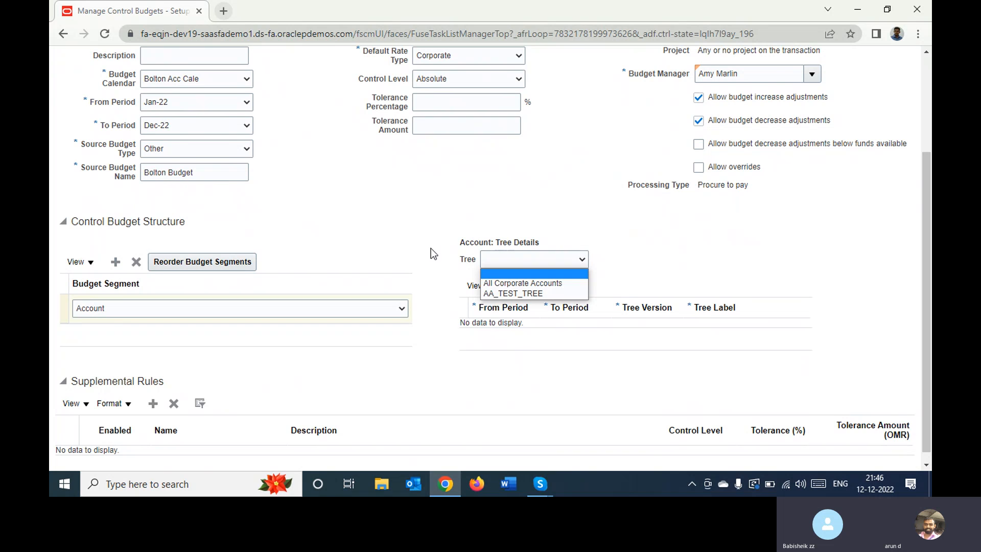
left_click(455, 223)
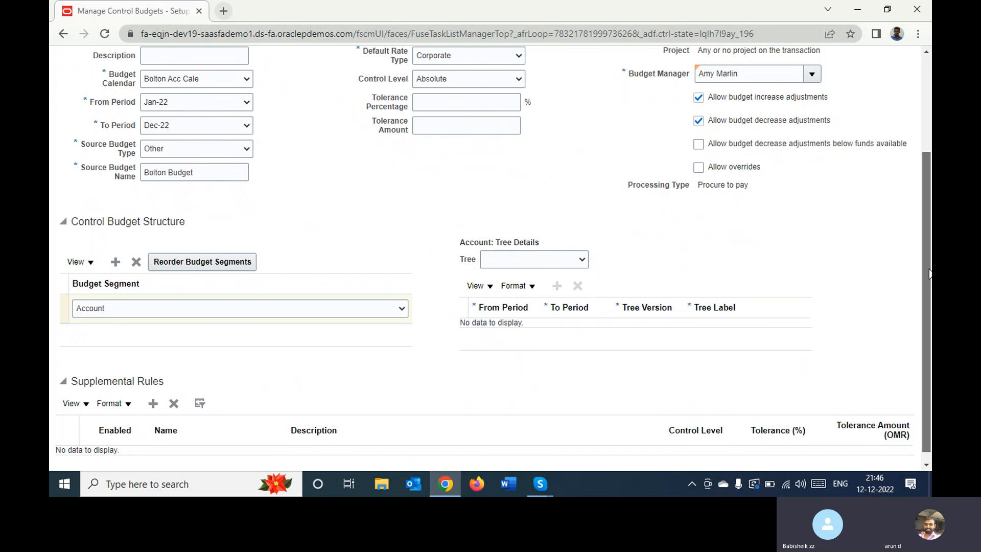
Open a new supplemental rule and examine its header fields, segment filters and transaction attribute filters
scroll(915, 342, "down", 1)
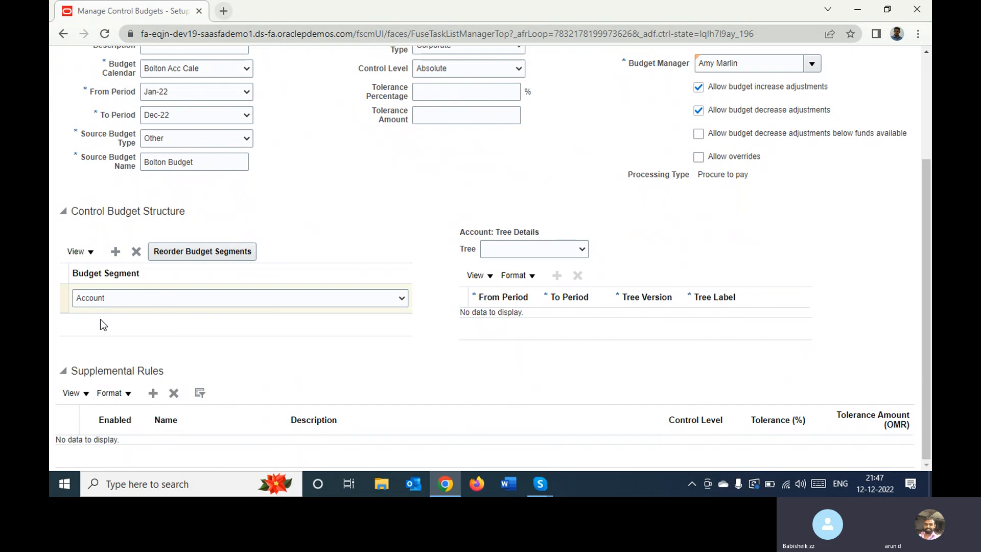
left_click(152, 393)
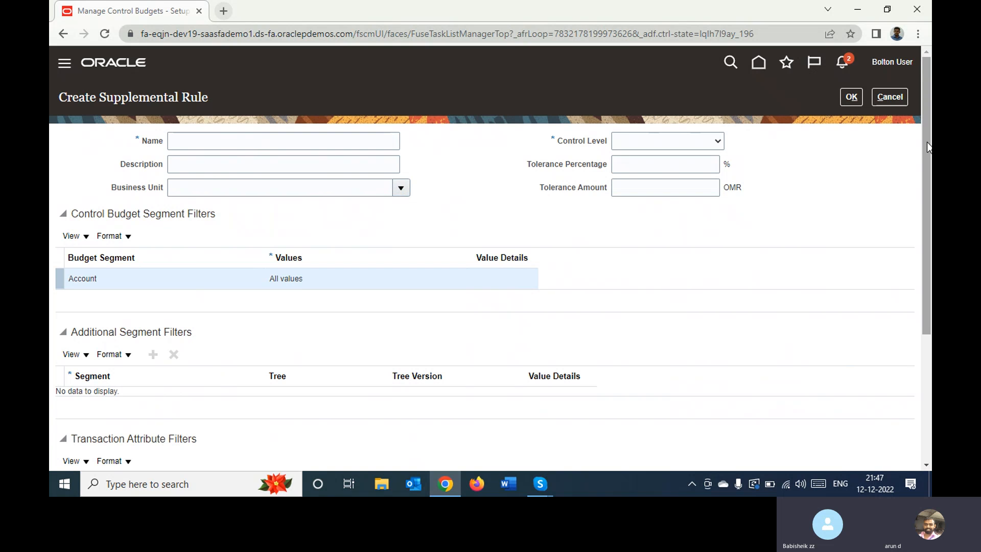
left_click_drag(923, 145, 912, 291)
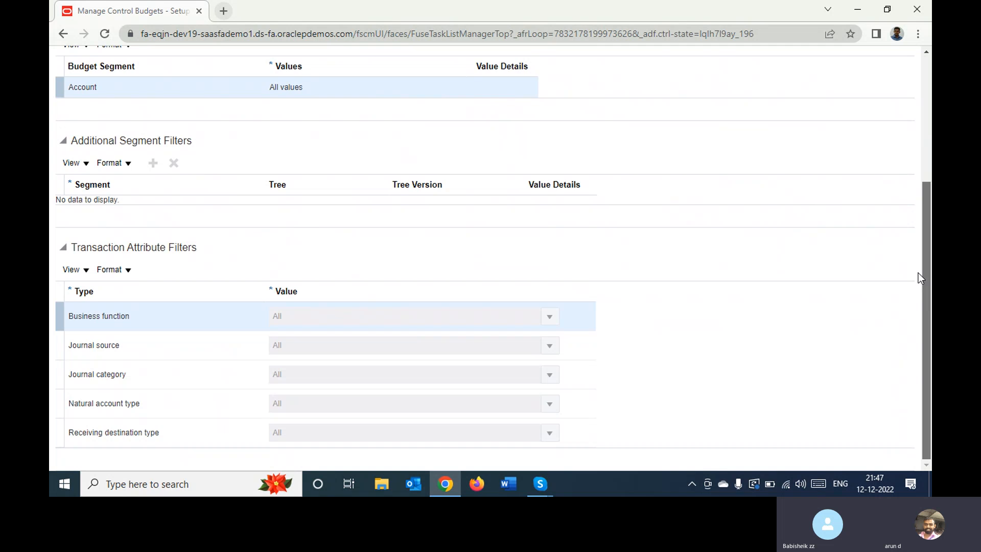
scroll(918, 273, "up", 4)
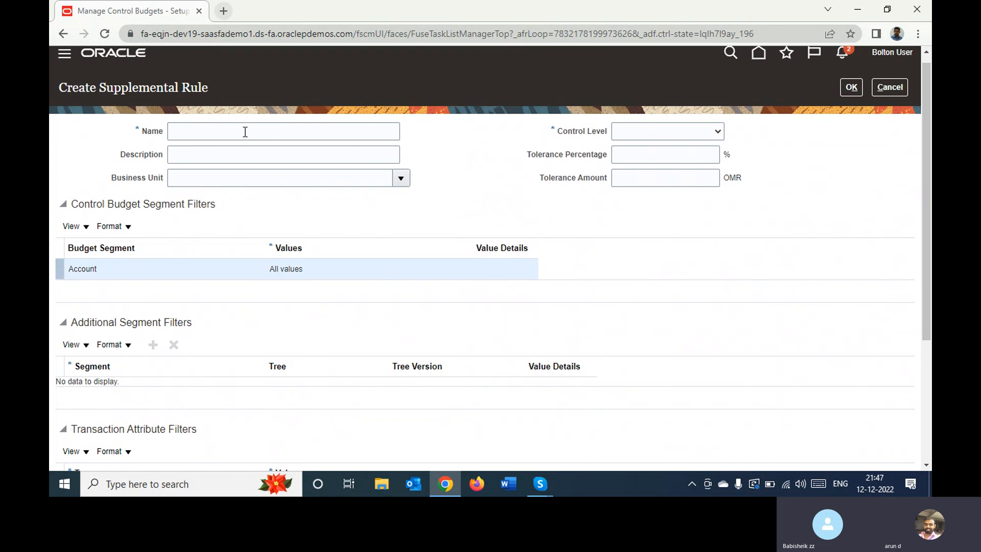
Try the Absolute and Advisory control levels on the supplemental rule after viewing its business unit choices
left_click(398, 183)
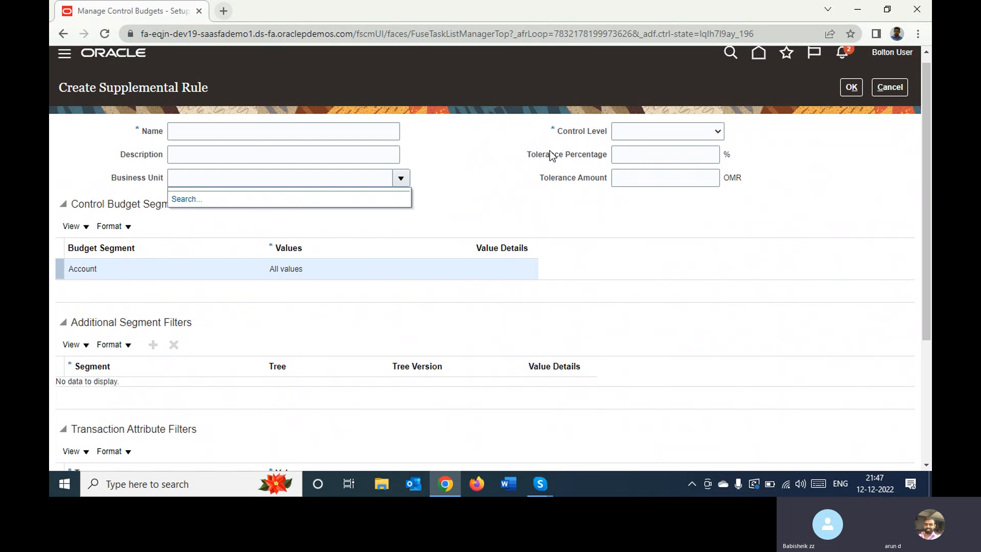
left_click(647, 131)
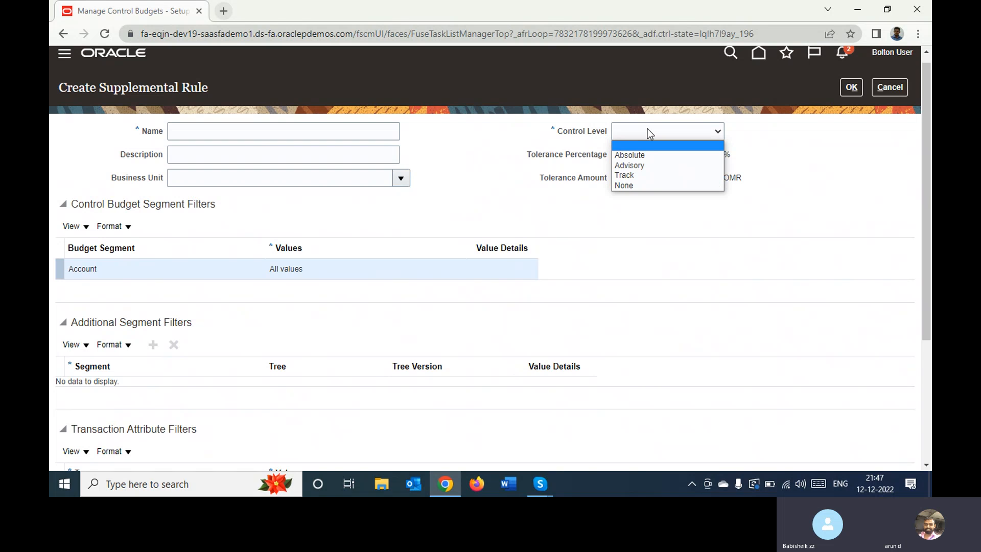
left_click(640, 155)
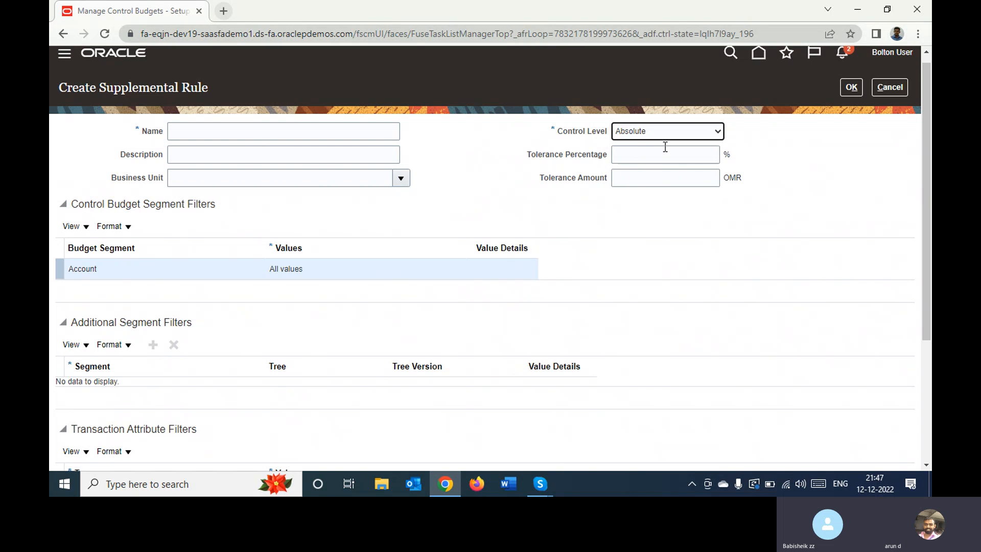
left_click(692, 135)
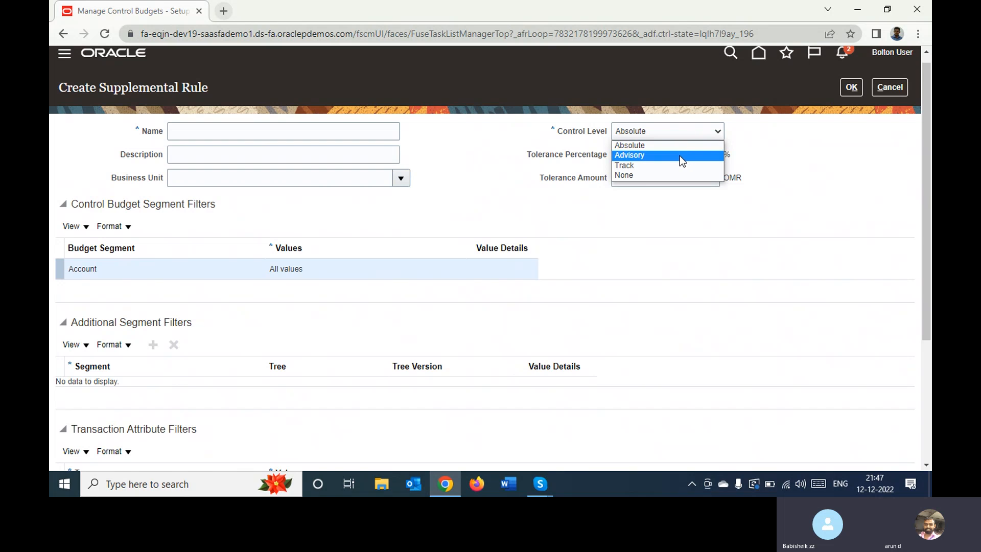
left_click(679, 155)
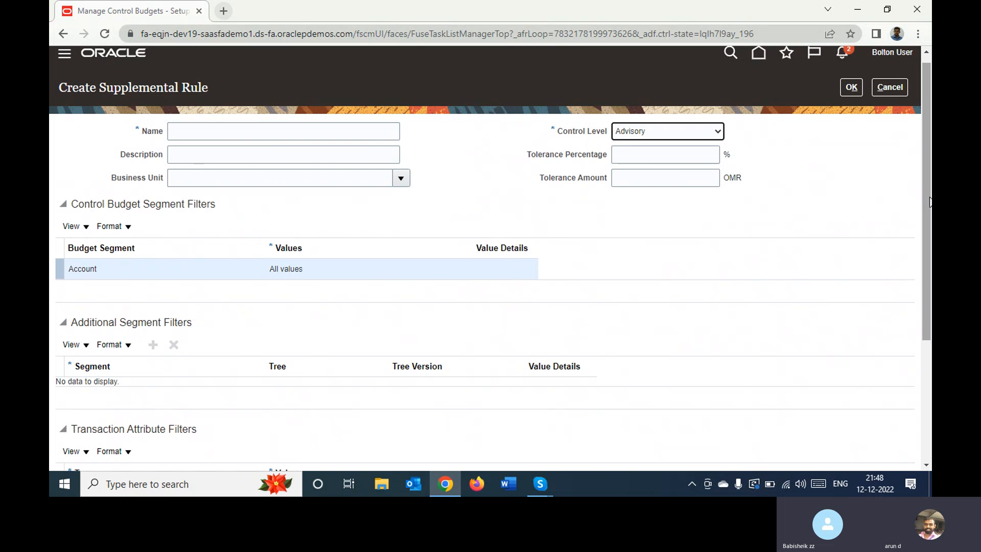
Examine the supplemental rule's segment filters, transaction attribute filters and business unit choices, and cancel the rule without saving it
left_click_drag(928, 202, 905, 189)
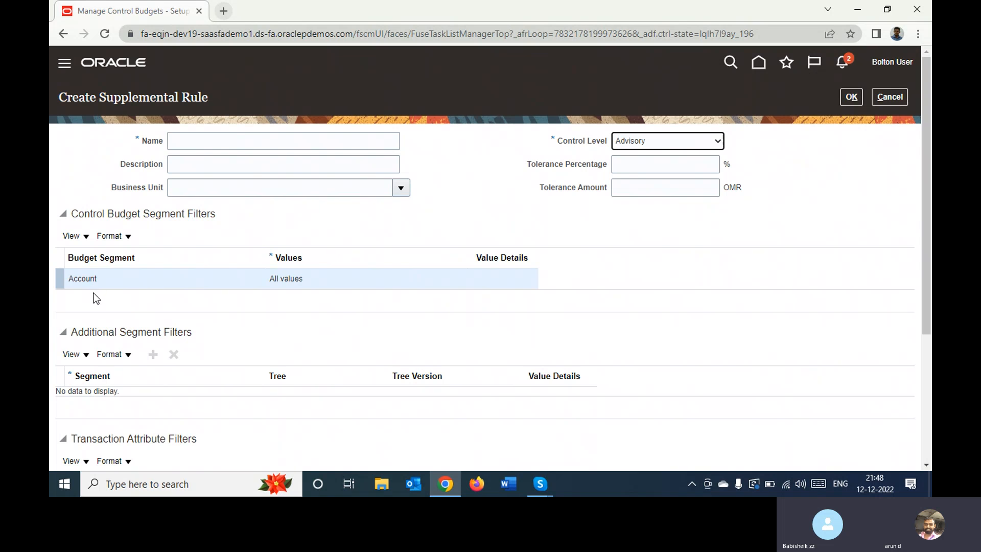
left_click(424, 274)
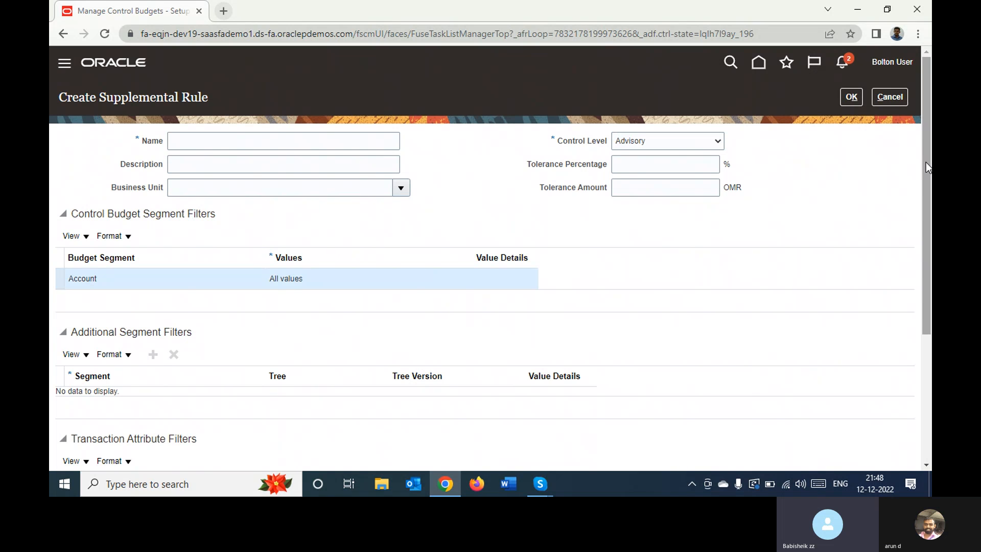
left_click_drag(926, 162, 914, 309)
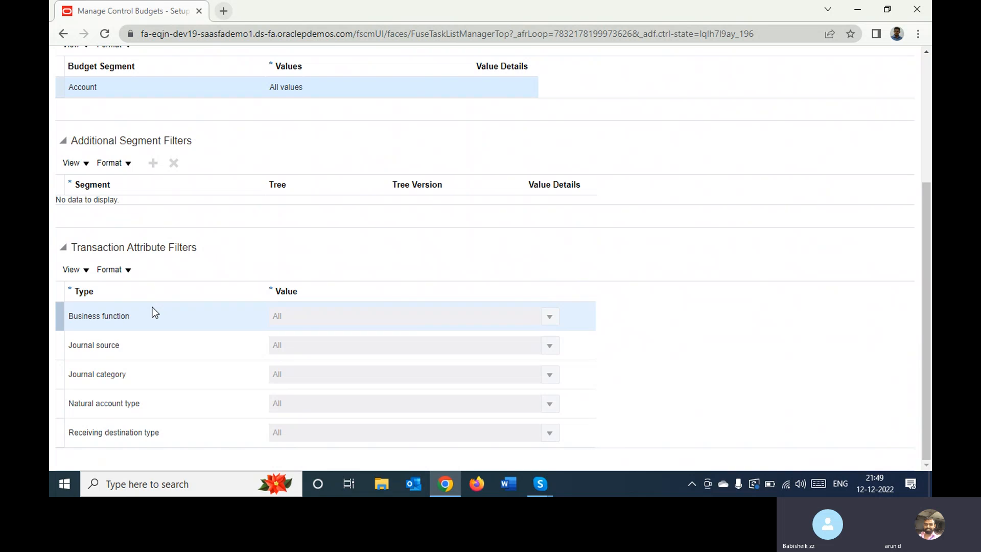
left_click(299, 317)
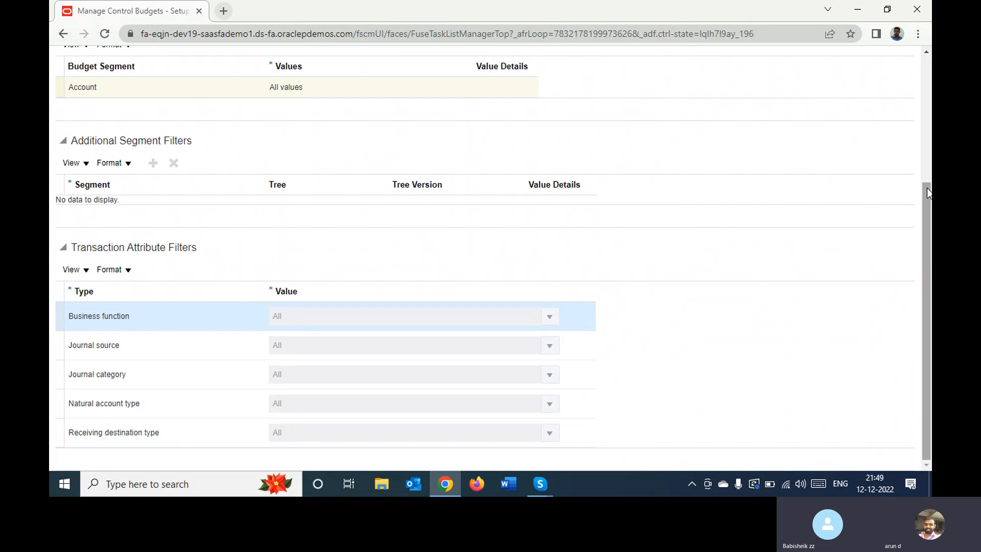
left_click_drag(927, 192, 926, 69)
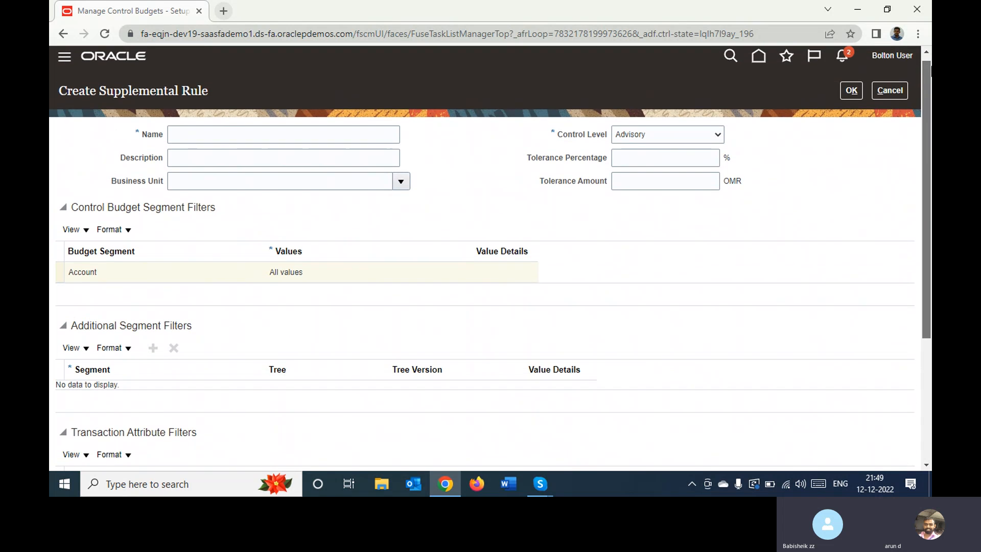
left_click(398, 182)
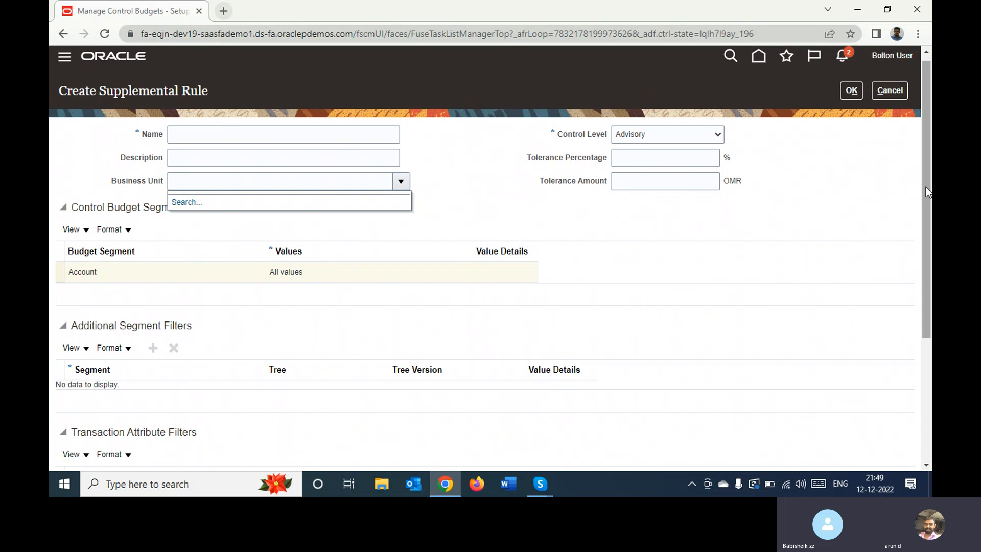
left_click_drag(926, 187, 894, 346)
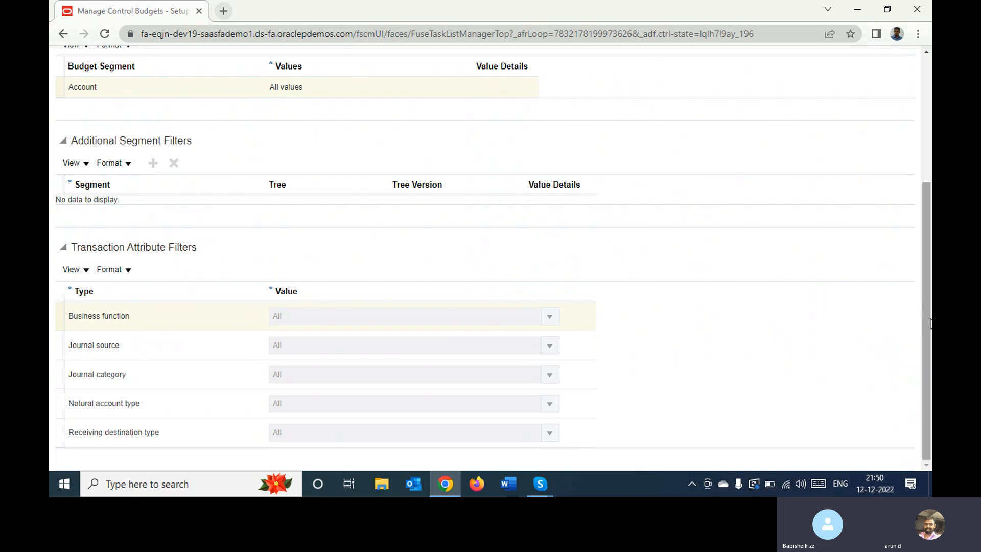
left_click_drag(927, 318, 911, 175)
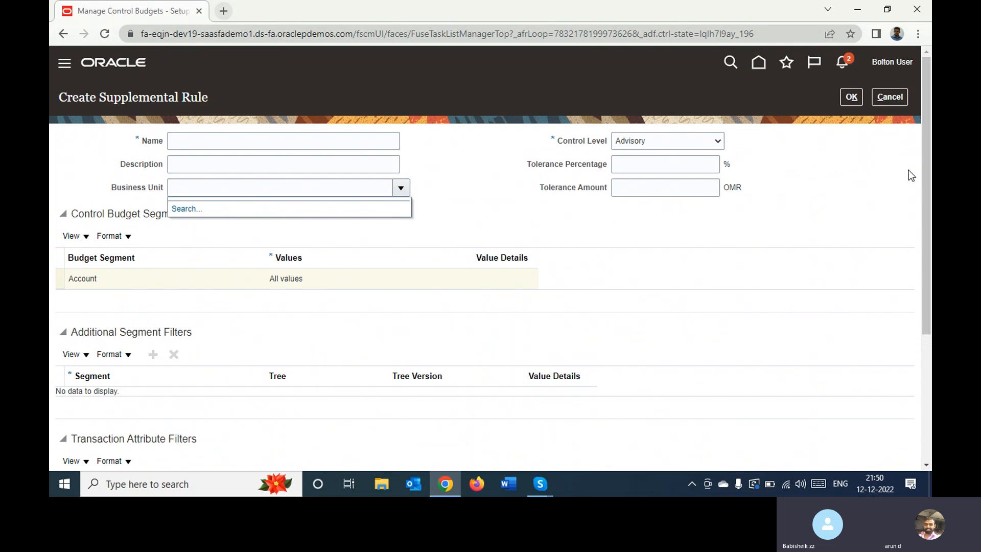
left_click(887, 98)
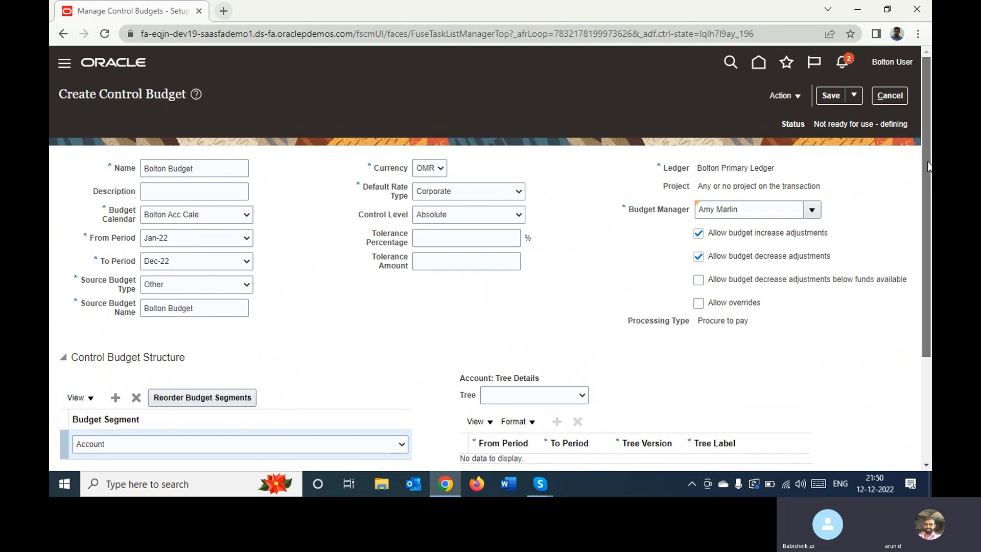
Save the Bolton Budget control budget
scroll(909, 216, "down", 3)
scroll(869, 320, "up", 3)
left_click(831, 96)
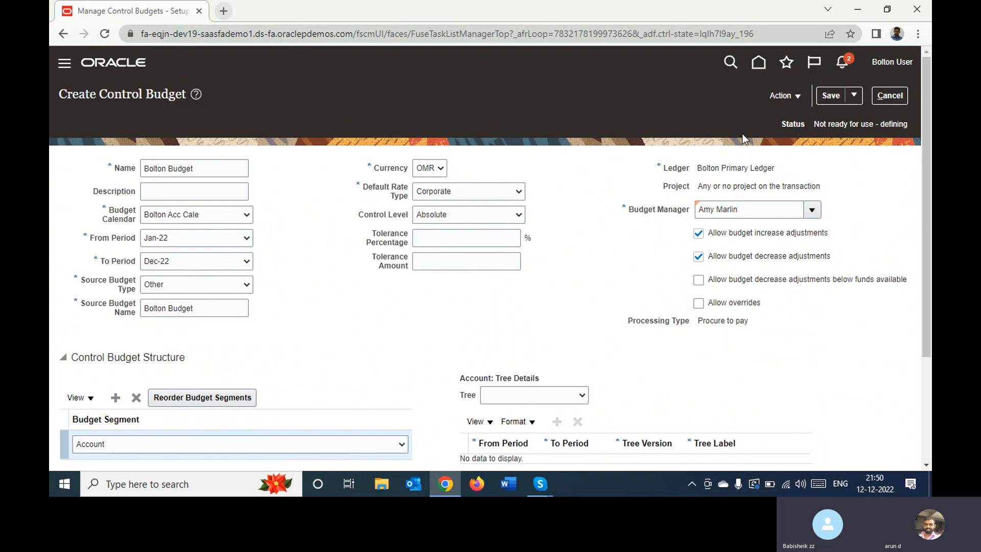
Submit the control budget to be prepared for use, accepting the warning and dismissing the submission confirmation
left_click_drag(814, 124, 819, 124)
left_click(897, 121)
double_click(897, 120)
left_click(774, 98)
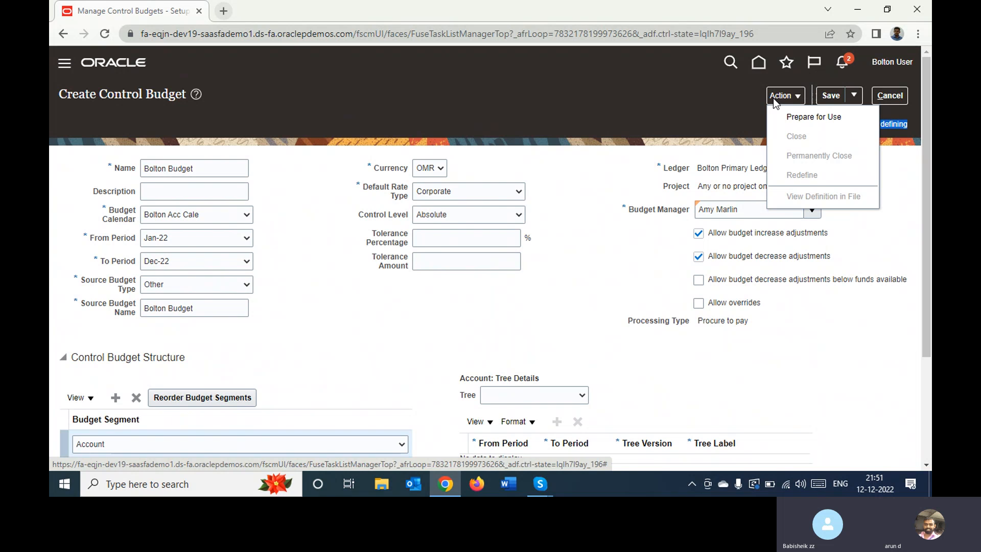
left_click(803, 123)
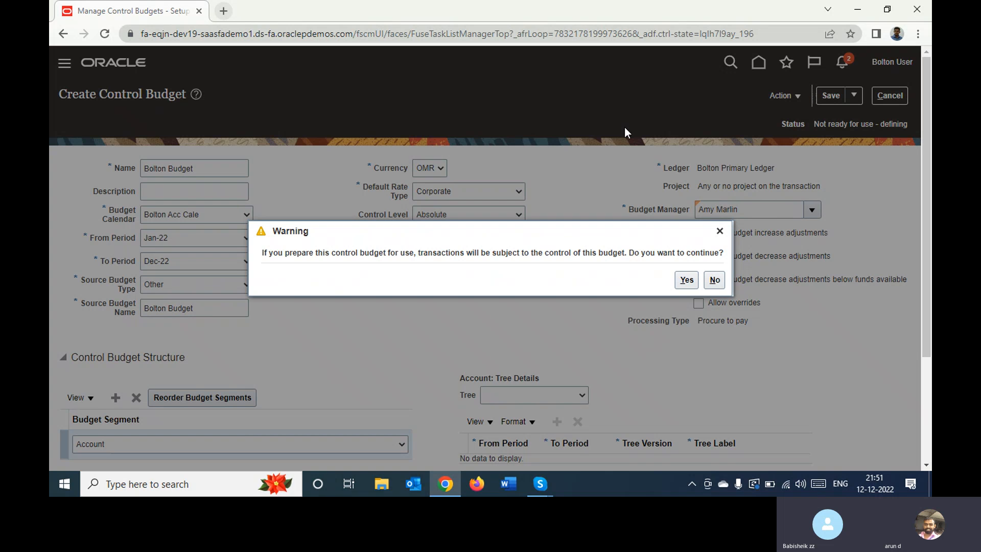
left_click(686, 281)
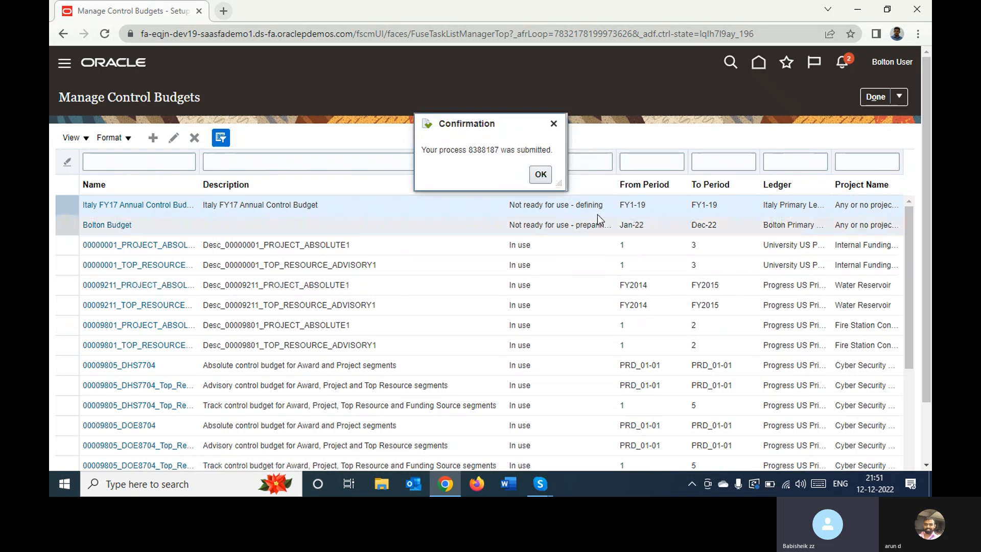
left_click(548, 174)
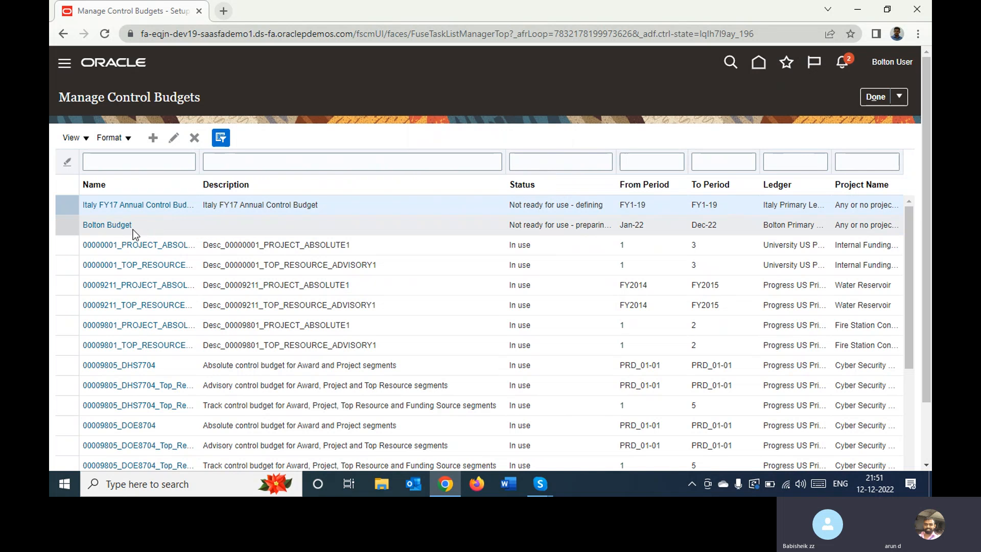
View the Bolton Budget control budget's status and definition, close it and return to the home page
left_click(92, 225)
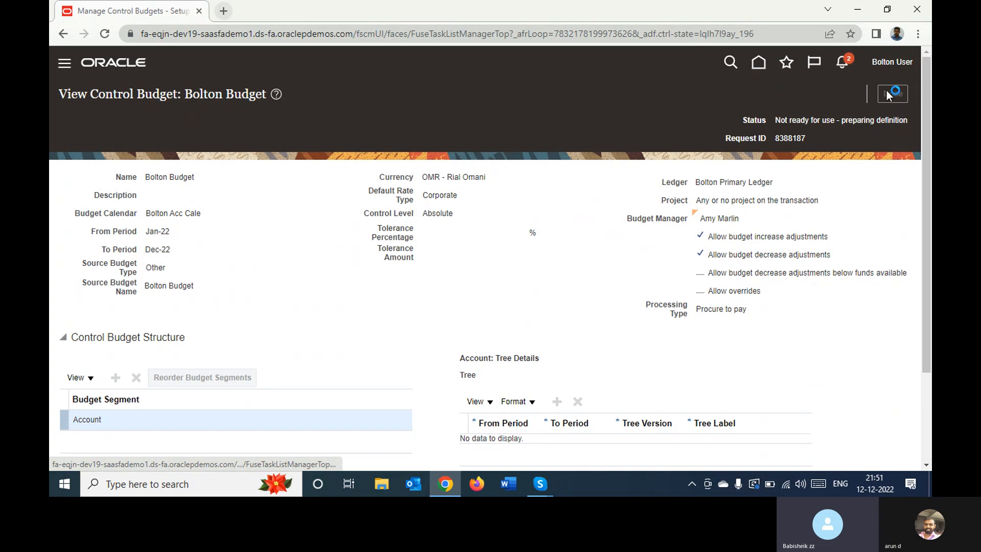
left_click(902, 92)
left_click(759, 63)
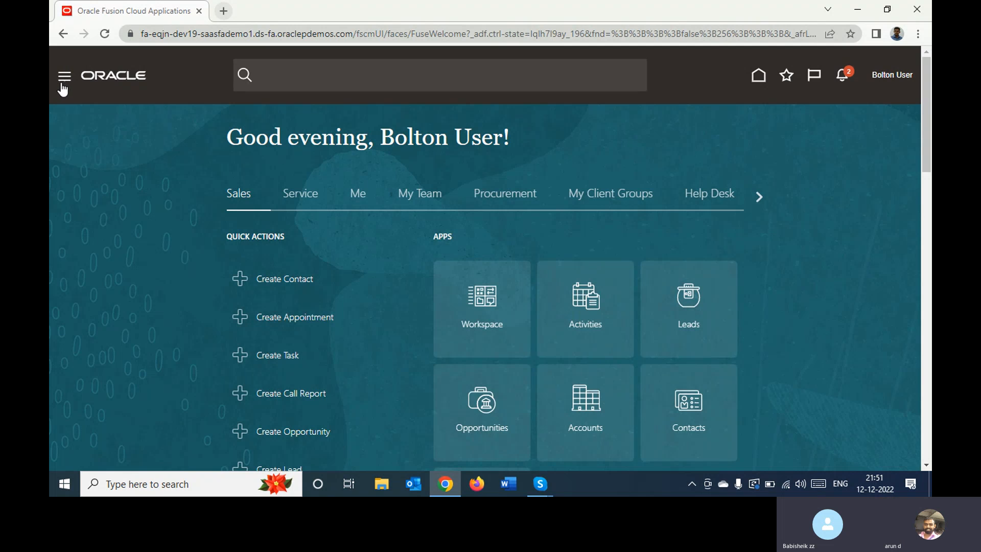
Open the Scheduled Processes work area to monitor the submitted control budget processes
left_click(64, 82)
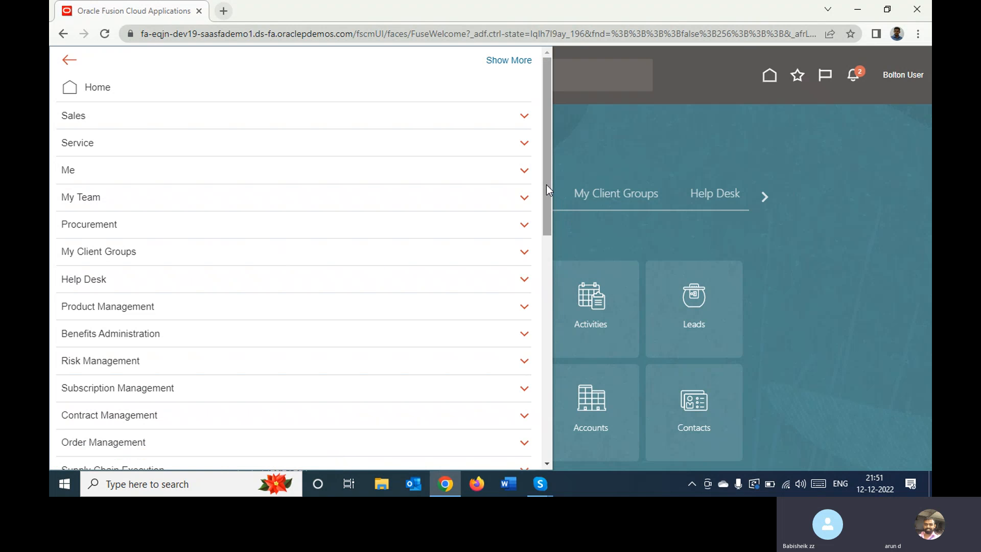
left_click_drag(547, 184, 536, 440)
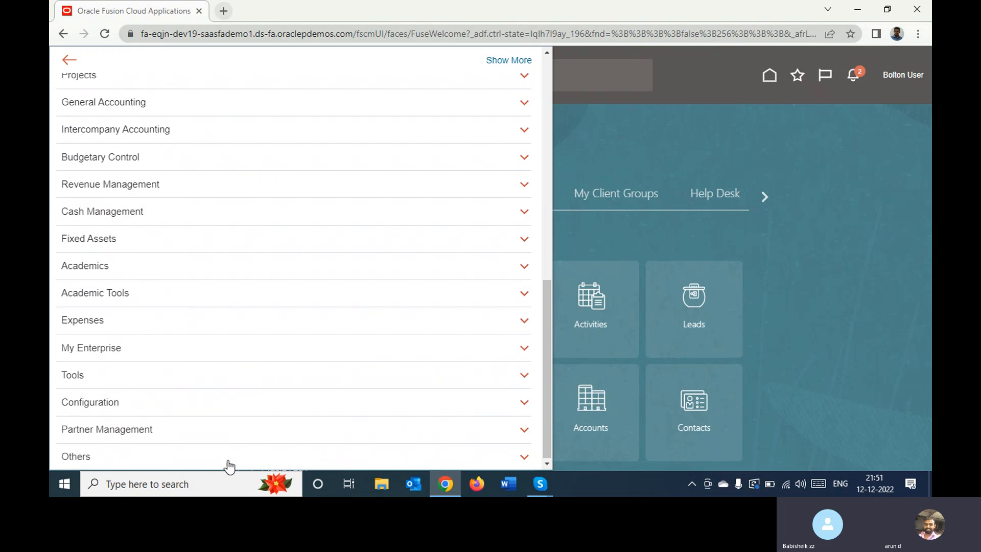
left_click(164, 383)
scroll(164, 383, "down", 3)
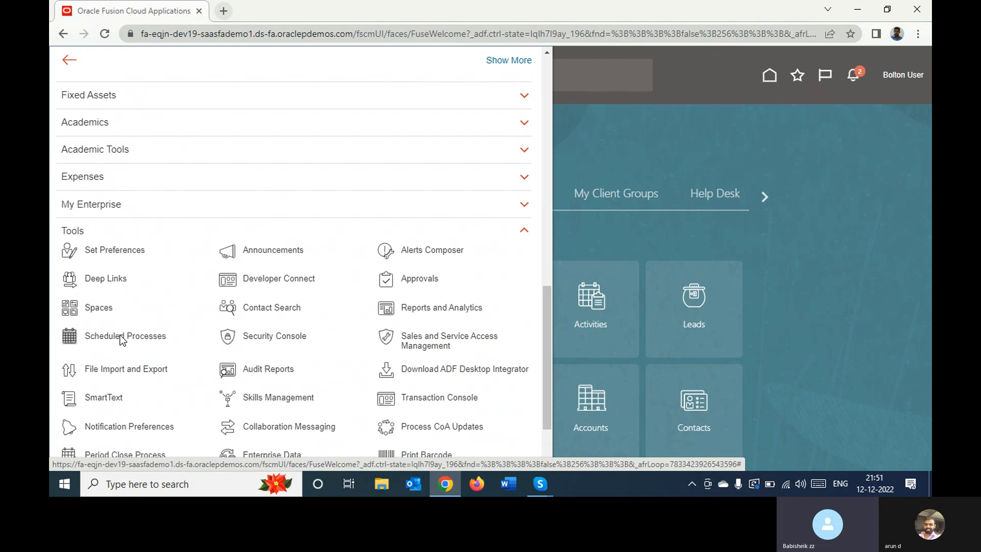
left_click(121, 337)
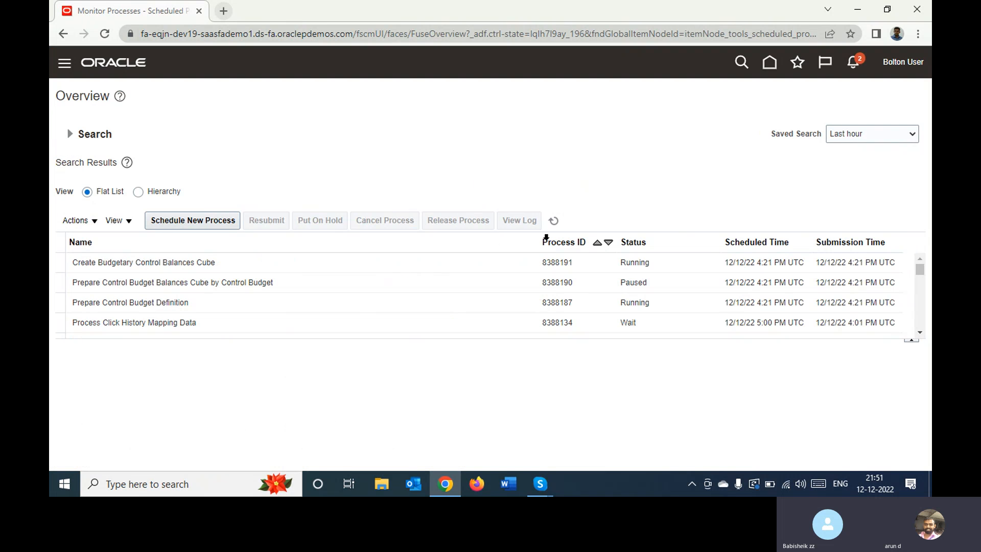
Refresh the scheduled process list repeatedly until the control budget definition and balances cube processes finish, and return to the home page
left_click(553, 221)
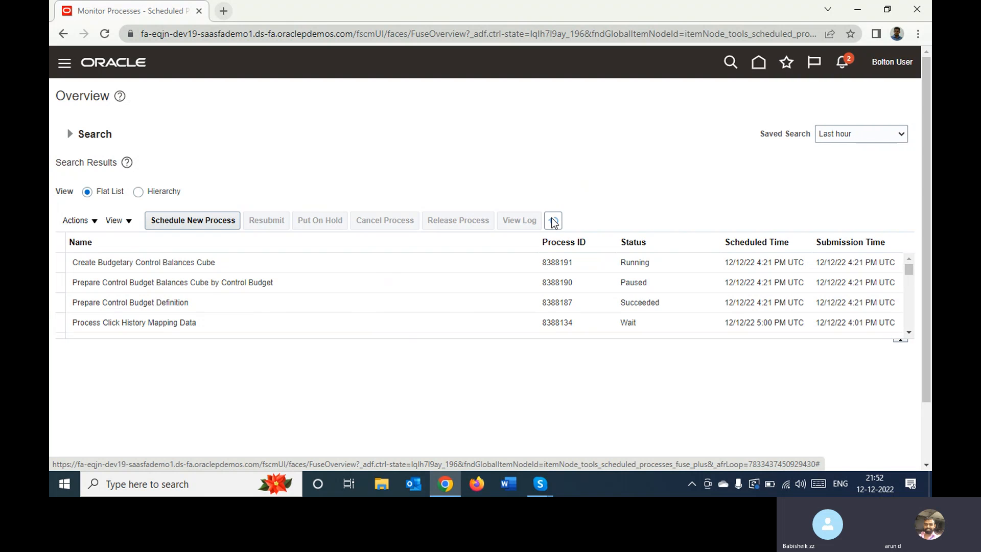
left_click(553, 221)
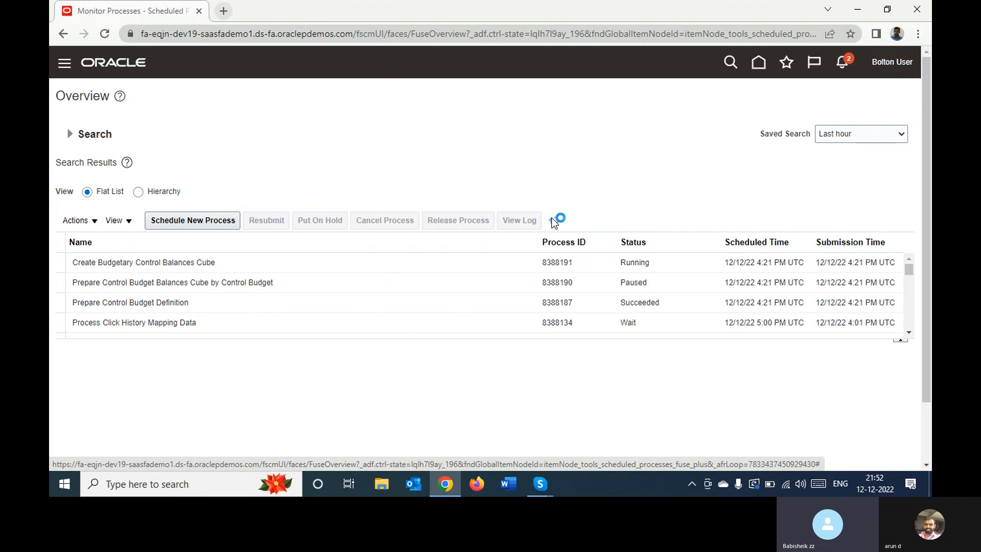
left_click(553, 222)
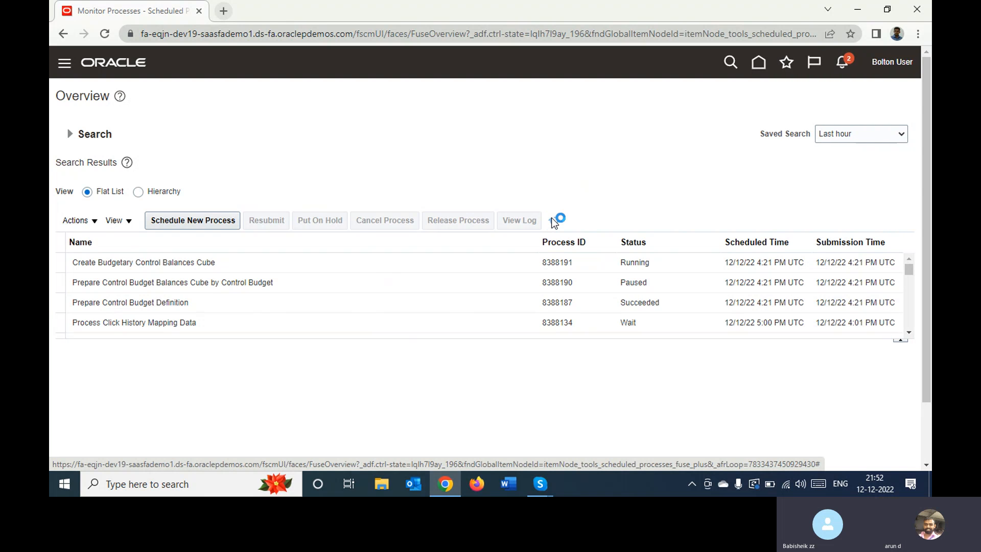
left_click(553, 220)
left_click(553, 221)
left_click(553, 221)
left_click(553, 220)
left_click(553, 221)
left_click(553, 221)
left_click(553, 220)
left_click(553, 221)
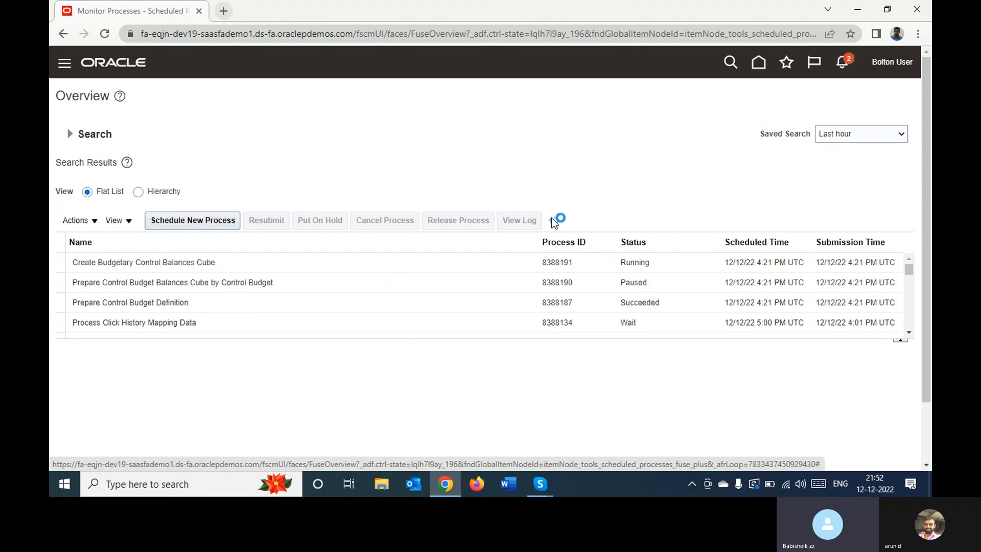
left_click(553, 221)
left_click(554, 221)
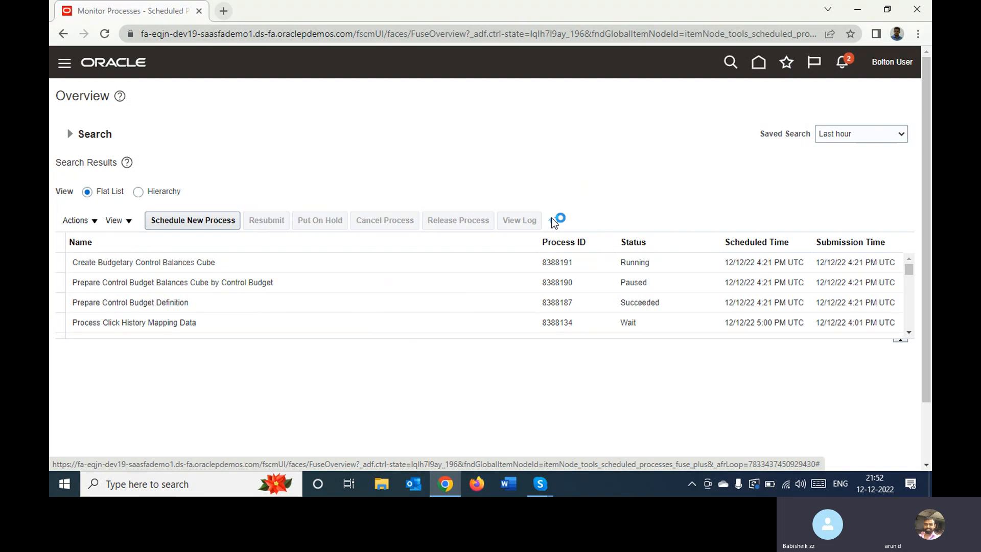
left_click(554, 221)
left_click(553, 221)
left_click(553, 221)
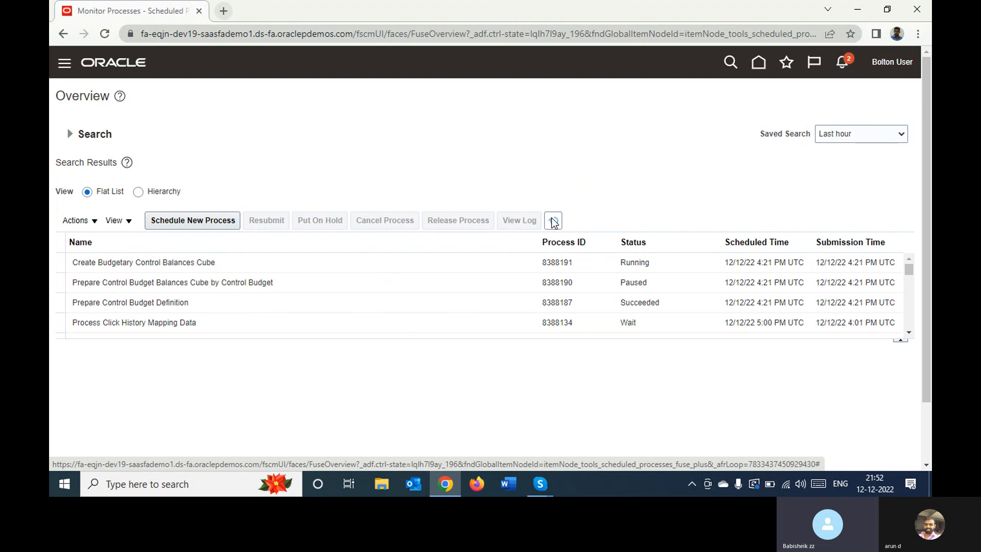
left_click(553, 222)
left_click(554, 222)
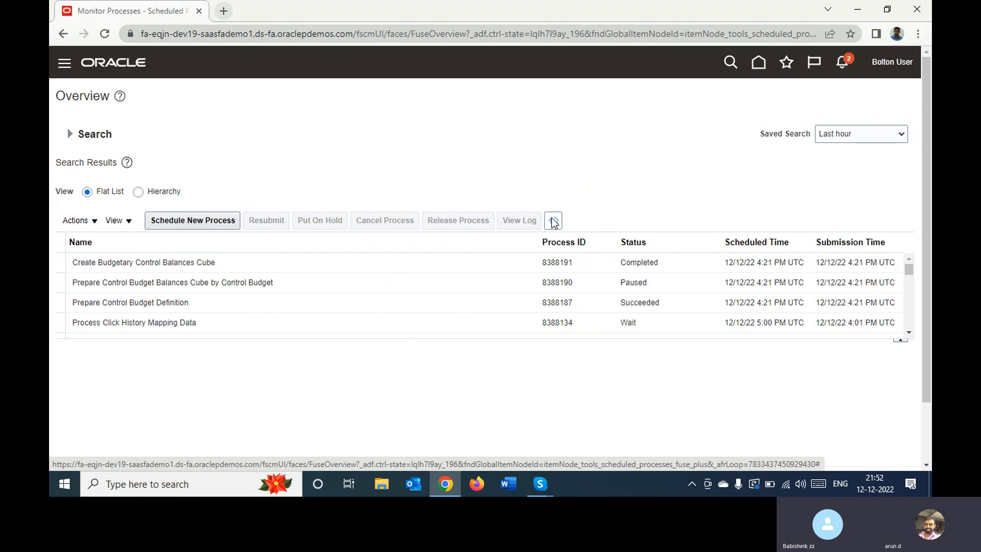
left_click(553, 222)
left_click(554, 223)
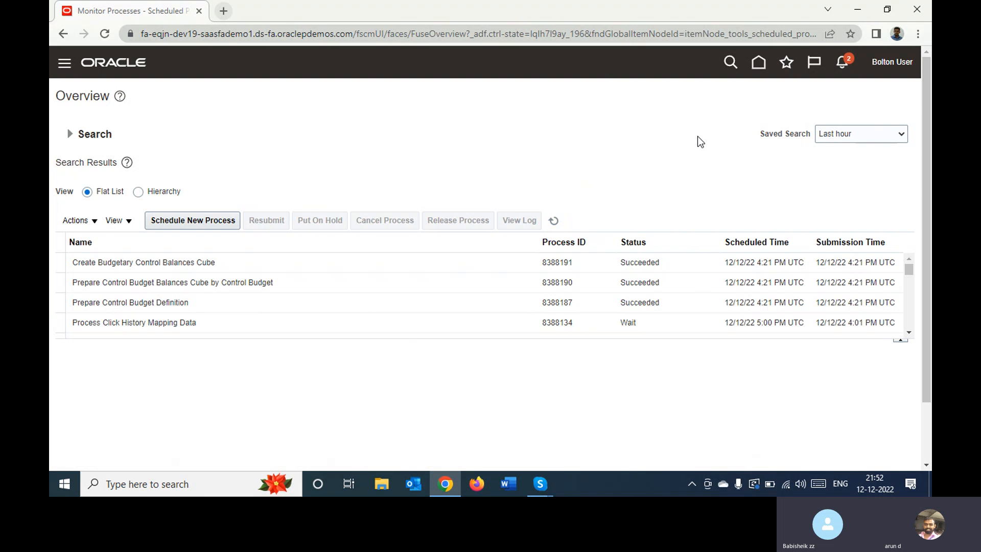
left_click(758, 63)
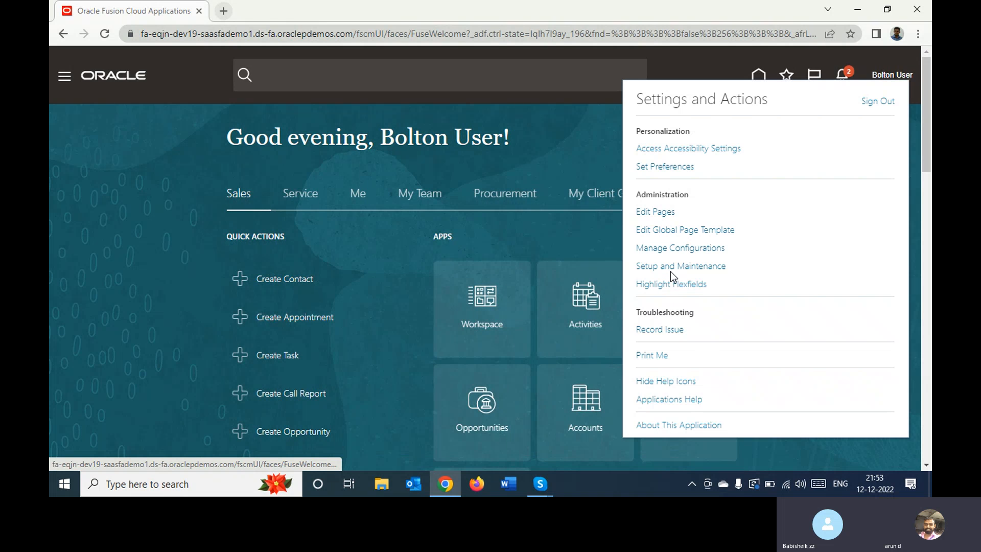
Open the Bolton Implementation Project from Setup and Maintenance by searching for "Bol", and go to its Manage Control Budgets task
left_click(679, 266)
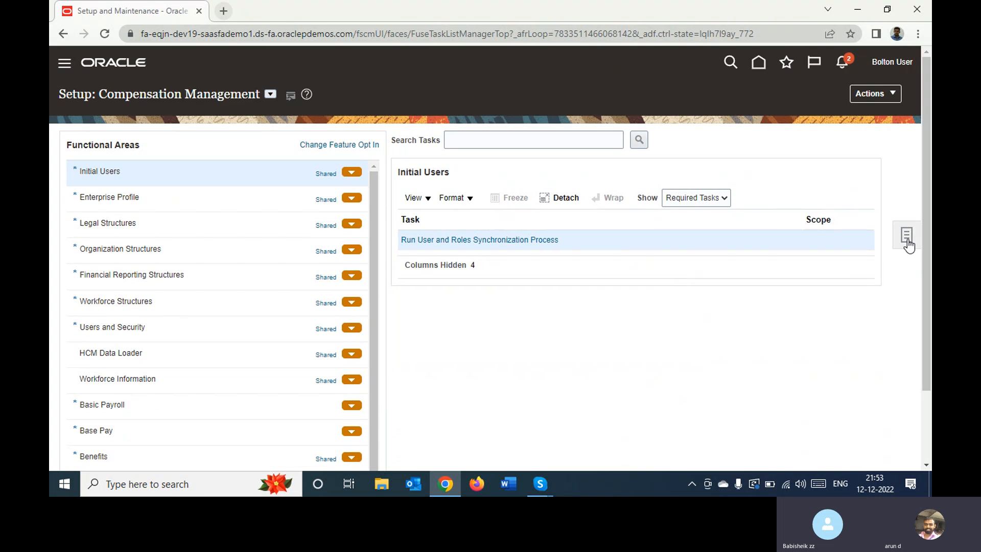
left_click(906, 238)
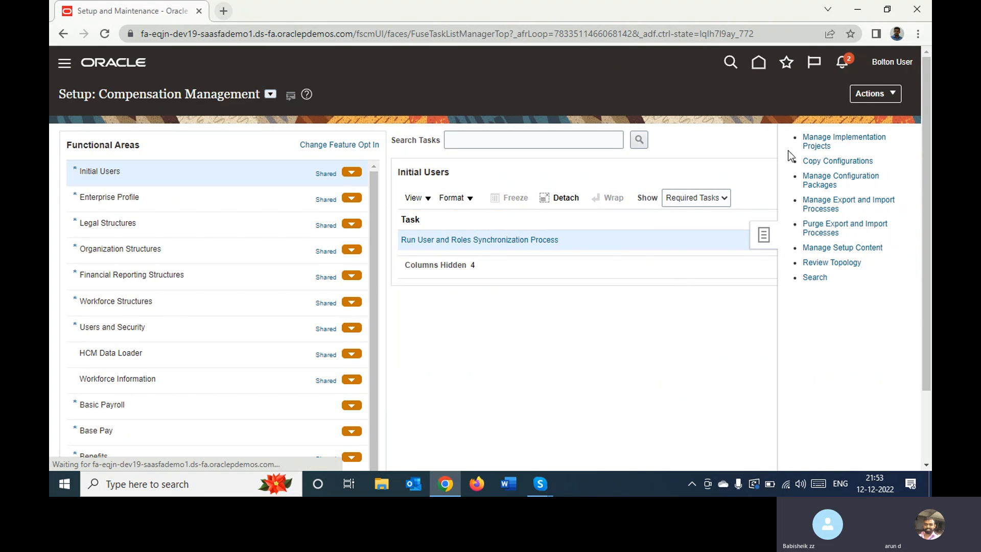
left_click(815, 136)
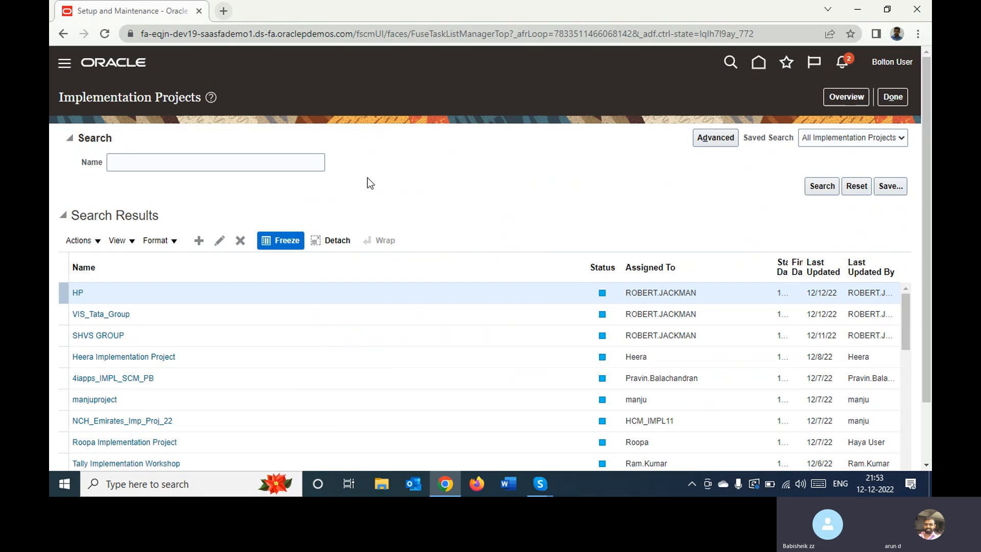
left_click(212, 164)
type("Bol")
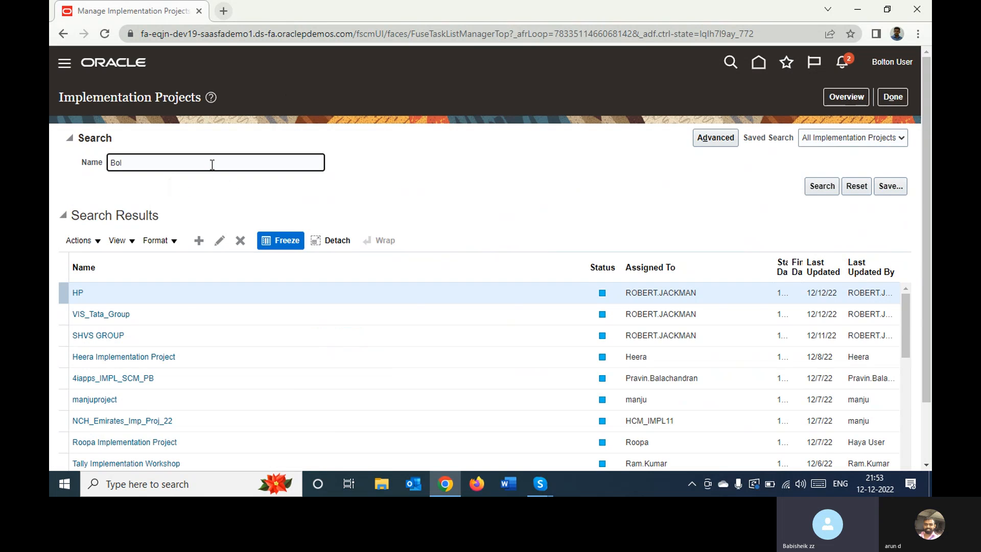
key("Return")
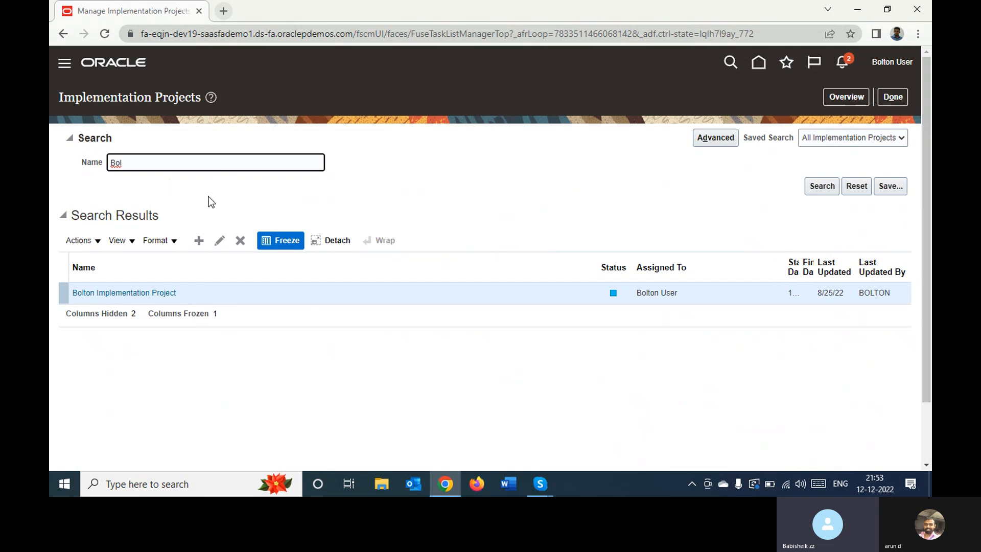
left_click(140, 292)
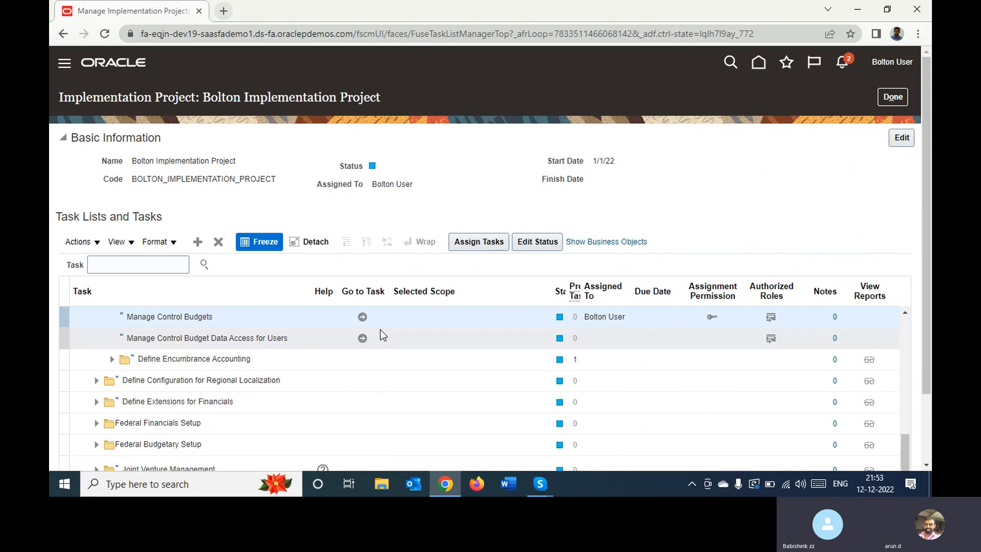
left_click(362, 317)
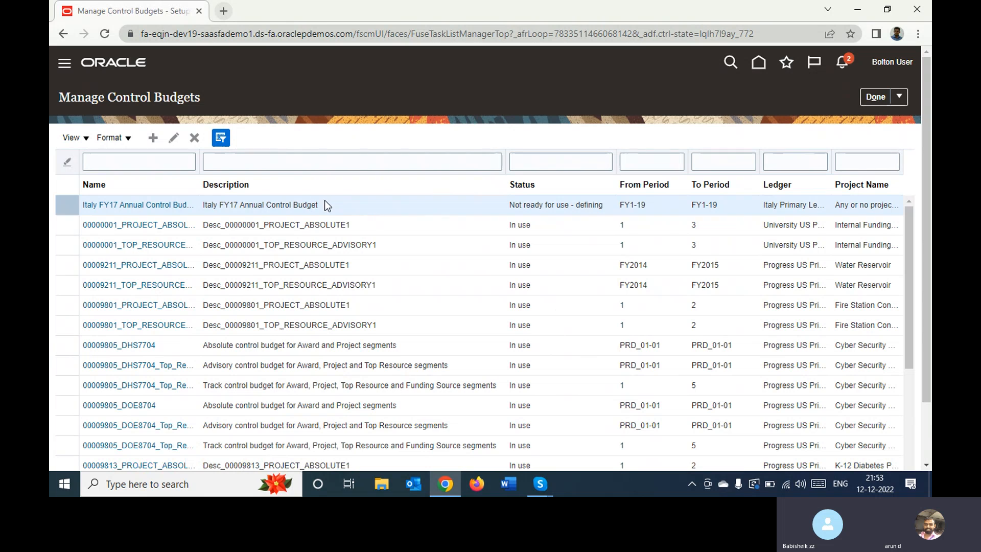
left_click(237, 161)
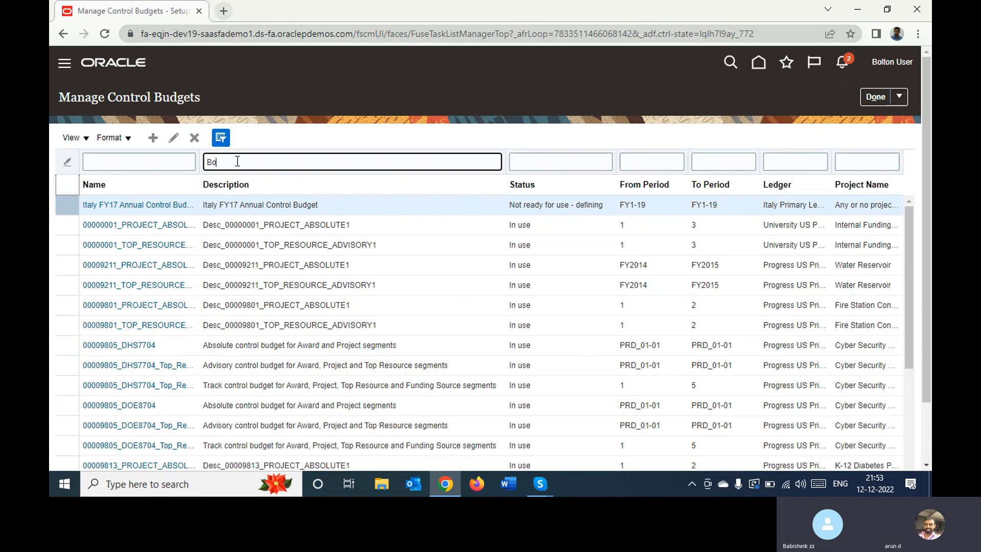
key("Return")
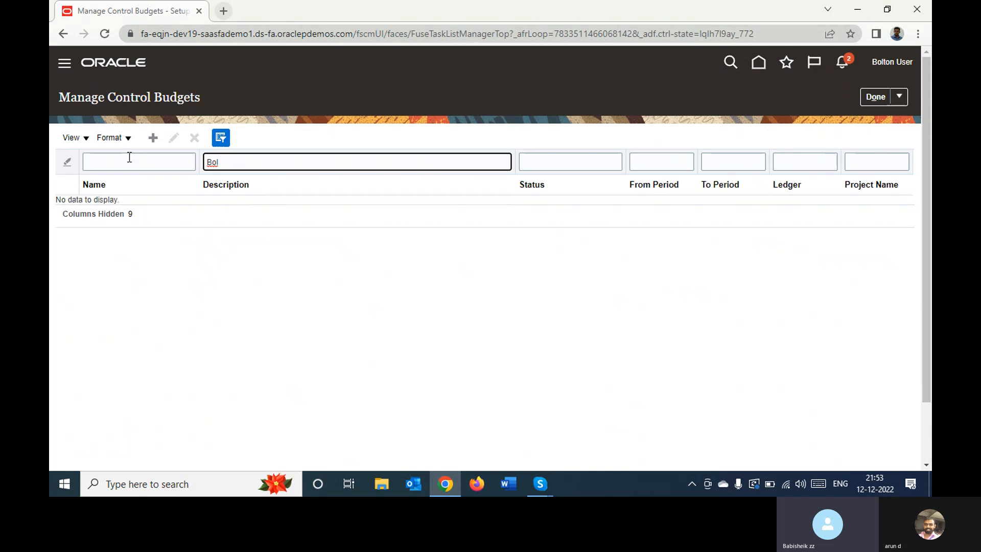
double_click(229, 162)
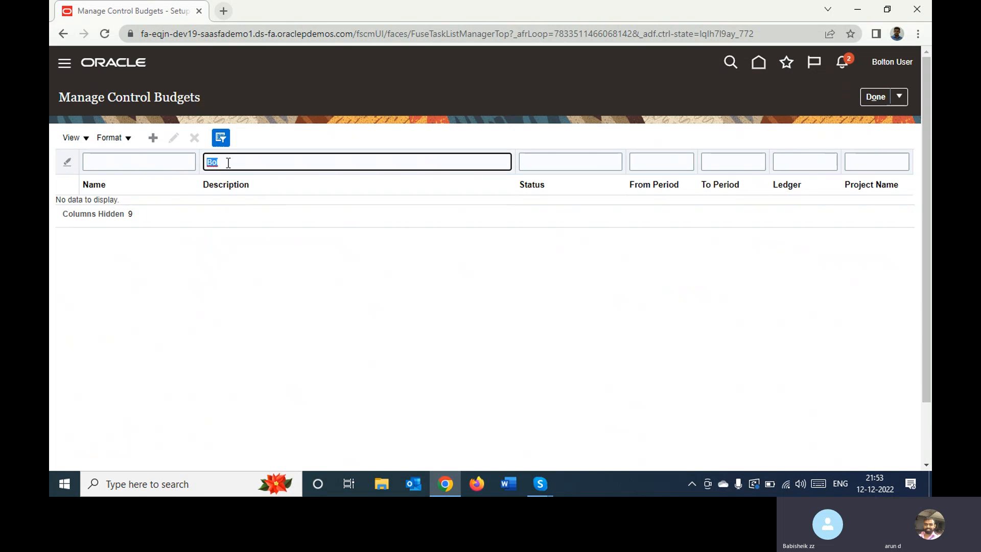
key("BackSpace")
Filter the control budgets by the name "Bol" and open the Bolton Budget control budget
key("shift+Tab")
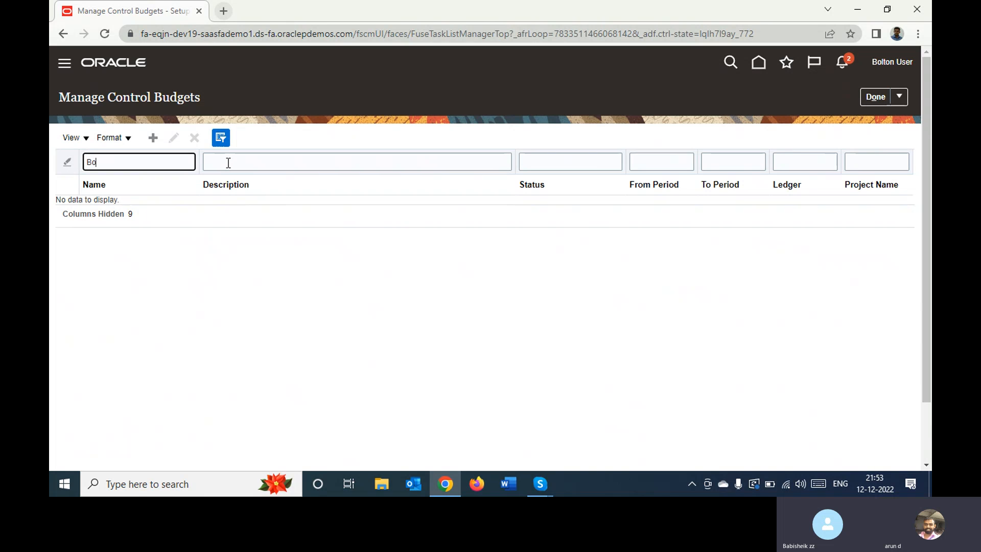
type("Bol")
key("Return")
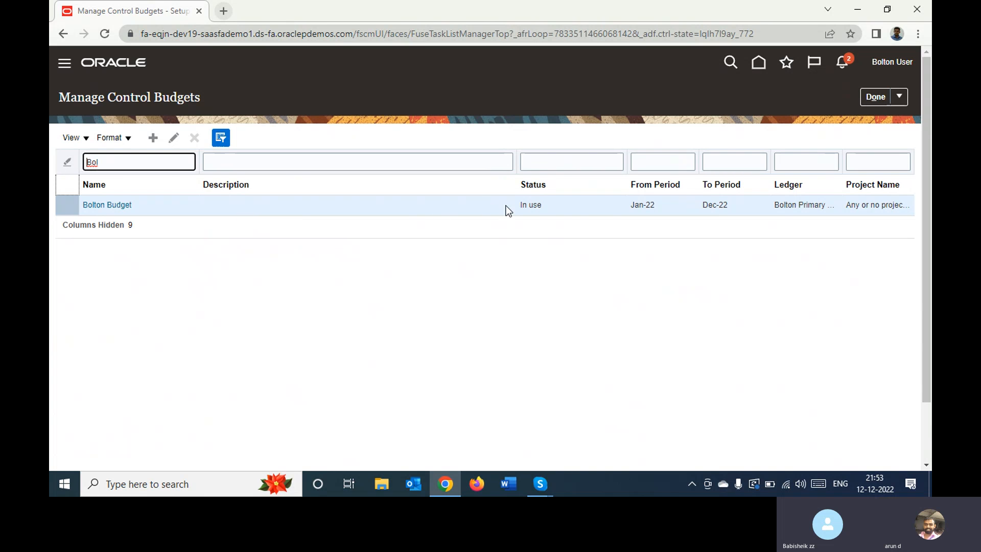
left_click(115, 204)
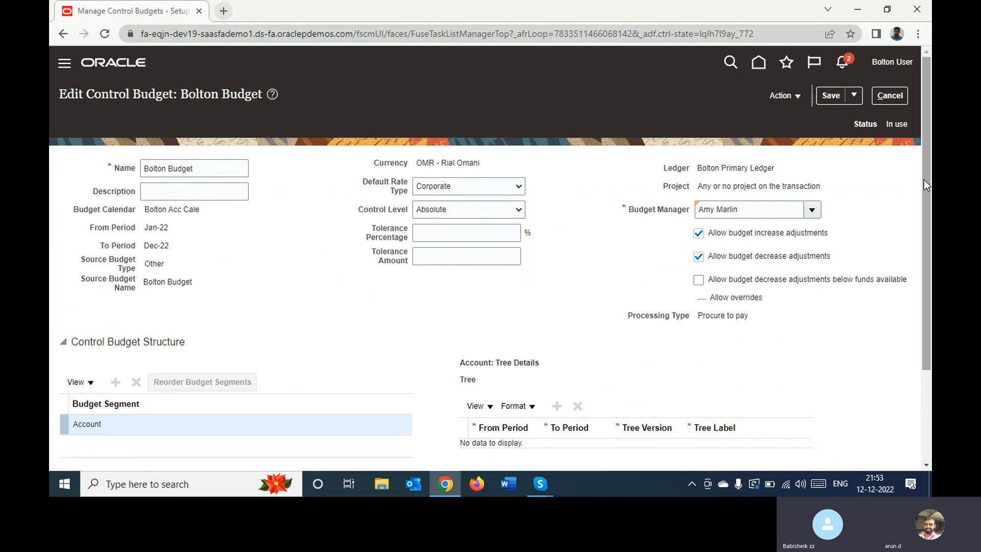
Review the Bolton Budget's status, definition, structure, supplemental rules and available actions, and close it without saving
left_click_drag(925, 185, 925, 334)
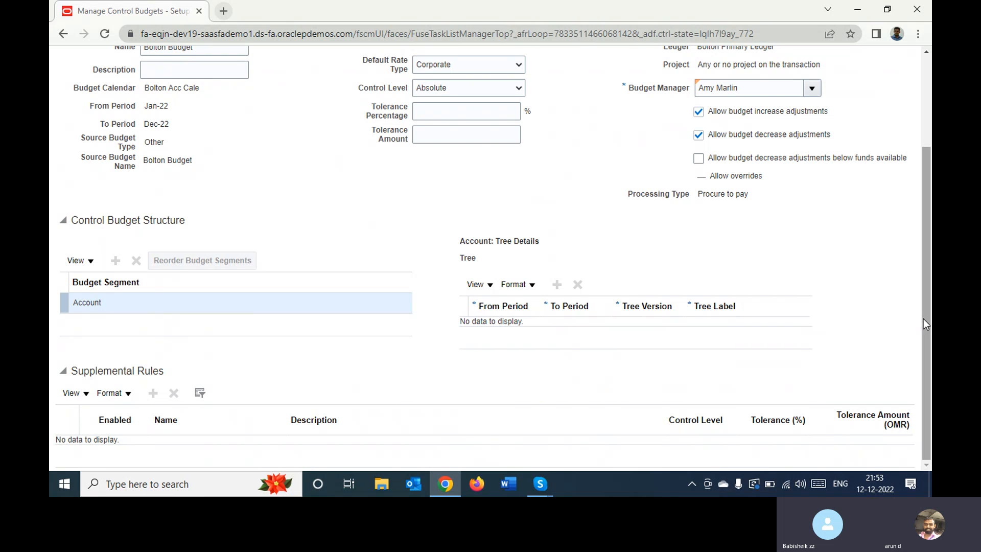
mouse_move(926, 324)
left_mouse_down()
mouse_move(927, 284)
mouse_move(926, 325)
left_mouse_up()
scroll(395, 212, "up", 3)
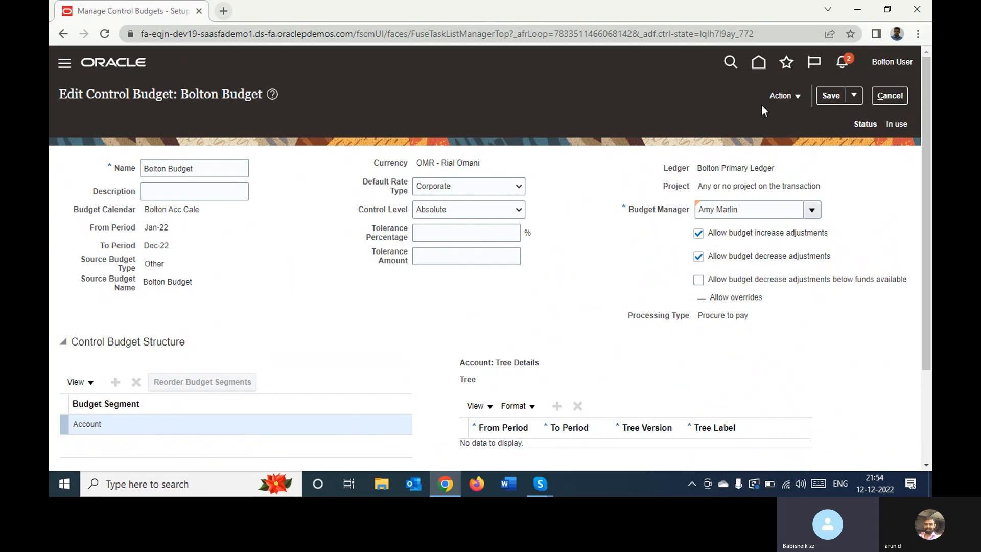
left_click(786, 97)
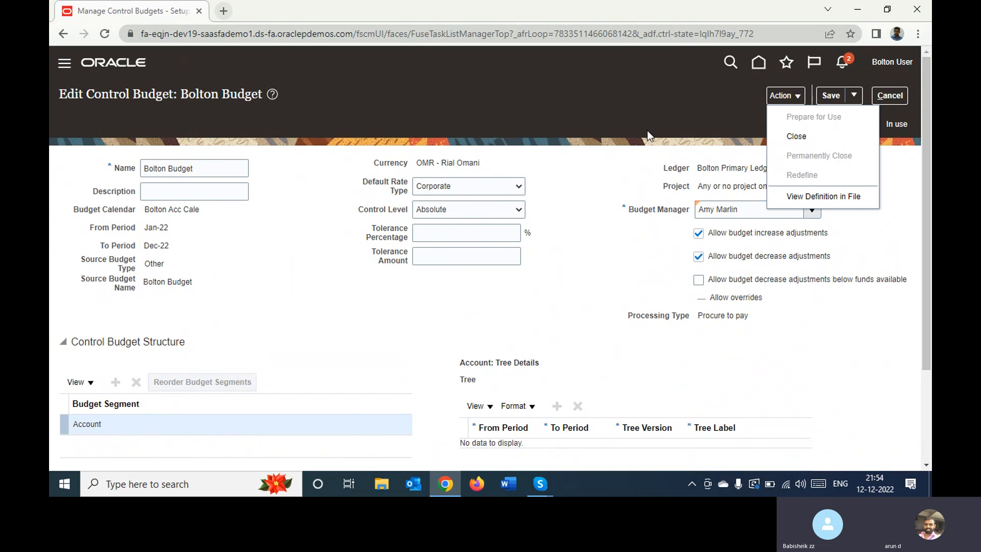
left_click(599, 105)
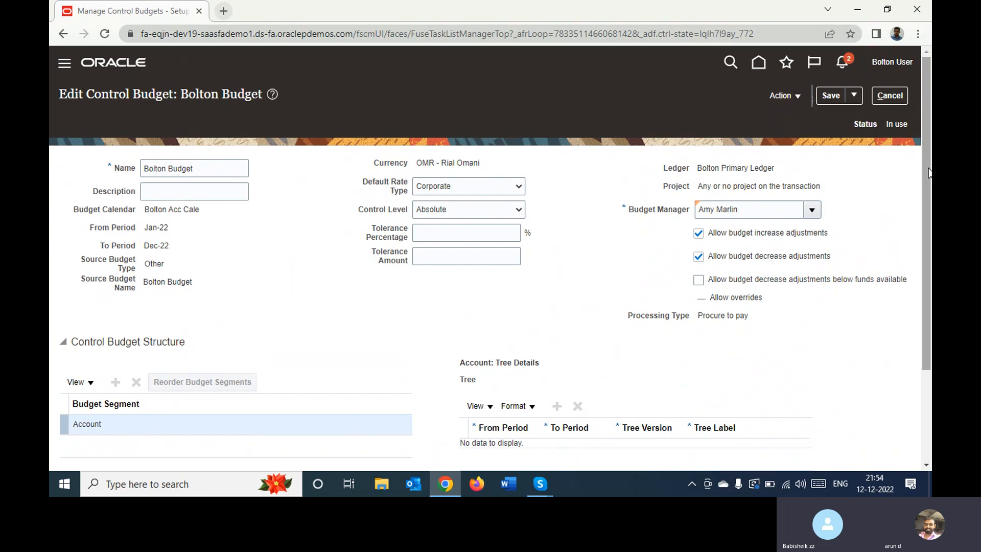
left_click_drag(929, 173, 914, 297)
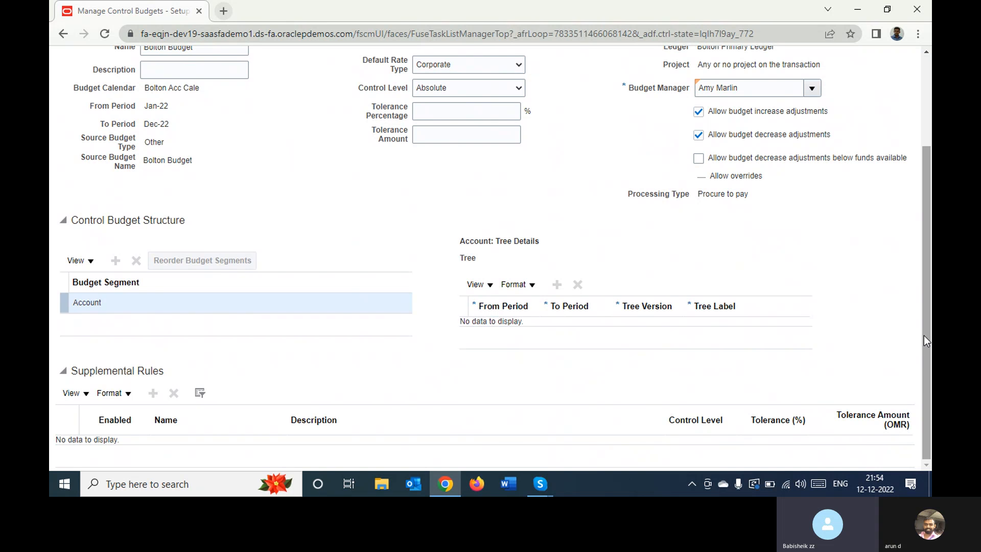
left_click_drag(925, 335, 929, 197)
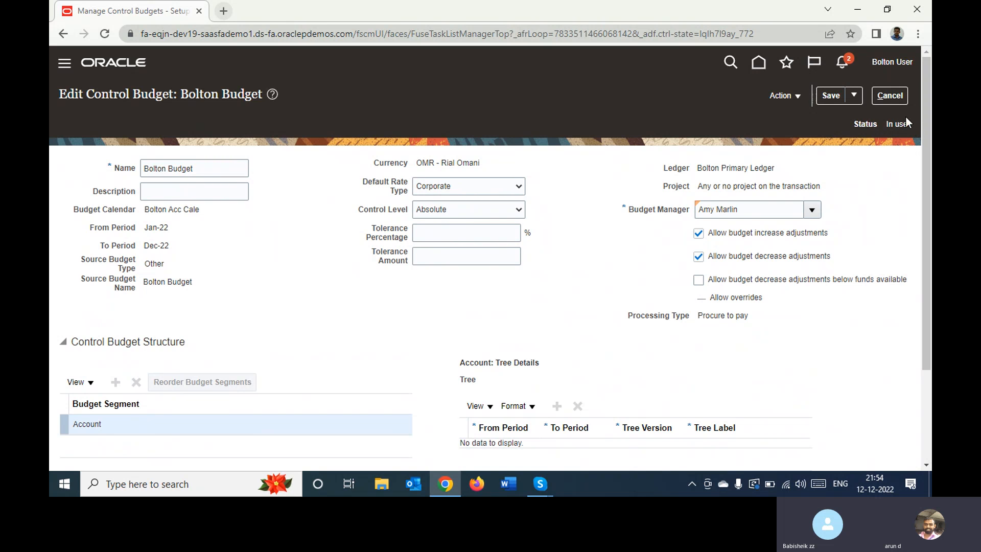
left_click(889, 97)
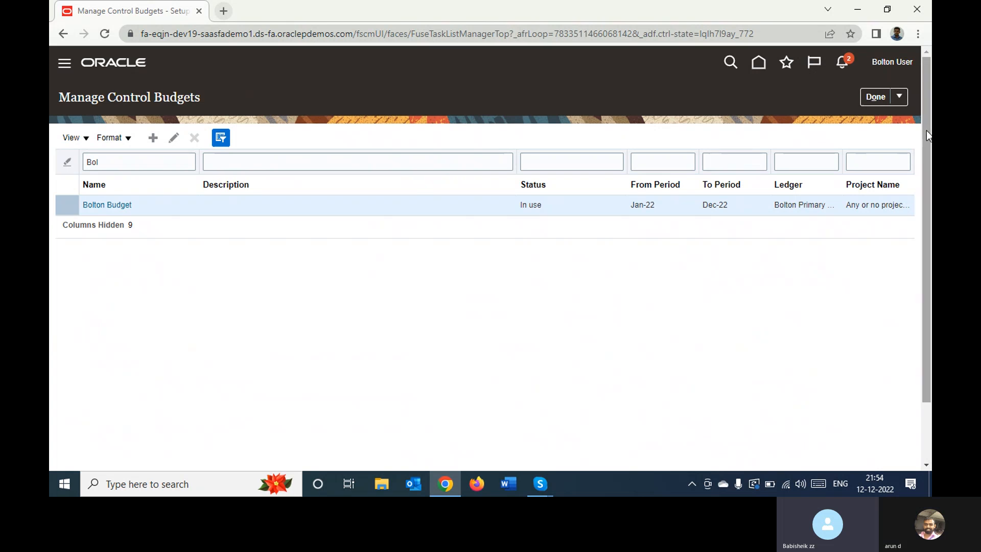
Return to the implementation project and open the Manage Control Budget Data Access for Users task
left_click(872, 97)
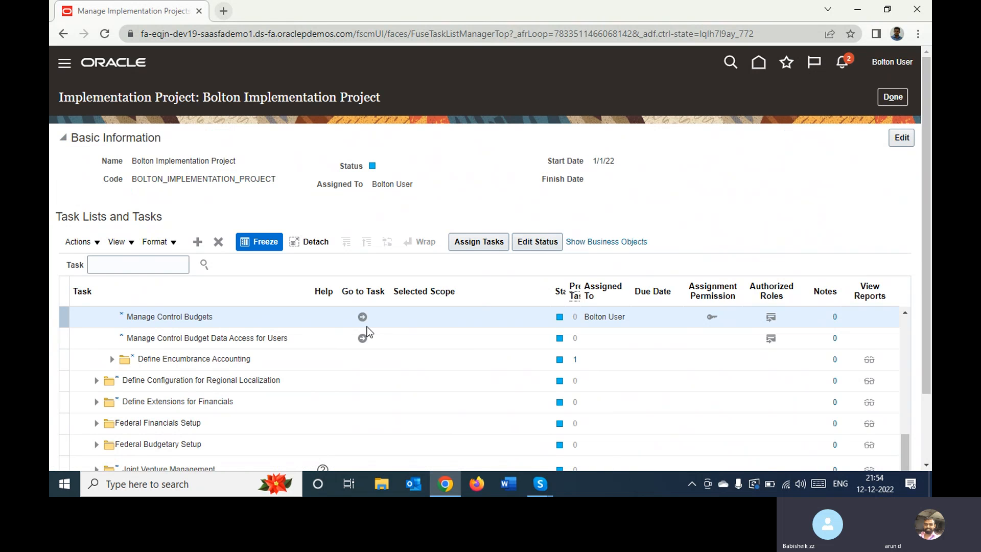
left_click(290, 340)
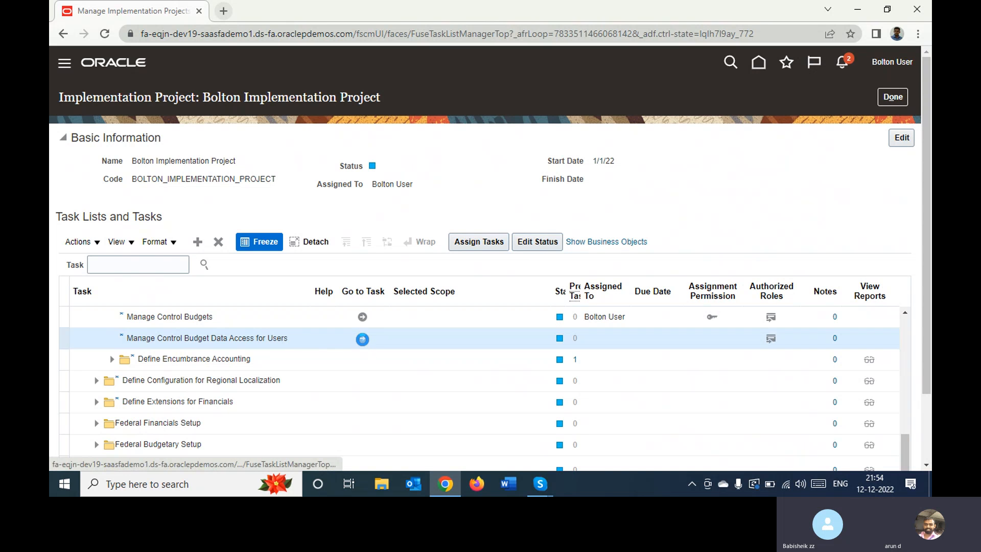
left_click(362, 339)
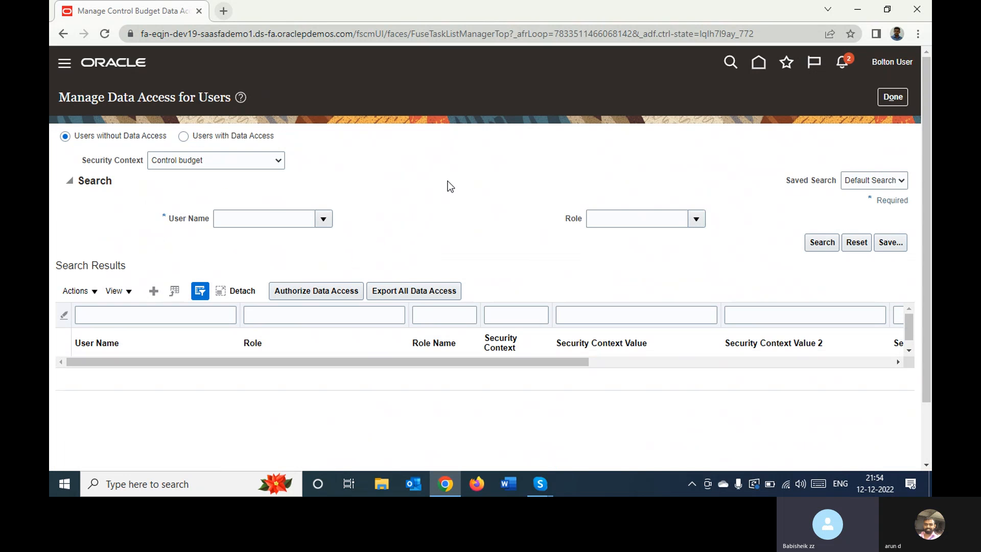
left_click(153, 291)
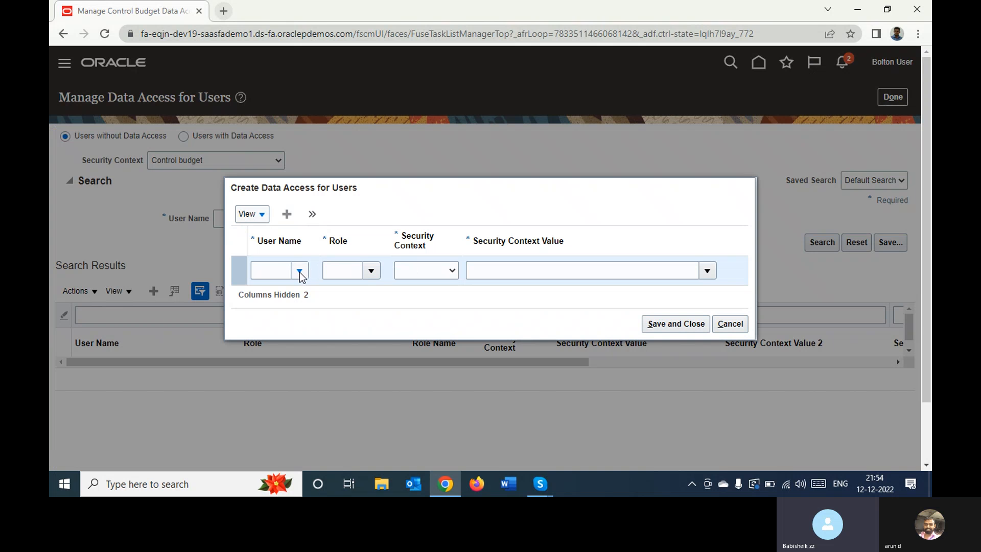
left_click(275, 272)
type("Bol")
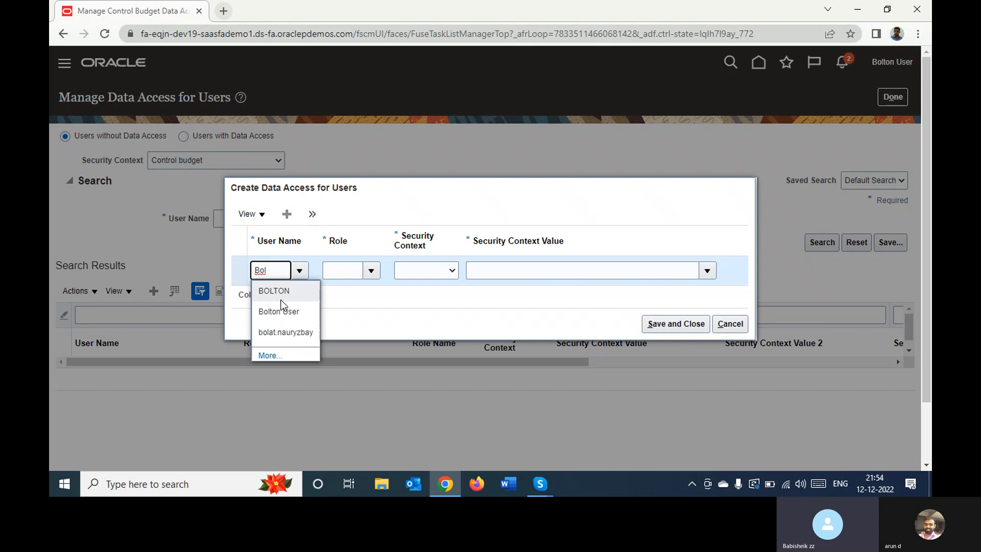
left_click(285, 311)
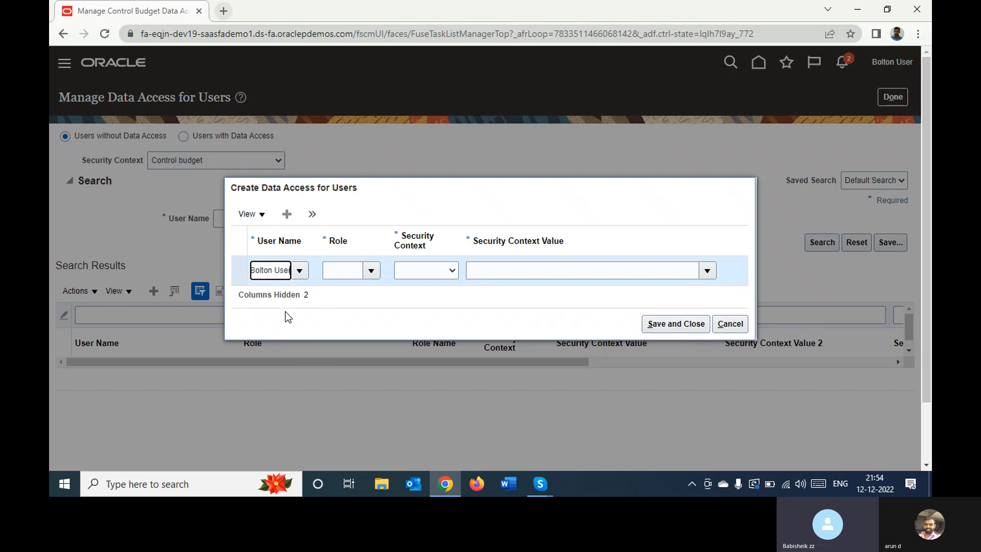
left_click(350, 271)
type("bu")
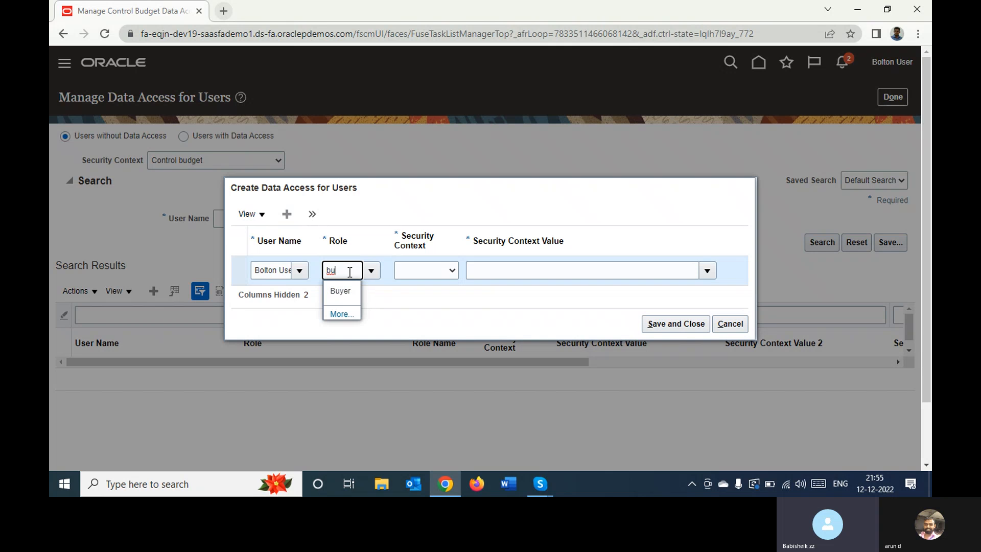
key("BackSpace")
key("BackSpace")
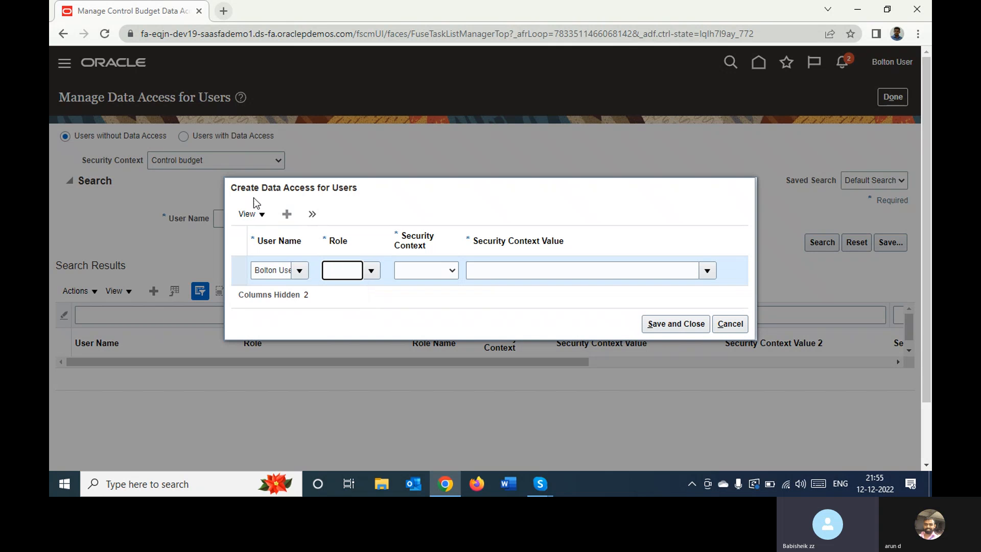
left_click(730, 324)
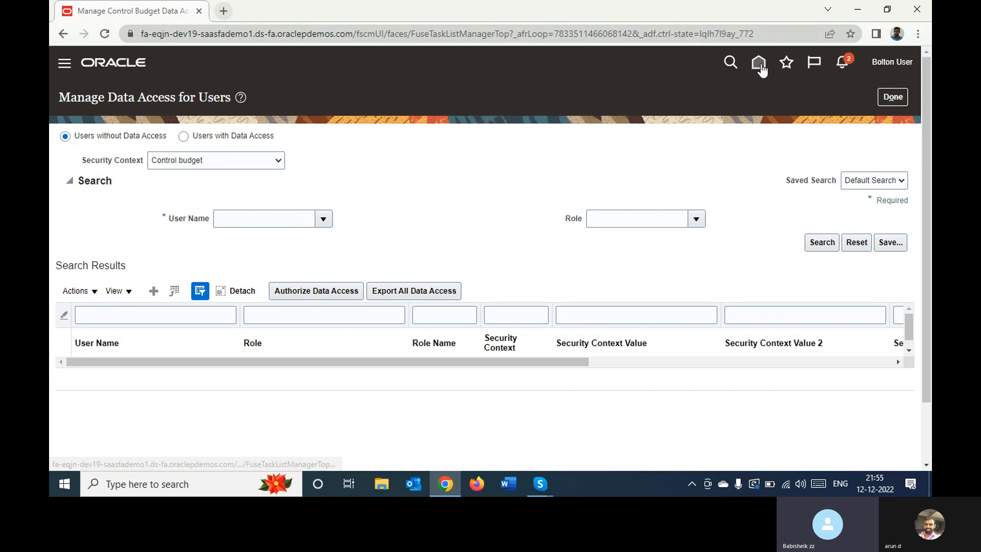
Open the Security Console, dismiss the import process warning, and go to the user accounts
left_click(65, 63)
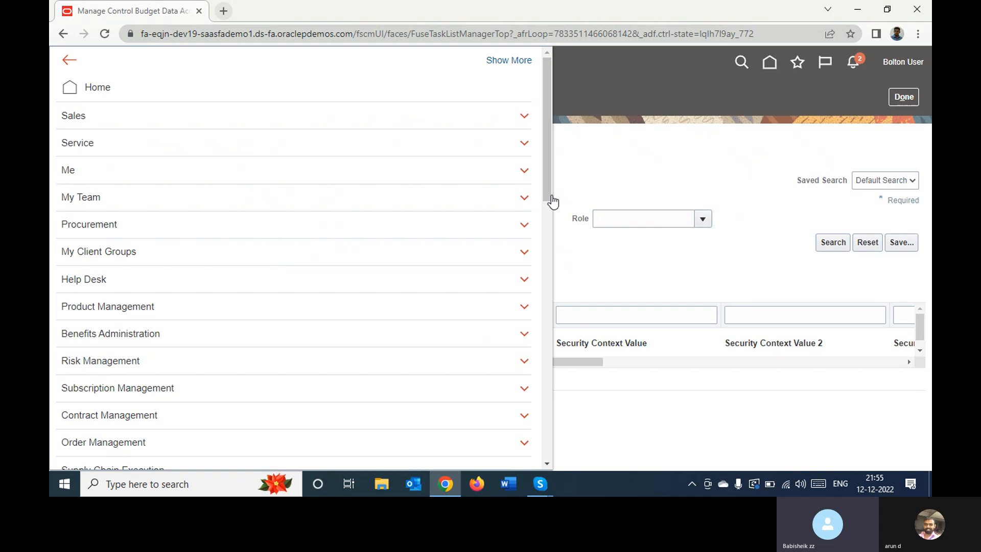
left_click_drag(547, 134, 546, 400)
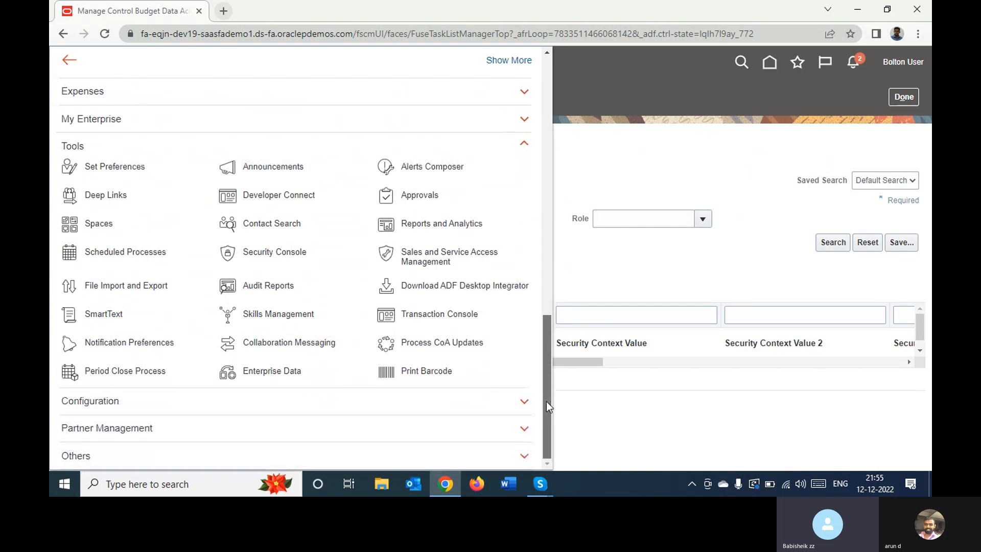
left_click(276, 257)
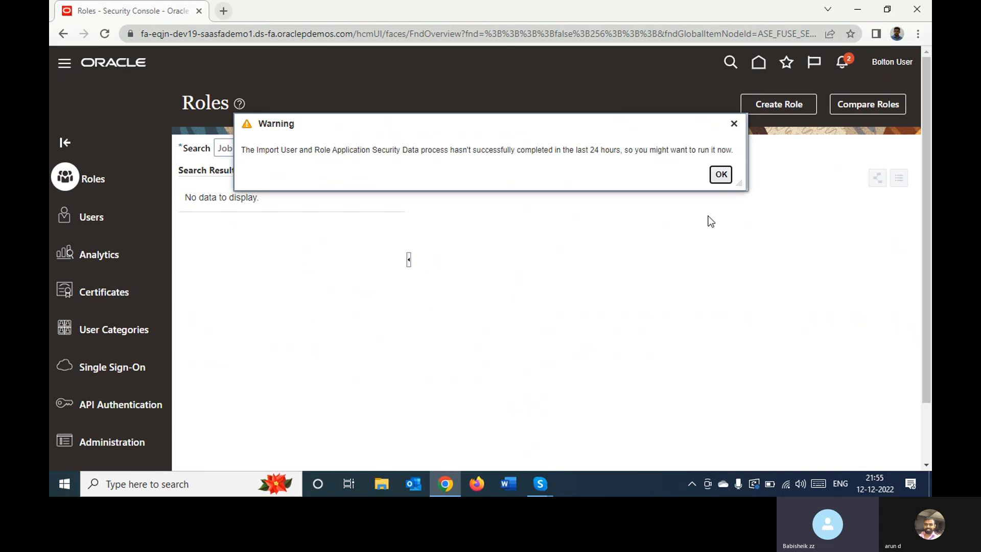
left_click(728, 174)
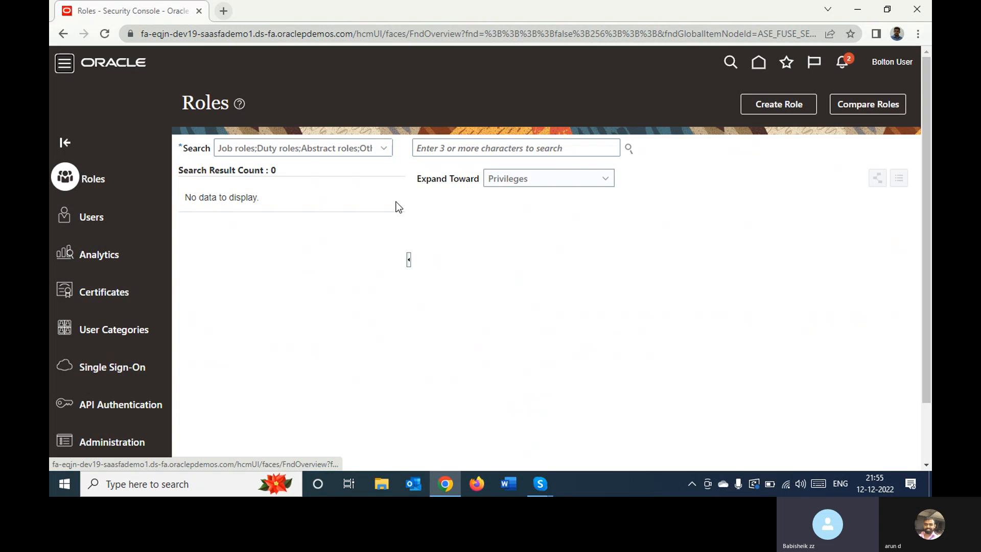
left_click(93, 220)
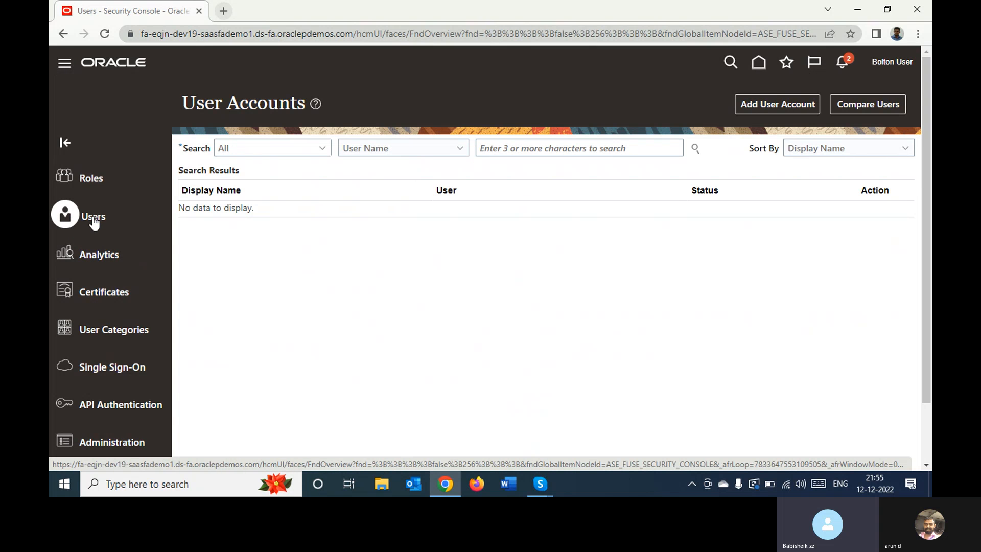
Search the user accounts for "Bol", open the account with user name BOLTON, and review its assigned roles
left_click(552, 147)
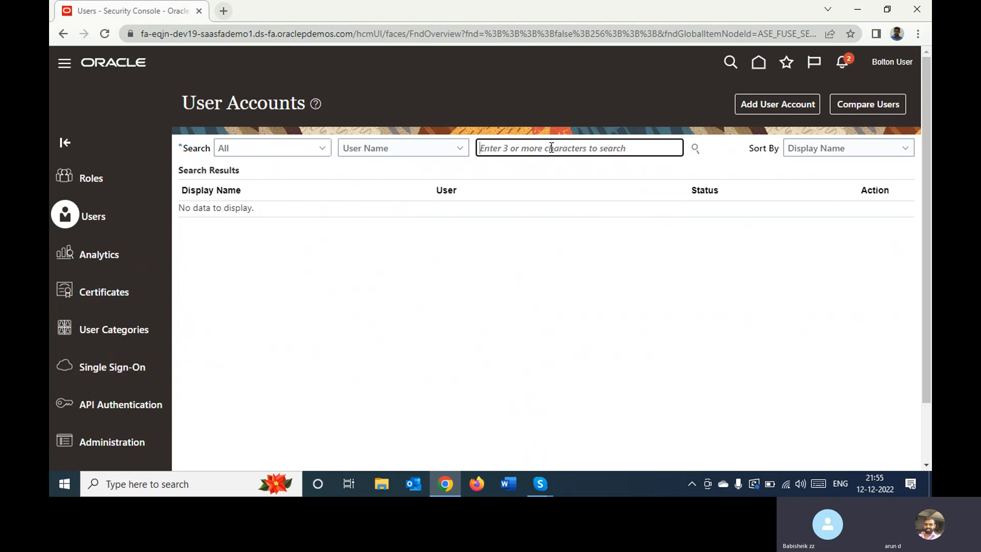
type("Bo")
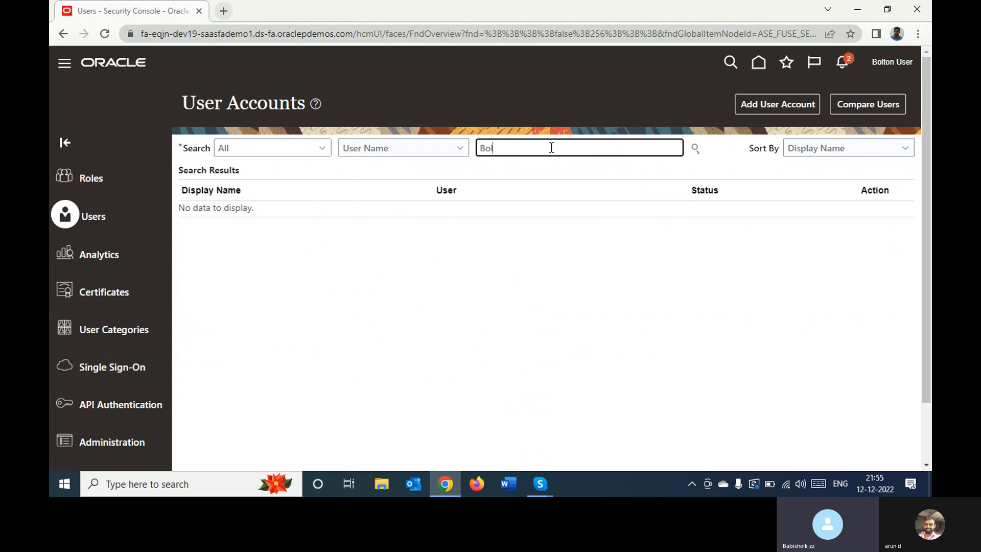
type("l")
key("Return")
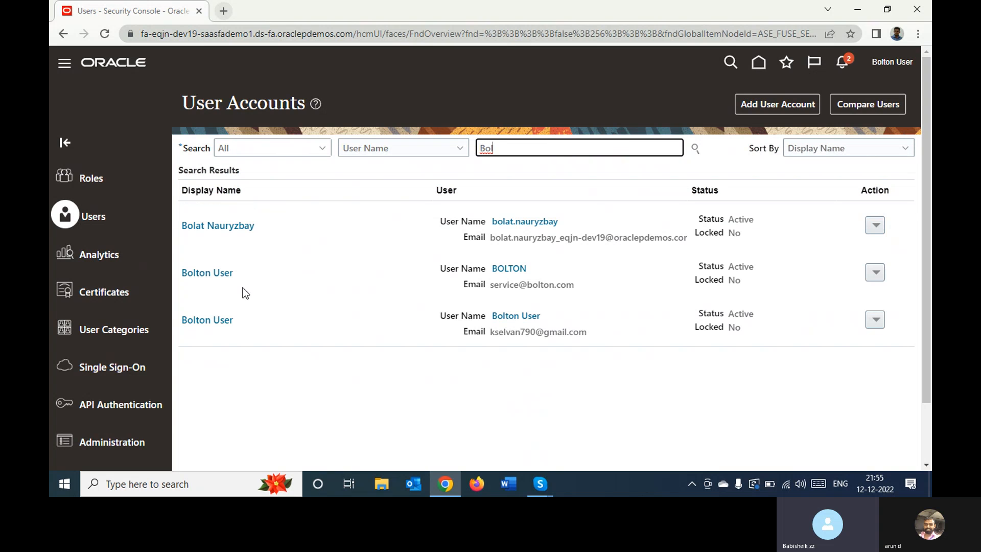
left_click(214, 273)
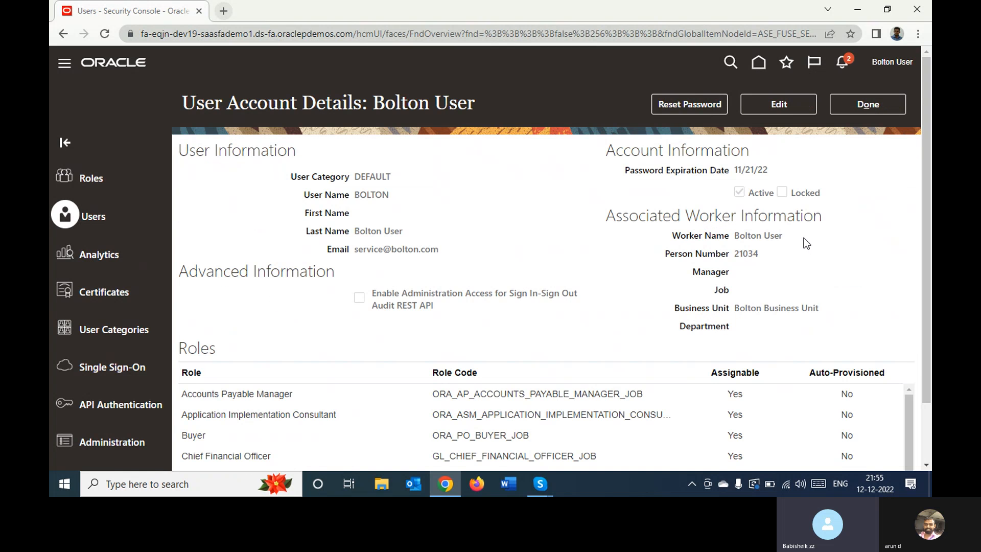
scroll(926, 258, "down", 3)
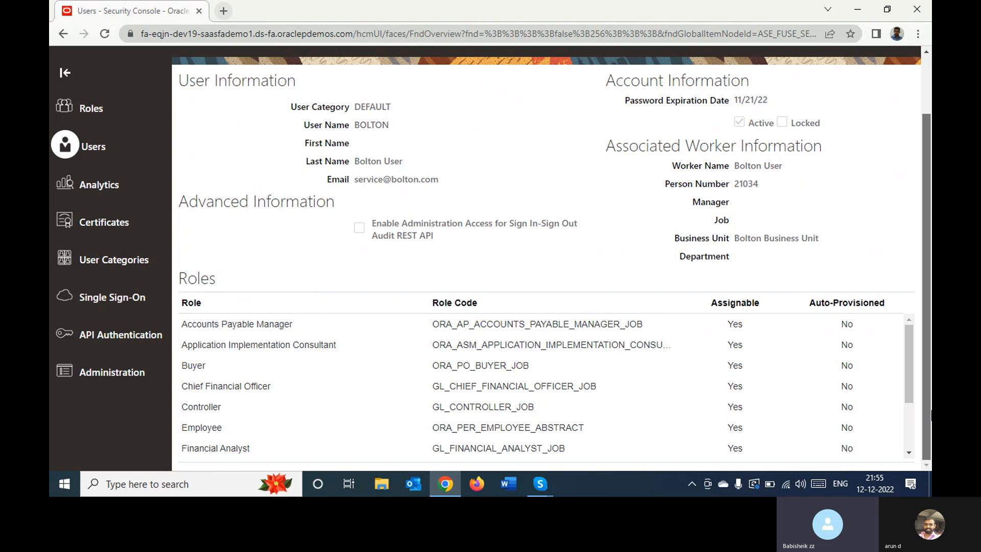
scroll(926, 401, "up", 3)
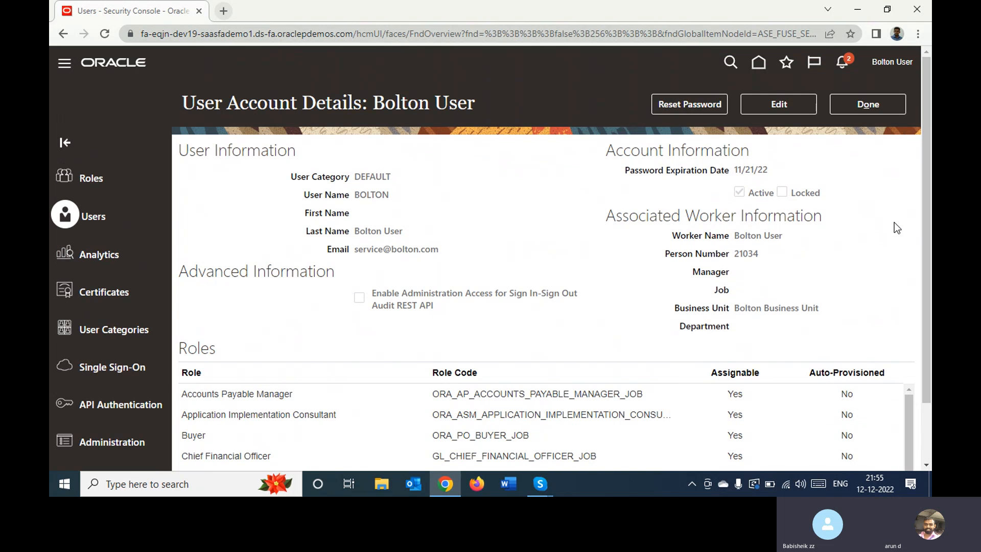
Edit the BOLTON user account and add the Budget Analyst role (ORA_XCC_BUDGET_ANALYST_JOB)
left_click(758, 103)
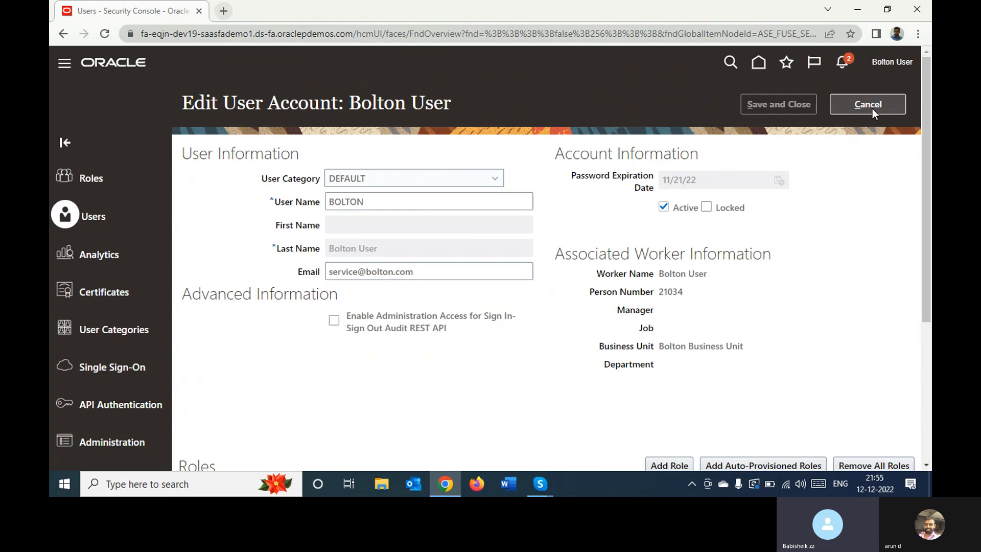
left_click_drag(926, 187, 929, 331)
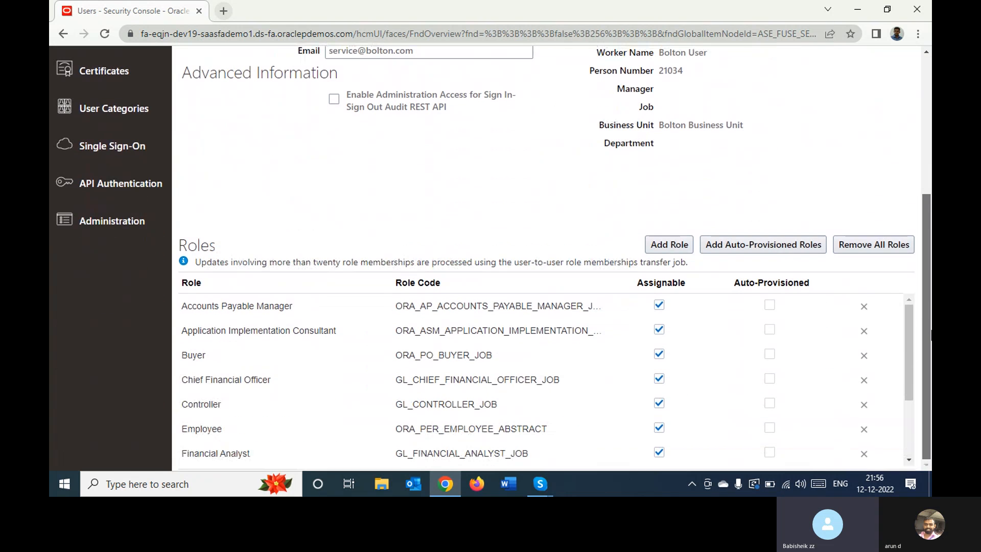
left_click(655, 245)
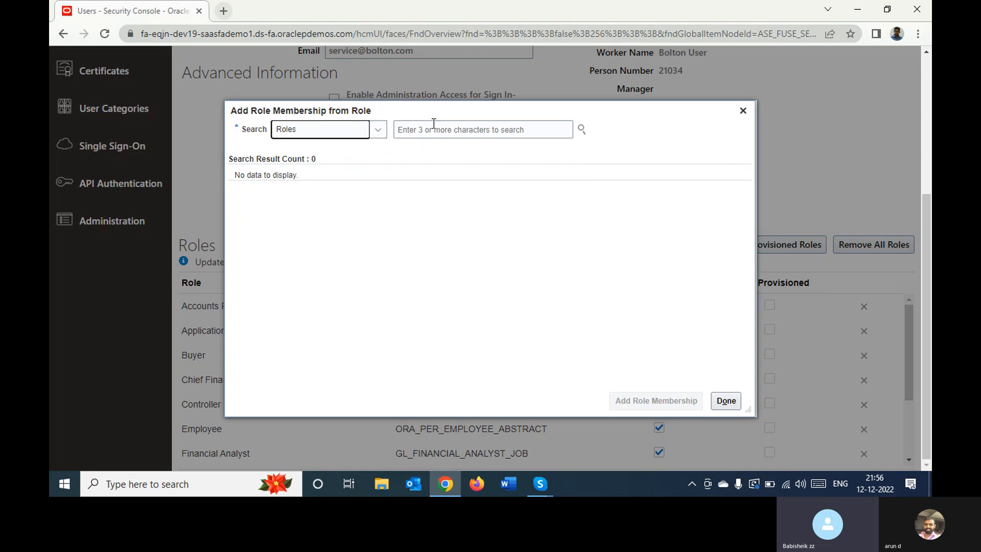
left_click(435, 128)
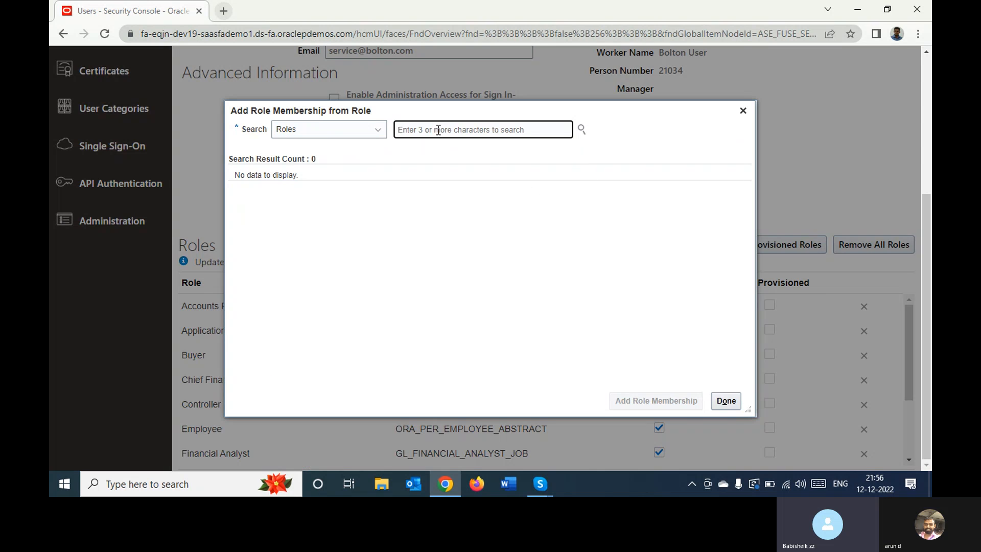
type("budg")
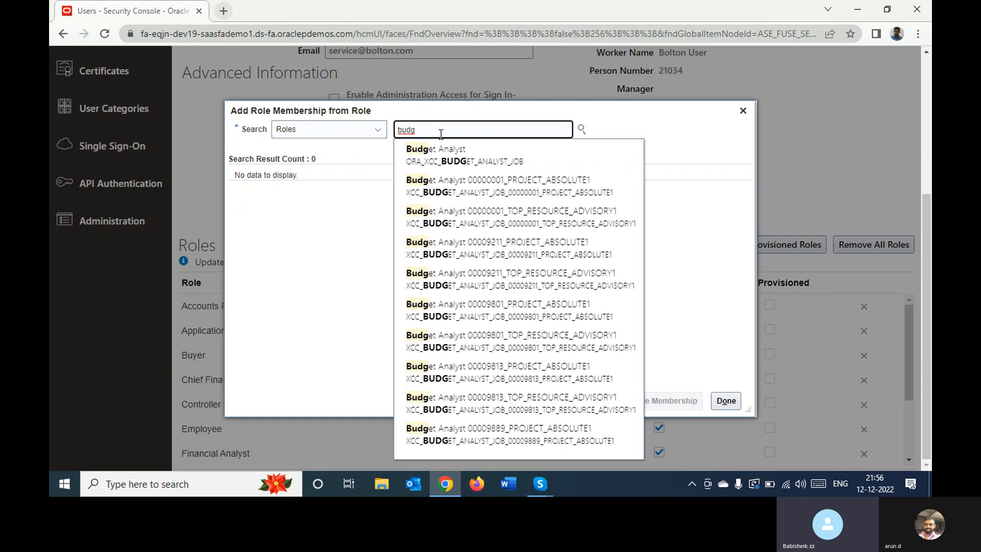
left_click(454, 155)
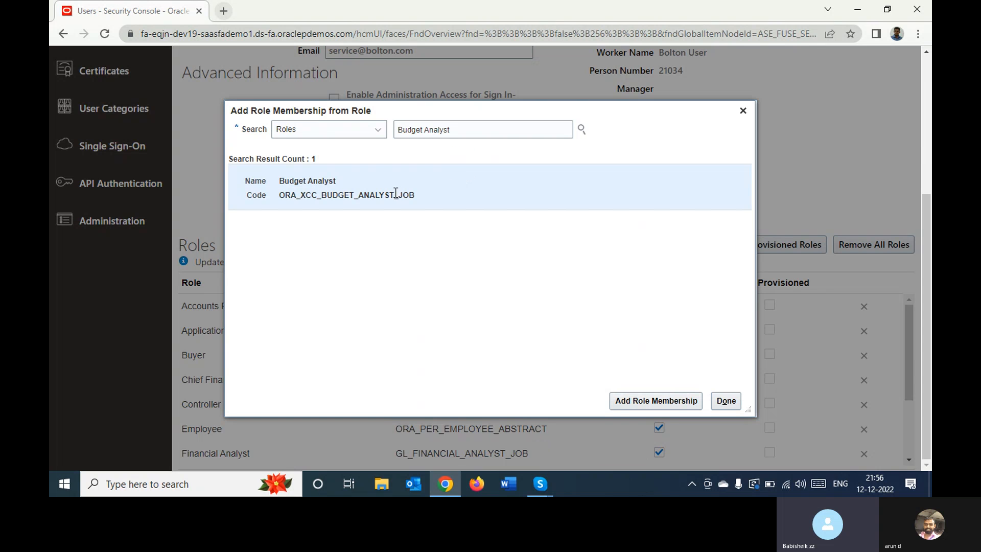
left_click(620, 399)
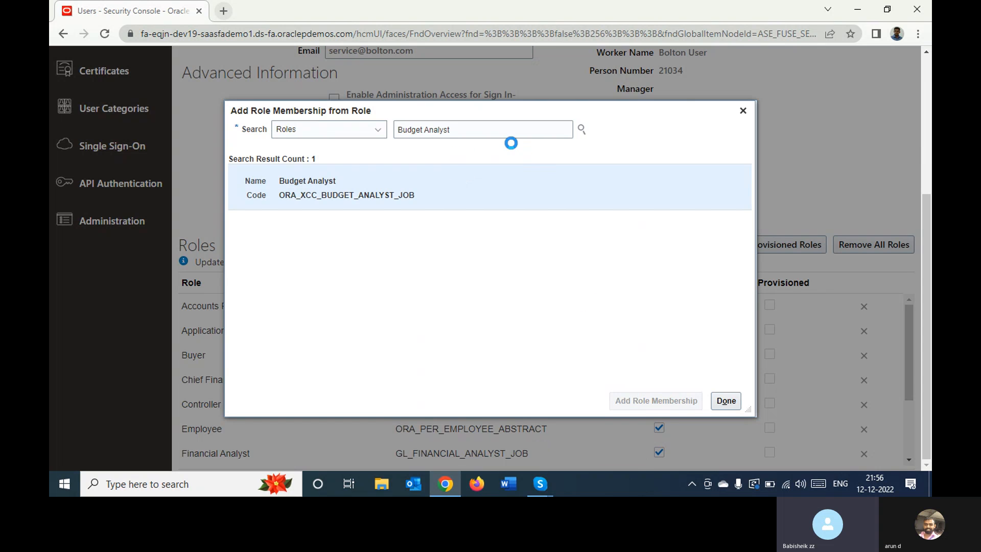
Add the Budget Manager role (ORA_XCC_BUDGET_MANAGER_JOB) to the BOLTON account, save the account, and close its details
double_click(495, 130)
type("M")
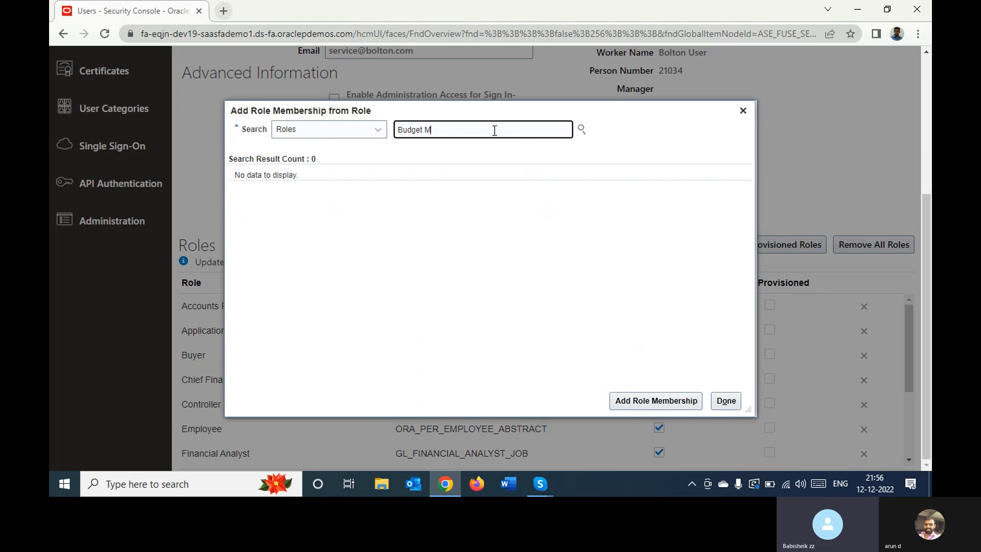
type("an")
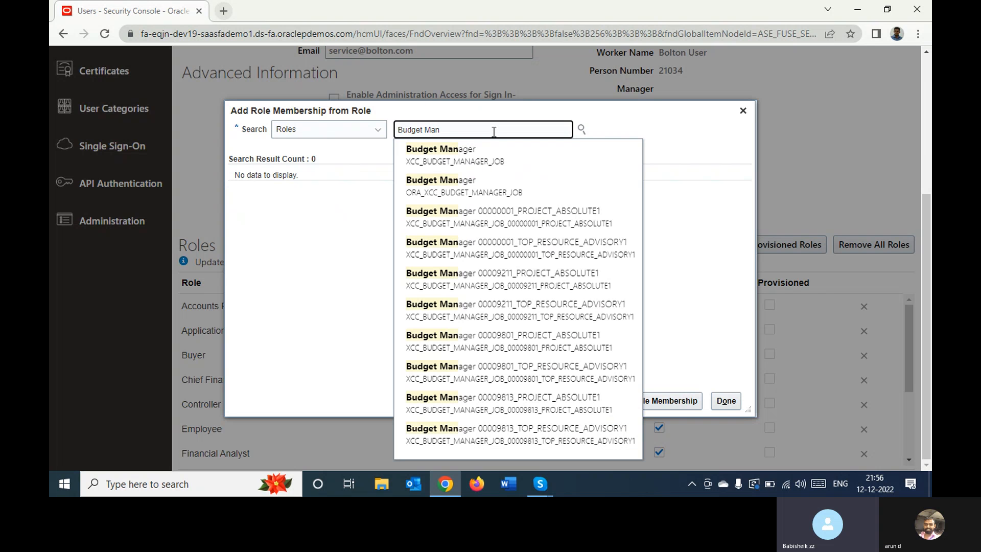
left_click(484, 185)
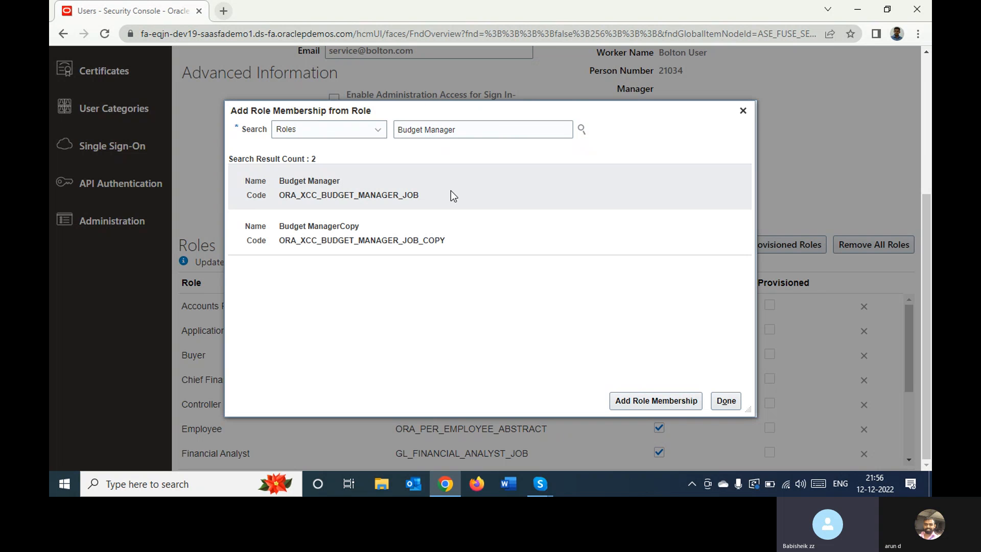
left_click(679, 400)
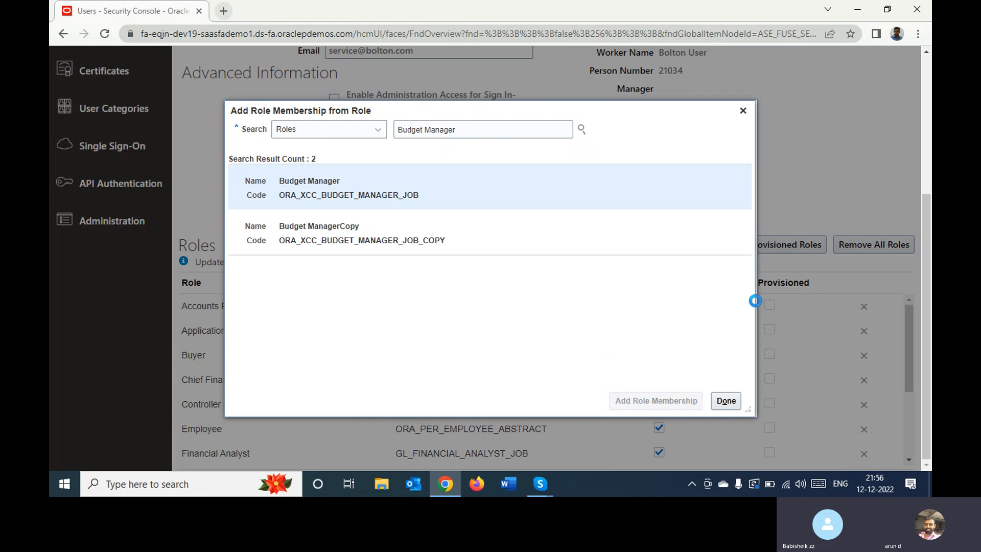
left_click(720, 404)
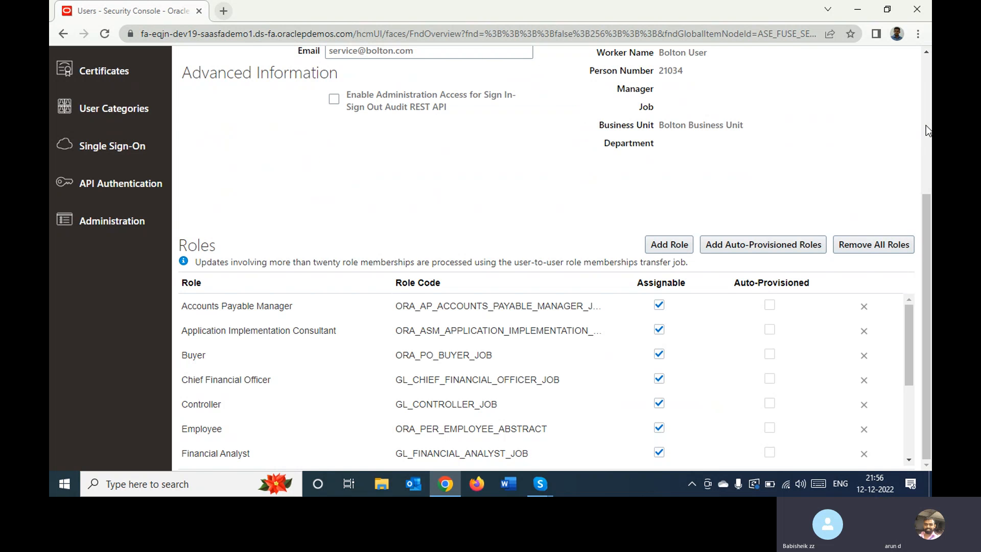
scroll(925, 124, "up", 5)
left_click(781, 105)
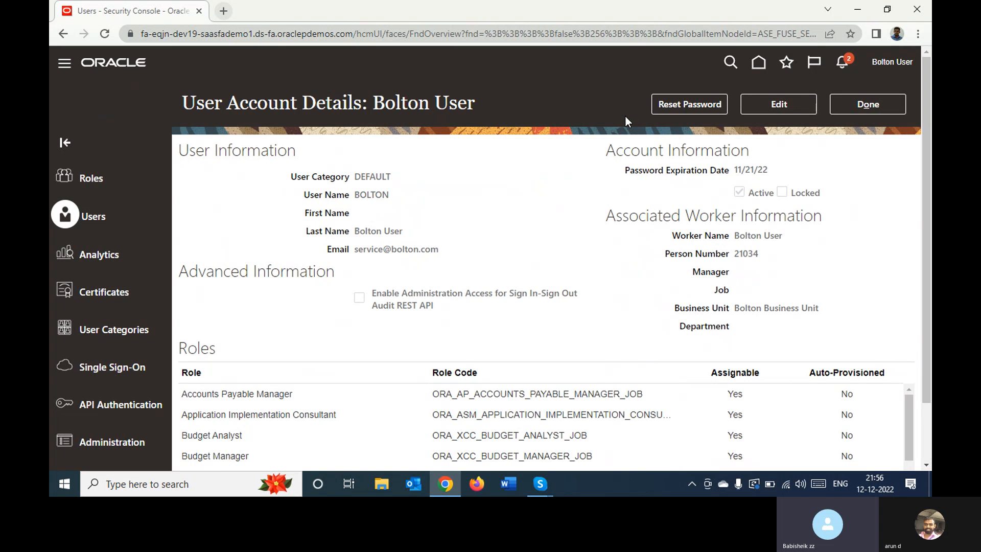
left_click(881, 108)
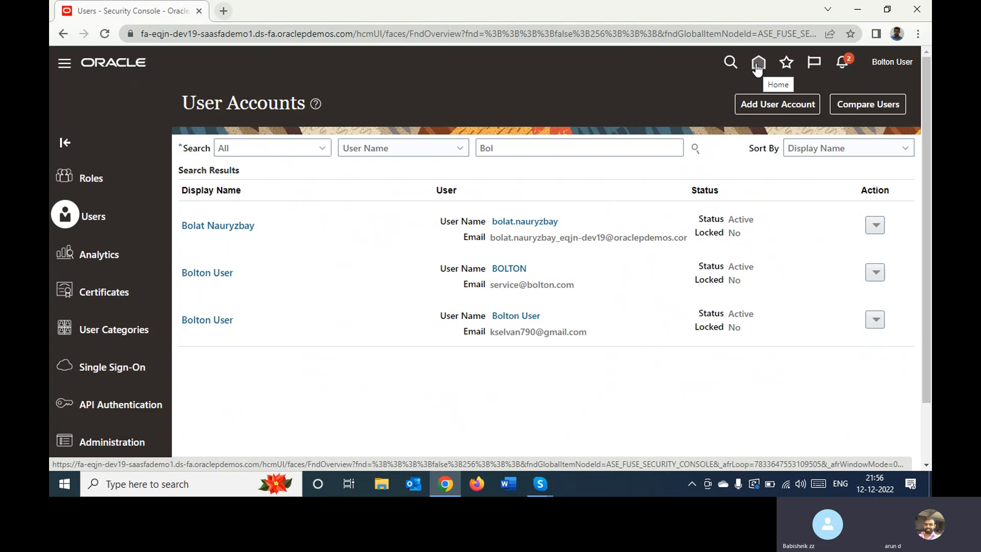
Find the Bolton Implementation Project in Setup and Maintenance by searching for "Bol", and open its Manage Control Budget Data Access for Users task
left_click(883, 68)
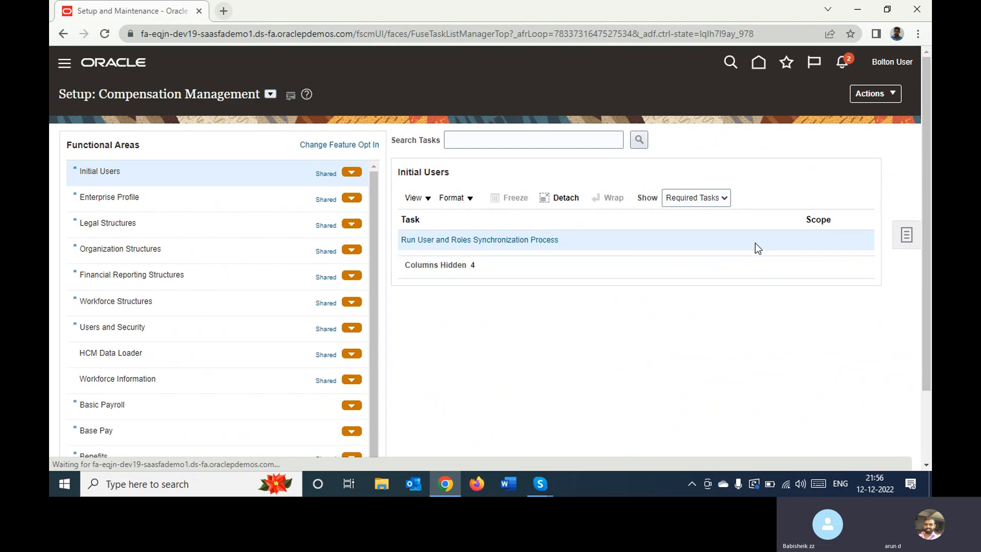
left_click(899, 235)
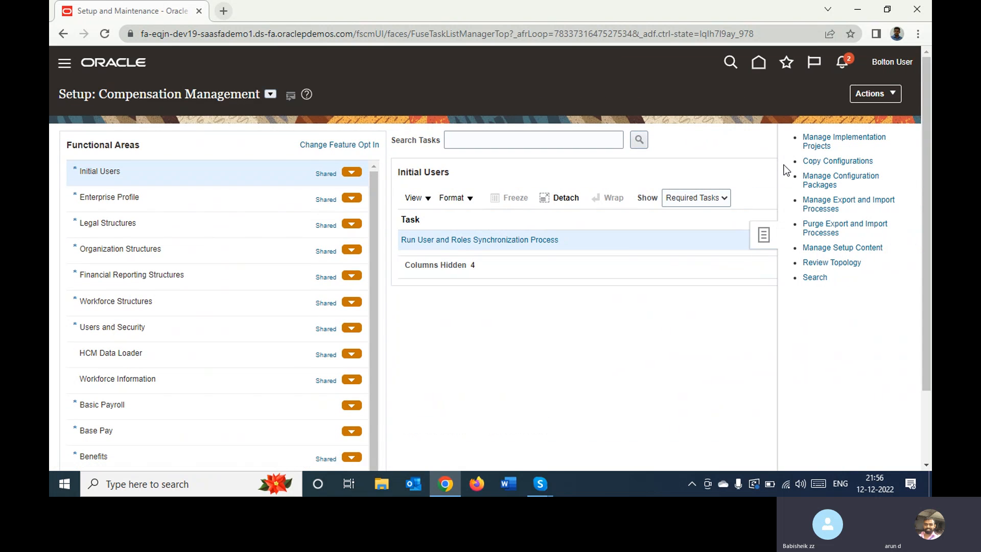
left_click(820, 143)
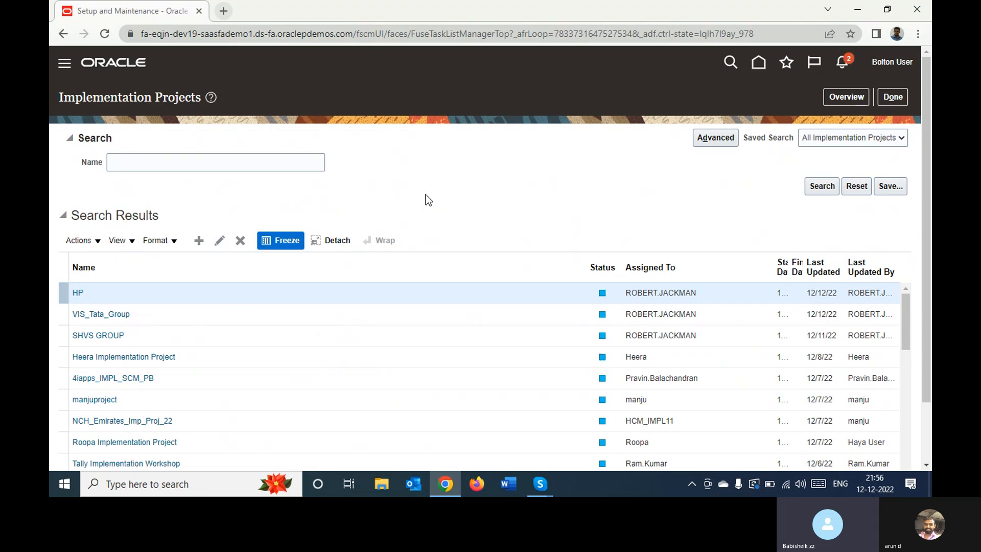
left_click(265, 169)
type("Bol")
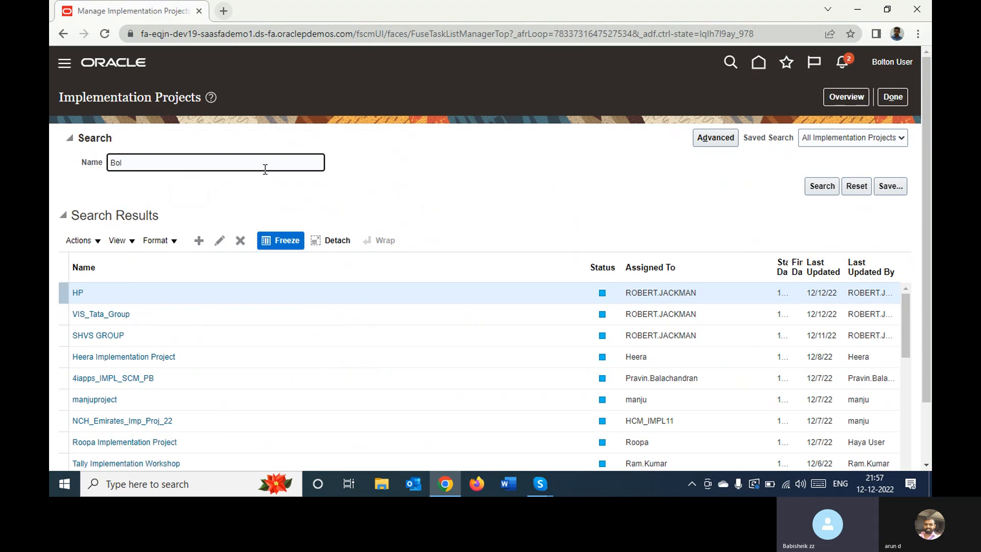
key("Return")
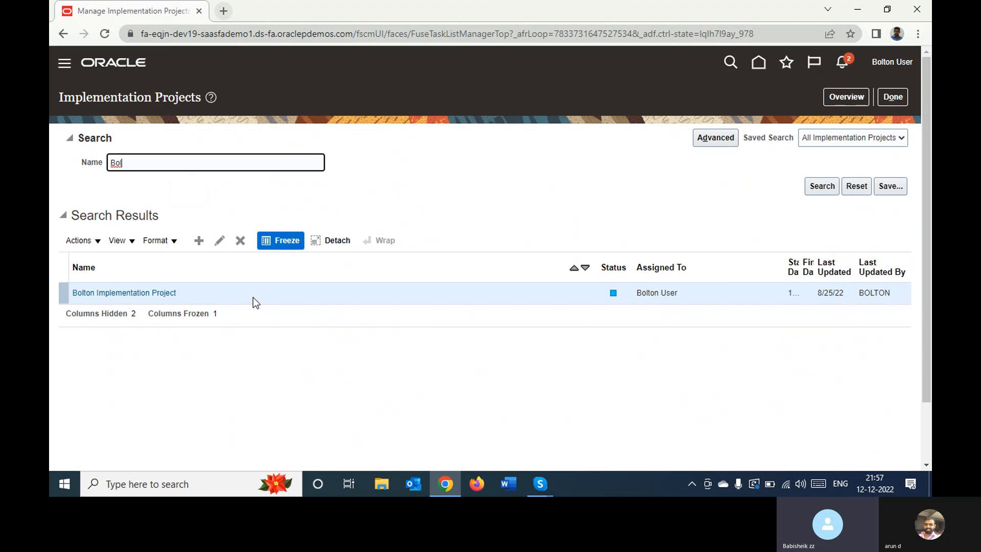
left_click(160, 295)
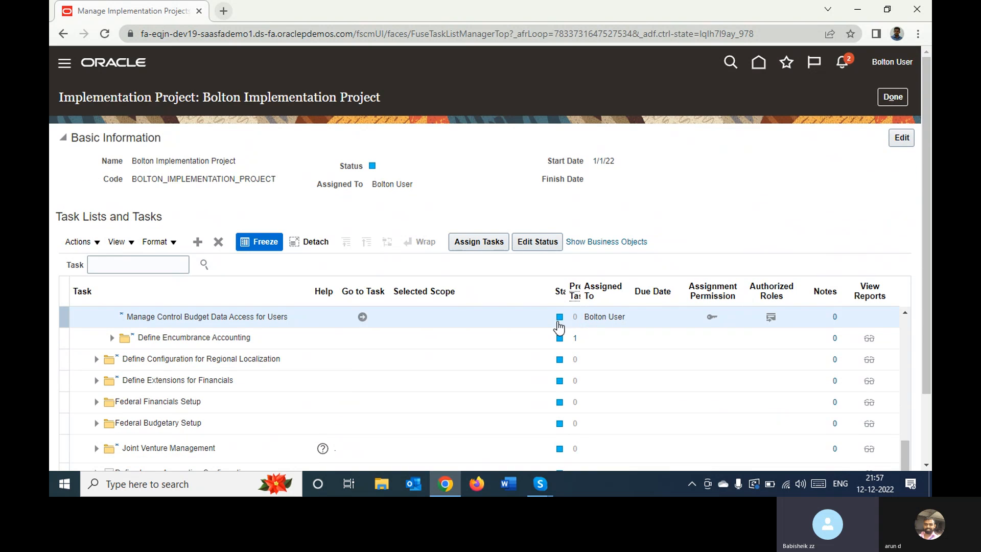
left_click(362, 317)
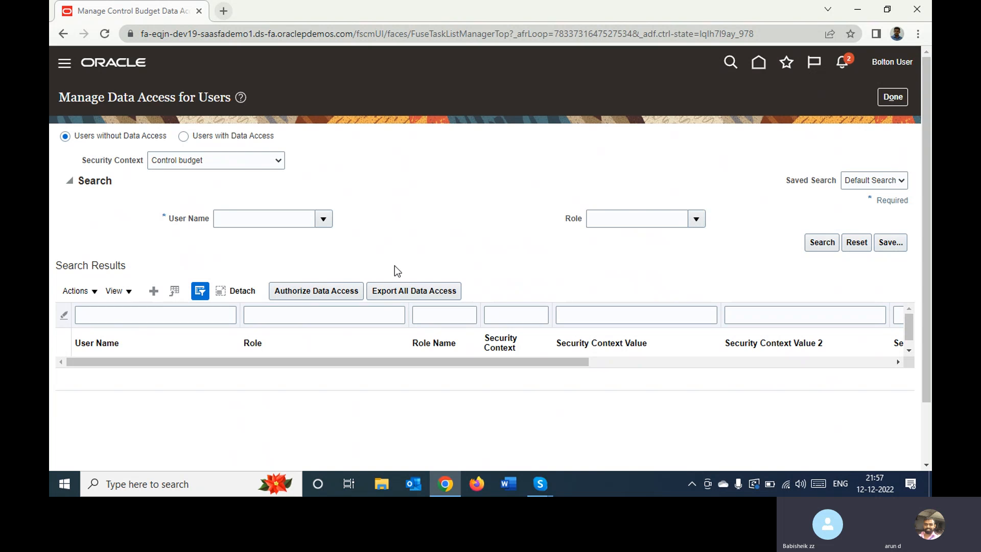
left_click(154, 291)
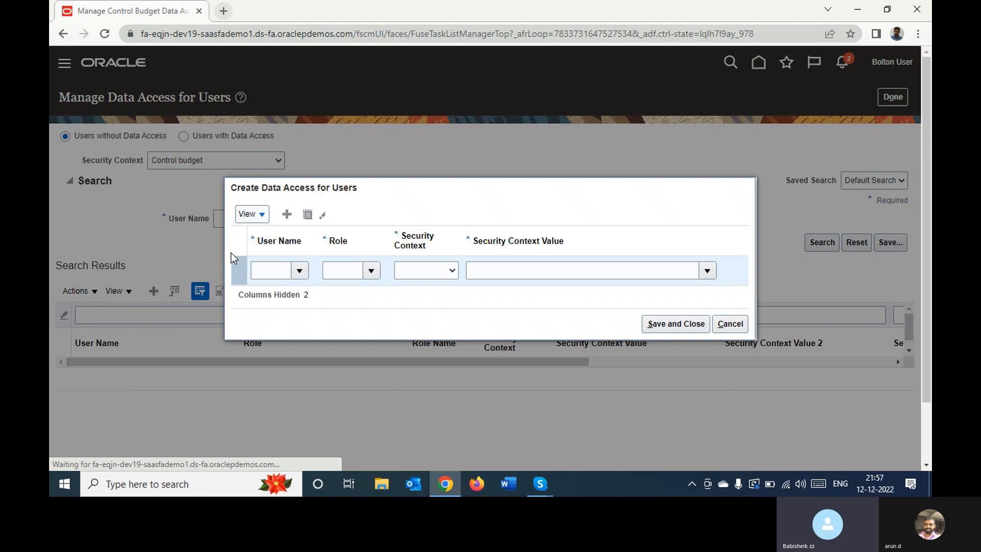
left_click(281, 271)
type("Bol")
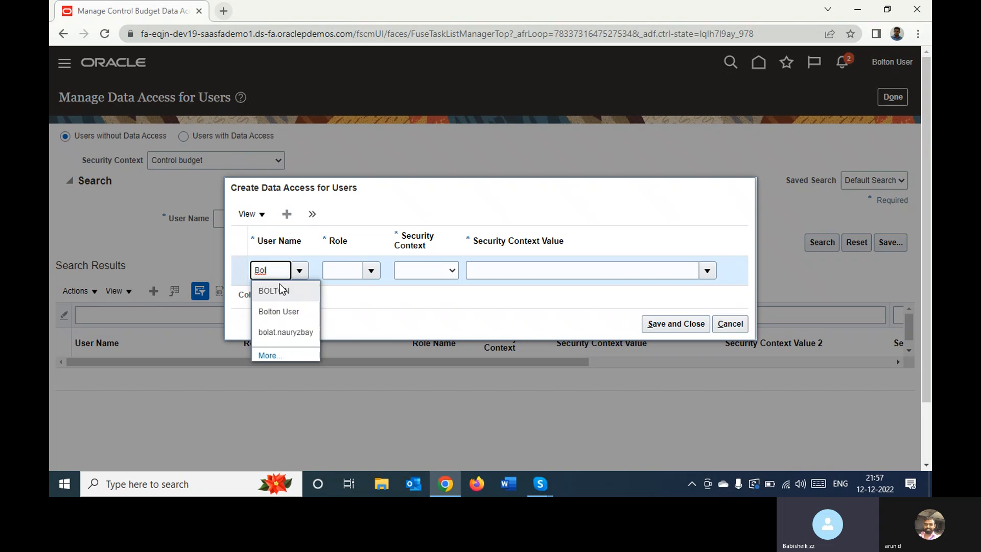
left_click(277, 313)
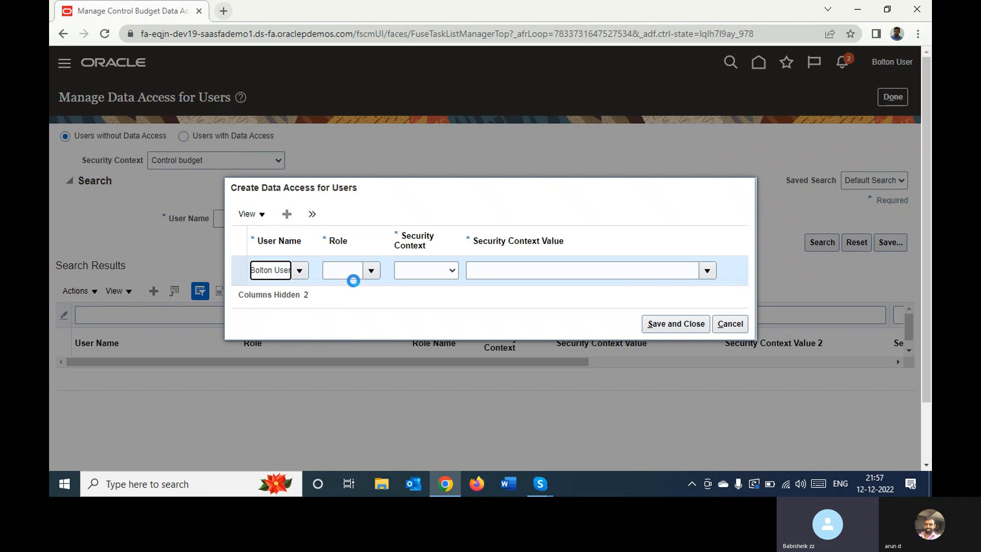
left_click(369, 271)
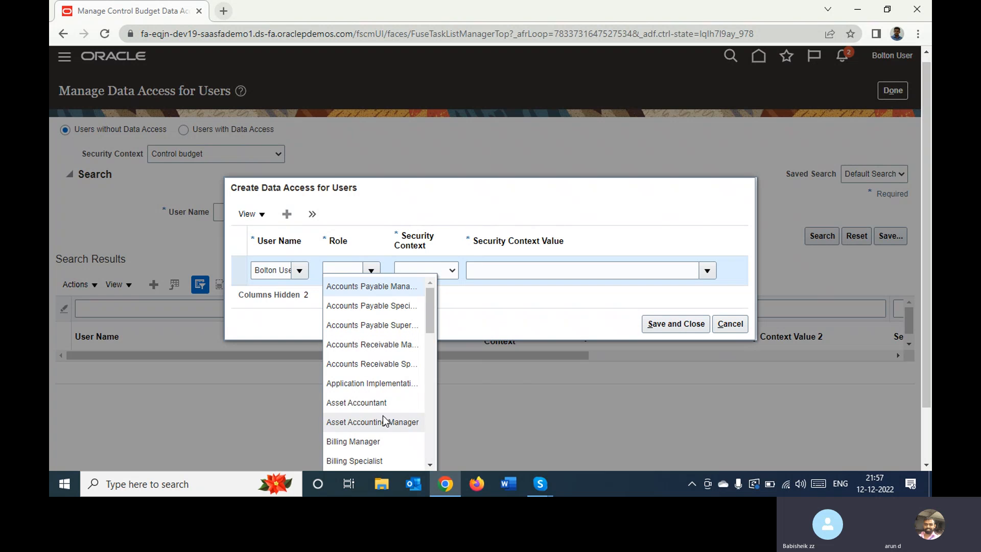
left_click(429, 464)
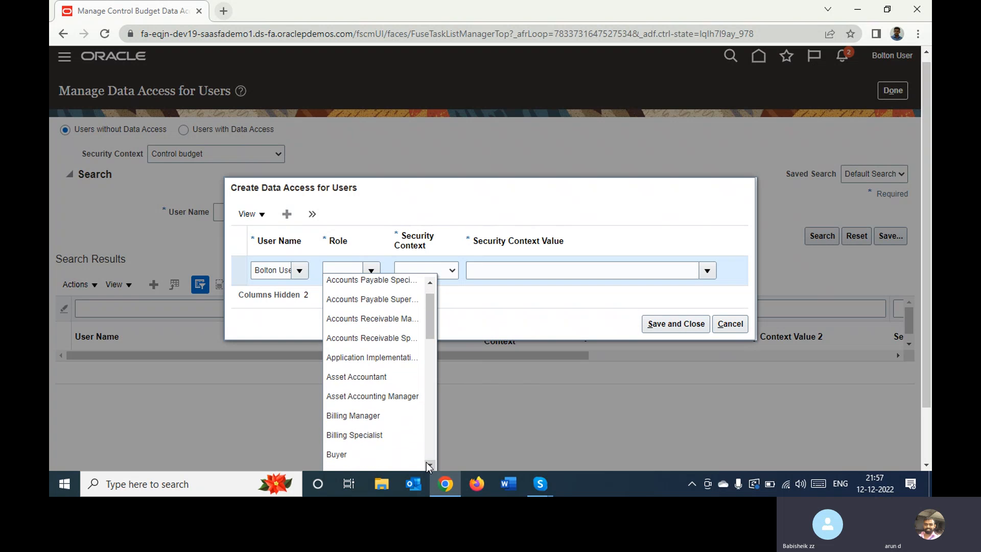
left_click(426, 462)
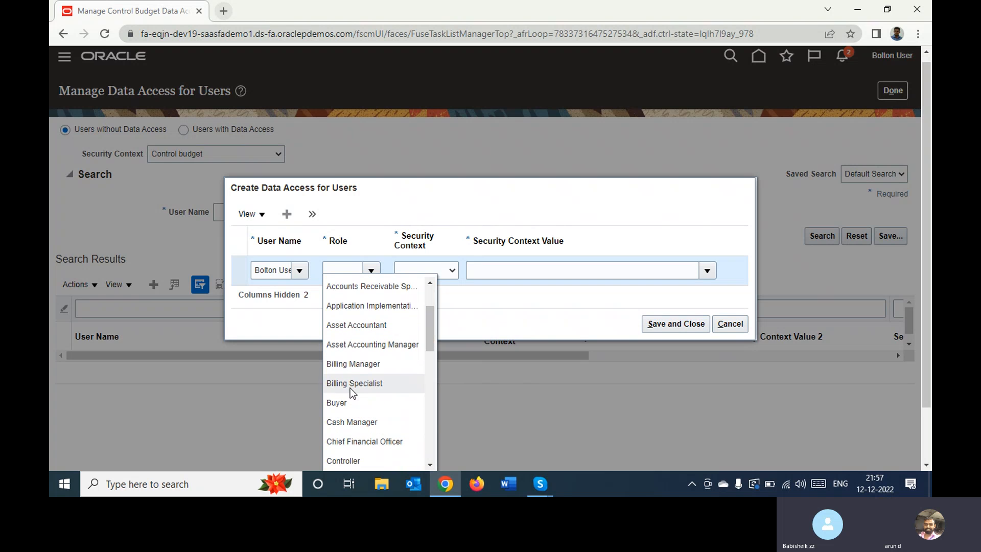
left_click(342, 266)
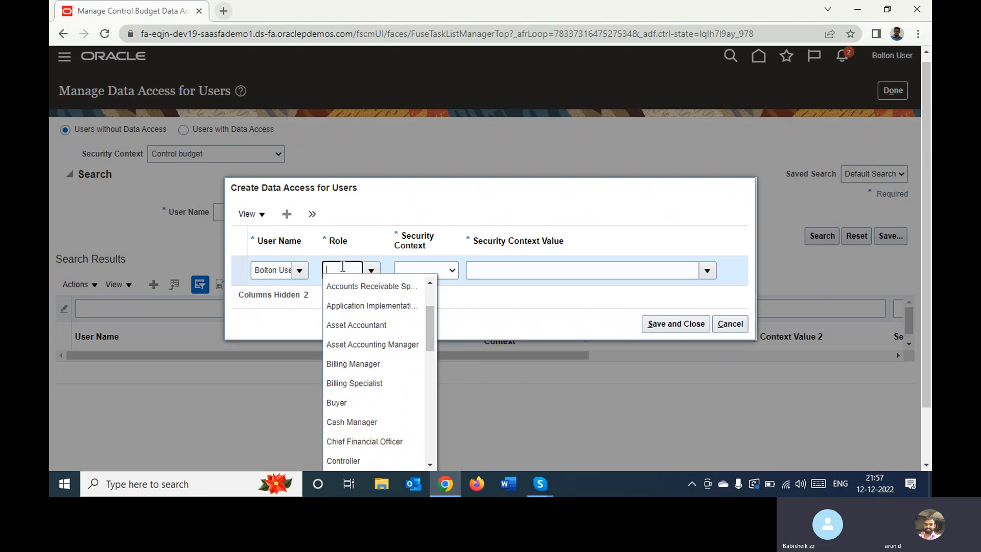
type("budg")
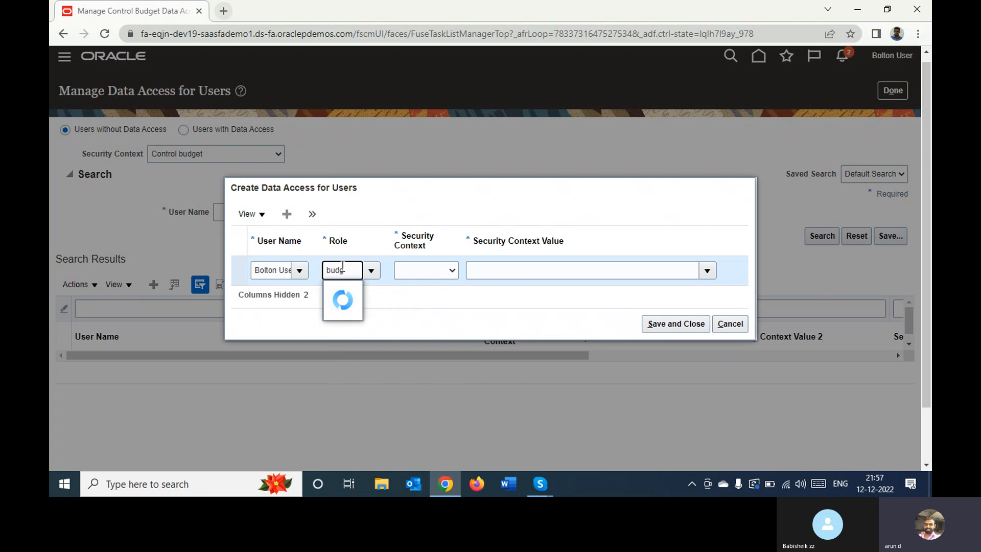
left_click(730, 323)
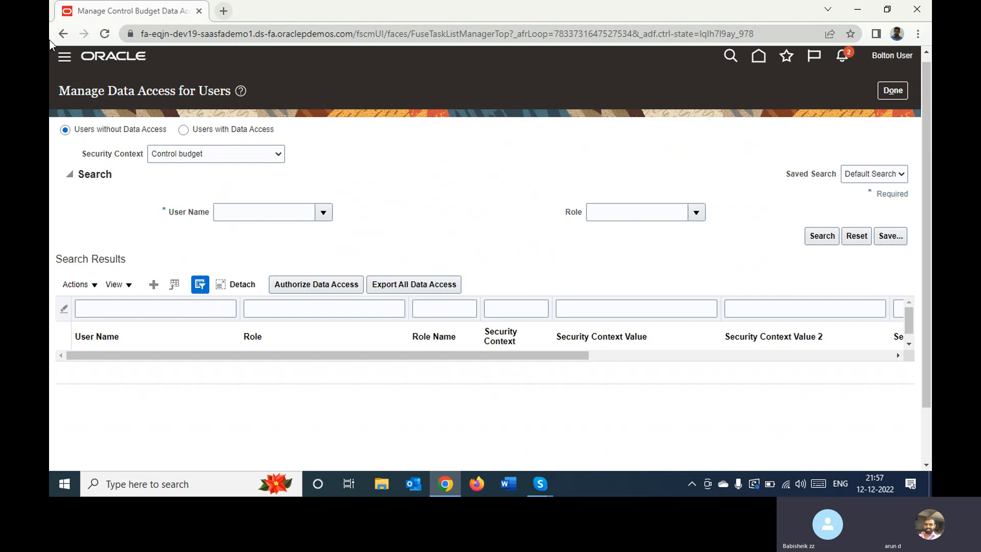
In the Security Console, search the user accounts for "Bol" and open the account with user name Bolton User
left_click(65, 60)
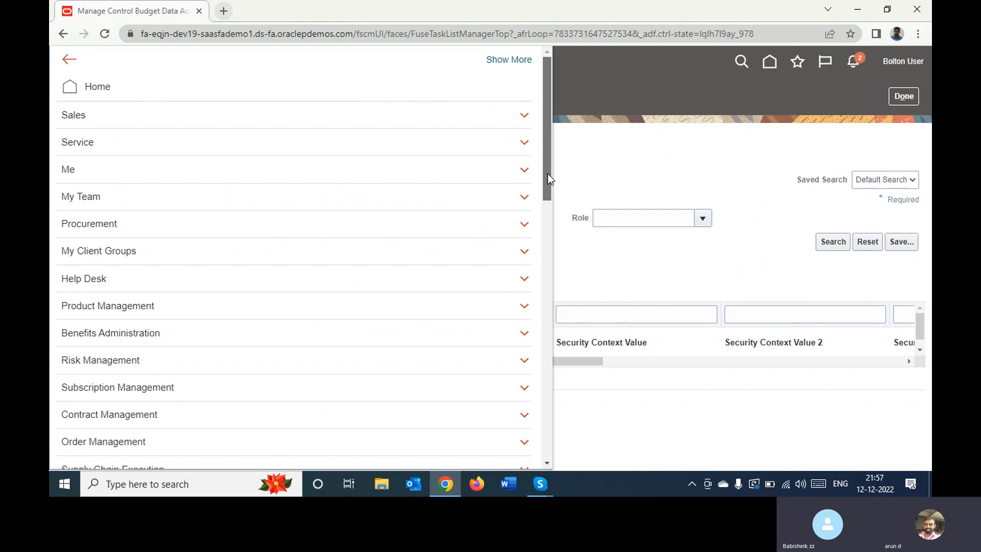
left_click_drag(547, 175, 567, 440)
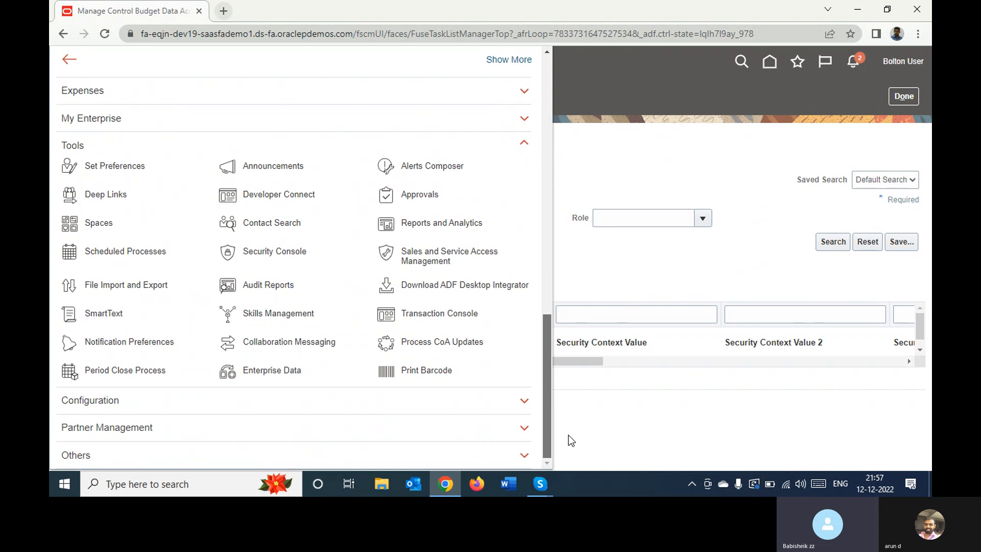
left_click(281, 251)
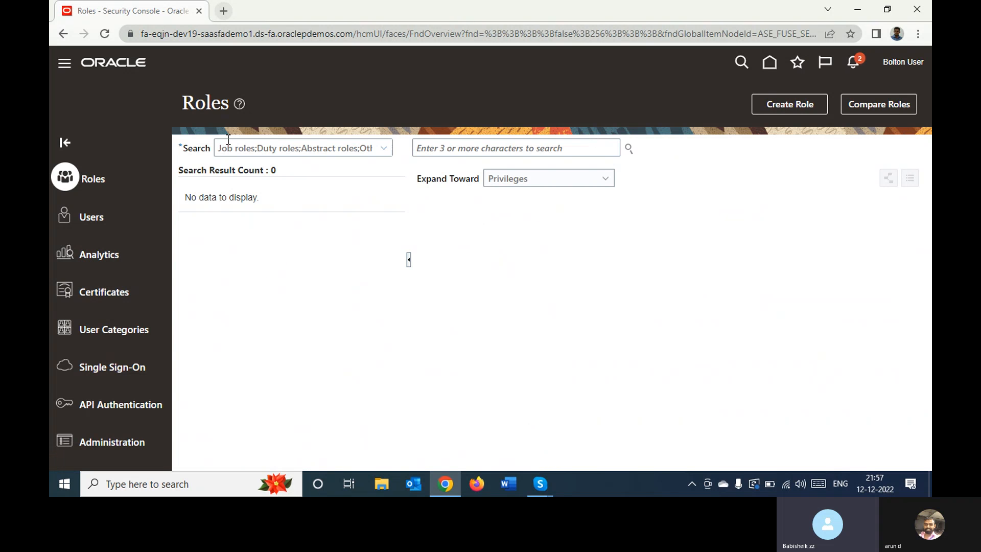
left_click(102, 220)
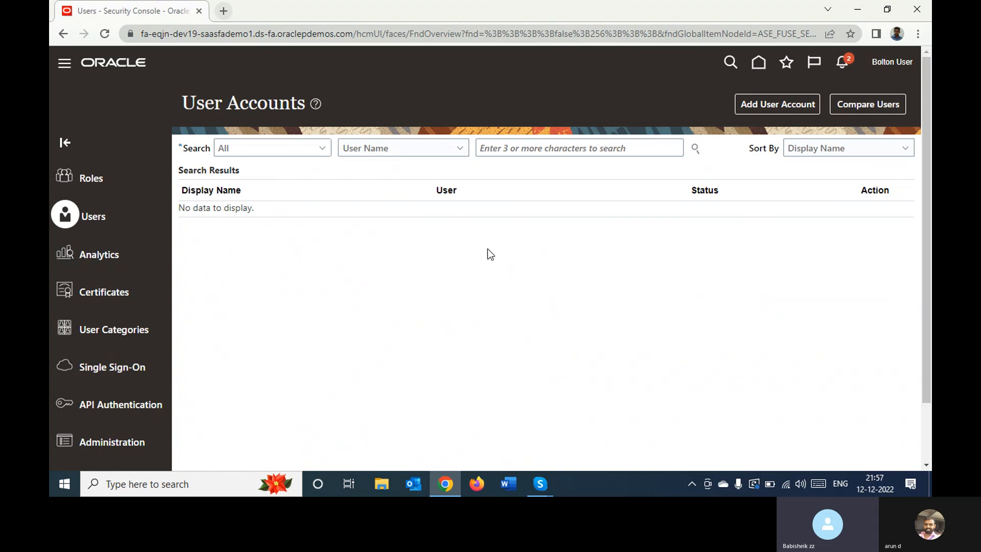
left_click(540, 148)
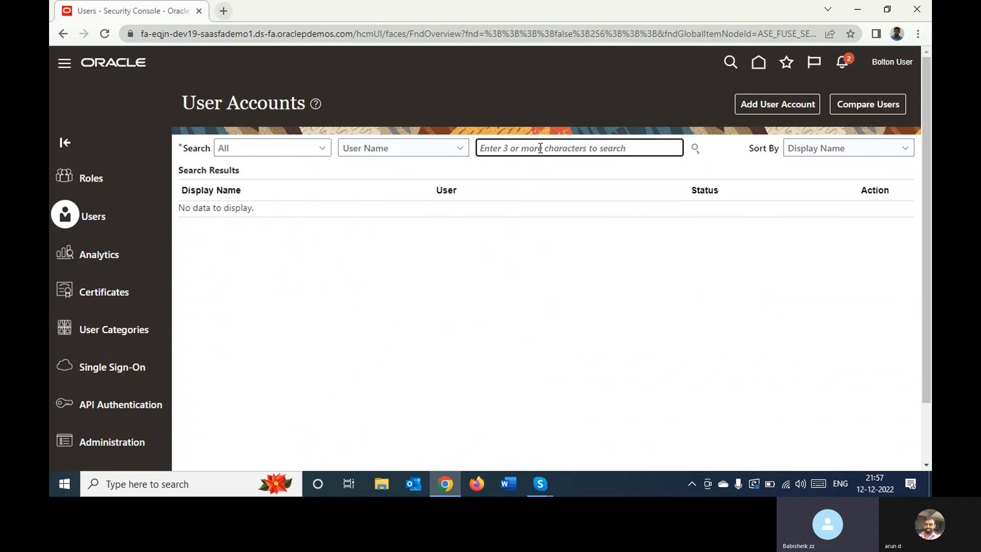
type("Bol")
key("Return")
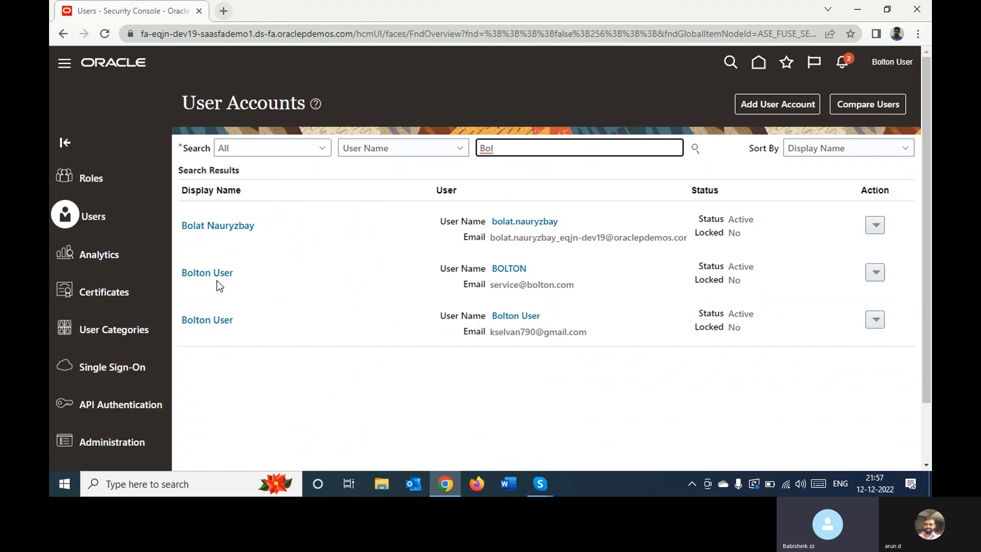
left_click(222, 320)
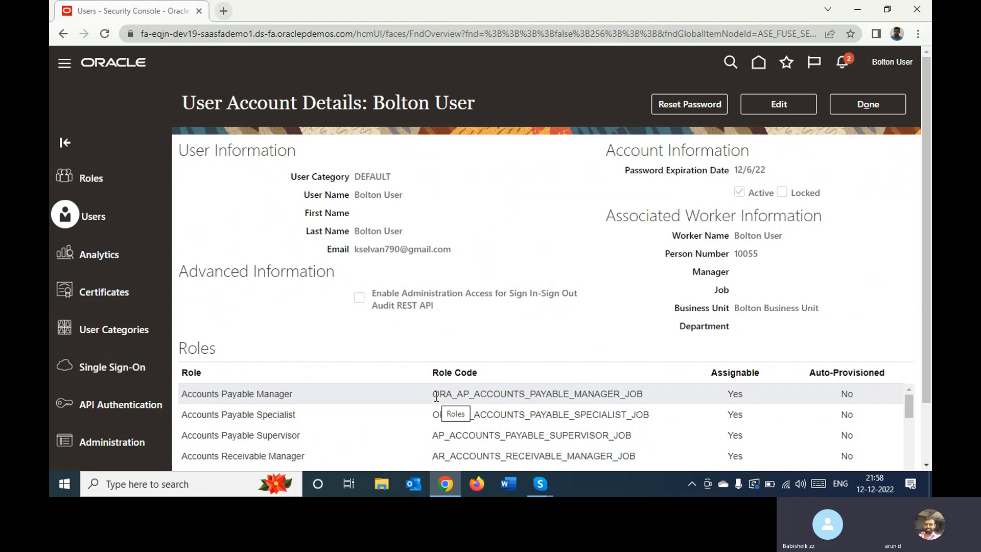
Edit the Bolton User account and add the Budget Analyst role (ORA_XCC_BUDGET_ANALYST_JOB)
left_click(780, 104)
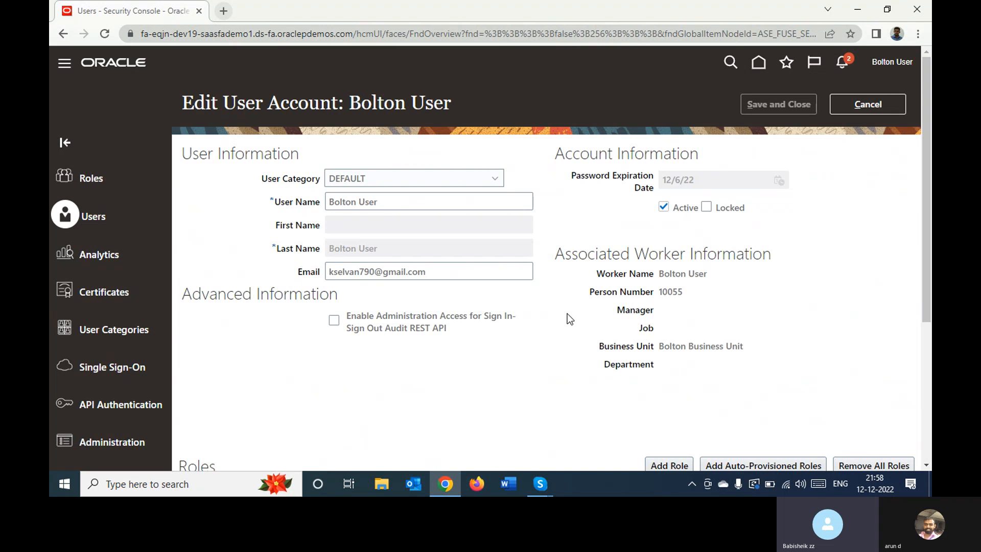
scroll(678, 317, "down", 4)
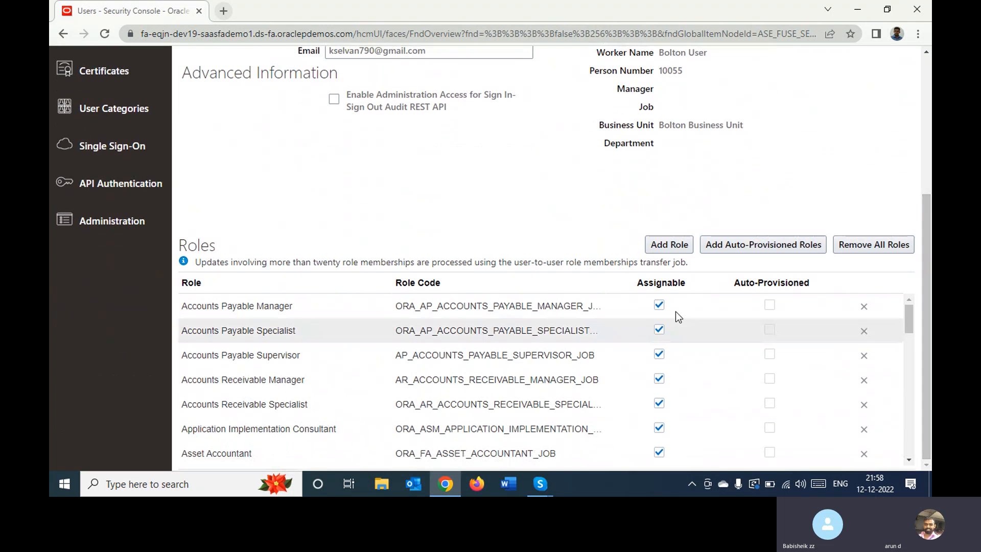
left_click(668, 245)
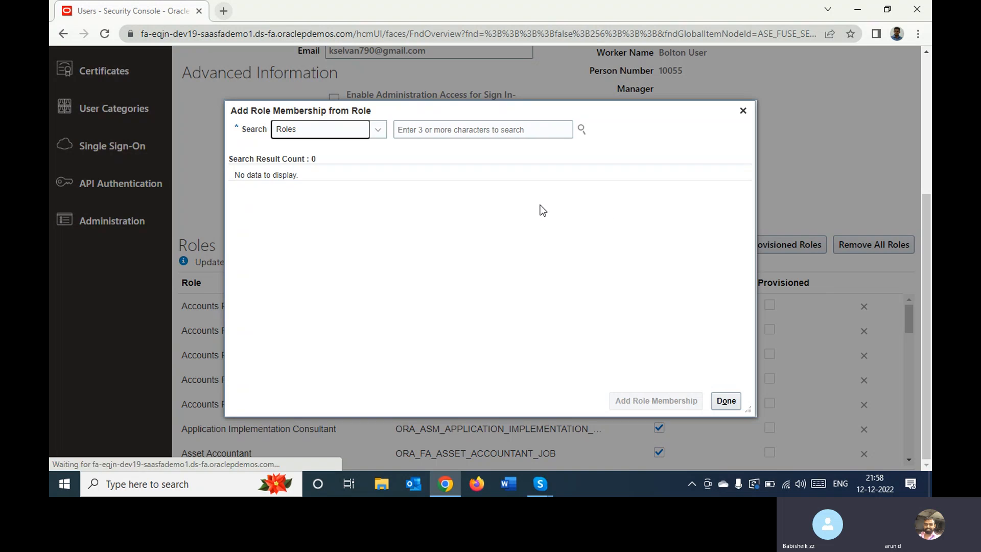
left_click(463, 132)
type("Budg")
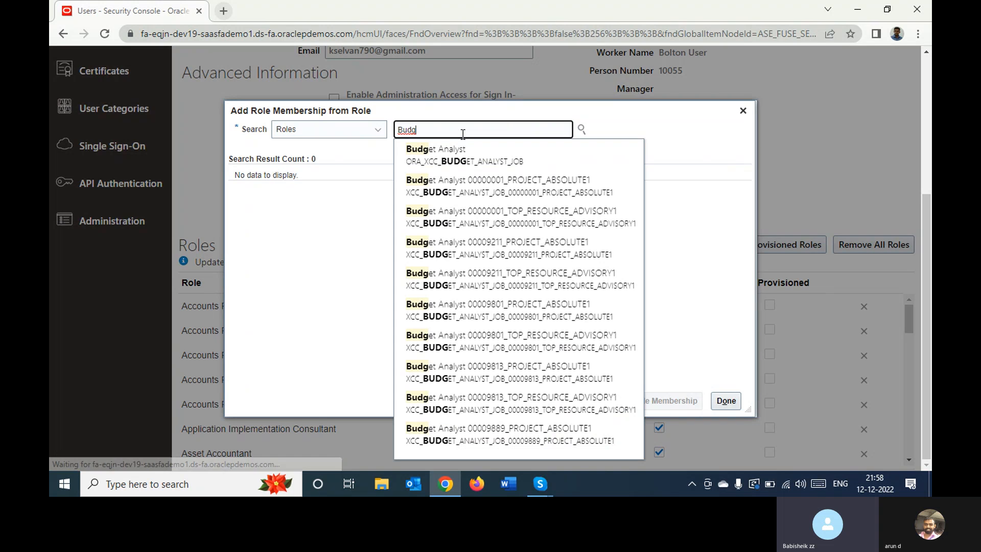
left_click(463, 153)
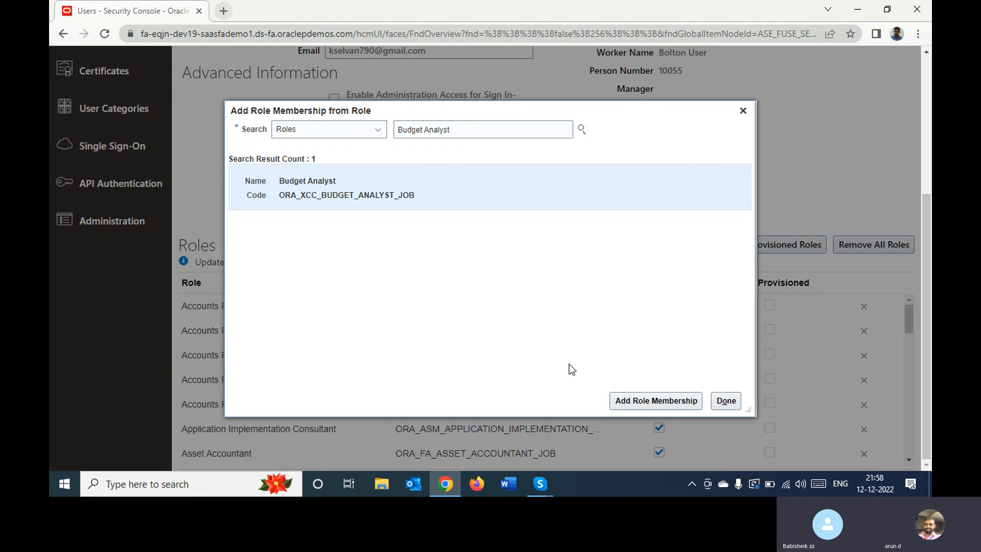
left_click(626, 399)
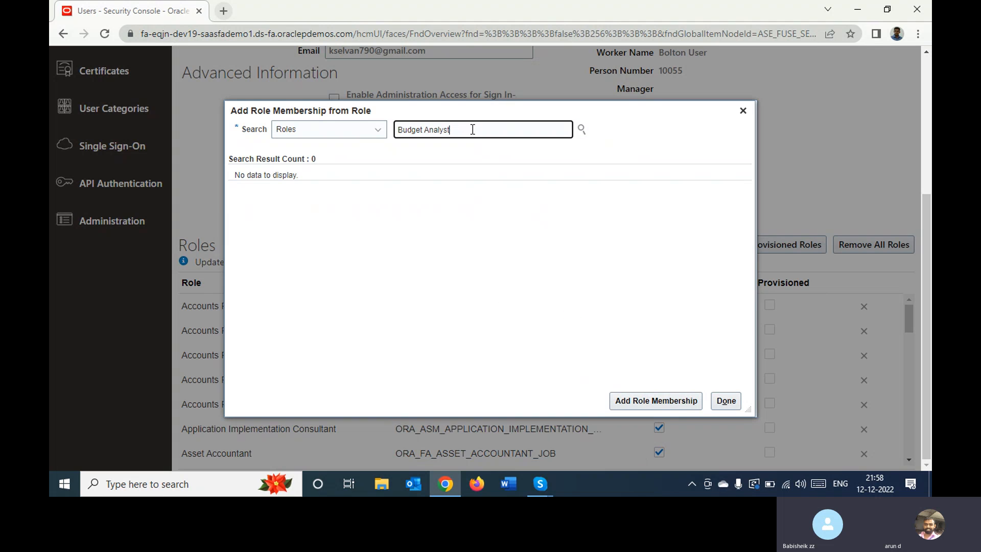
Add the Budget Manager role (ORA_XCC_BUDGET_MANAGER_JOB) to the Bolton User account, save the account, and close its details
double_click(473, 129)
type("Man")
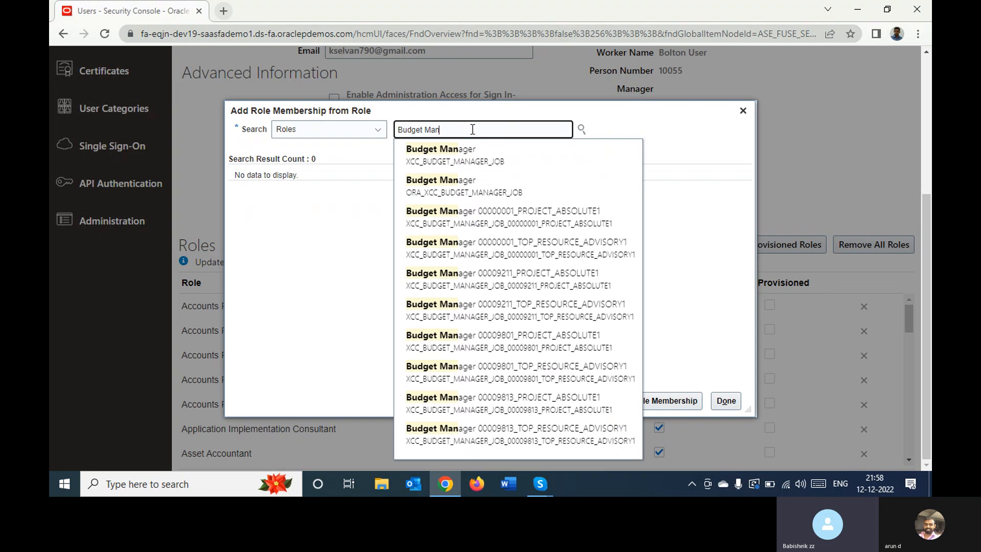
left_click(466, 187)
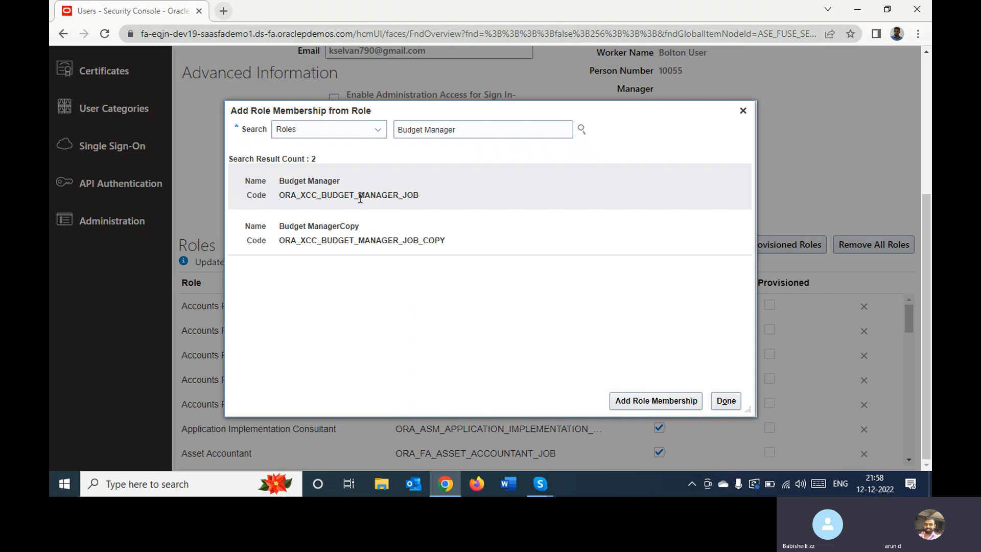
left_click(633, 400)
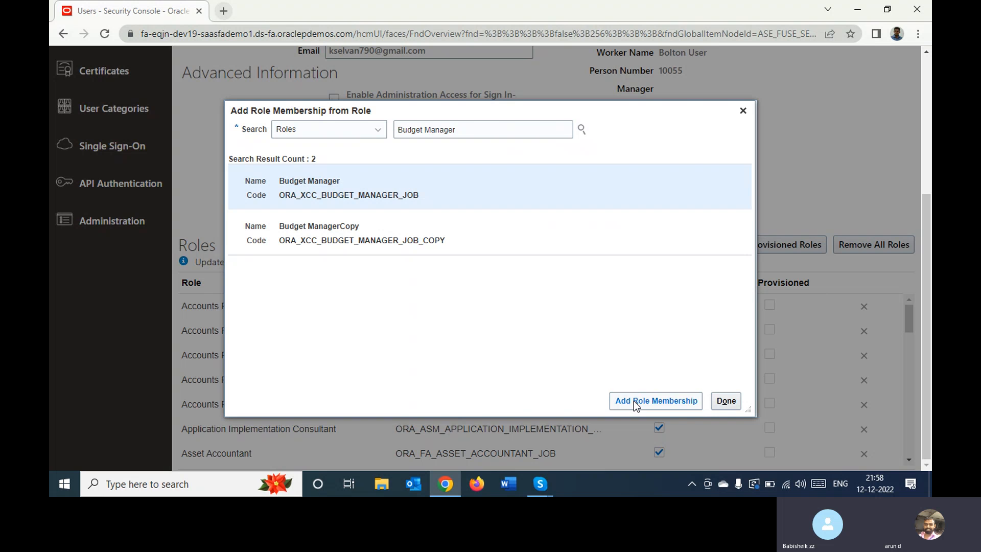
left_click(724, 403)
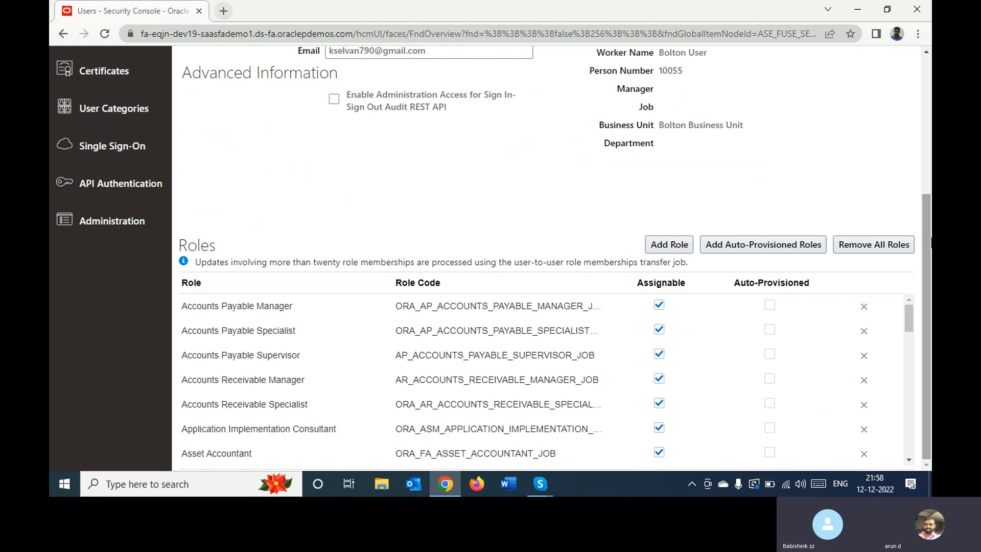
left_click_drag(926, 234, 925, 87)
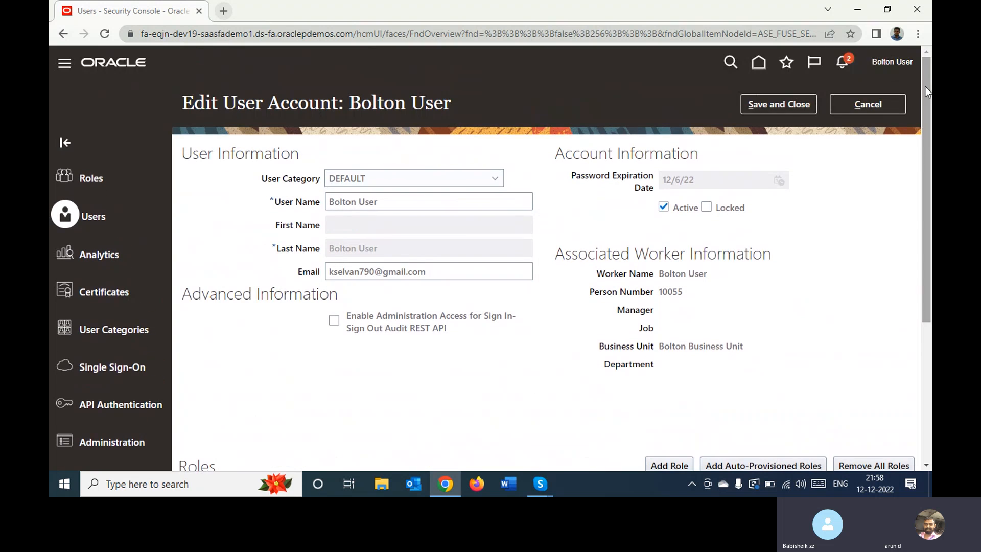
left_click(782, 106)
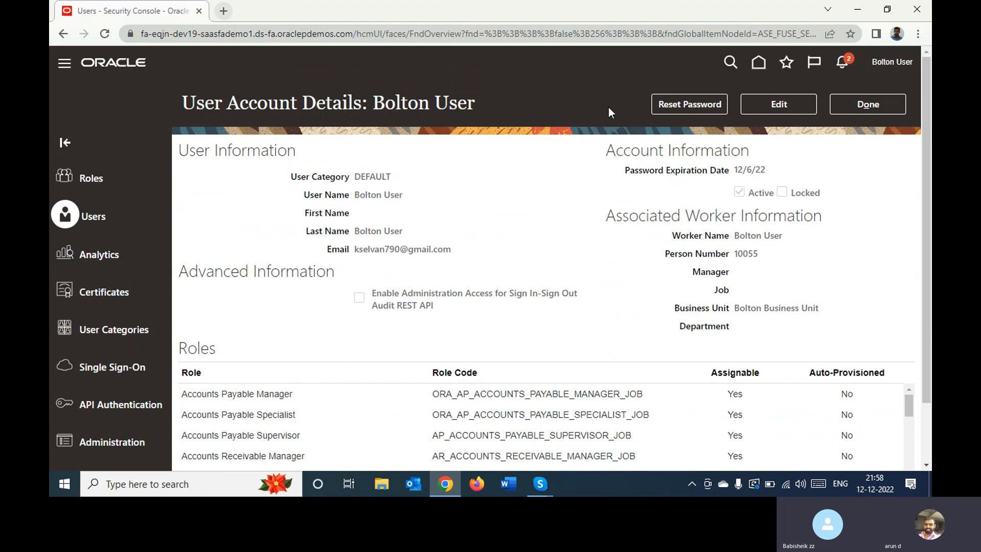
left_click(856, 113)
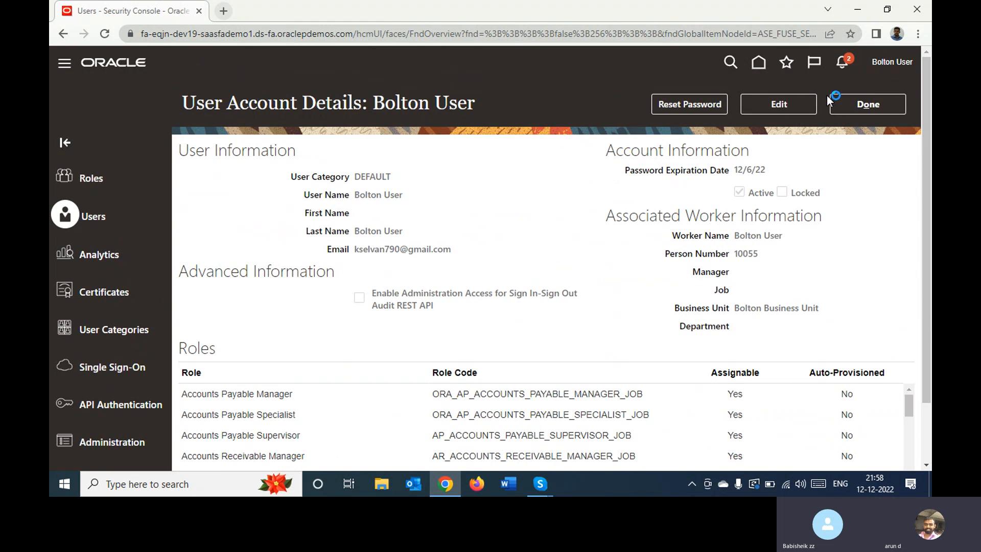
Submit the Run User and Roles Synchronization Process task (Retrieve Latest LDAP Changes) from Setup and Maintenance
left_click(759, 62)
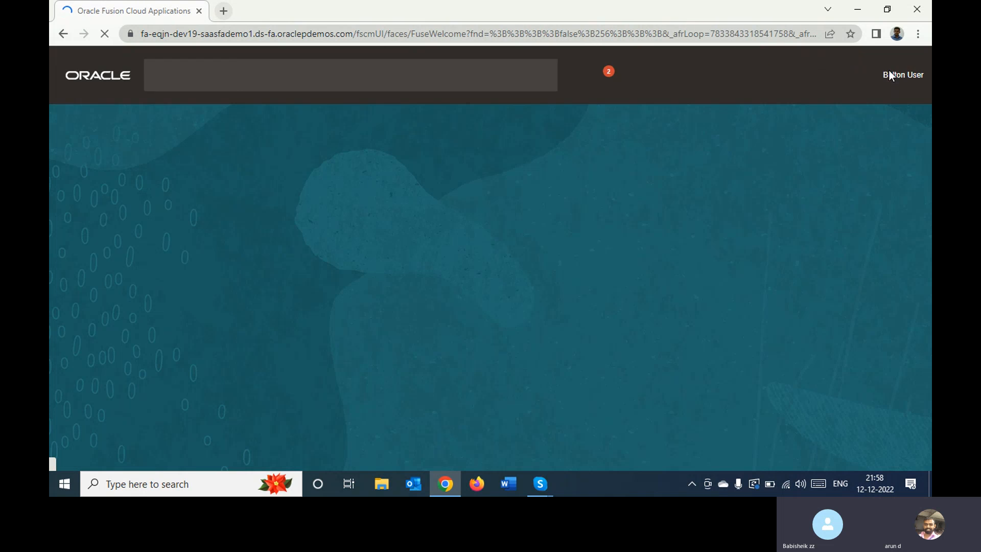
left_click(888, 77)
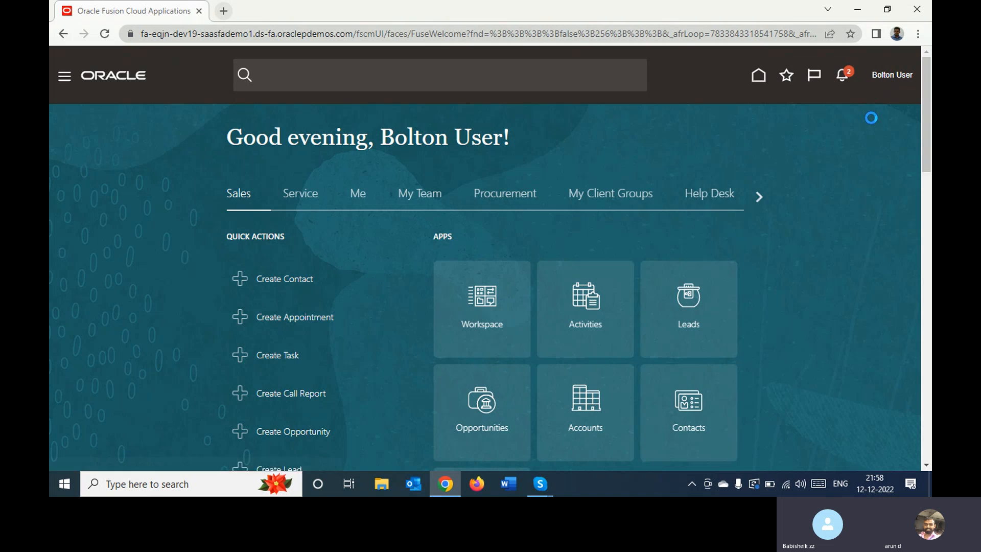
left_click(683, 265)
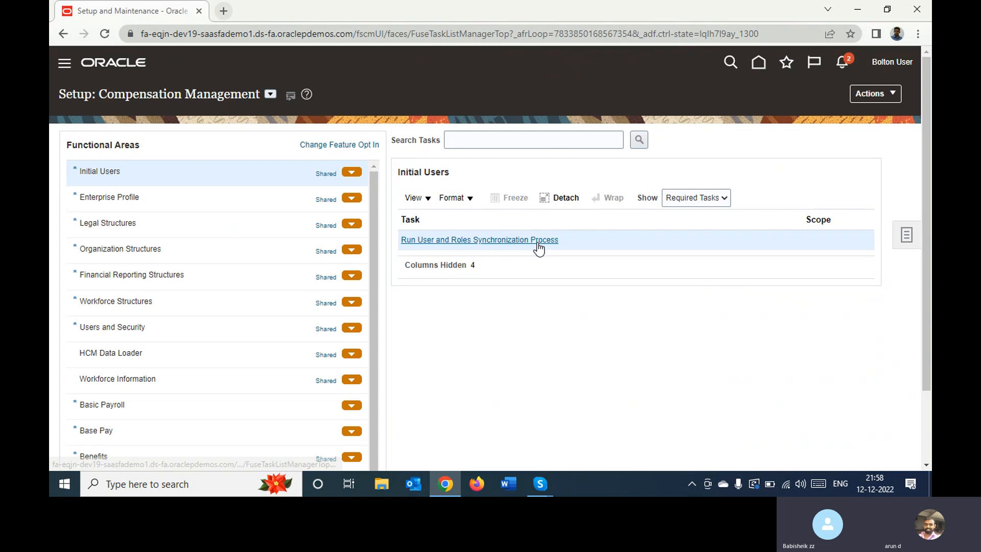
left_click(538, 243)
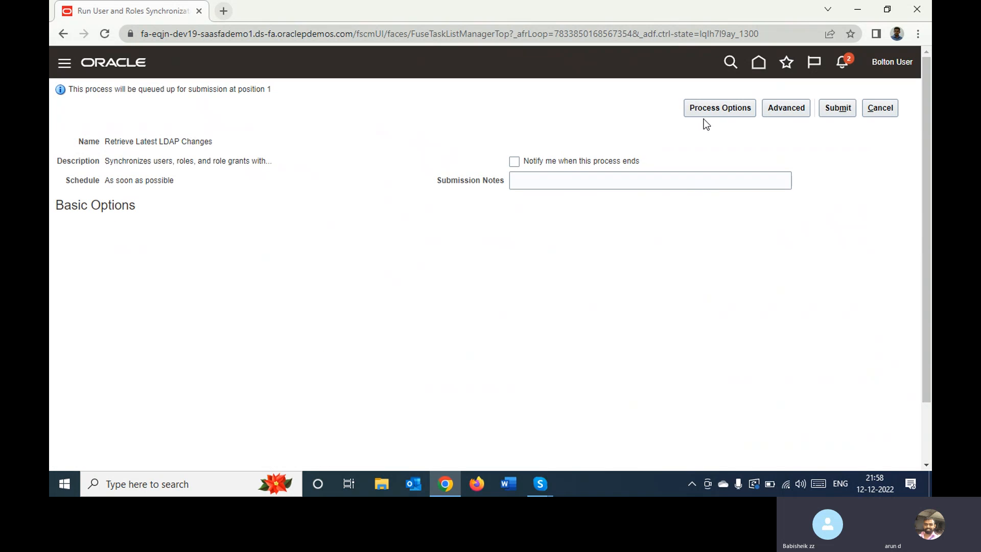
left_click(838, 112)
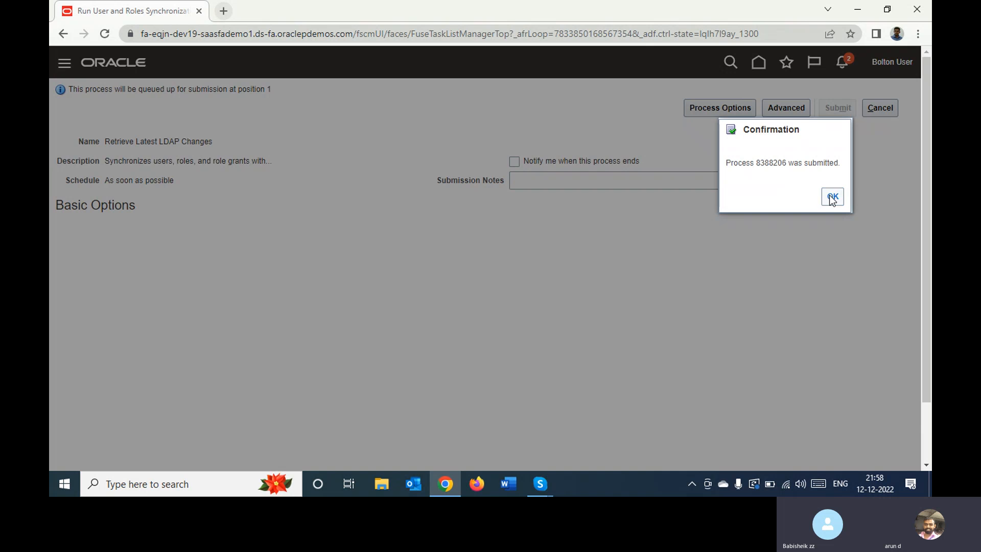
left_click(832, 197)
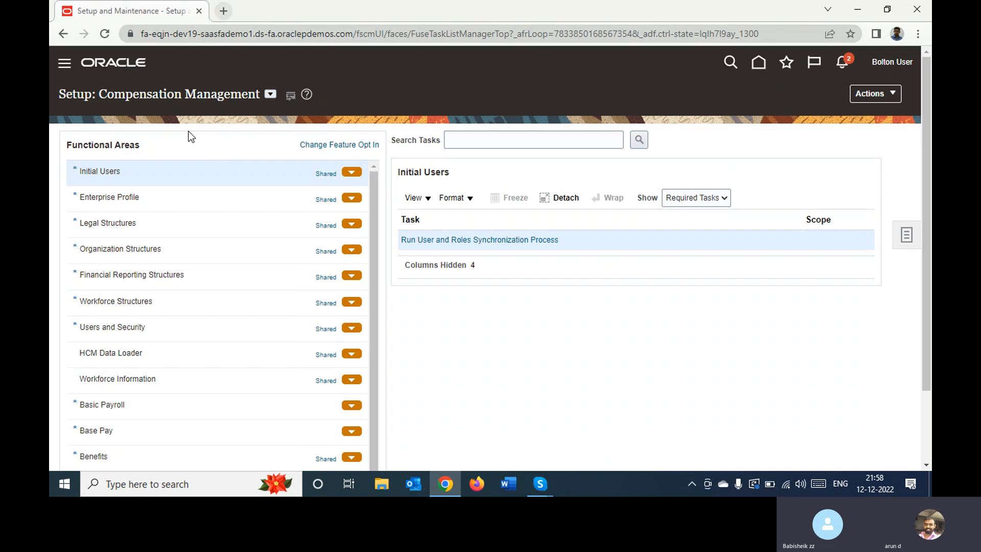
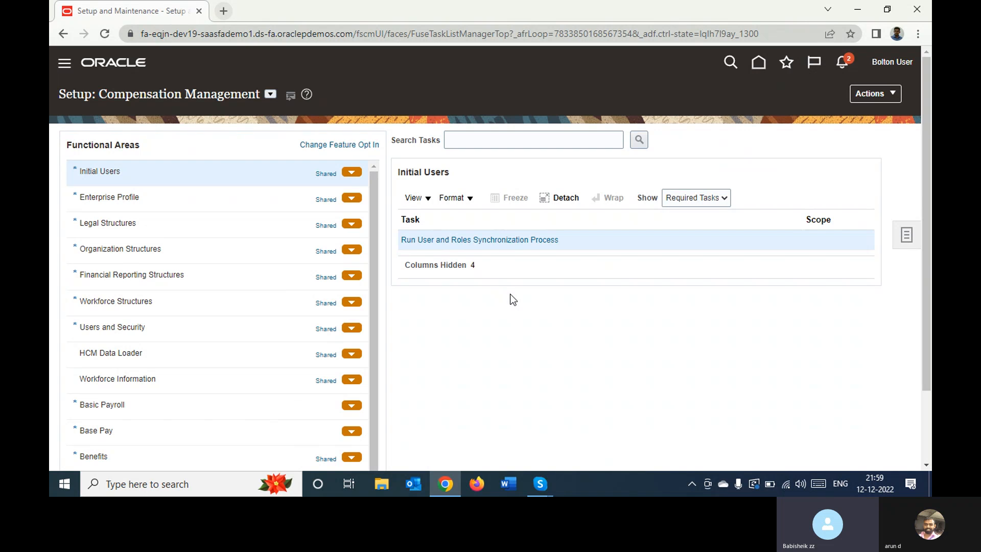
Open Scheduled Processes and monitor the status of the Retrieve Latest LDAP Changes process, refreshing the list repeatedly
left_click(68, 67)
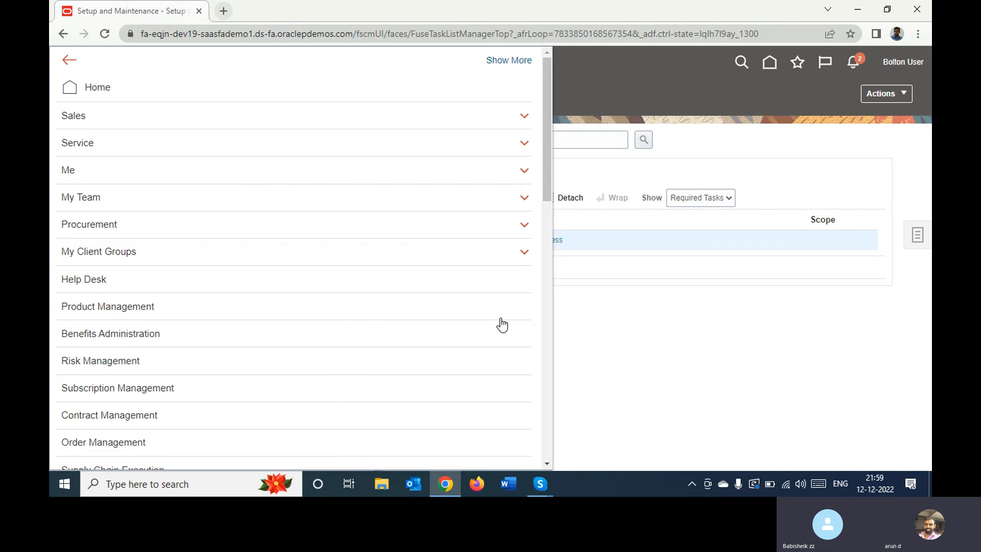
scroll(548, 418, "down", 10)
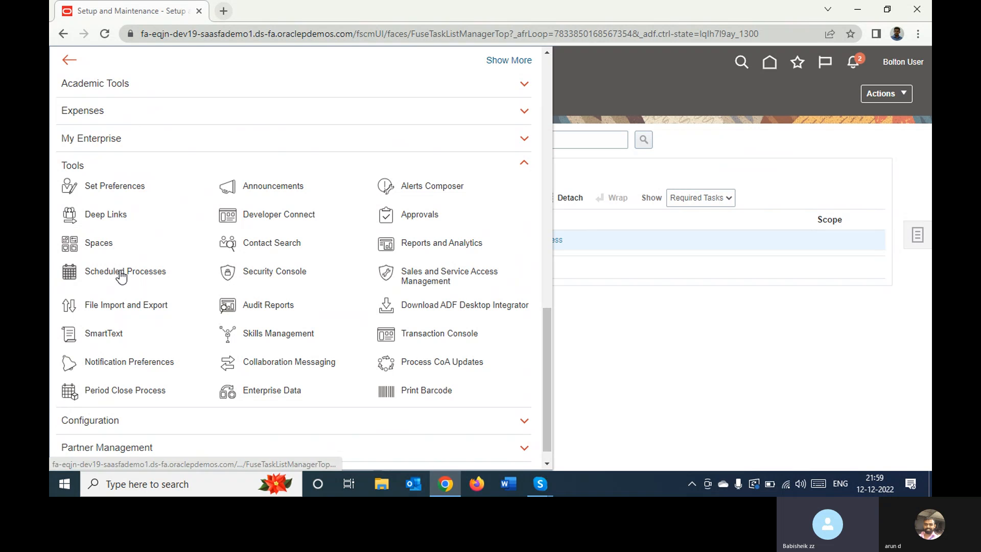
left_click(121, 272)
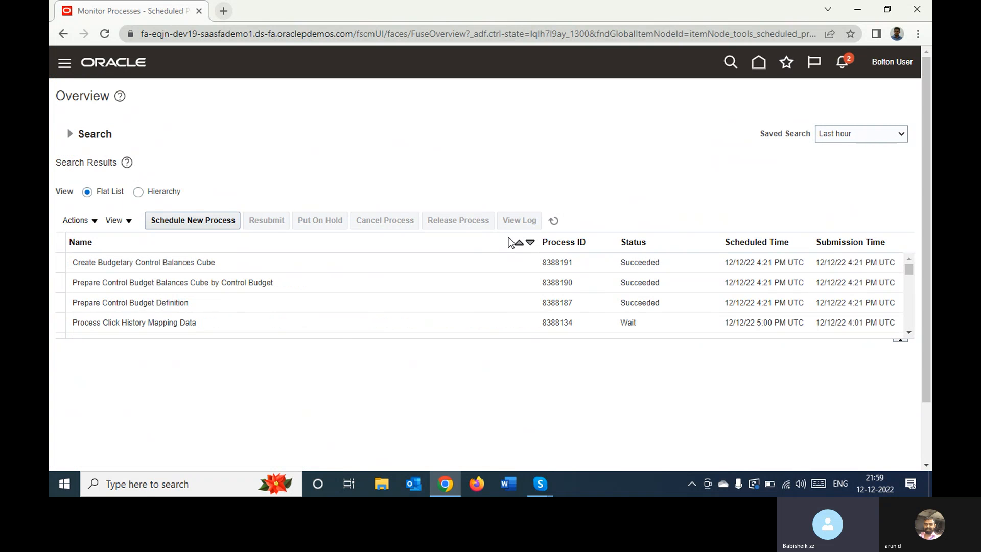
left_click(555, 224)
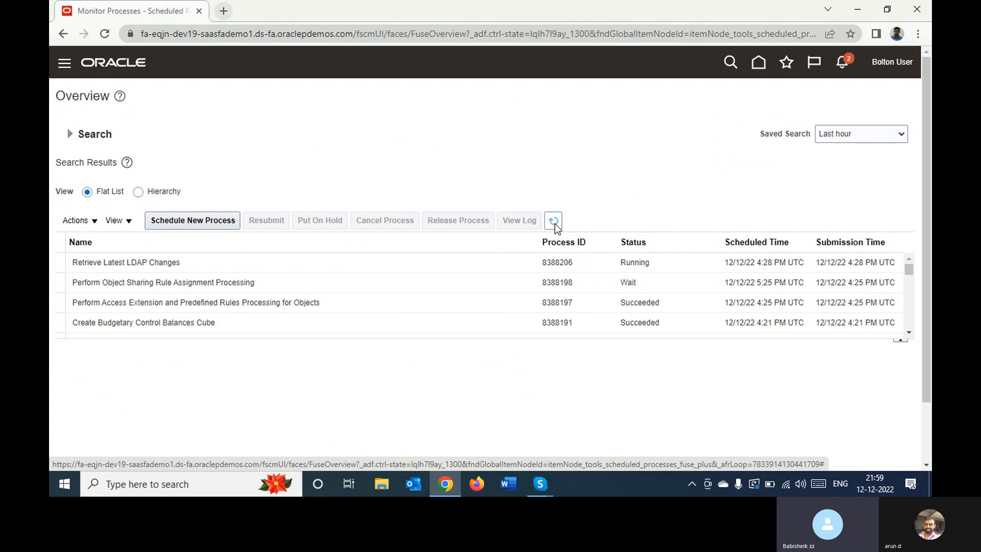
left_click(554, 225)
left_click(554, 223)
left_click(554, 223)
left_click(554, 222)
left_click(555, 224)
left_click(554, 222)
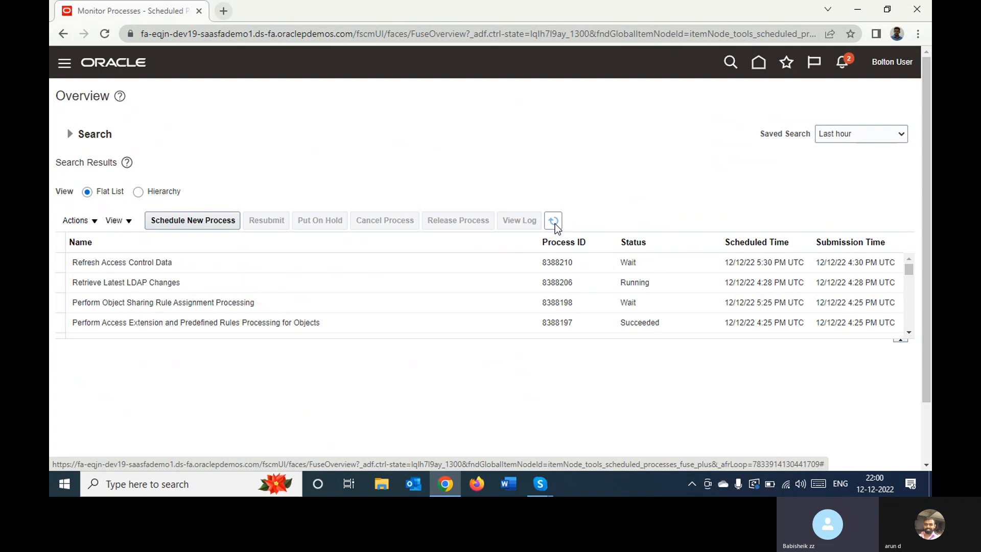
left_click(555, 225)
left_click(555, 225)
left_click(555, 223)
In Setup and Maintenance, search the implementation projects for "Bol" and open Bolton Implementation Project
left_click(891, 62)
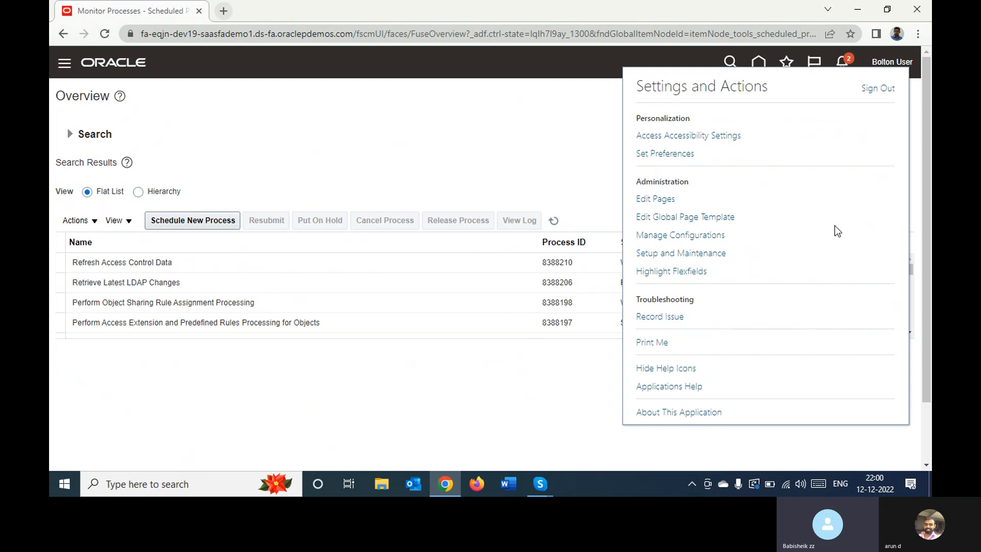
left_click(677, 255)
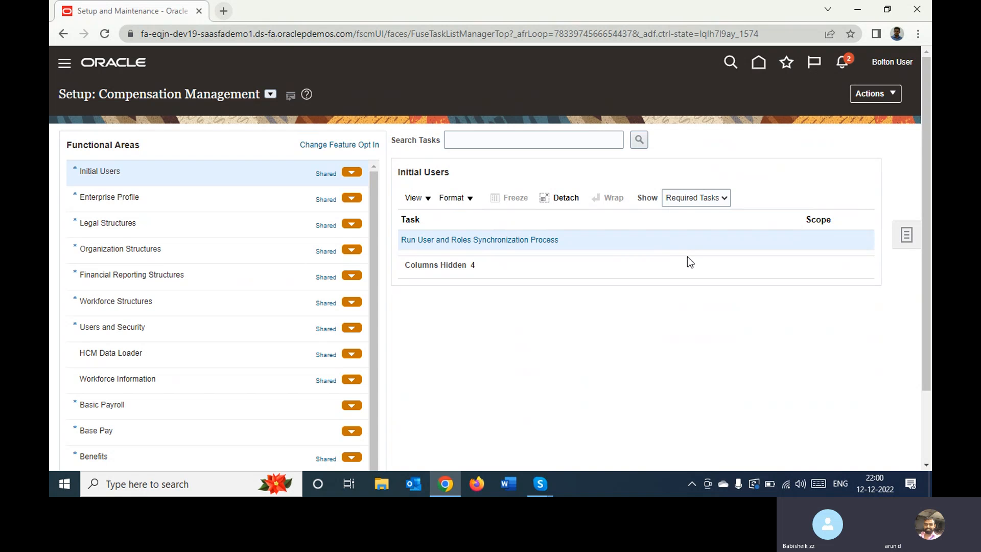
left_click(906, 235)
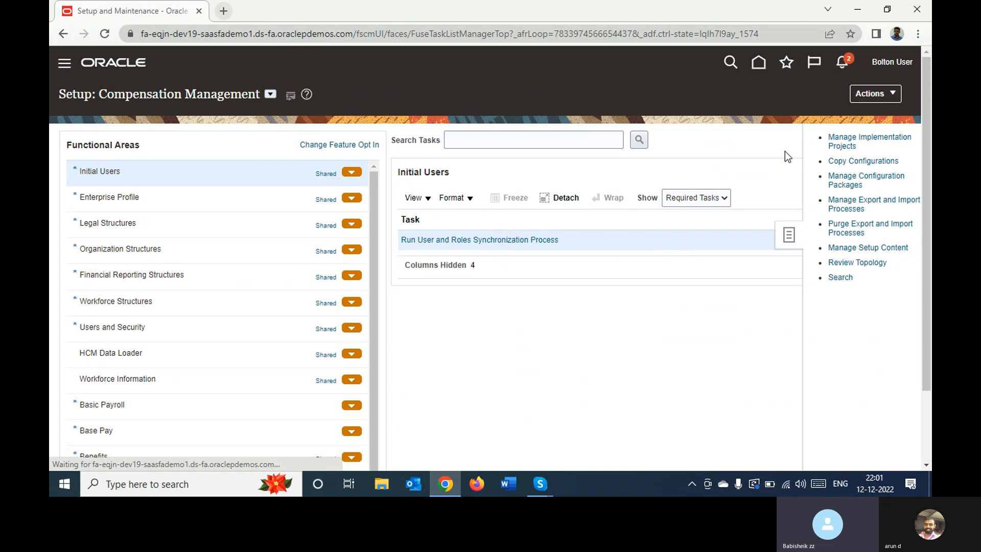
left_click(848, 143)
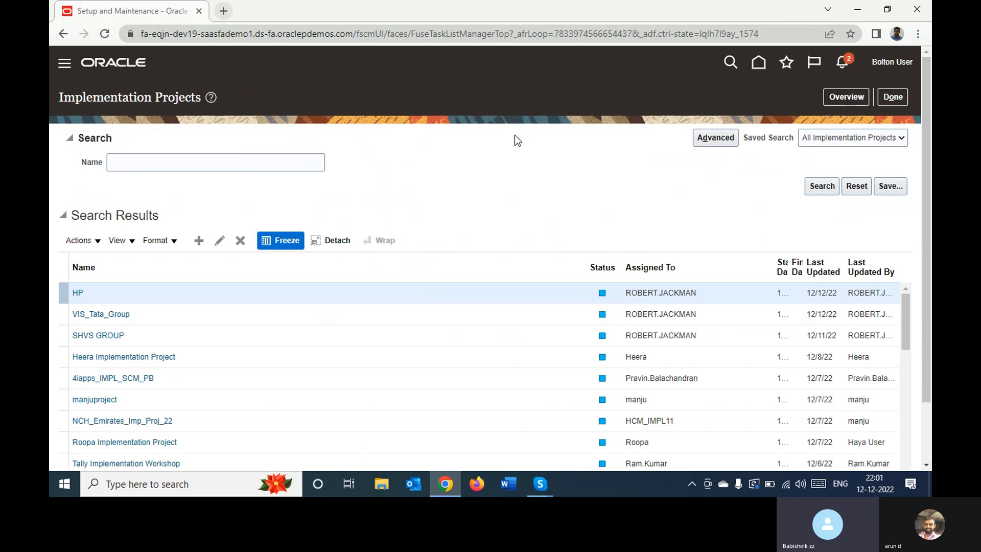
left_click(245, 160)
type("B")
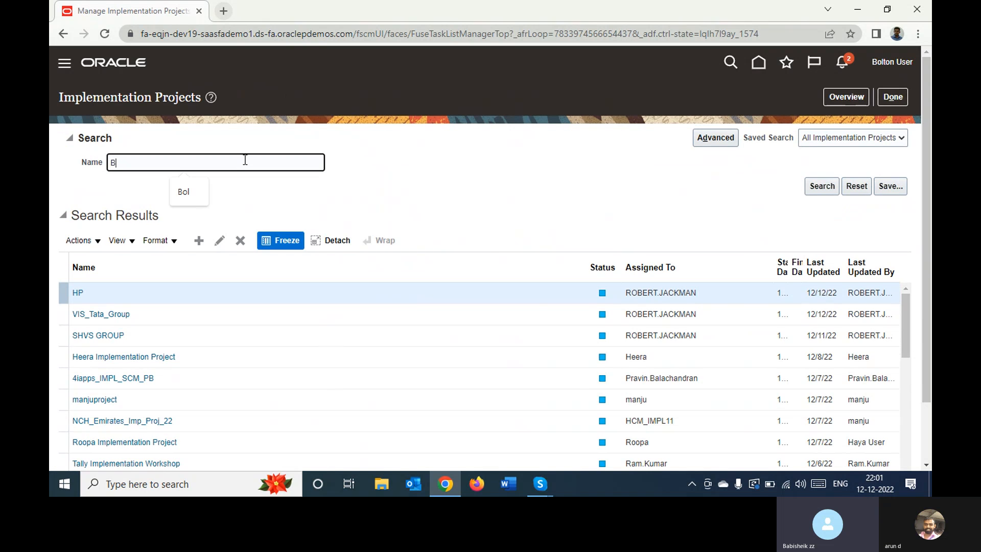
type("ol")
key("Return")
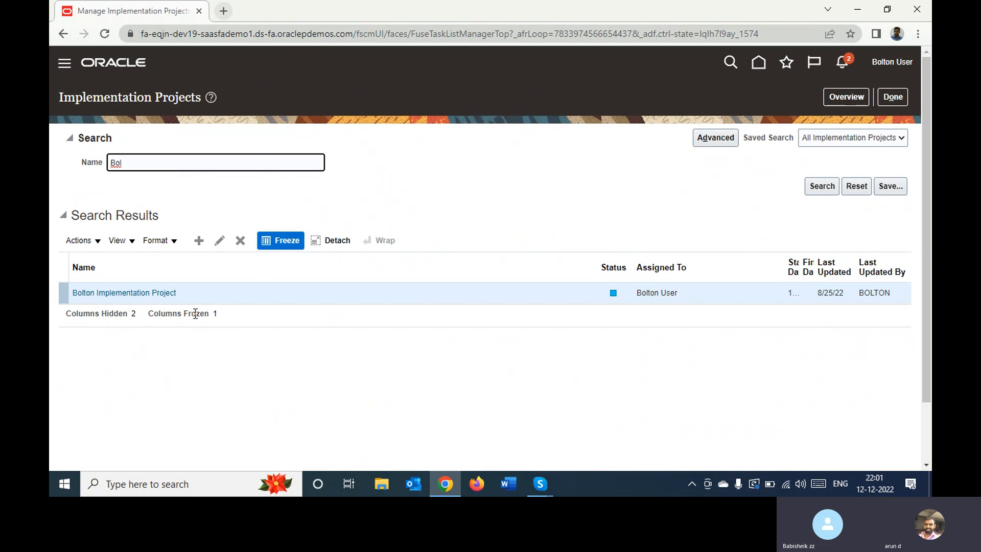
left_click(135, 295)
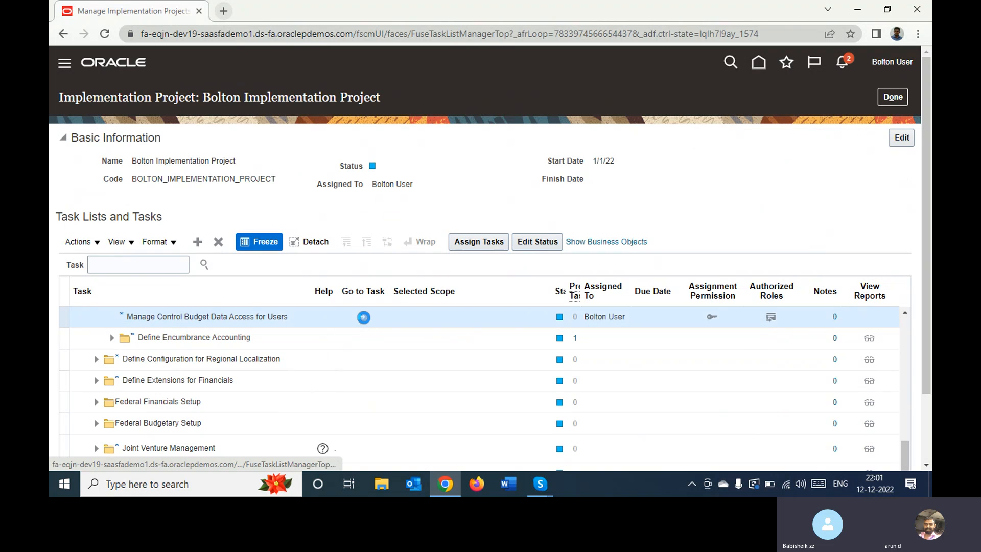
Open the Manage Control Budget Data Access for Users task and create a data access row for Bolton User
left_click(364, 318)
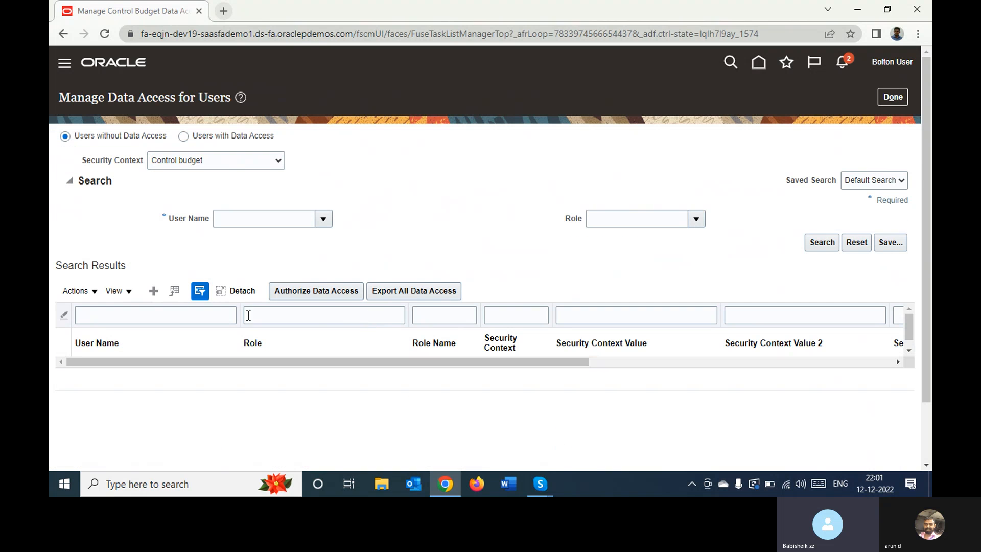
left_click(154, 291)
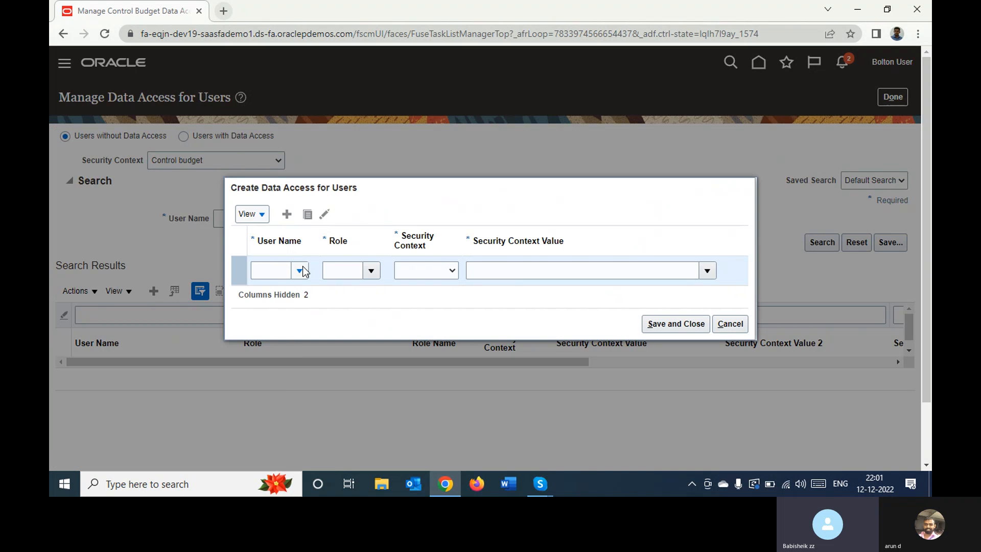
left_click(372, 271)
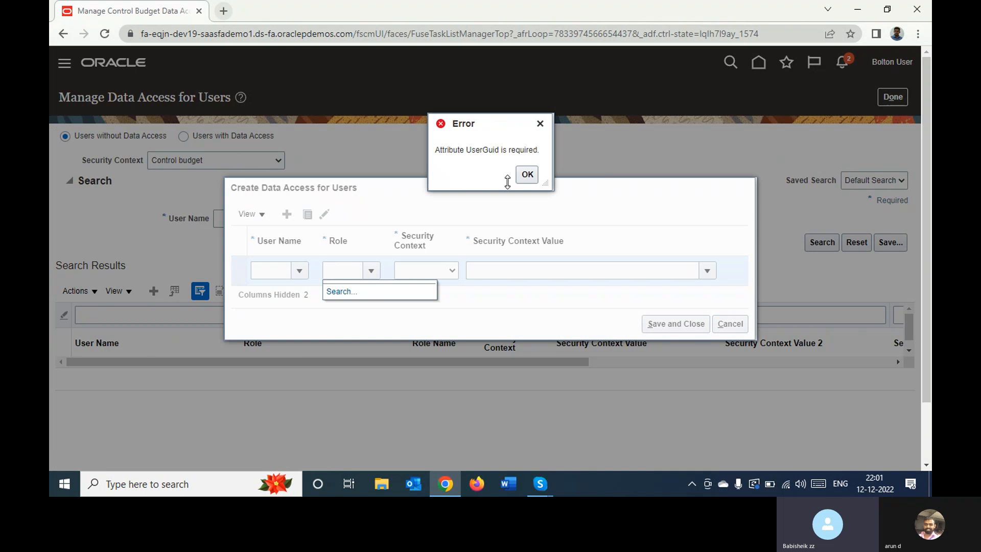
left_click(527, 174)
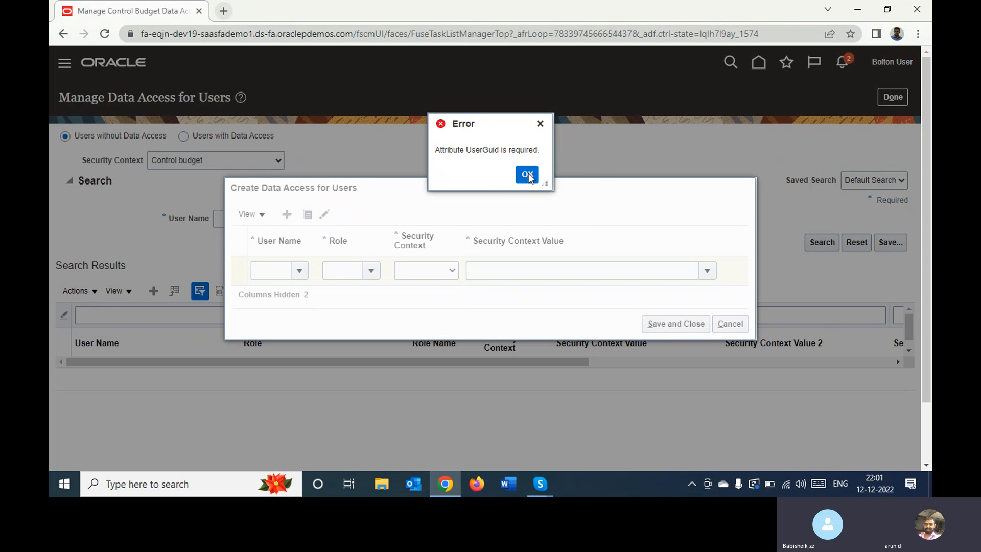
left_click(528, 173)
left_click(280, 271)
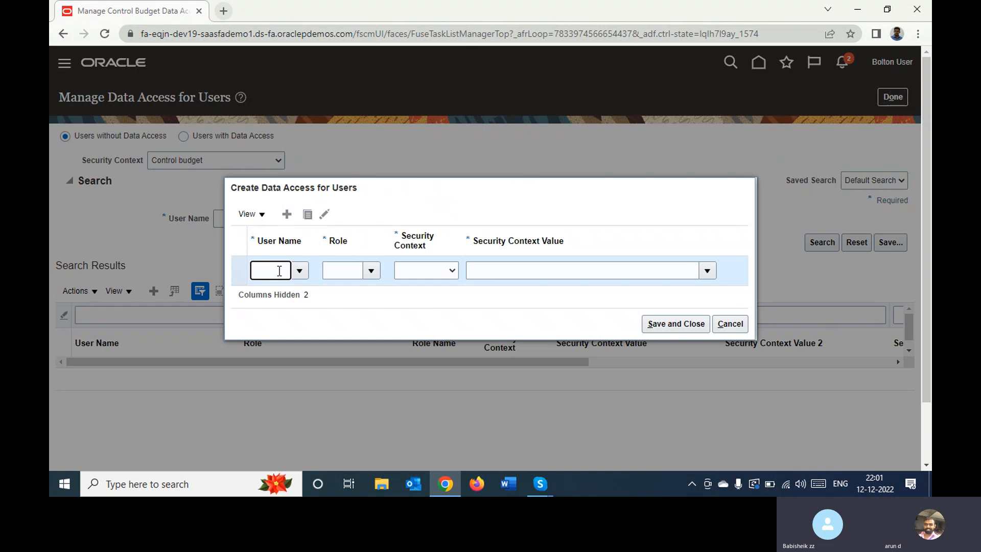
type("Bol")
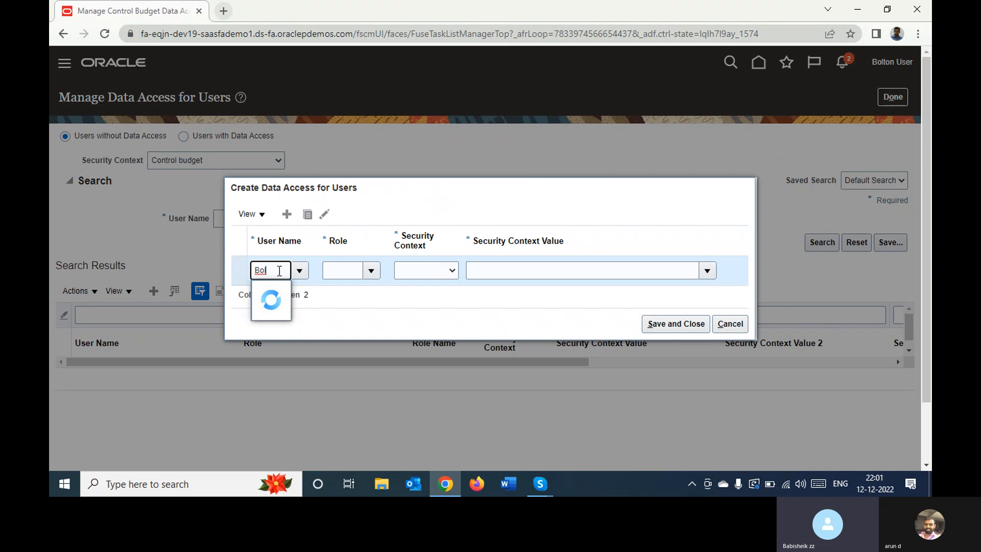
left_click(280, 313)
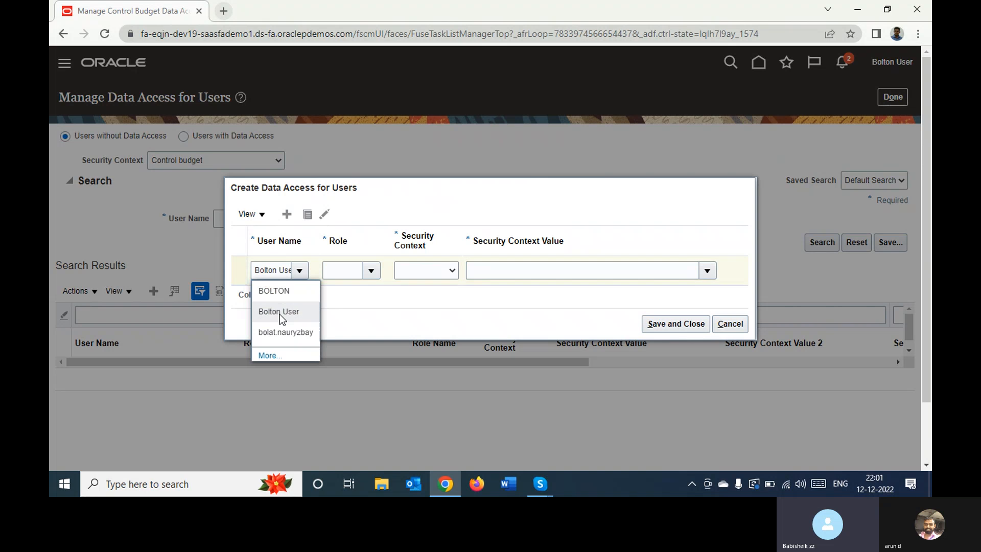
Give the new data access row the role Budget Analyst, security context Control budget and security context value Bolton Budget
left_click(353, 273)
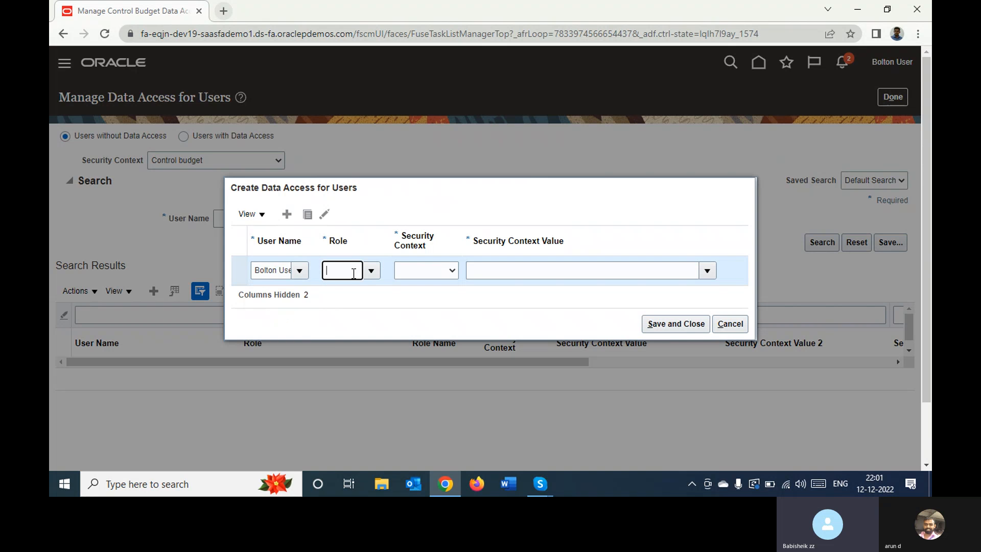
type("bu")
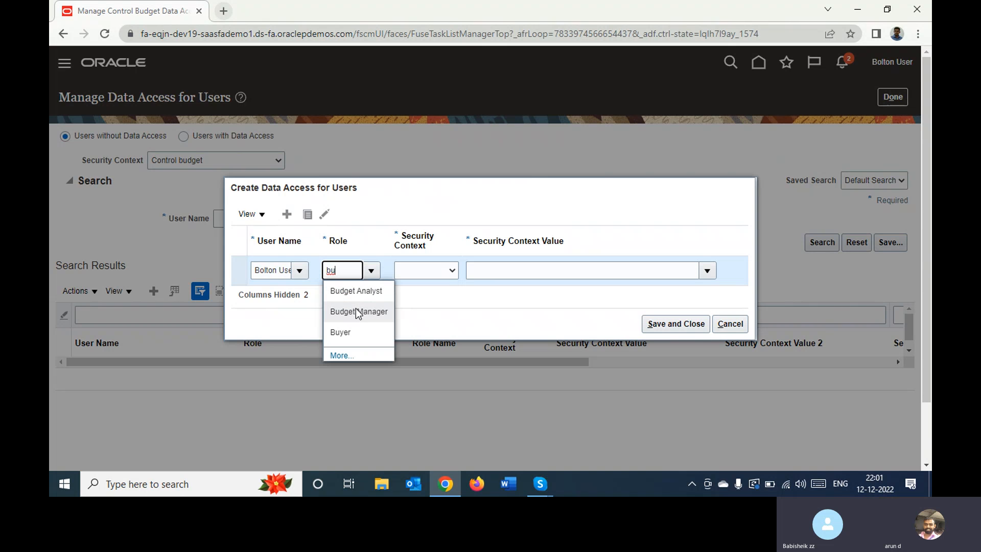
left_click(356, 291)
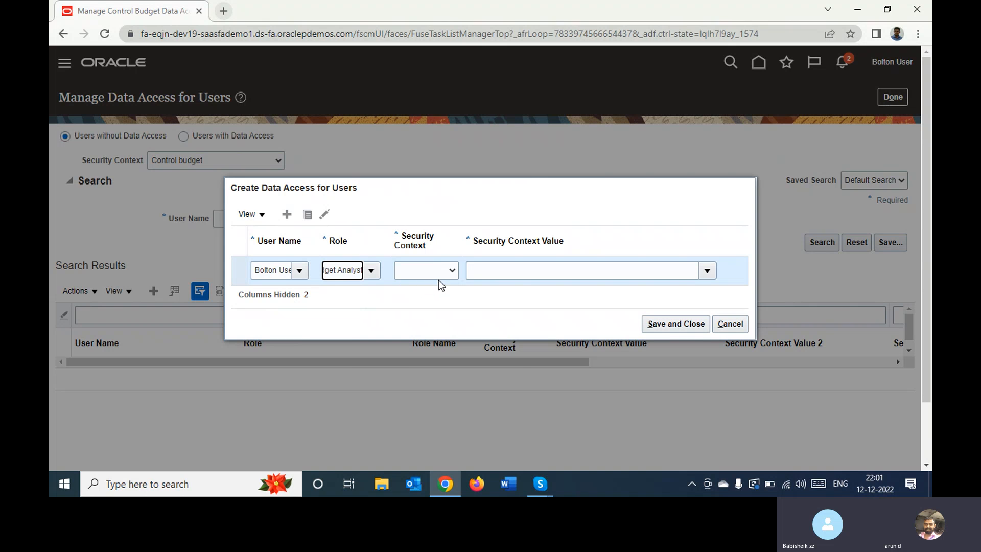
left_click(429, 269)
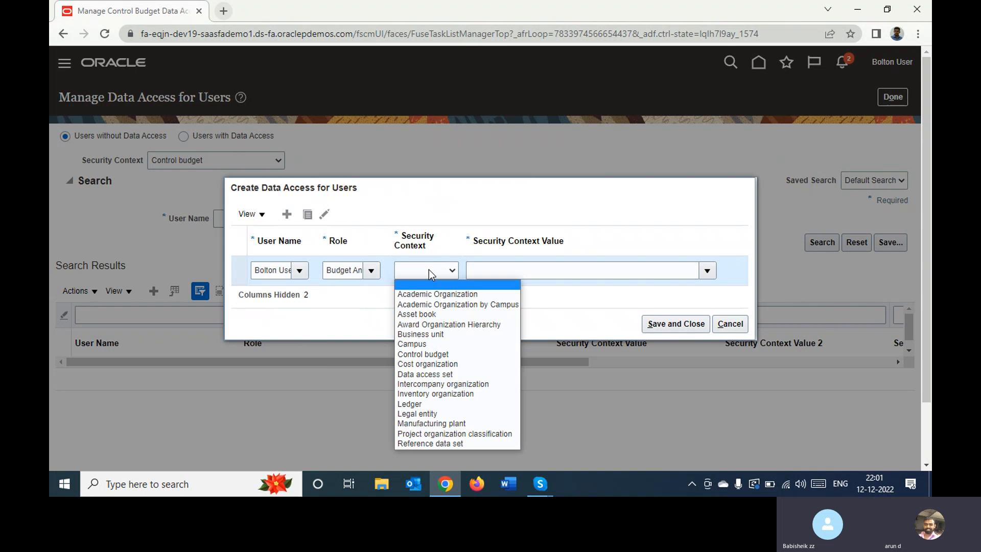
left_click(432, 354)
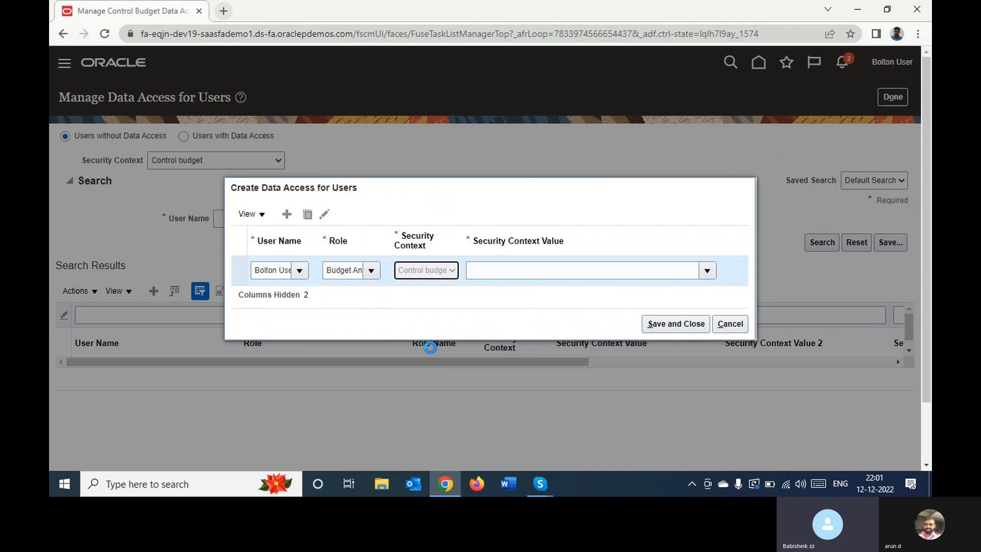
left_click(620, 268)
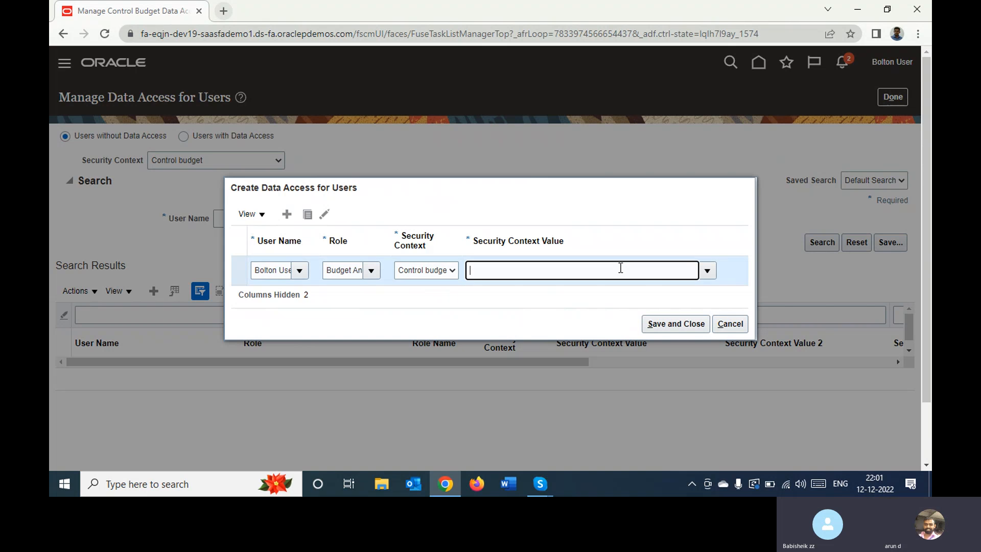
type("bol")
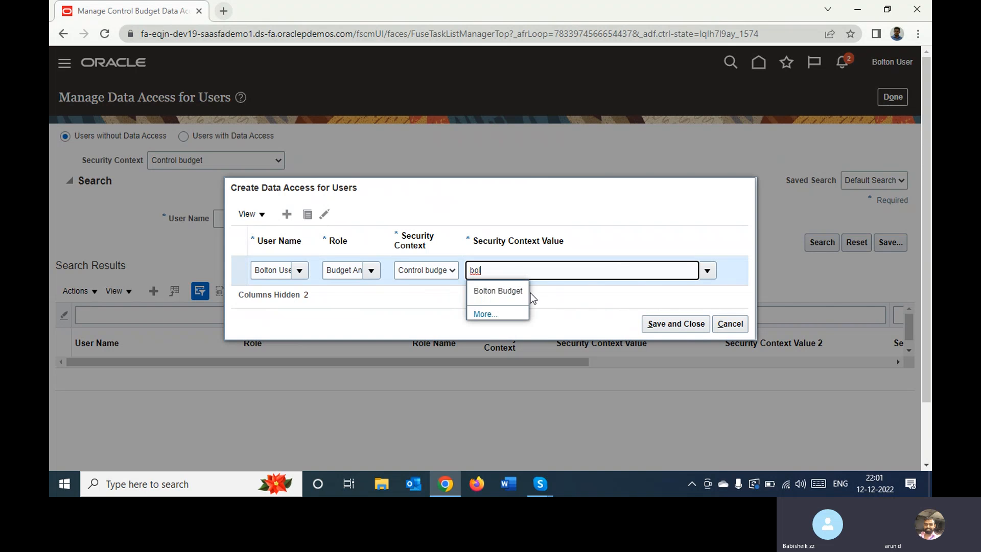
left_click(498, 287)
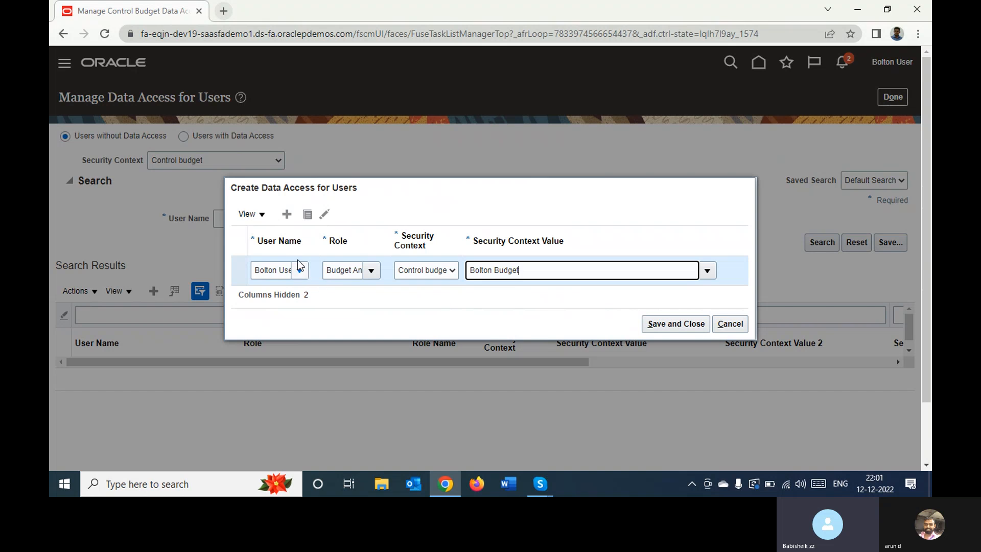
Add a second data access row for Bolton User with the role Budget Manager
left_click(287, 215)
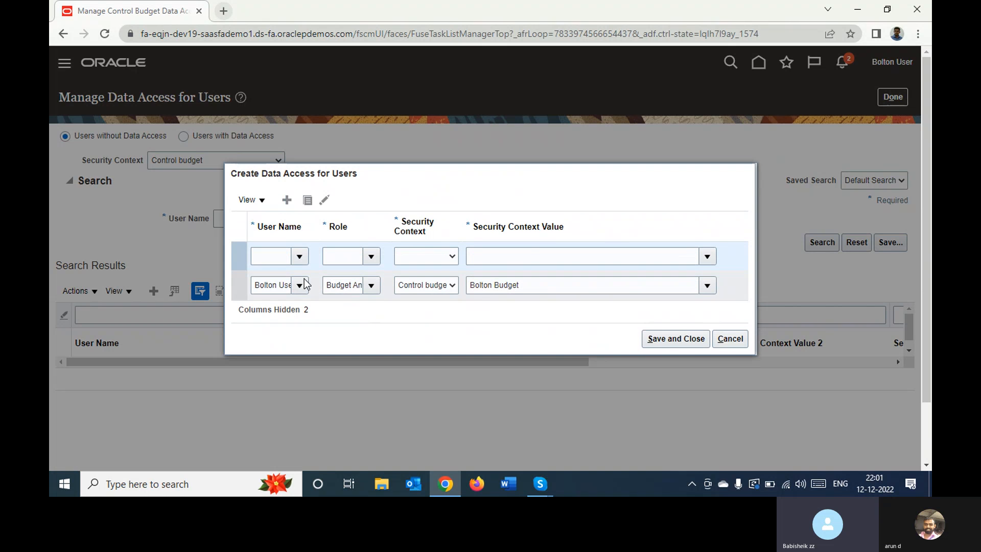
left_click(280, 259)
type("bol")
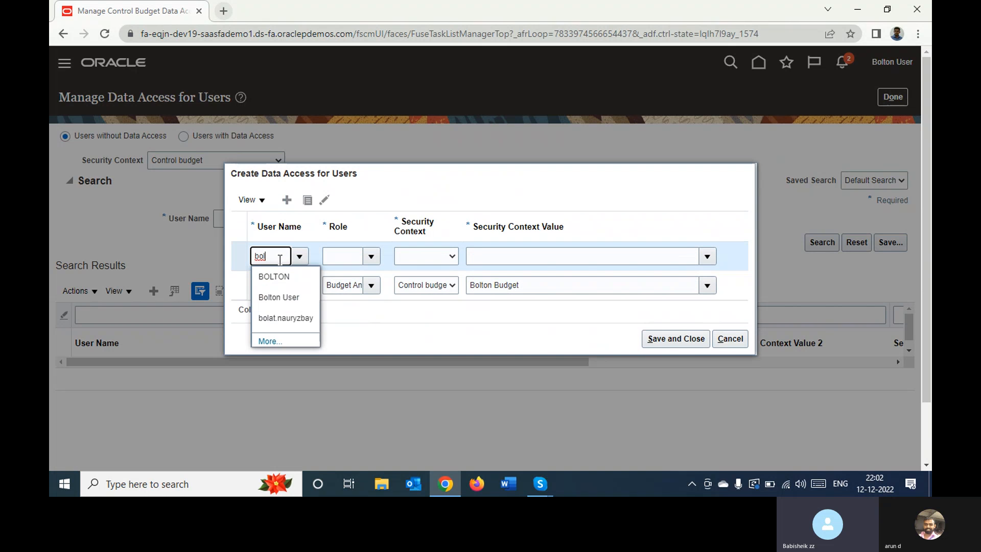
left_click(278, 298)
left_click(355, 257)
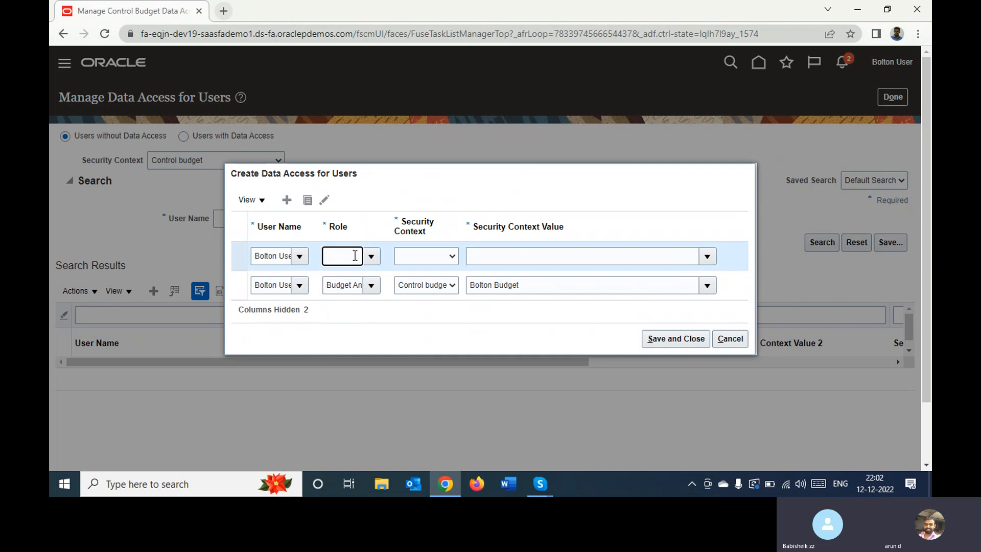
type("bu")
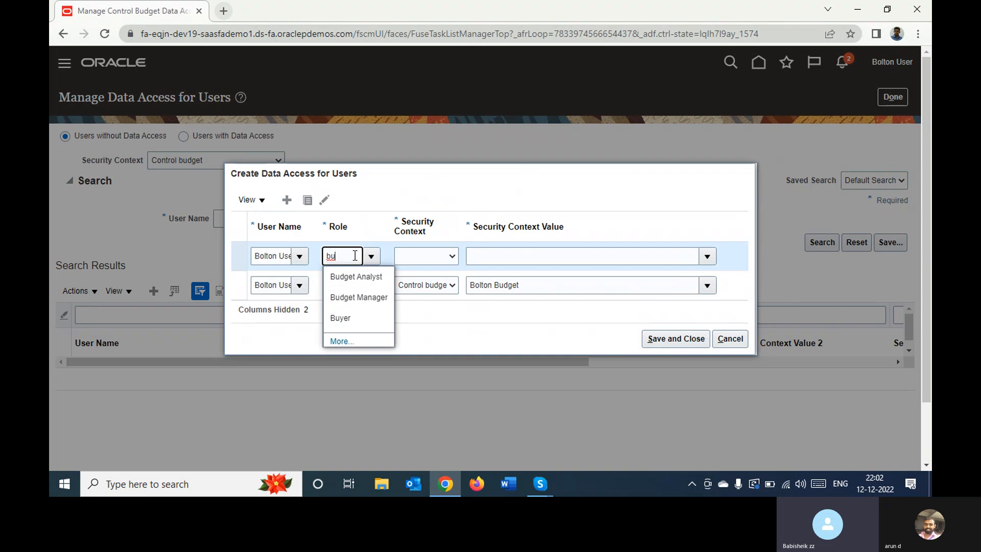
key("Down")
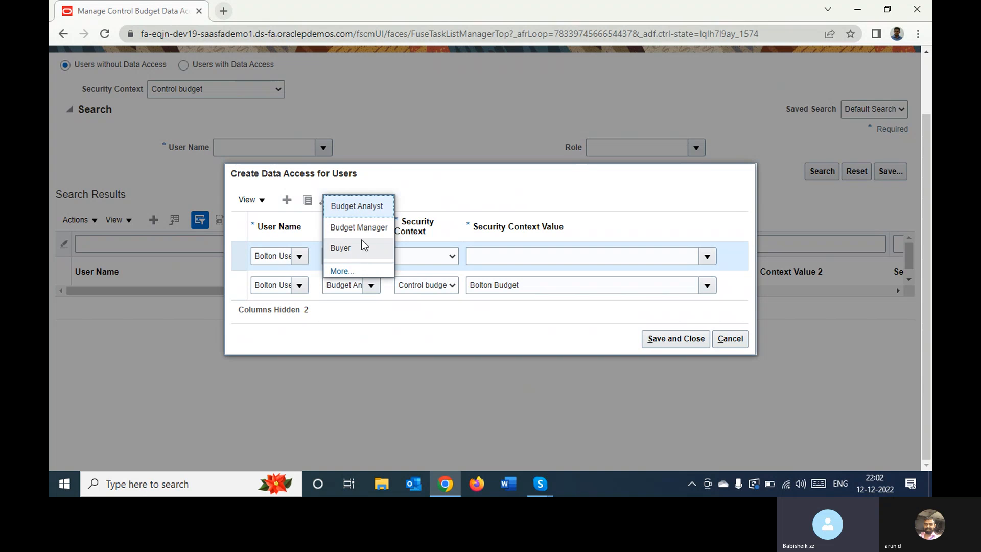
left_click(369, 229)
Give the Budget Manager row security context Control budget and security context value Bolton Budget, then save and close the data access entries
left_click(429, 257)
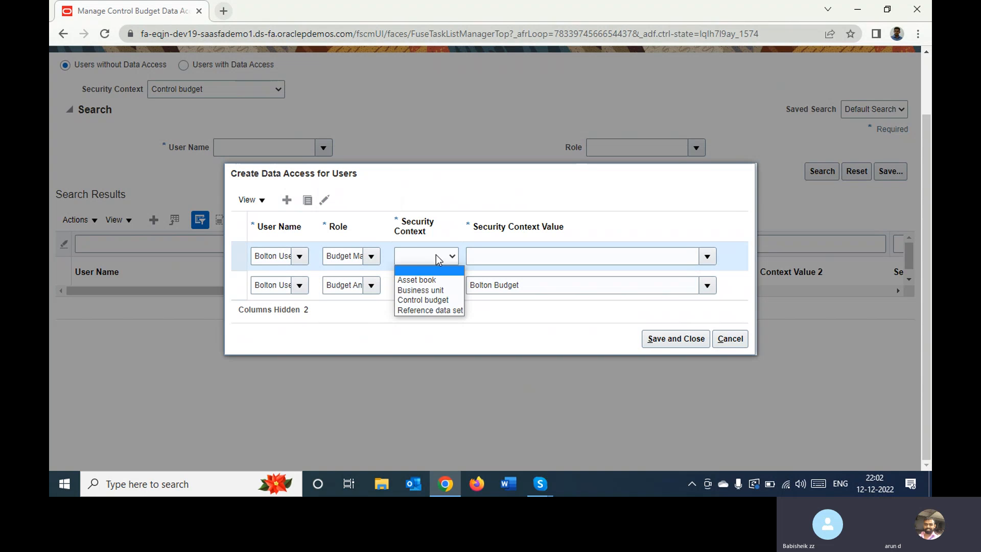
left_click(423, 299)
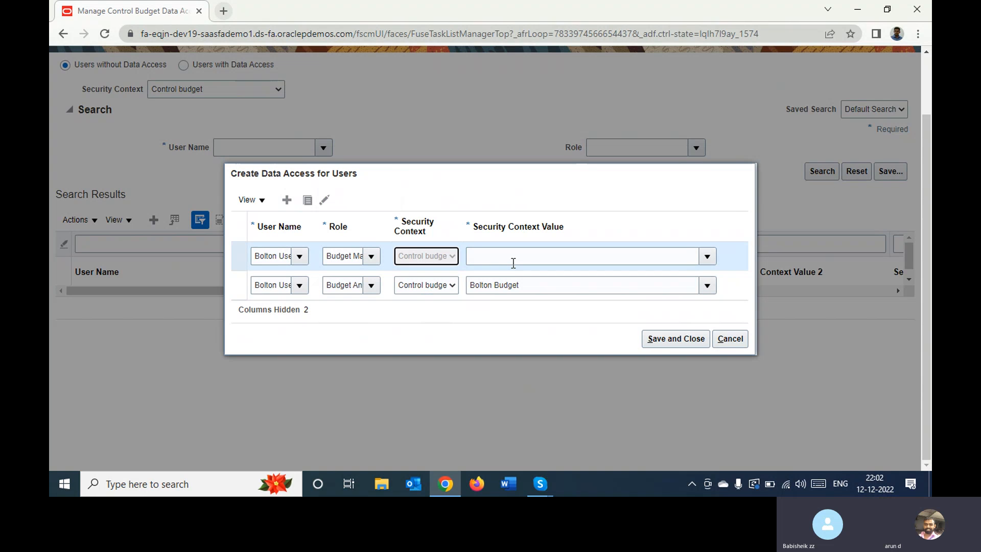
left_click(527, 257)
type("bol")
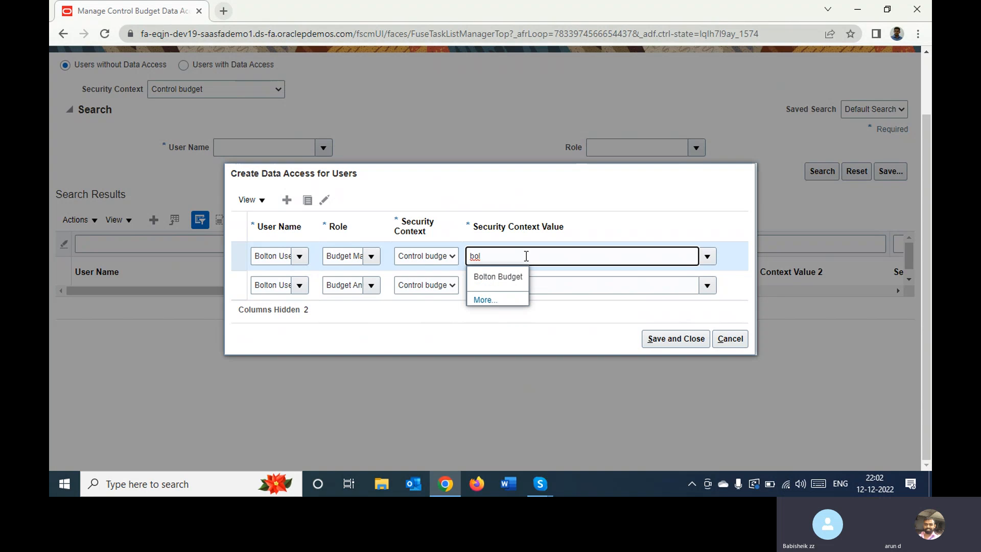
left_click(482, 281)
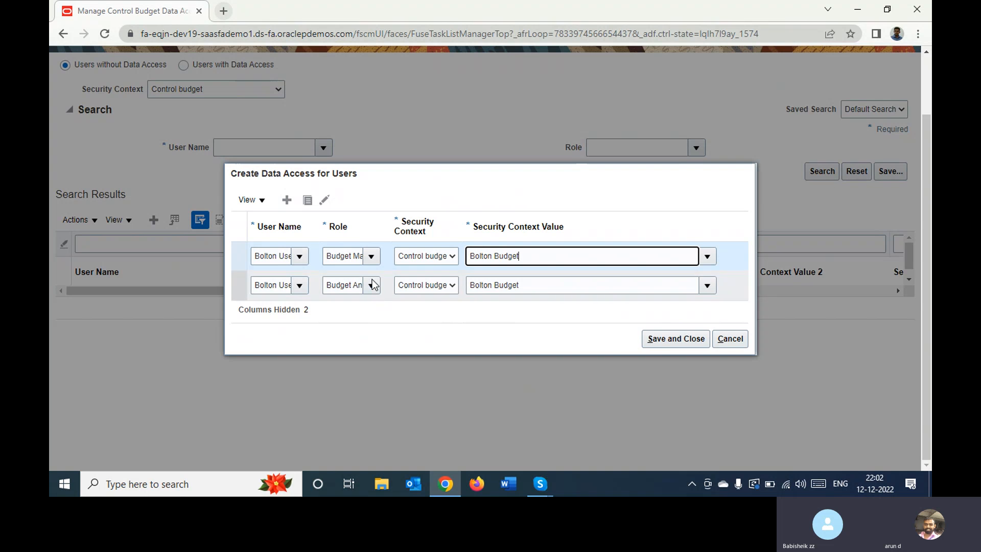
left_click(663, 339)
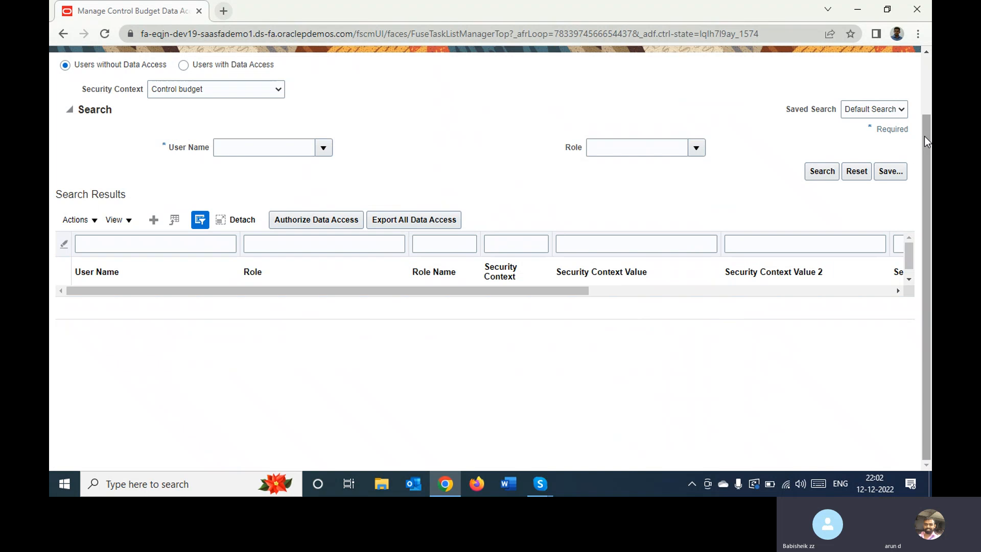
Finish the Manage Control Budget Data Access for Users task and return to the home page
left_click(923, 94)
left_click(886, 96)
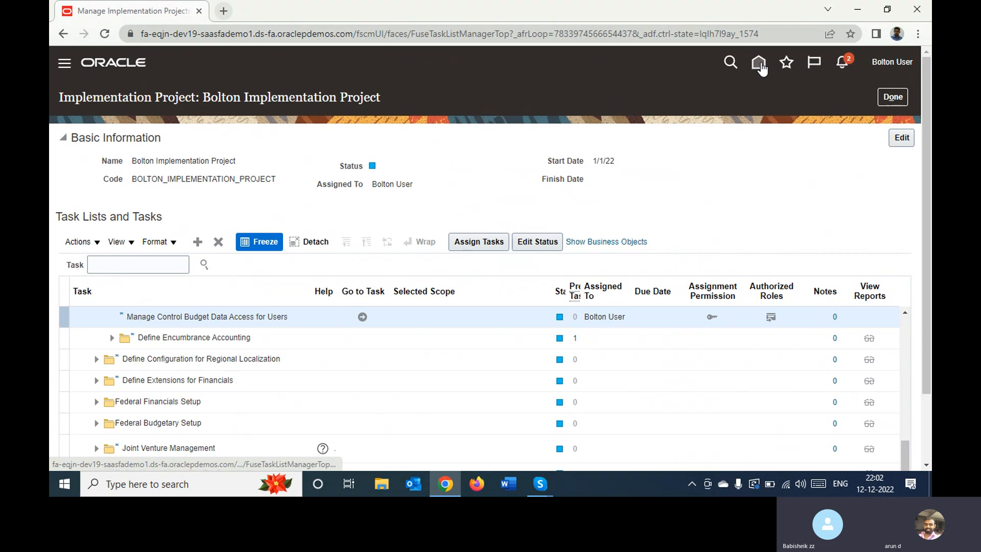
left_click(758, 63)
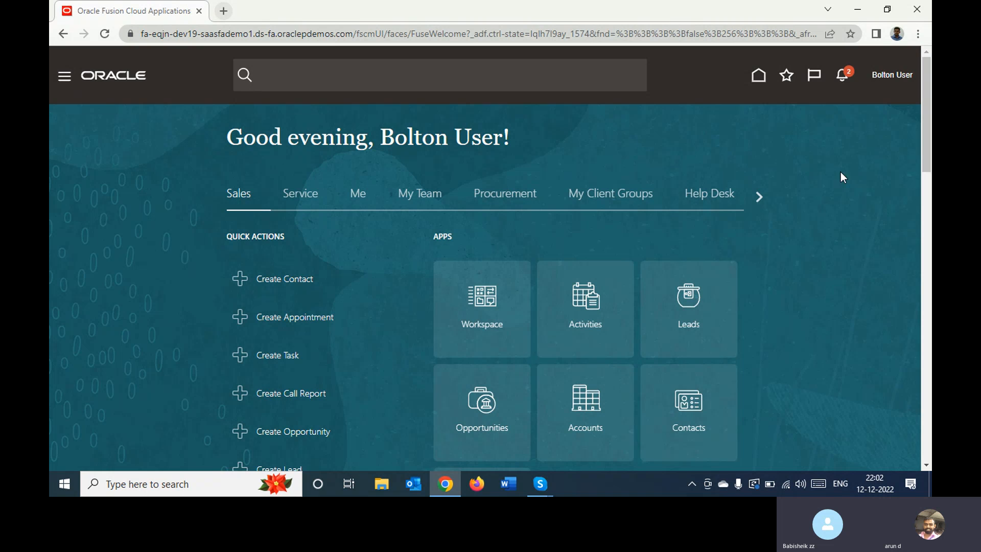
Sign out of Oracle Applications Cloud, confirm the logout, and sign back in with the saved credentials of the same user
left_click(889, 77)
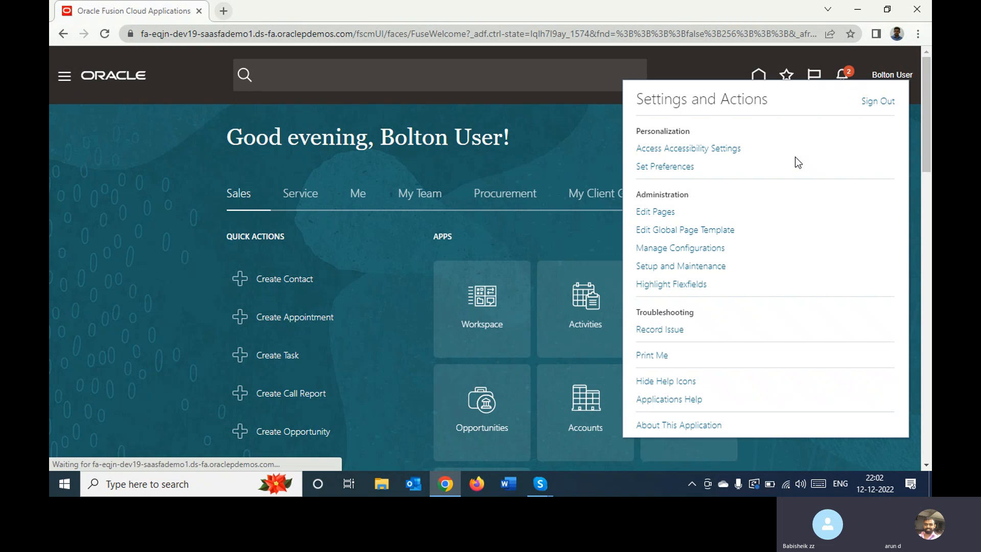
left_click(878, 101)
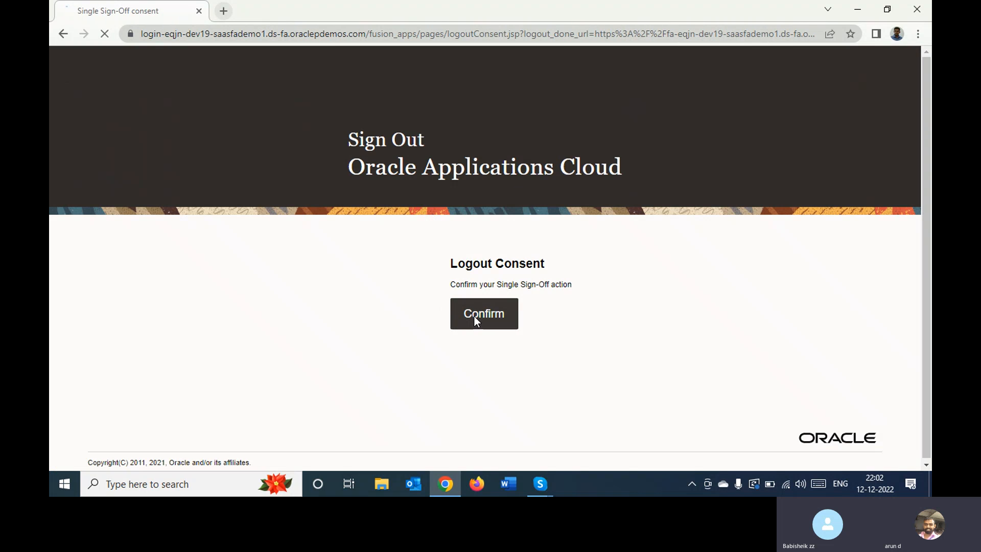
left_click(474, 317)
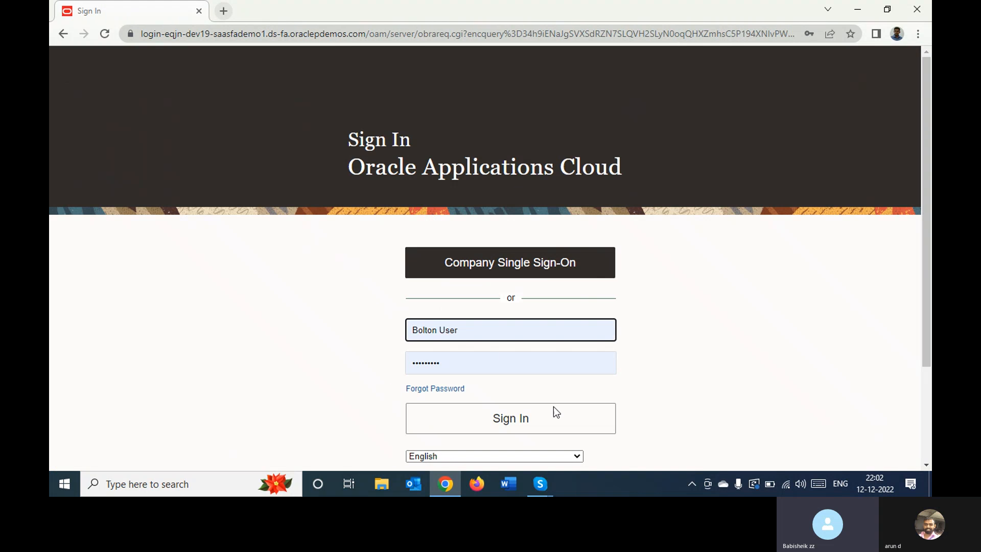
left_click(562, 421)
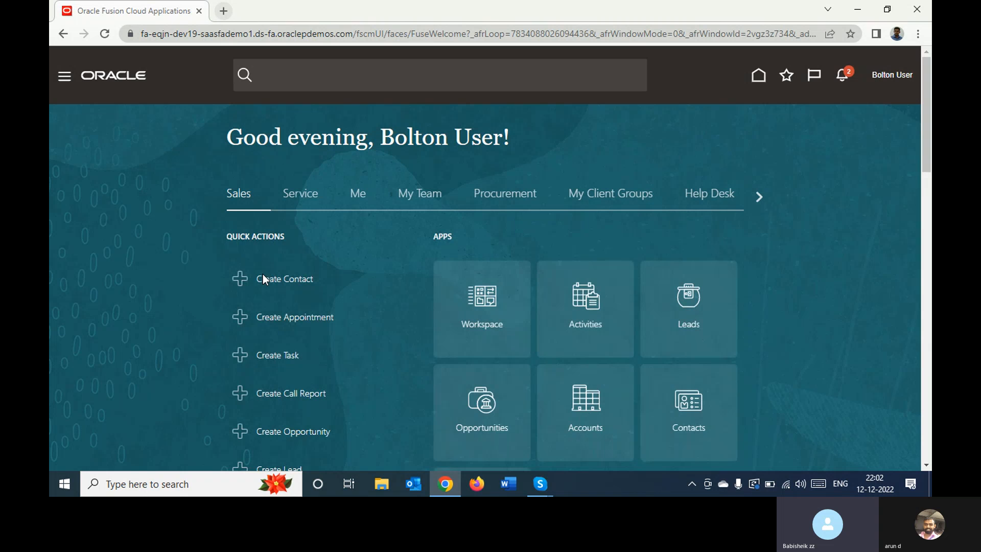
Open the Budgetary Control app from the Budgetary Control group on the home page
left_click(756, 198)
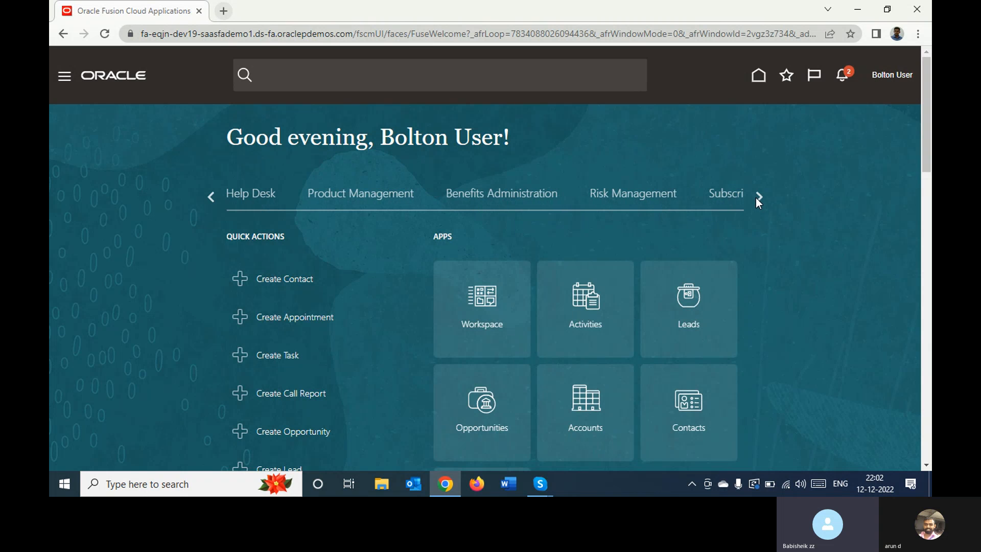
left_click(756, 198)
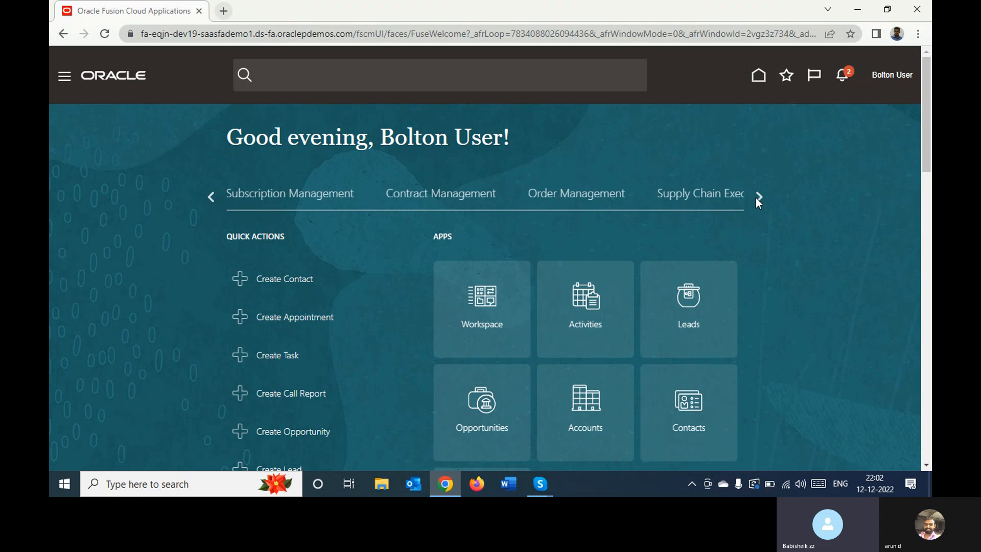
left_click(756, 197)
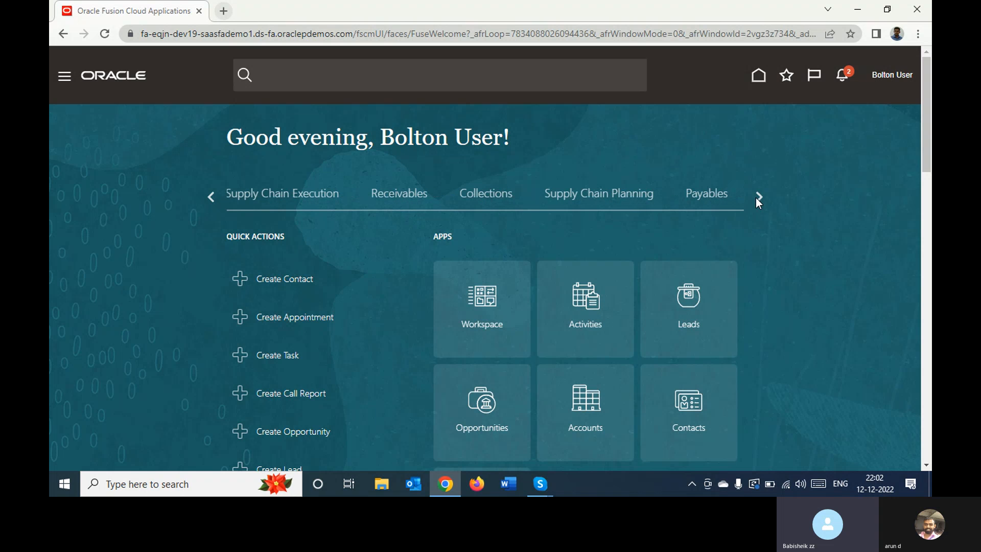
left_click(756, 198)
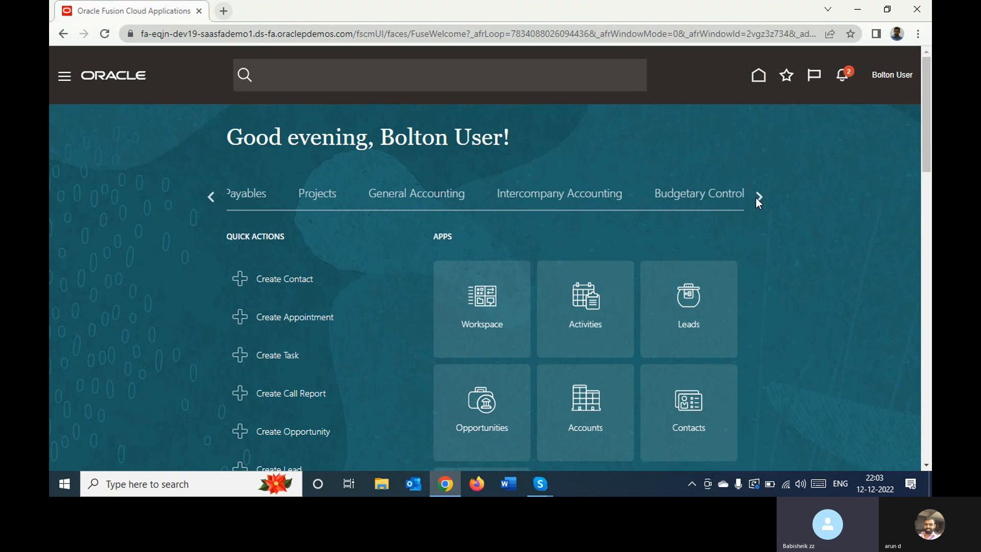
left_click(723, 200)
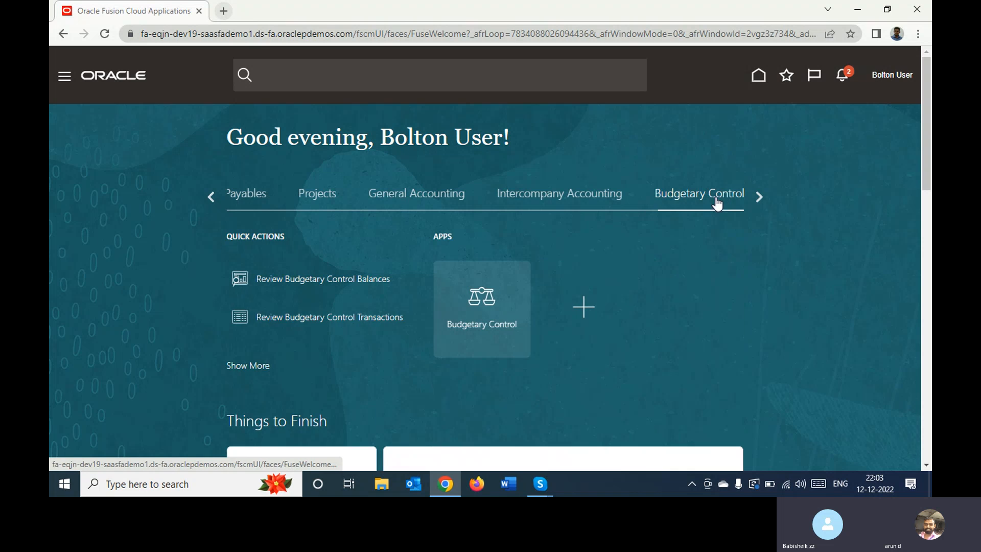
left_click(481, 299)
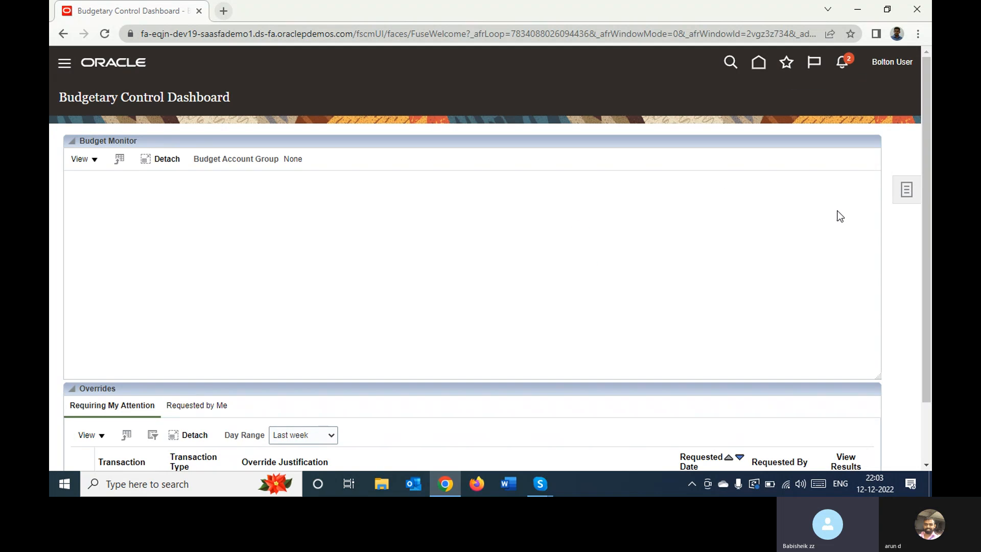
From the Budgetary Control Dashboard tasks, open Enter Budgets in Spreadsheet
left_click_drag(927, 152, 916, 243)
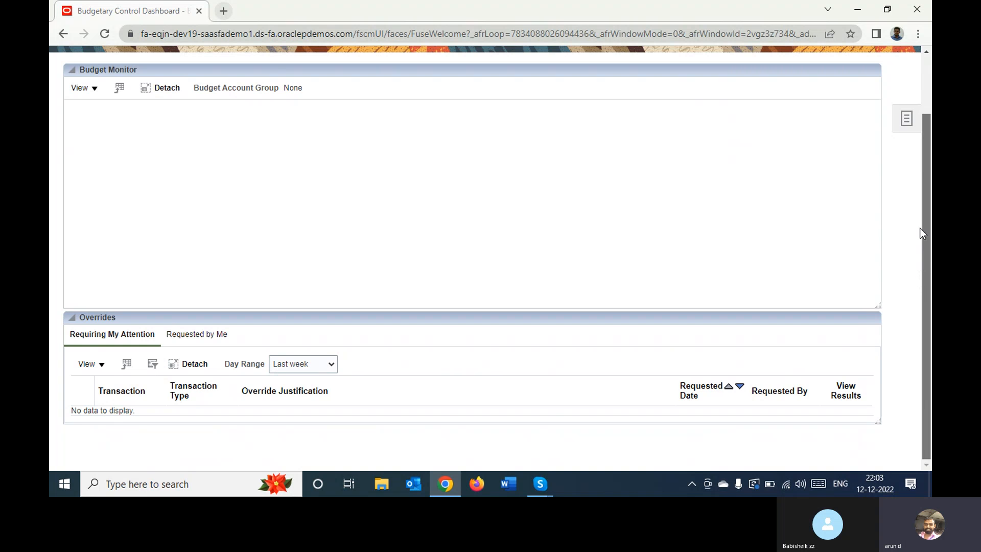
left_click_drag(919, 228, 927, 149)
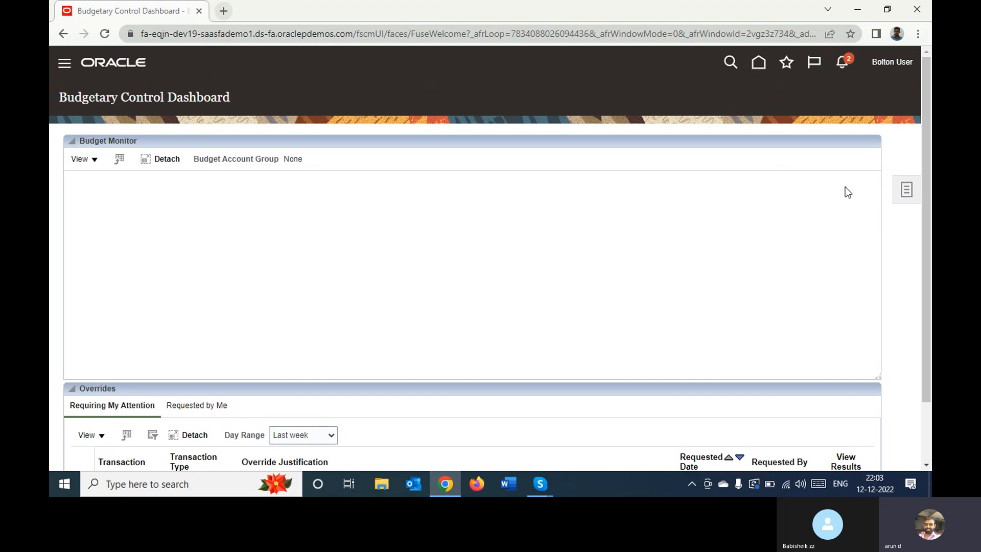
left_click(904, 194)
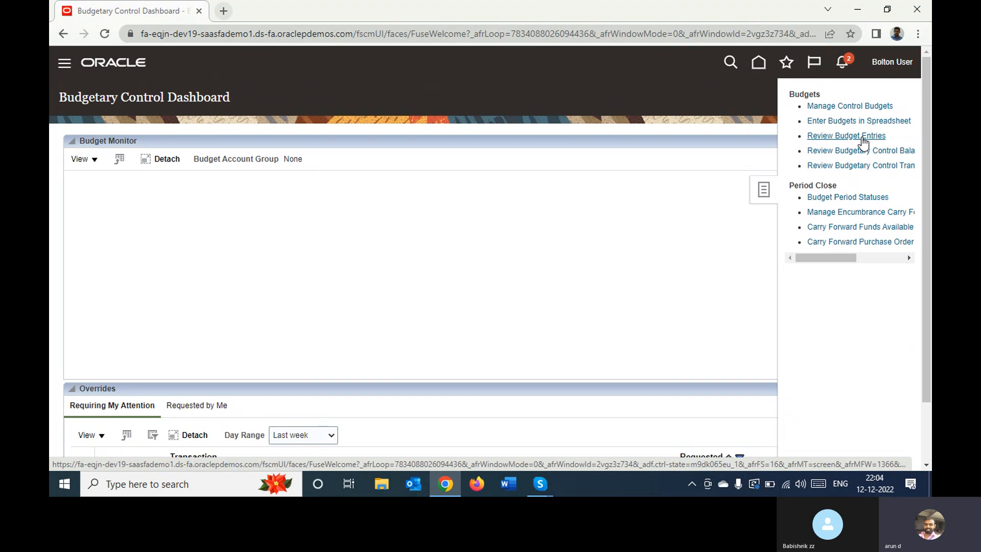
left_click(841, 125)
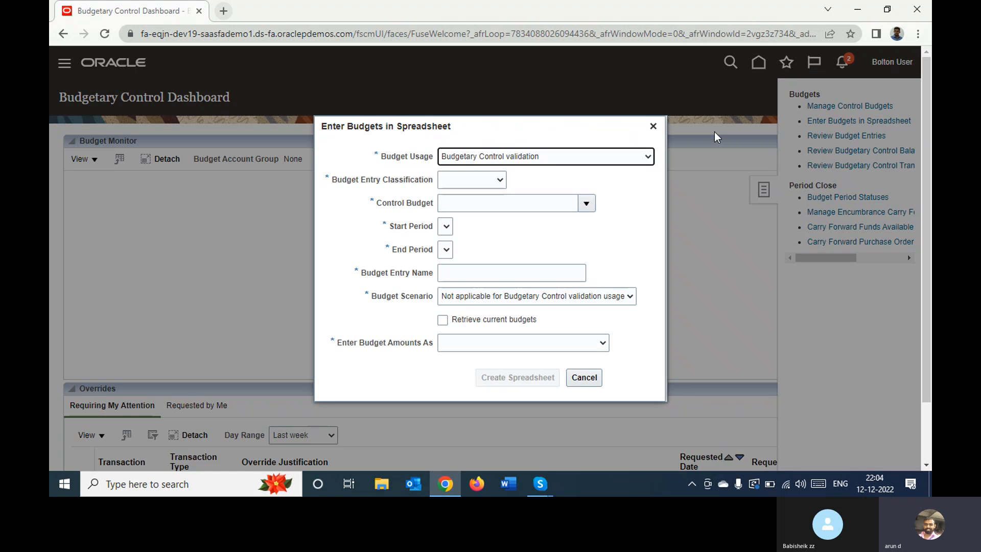
Switch to the Skype call, mute and unmute the microphone, and return to the budget entry dialog
left_click(479, 182)
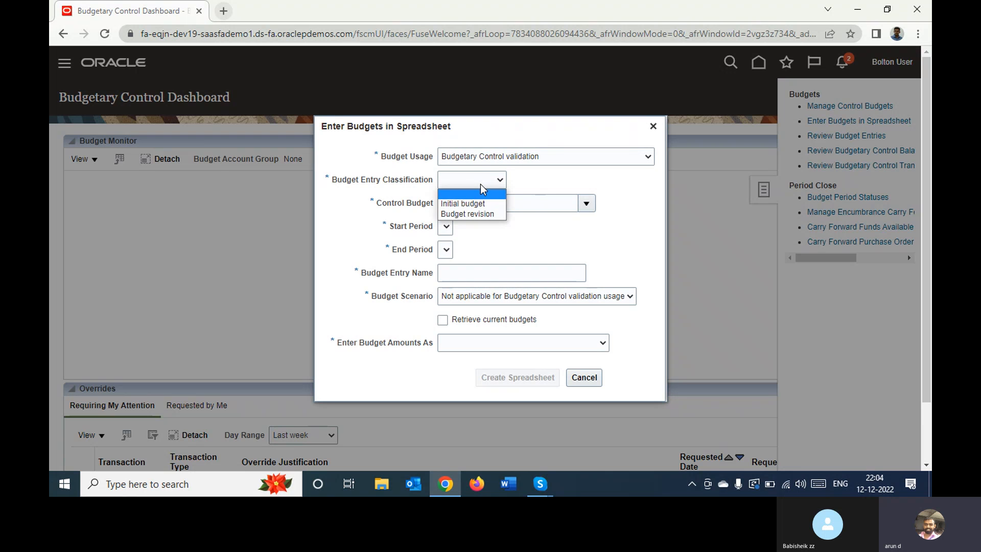
mouse_move(542, 486)
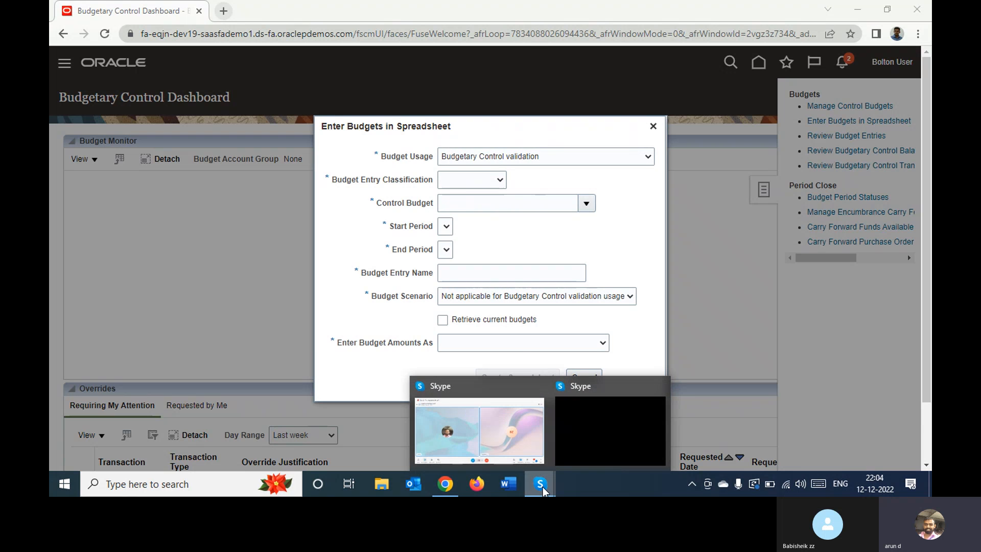
left_click(483, 415)
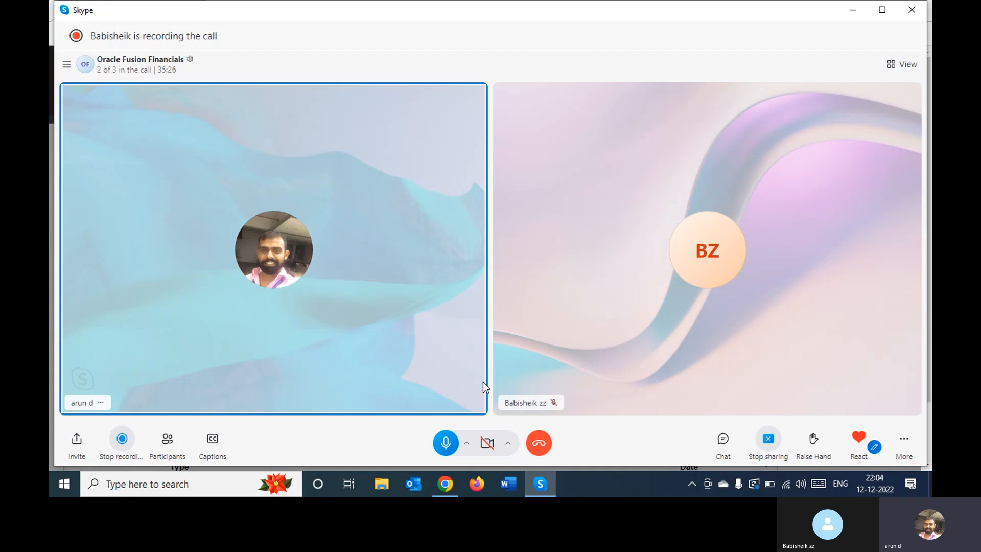
left_click(445, 443)
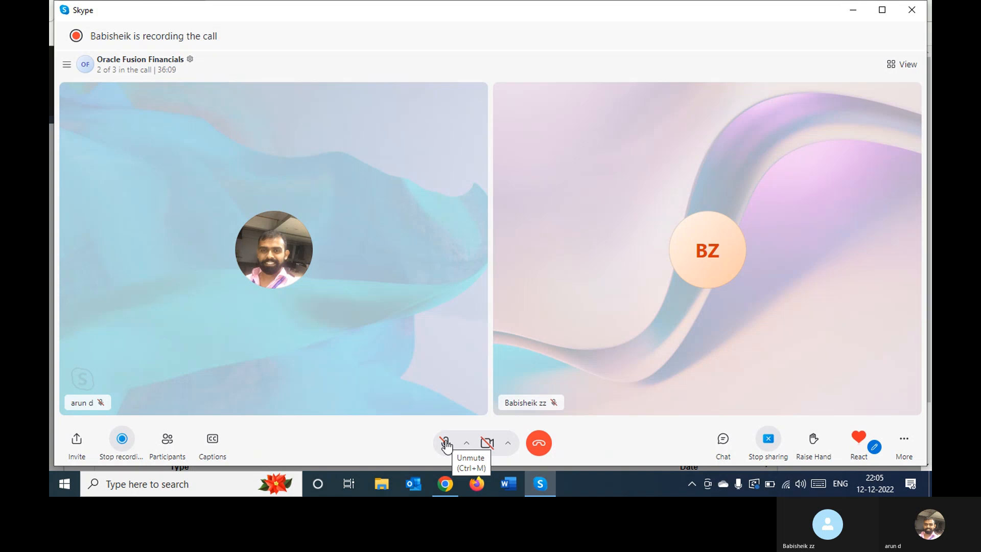
left_click(445, 443)
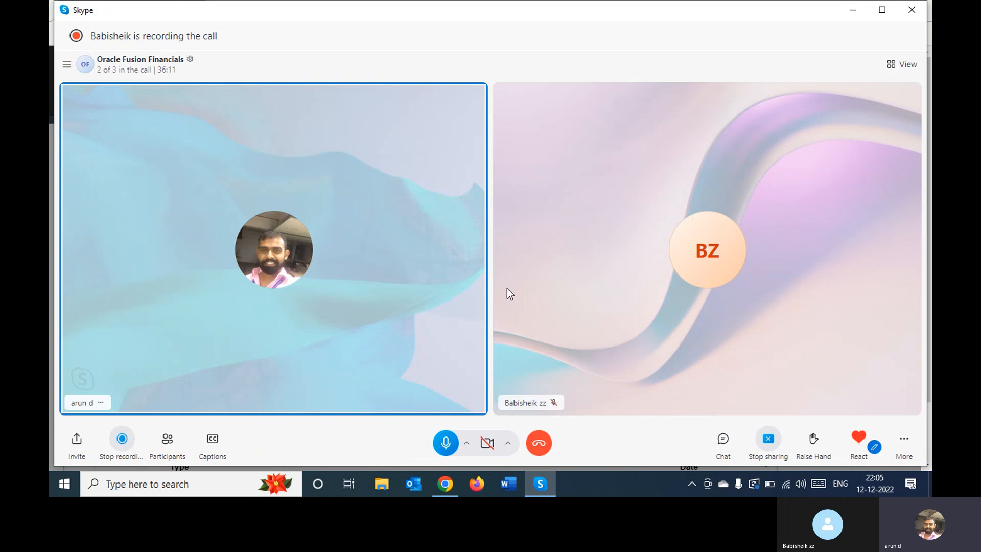
left_click(853, 9)
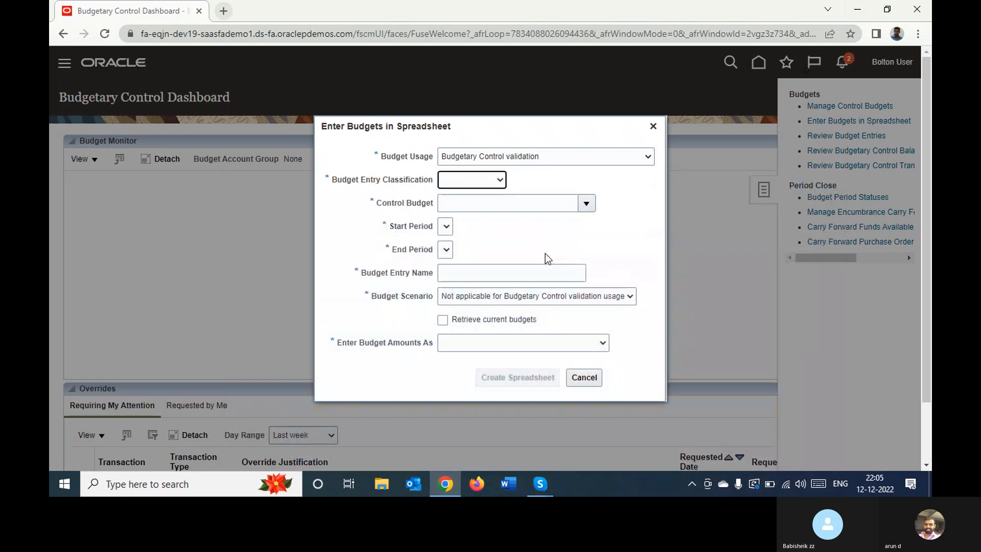
Keep Budget Usage at Budgetary Control validation and set Budget Entry Classification to Initial budget
left_click(463, 181)
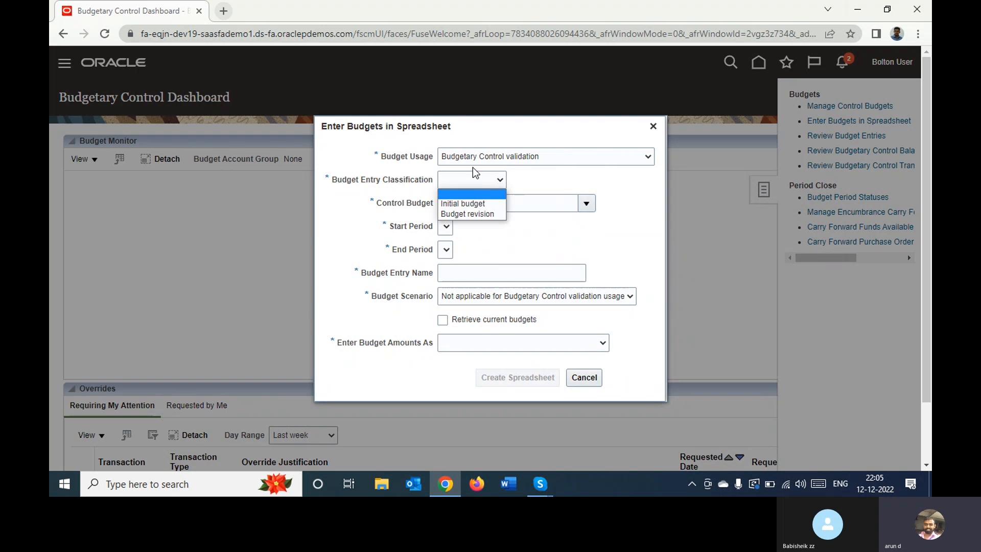
left_click(523, 155)
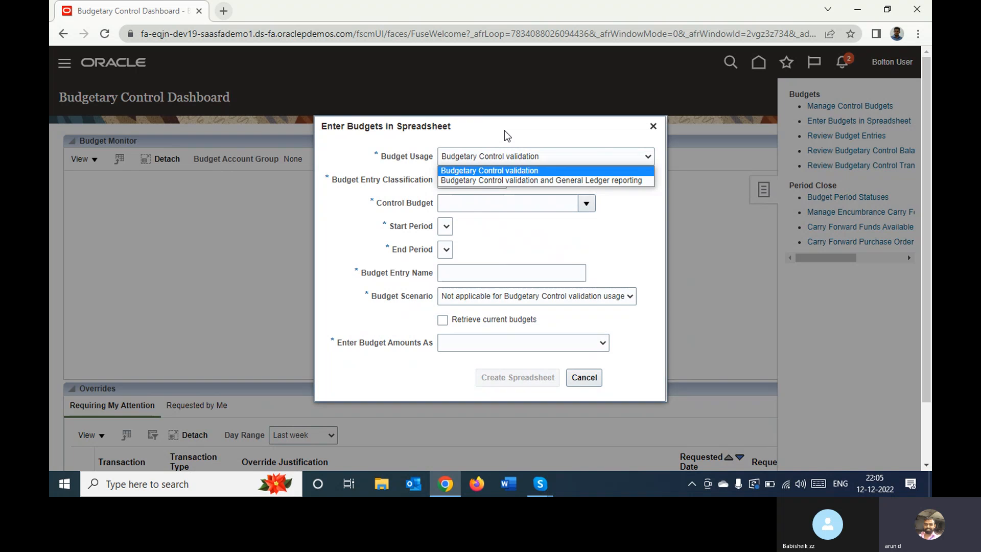
left_click(504, 130)
left_click(527, 155)
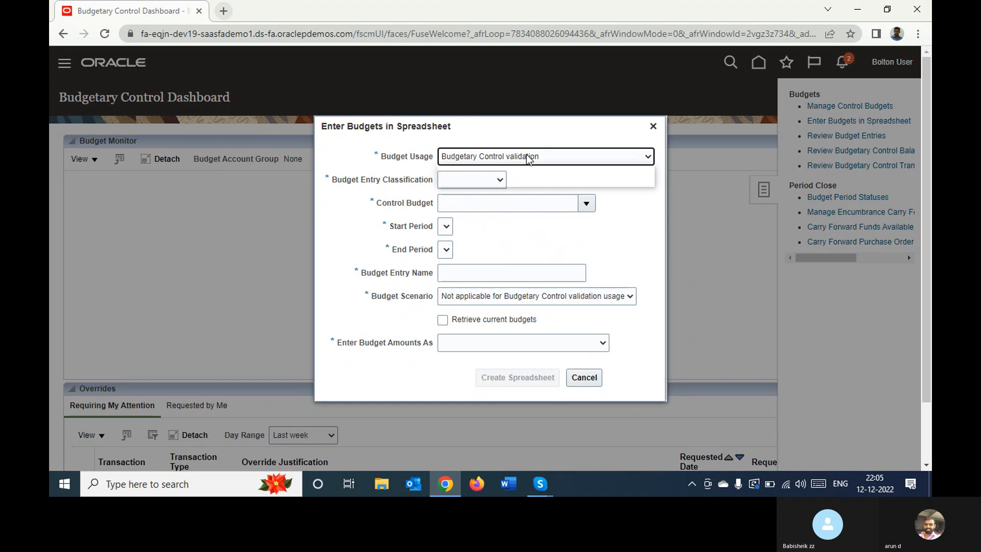
left_click(526, 154)
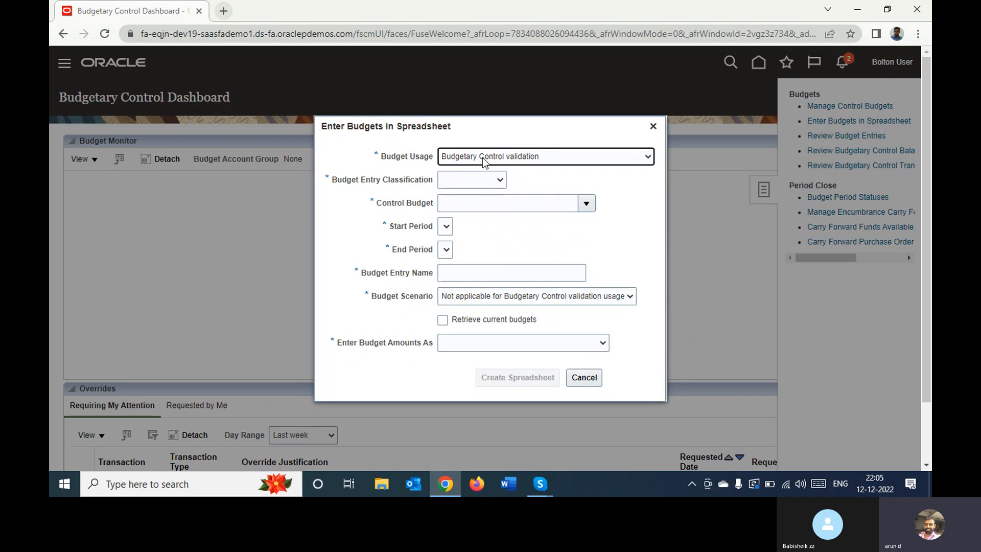
left_click(483, 180)
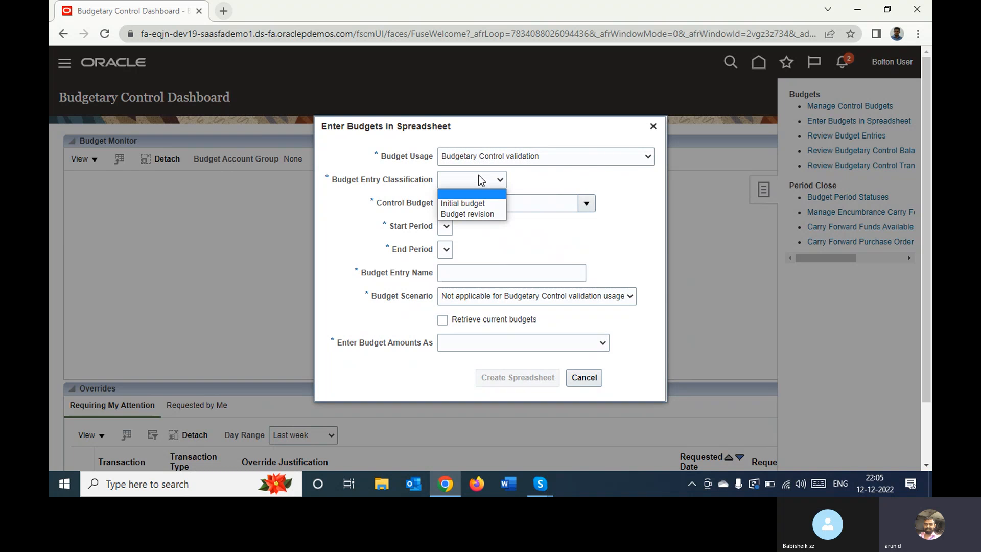
key("Down")
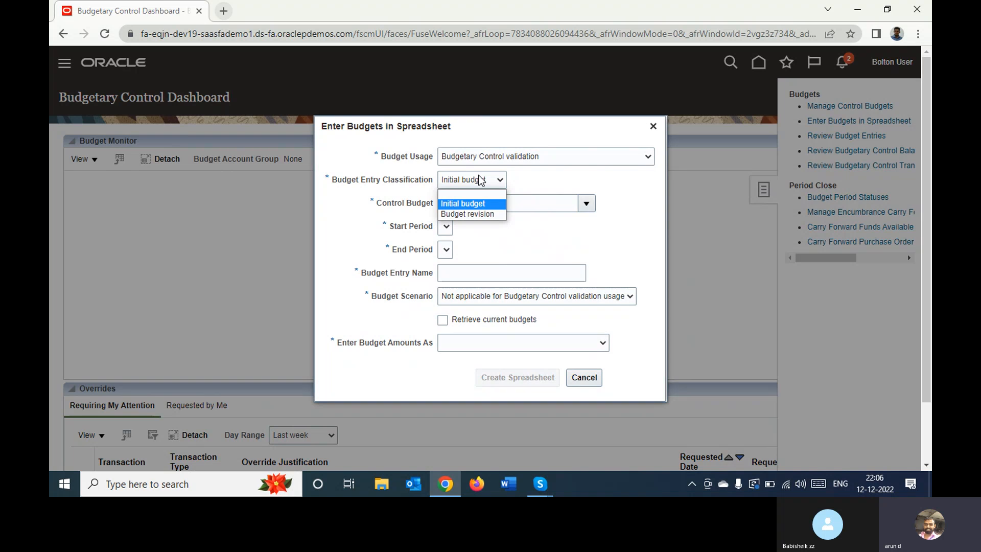
left_click(470, 204)
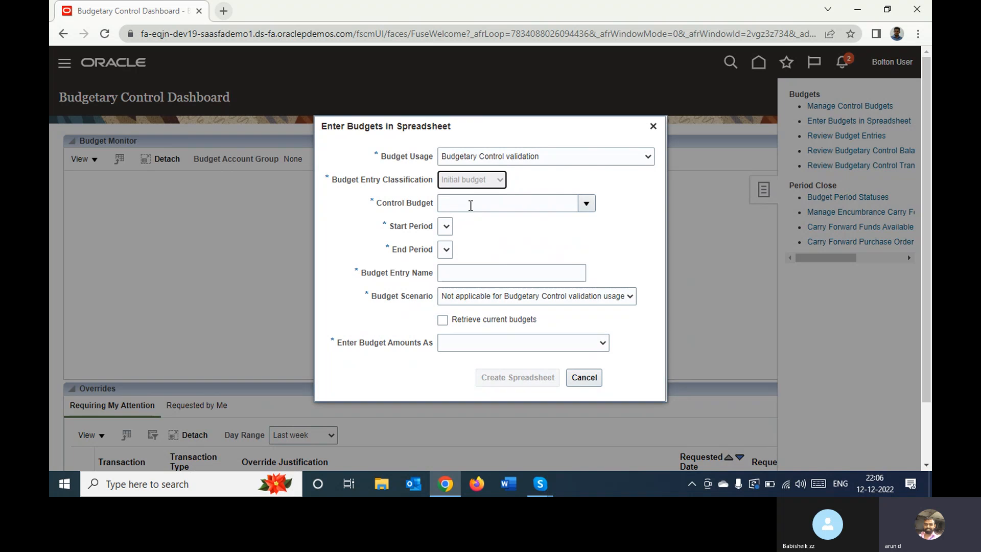
Create the budget spreadsheet for the Bolton Budget control budget, with amounts entered as New budget or replacement of current budget
left_click(584, 205)
left_click(582, 209)
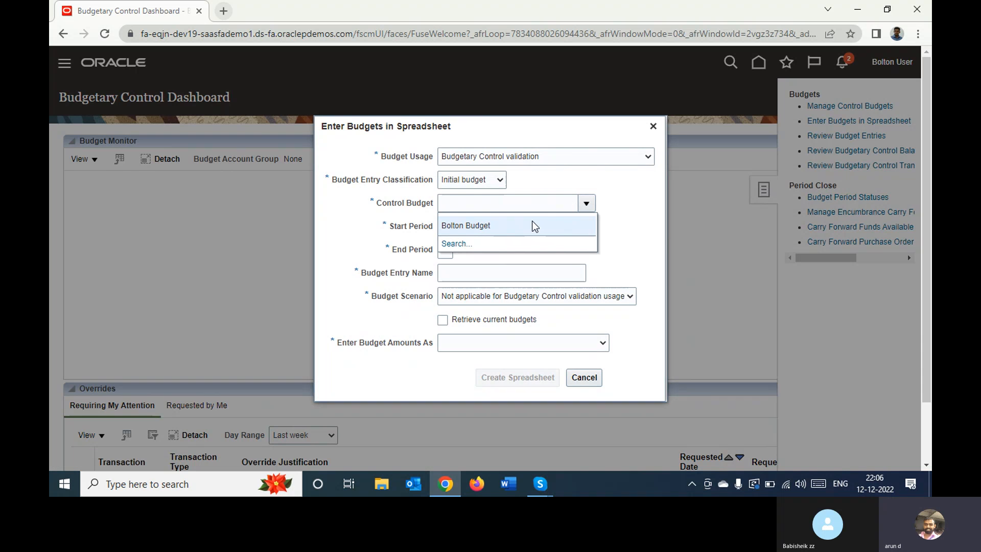
left_click(456, 226)
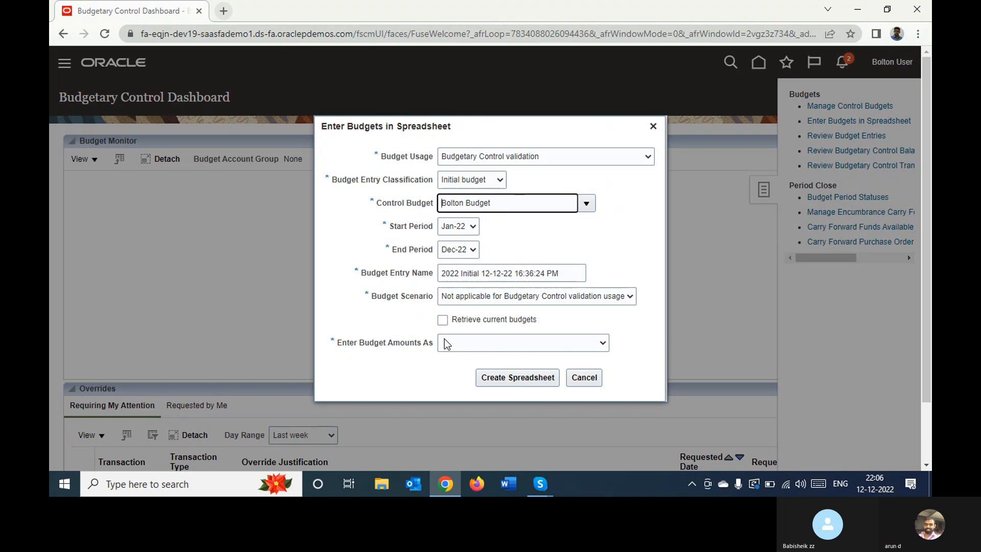
left_click(470, 348)
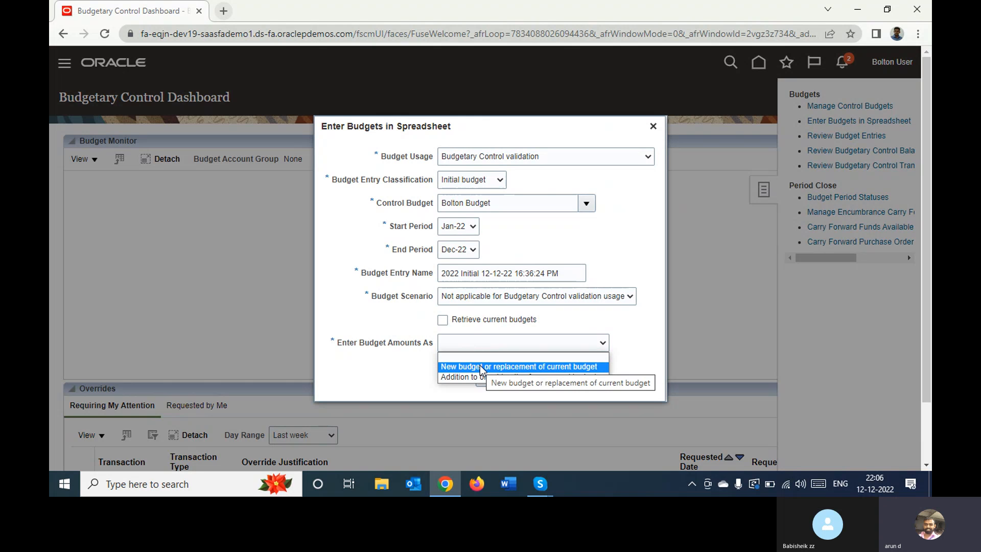
left_click(481, 367)
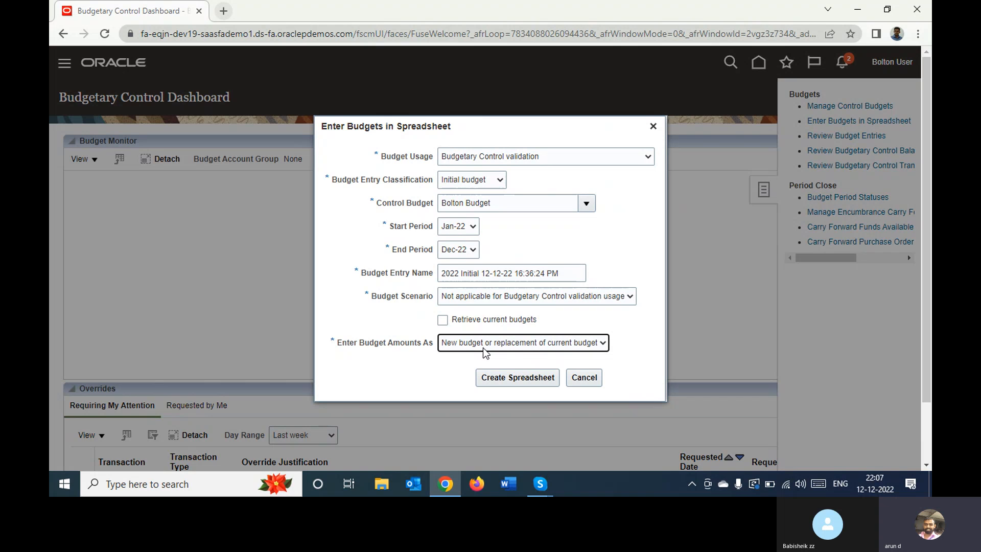
left_click(545, 380)
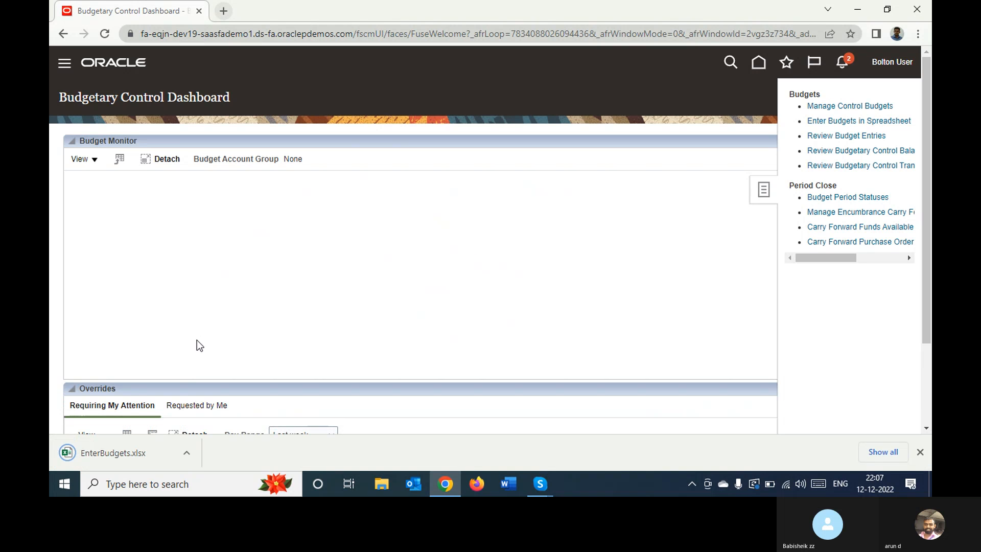
Open the downloaded EnterBudgets.xlsx and connect to Oracle Applications Cloud with the user ID and account password, skipping the add-in update
left_click(129, 452)
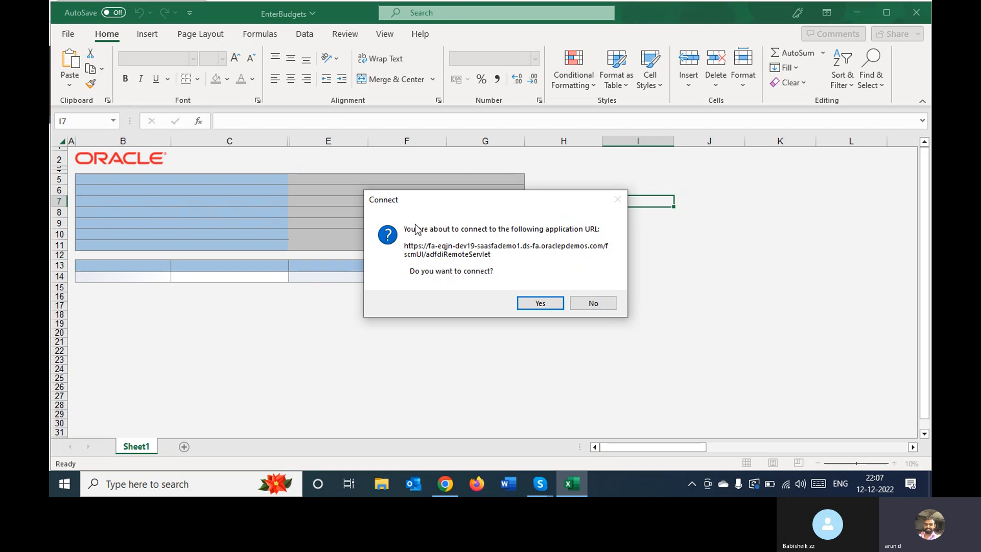
left_click(537, 302)
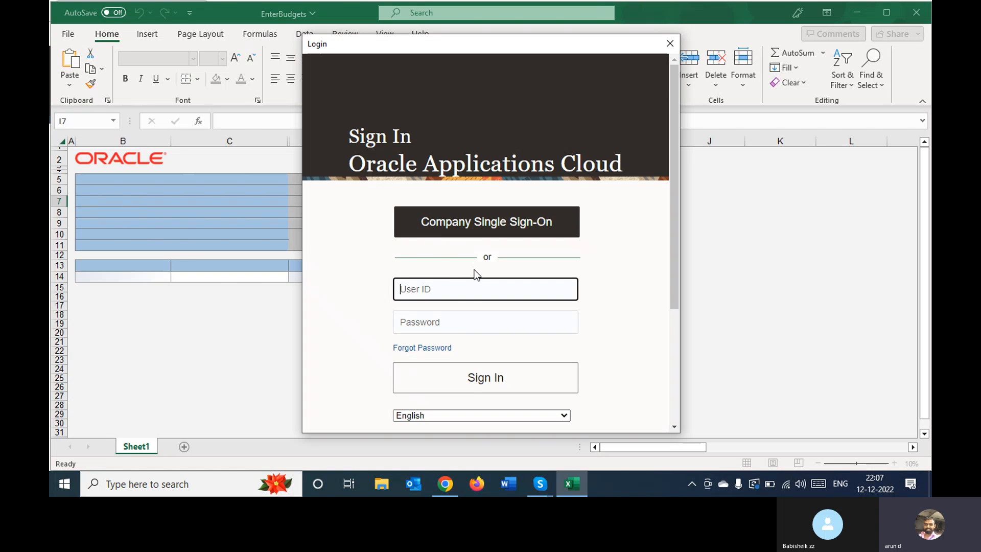
type("Bolton User")
key("Tab")
type("We")
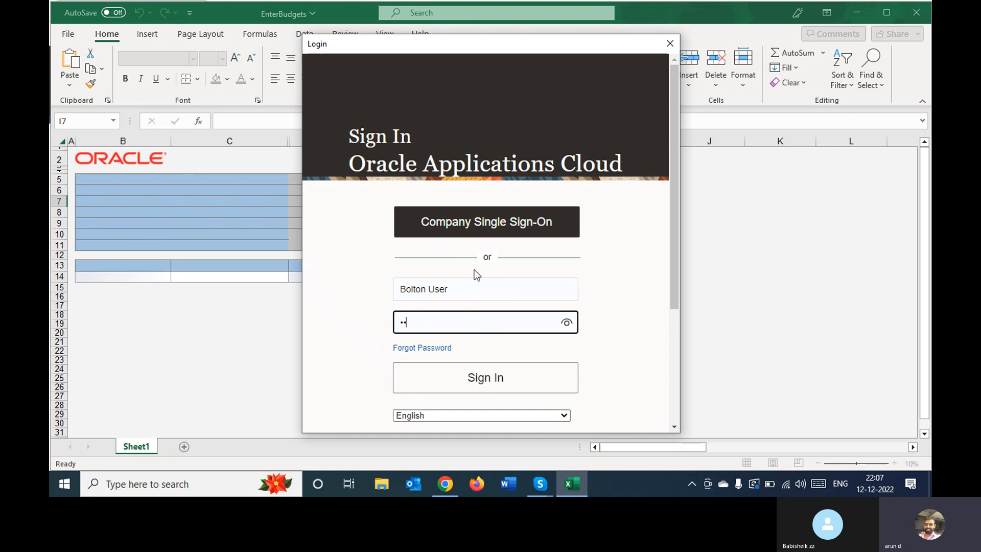
type("•••••")
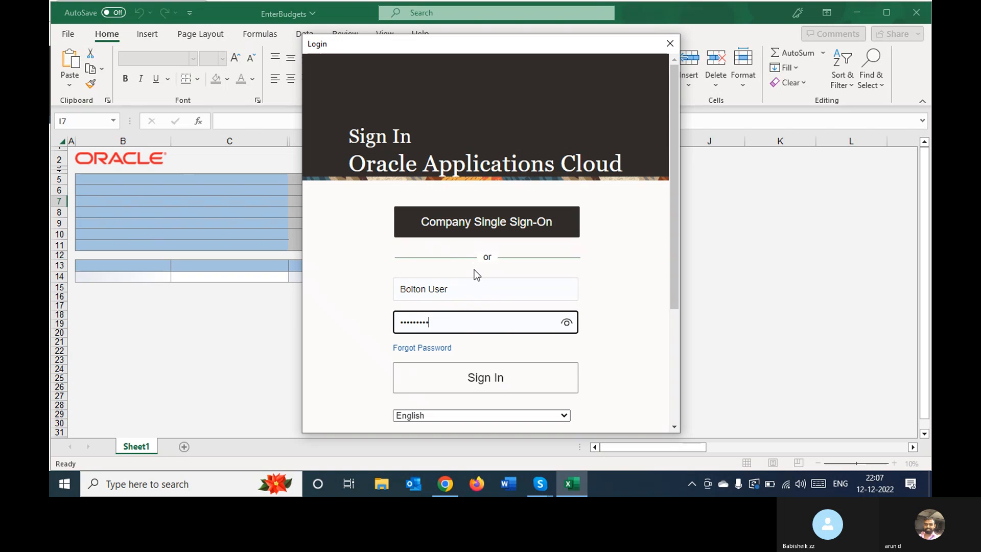
left_click(535, 381)
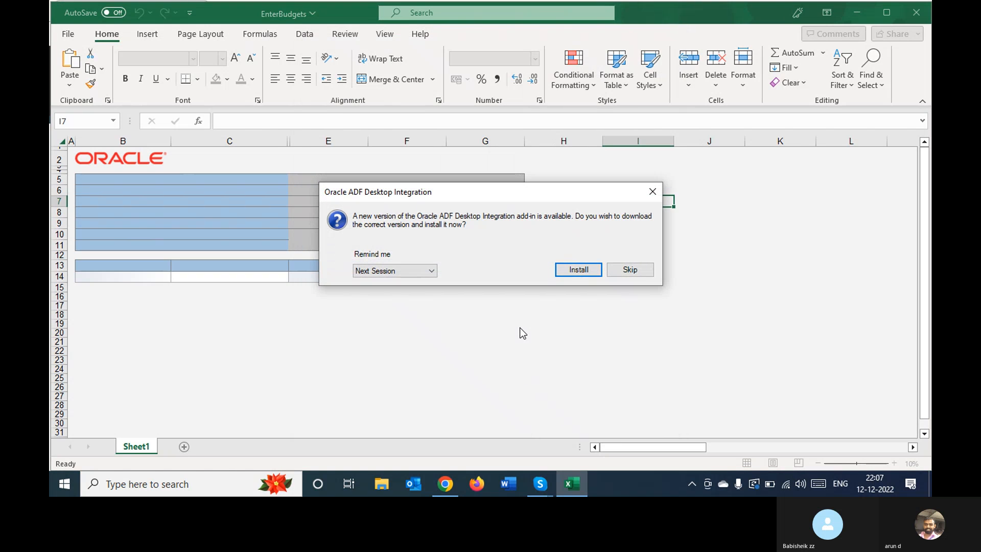
left_click(638, 270)
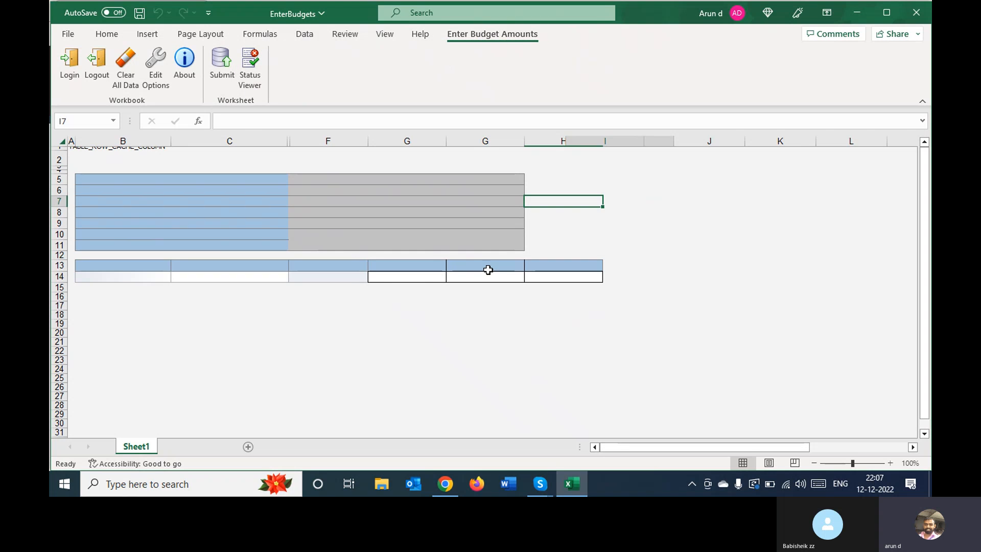
left_click(344, 304)
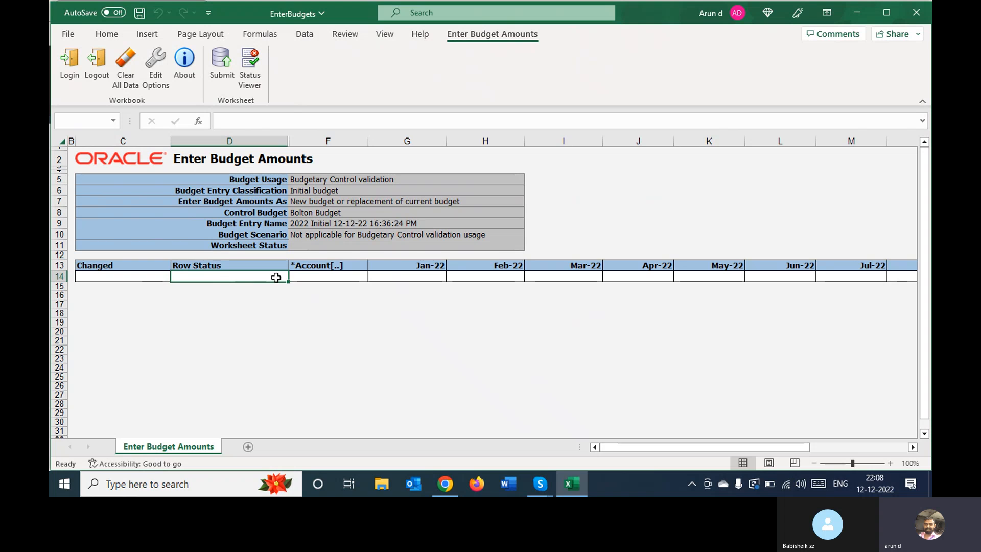
Open the account selector for the Account cell in row 14 and search account descriptions for exp
left_click(314, 278)
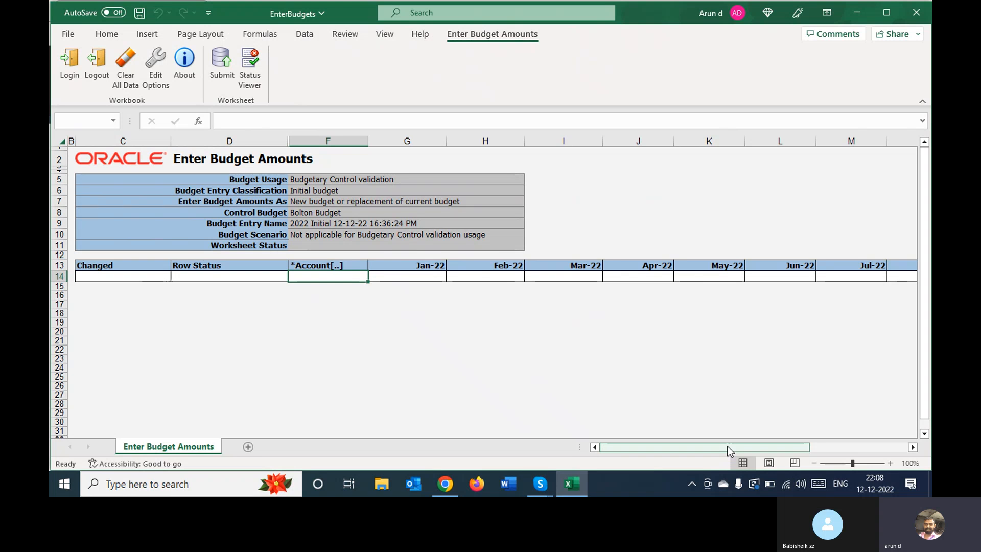
left_click_drag(729, 446, 602, 420)
left_click(337, 276)
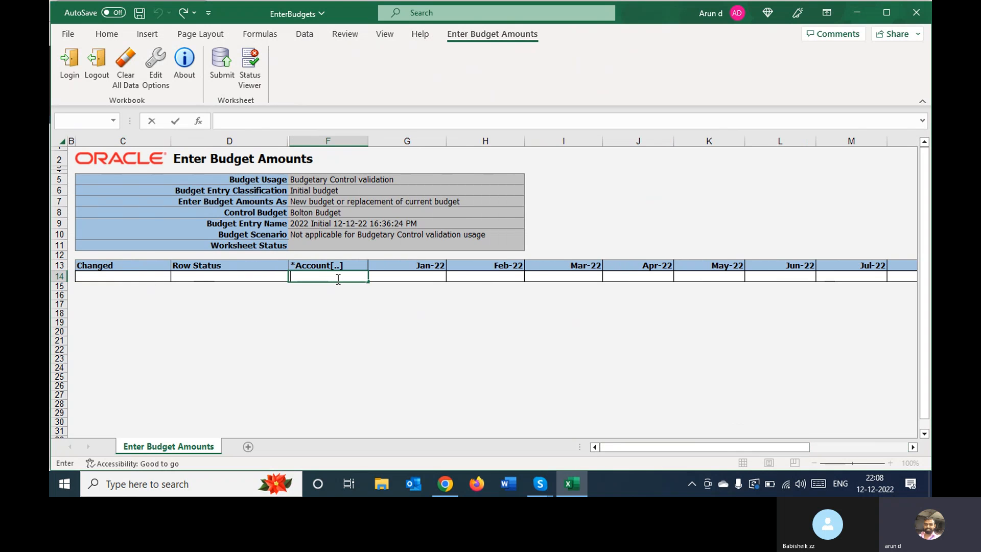
left_click(339, 324)
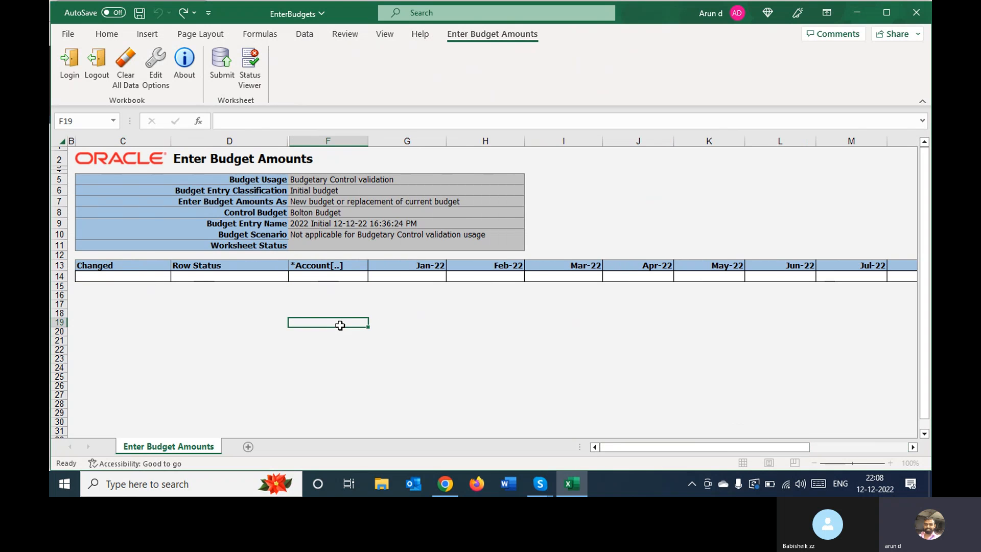
double_click(323, 277)
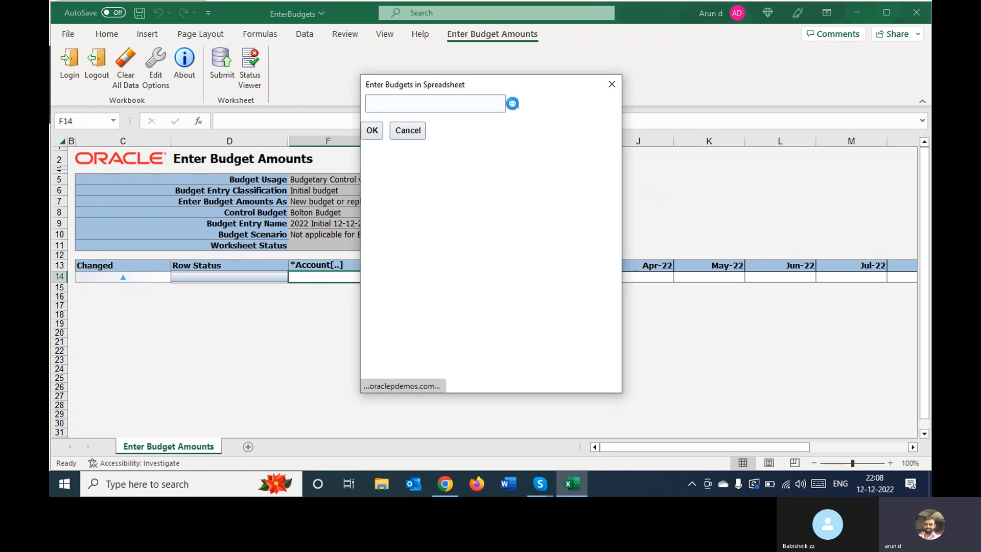
left_click(514, 103)
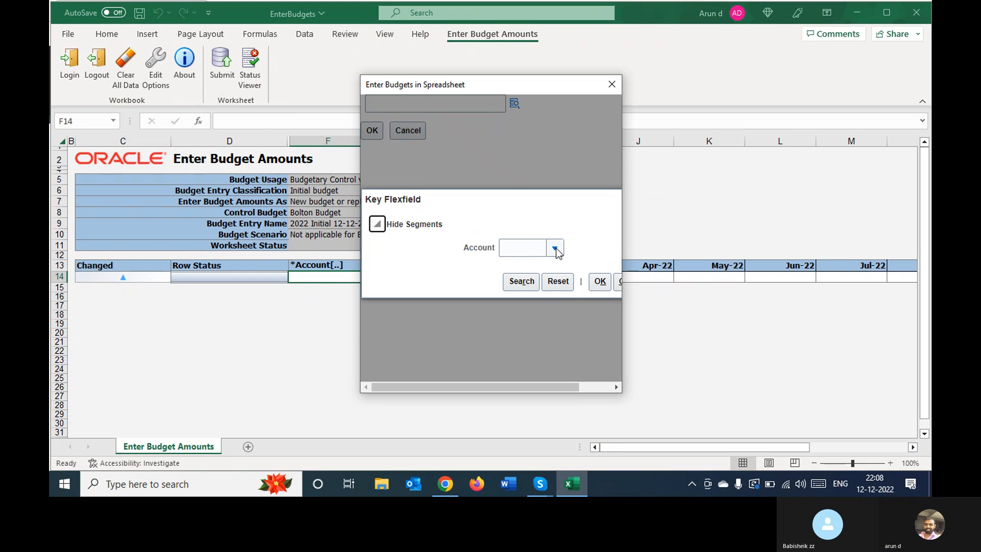
left_click(554, 247)
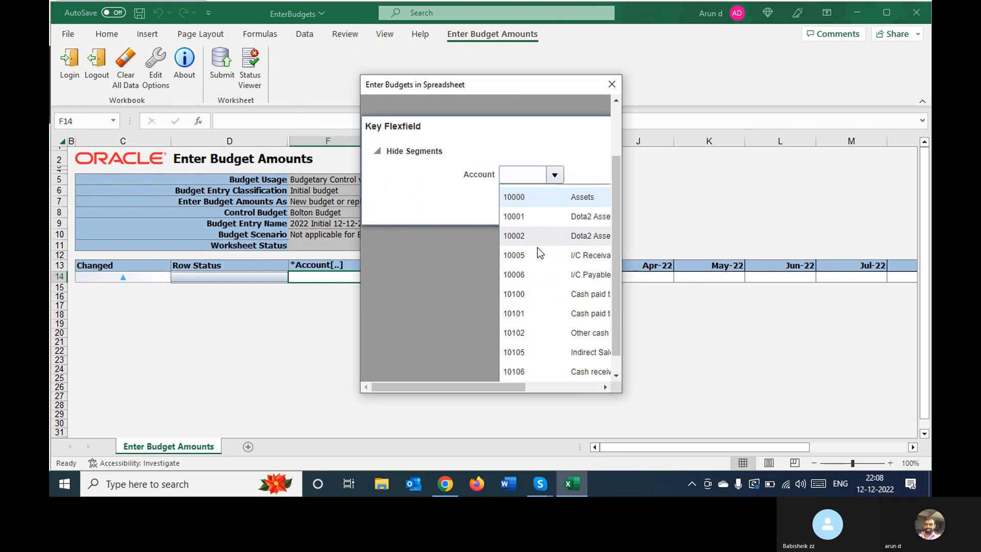
left_click_drag(617, 292, 617, 350)
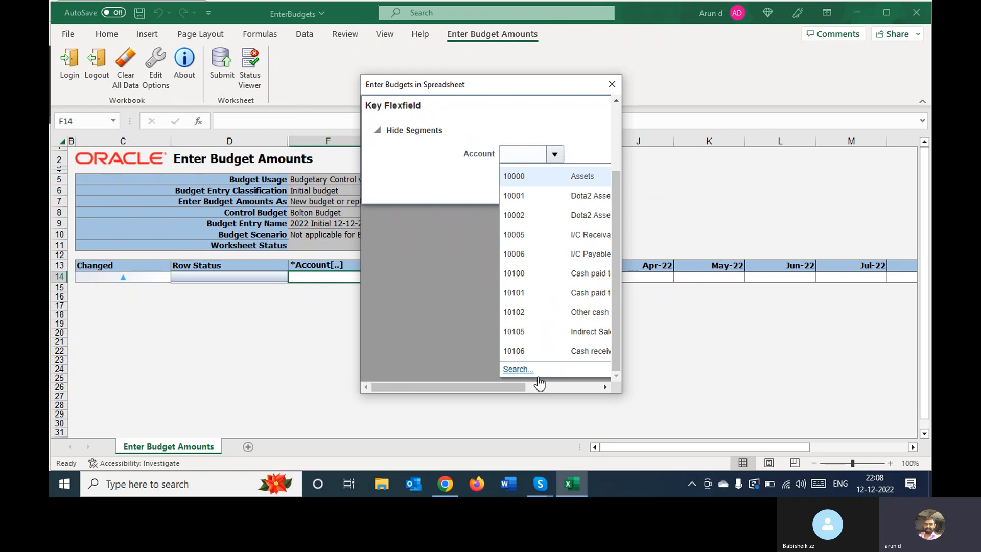
left_click(518, 368)
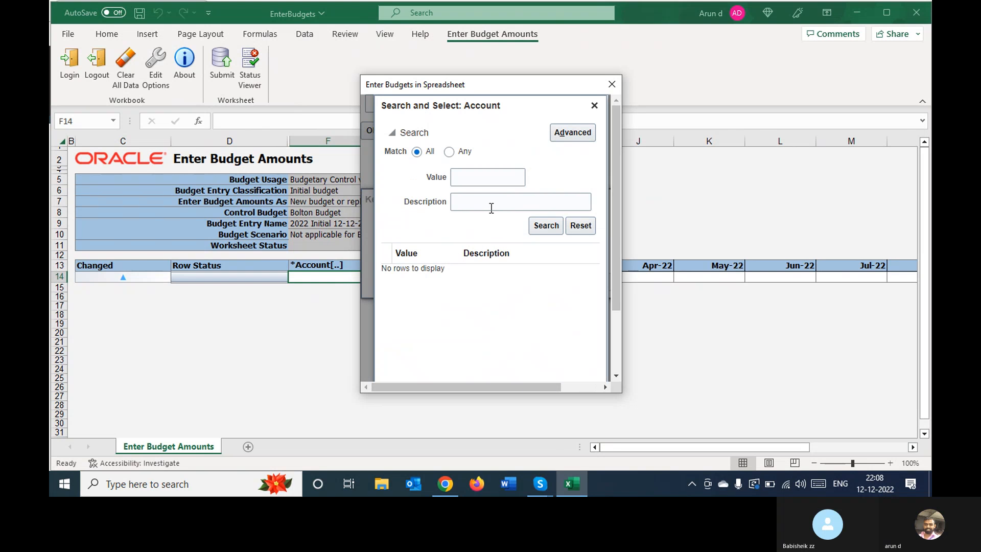
left_click(489, 205)
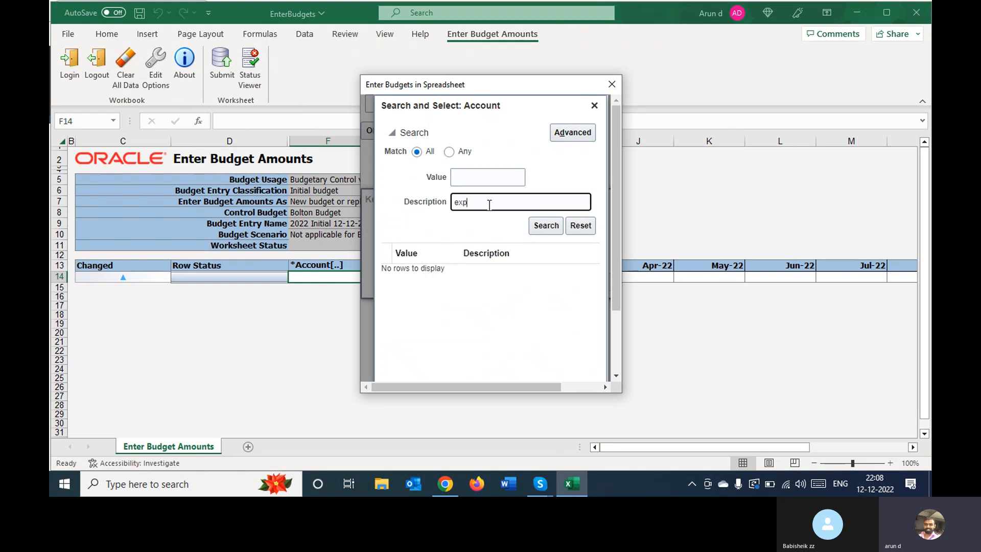
key("Return")
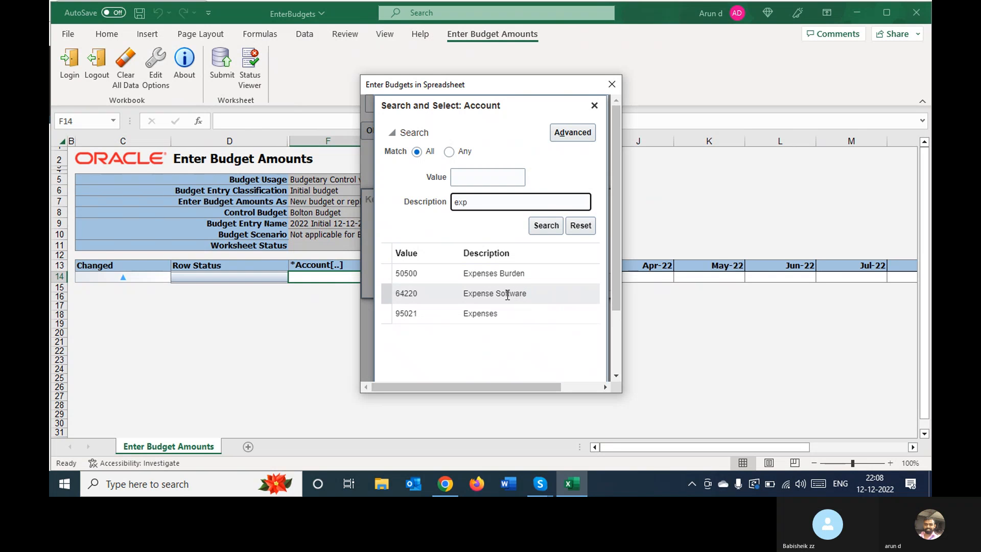
Try to assign account 95021 Expenses to the Account cell in row 14
left_click(479, 315)
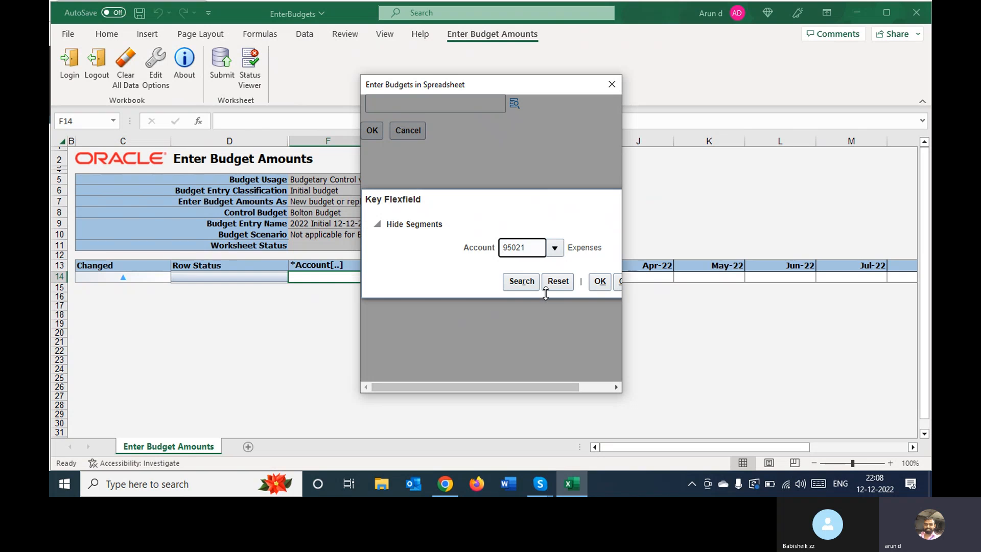
left_click(599, 281)
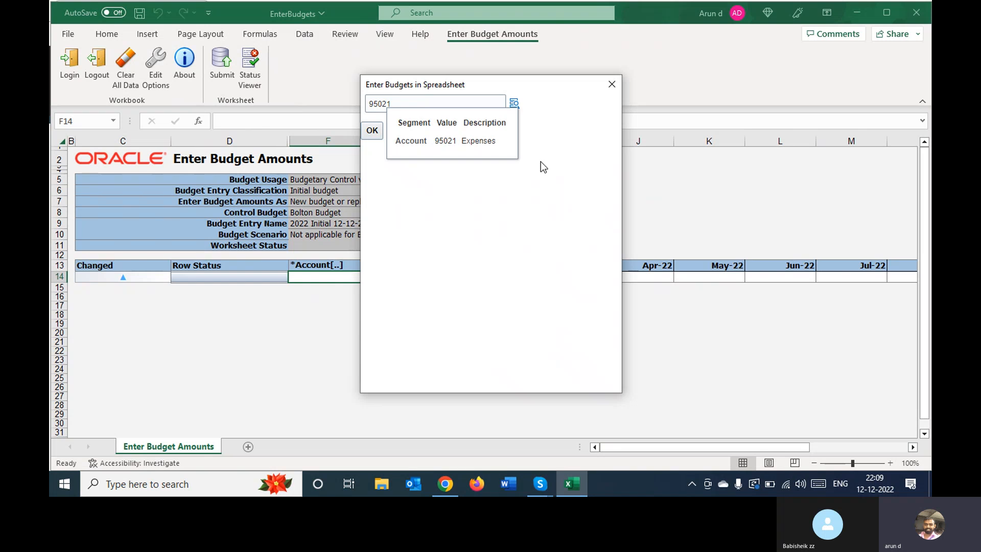
left_click(412, 148)
left_click(371, 131)
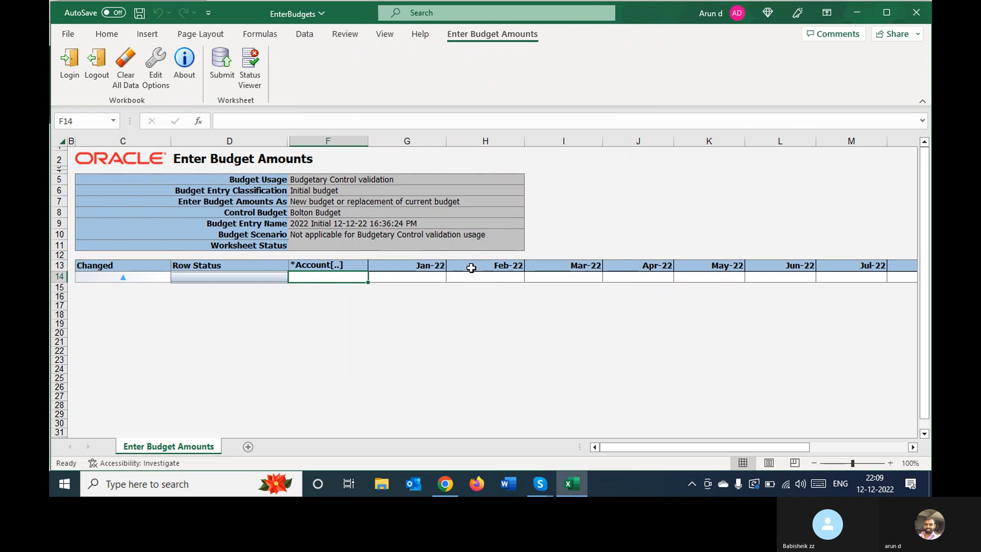
Enter a budget amount of 10,000 for Jan-22 in row 14
left_click(429, 278)
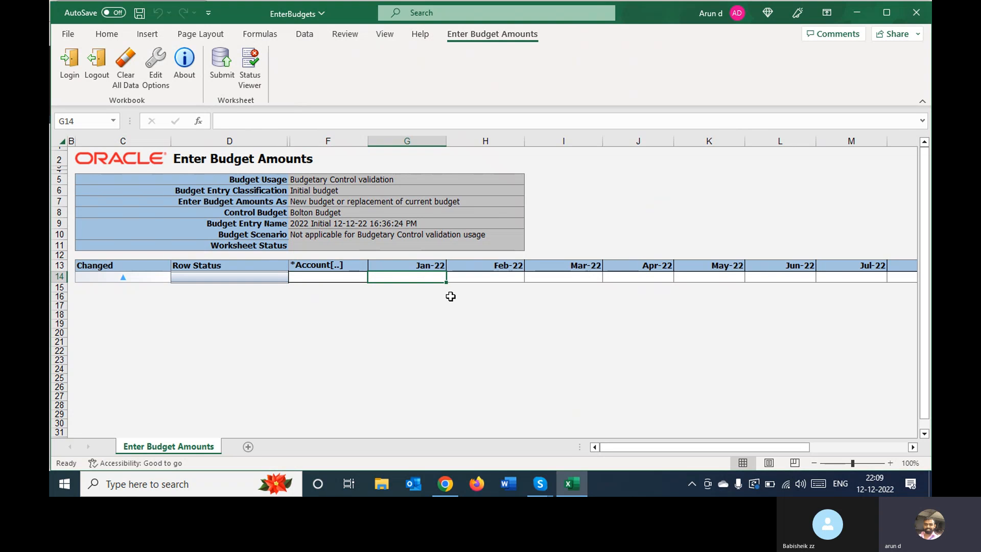
type("10,")
type("000")
key("Return")
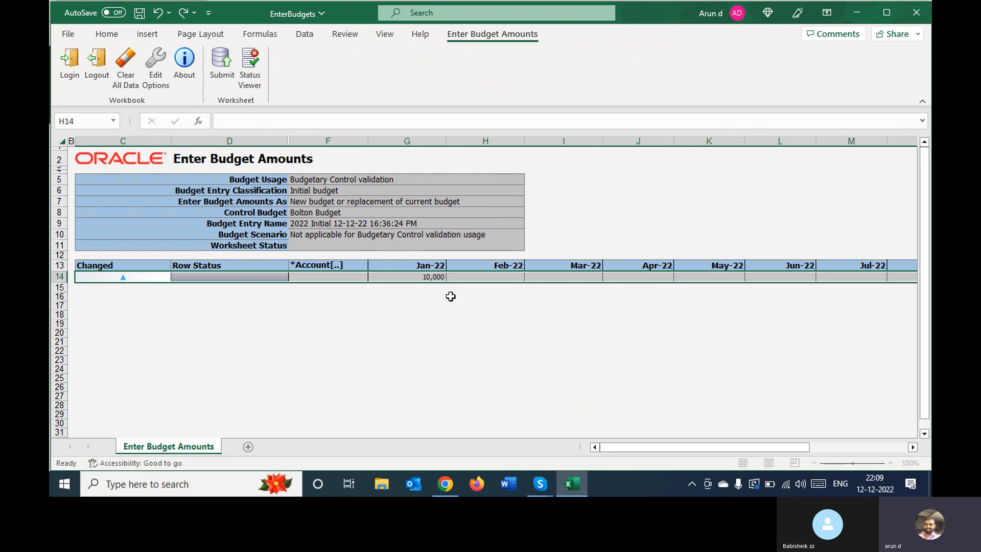
Copy the Jan-22 amount of 10,000 to Feb-22 through Dec-22 in the same row
left_click(496, 296)
left_click(493, 283)
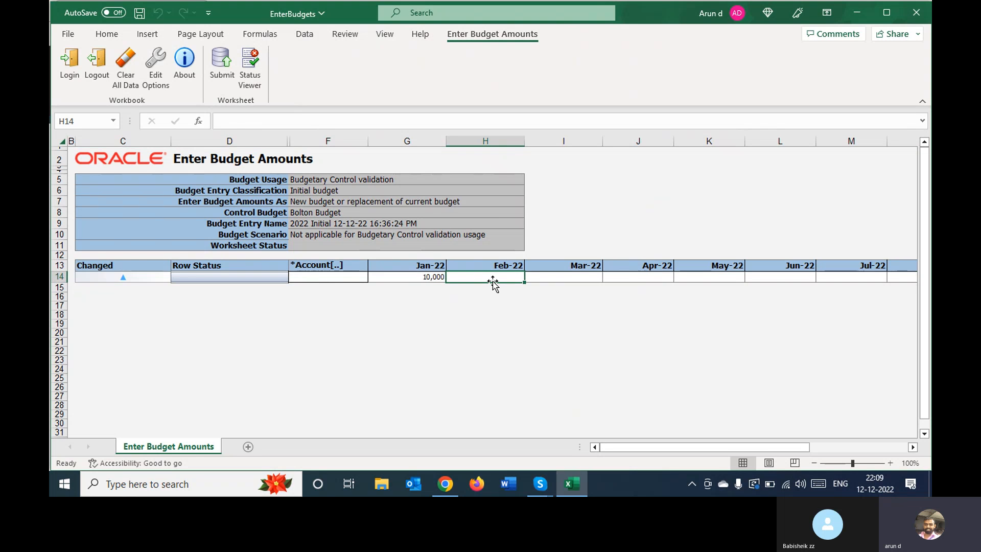
key("Left")
key("ctrl+c")
key("Right")
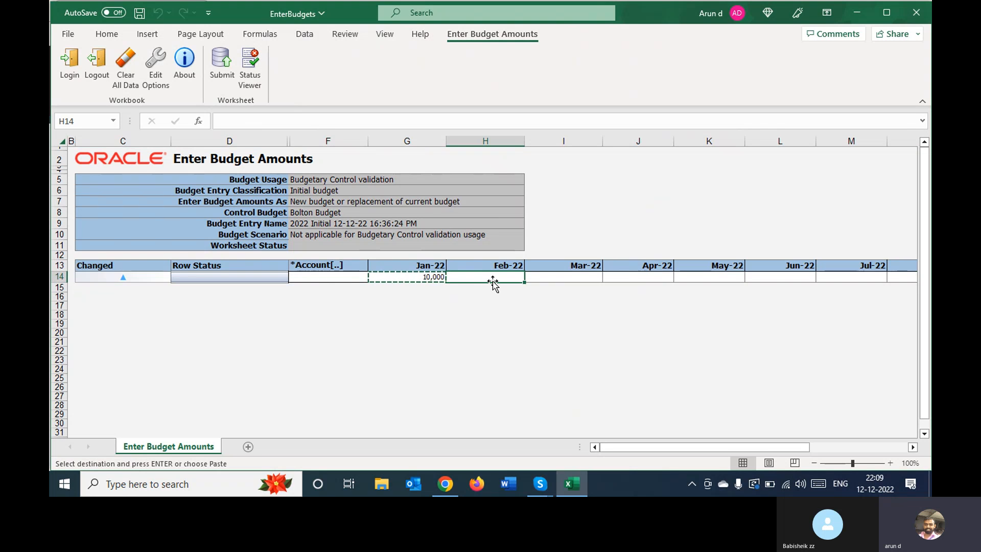
key("shift+Right")
key("shift+Right")
key("shift+Right")
key("shift+Right")
key("shift+Right")
key("shift+Right")
key("shift+Right")
key("shift+Right")
key("shift+Right")
key("shift+Right")
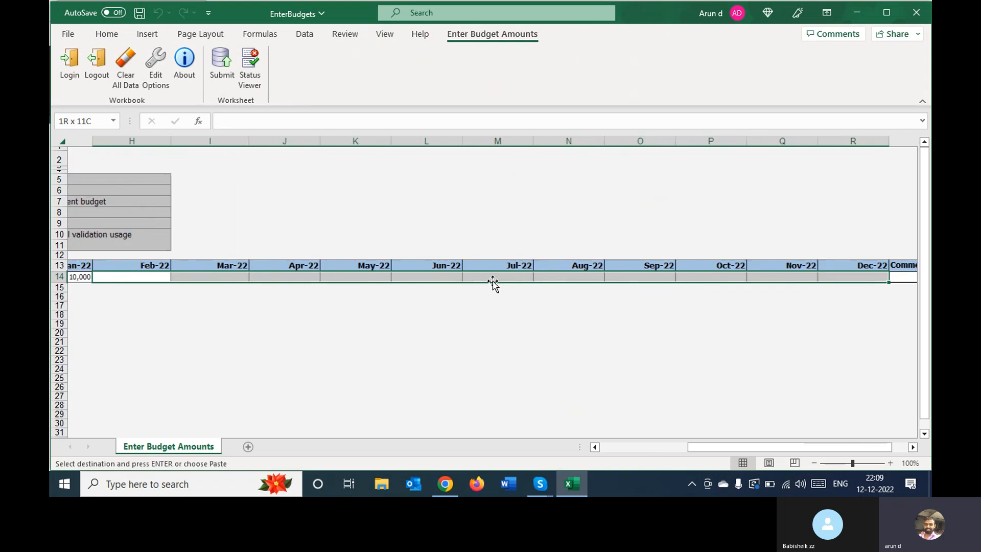
key("Return")
Open the account selector for the Account cell in row 14 and search account descriptions for expen
key("Home")
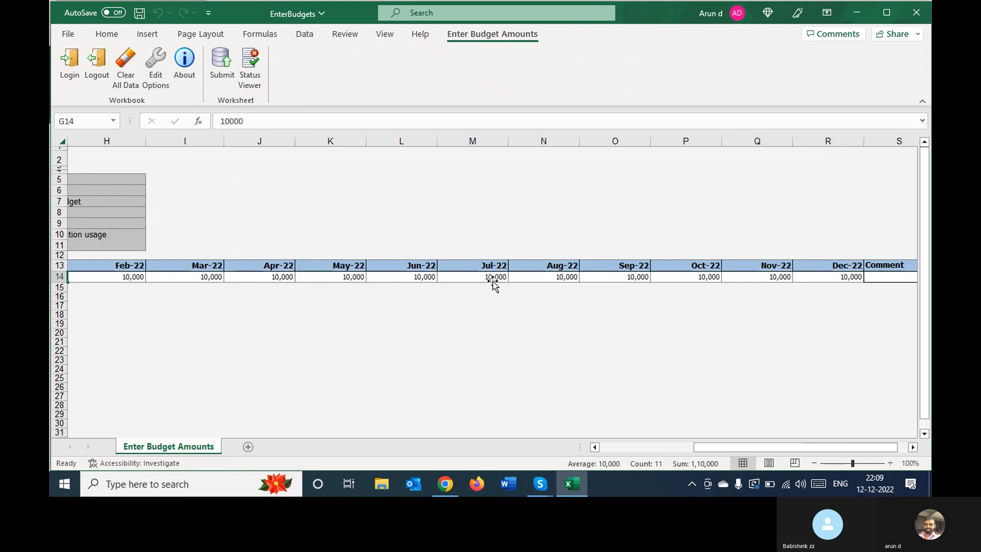
key("Right")
key("Right")
key("Right")
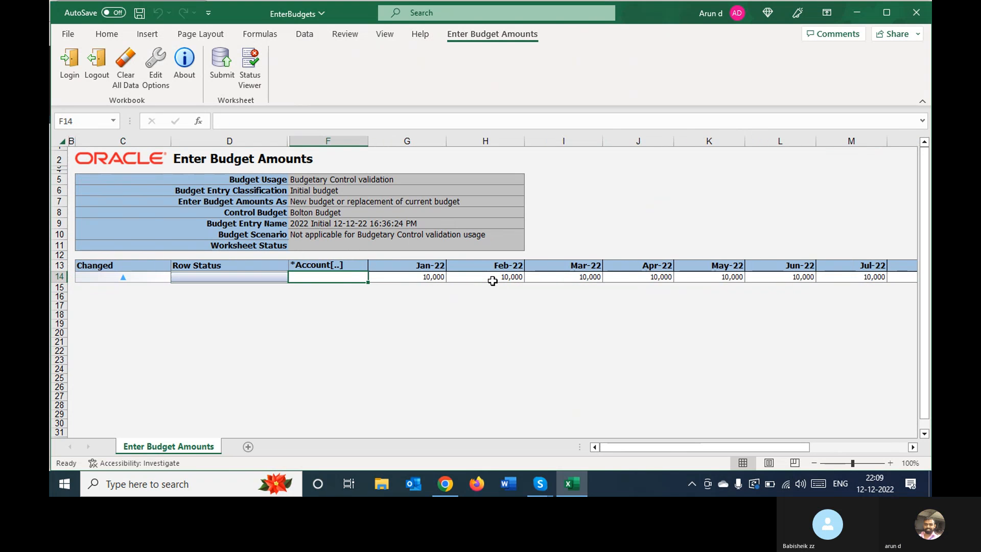
double_click(344, 279)
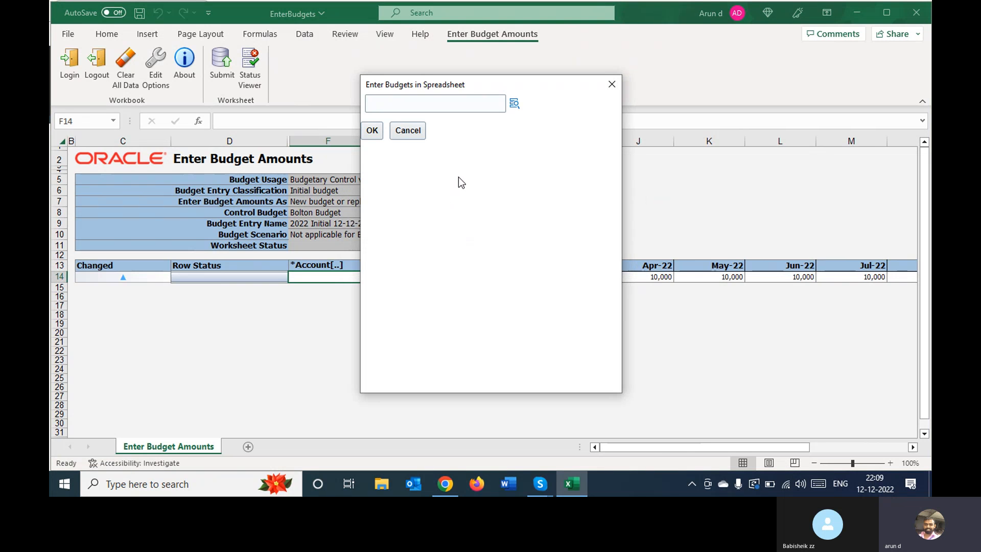
left_click(515, 105)
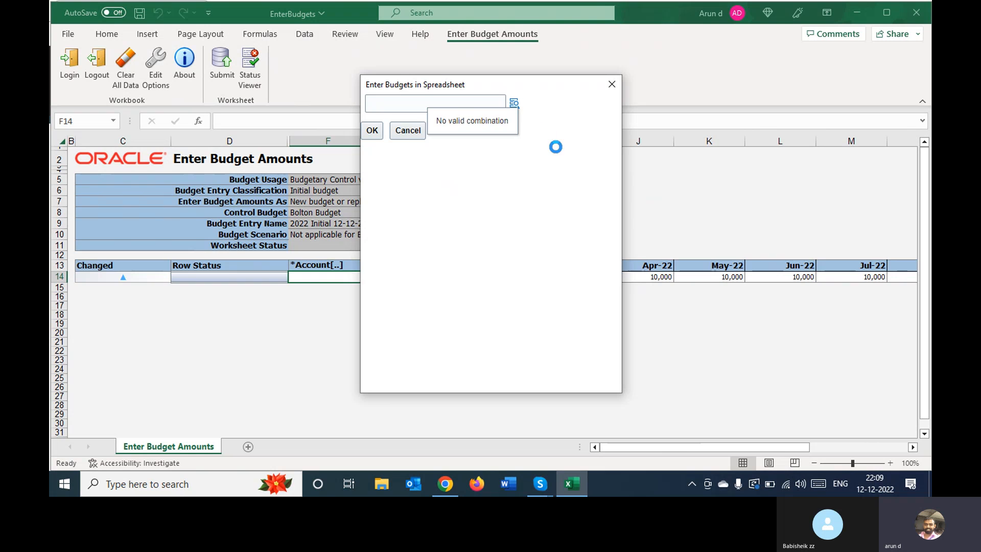
left_click(554, 248)
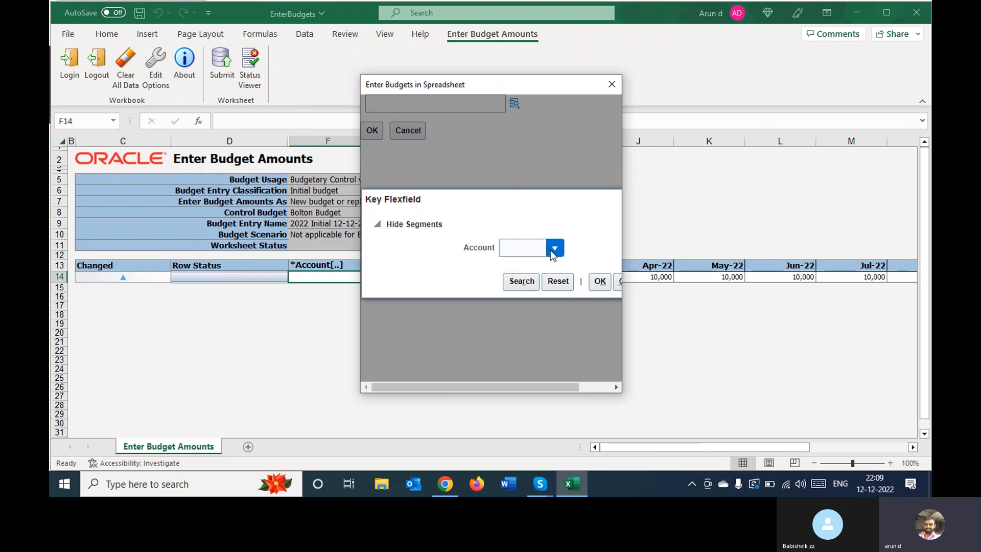
left_click(617, 369)
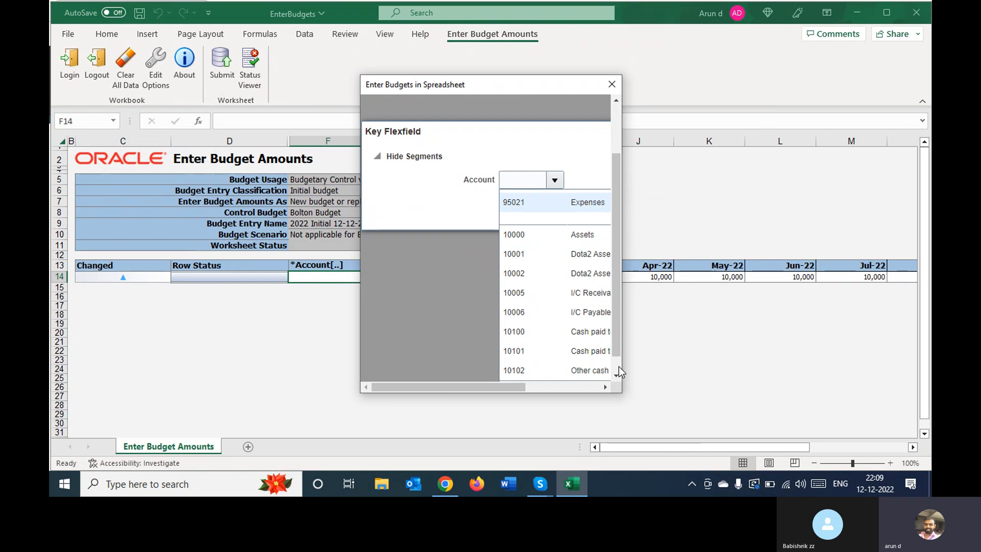
left_click(529, 368)
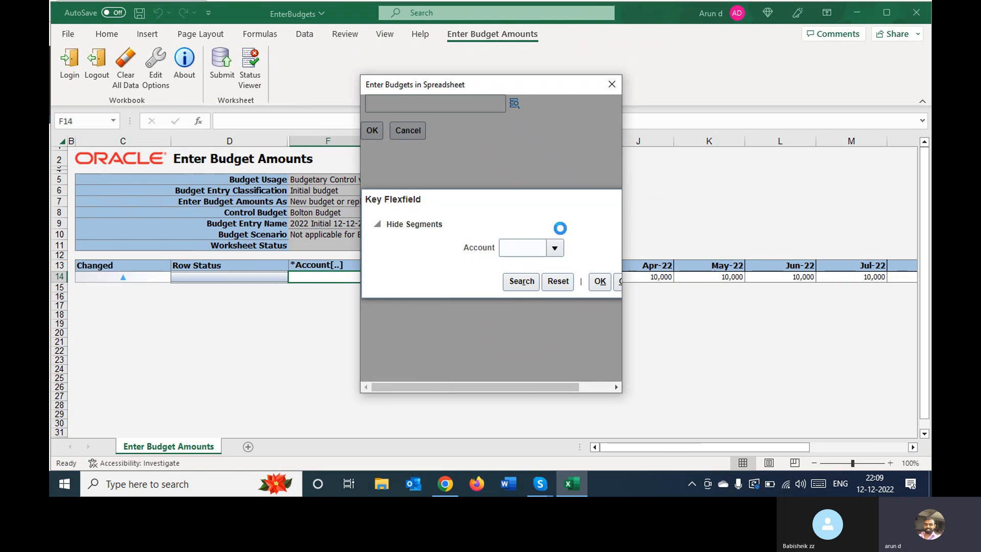
left_click(499, 203)
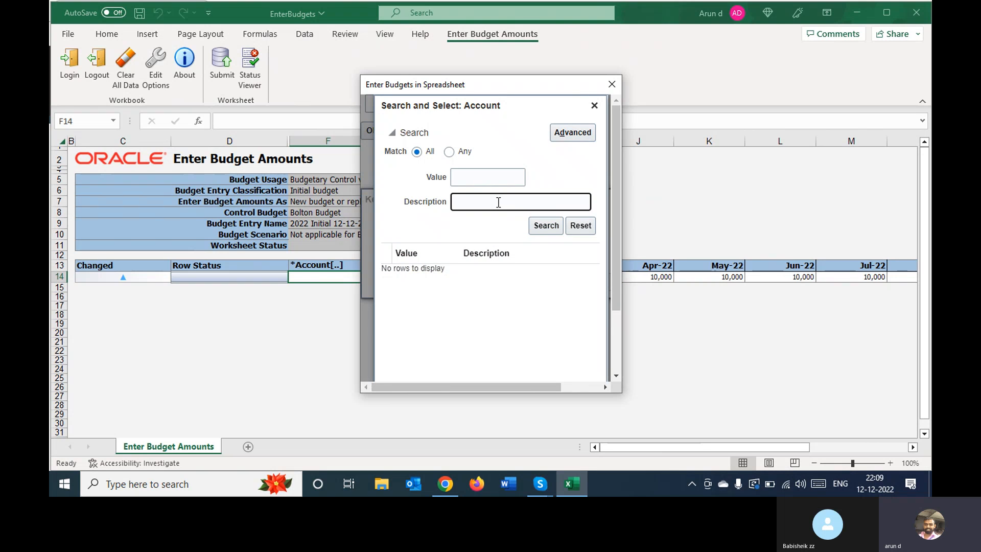
type("expen")
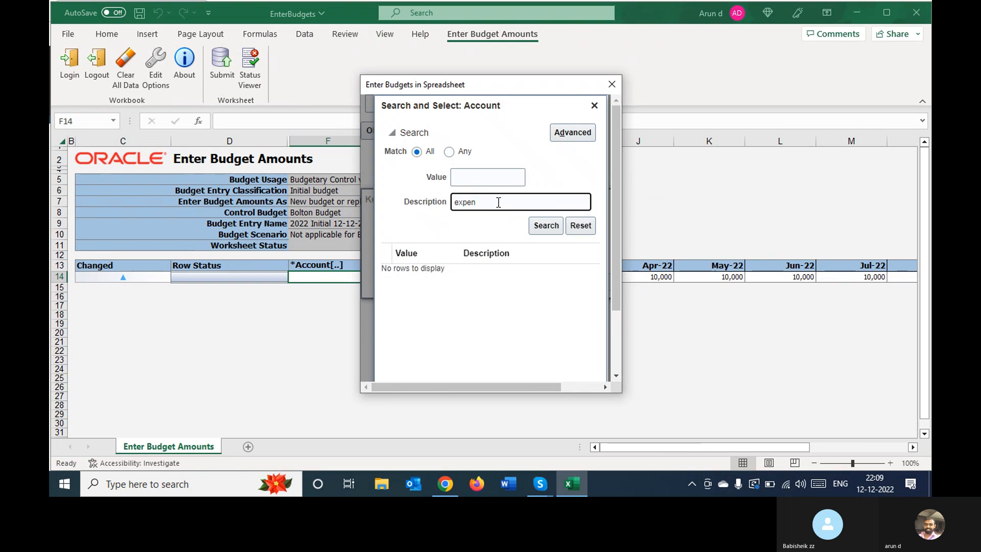
key("Return")
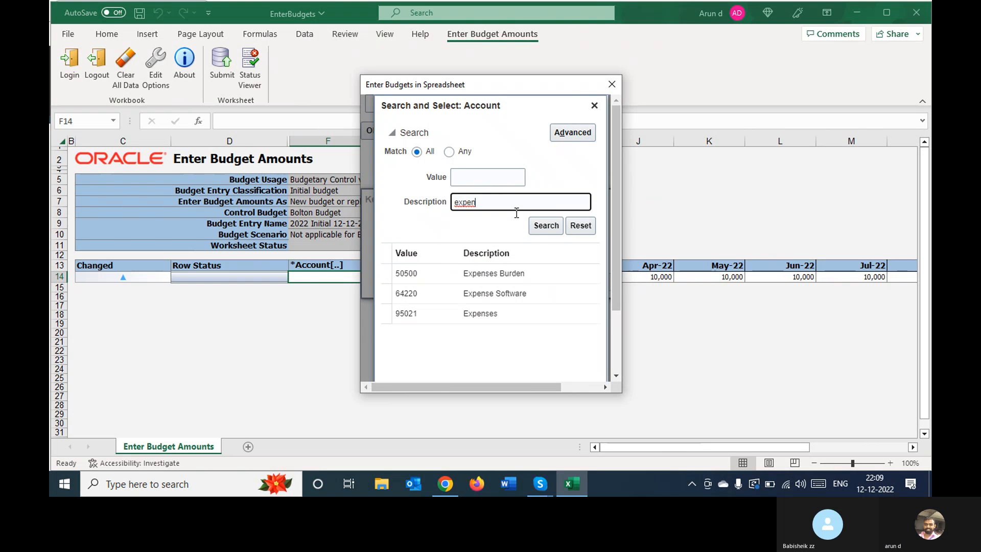
Choose account 95021 Expenses from the search results and try to assign it to row 14
left_click(469, 312)
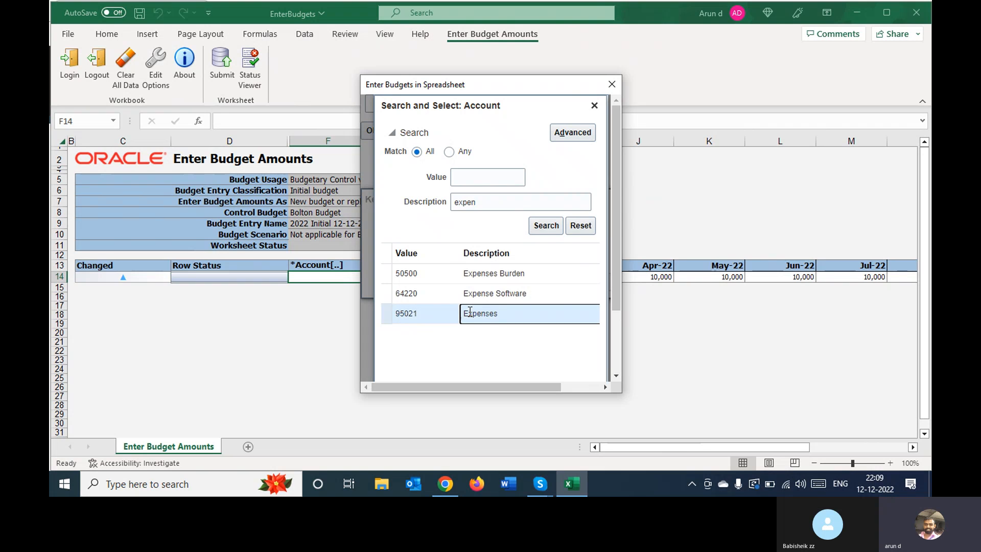
double_click(469, 312)
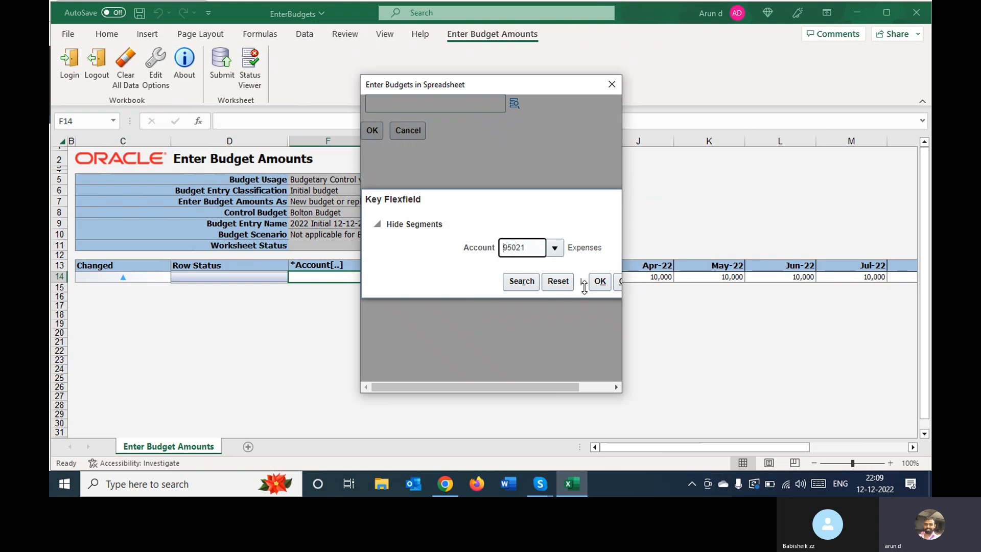
left_click(598, 281)
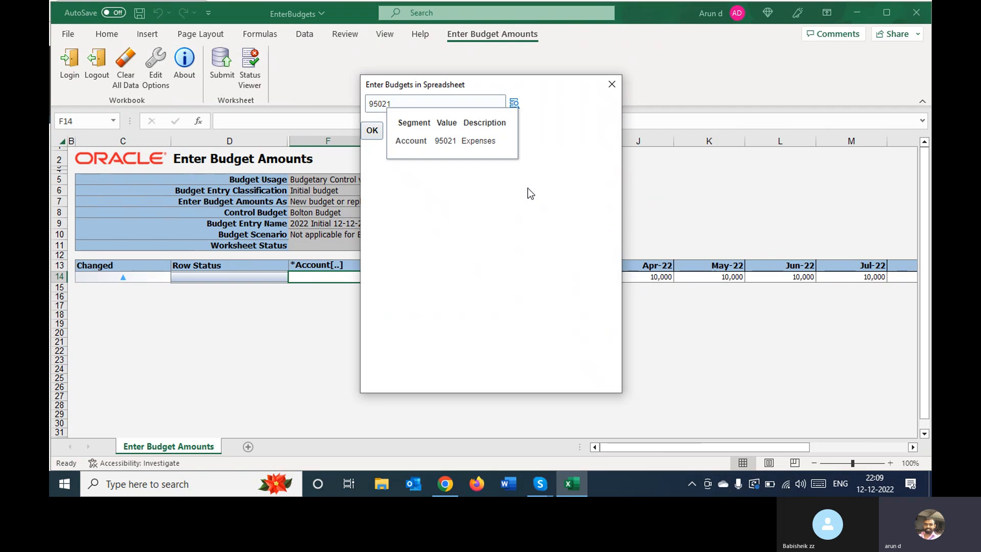
left_click(372, 130)
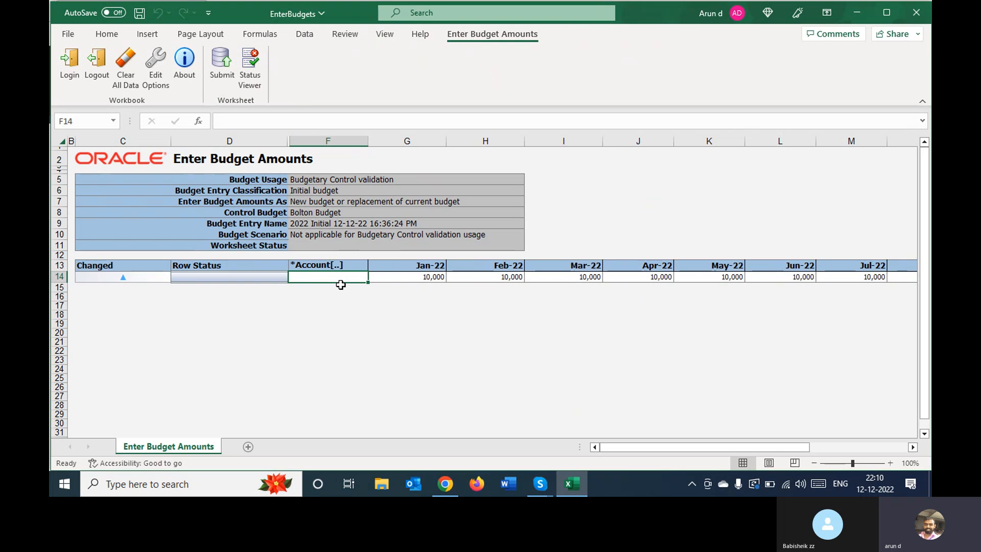
Enter 95021 directly in the Account cell of row 14
type("95021")
key("Tab")
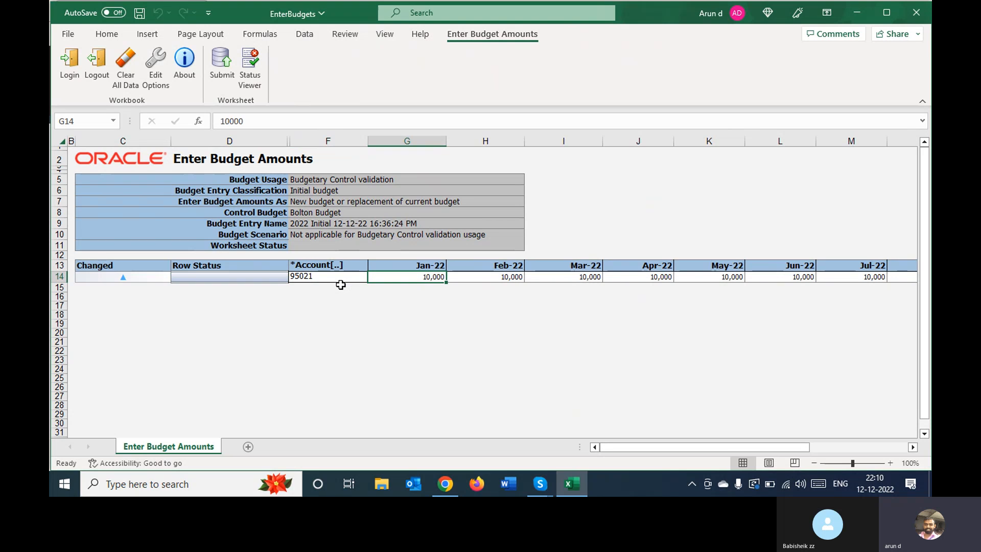
key("Tab")
key("Left")
key("Left")
key("Left")
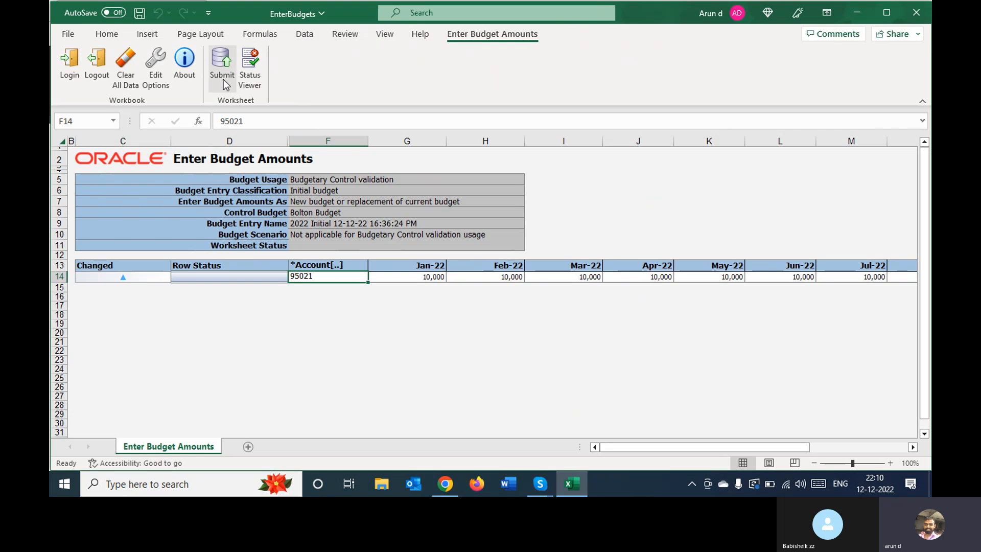
Try to submit the budget worksheet, continuing to upload subsequent rows on failure and without downloading all rows
left_click(222, 60)
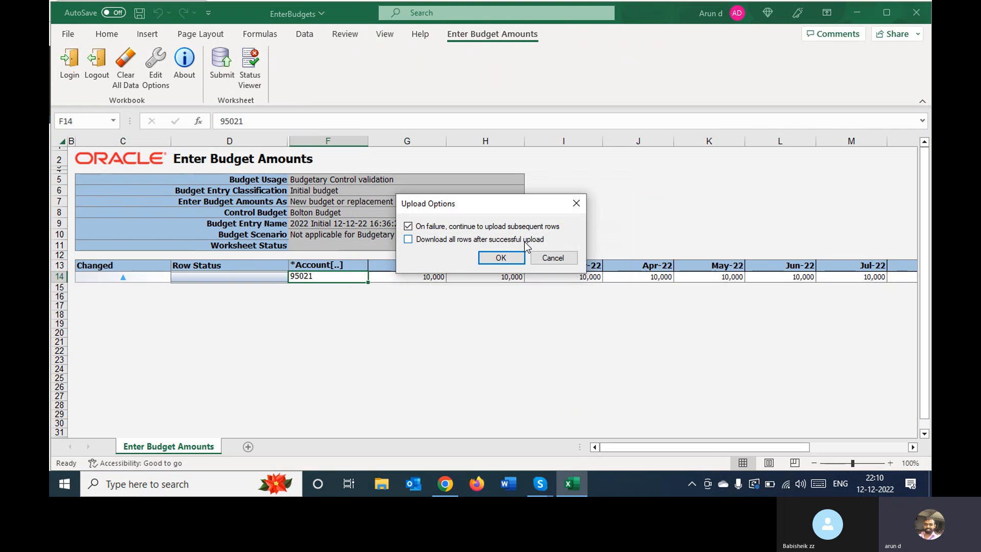
left_click(508, 255)
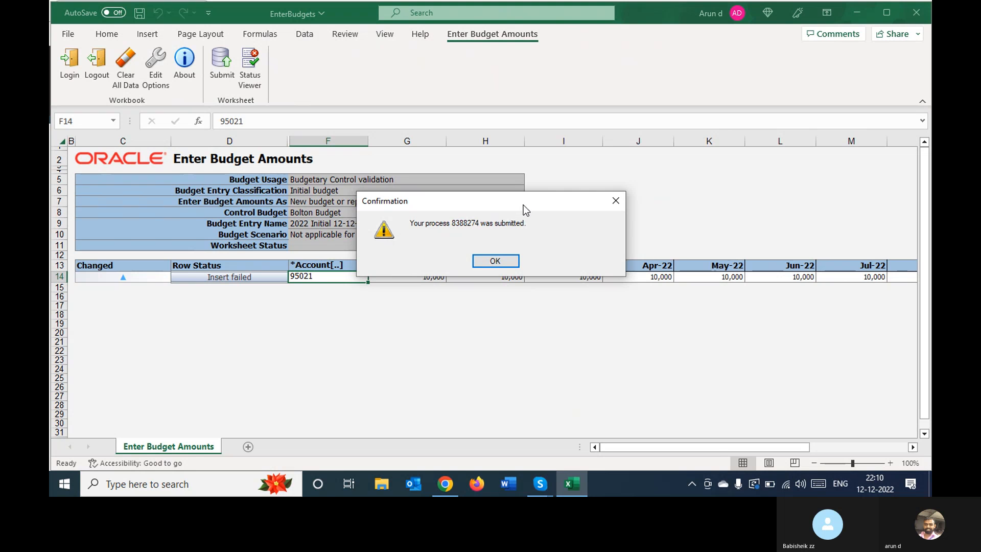
left_click(495, 261)
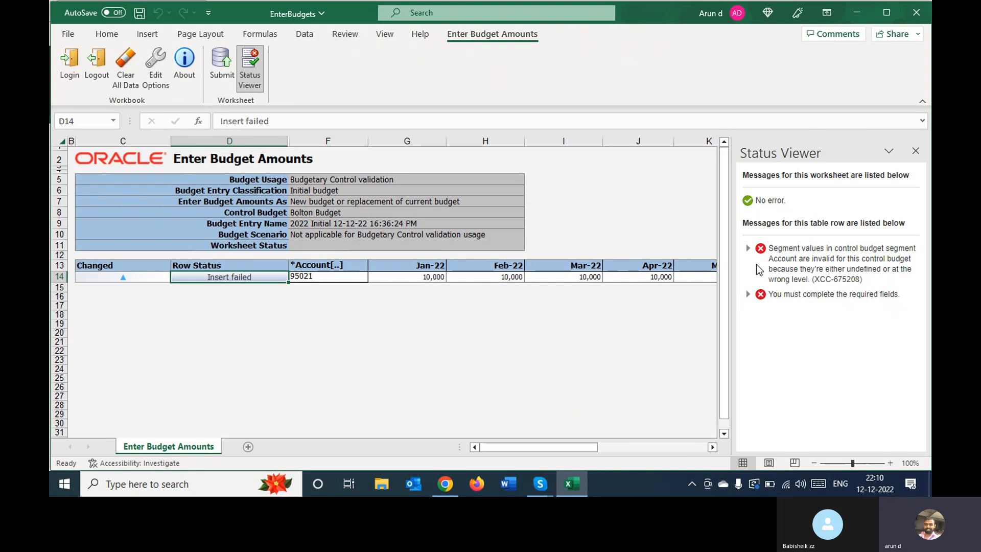
Examine the status messages for row 14 and close the Status Viewer
left_click_drag(778, 249, 899, 294)
left_click(617, 317)
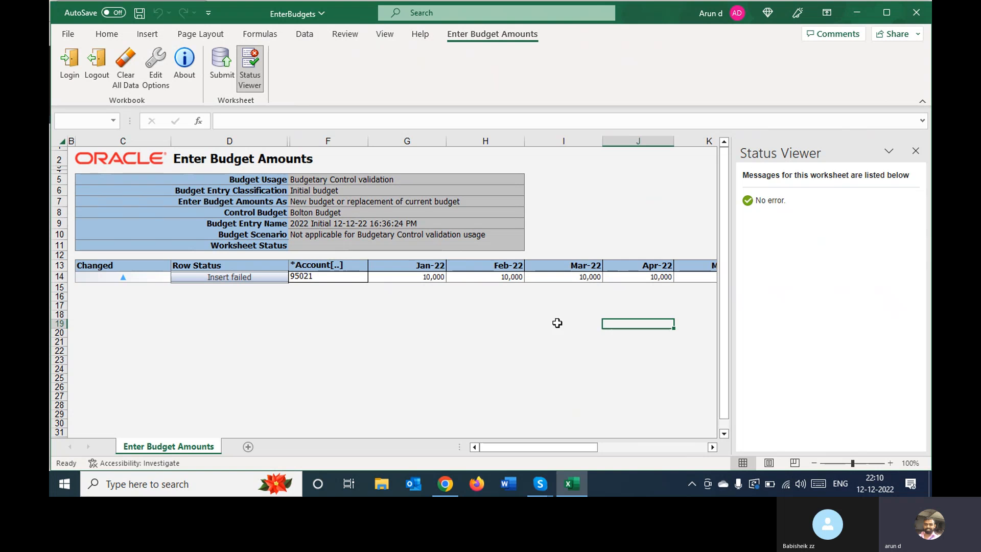
left_click(326, 278)
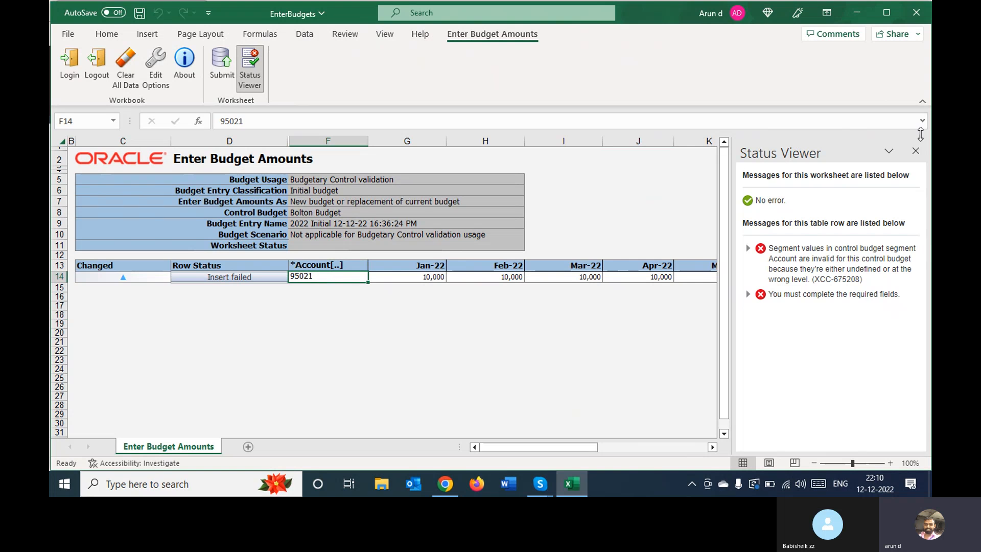
left_click(915, 151)
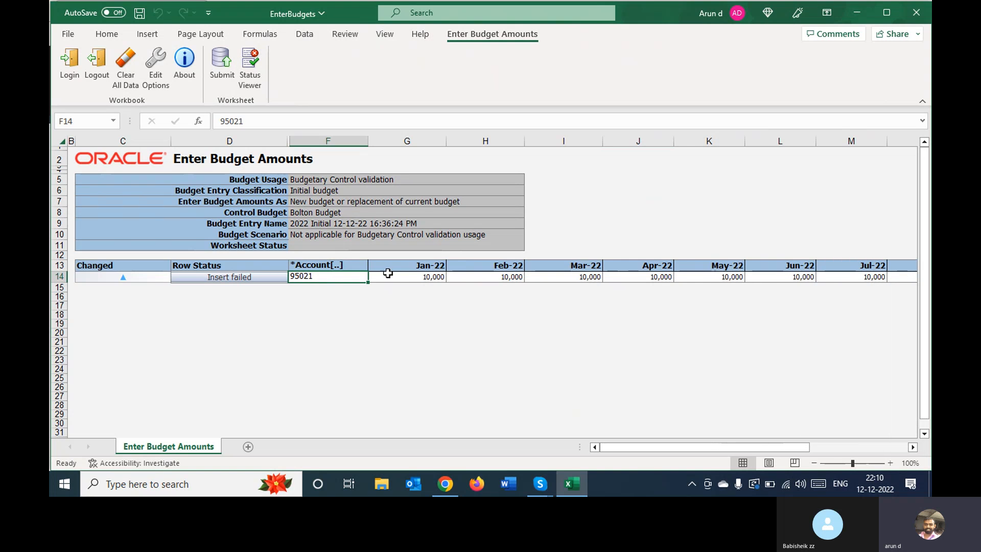
Try to open the account selector for the filled Account cell and check the row's status messages
double_click(324, 276)
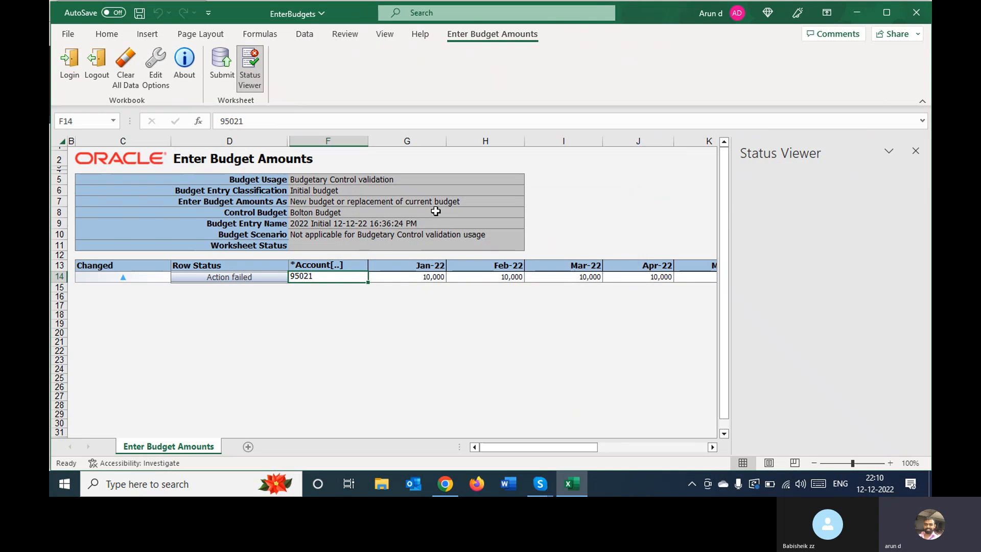
left_click(473, 321)
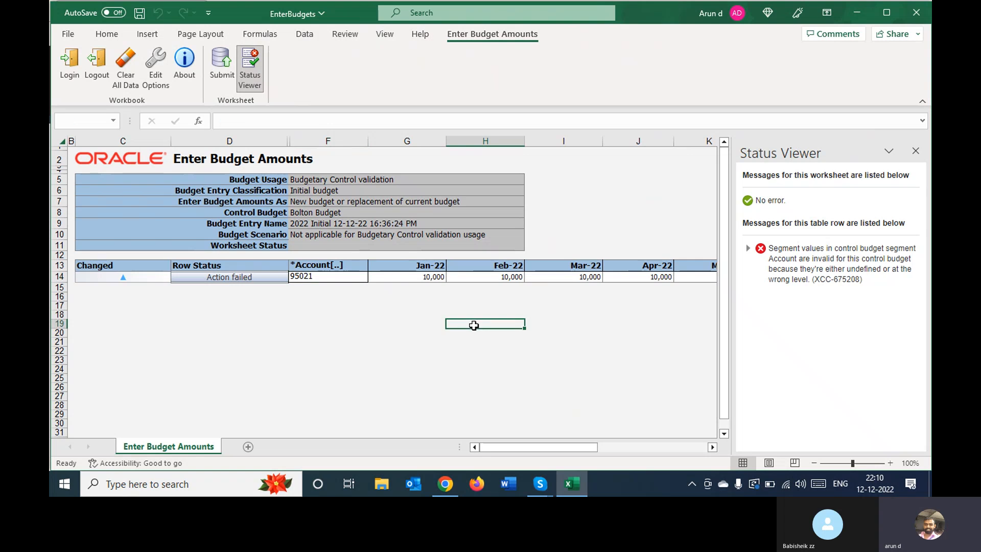
left_click(241, 281)
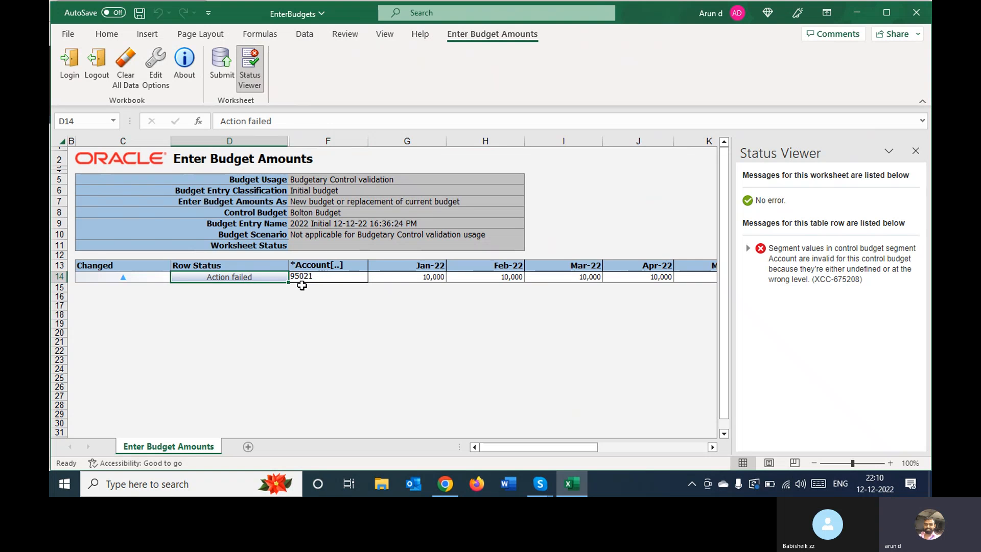
Clear the Account cell in row 14 and try to assign account 95021 through the account dialog
left_click(336, 277)
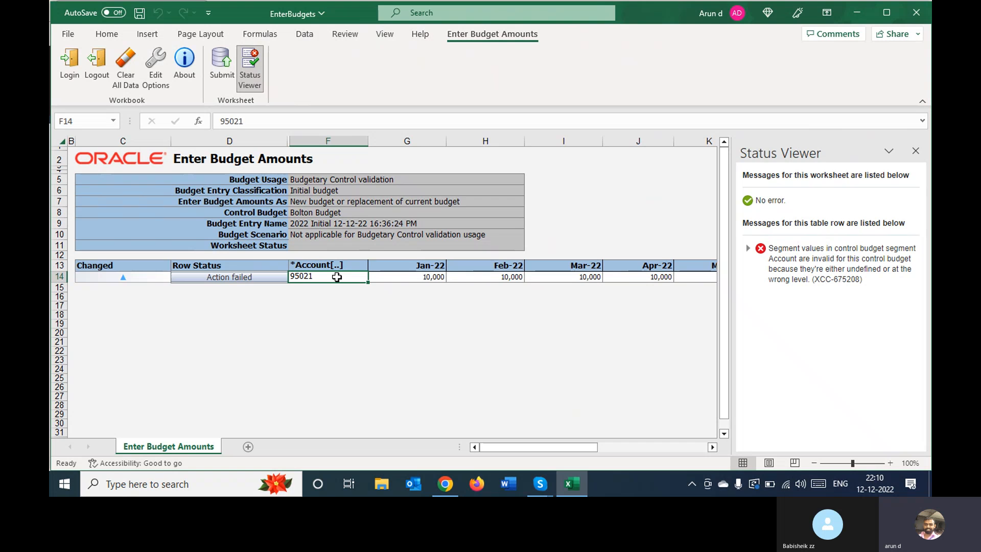
key("Delete")
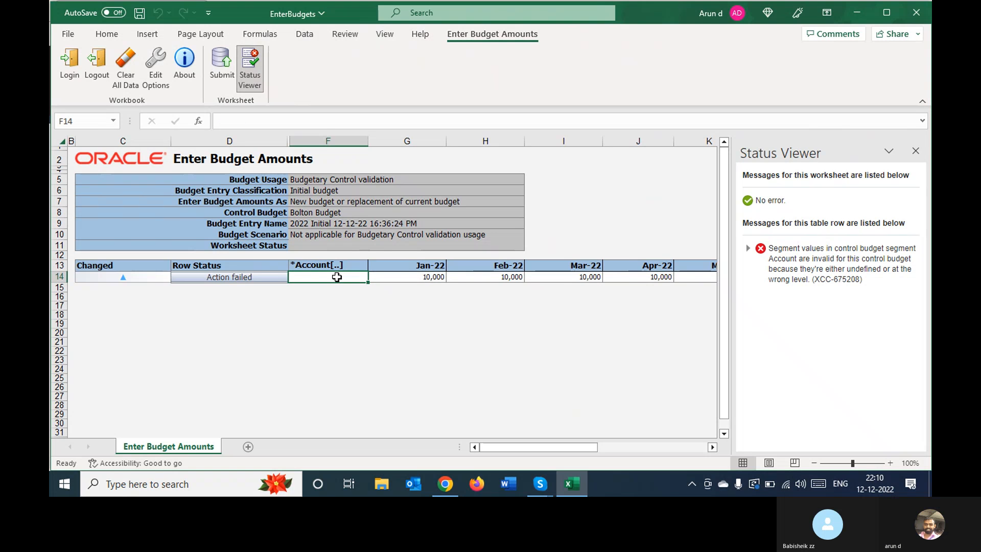
double_click(336, 277)
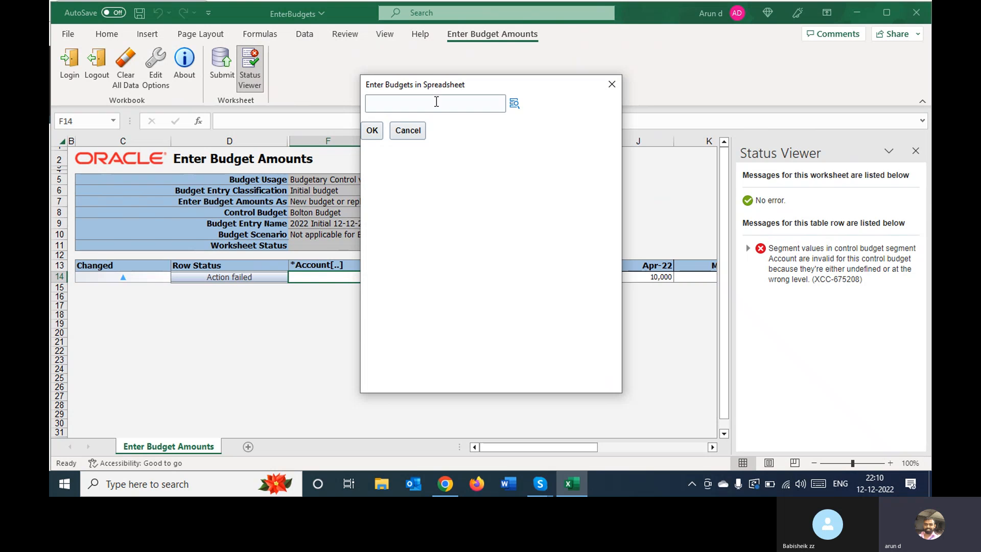
left_click(436, 102)
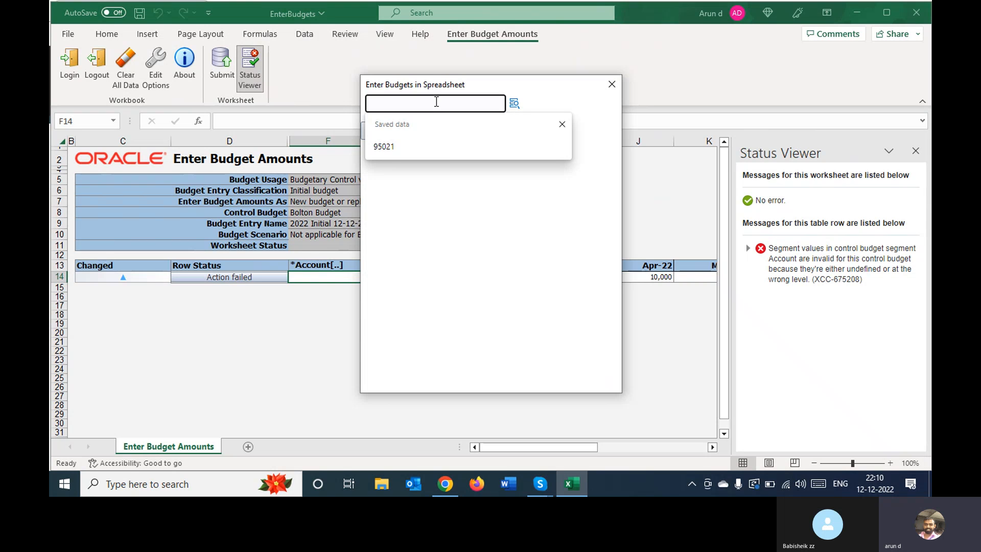
type("95021")
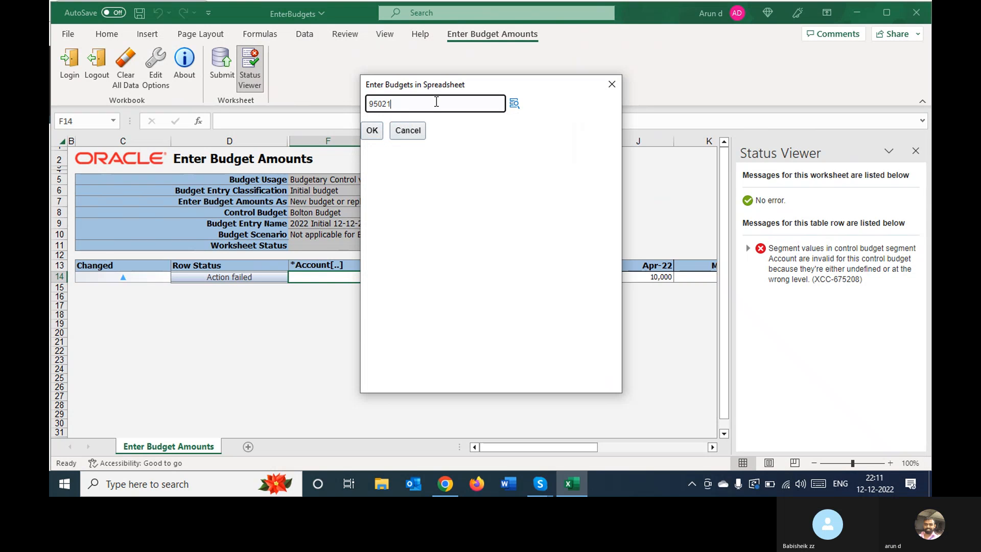
left_click(371, 135)
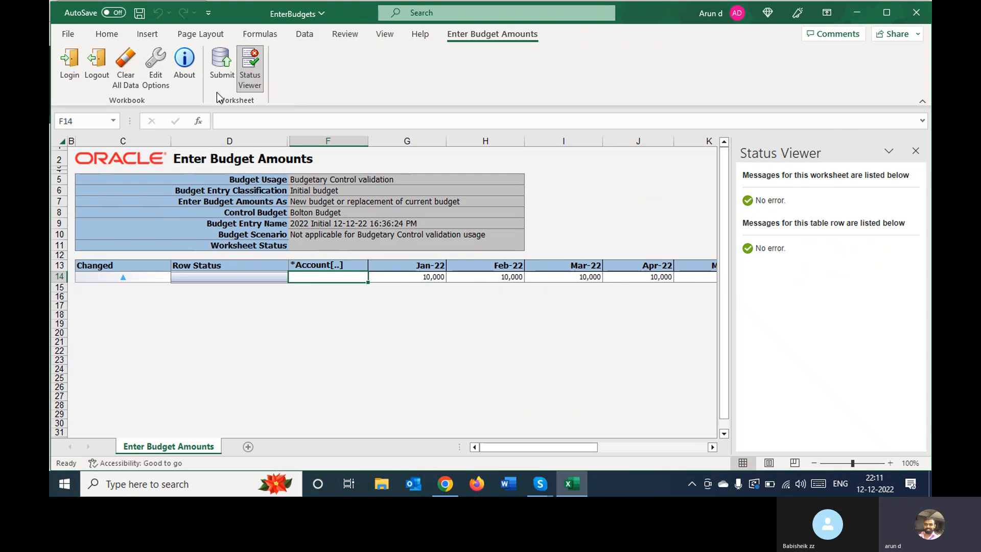
Try to submit the budget worksheet again with the same upload options
left_click(220, 65)
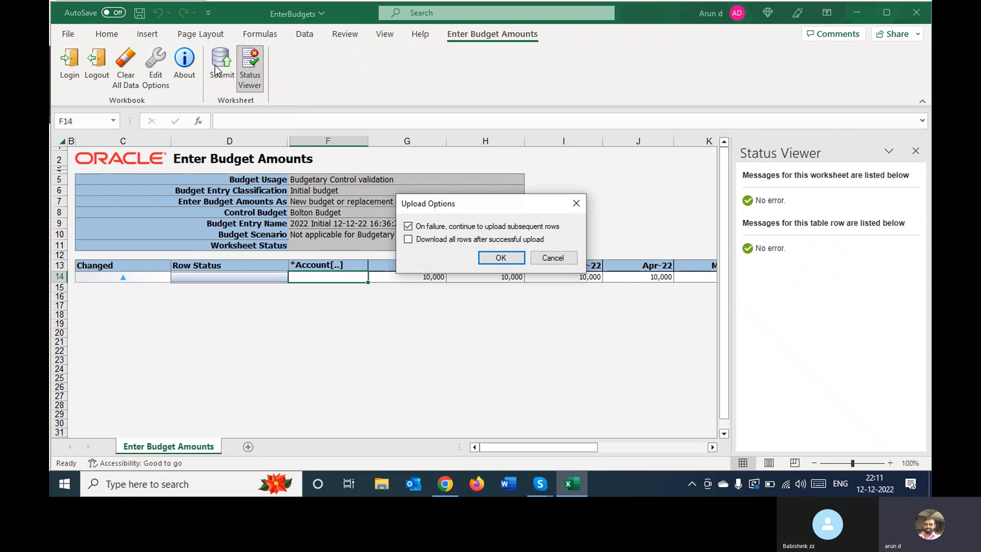
left_click(506, 258)
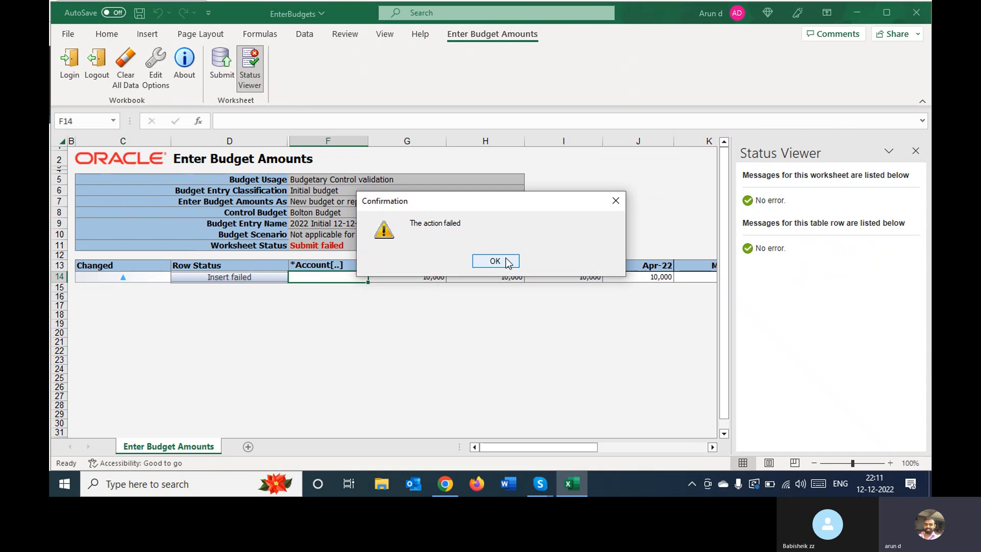
left_click(496, 261)
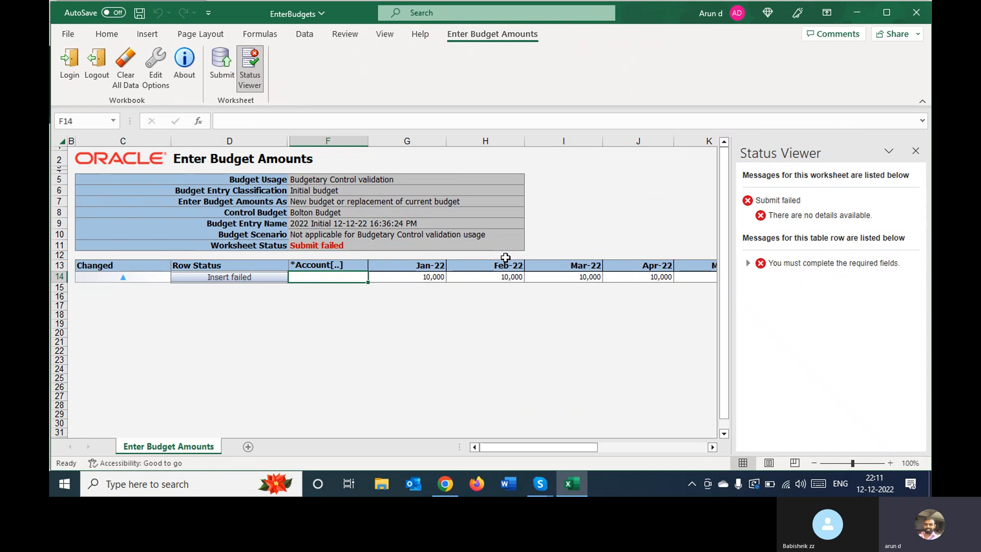
Try to assign account 95021 to the empty Account cell in row 14 through the account selector
double_click(351, 277)
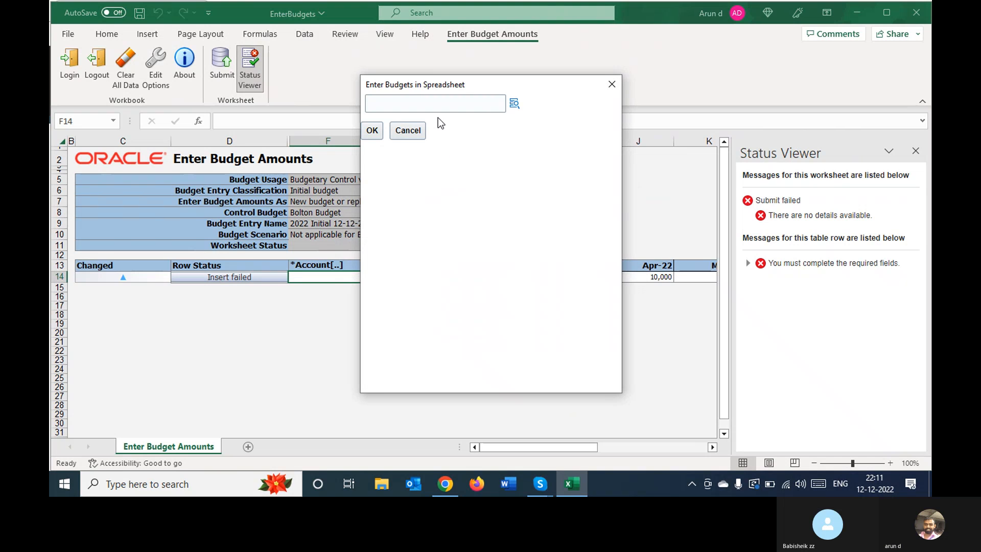
left_click(473, 103)
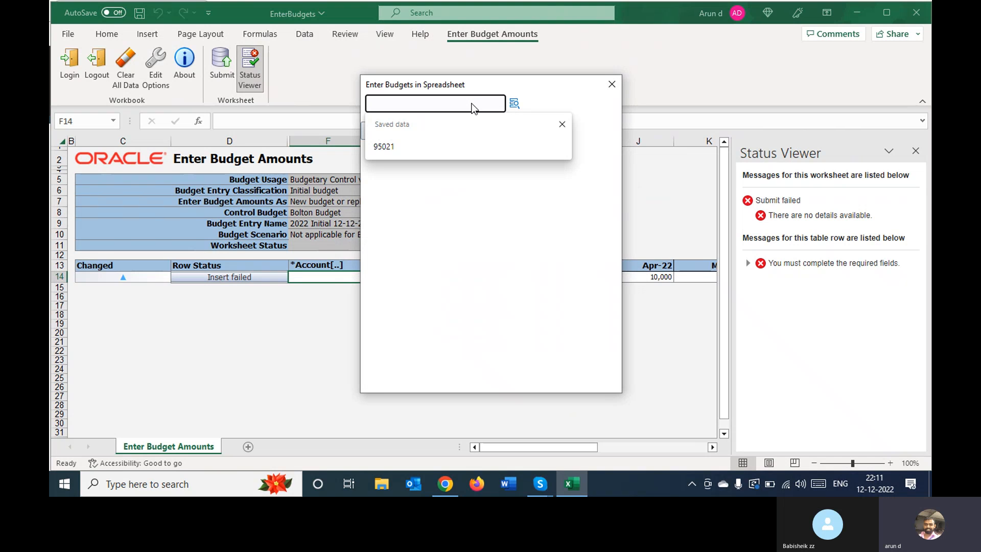
type("95021")
key("Tab")
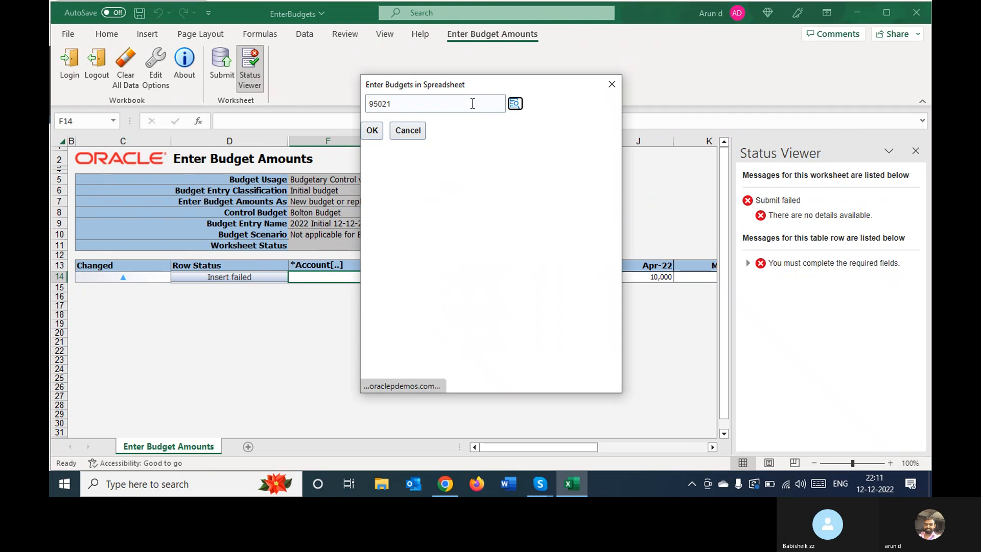
left_click(514, 103)
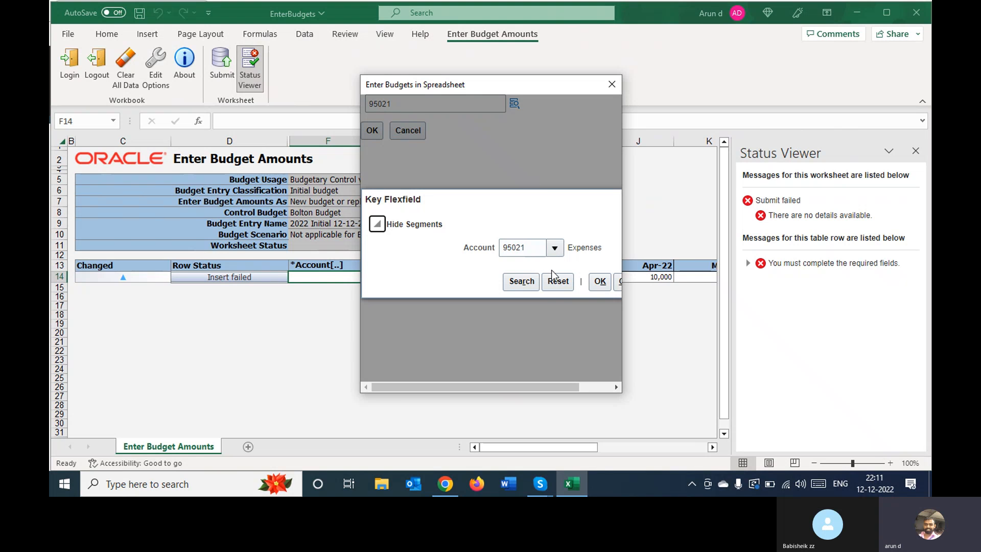
left_click(599, 282)
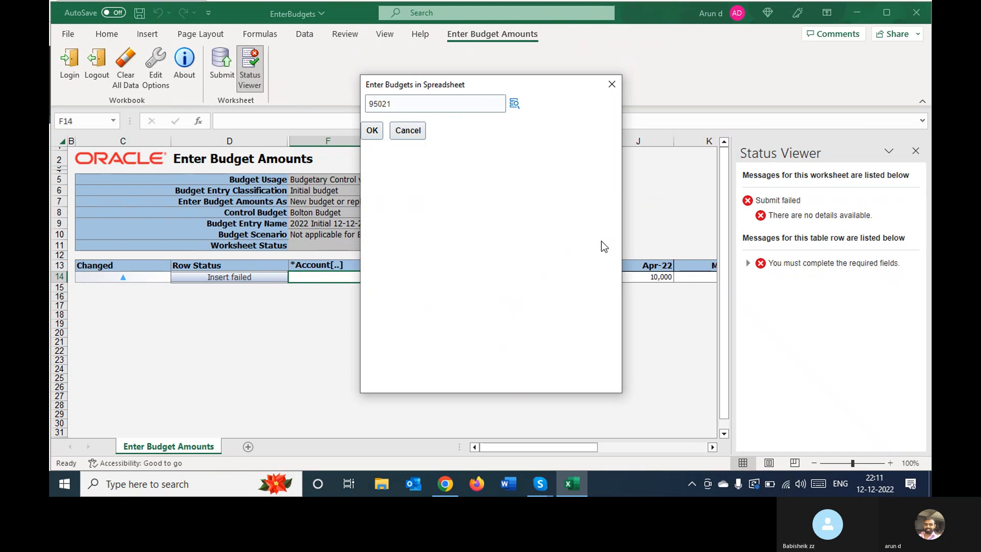
left_click(373, 131)
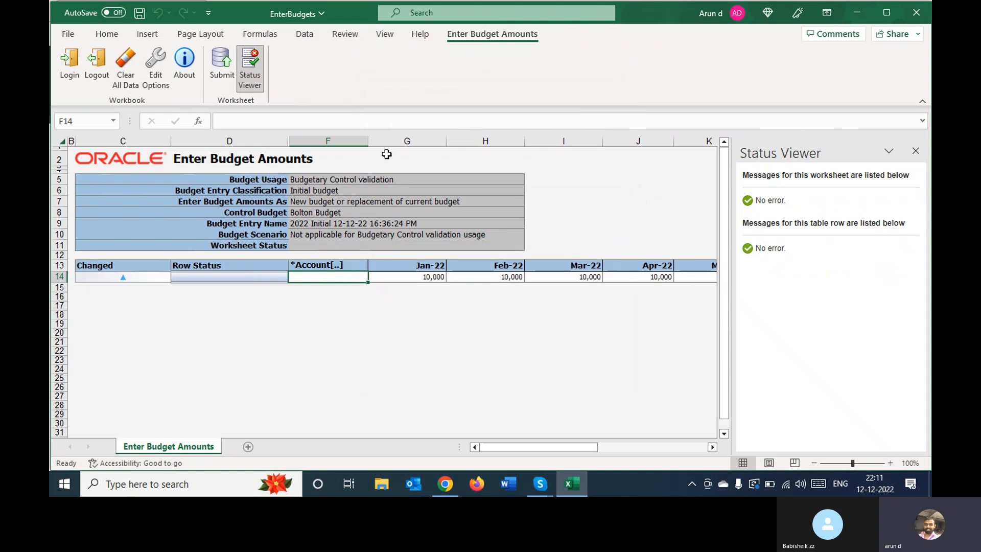
Enter 95021 directly in the Account cell of row 14
right_click(351, 277)
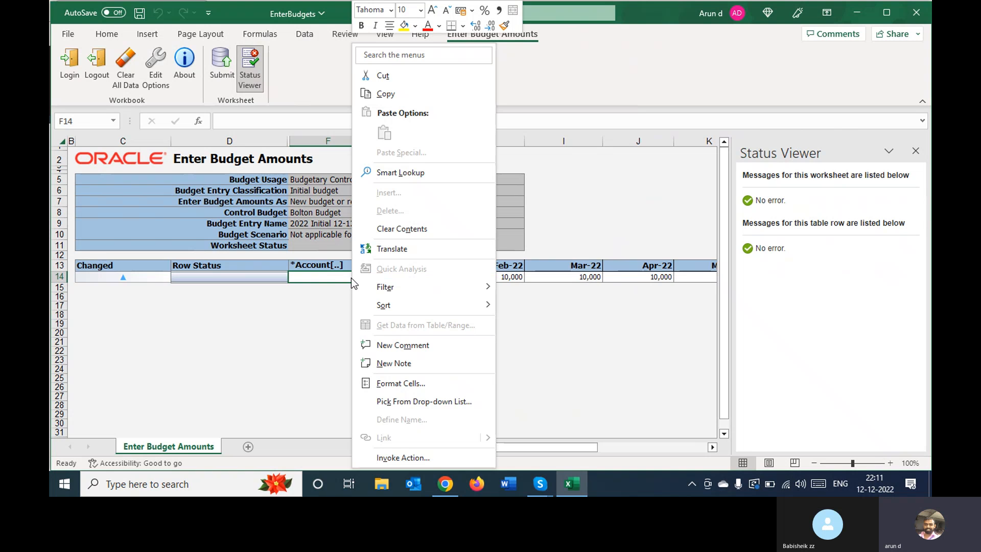
key("Escape")
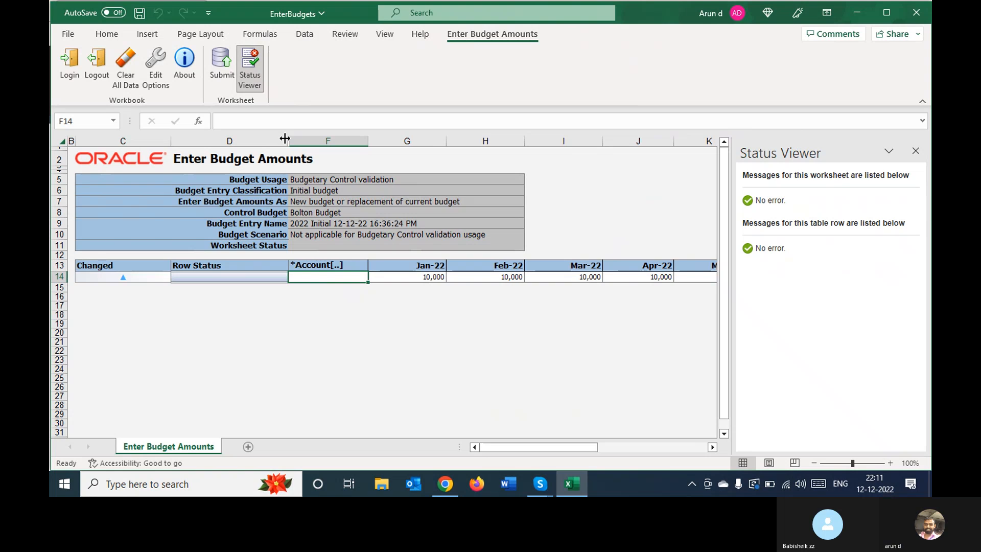
type("9")
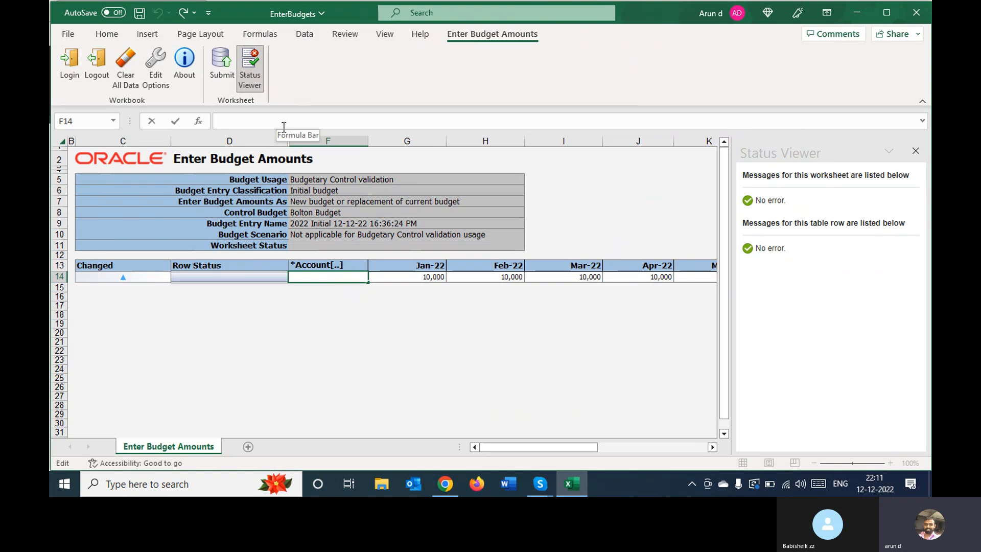
type("5021")
key("Tab")
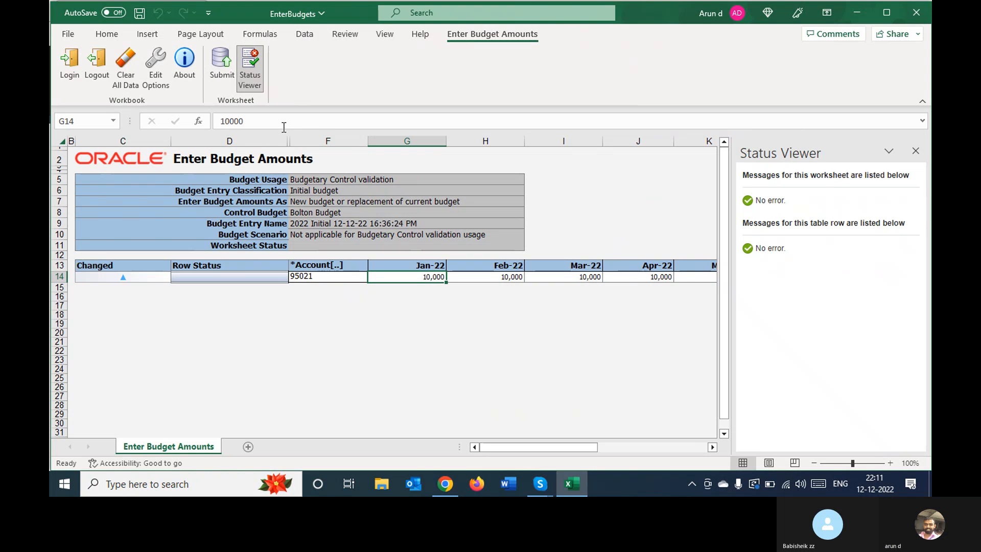
Try to submit the worksheet with account 95021, continuing to upload subsequent rows on failure
left_click(220, 69)
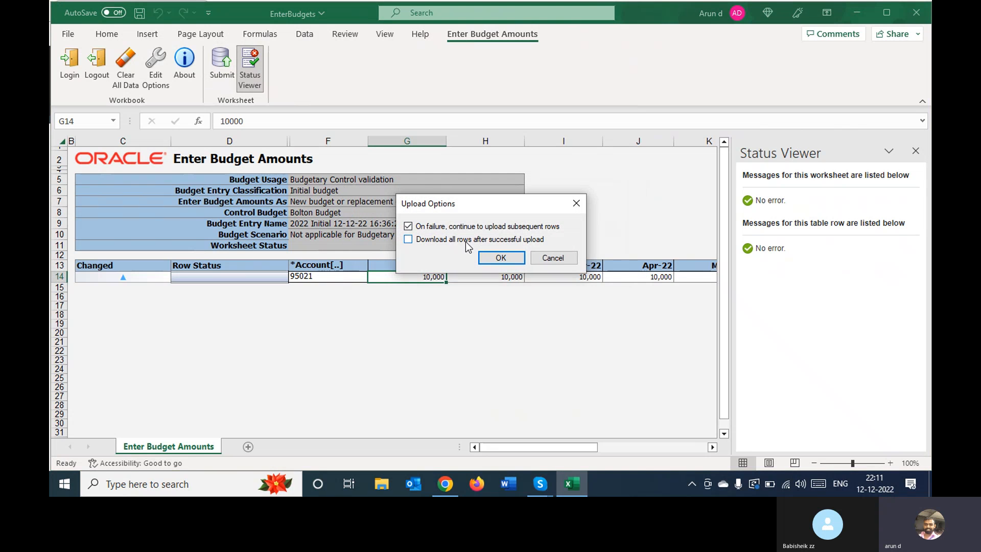
left_click(501, 258)
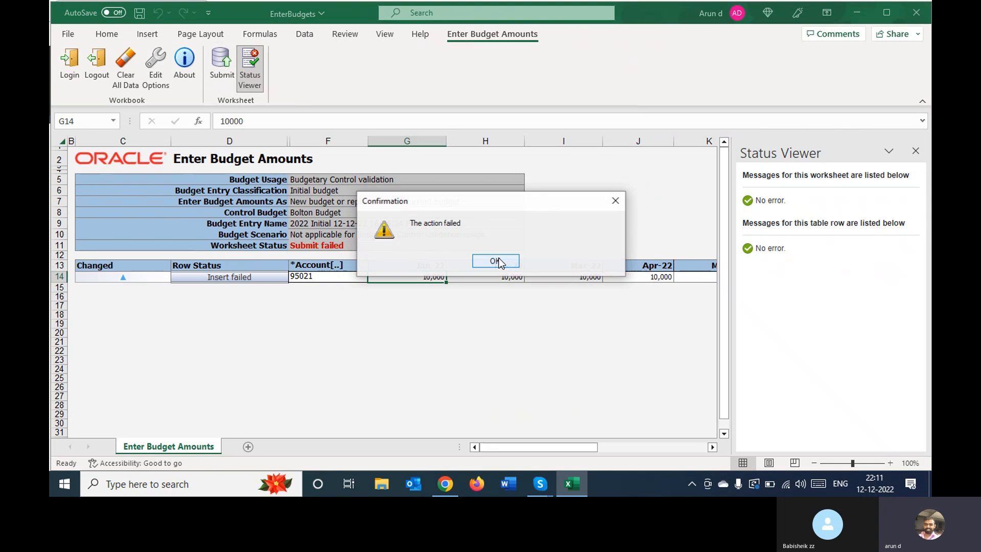
left_click(502, 262)
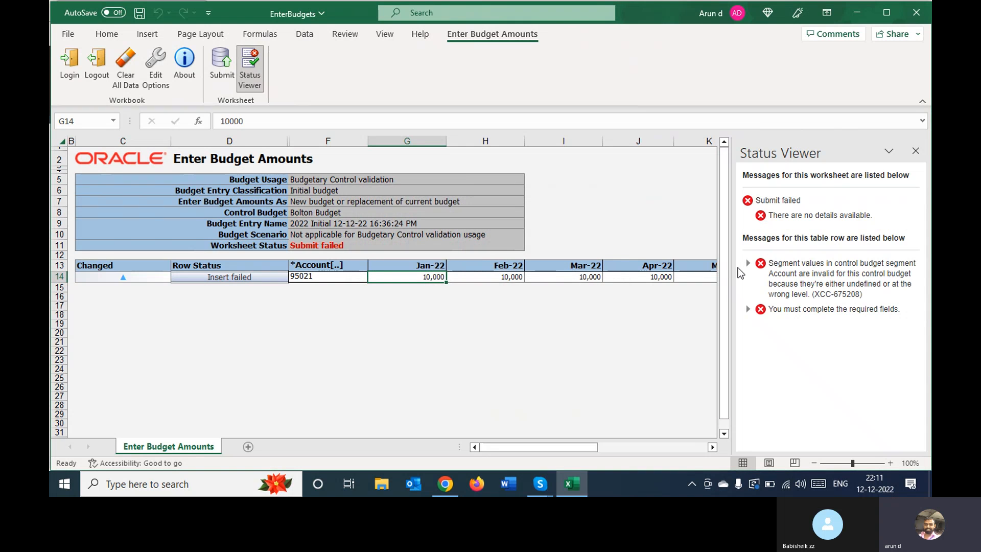
Examine the status messages for row 14 and try to reopen the account selector for its filled Account cell
left_click(594, 303)
key("Right")
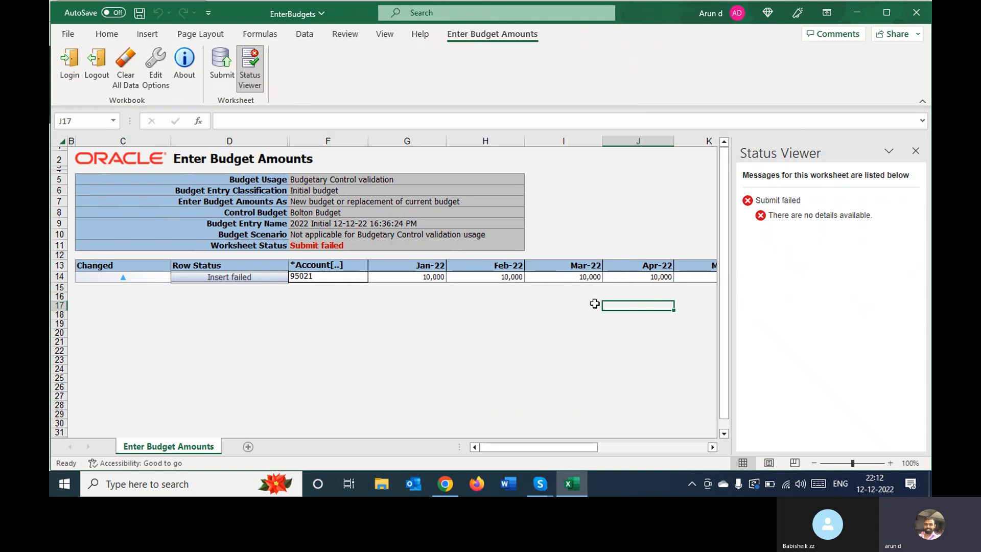
left_click(257, 278)
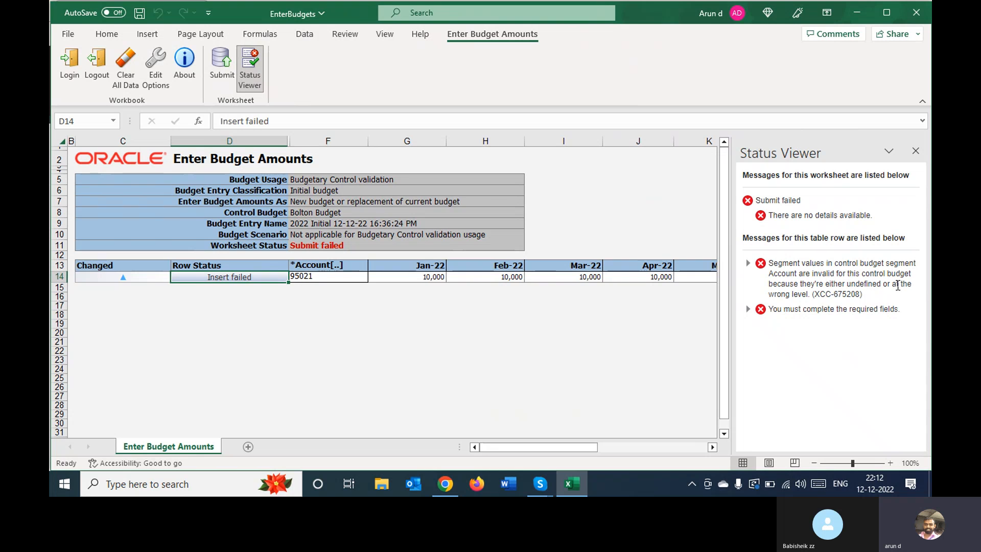
left_click(346, 278)
double_click(345, 278)
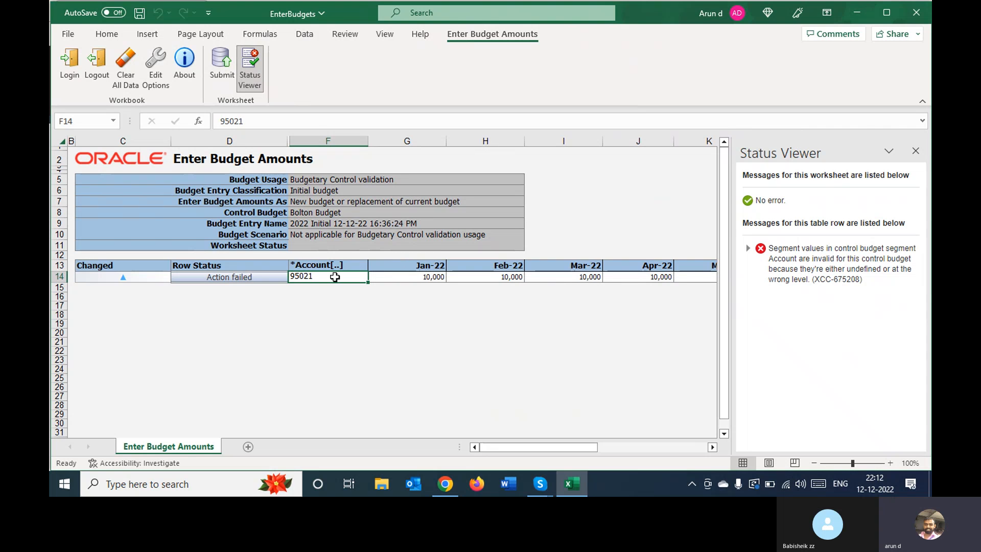
Clear the Account cell in row 14 and search the account values for the description Rent
key("Delete")
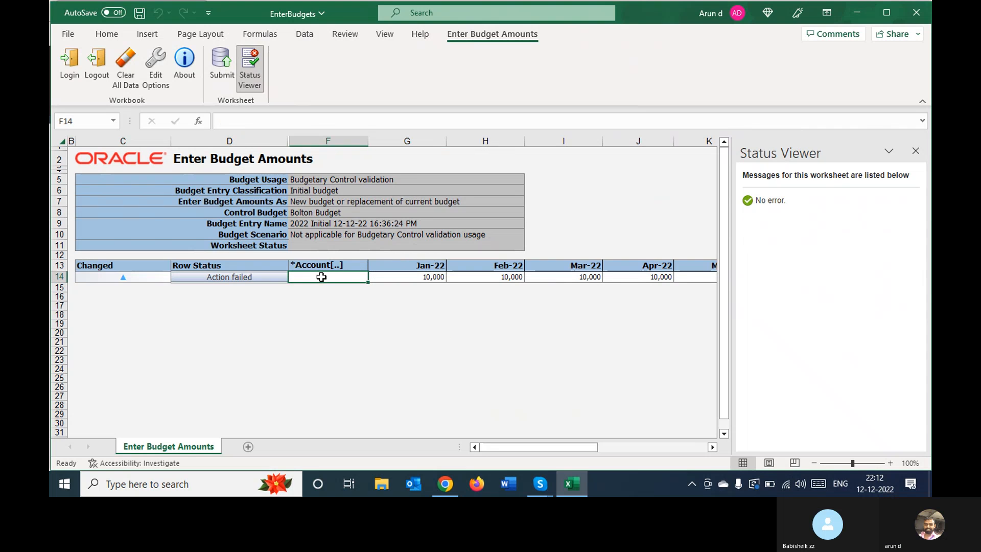
double_click(321, 277)
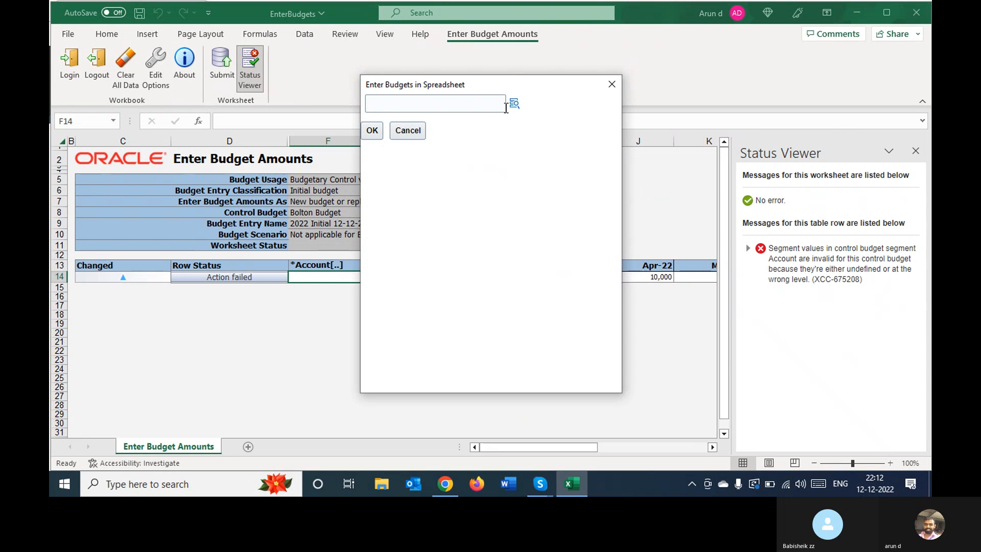
left_click(514, 104)
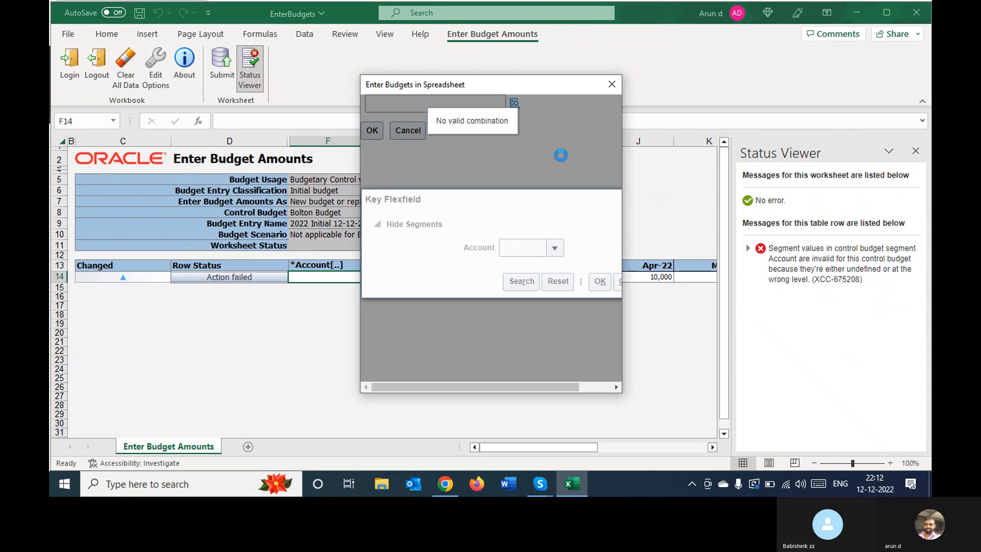
left_click(554, 249)
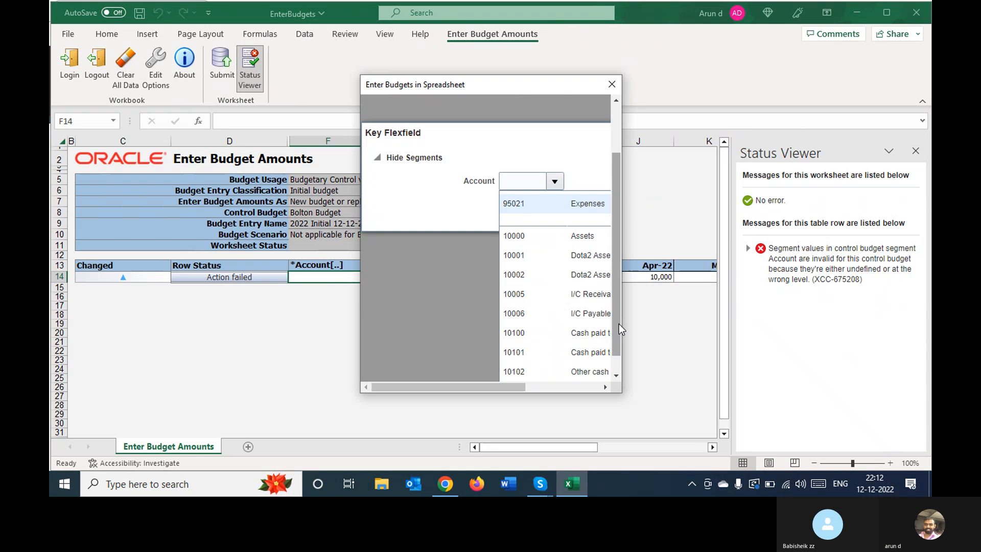
left_click_drag(618, 324, 614, 365)
left_click(518, 368)
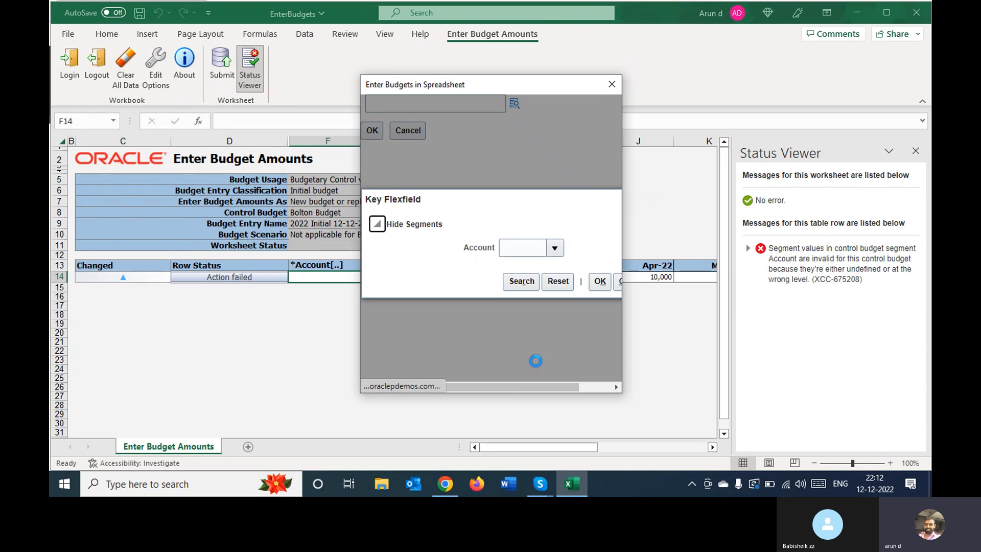
left_click(489, 202)
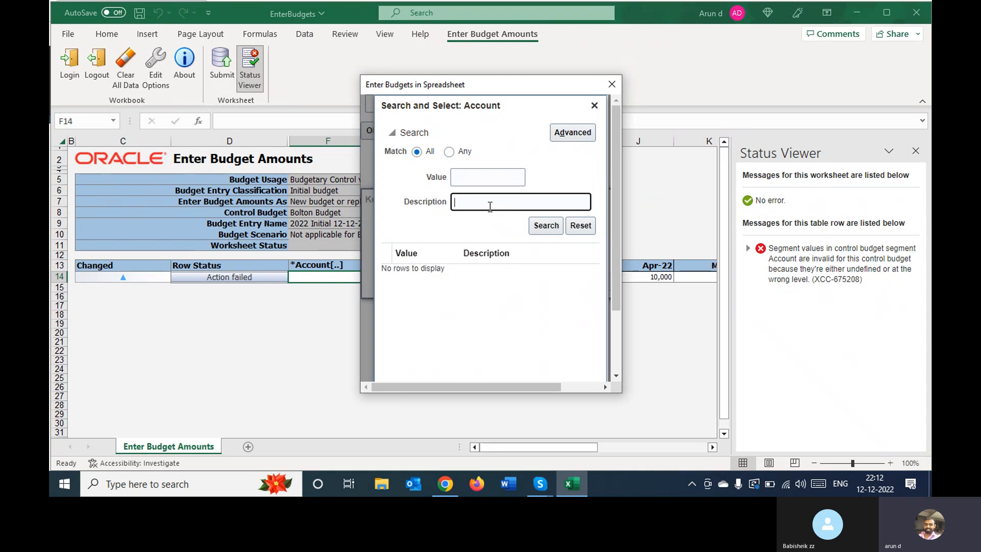
type("Rent")
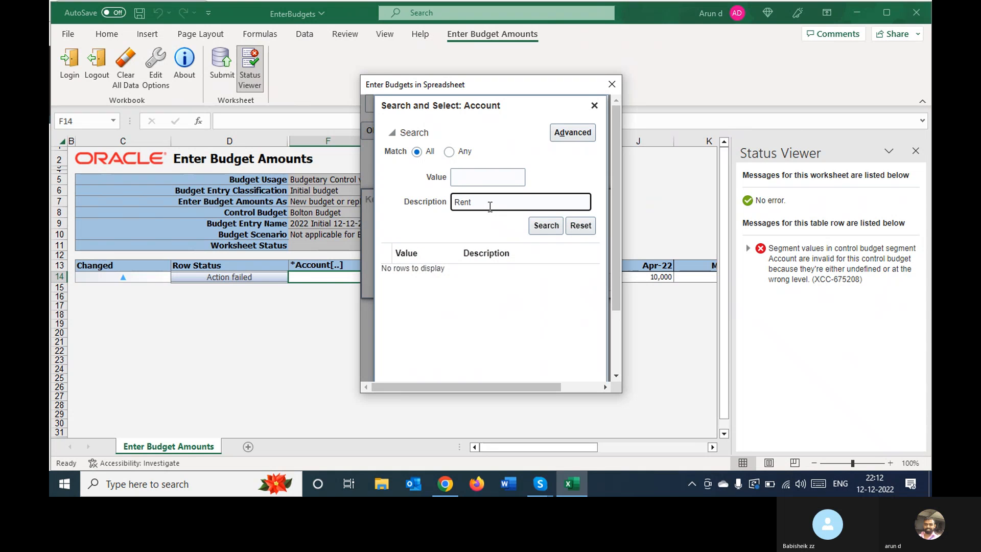
left_click(545, 230)
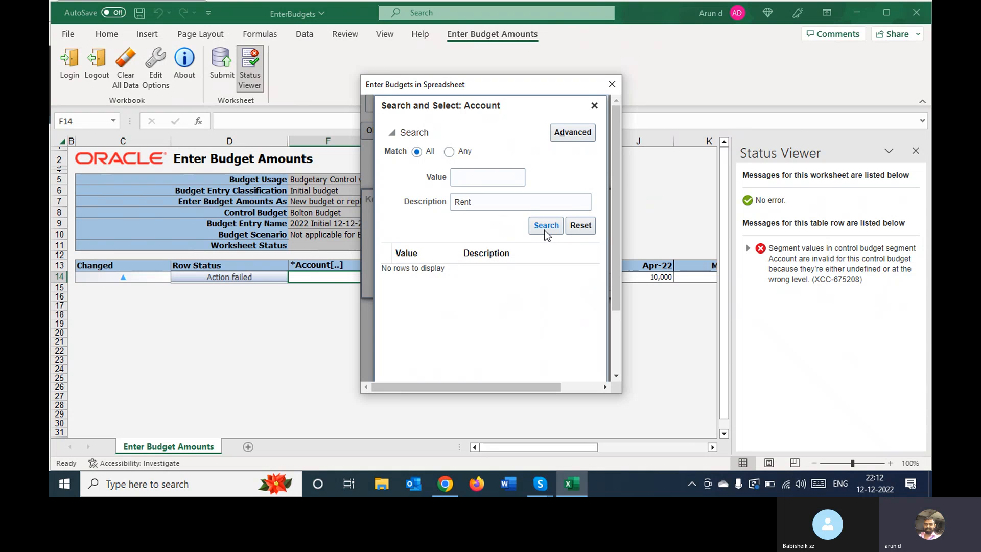
Search the account values for the description Offic and assign 50401 Office Expenses to row 14
left_click(474, 203)
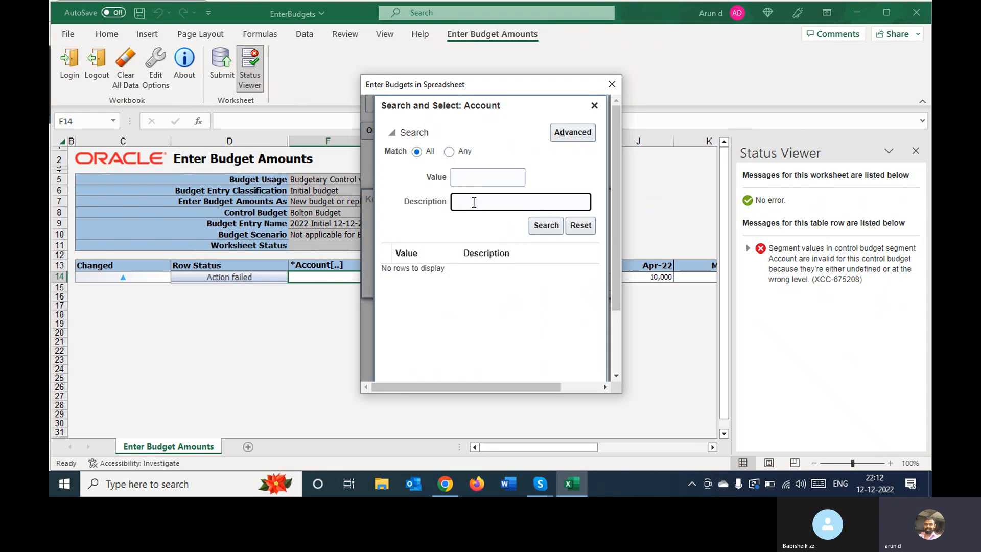
type("Offic")
key("Return")
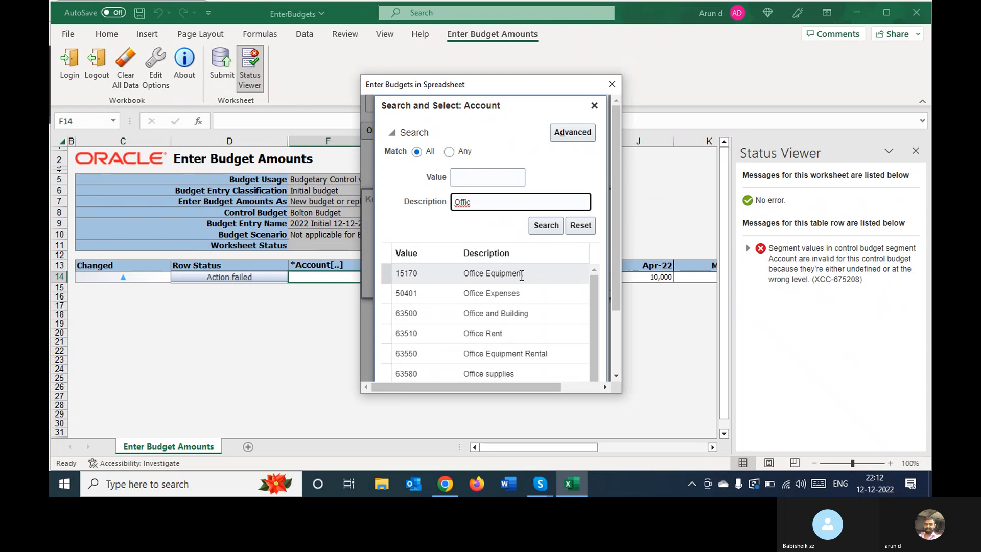
left_click(505, 294)
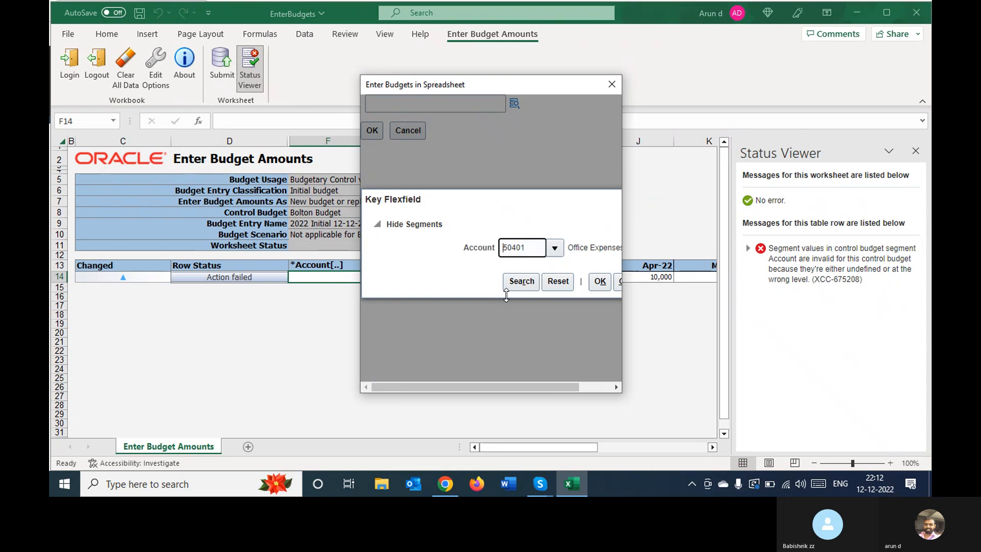
left_click(600, 282)
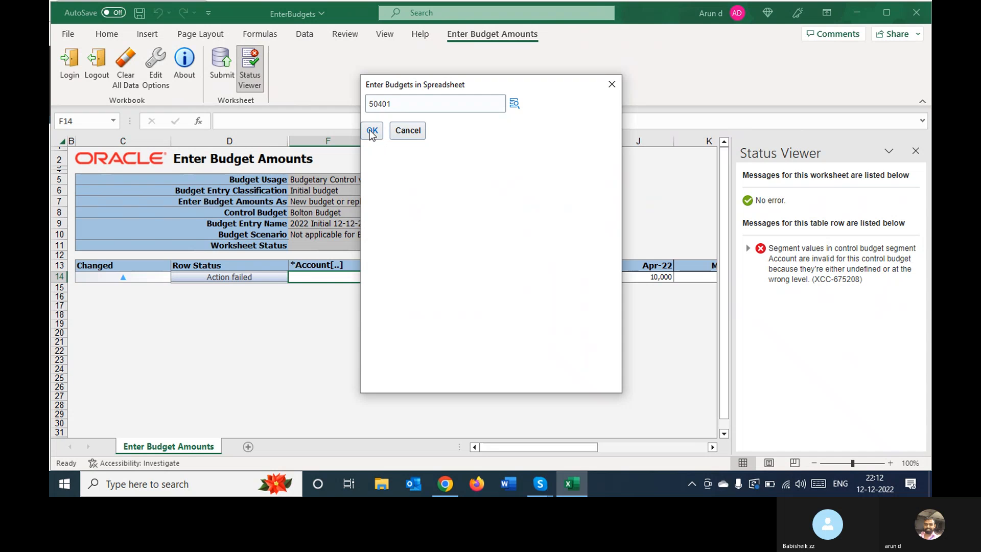
left_click(371, 130)
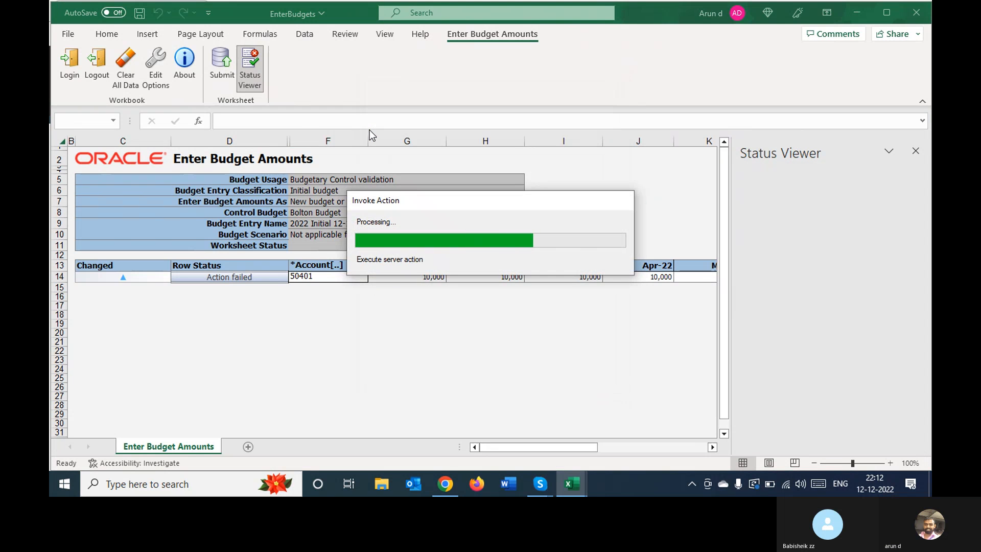
Try to submit the worksheet with account 50401, continuing to upload subsequent rows on failure, and inspect the Worksheet Status
left_click(360, 343)
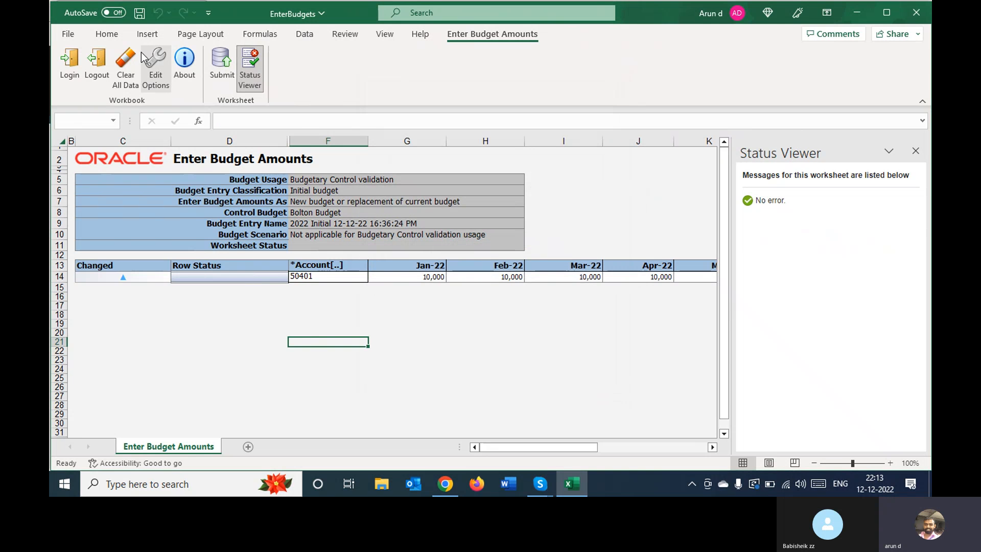
left_click(221, 64)
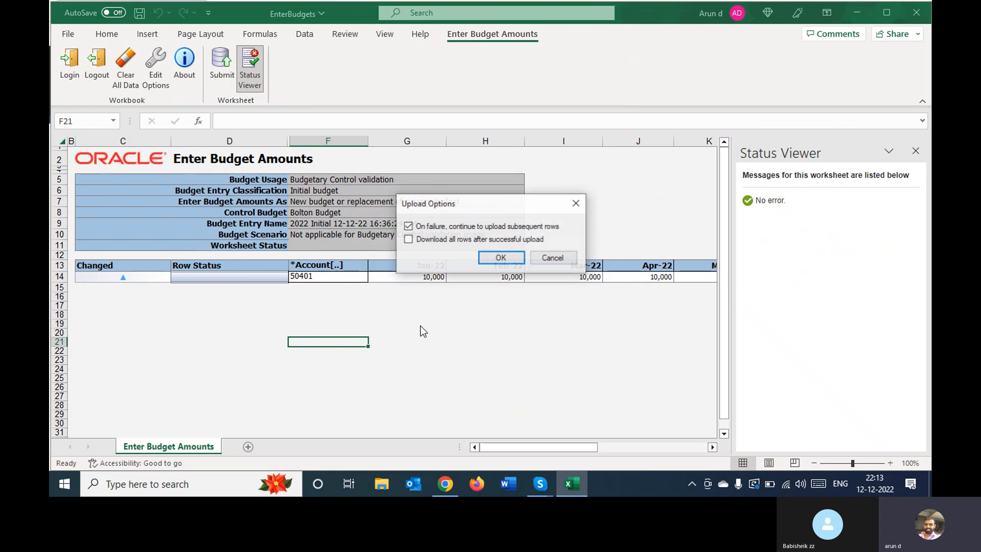
left_click(501, 258)
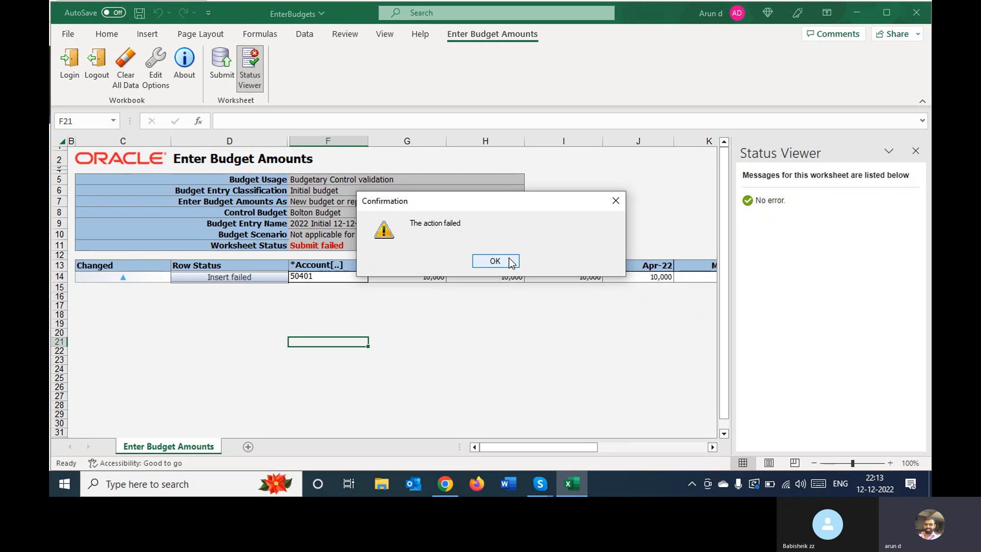
left_click(510, 262)
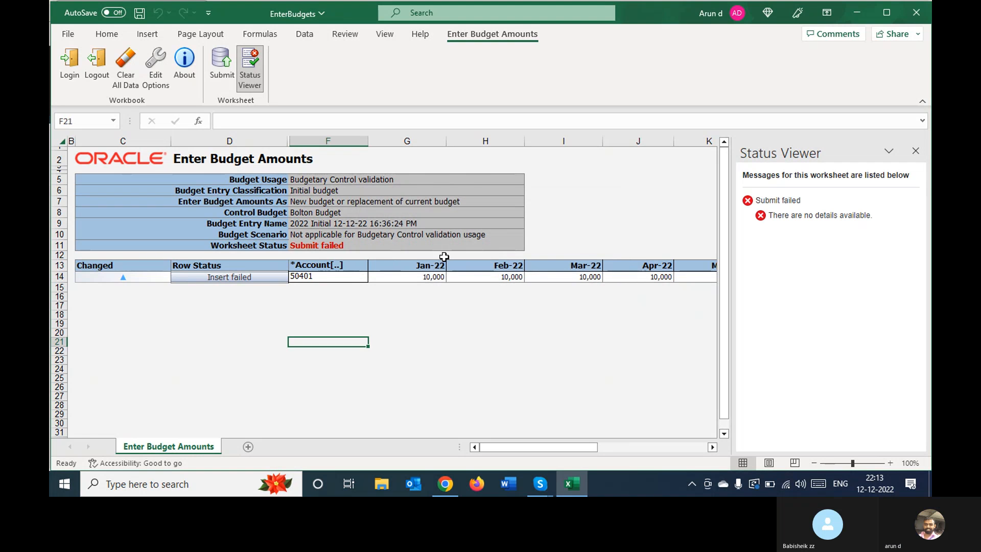
left_click(368, 247)
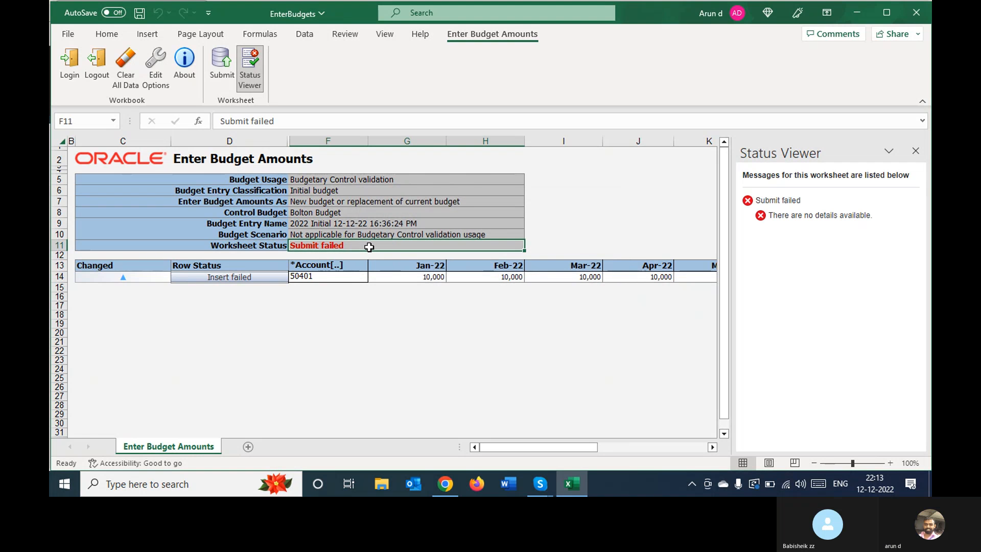
double_click(327, 245)
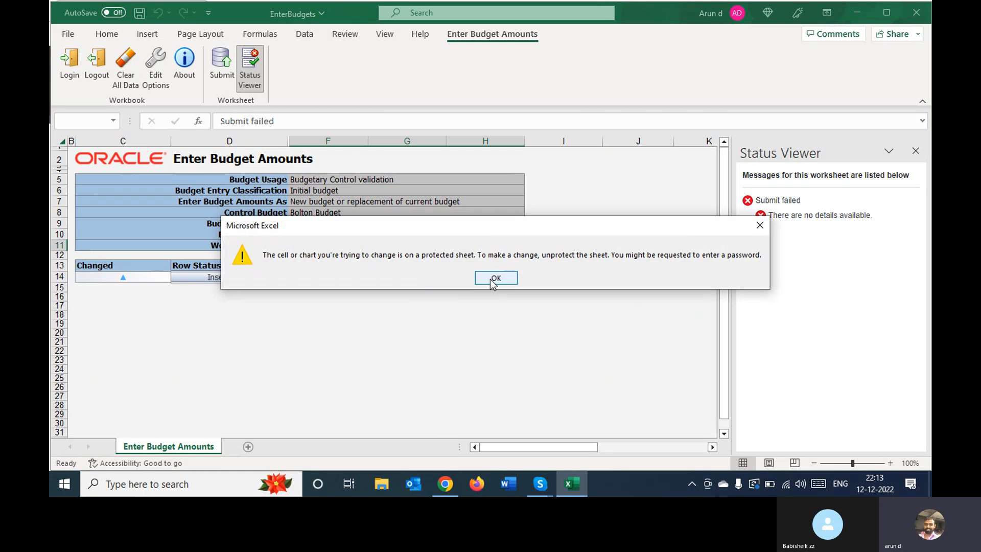
Dismiss the protected-sheet warning and review row 14's monthly amounts, empty Comment cell, Control Budget and Account for the cause of the failed submission
left_click(495, 278)
left_click(415, 292)
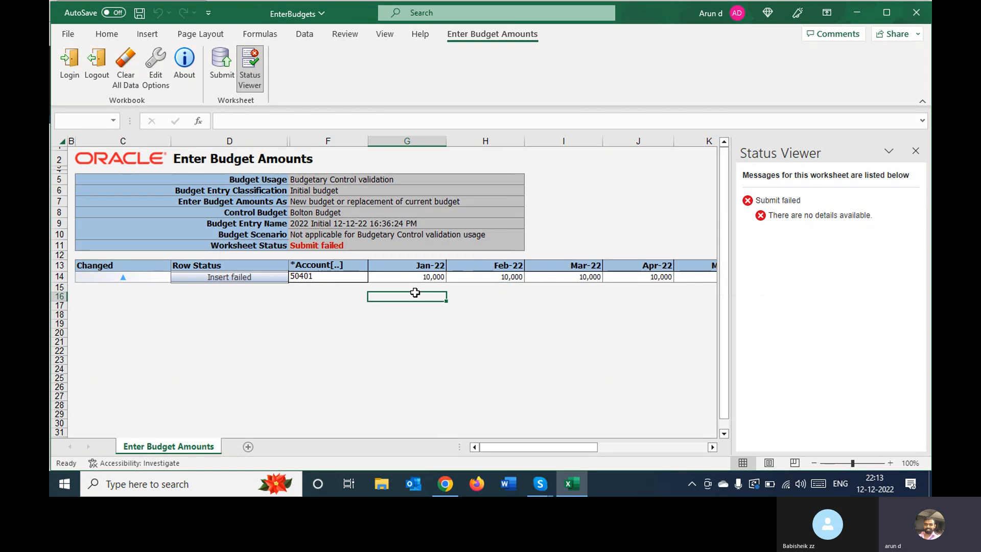
key("Right")
key("Right")
key("Right")
key("Right")
key("Right")
key("Right")
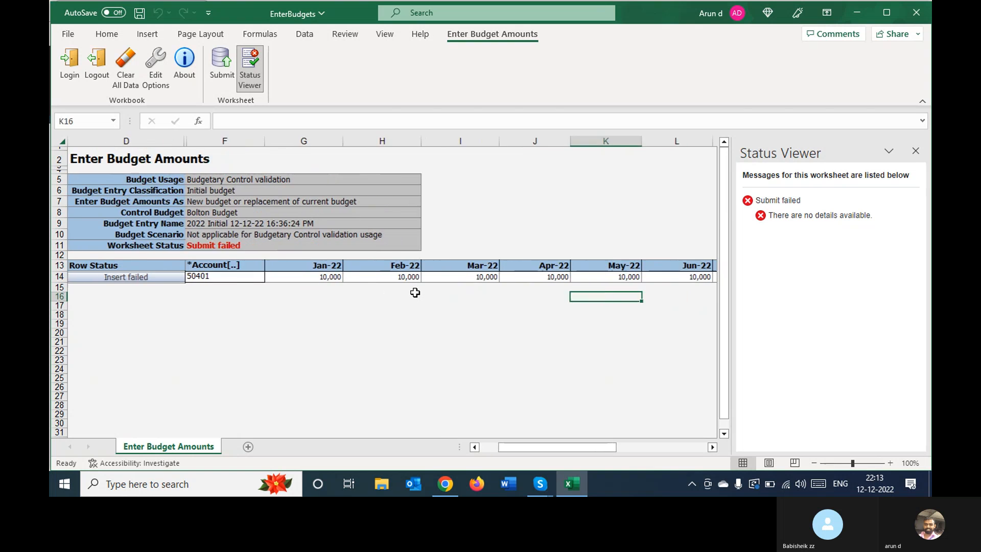
key("Right")
key("Right")
key("Right")
key("Right")
key("Right")
key("Right")
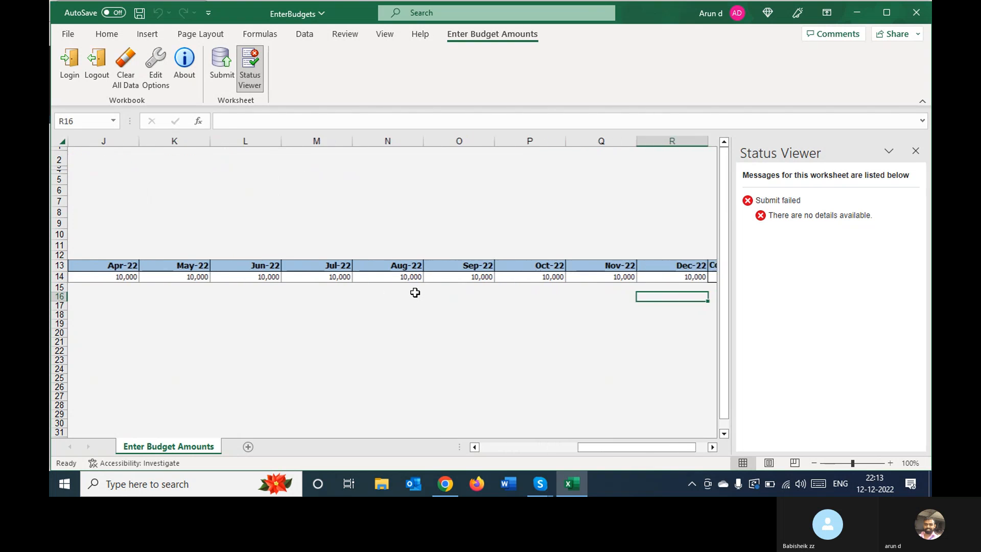
key("Right")
key("Right")
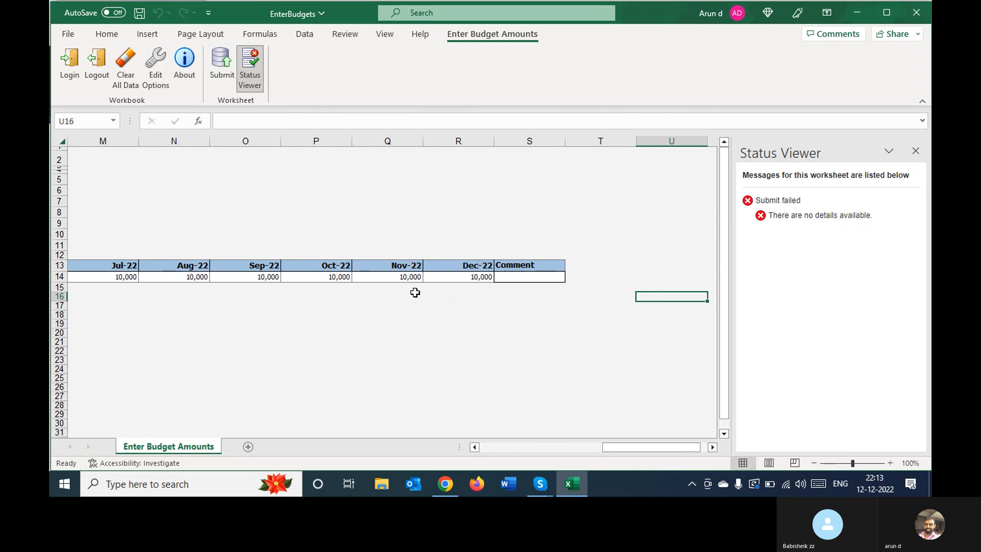
key("Left")
key("Left")
key("Left")
key("Left")
key("Left")
key("Left")
key("Home")
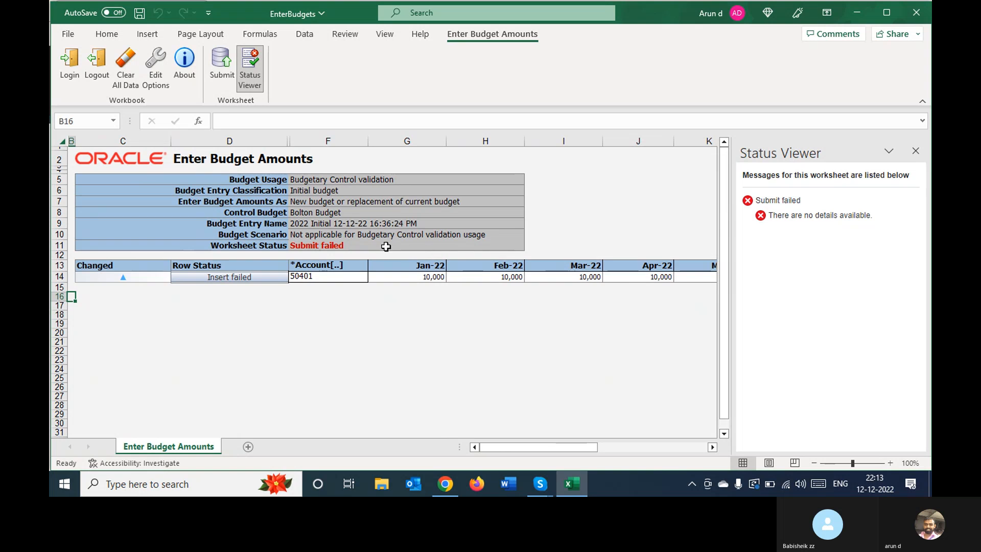
left_click(305, 214)
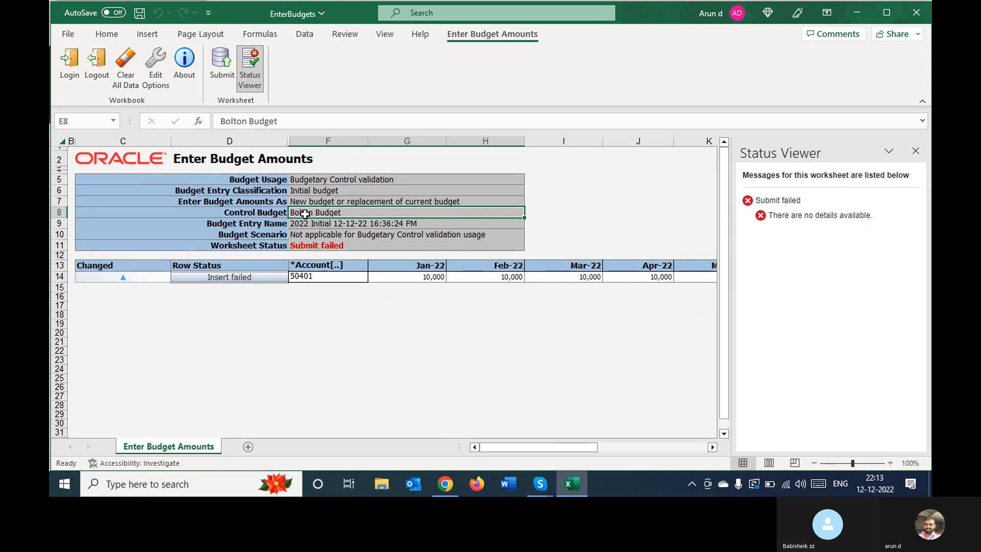
left_click(322, 277)
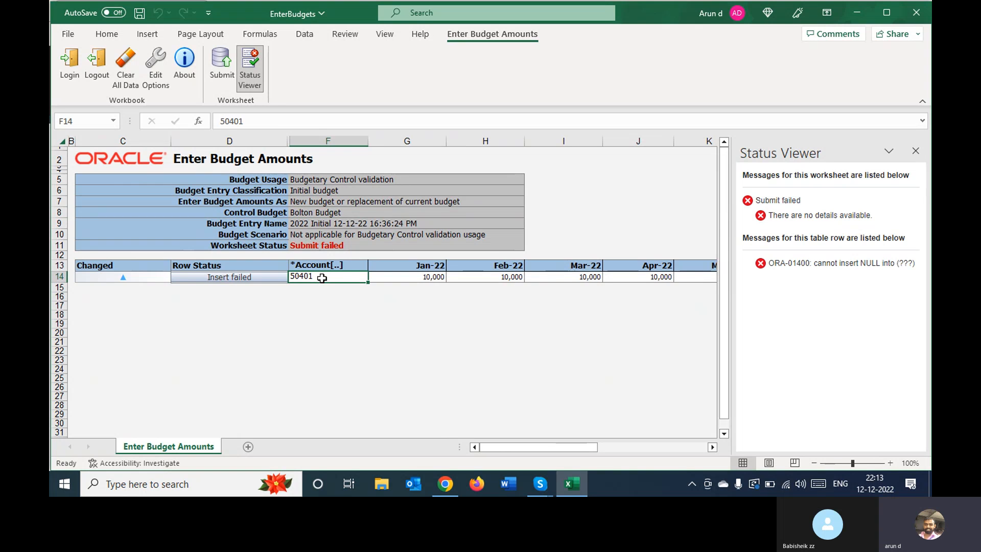
Enter New as the comment for row 14
key("Tab")
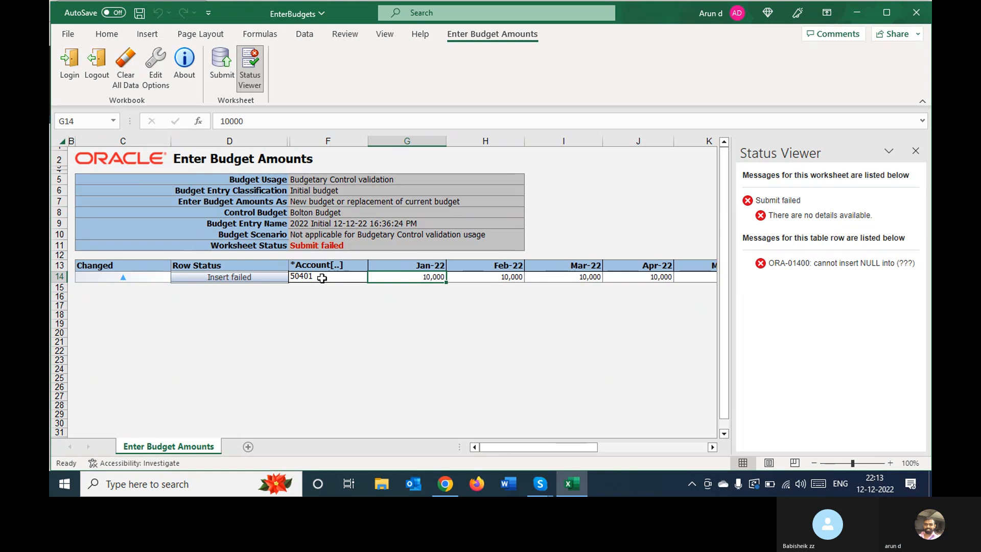
key("Tab")
key("Tab")
key("Tab")
key("Tab")
key("Tab")
key("Tab")
key("Tab")
key("Tab")
key("Tab")
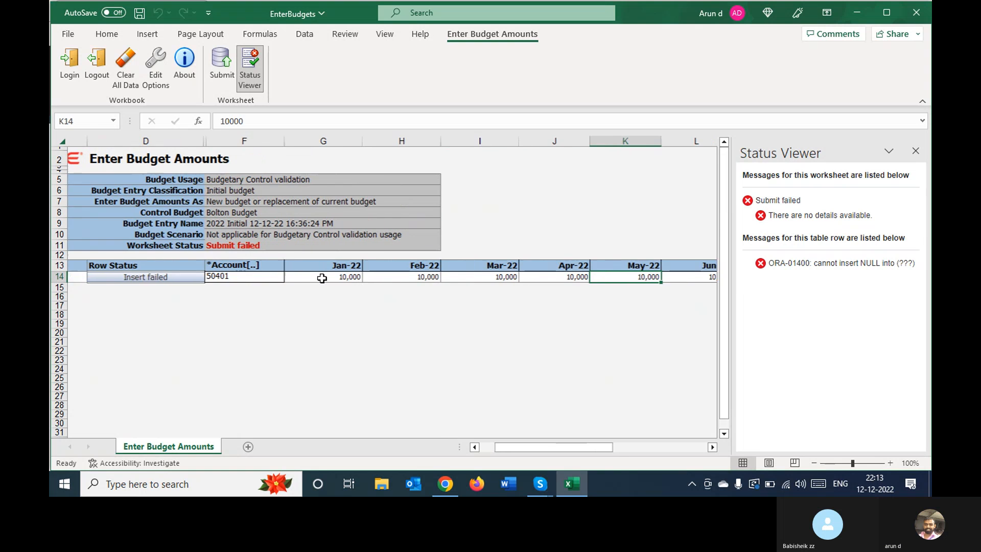
key("Tab")
key("Tab")
key("Tab")
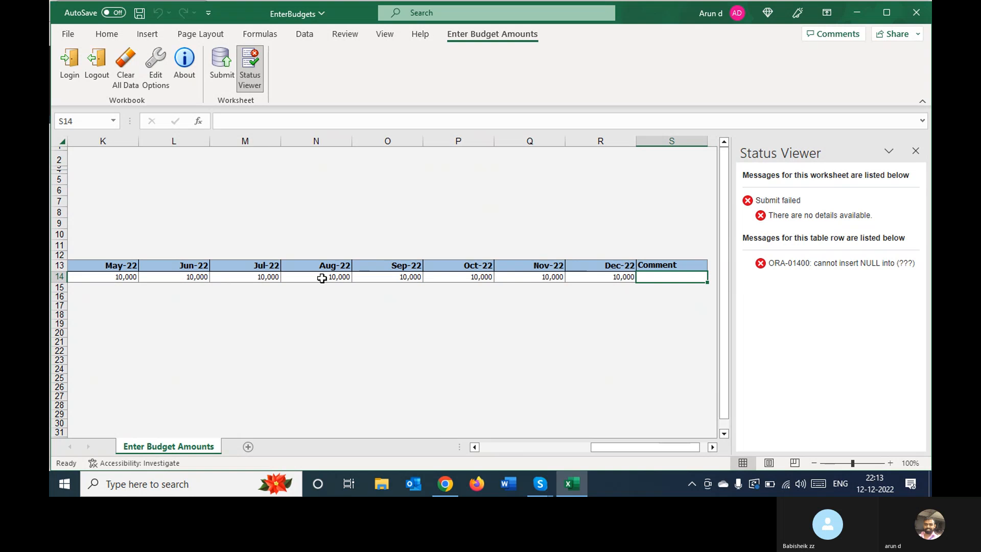
type("New")
key("Tab")
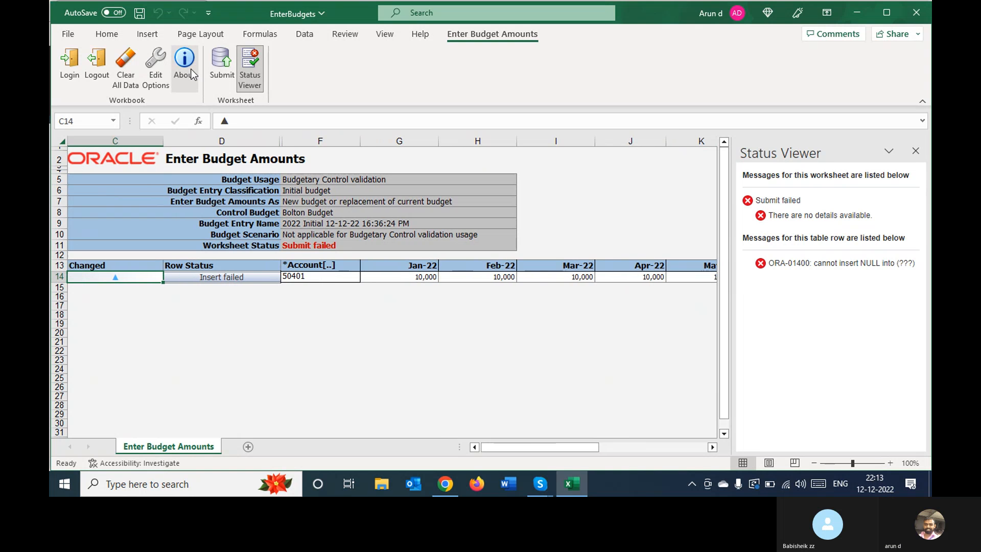
Try to submit the worksheet again with the comment filled in, continuing to upload subsequent rows on failure
left_click(222, 71)
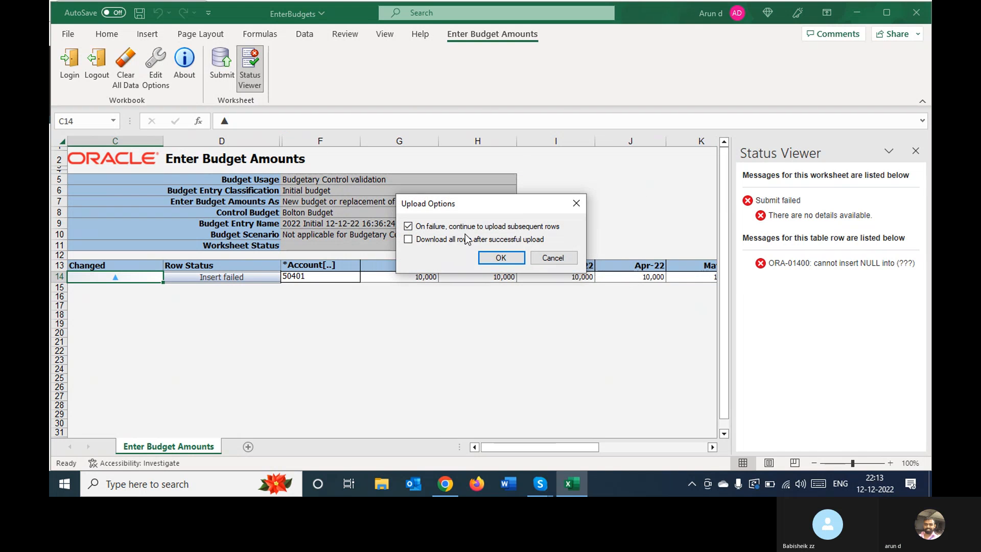
left_click(498, 258)
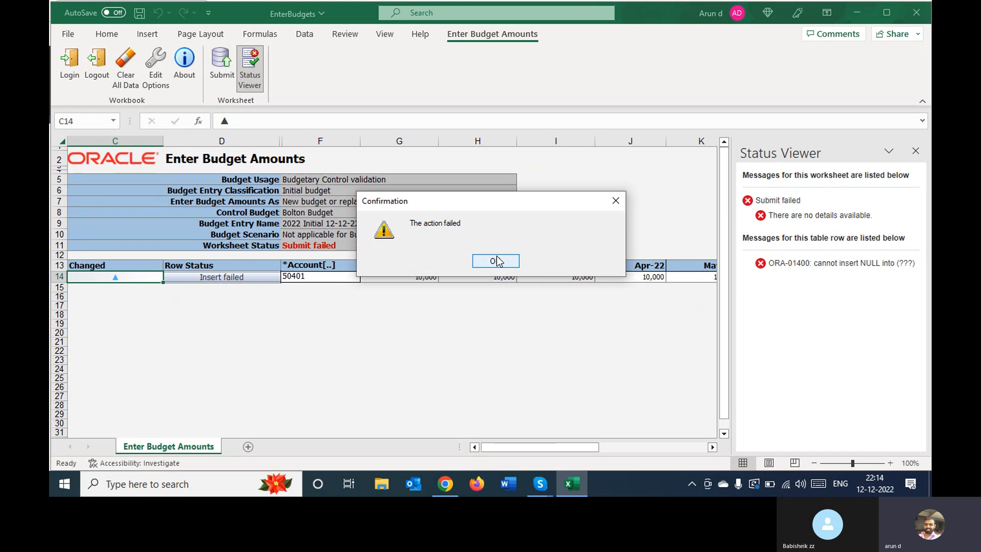
left_click(495, 261)
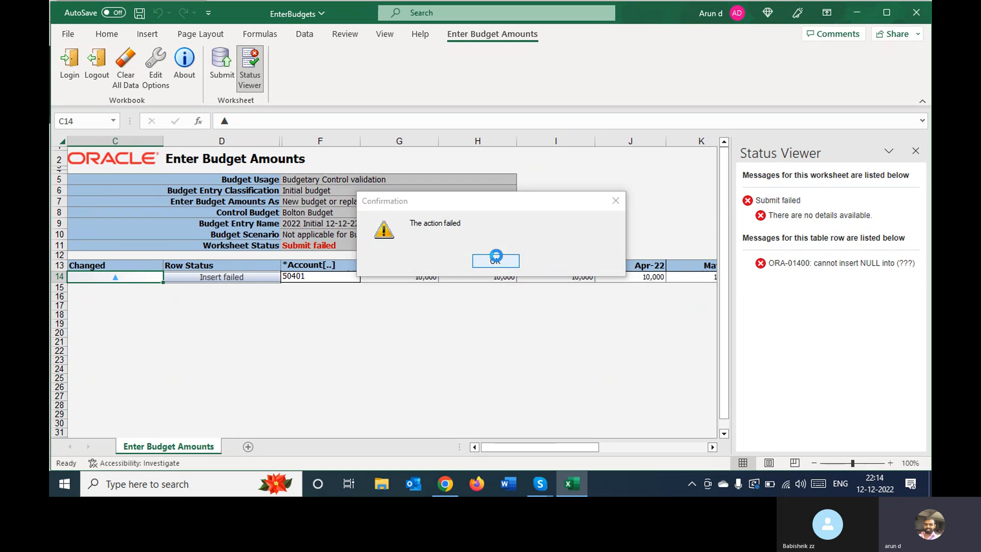
left_click(327, 299)
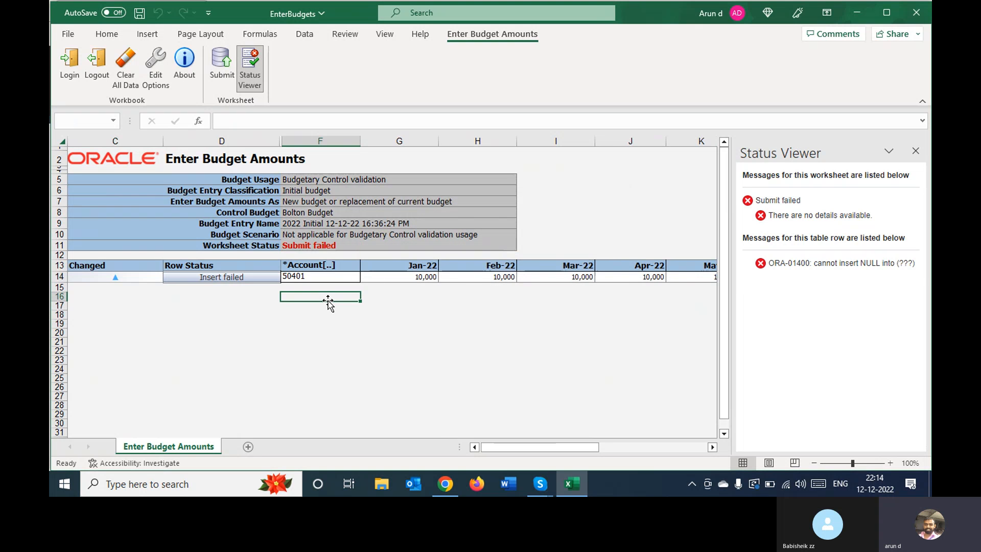
Switch to Chrome and create a new budget entry spreadsheet for Bolton Budget, classified Initial budget, with amounts as New budget or replacement of current budget
left_click(450, 486)
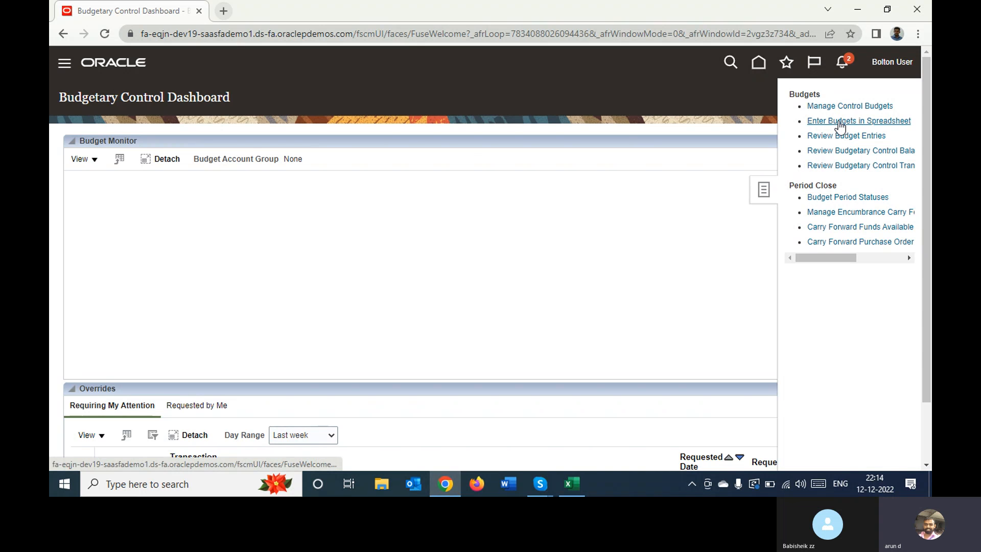
left_click(839, 122)
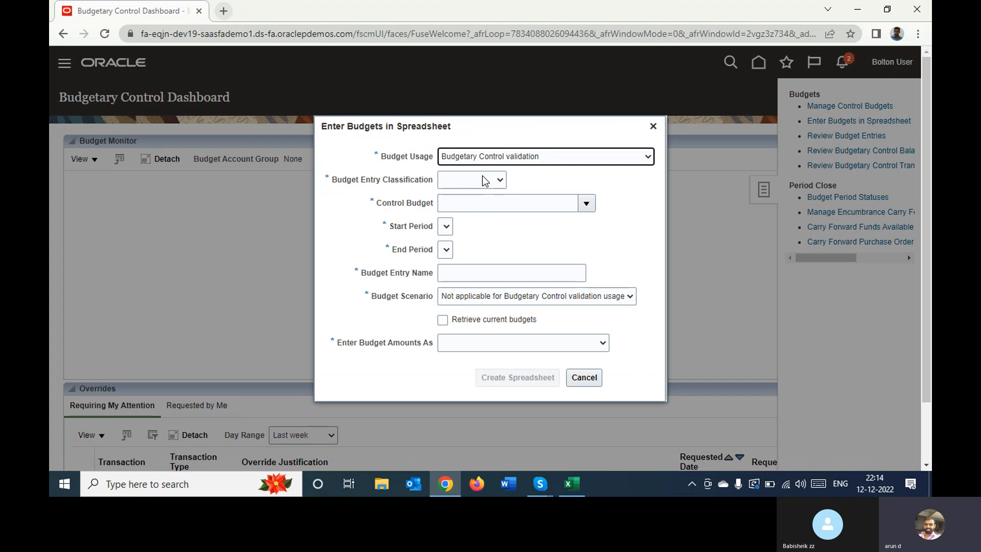
left_click(484, 180)
left_click(463, 200)
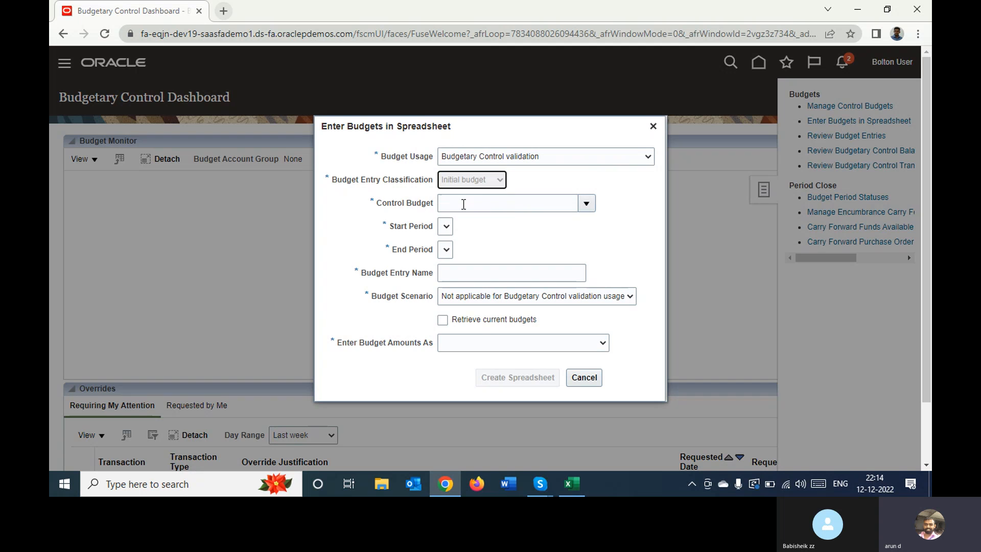
left_click(585, 204)
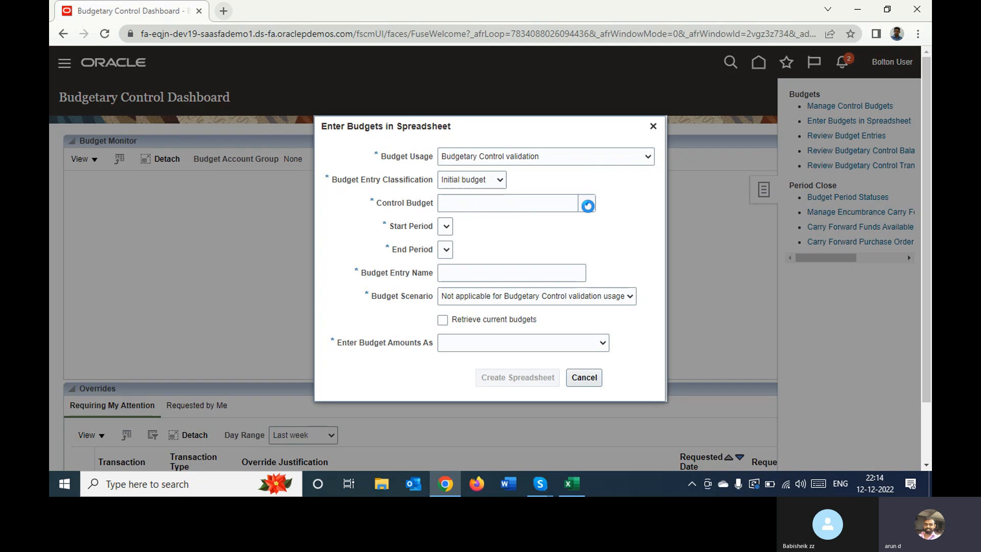
left_click(538, 231)
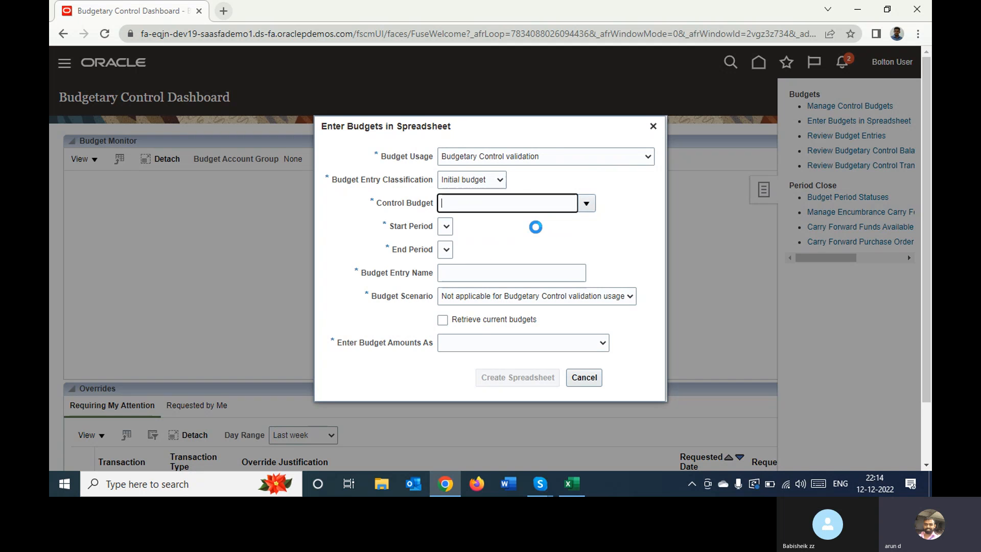
left_click(531, 350)
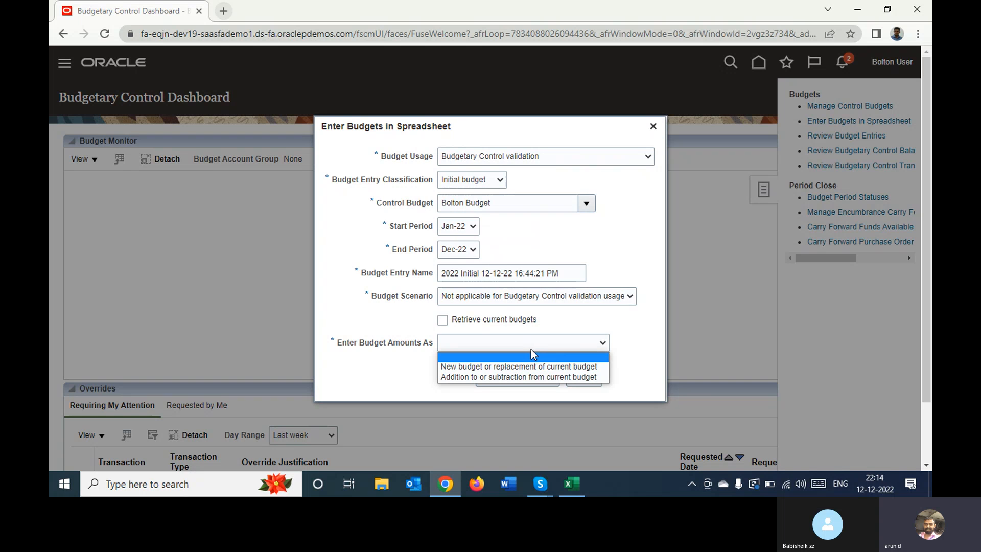
left_click(526, 366)
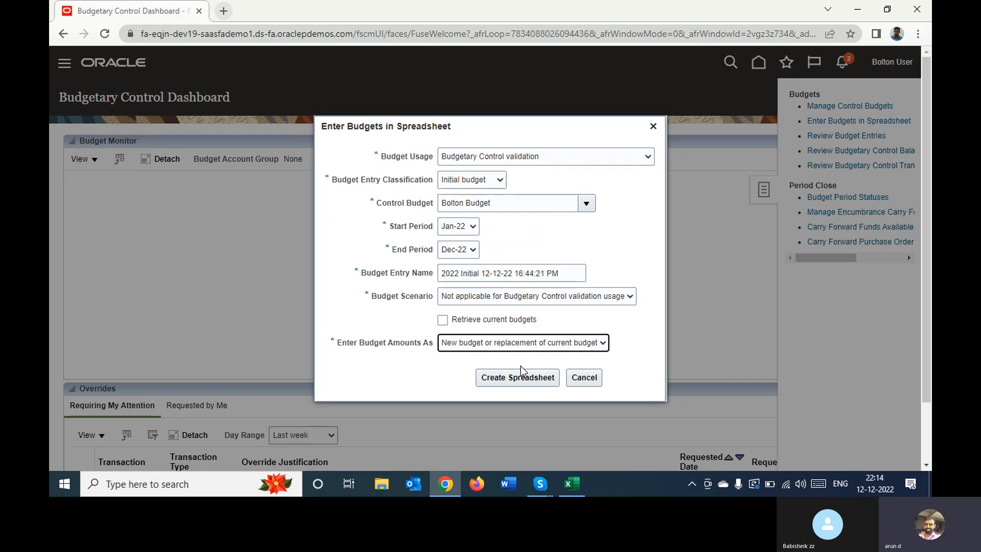
left_click(521, 378)
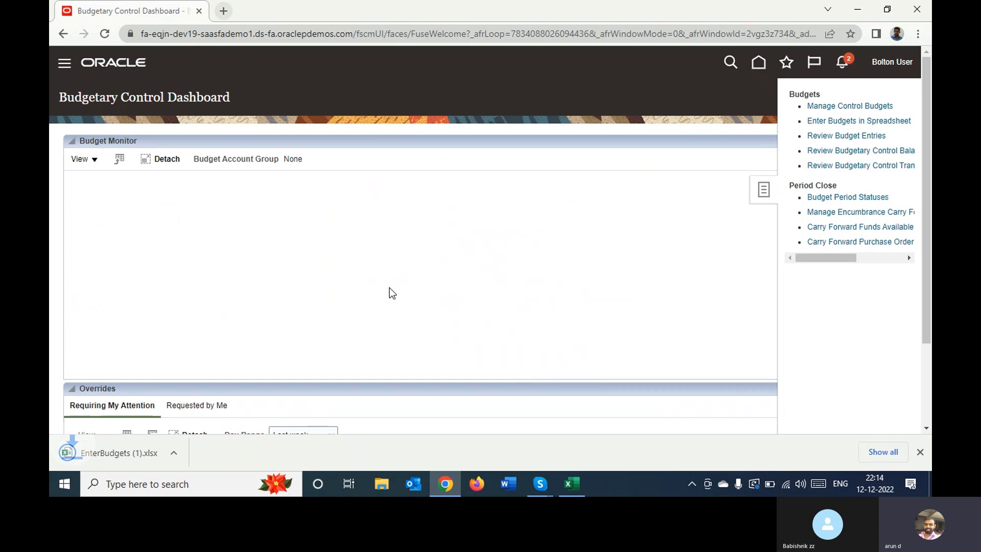
Open the downloaded EnterBudgets (1).xlsx in Excel and connect it to the application URL
left_click(113, 453)
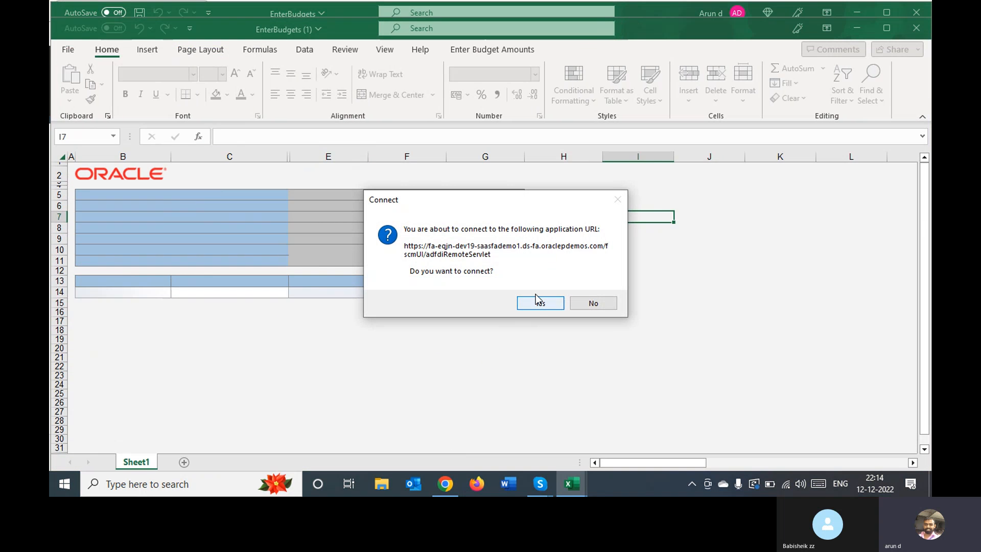
left_click(539, 304)
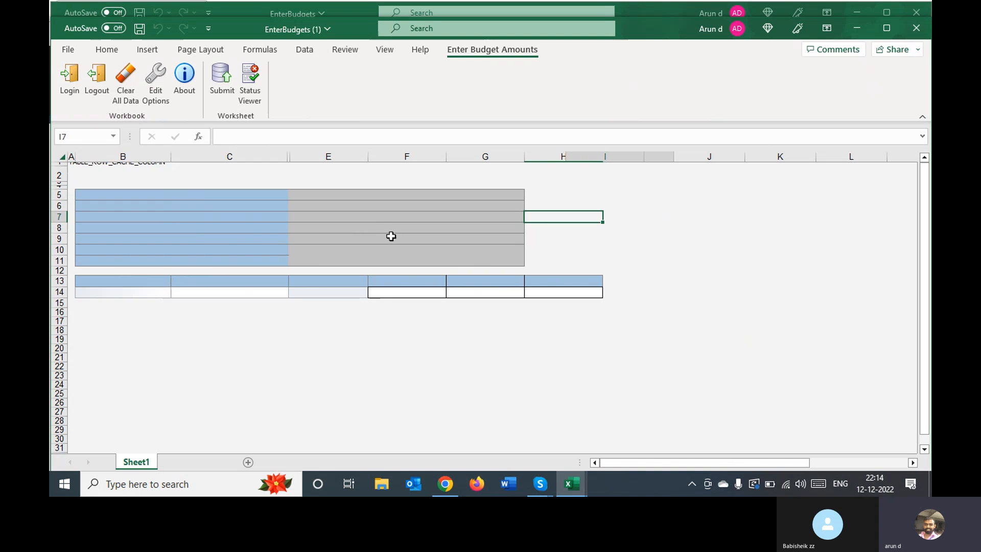
left_click(480, 328)
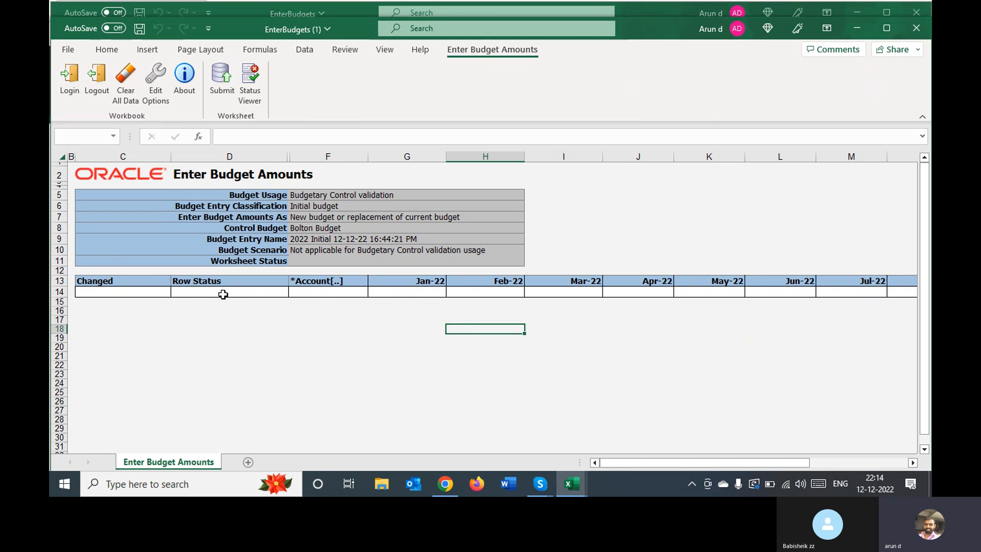
Open the account value search for the empty Account cell in row 14 of the new worksheet
left_click(327, 290)
double_click(328, 291)
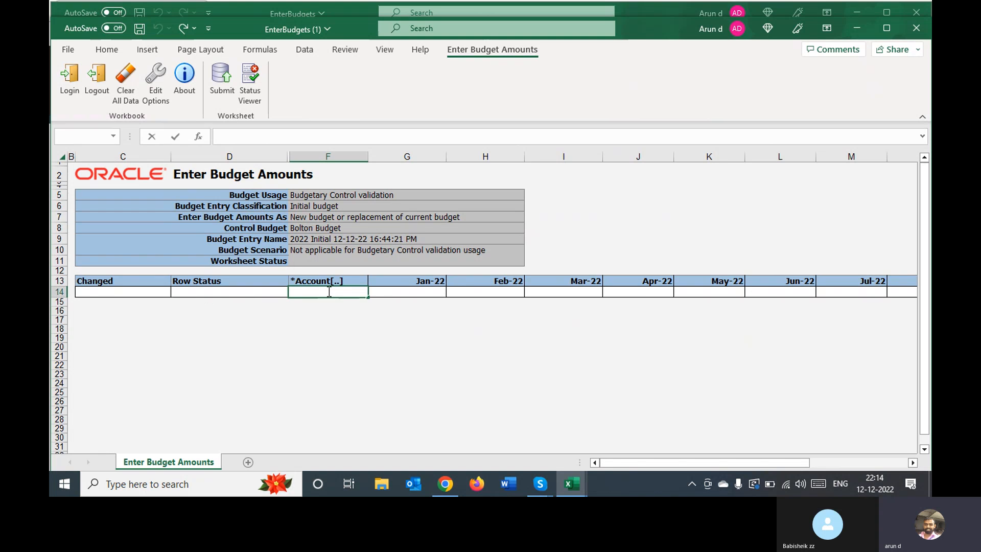
left_click(333, 320)
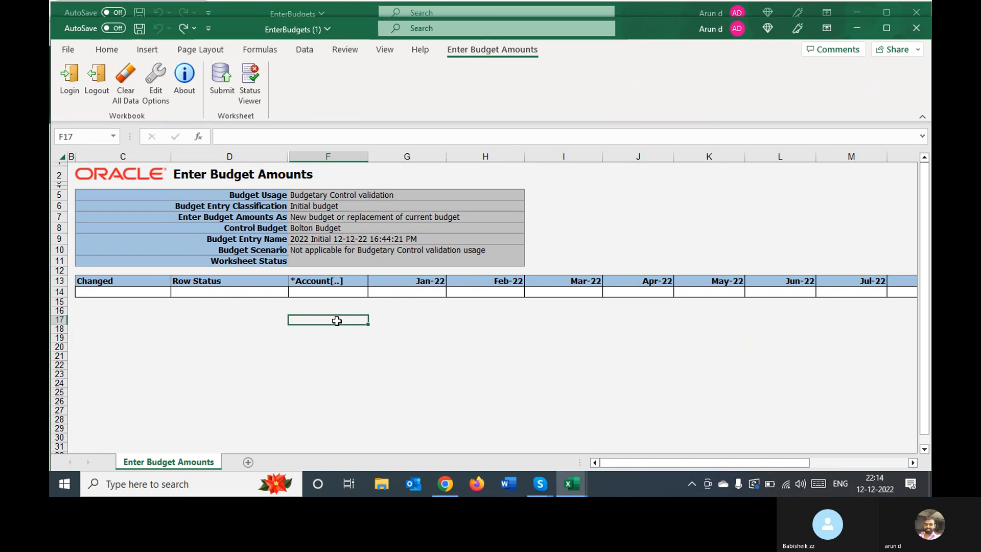
left_click(326, 295)
double_click(326, 295)
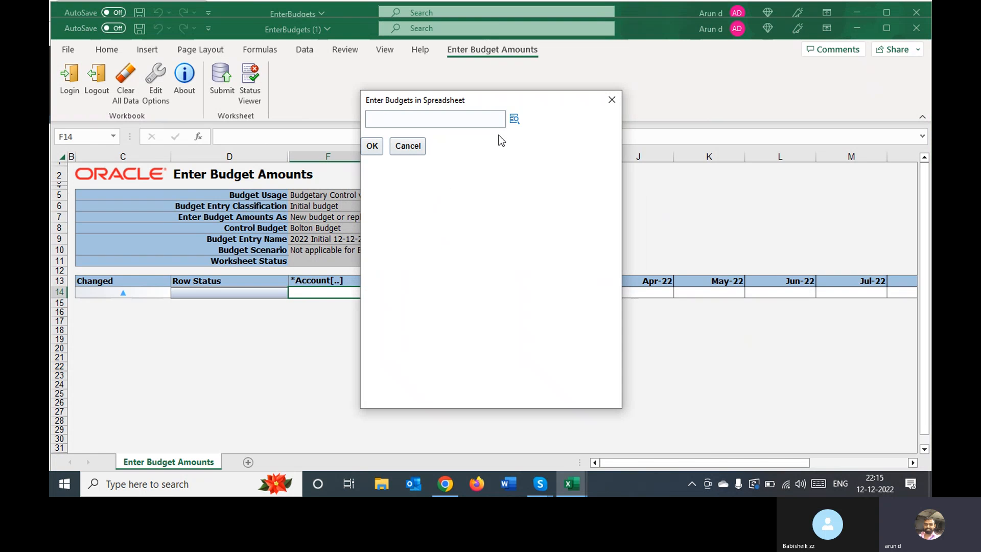
left_click(514, 119)
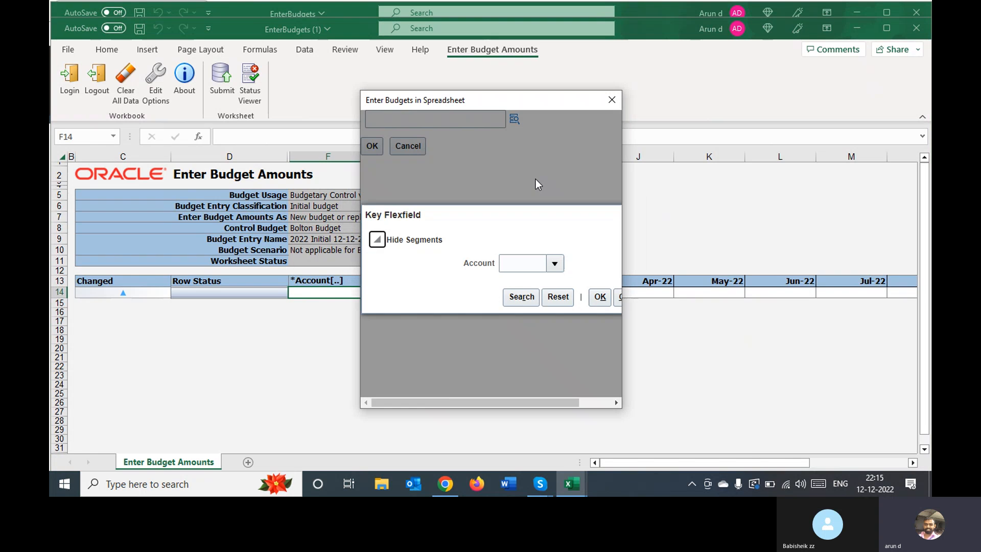
left_click(555, 261)
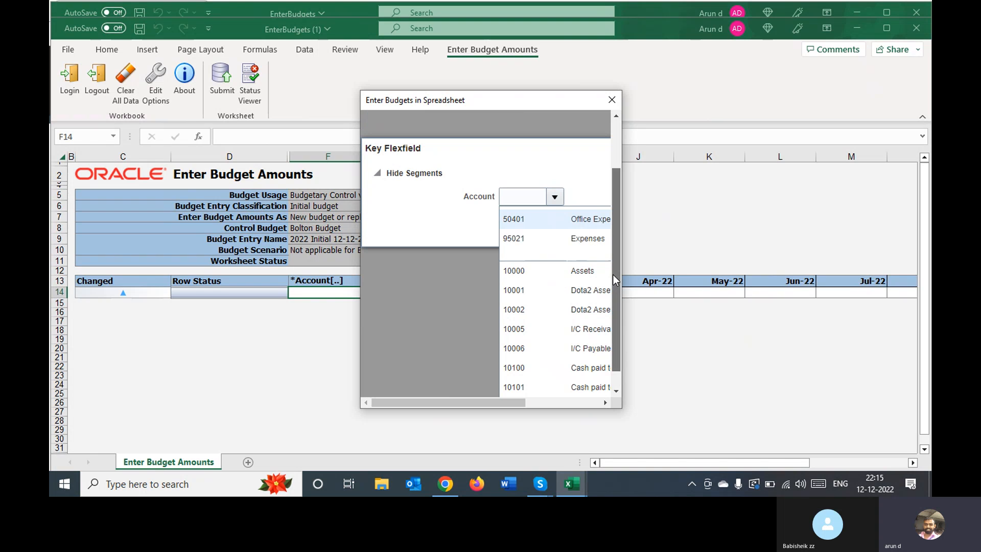
left_click_drag(613, 275, 618, 347)
left_click(520, 386)
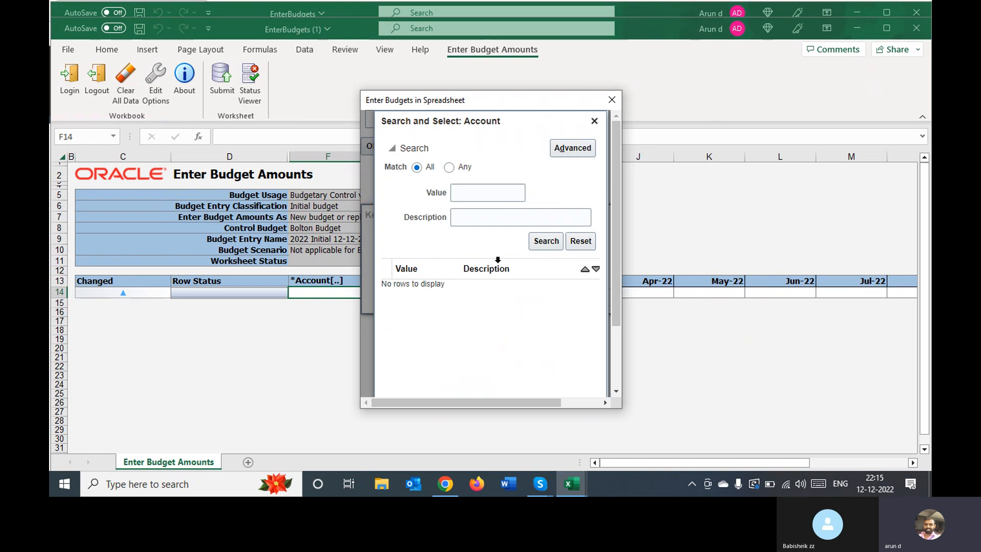
Search the account values by description for "Offic" and fill row 14's account with Office Expenses
left_click(495, 213)
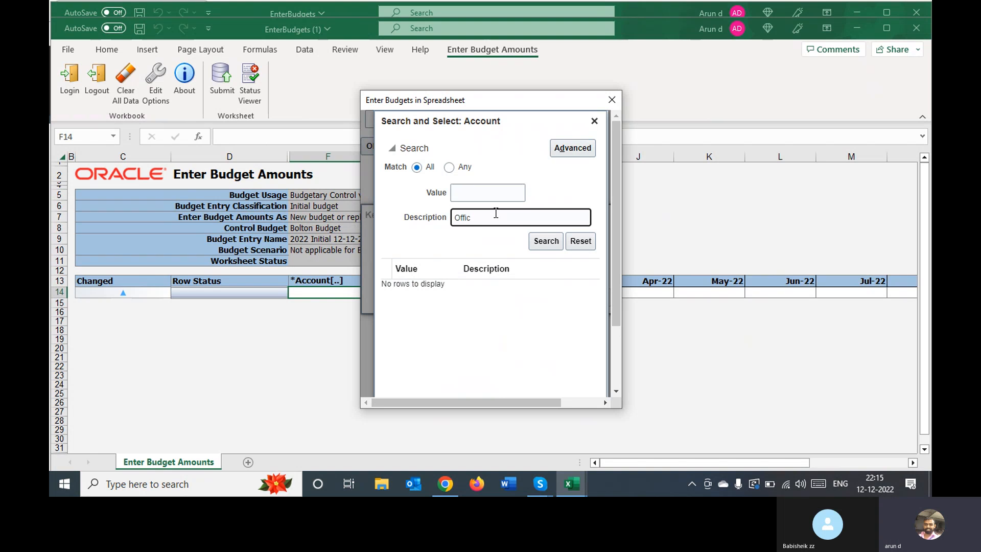
left_click(546, 236)
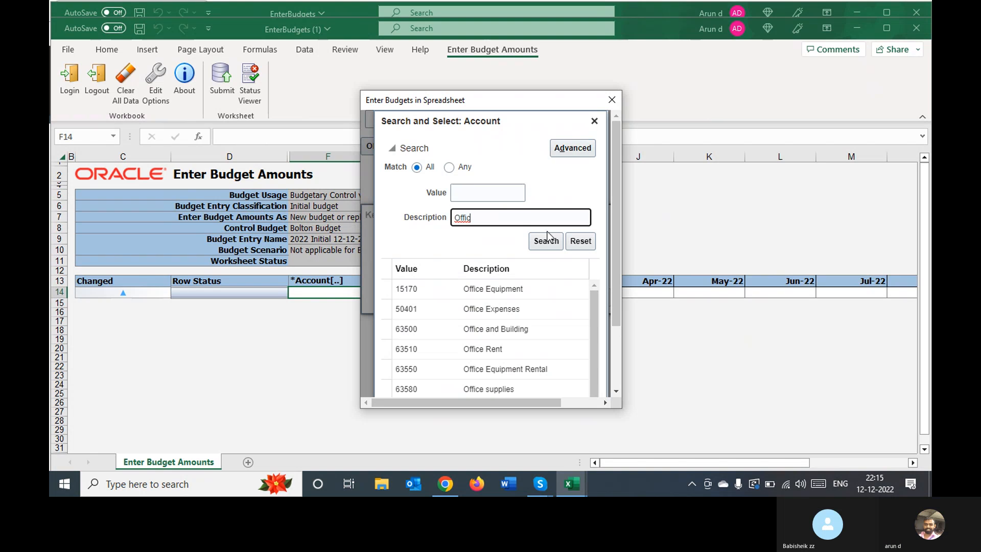
double_click(512, 309)
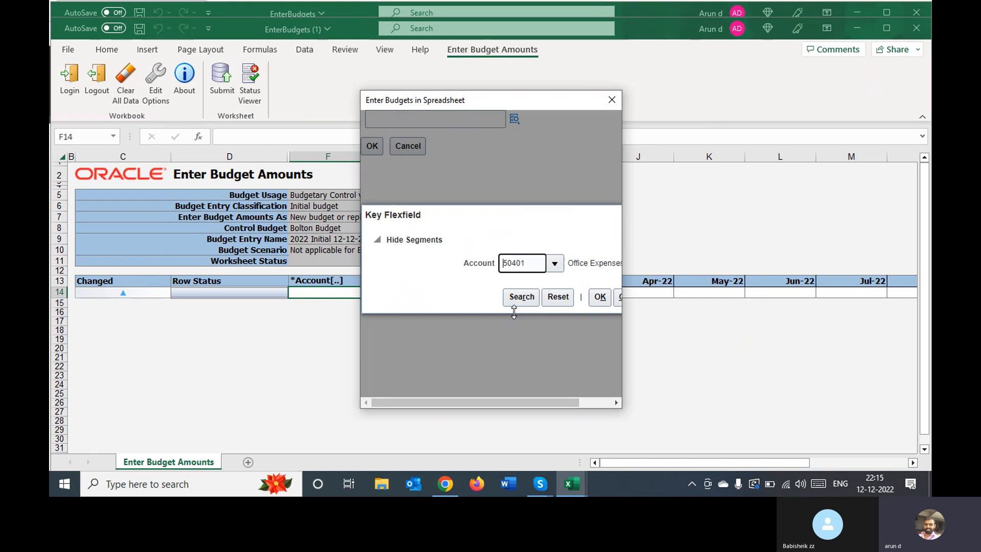
left_click(600, 299)
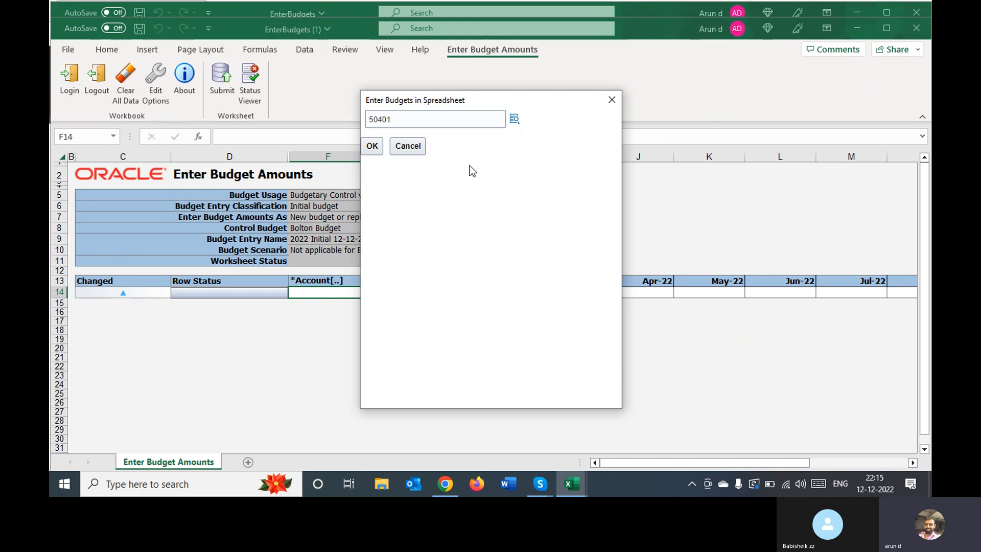
left_click(372, 146)
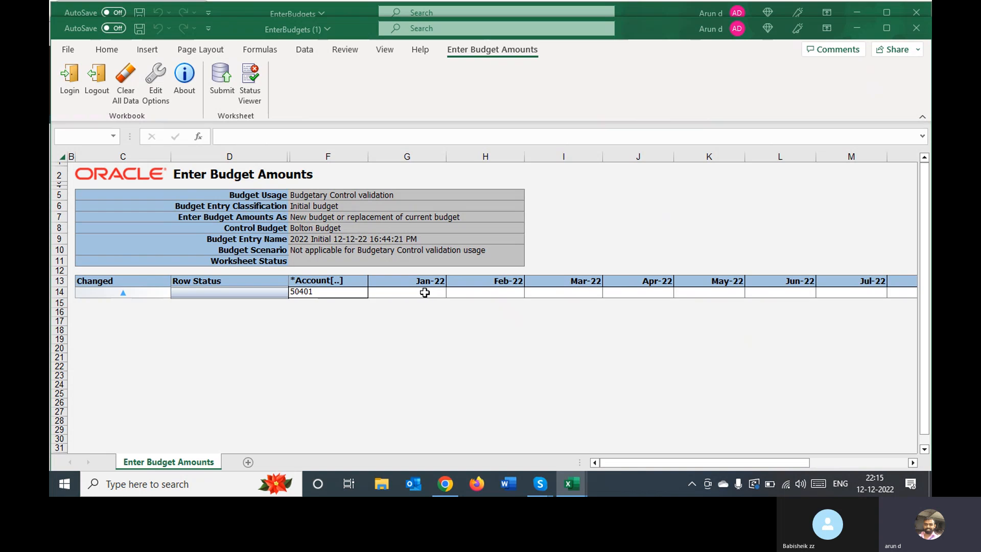
Enter budget amounts in row 14 of 20,000 for Jan-22 and 30,000 for Feb-22
left_click(425, 292)
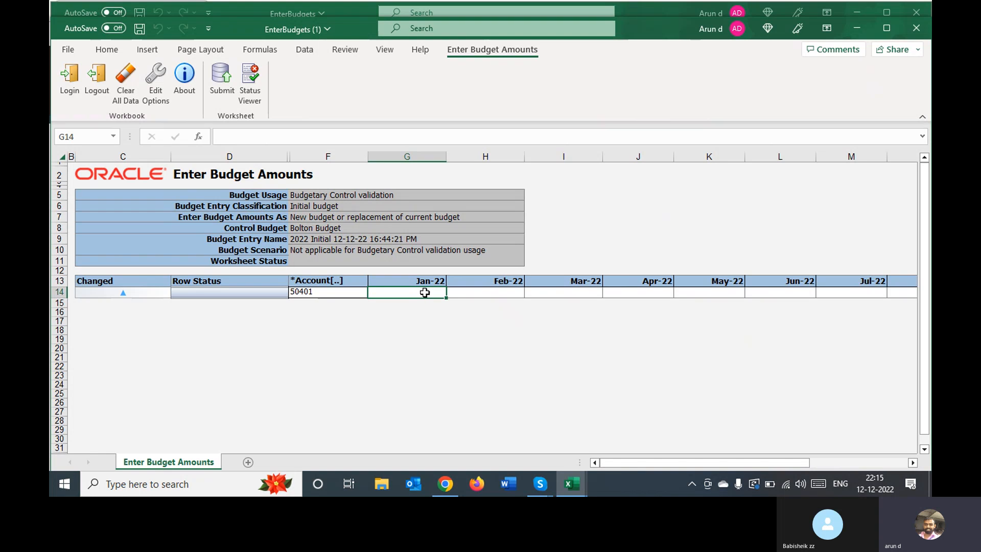
type("20000")
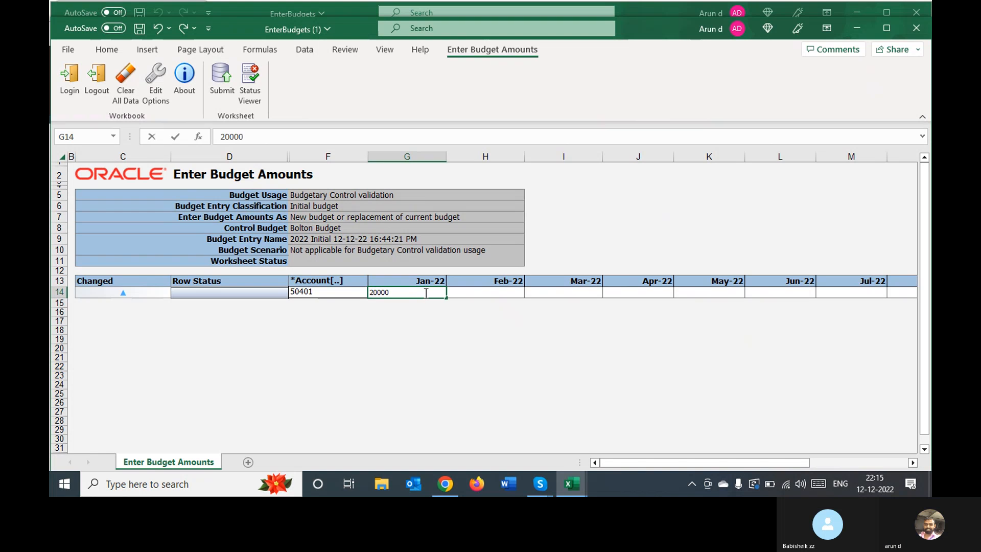
key("Return")
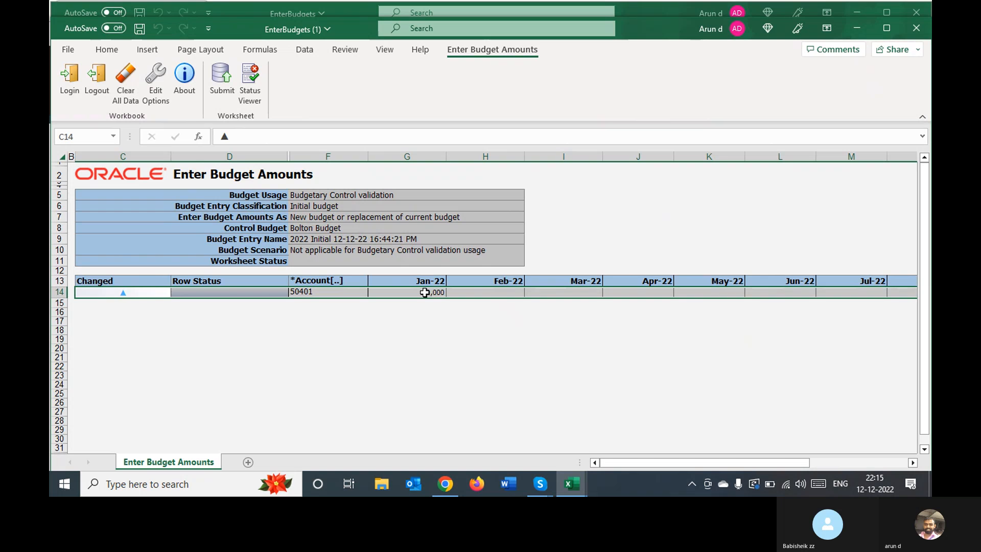
type("300")
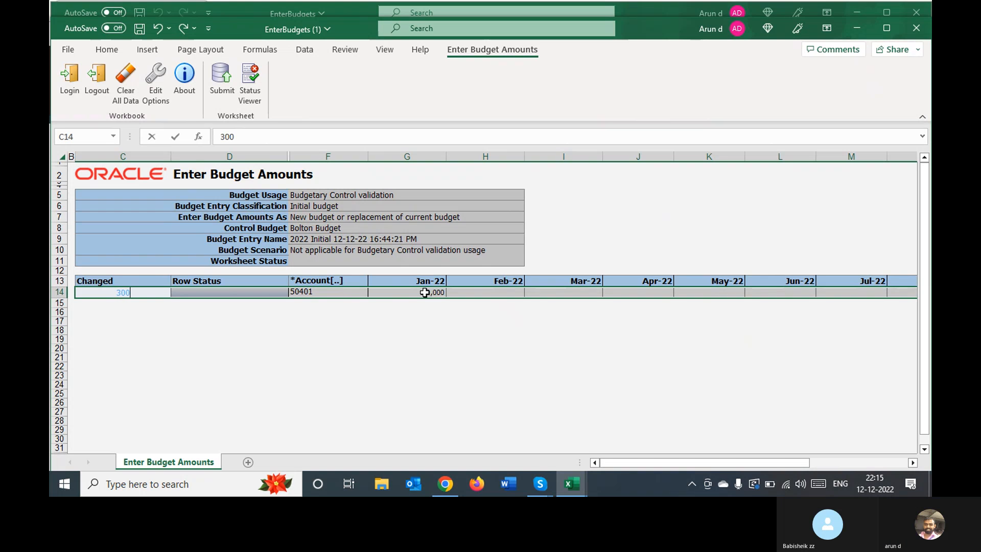
left_click(484, 319)
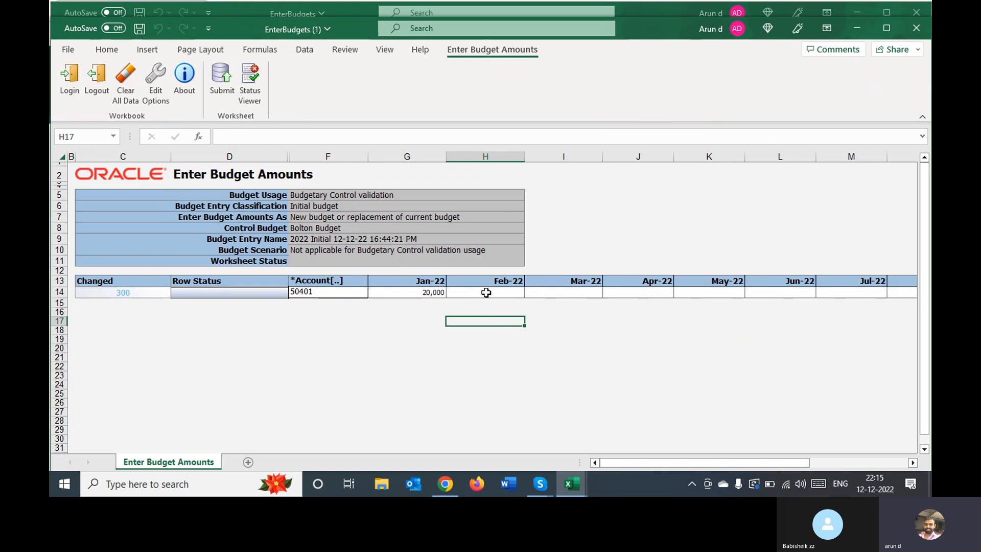
left_click(485, 291)
type("30,0")
type("000")
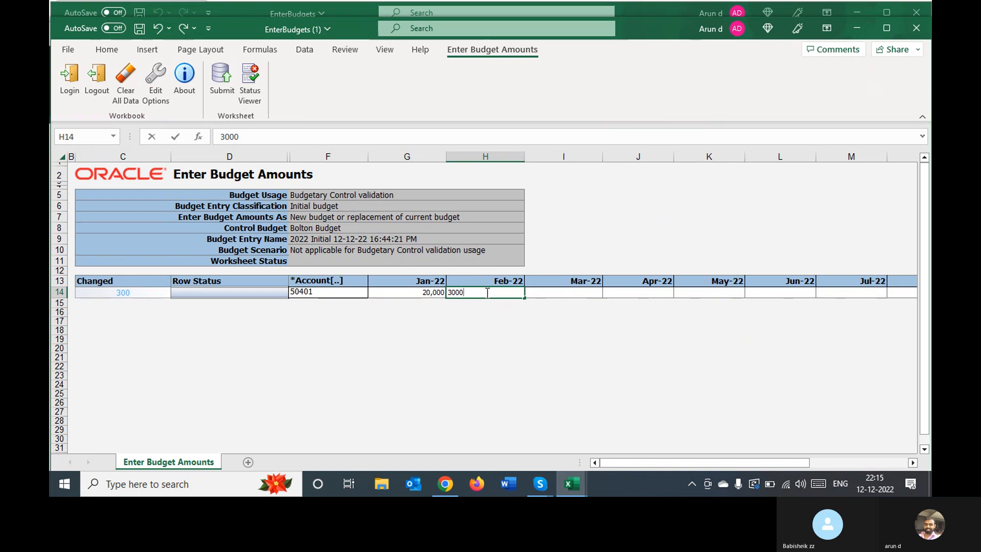
key("Tab")
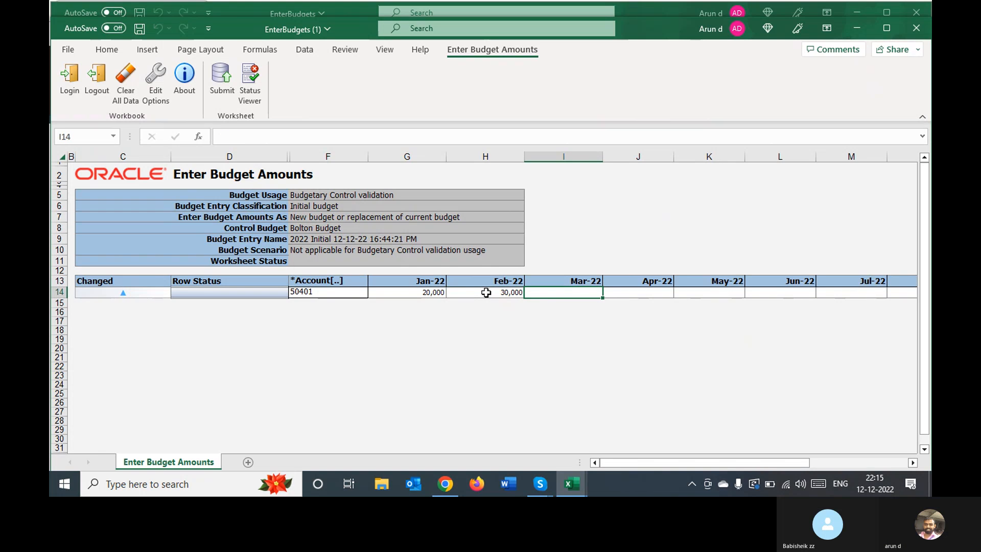
Enter row 14's budget amounts of 20,000 for Mar-22, 25,000 for Apr-22 and 40,000 for May-22
type("20,0")
type("000")
key("Tab")
type("25,00")
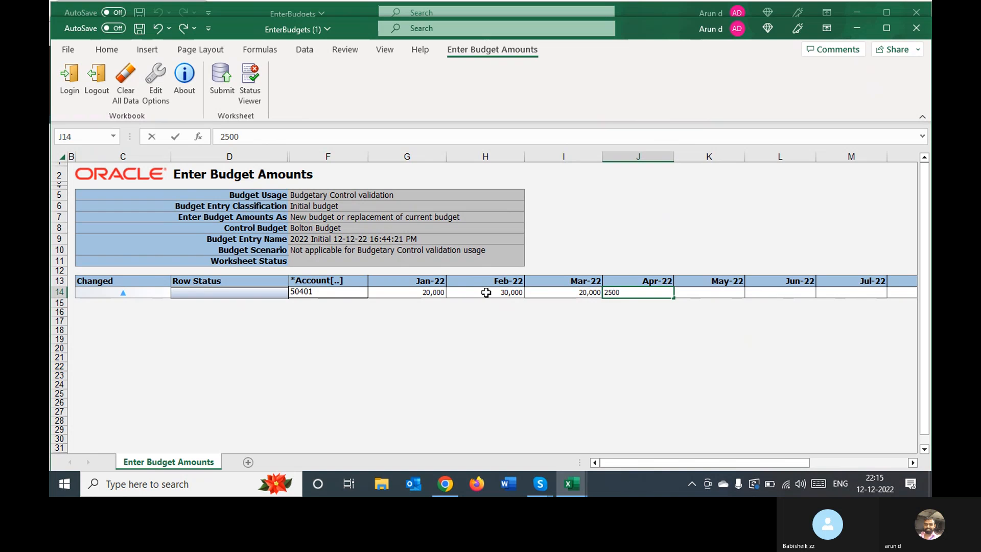
type("0")
key("Tab")
type("40")
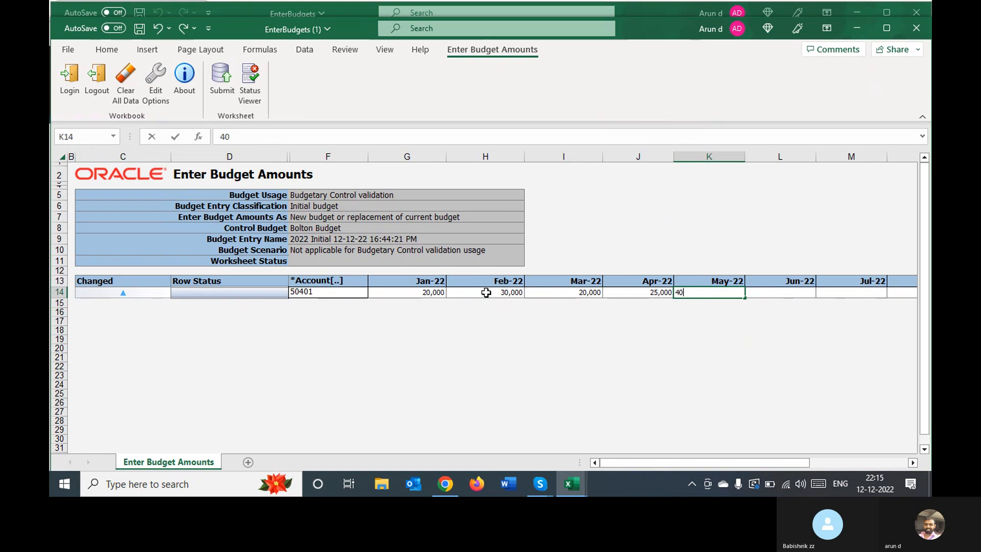
key("Tab")
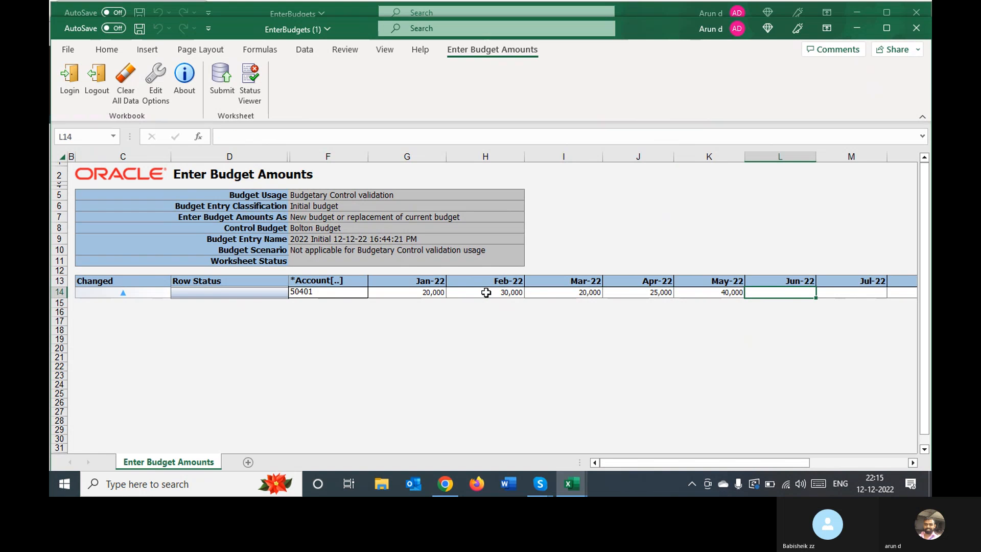
Enter row 14's budget amounts of 15,000 for Jun-22 and 20,000 for Jul-22
type("1")
type("5,000")
key("Tab")
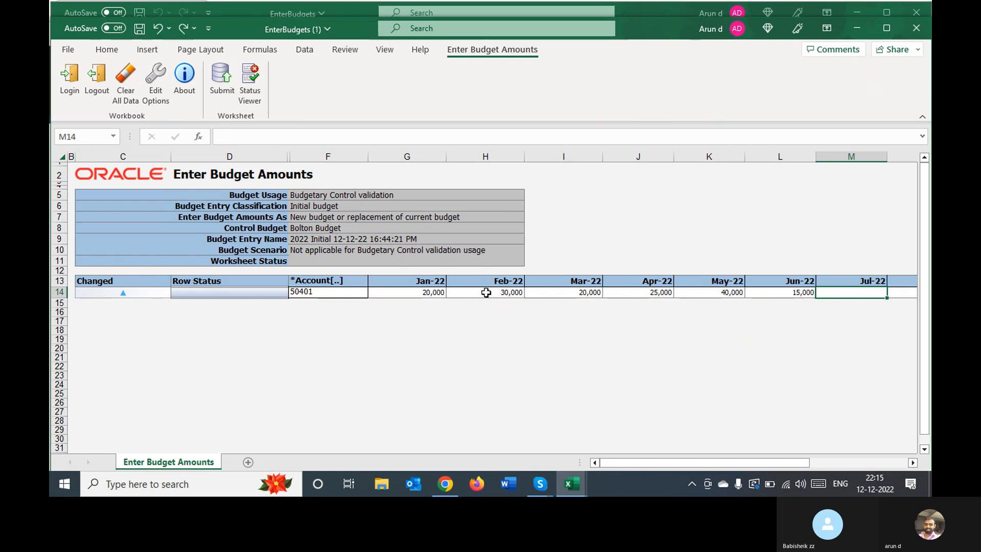
type("2")
type("0,00000")
key("Tab")
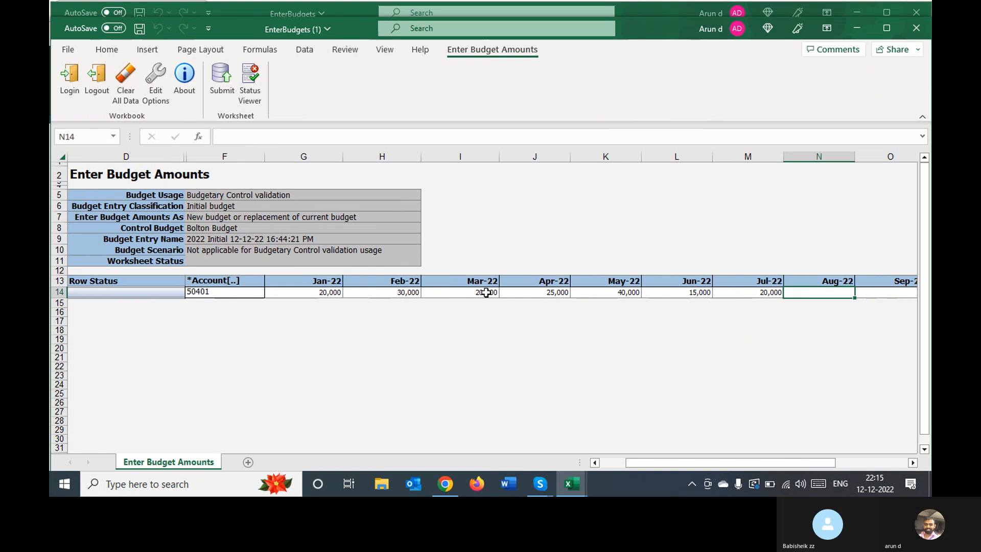
Enter row 14's budget amounts of 28,000 for Aug-22 and 21,500 for Sep-22
type("2")
type("8,0000")
key("Tab")
type("21")
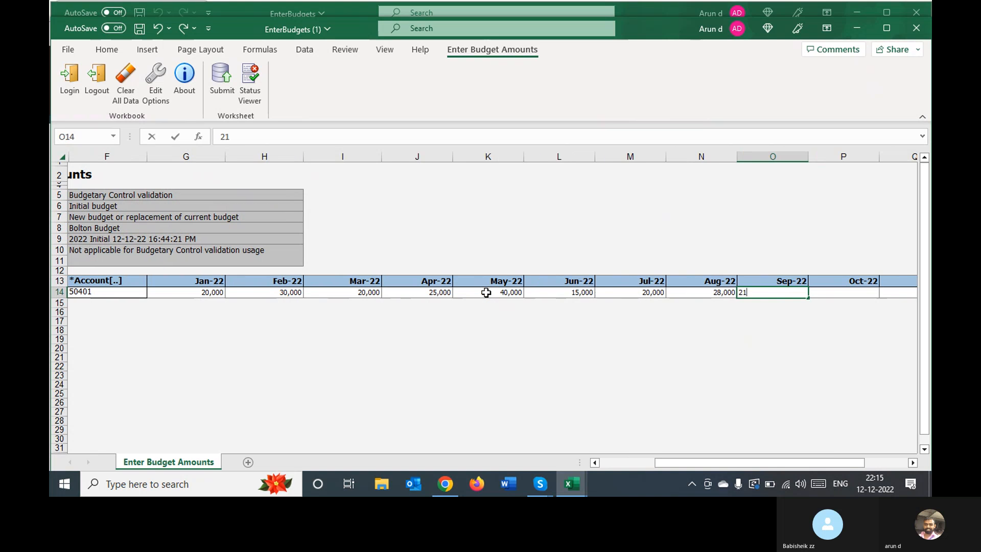
type(",500")
key("Tab")
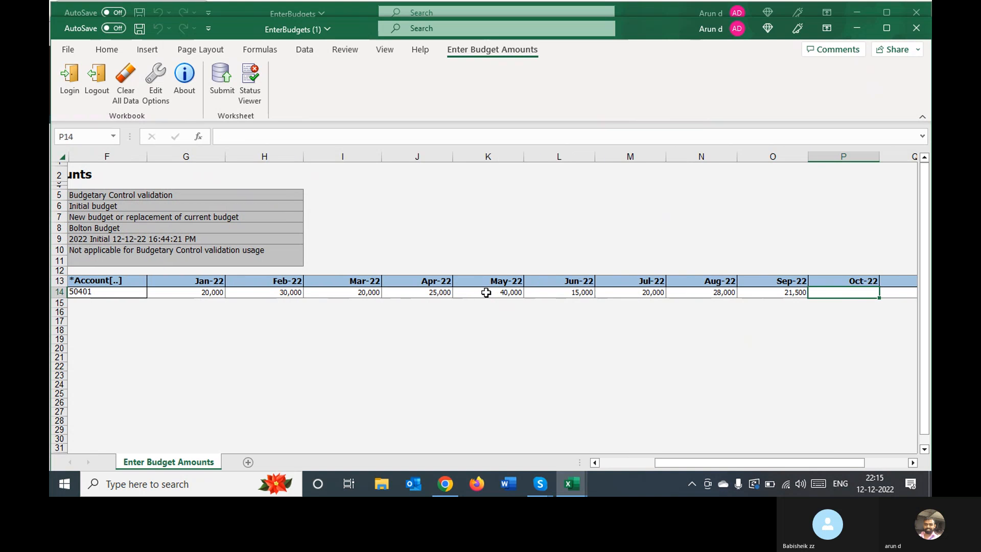
Enter row 14's budget amounts of 10,000 for Oct-22, 22,000 for Nov-22 and 27,500 for Dec-22
type("10000")
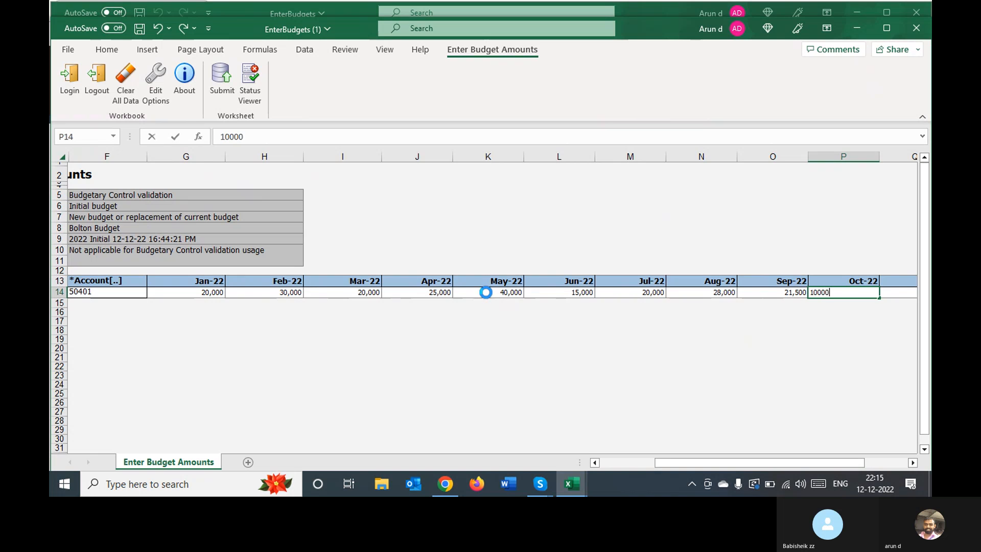
key("Tab")
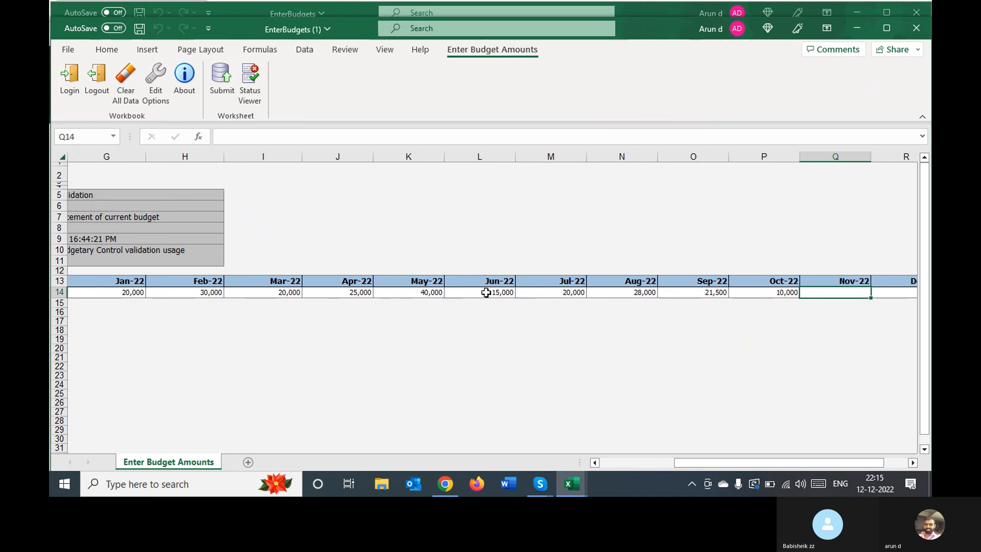
type("22,000")
key("Tab")
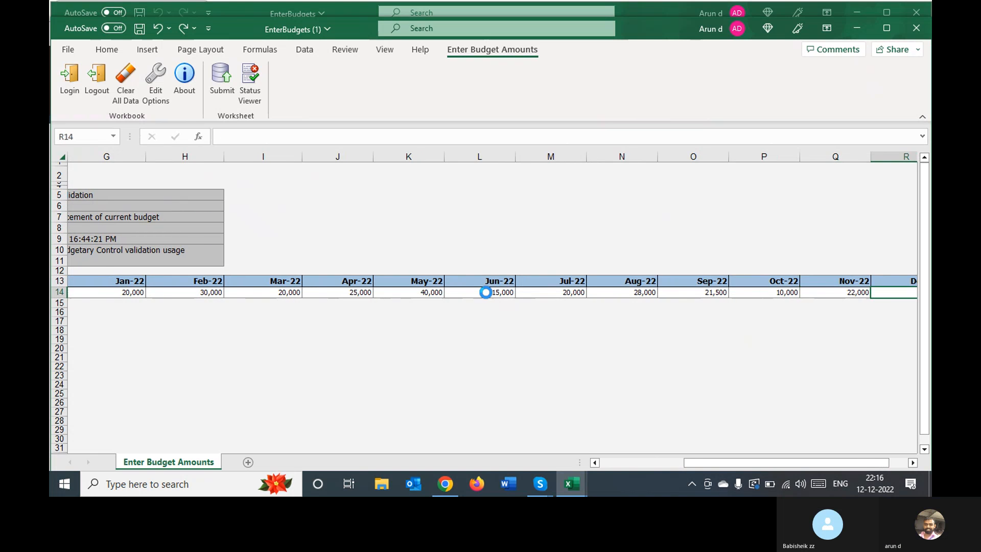
type("27500")
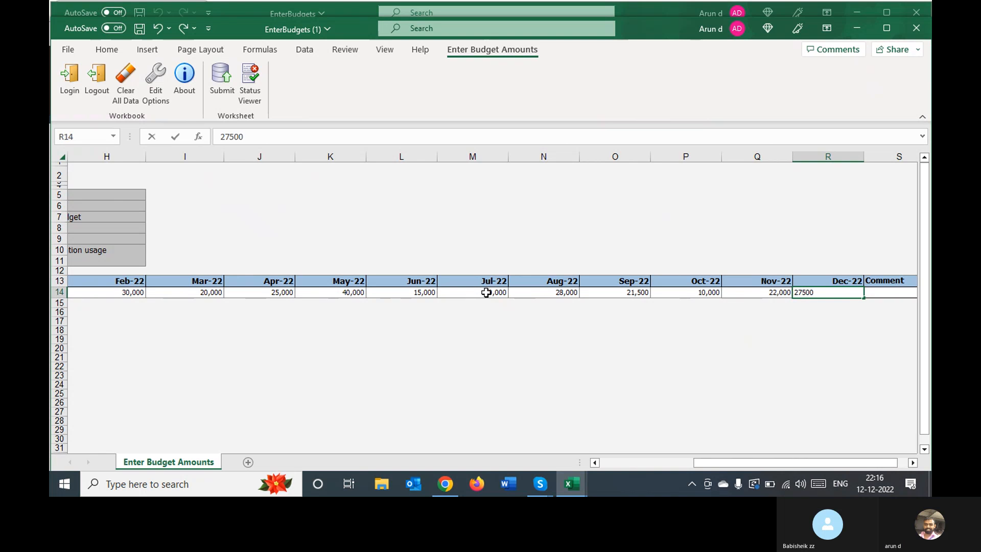
key("Tab")
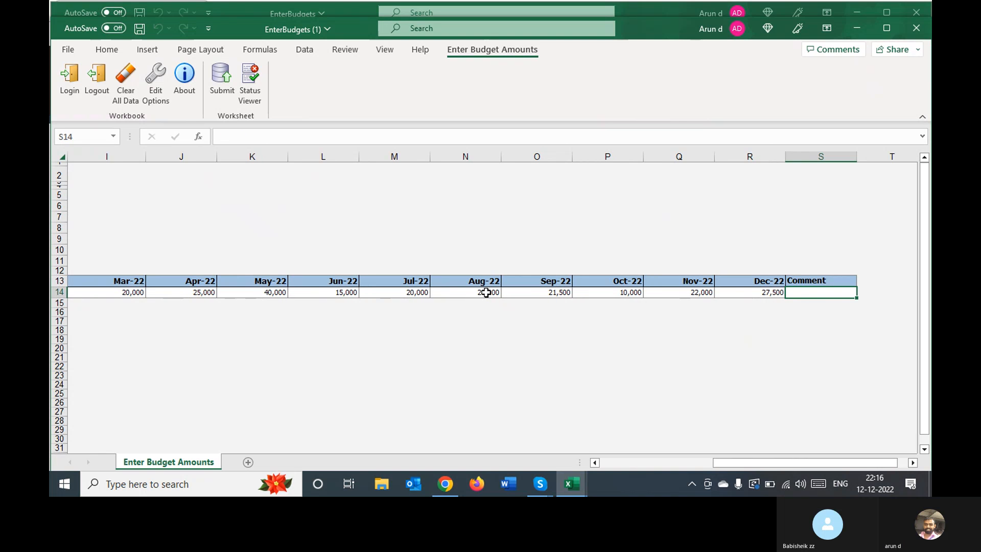
Enter "New" as row 14's comment and submit the worksheet, continuing to upload subsequent rows on failure
type("New")
key("Tab")
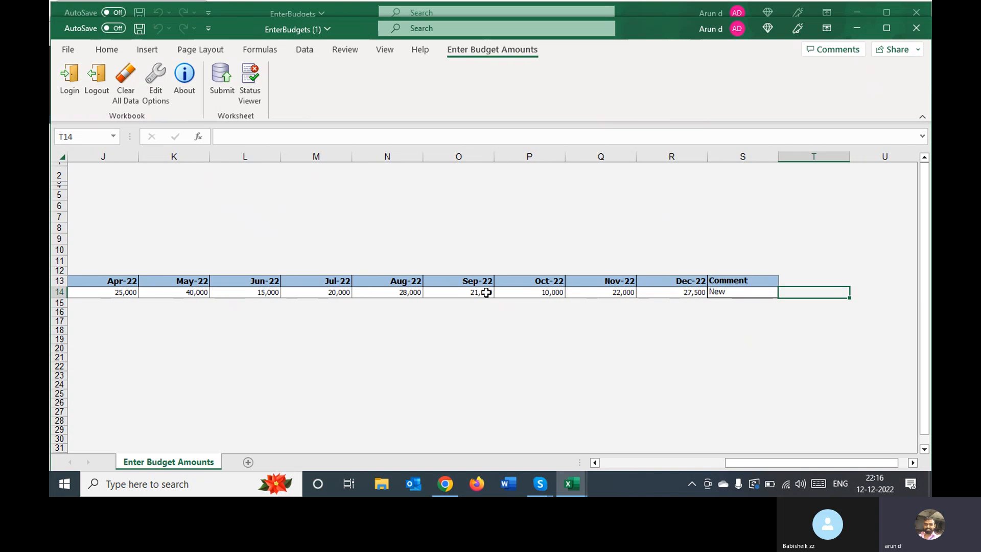
left_click(221, 81)
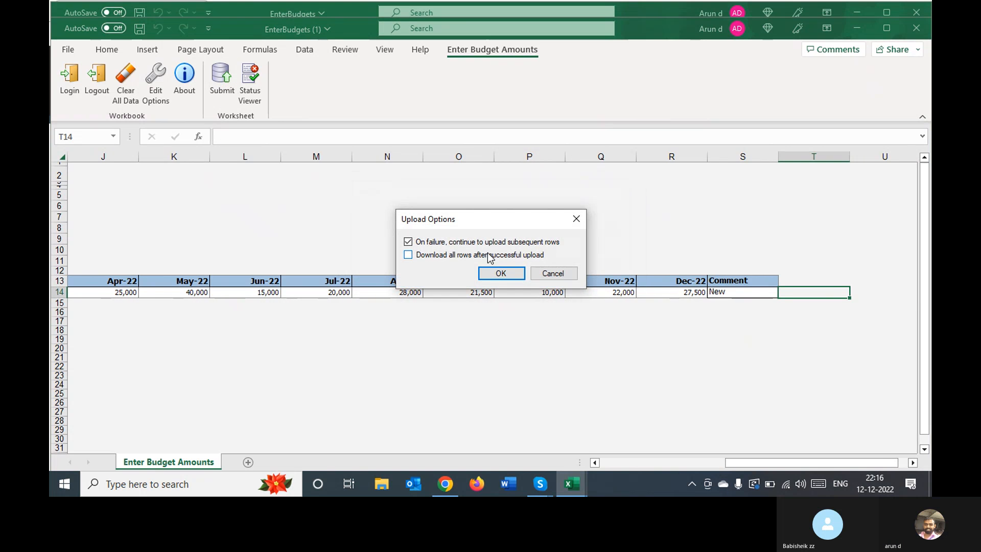
left_click(501, 273)
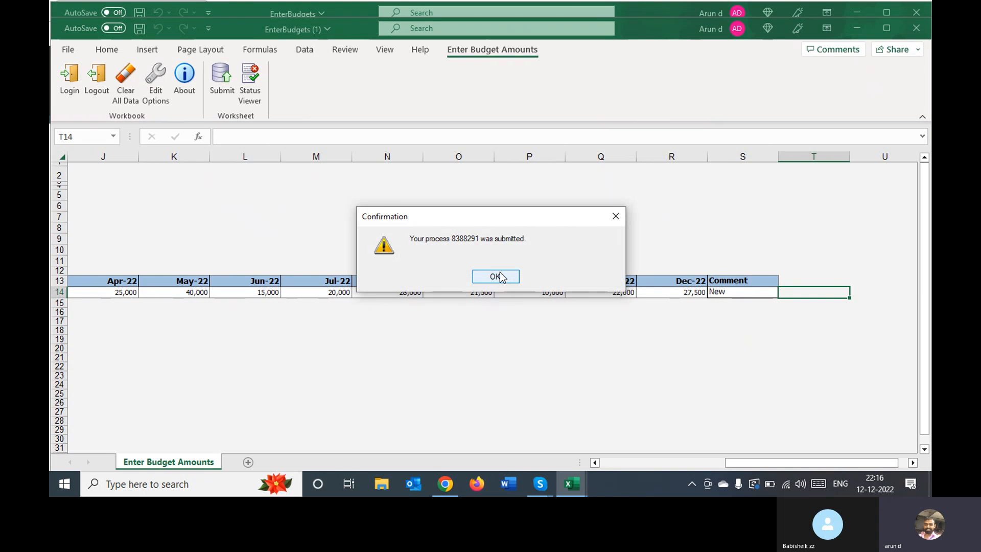
left_click(498, 276)
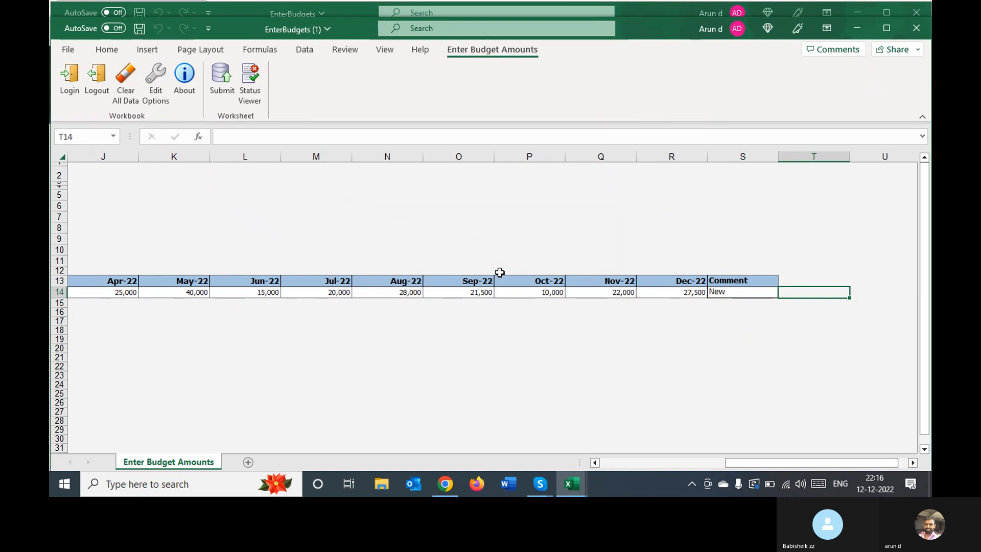
left_click(314, 219)
key("Left")
key("Left")
key("Left")
key("Left")
key("Left")
key("Left")
key("Left")
key("Left")
key("Left")
key("Left")
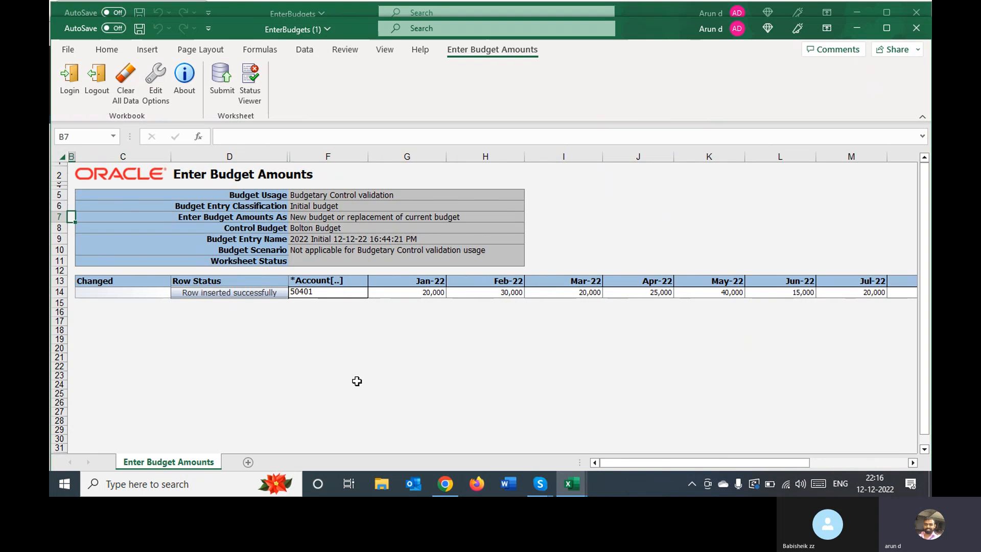
Switch to Chrome, open the Scheduled Processes overview and refresh the list to check the budget import processes
left_click(445, 486)
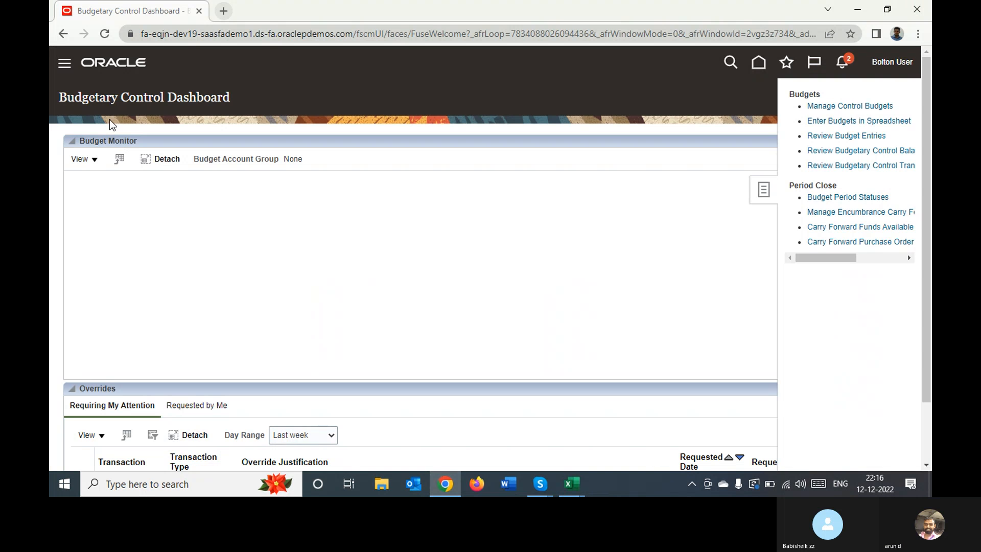
left_click(64, 64)
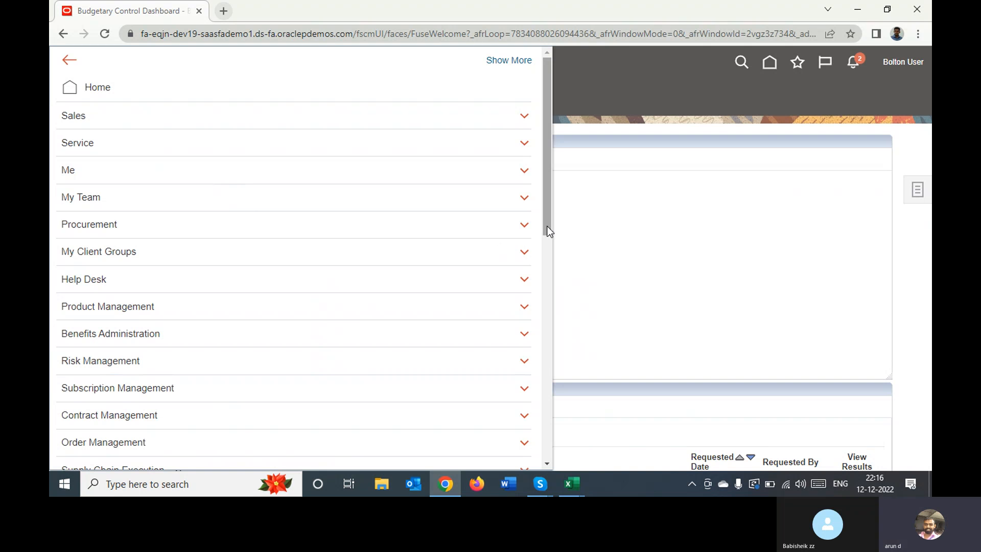
left_click_drag(546, 224, 536, 453)
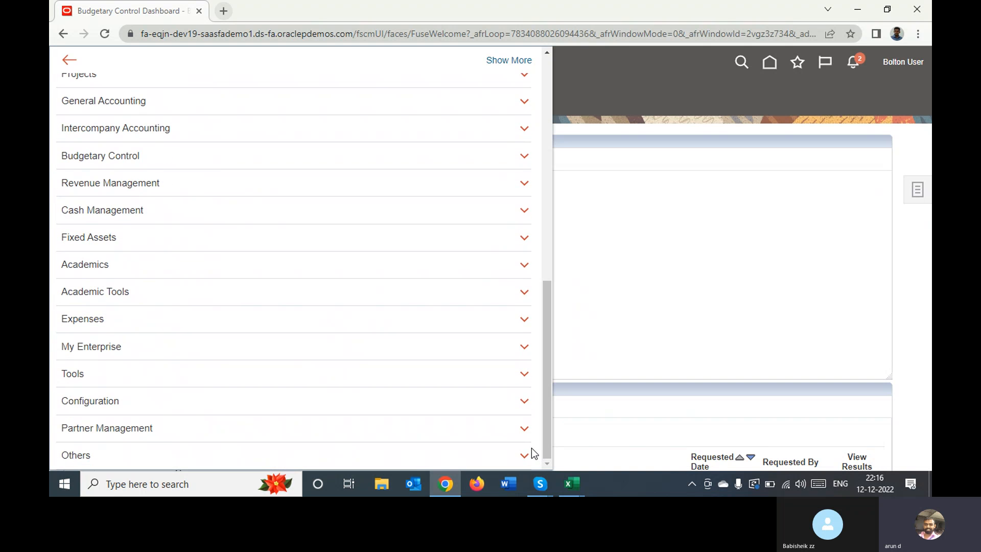
left_click(357, 380)
scroll(356, 379, "down", 3)
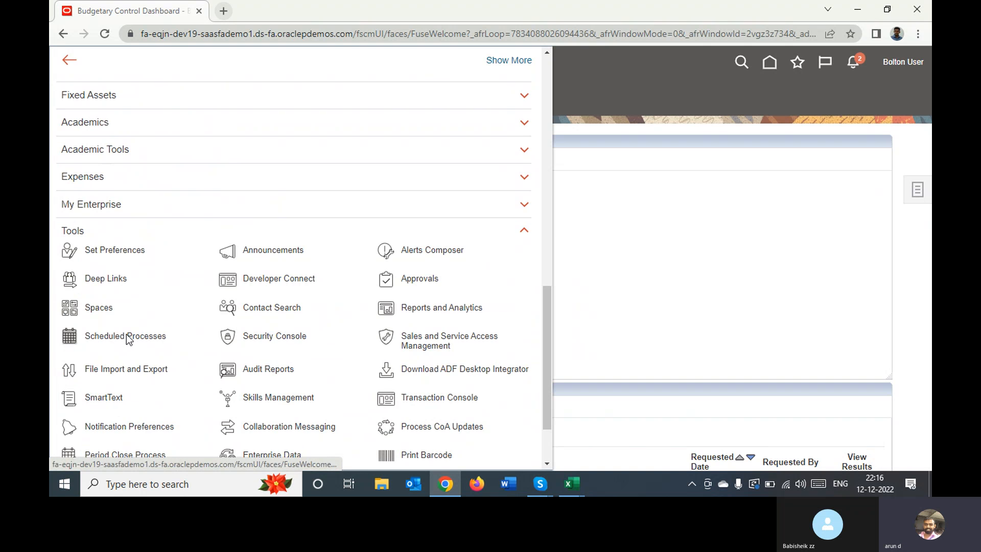
left_click(277, 280)
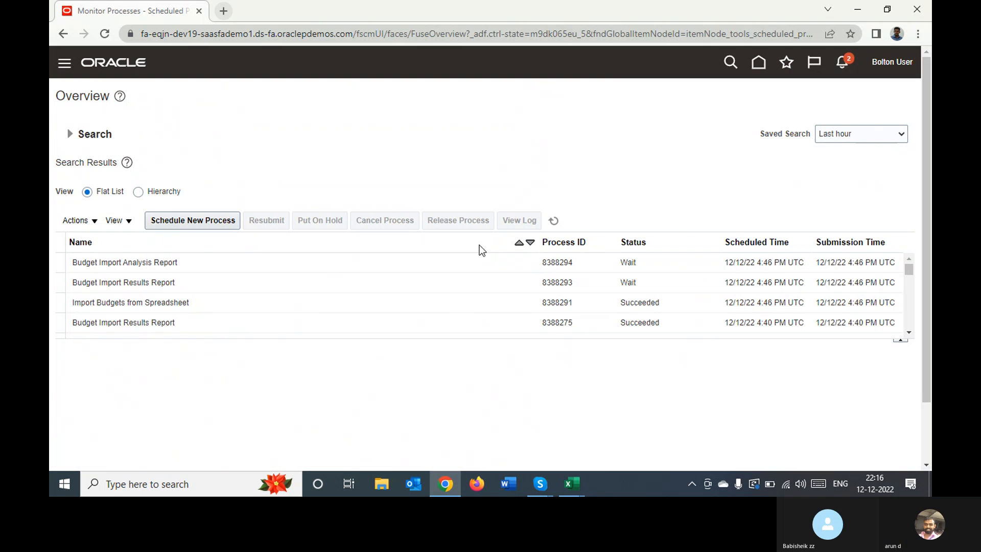
left_click(551, 223)
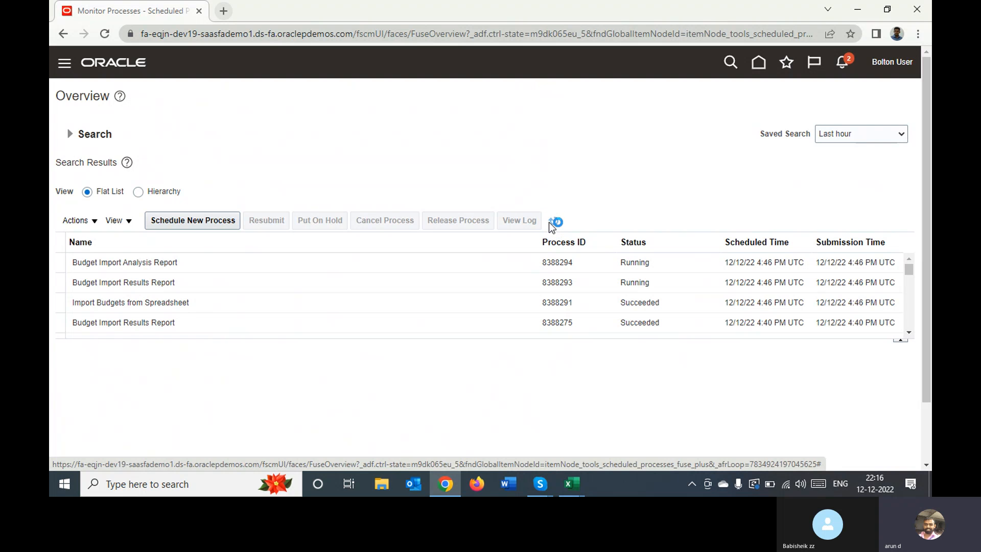
left_click(549, 224)
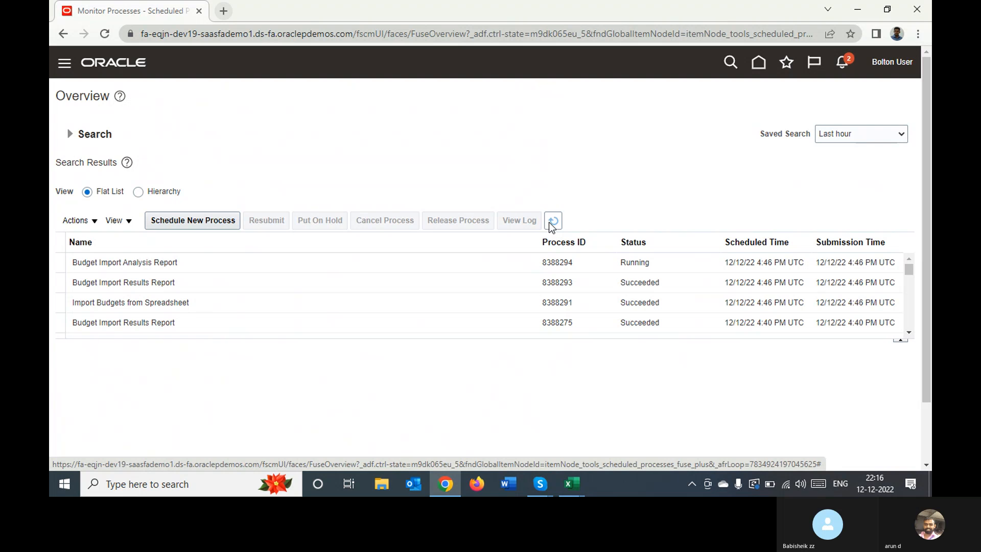
Refresh the process list and republish the output of the latest Budget Import Analysis Report
left_click(551, 225)
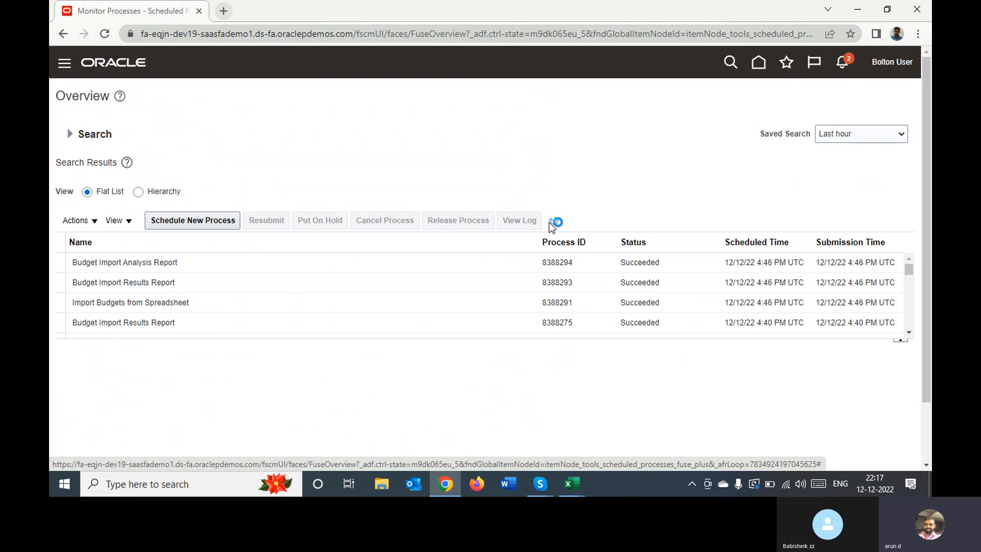
left_click(458, 262)
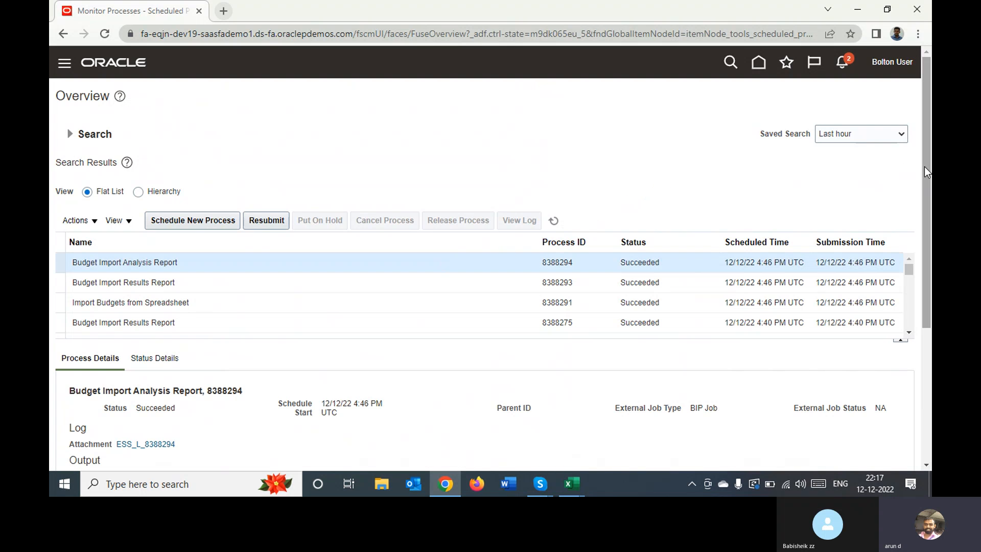
left_click_drag(926, 167, 909, 317)
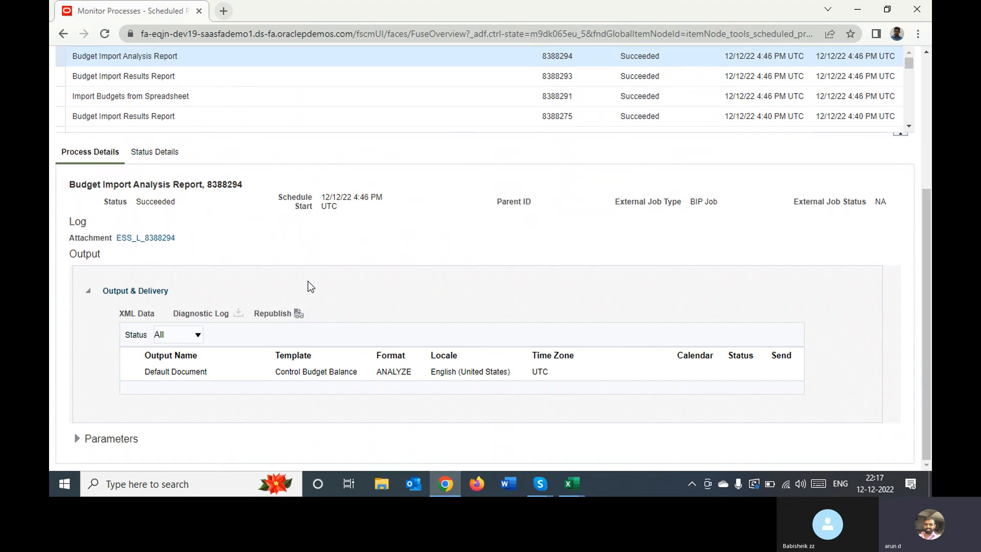
left_click(298, 314)
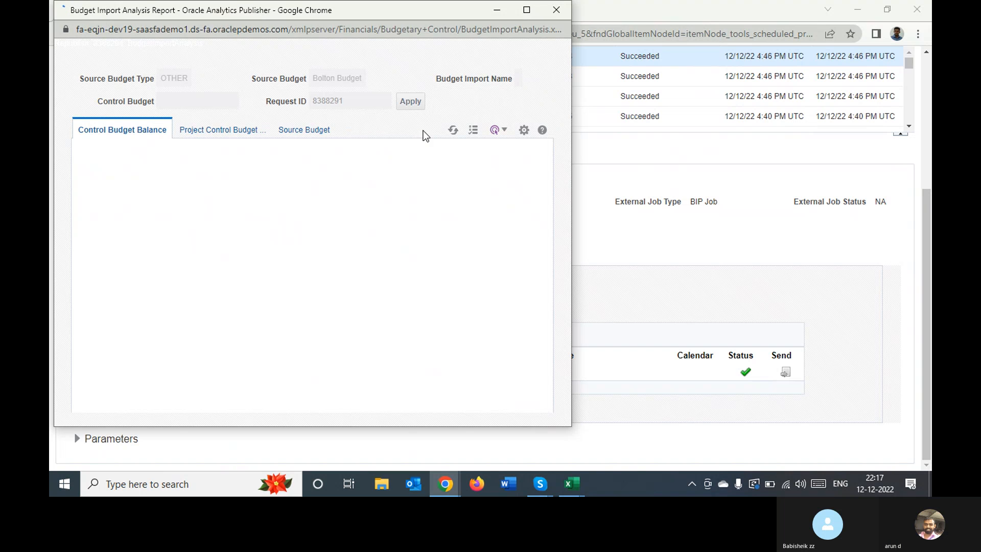
Export the Budget Import Analysis Report as a PDF and open it to review the imported Bolton Budget amounts
left_click(522, 131)
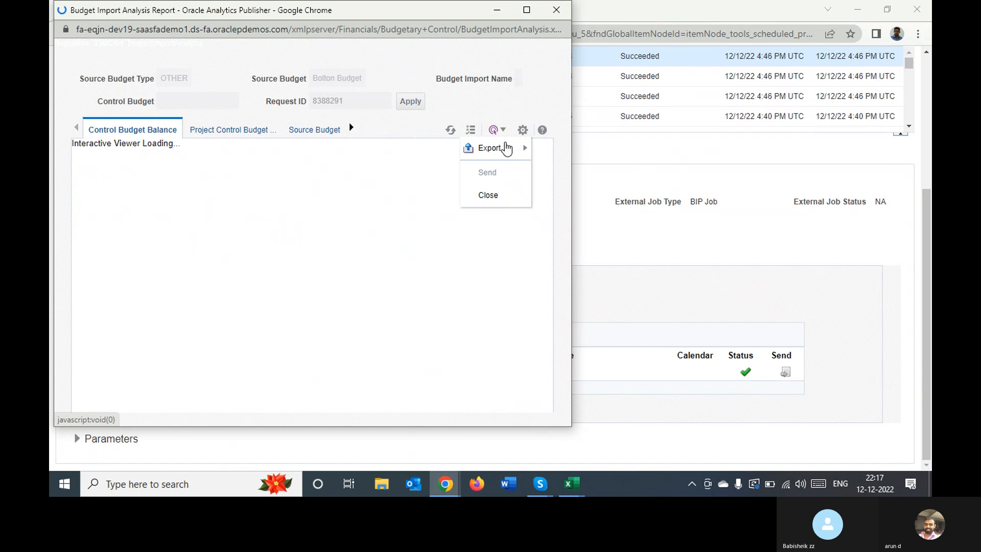
left_click(499, 152)
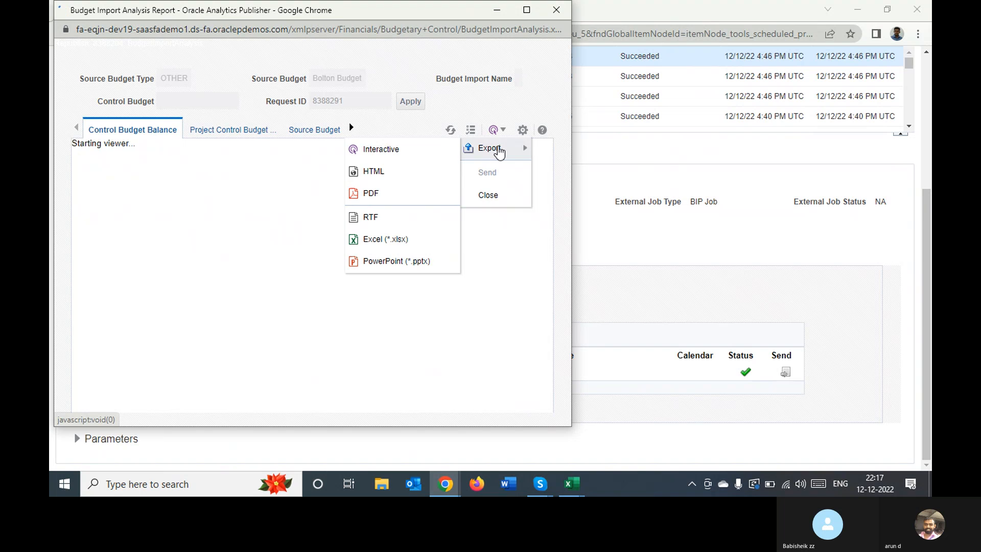
left_click(375, 196)
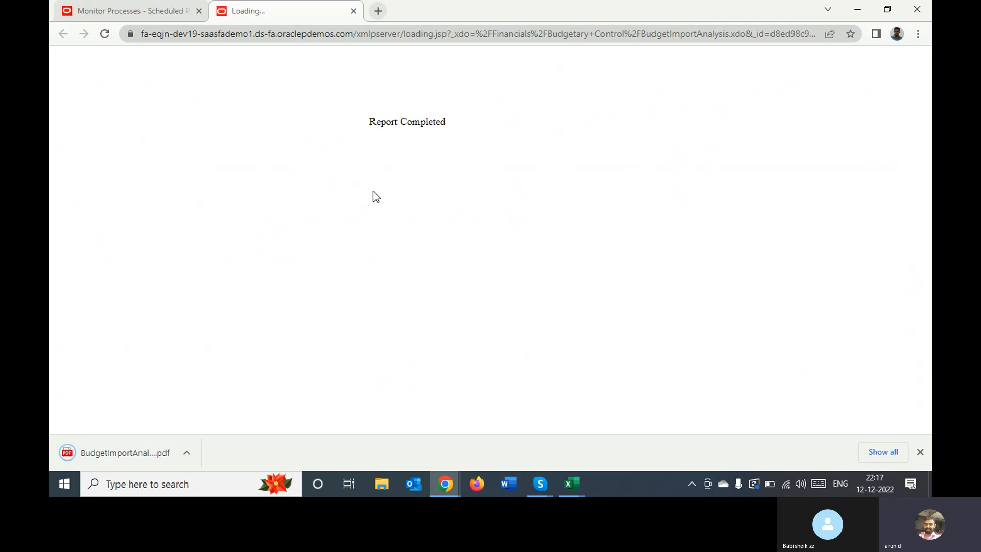
left_click(127, 452)
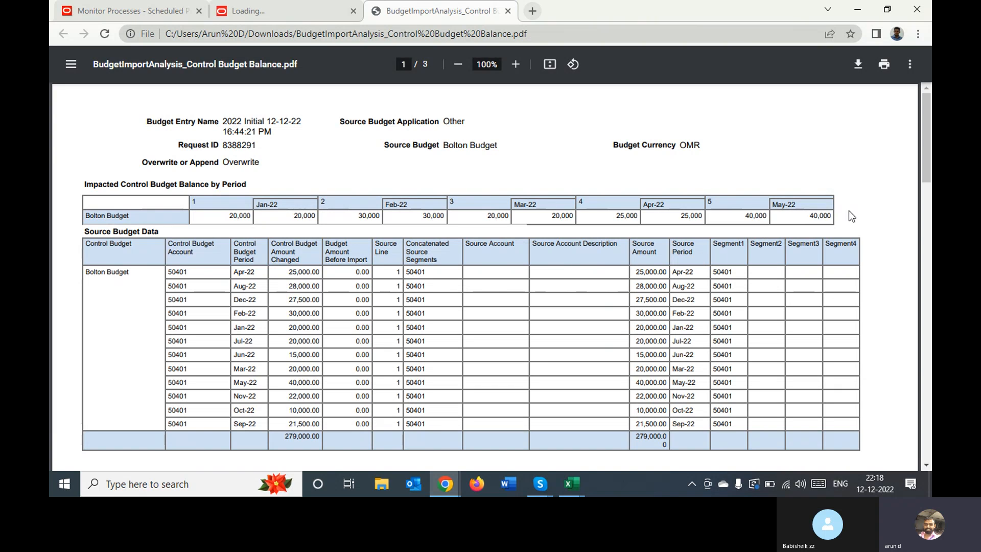
left_click_drag(924, 166, 814, 99)
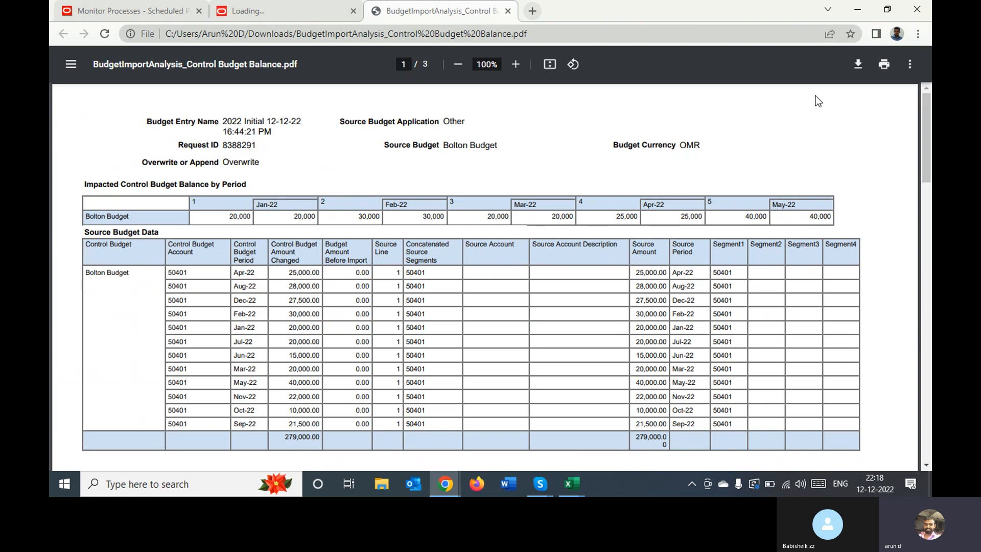
Close the report PDF and its loading page, and open the Budgetary Control dashboard from the home page
left_click(508, 12)
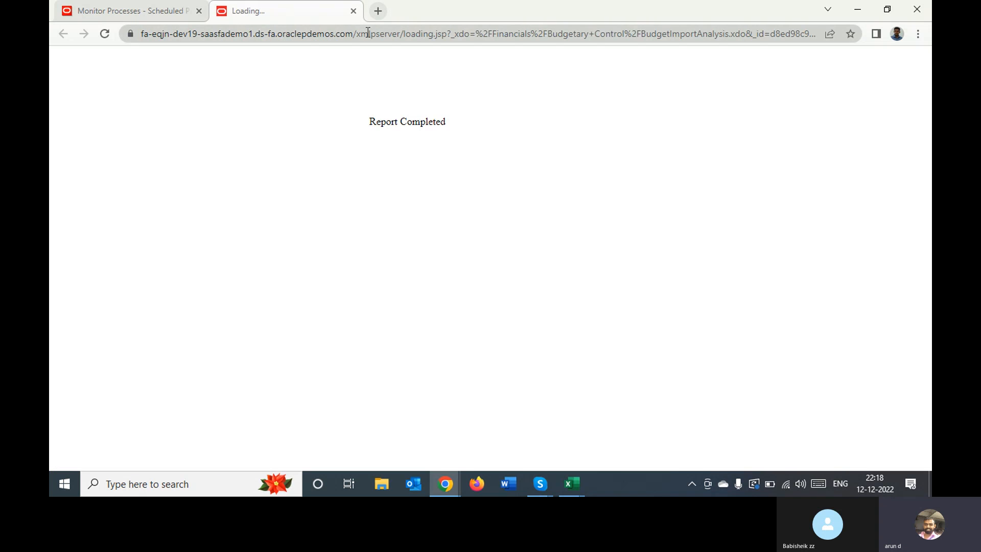
left_click(353, 10)
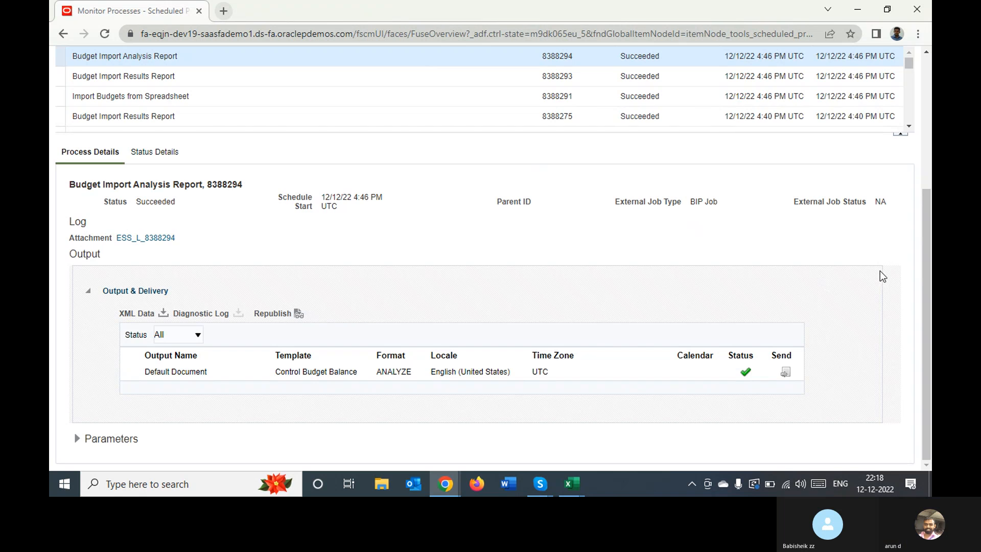
left_click(927, 118)
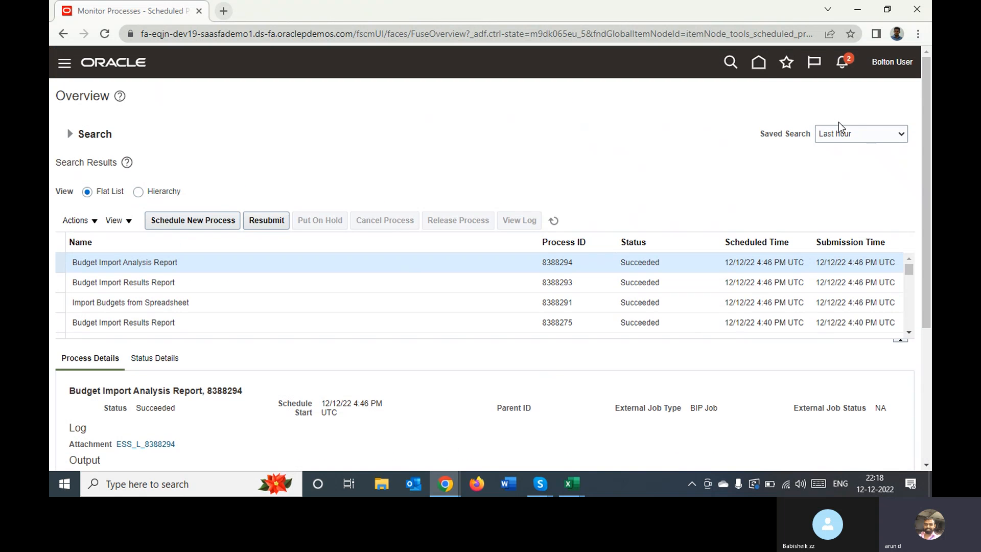
left_click(763, 62)
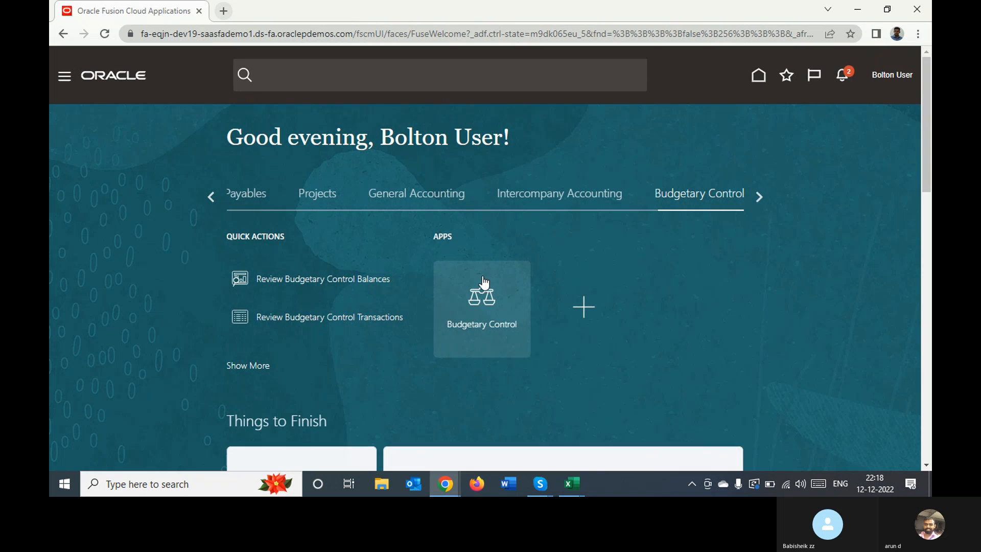
left_click(475, 301)
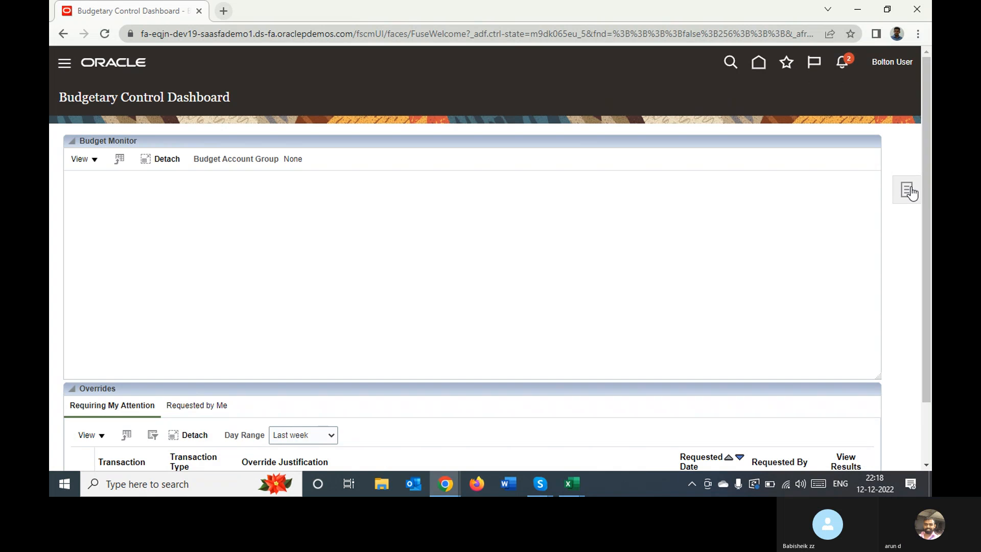
left_click(906, 196)
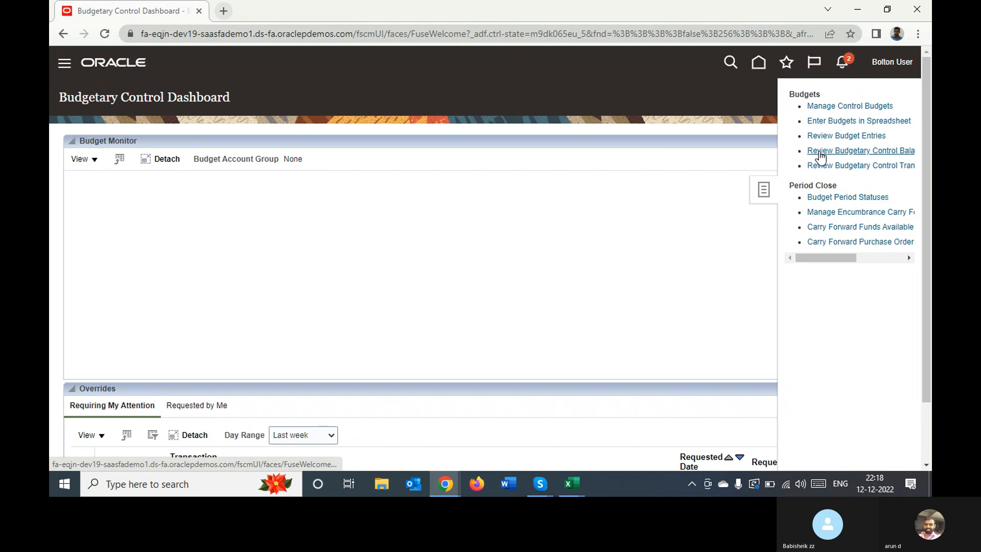
left_click(816, 165)
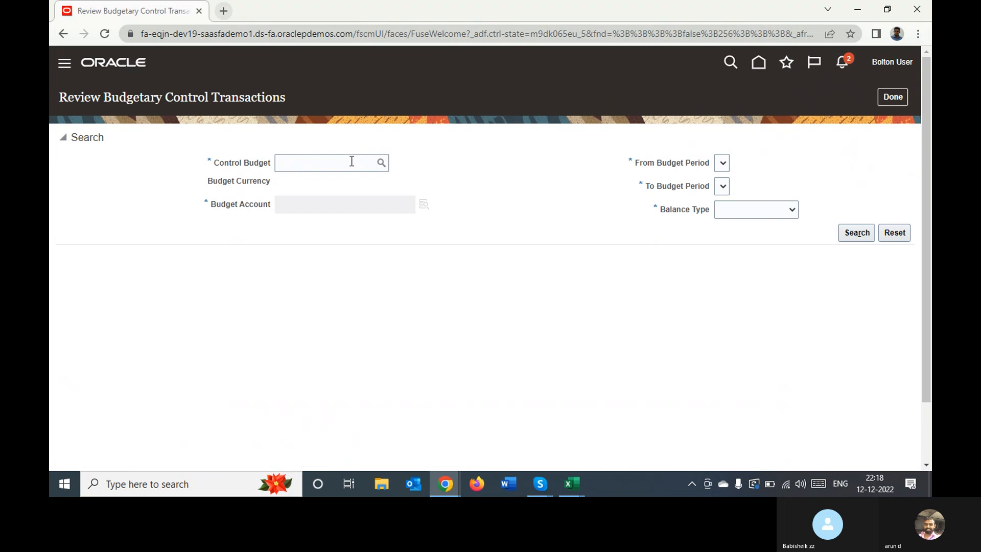
left_click(352, 161)
type("Bol")
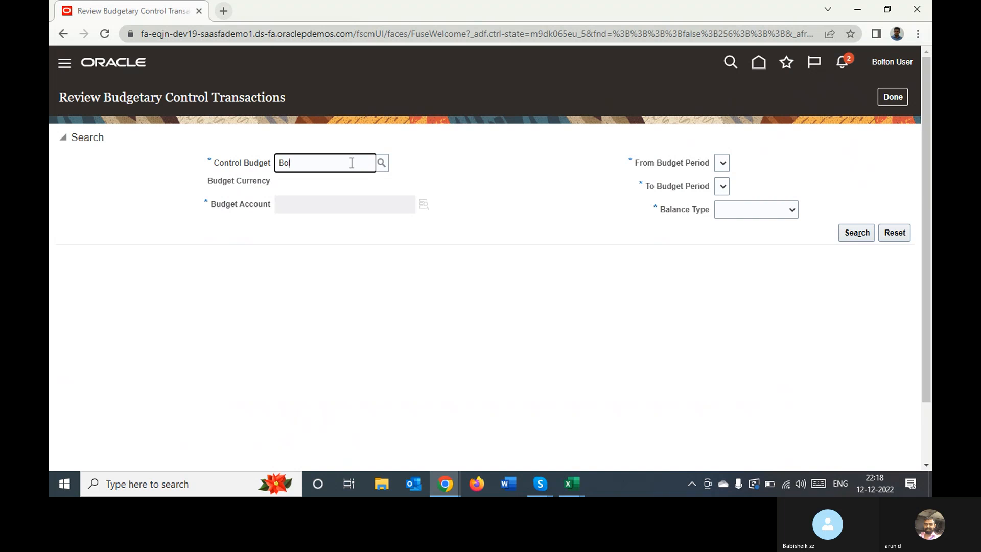
key("Tab")
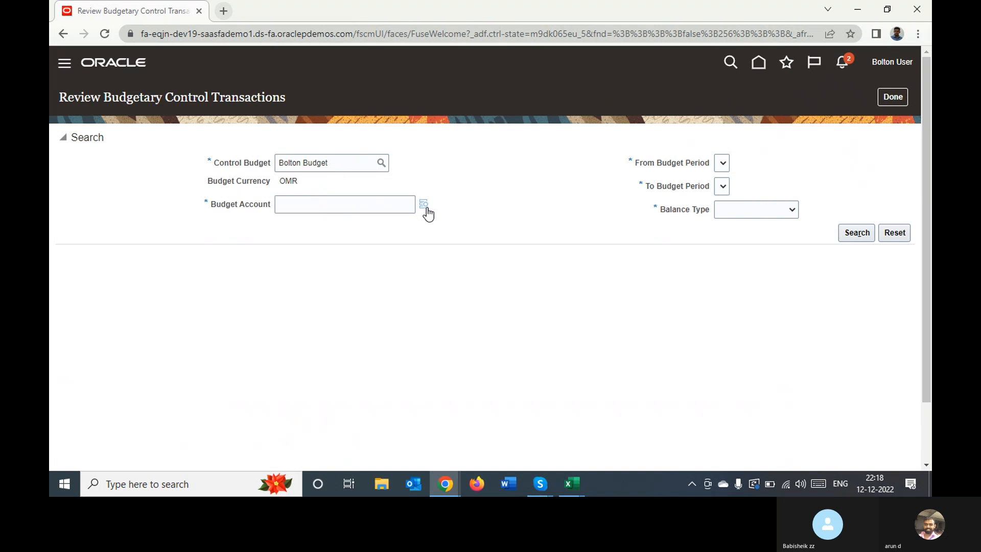
left_click(425, 208)
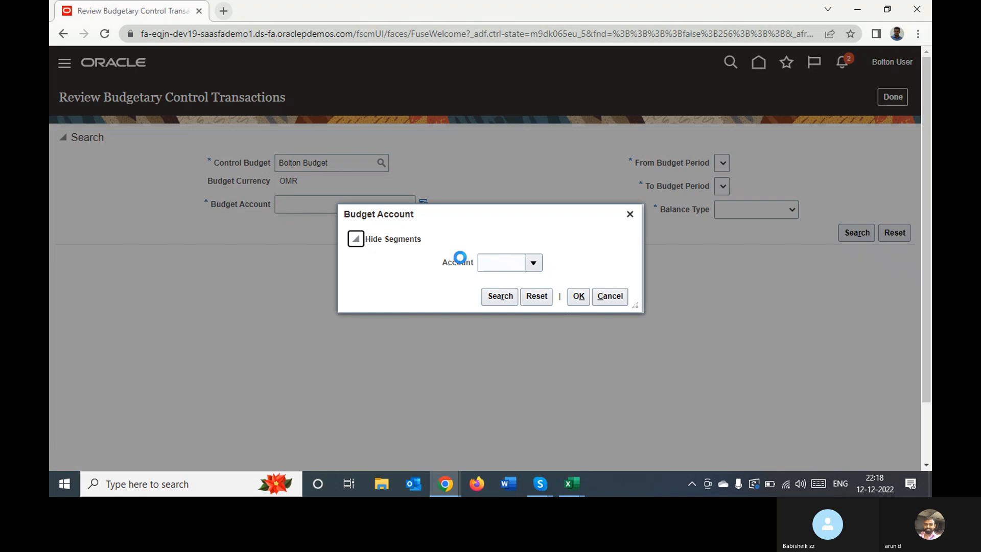
left_click(533, 263)
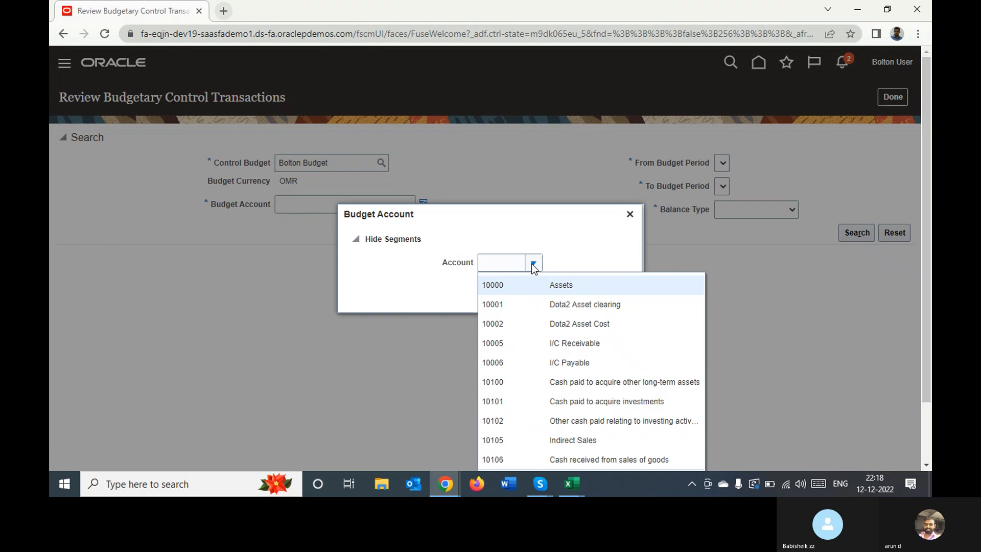
left_click(508, 264)
type("50")
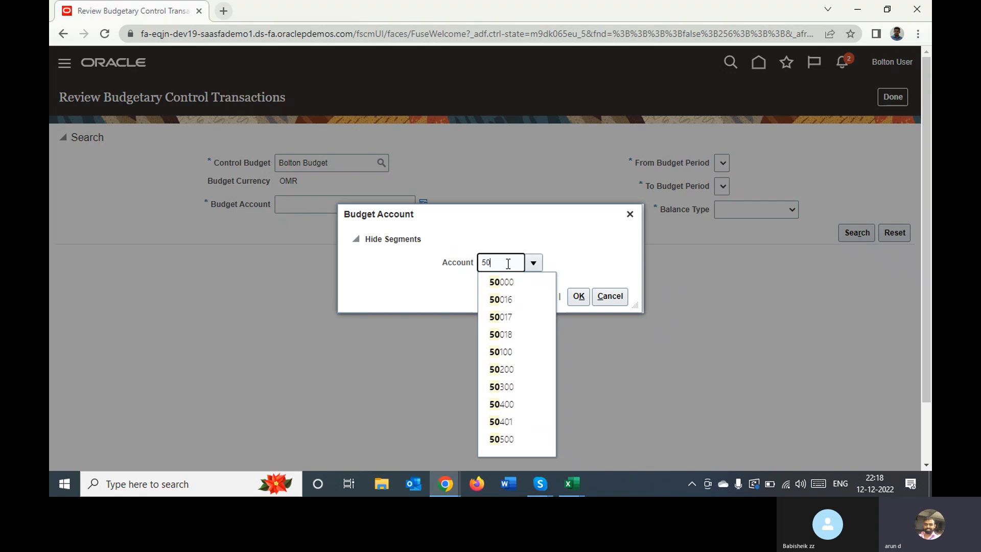
type("401")
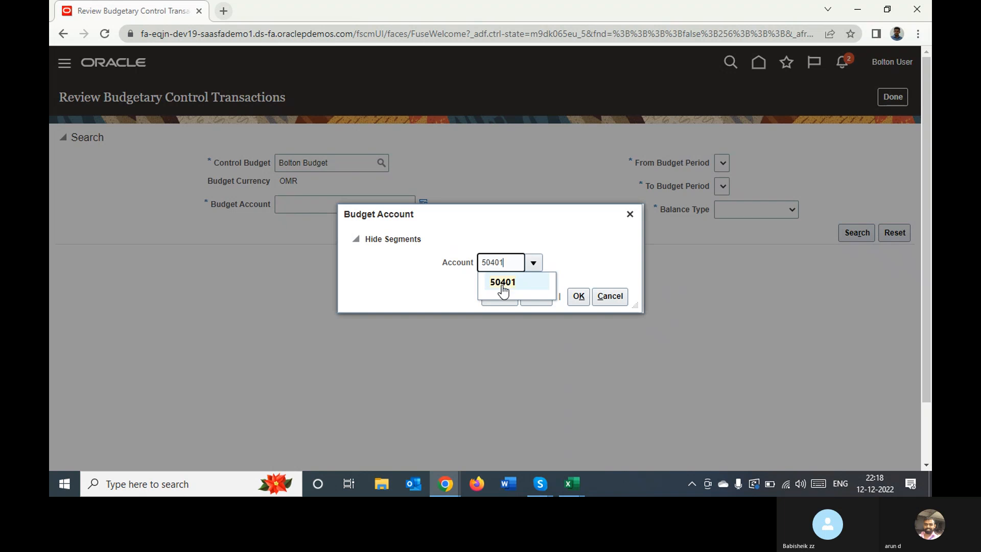
left_click(503, 284)
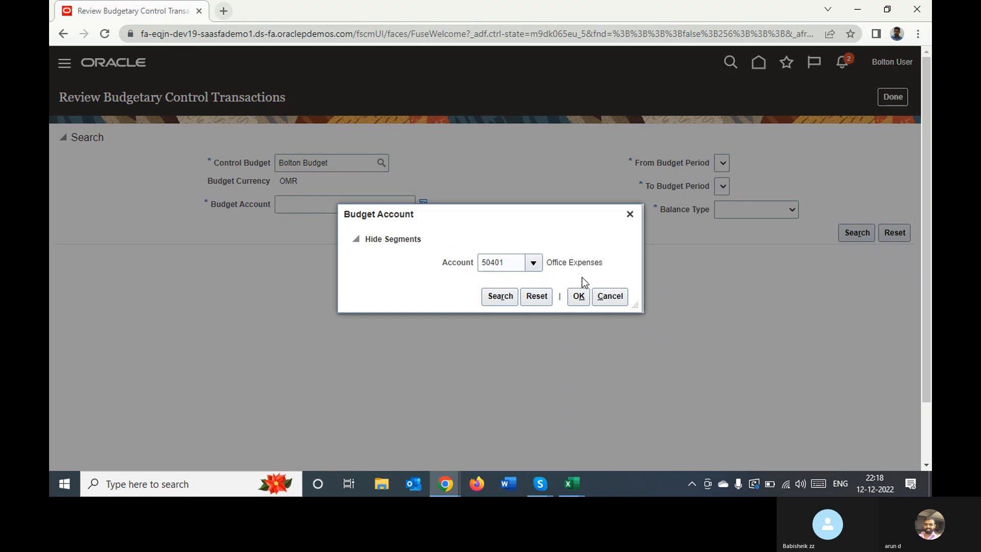
left_click(579, 296)
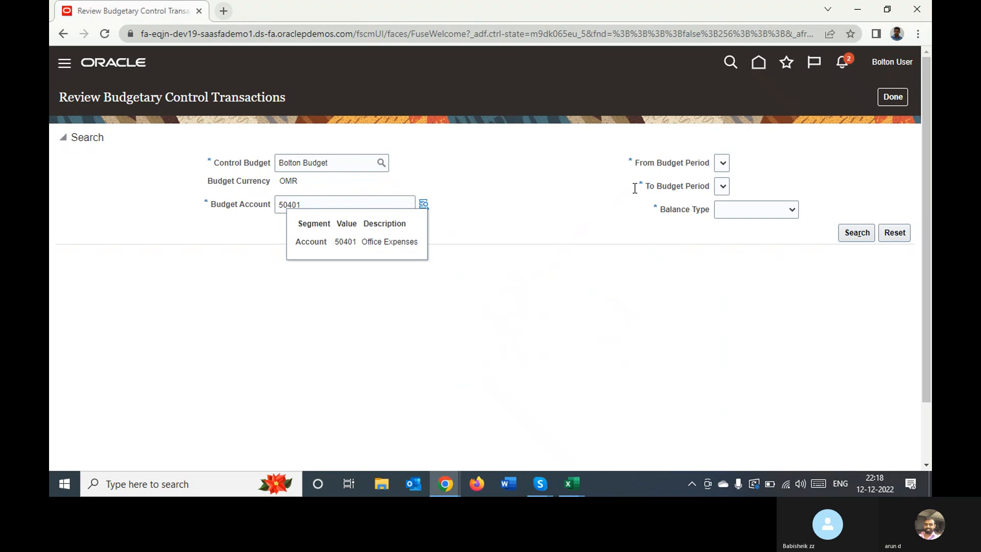
left_click(722, 163)
left_click(896, 97)
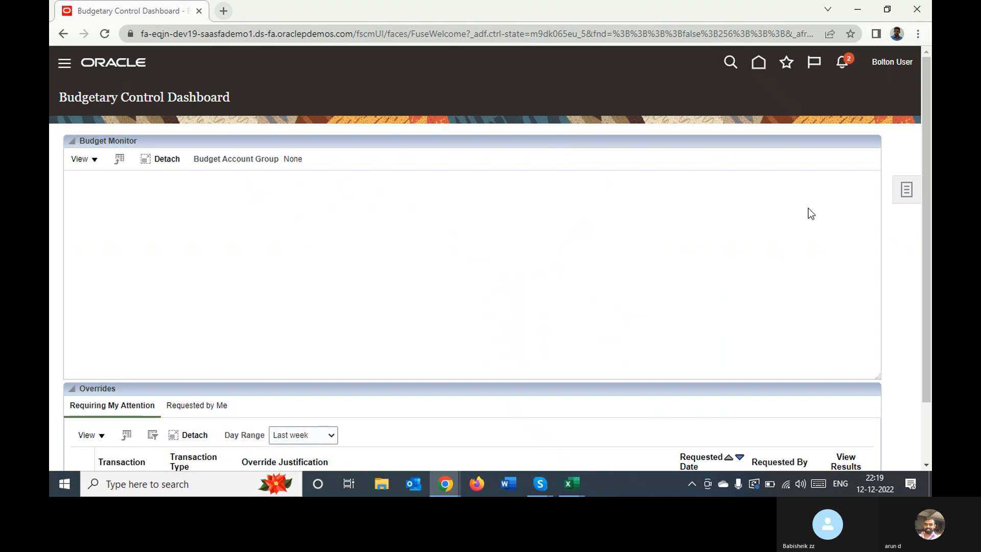
Open Review Budgetary Control Balances and set the Bolton Budget search period from Jan-22 to Oct-22
left_click(906, 189)
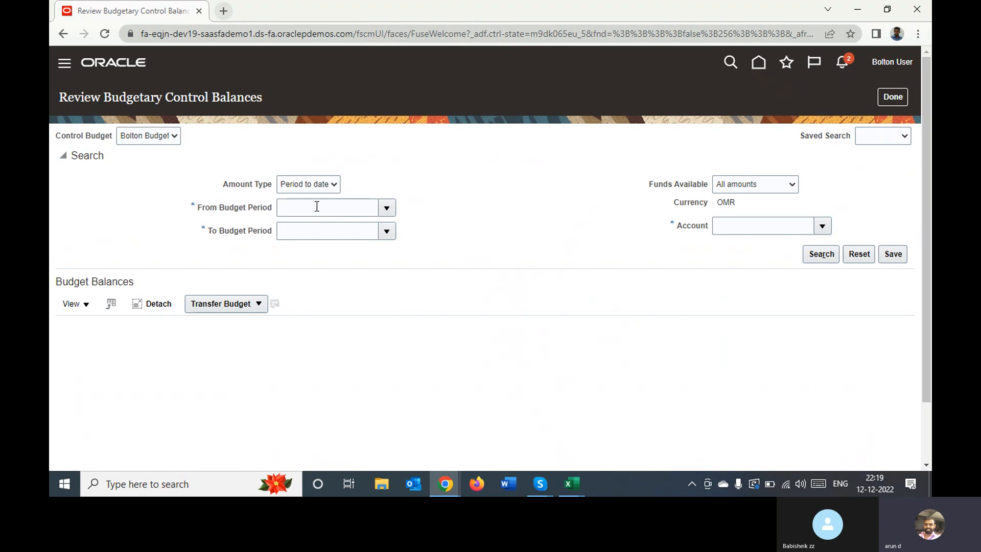
left_click(386, 208)
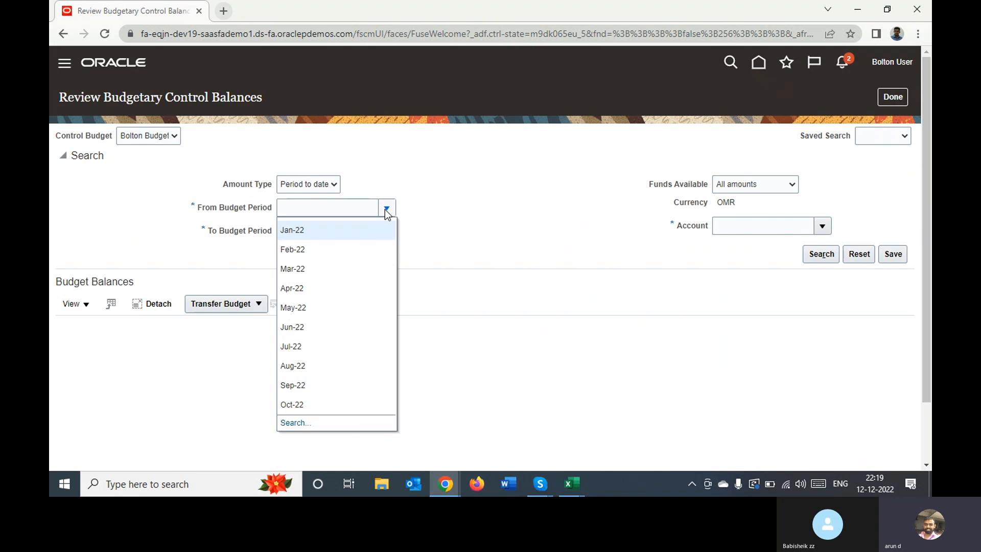
left_click(360, 232)
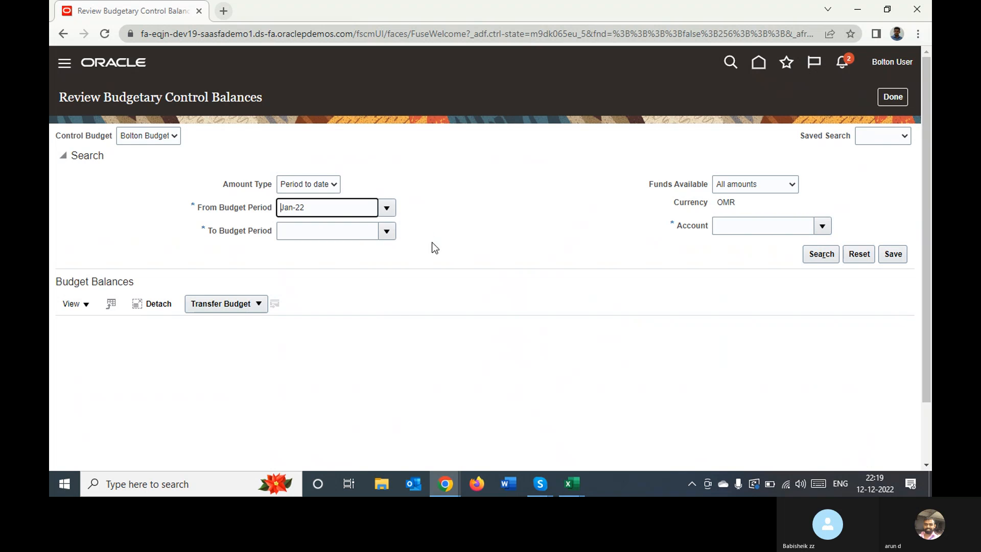
left_click(387, 232)
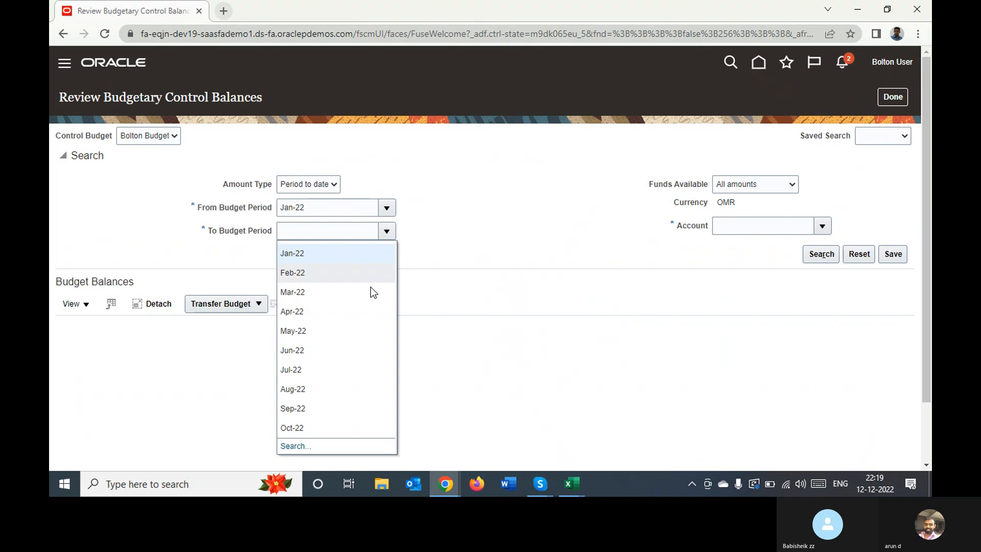
left_click(321, 427)
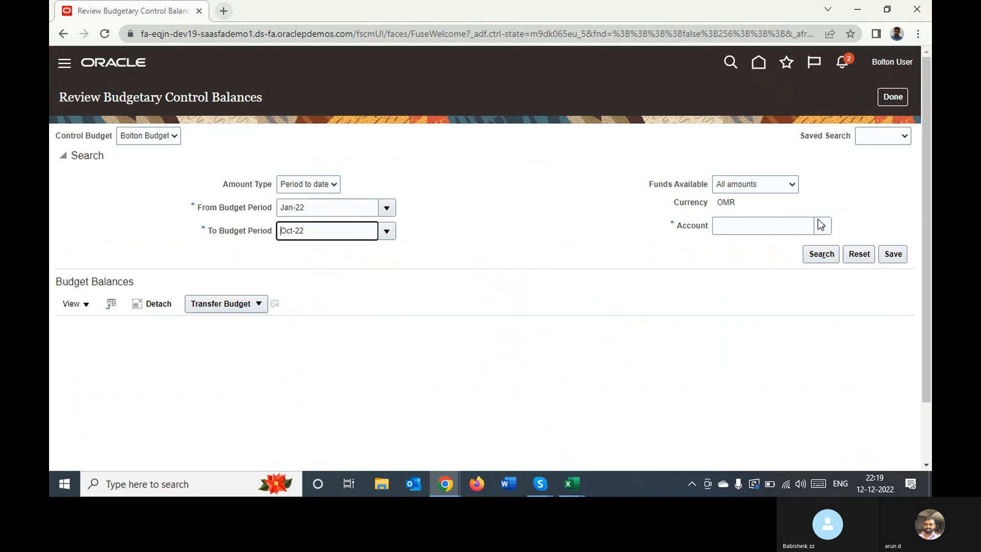
Search the Bolton Budget balances for account 50401
left_click(792, 225)
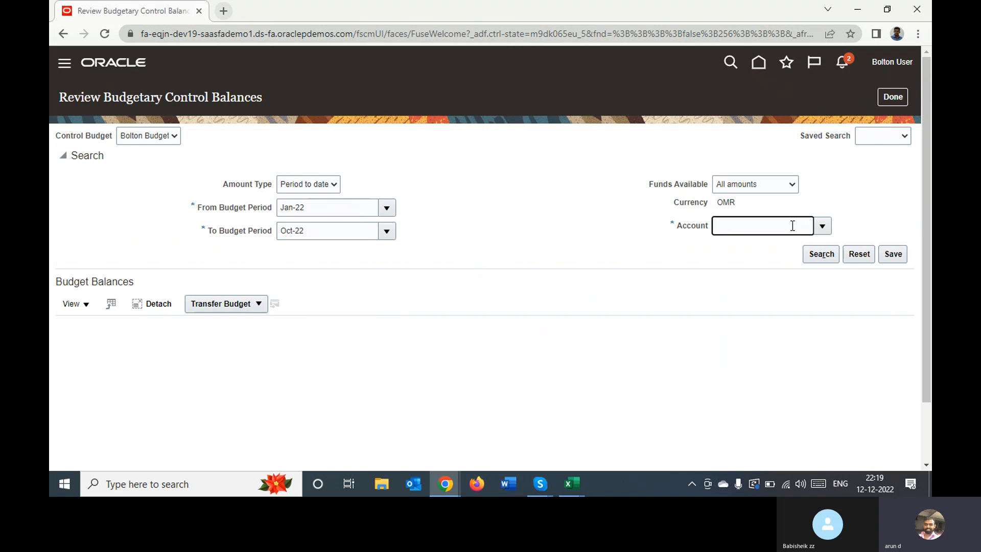
type("50401")
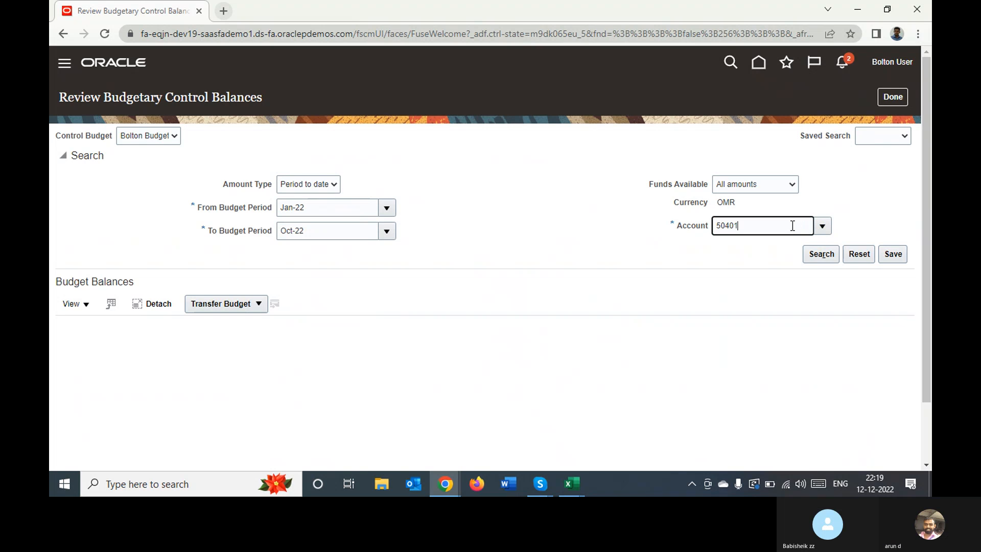
key("Tab")
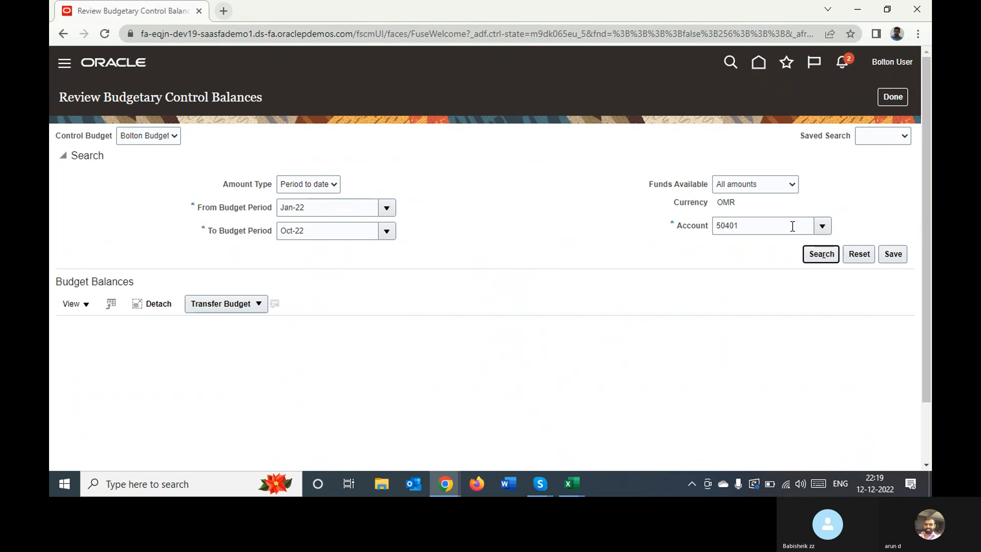
left_click(818, 255)
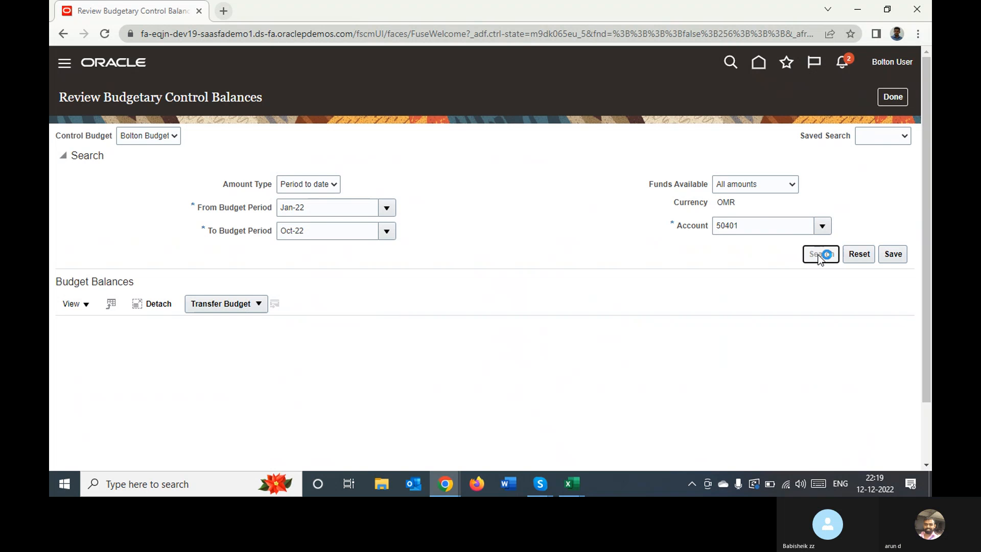
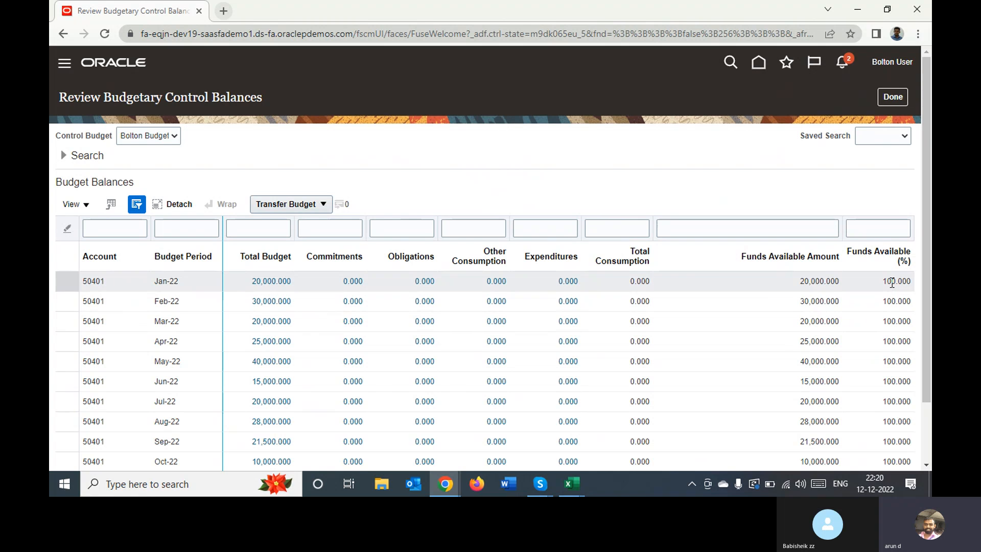
Leave the budgetary control balances and start creating a new journal from the General Accounting Journals work area
left_click(886, 99)
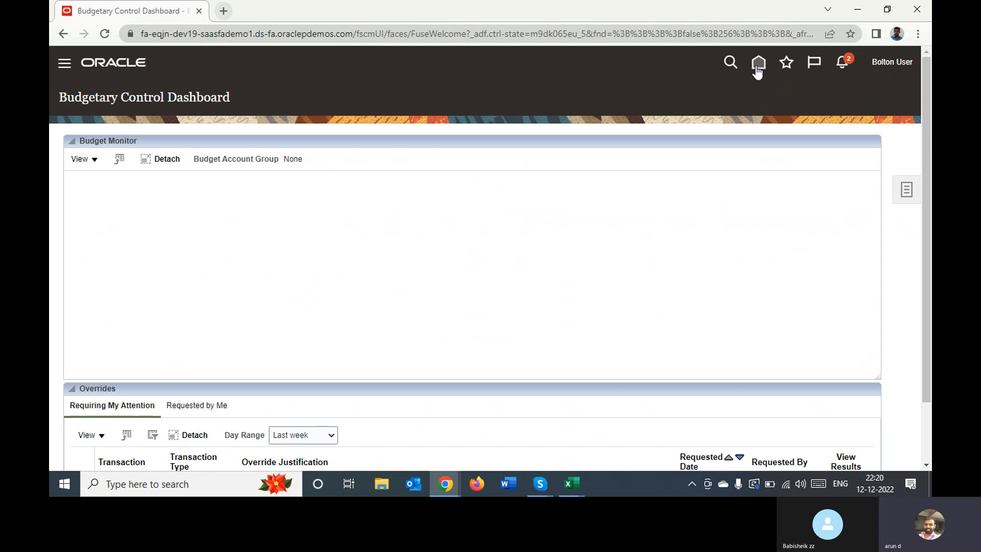
left_click(756, 67)
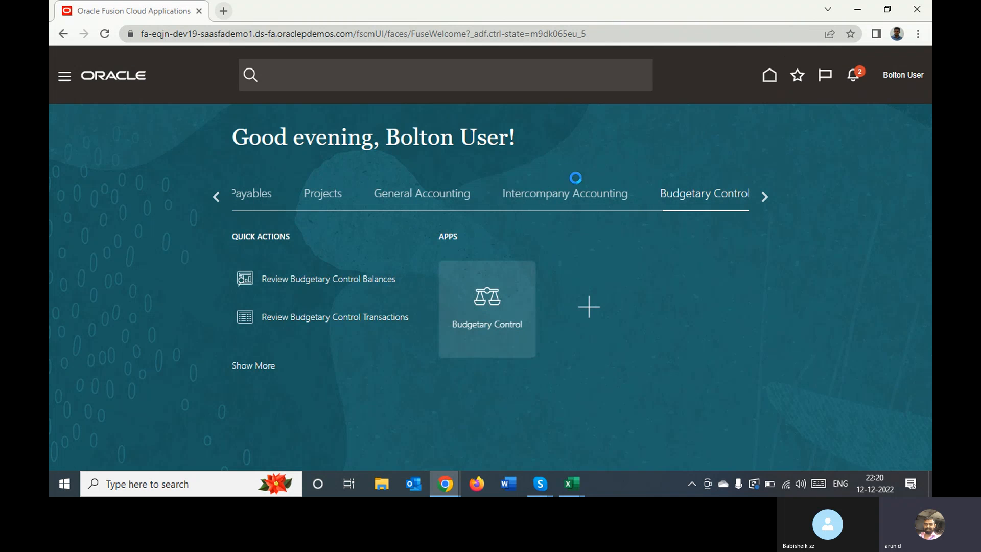
left_click(416, 197)
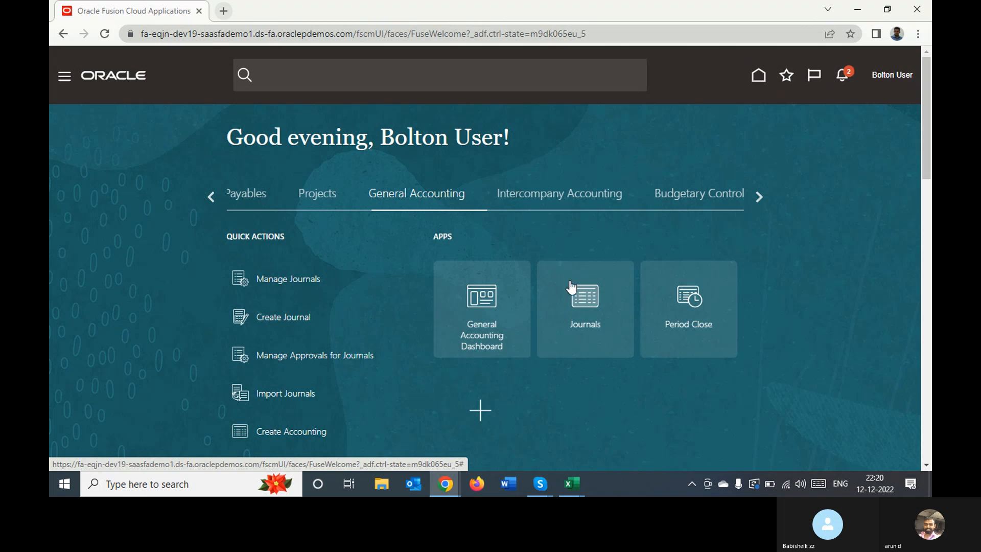
left_click(575, 289)
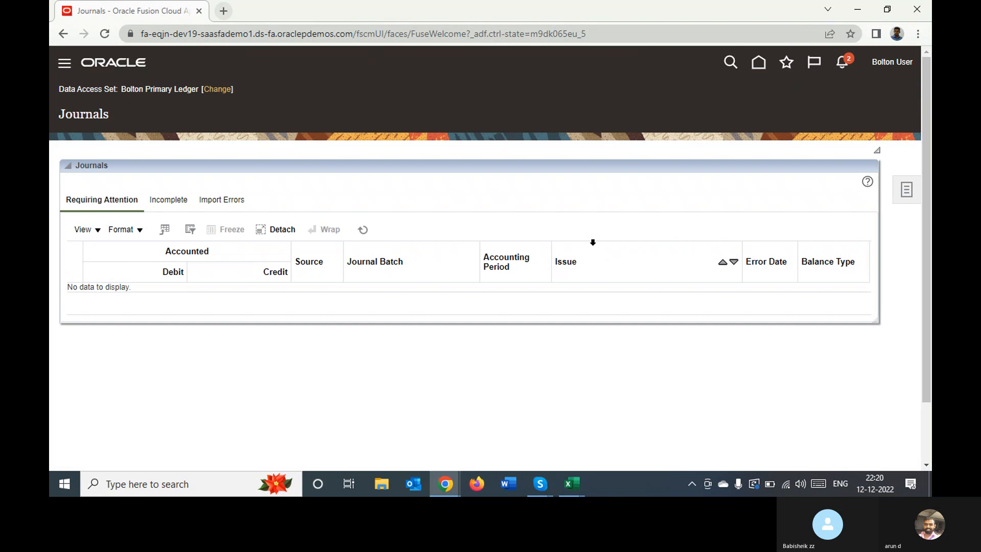
left_click(912, 196)
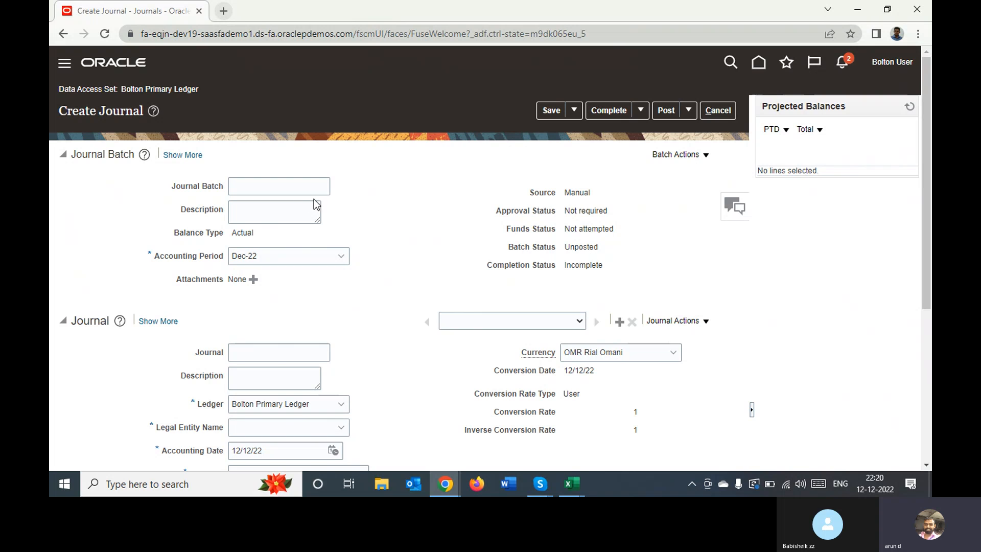
Name both the journal batch and the journal "Office Expense"
left_click(291, 187)
type("O")
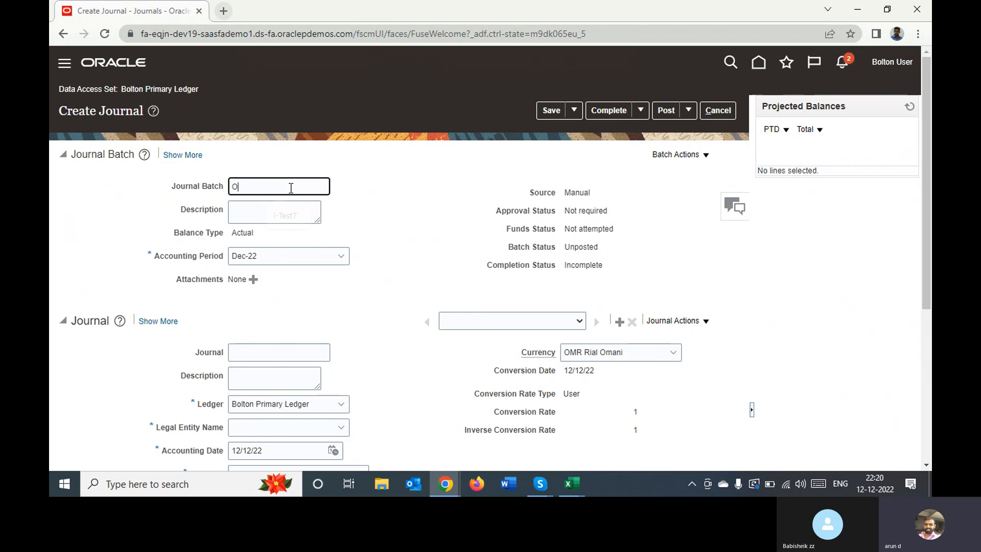
type("ffice E")
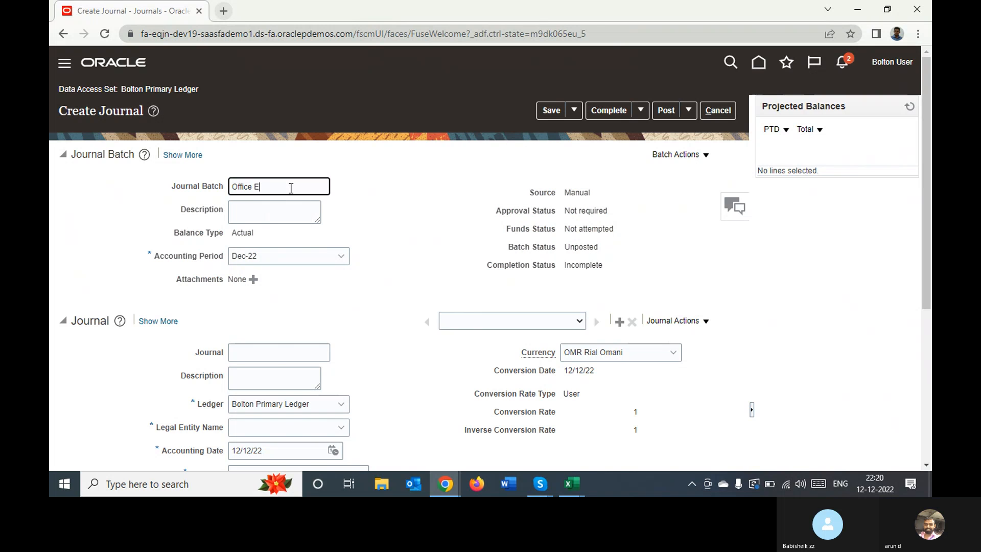
type("xpense")
key("Tab")
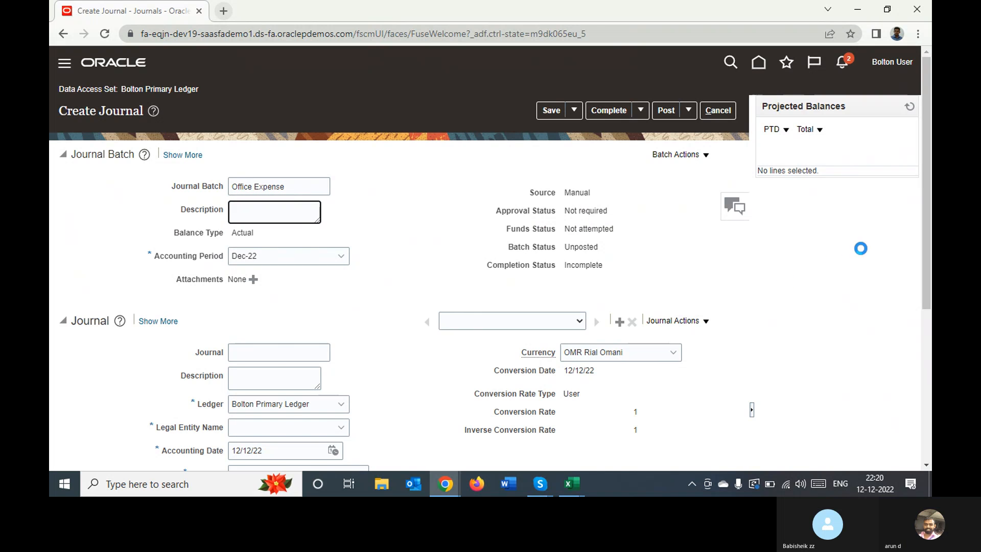
left_click(916, 225)
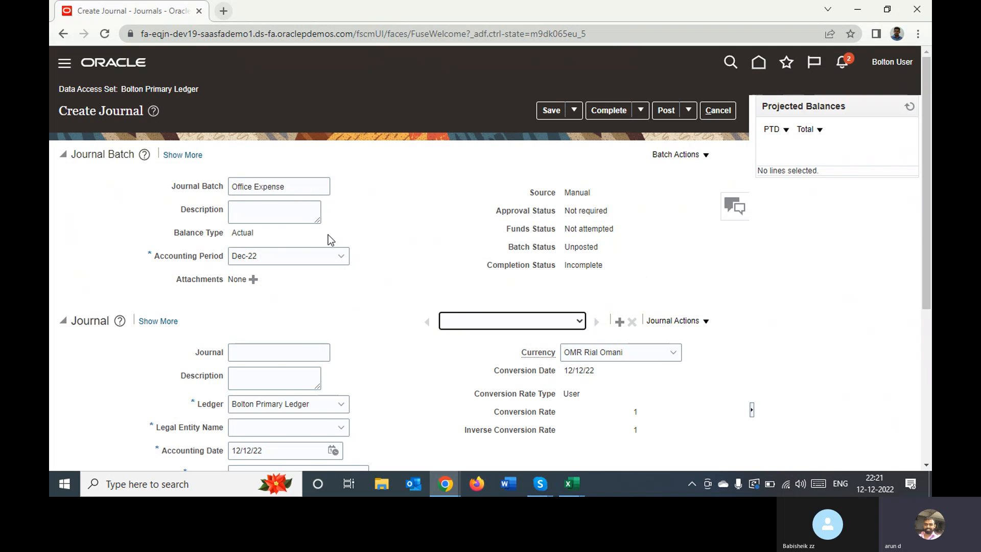
triple_click(303, 186)
key("ctrl+c")
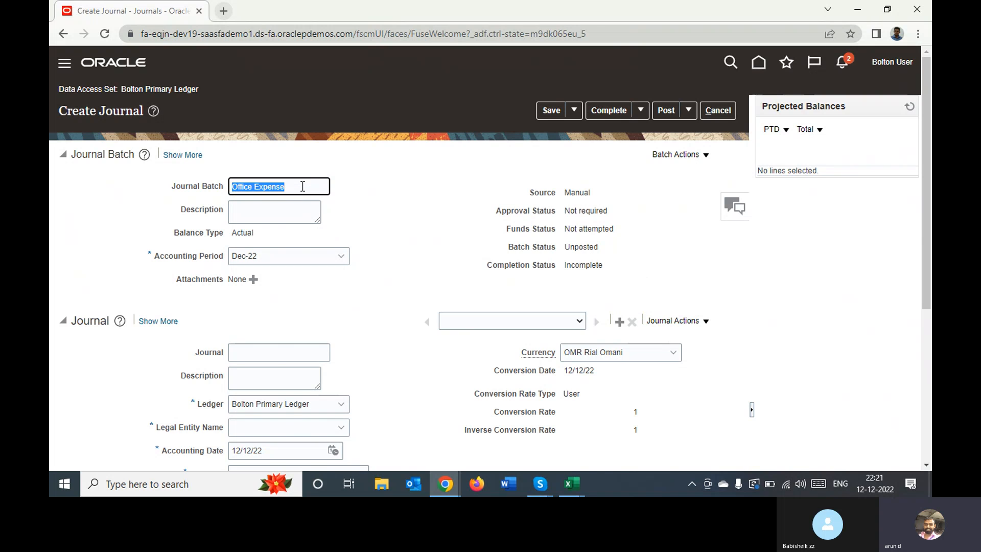
left_click(291, 352)
key("ctrl+v")
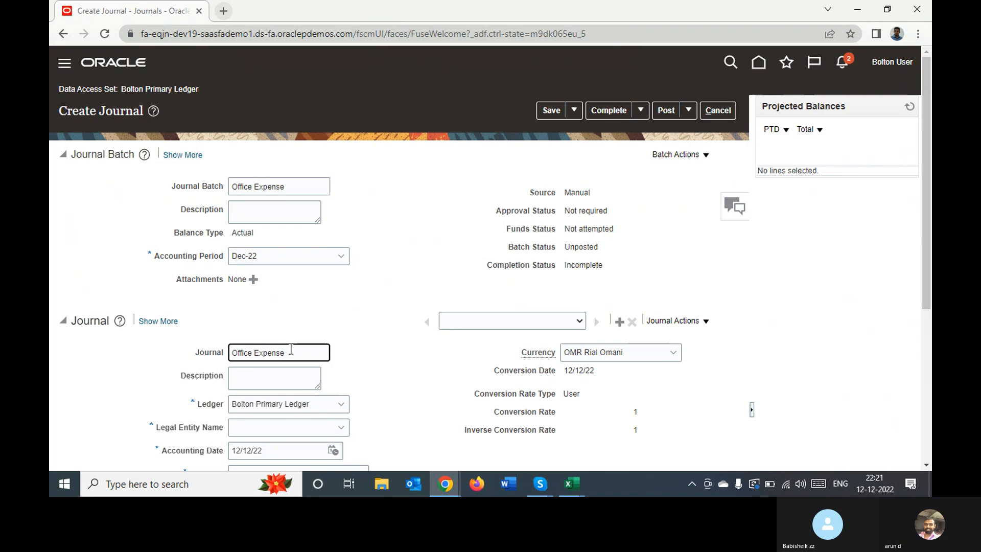
Set the journal's legal entity to Bolton Legal Entity and its category to Adjustment
left_click(342, 427)
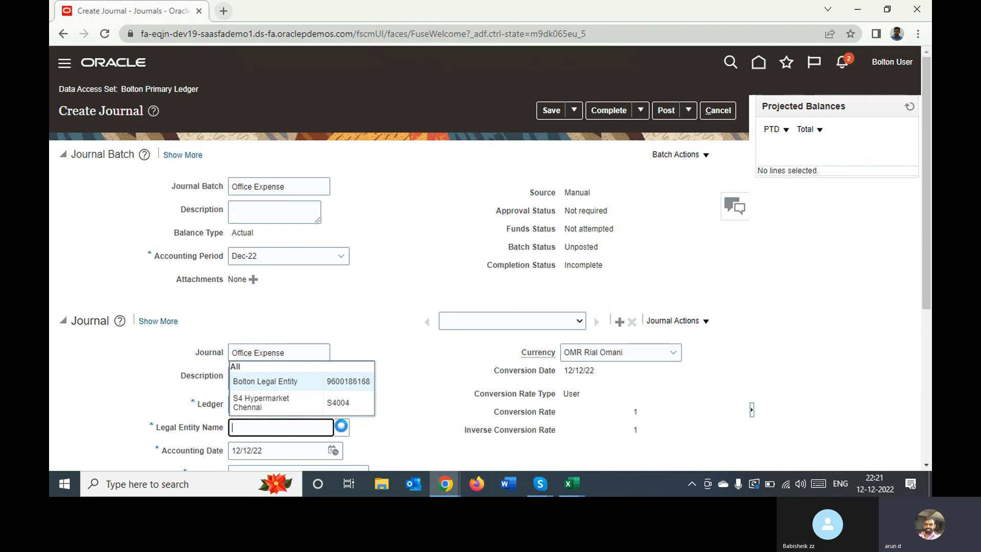
left_click(302, 378)
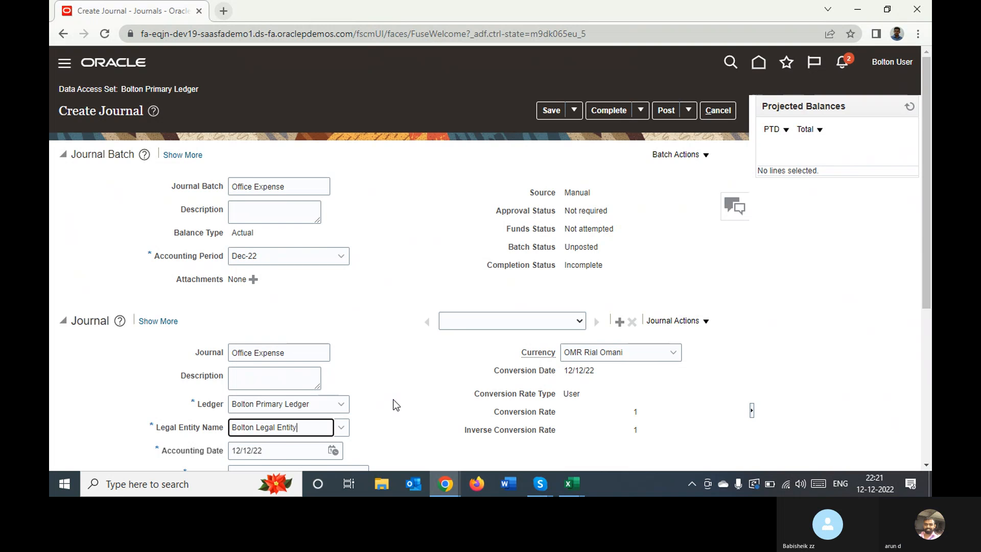
left_click(924, 463)
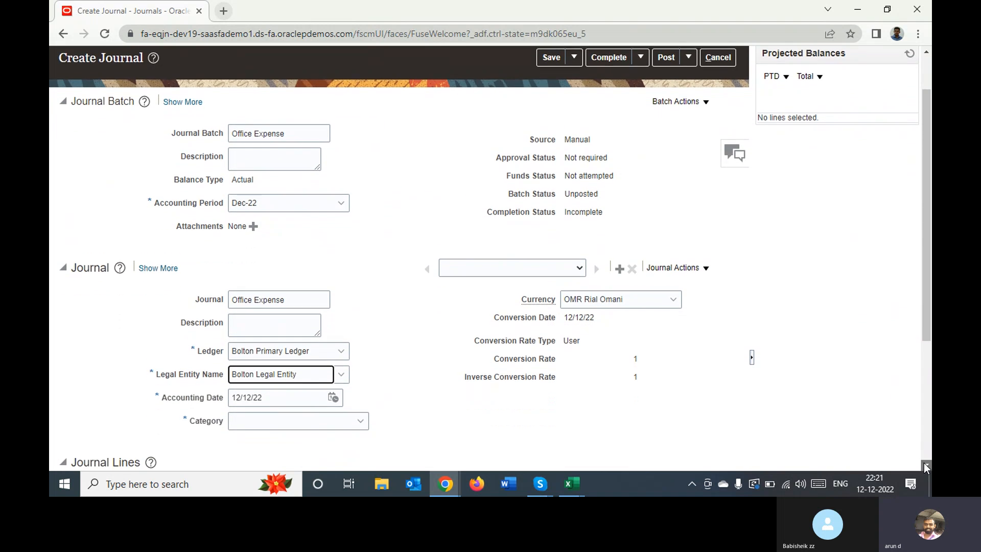
left_click(924, 463)
left_click(924, 463)
left_click(924, 463)
left_click(924, 463)
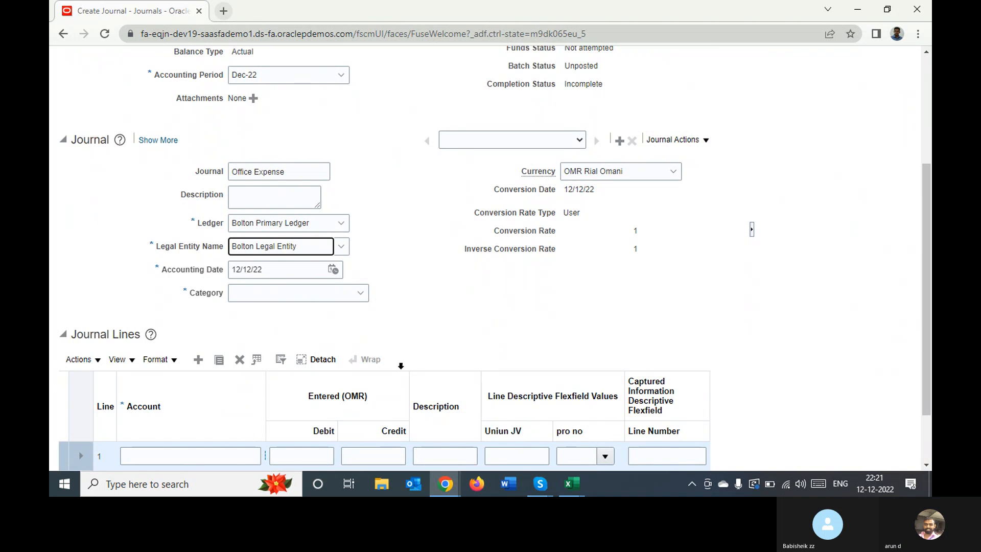
left_click(254, 294)
type("adj")
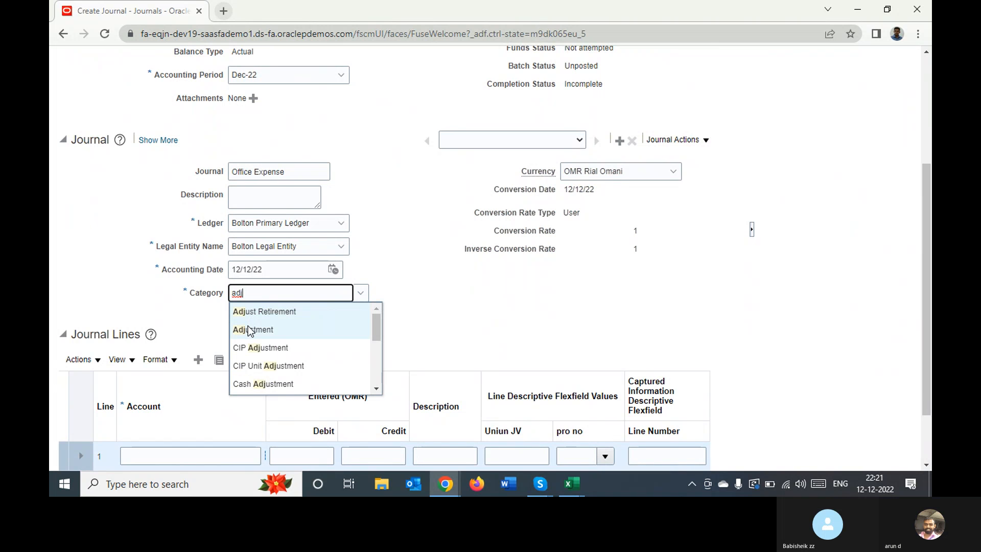
left_click(247, 331)
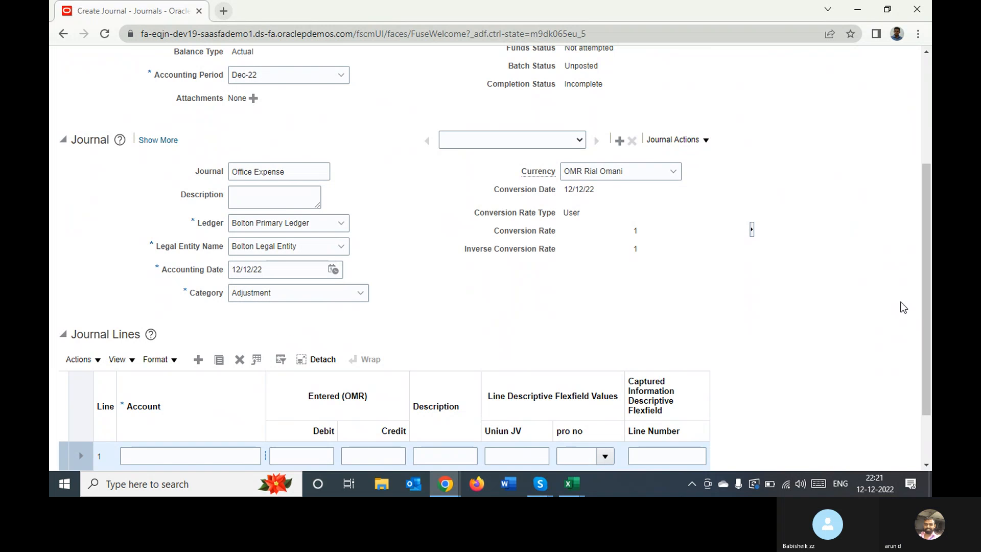
Open the account selection for journal line 1 and choose company 001 Bolton Oman and department 001 Human Resource
left_click_drag(928, 302, 914, 389)
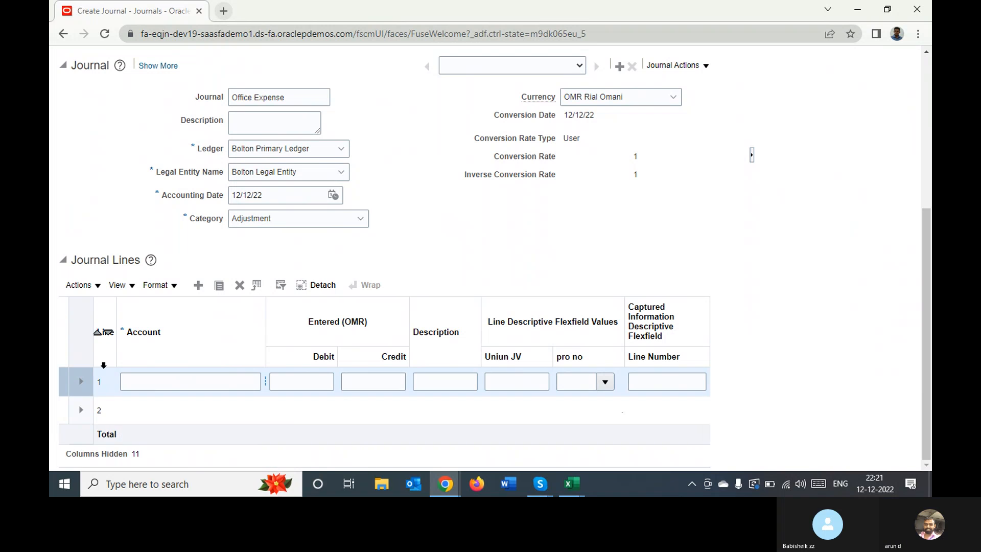
left_click(153, 385)
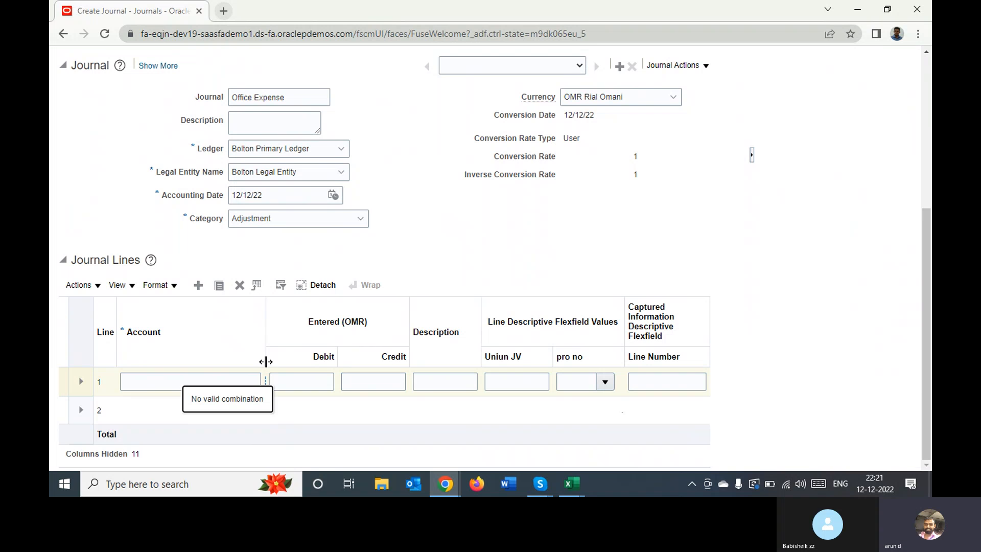
left_click_drag(265, 361, 288, 362)
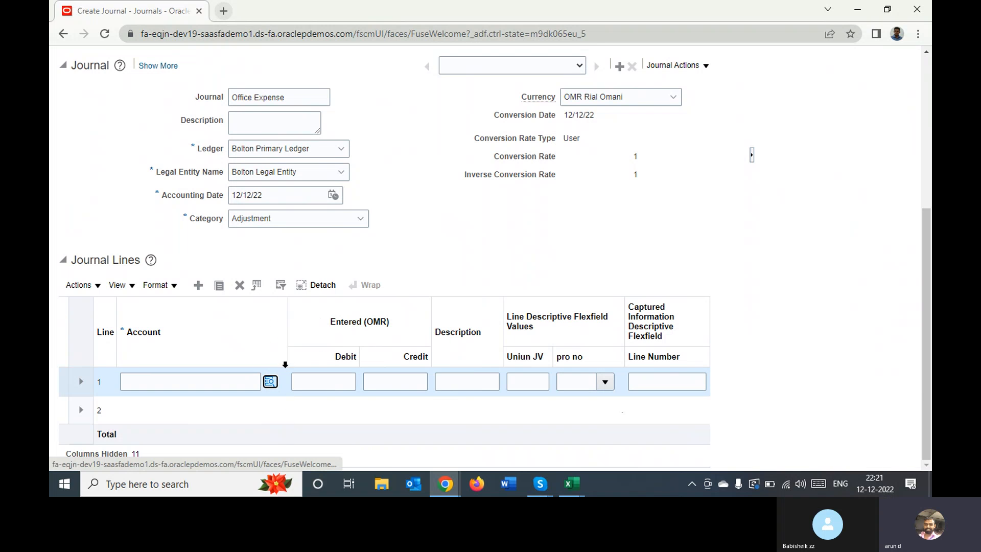
left_click(271, 384)
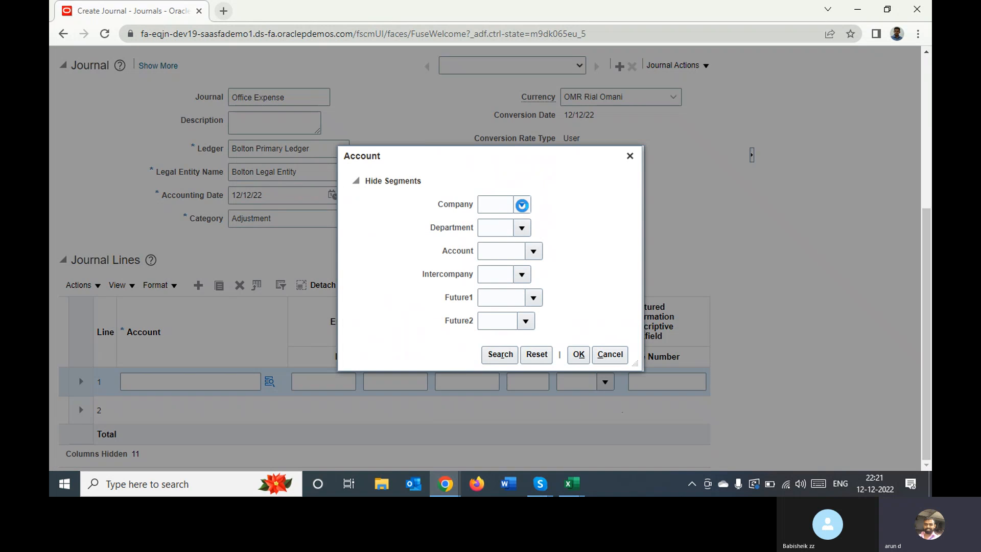
left_click(521, 205)
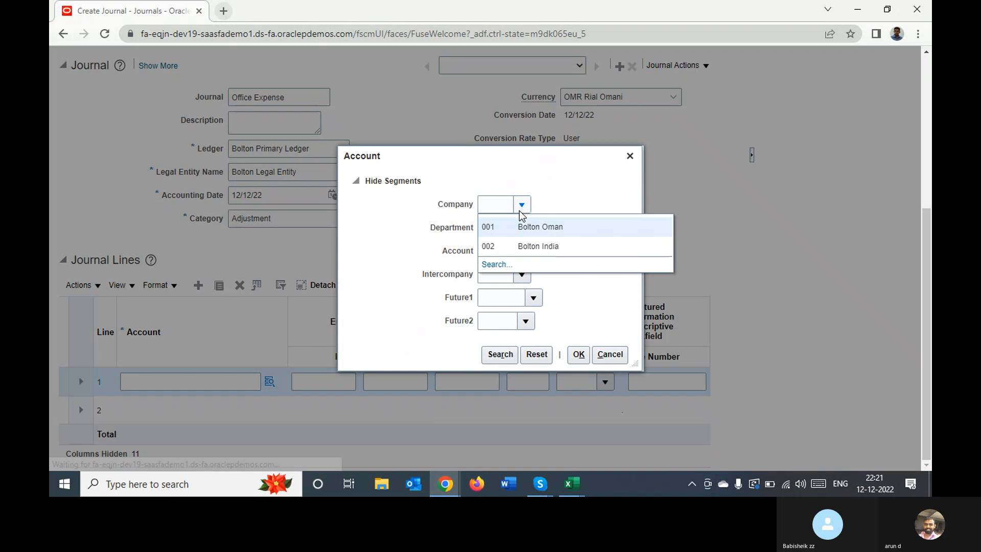
left_click(546, 233)
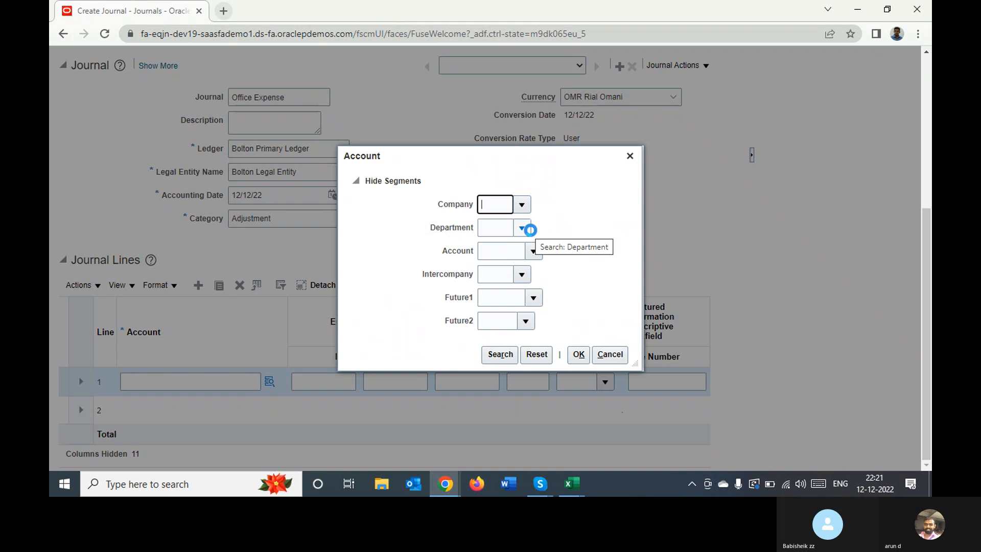
left_click(522, 227)
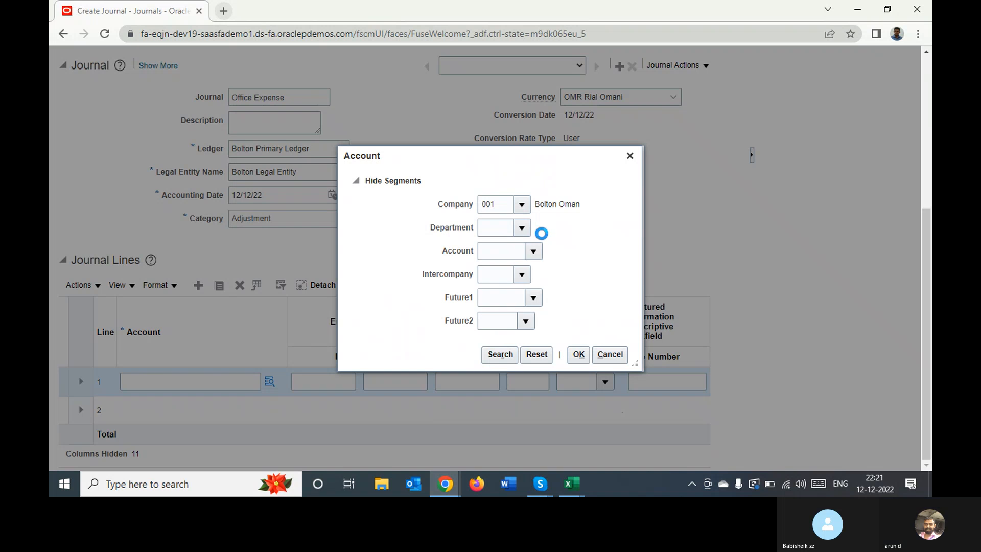
left_click(547, 251)
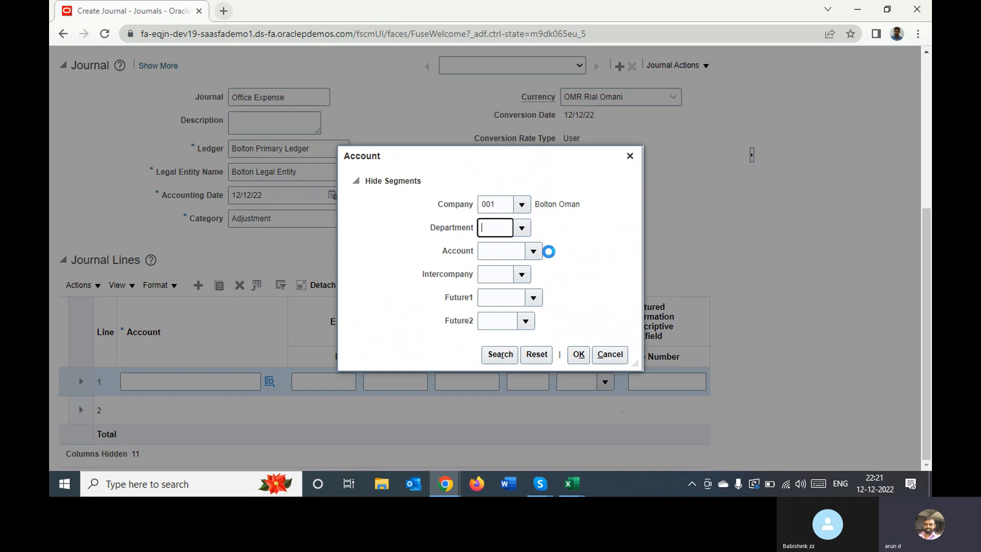
Set the Account segment of journal line 1 to 50401 Office Expenses
left_click(533, 251)
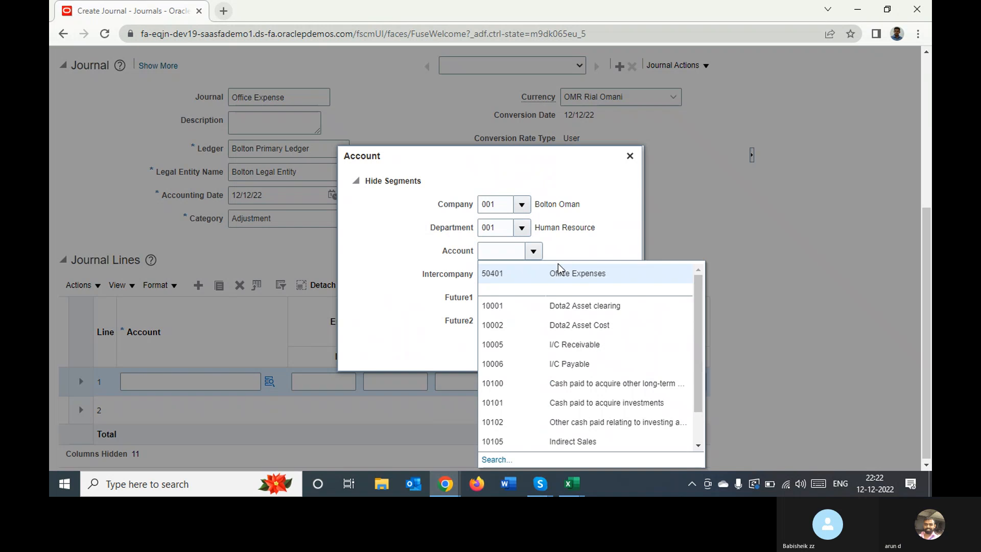
left_click(560, 274)
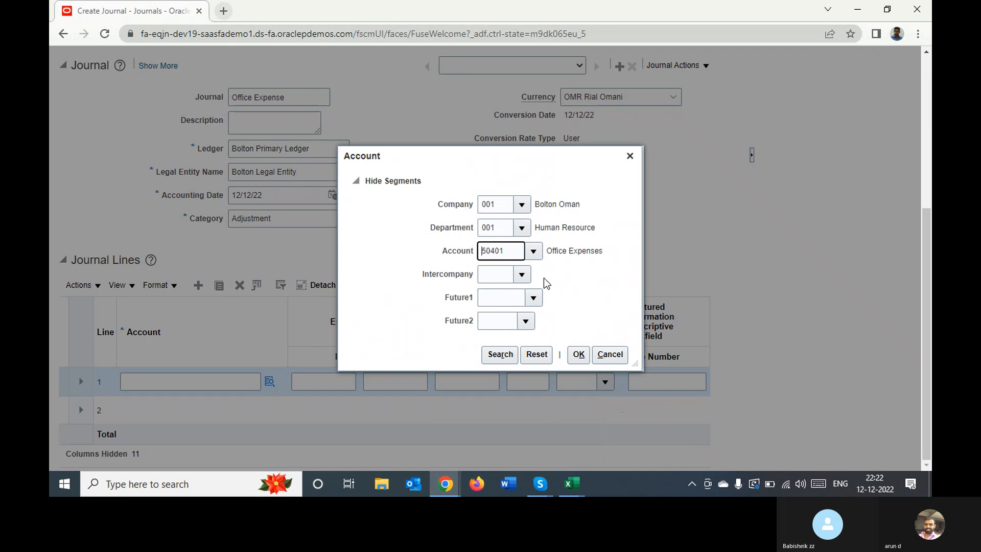
left_click(524, 275)
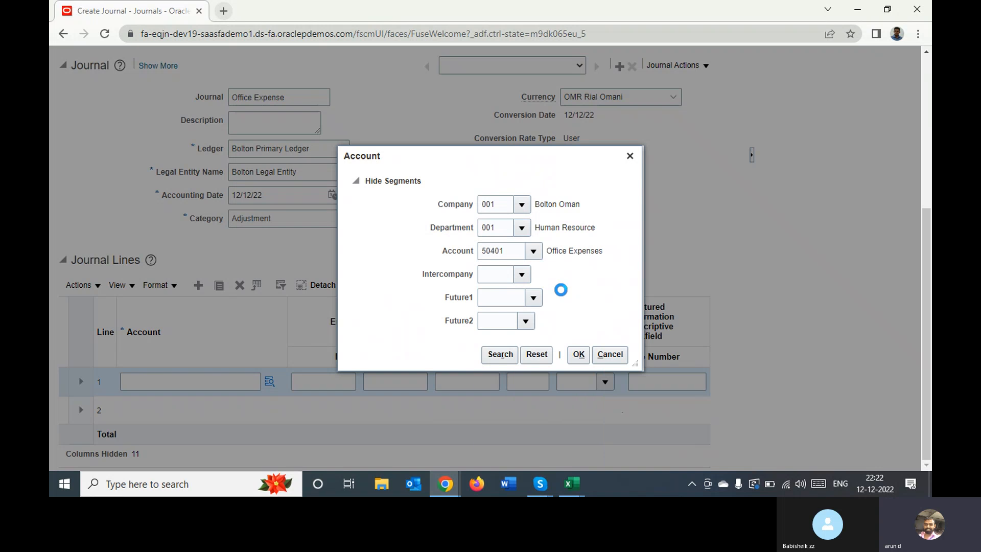
left_click(557, 260)
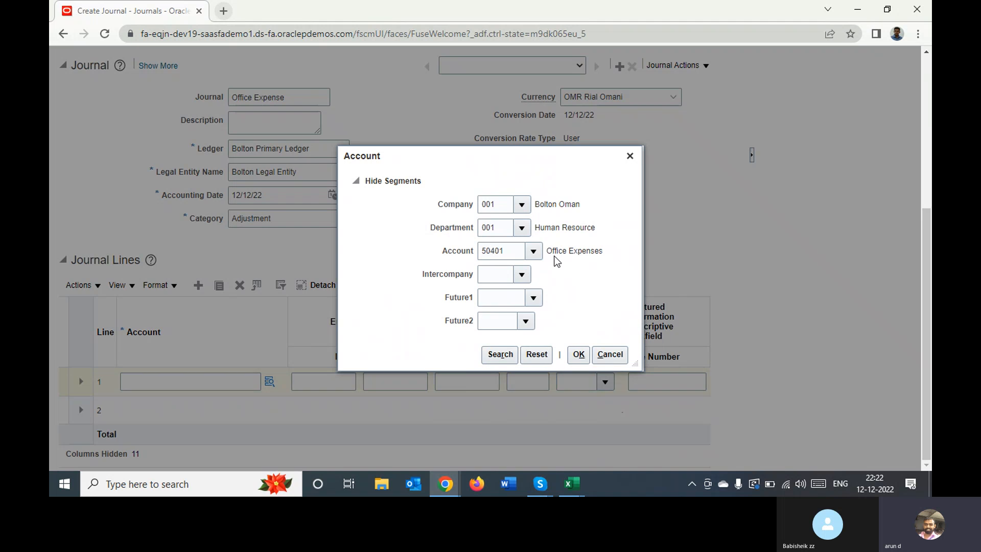
Change the Account segment of journal line 1 to 10101 Cash paid to acquire investments and choose intercompany 001 Bolton Oman
left_click(537, 251)
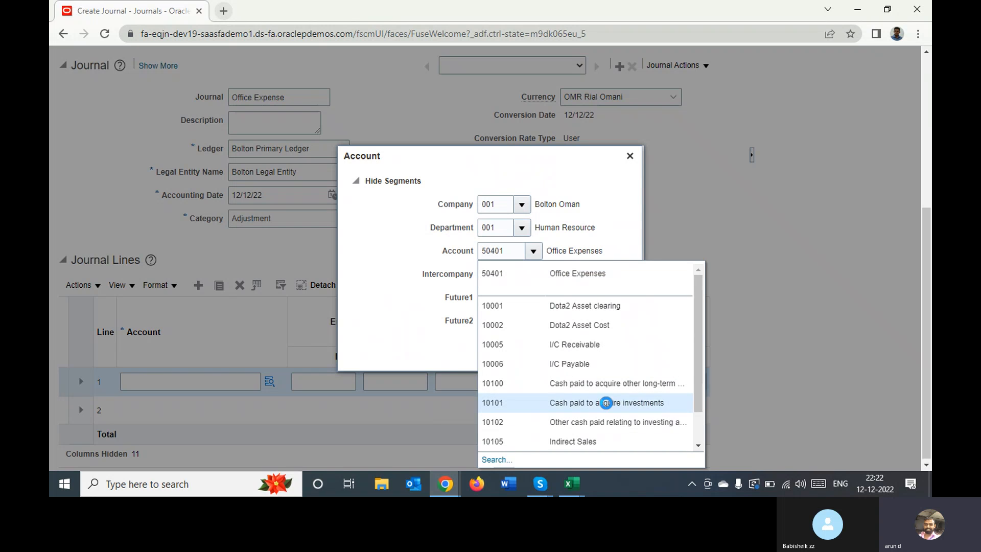
left_click(603, 403)
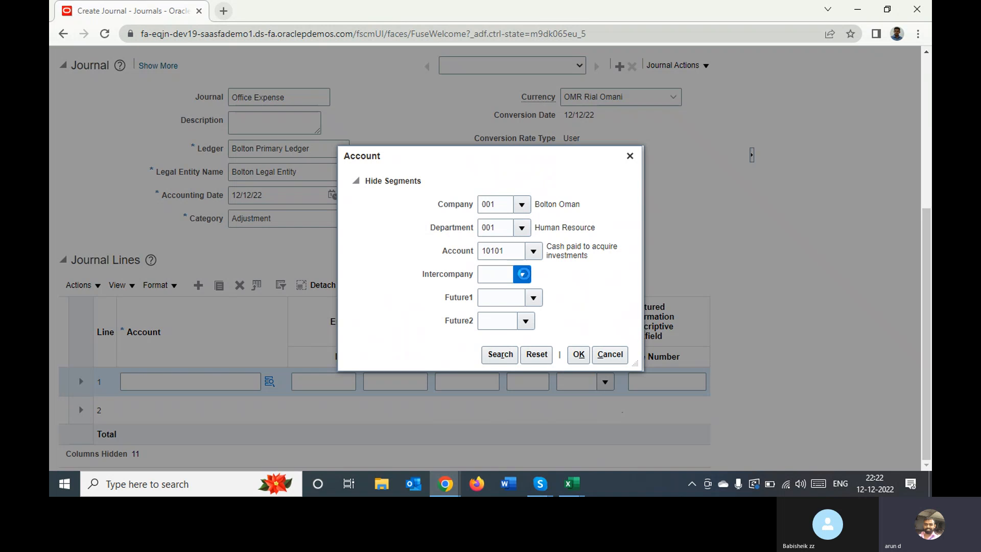
left_click(535, 297)
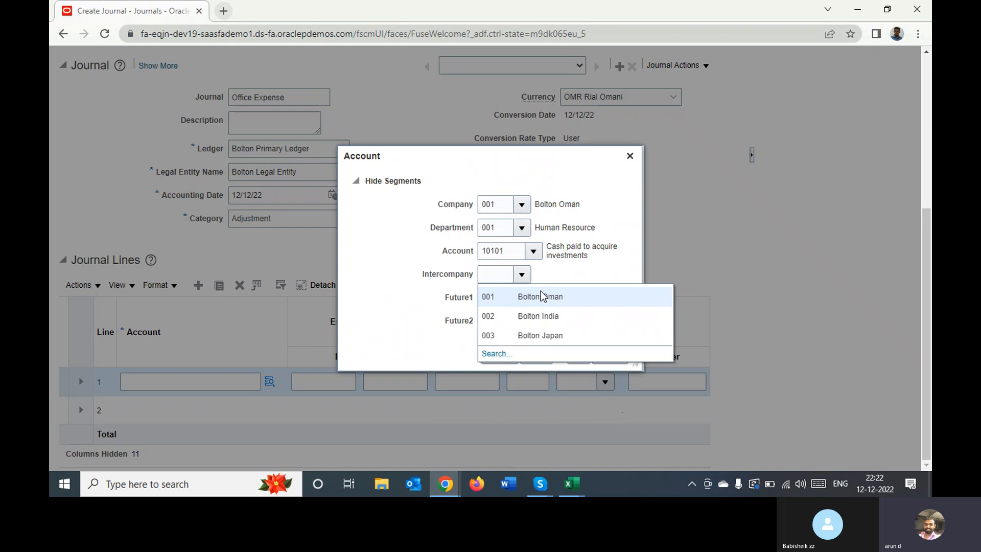
left_click(540, 296)
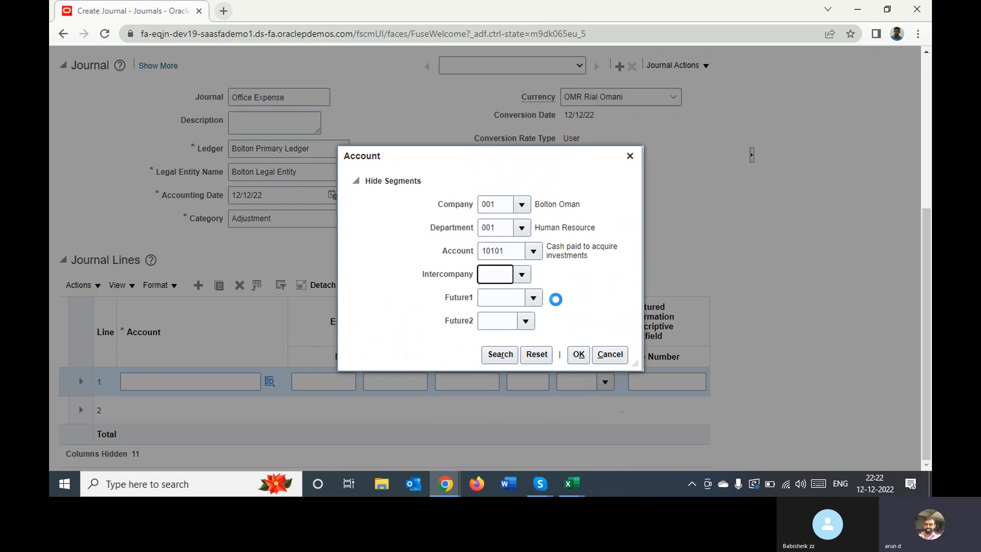
Set Future1 to 999999 and Future2 to 9999 for journal line 1 and accept the account combination
left_click(534, 298)
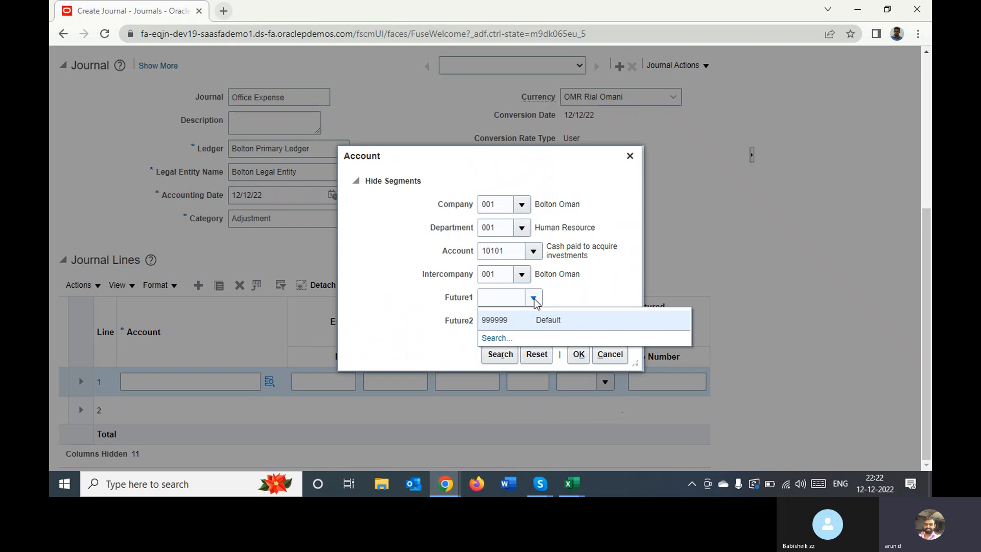
left_click(518, 320)
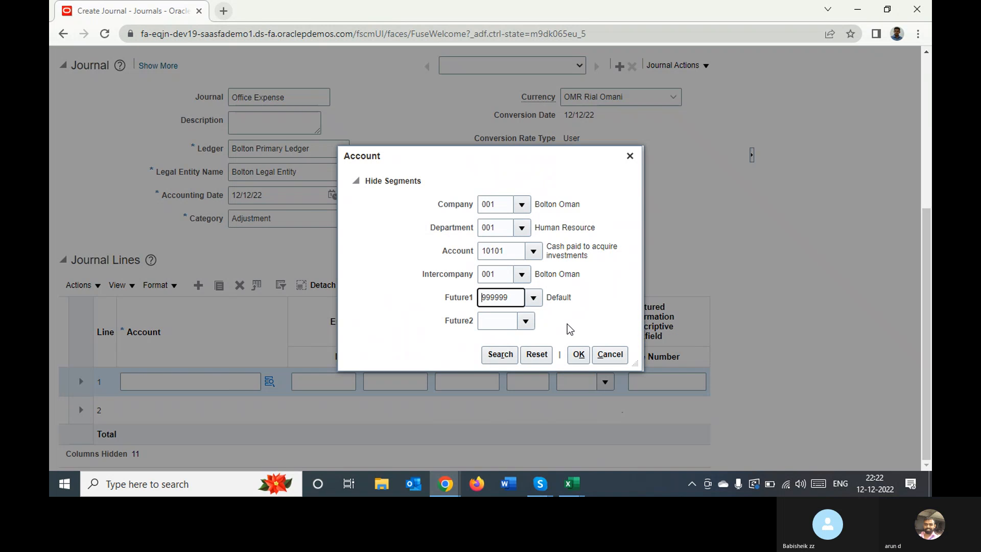
left_click(525, 320)
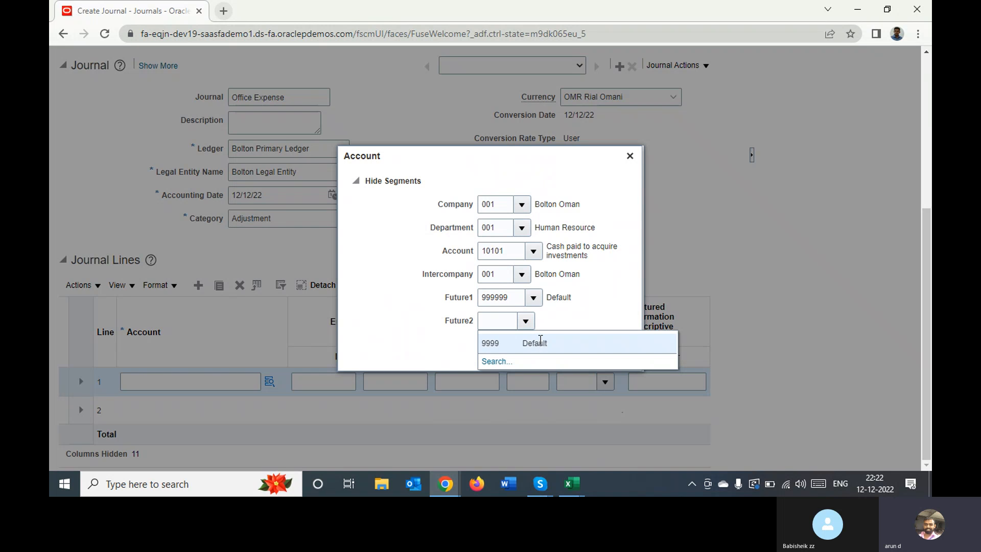
left_click(540, 342)
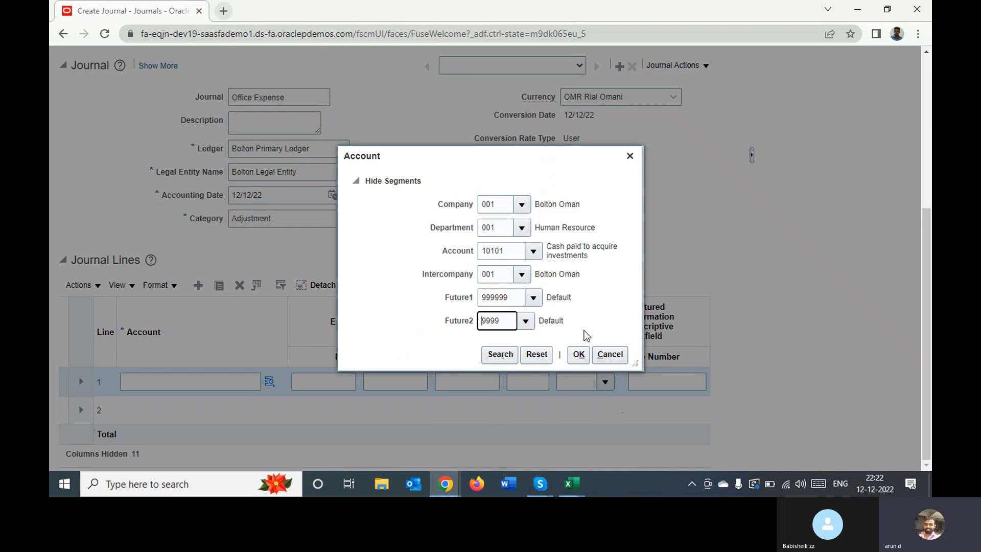
left_click(580, 355)
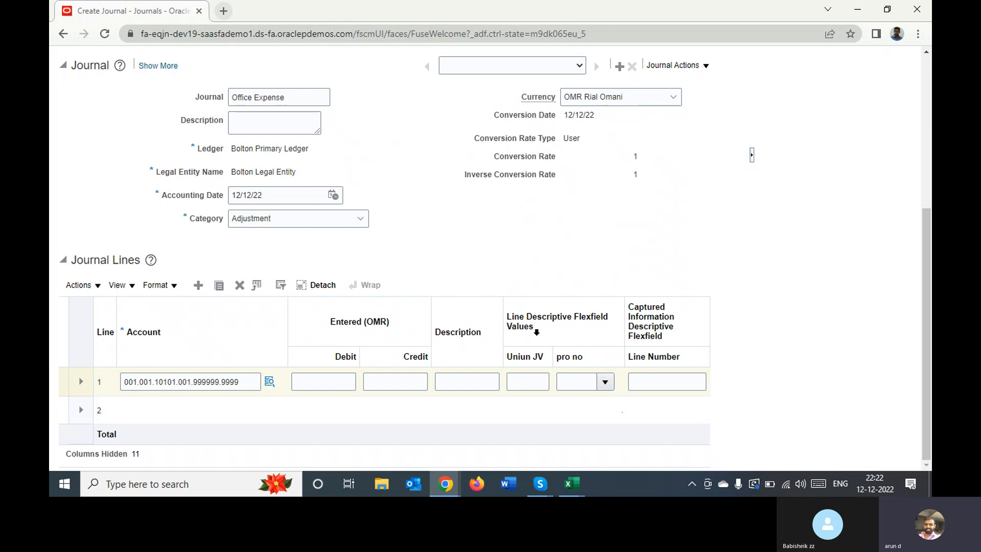
Enter a debit of 500,000 OMR on journal line 1
scroll(333, 383, "up", 5)
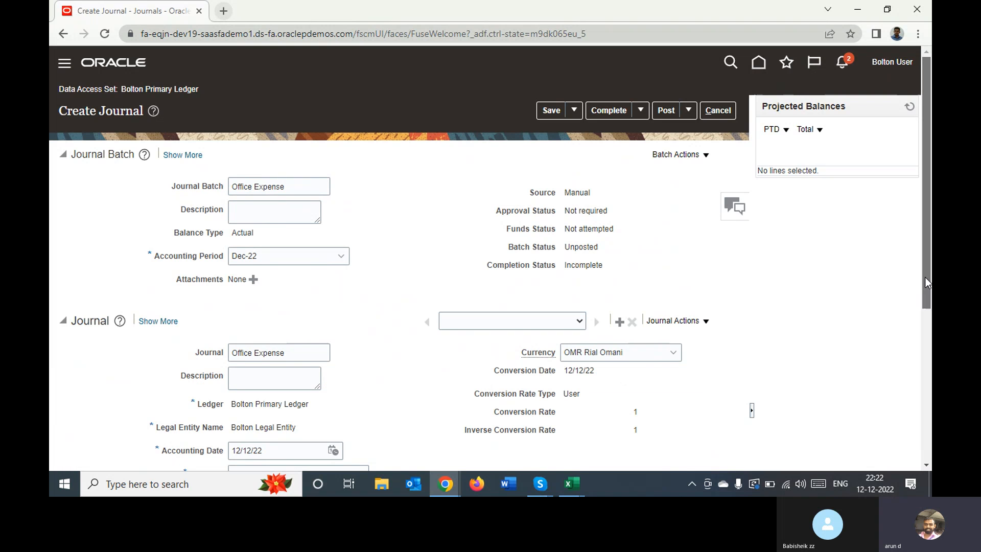
scroll(452, 426, "down", 5)
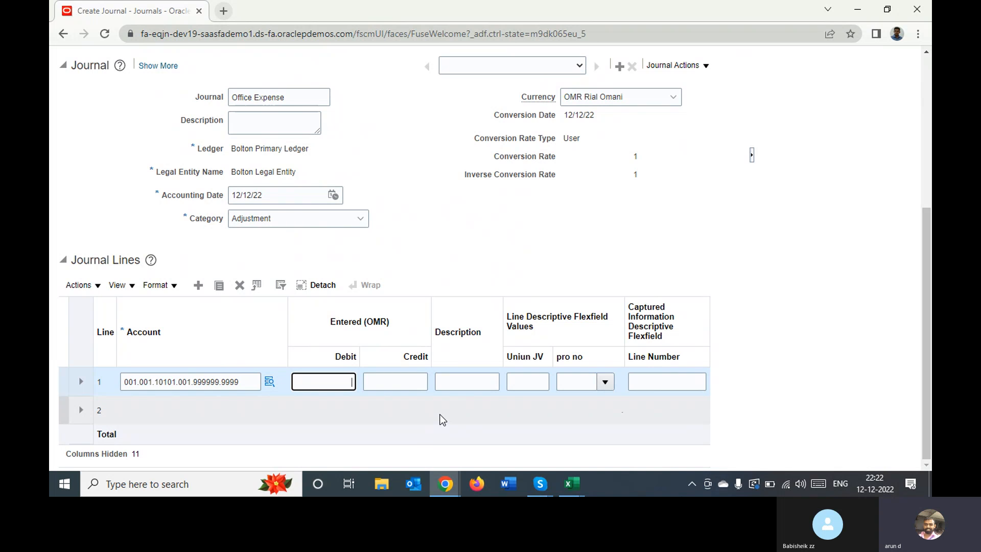
type("00")
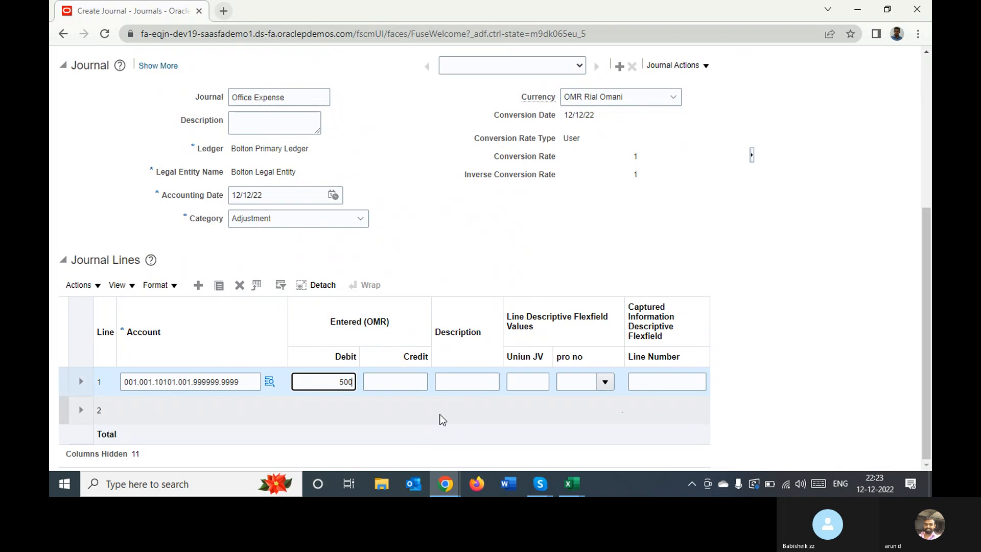
type(",00")
key("Tab")
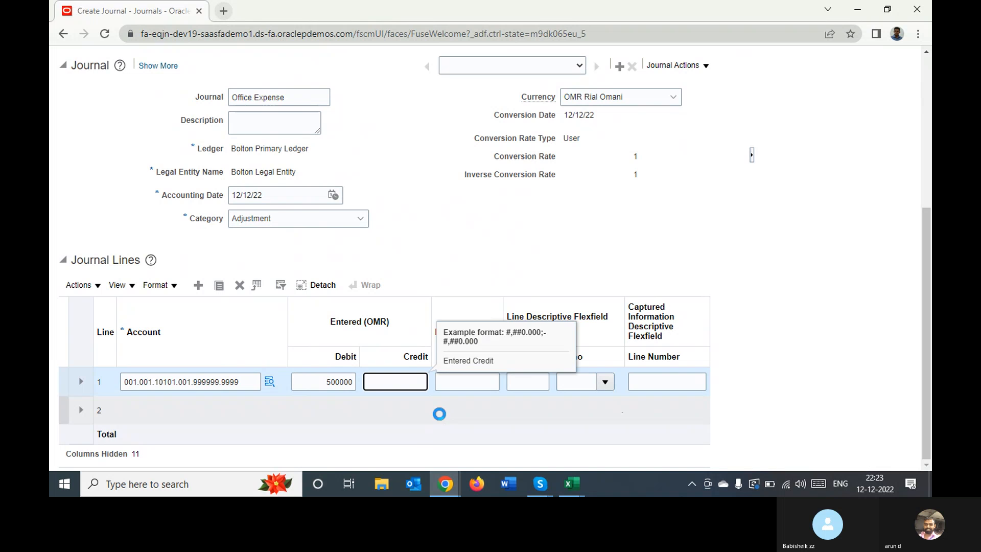
key("Tab")
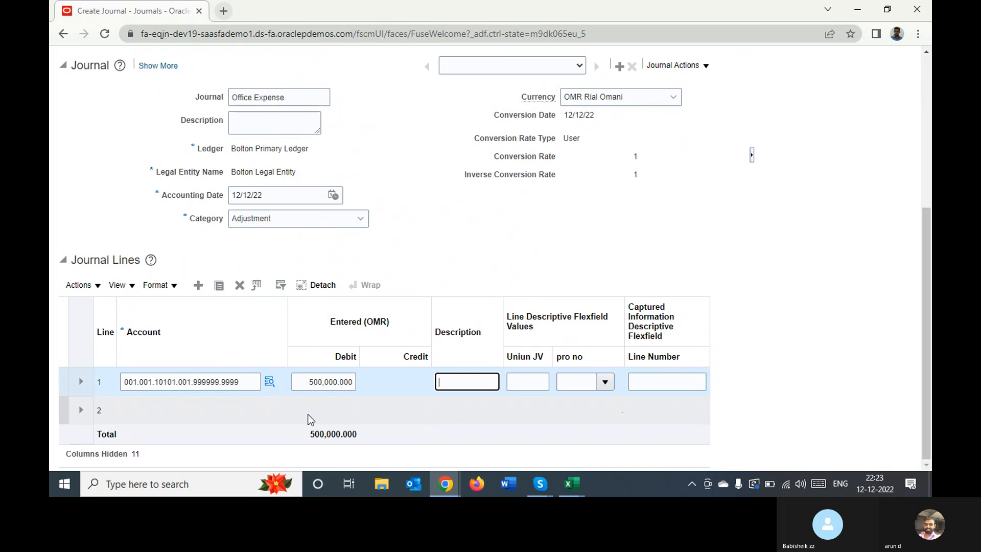
For the account of journal line 2, choose company 001 Bolton Oman, department 001 Human Resource and account 50401 Office Expenses
left_click(164, 410)
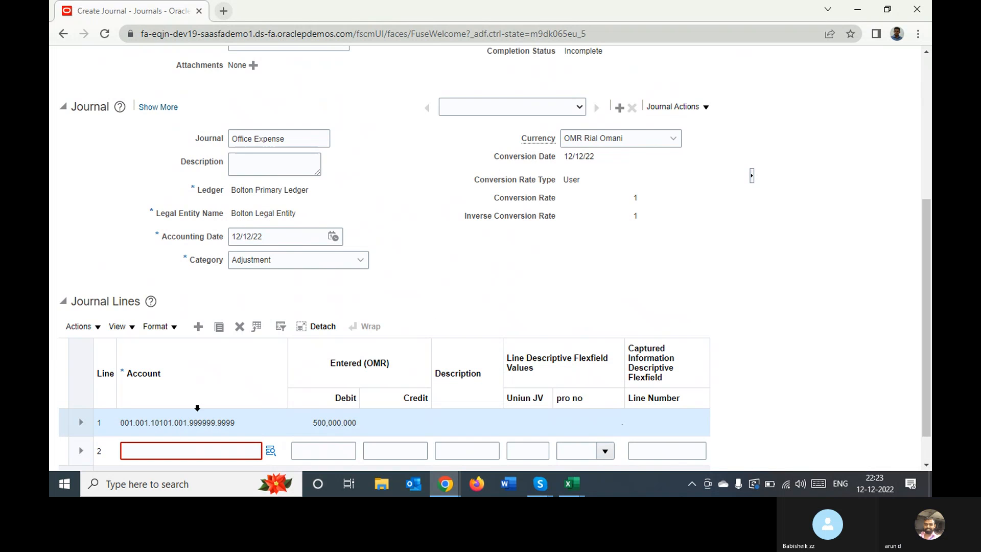
left_click(271, 450)
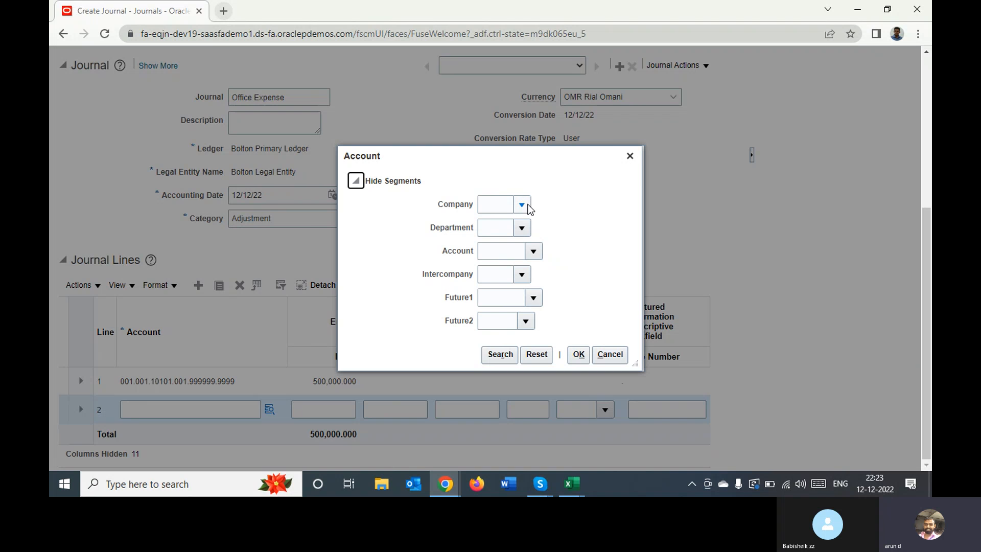
left_click(523, 204)
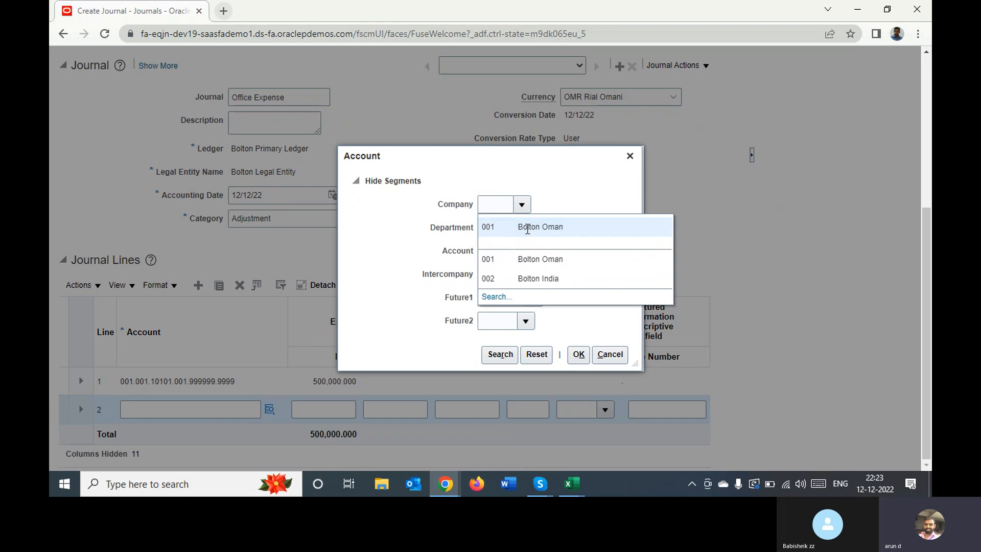
left_click(527, 228)
left_click(522, 228)
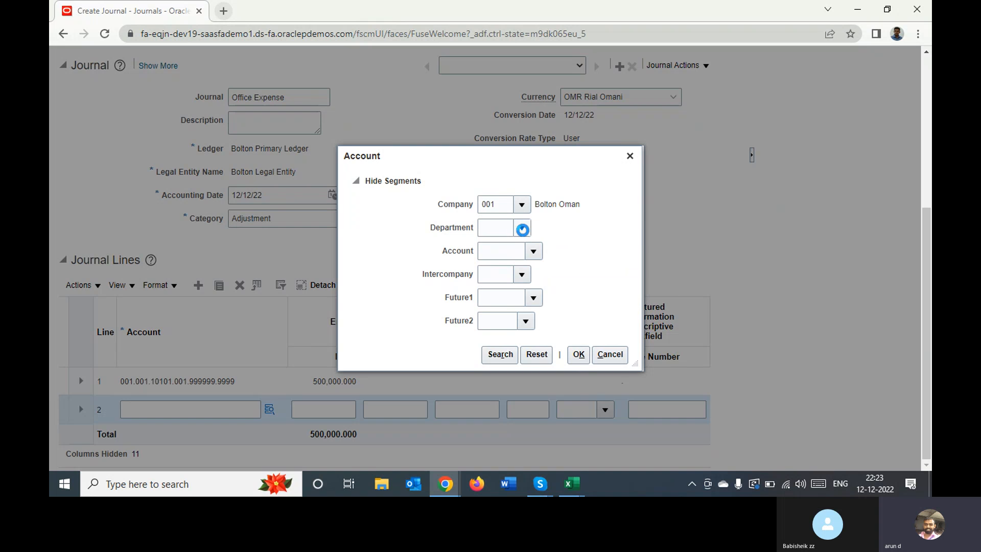
left_click(533, 249)
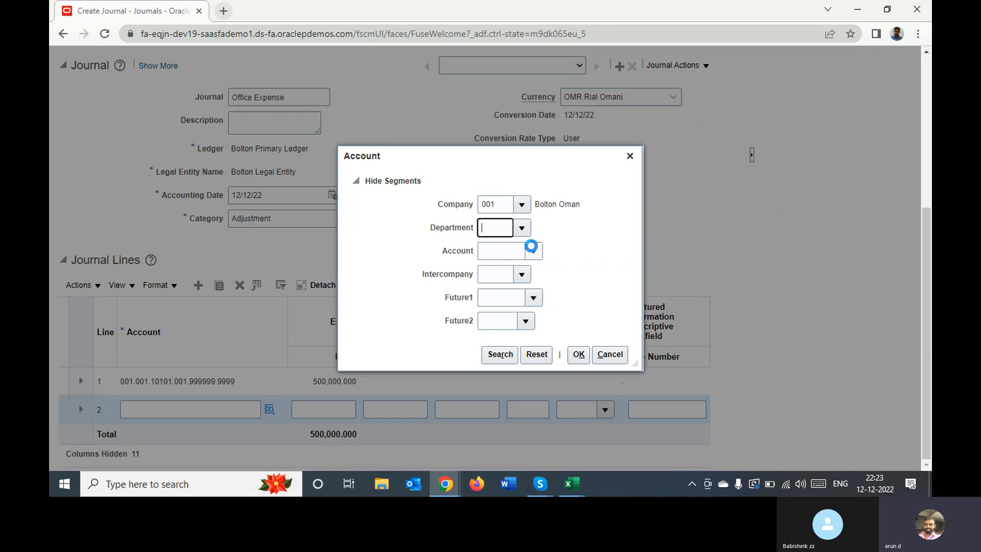
left_click(540, 253)
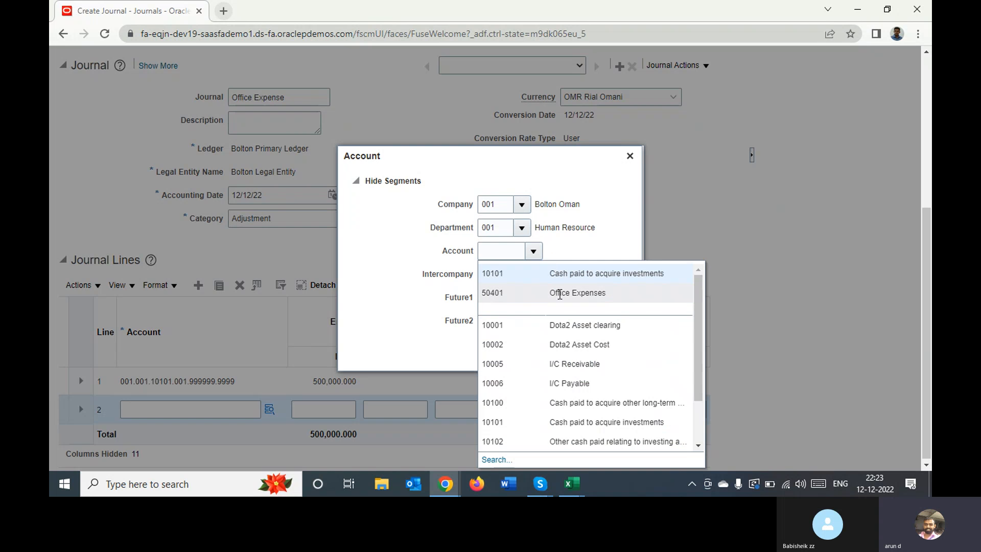
left_click(560, 293)
Complete line 2's account combination with intercompany 001 Bolton Oman, Future1 999999 and Future2 9999, and accept it
left_click(522, 276)
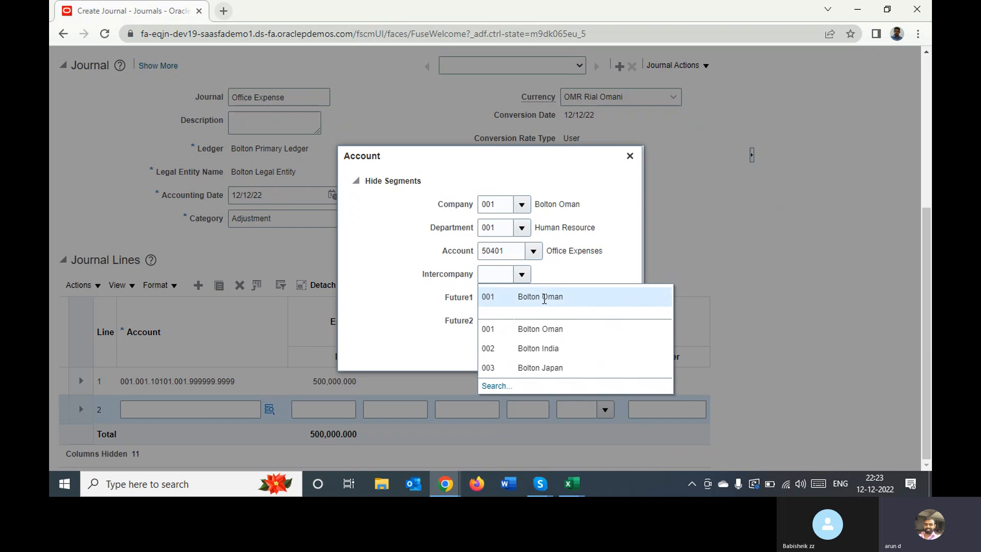
left_click(544, 300)
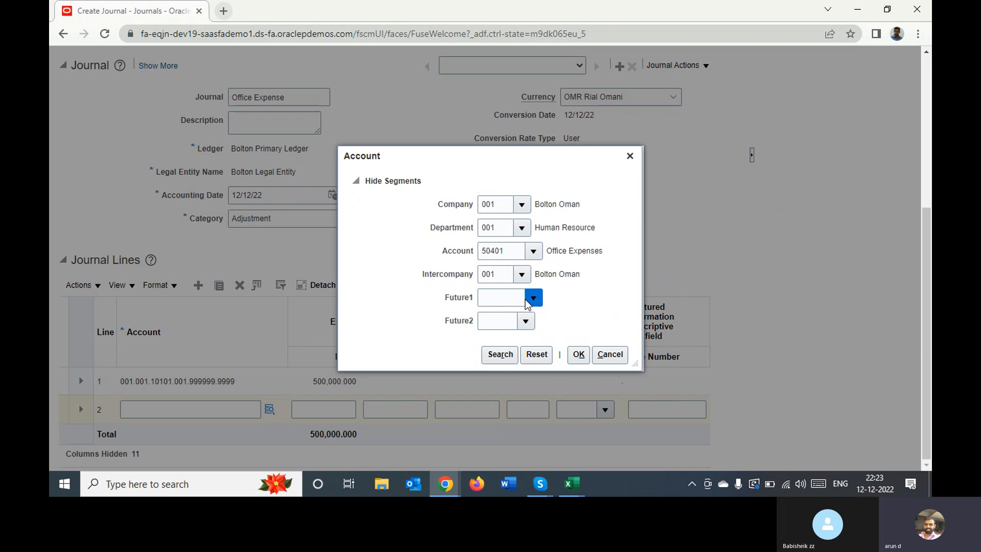
left_click(533, 301)
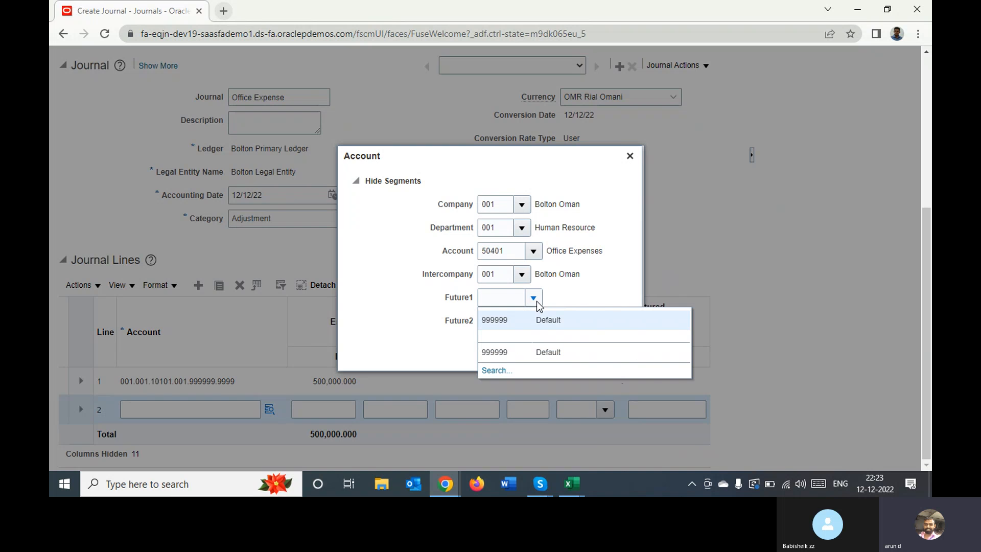
left_click(539, 318)
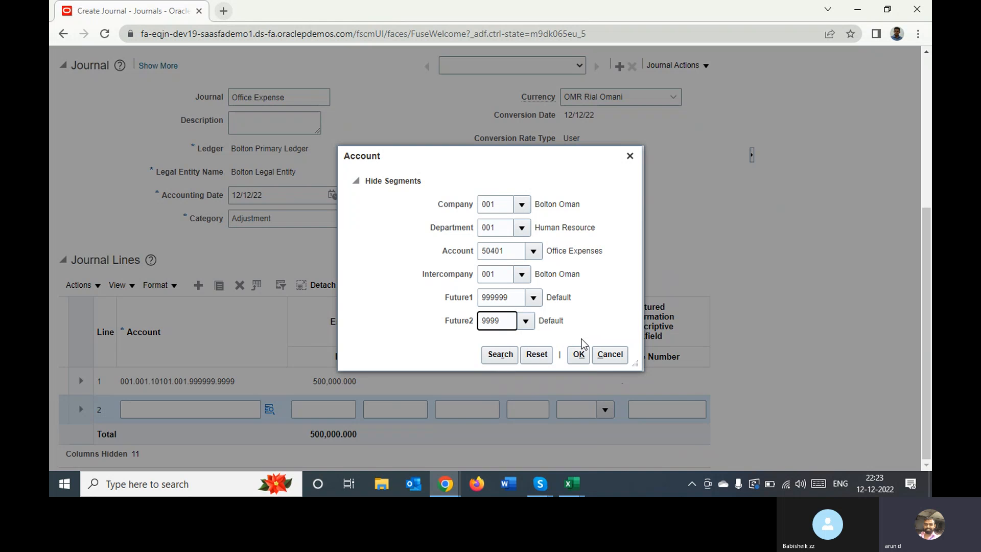
left_click(578, 354)
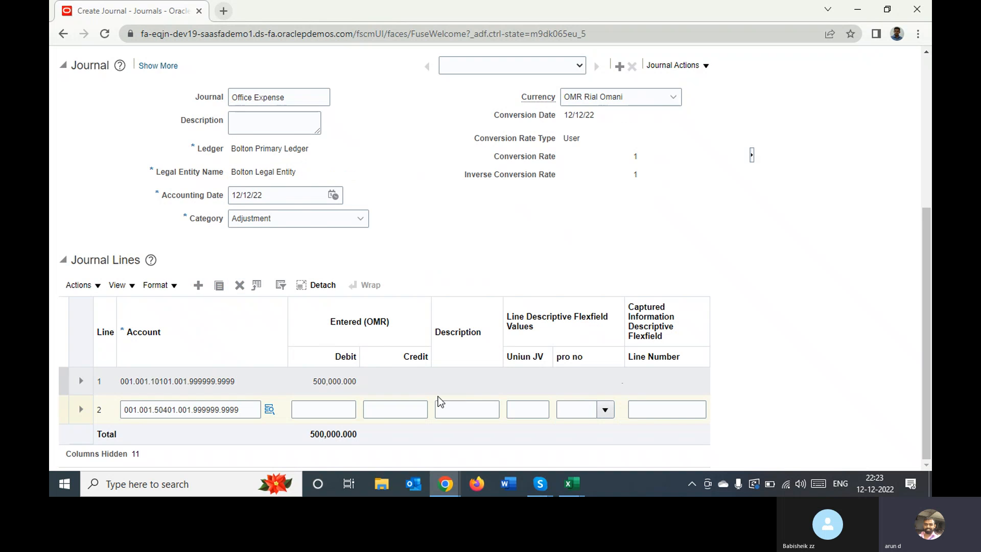
Enter a credit of 500,000 OMR on journal line 2
left_click(408, 408)
type("5")
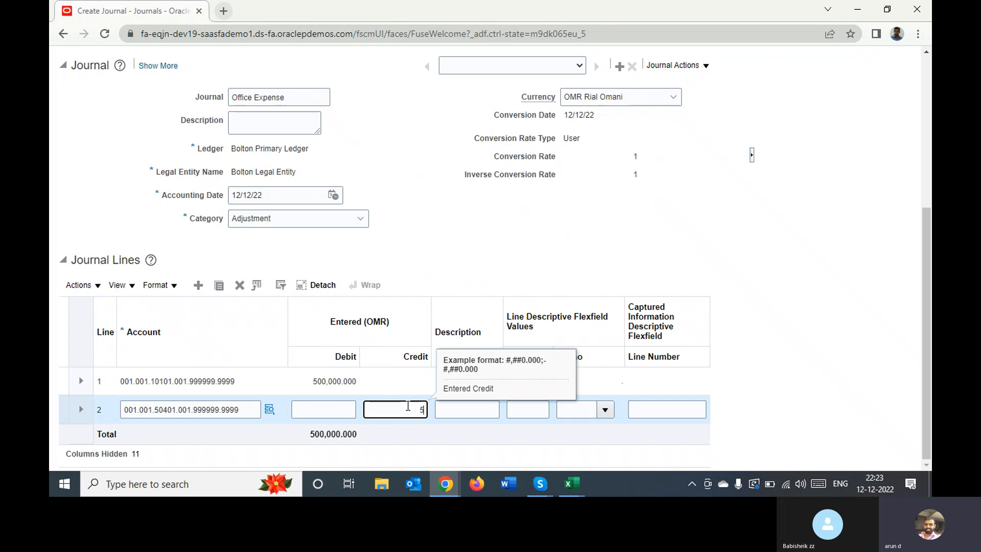
type("00,000000")
key("Tab")
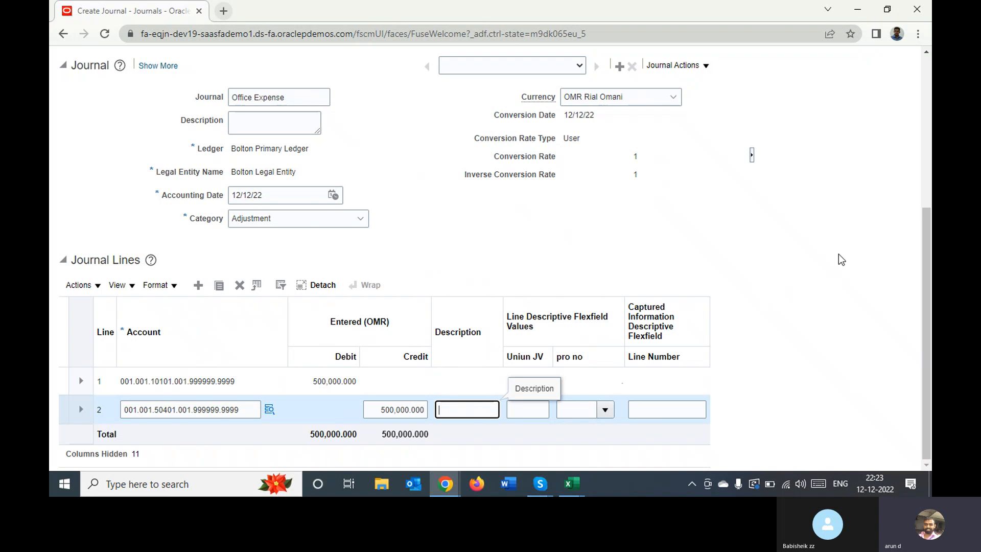
left_click(858, 246)
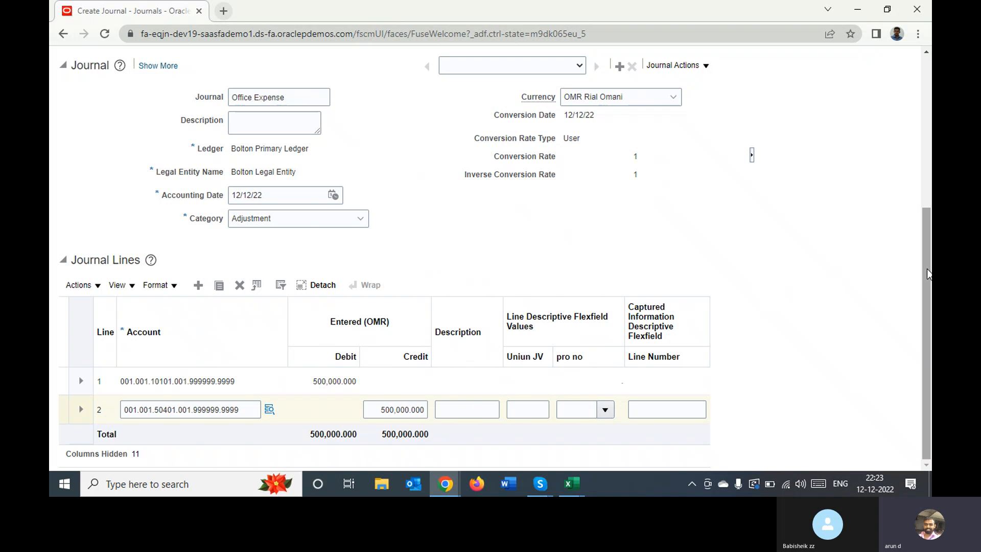
Post the Office Expense journal batch and acknowledge the submission confirmation
left_click_drag(926, 274, 925, 124)
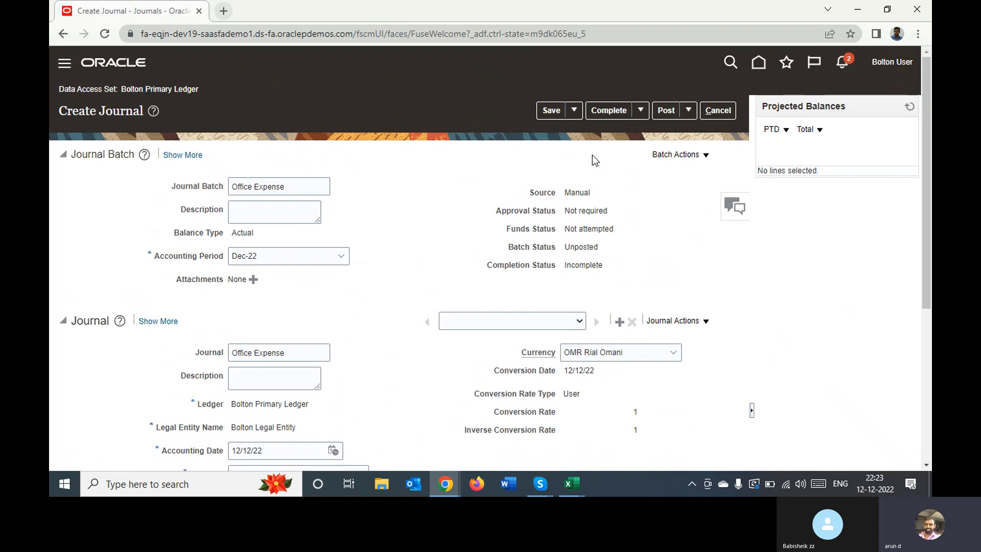
left_click(666, 110)
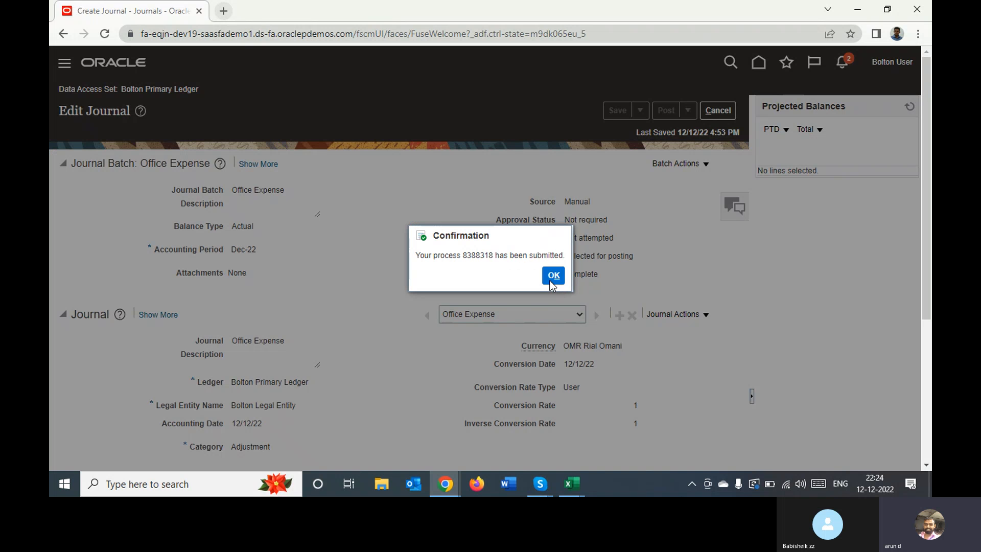
left_click(552, 276)
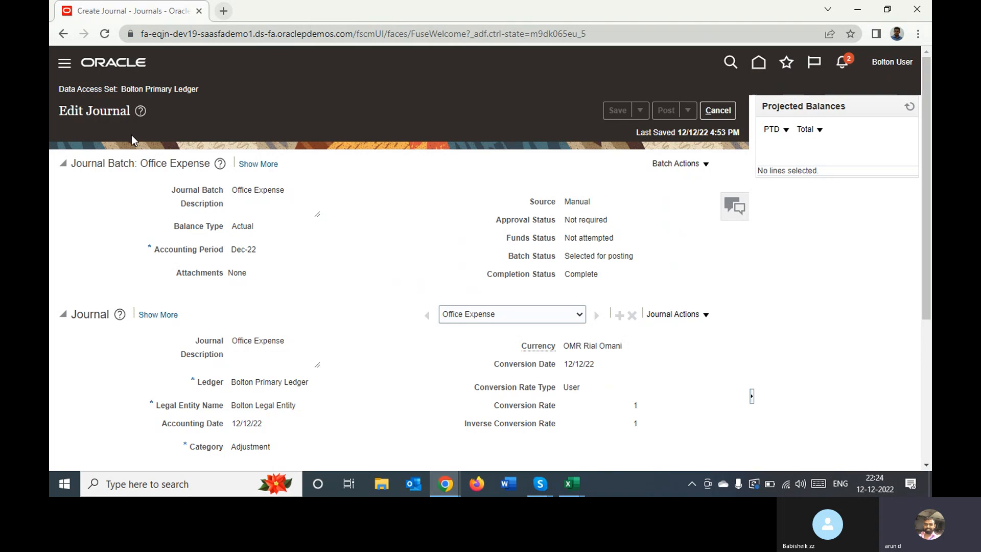
Open the Scheduled Processes overview and refresh its process list to check the posting job
left_click(62, 66)
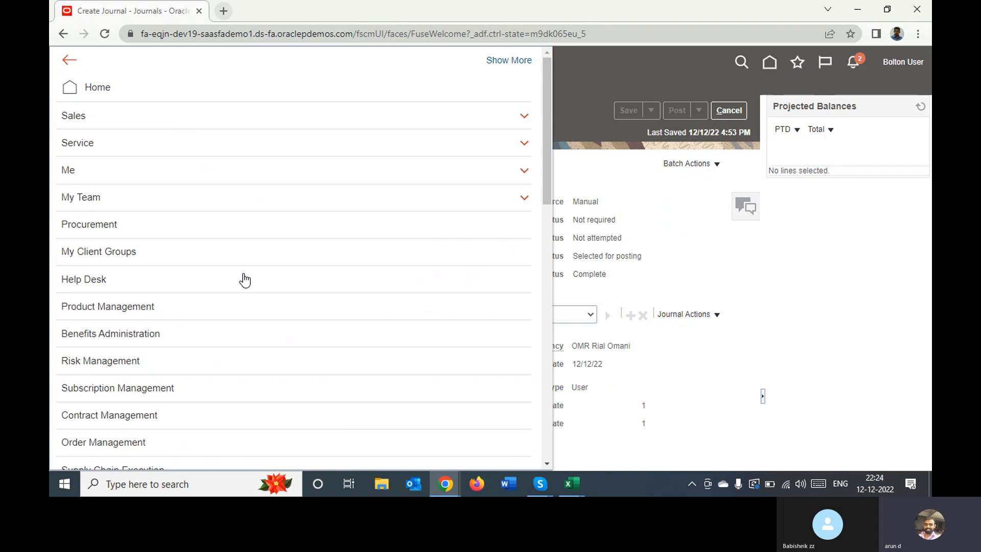
scroll(545, 447, "down", 15)
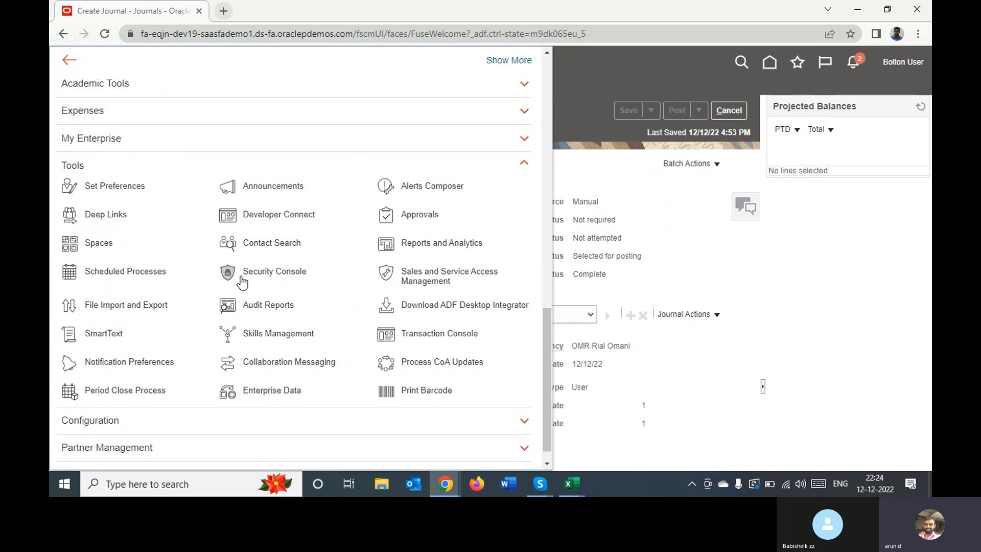
left_click(146, 272)
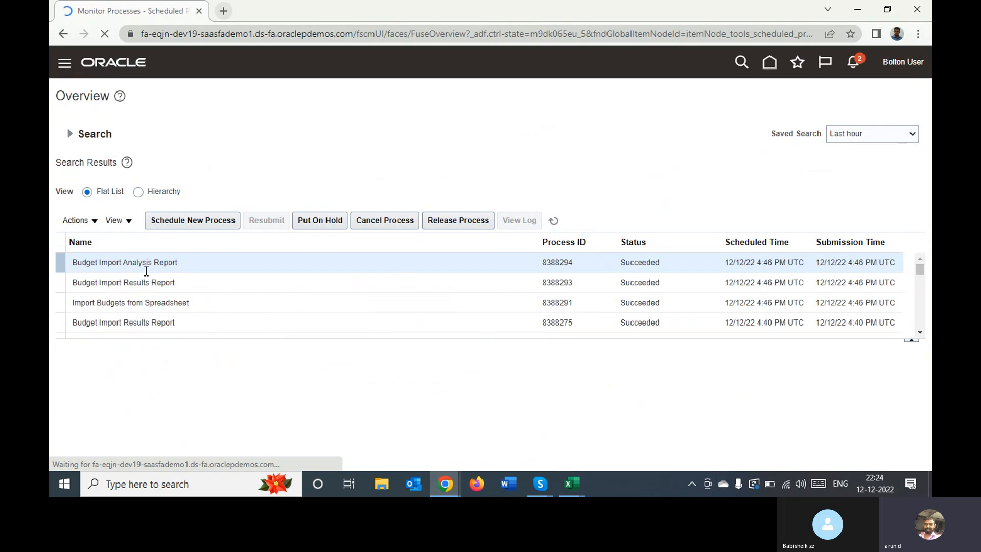
left_click(554, 220)
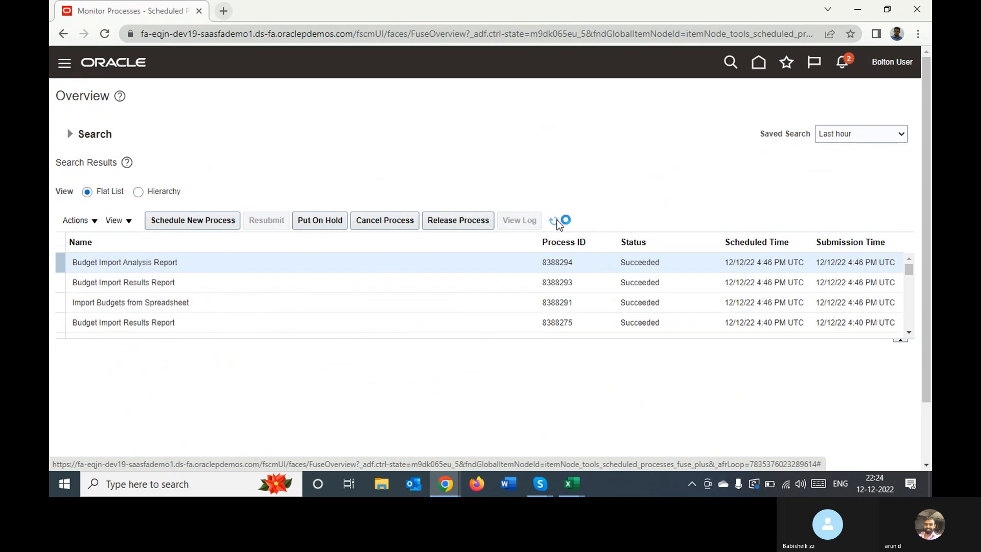
Refresh the process list and open the 8388318.txt output attachment of the Post Journals for Single Ledger process
left_click(556, 222)
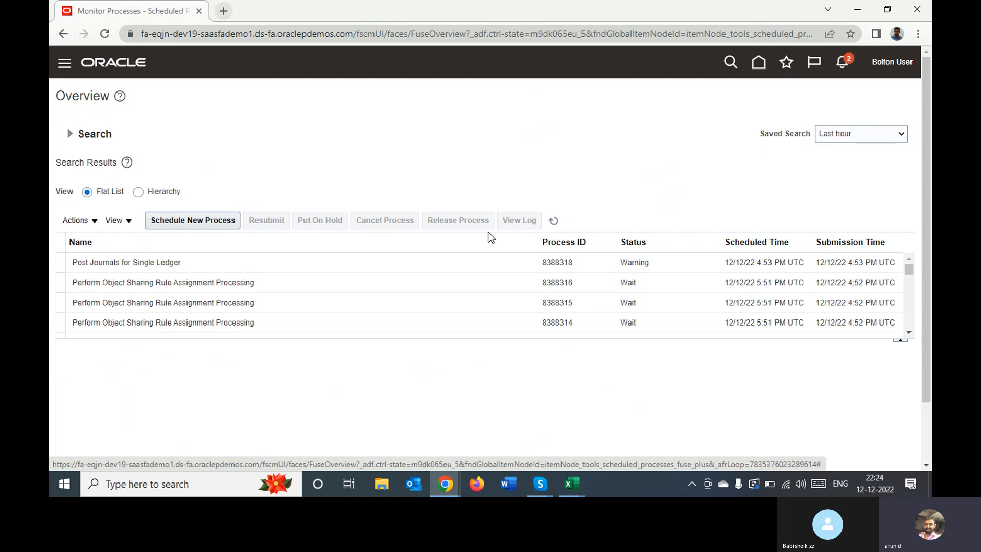
left_click(417, 262)
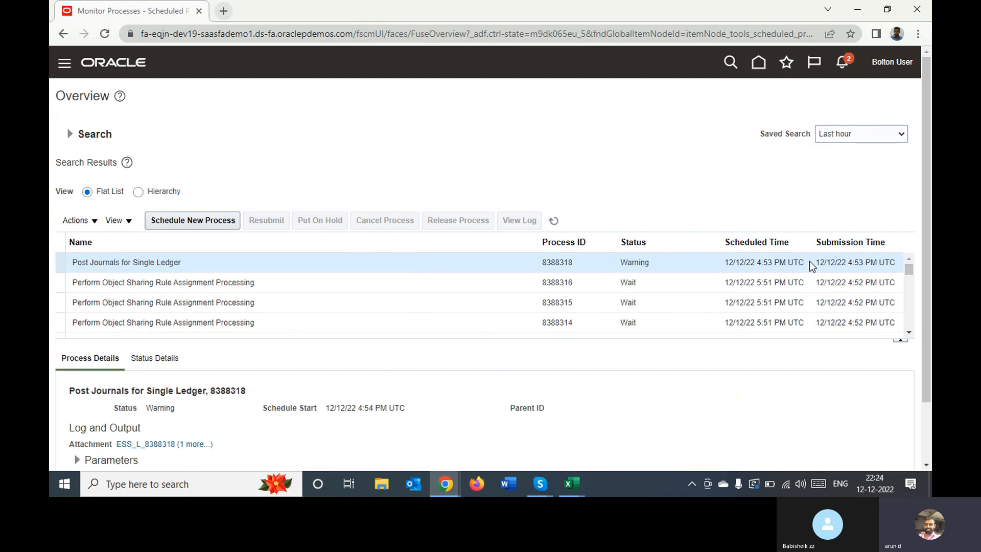
scroll(929, 186, "down", 2)
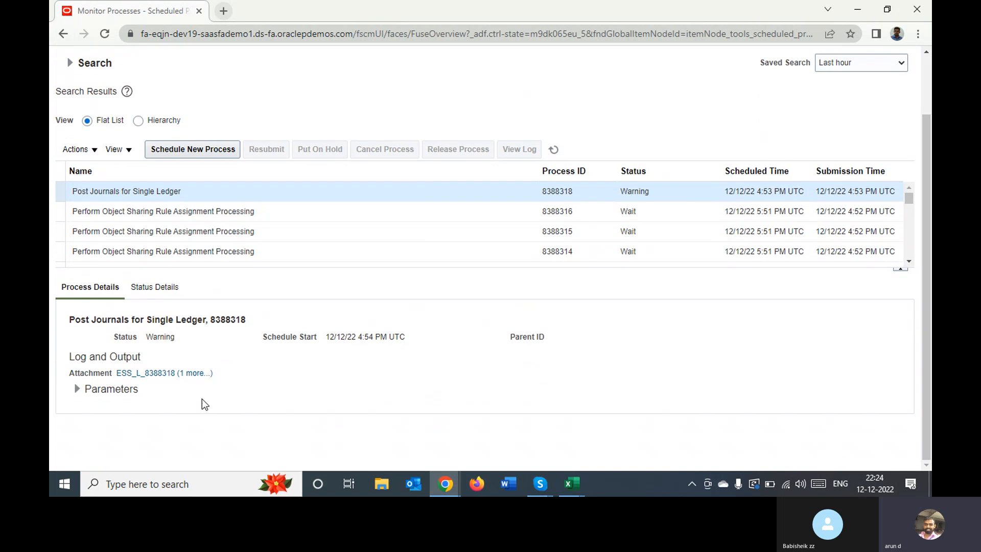
left_click(195, 373)
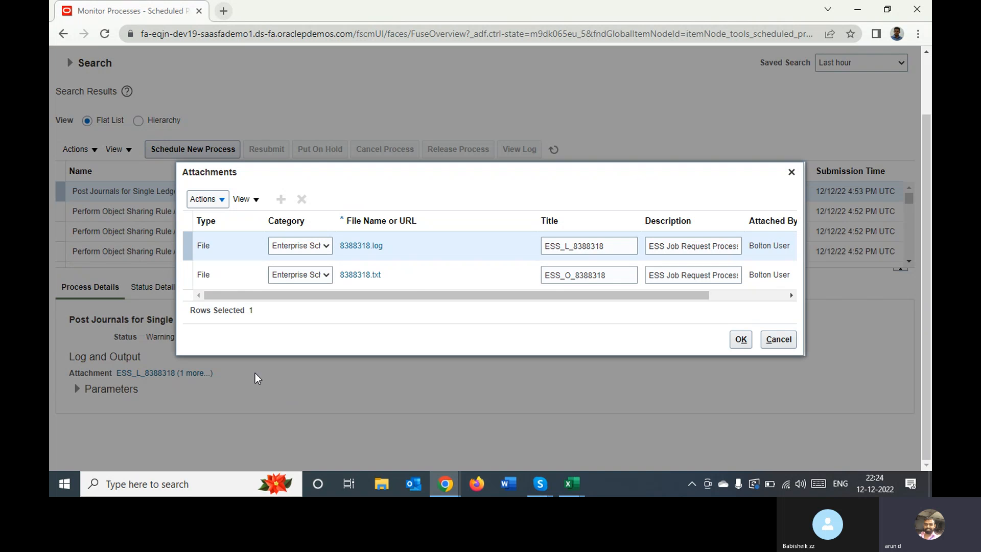
left_click(370, 276)
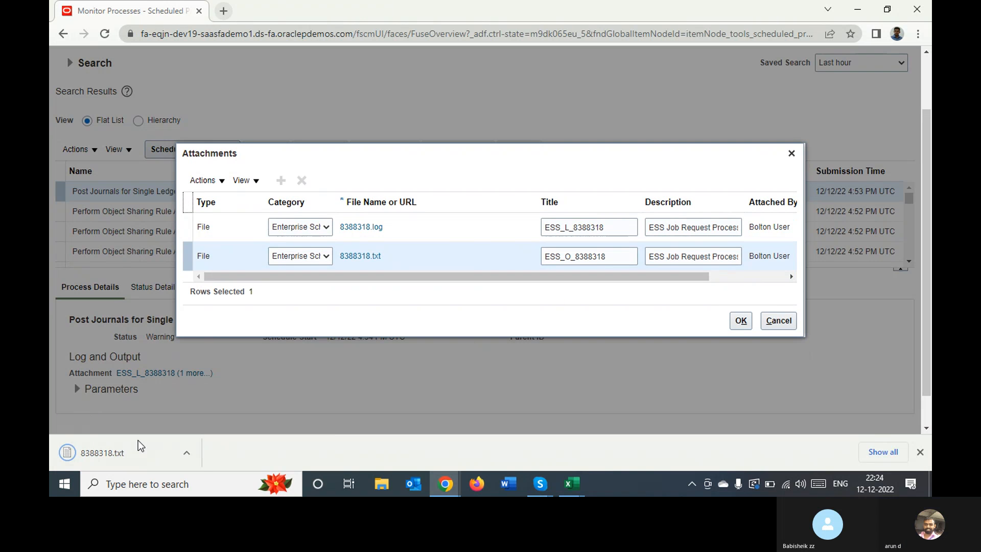
left_click(112, 456)
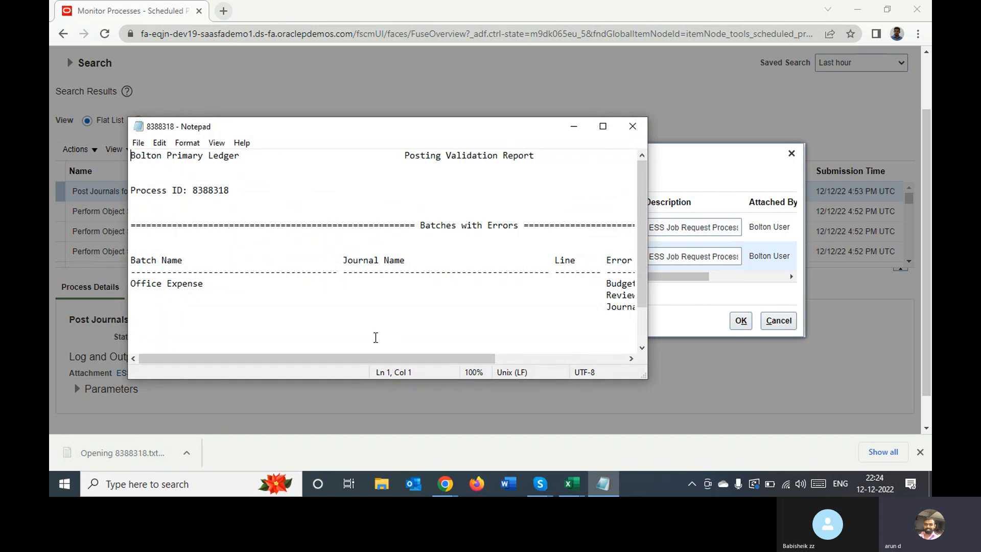
Read the Office Expense batch's error in the Posting Validation Report, close the report and attachments, and return to the home page
left_click_drag(352, 362, 549, 369)
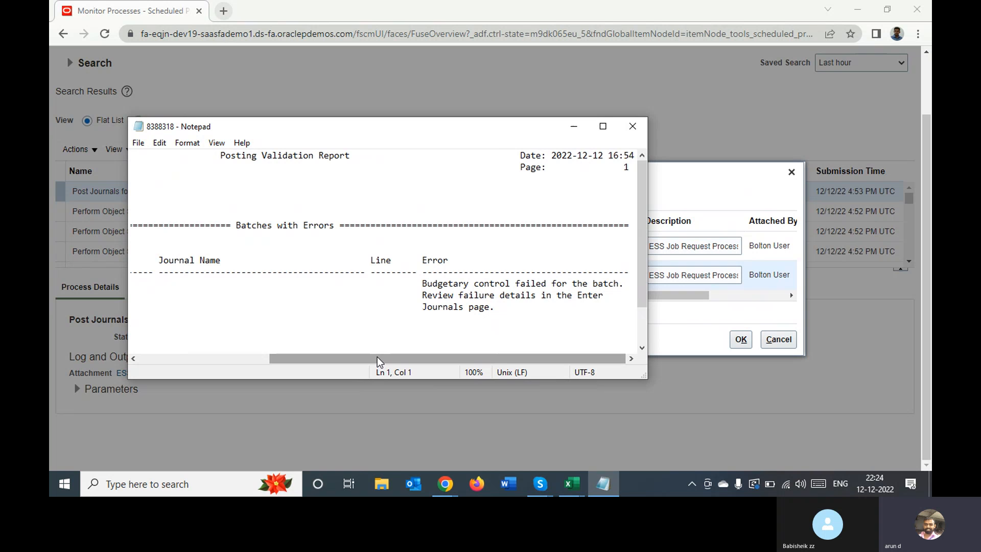
left_click_drag(377, 357, 155, 337)
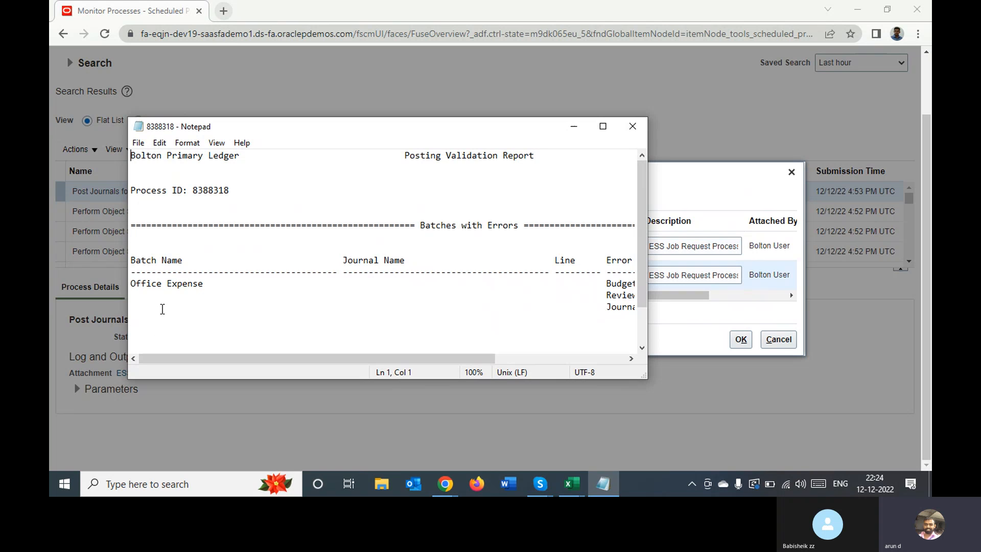
double_click(143, 286)
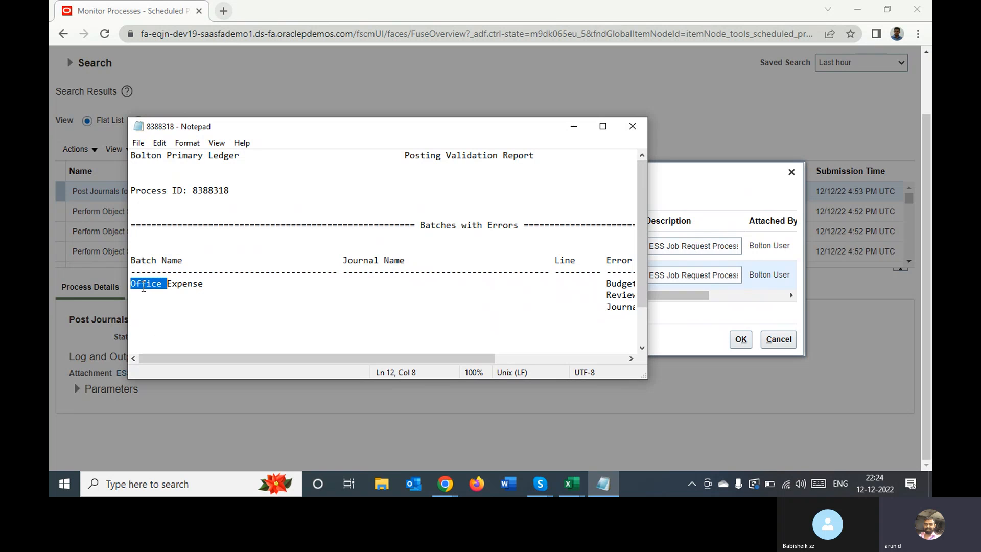
double_click(188, 284)
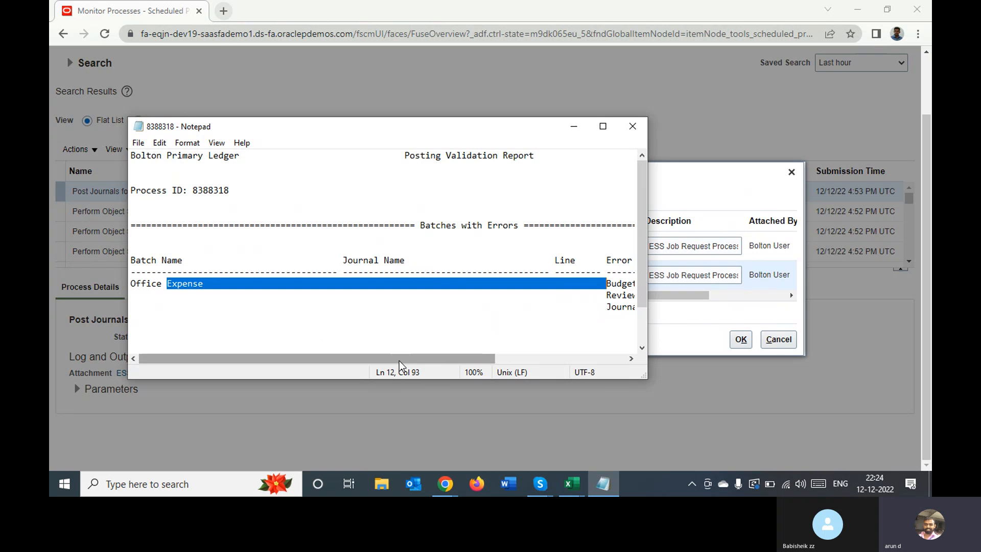
left_click_drag(396, 357, 583, 372)
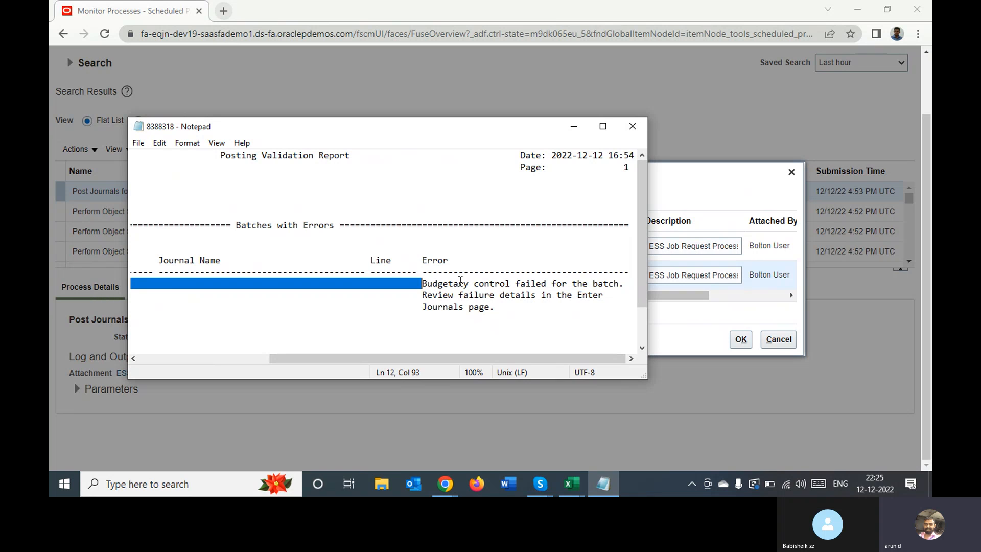
double_click(455, 284)
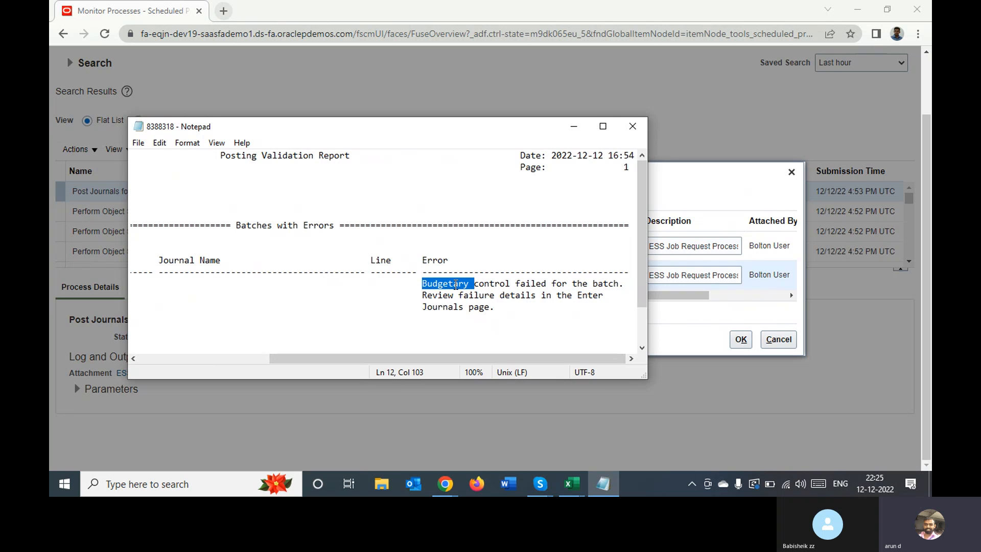
double_click(536, 288)
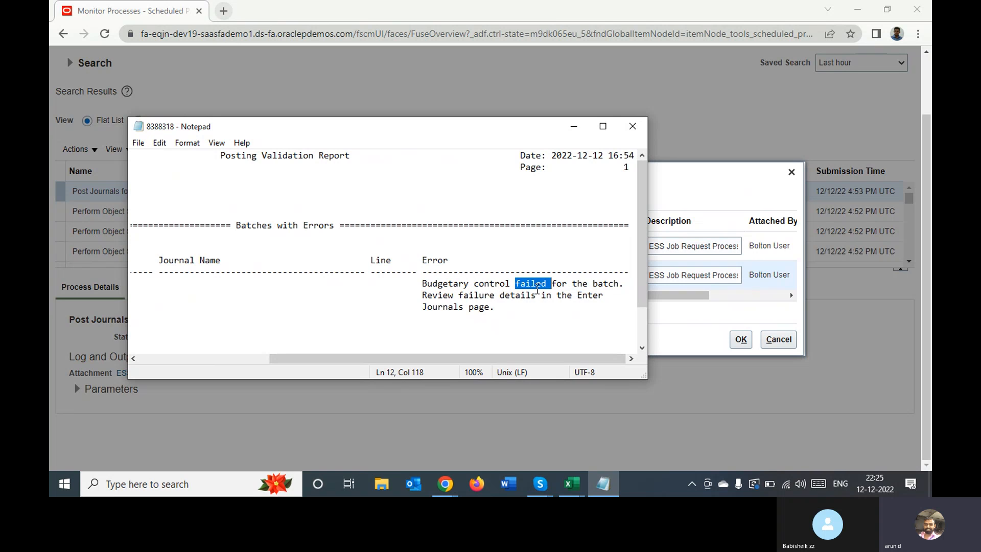
left_click(631, 126)
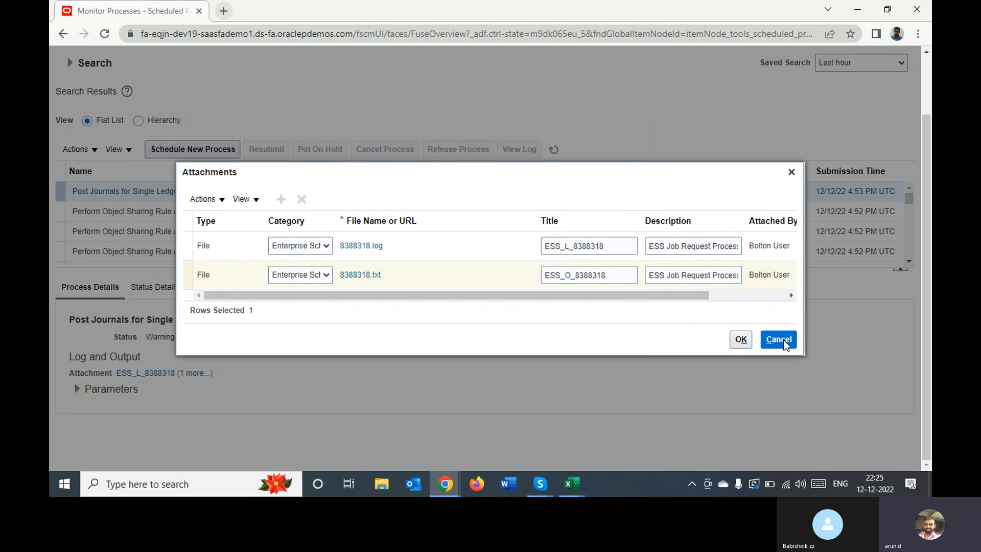
left_click(778, 339)
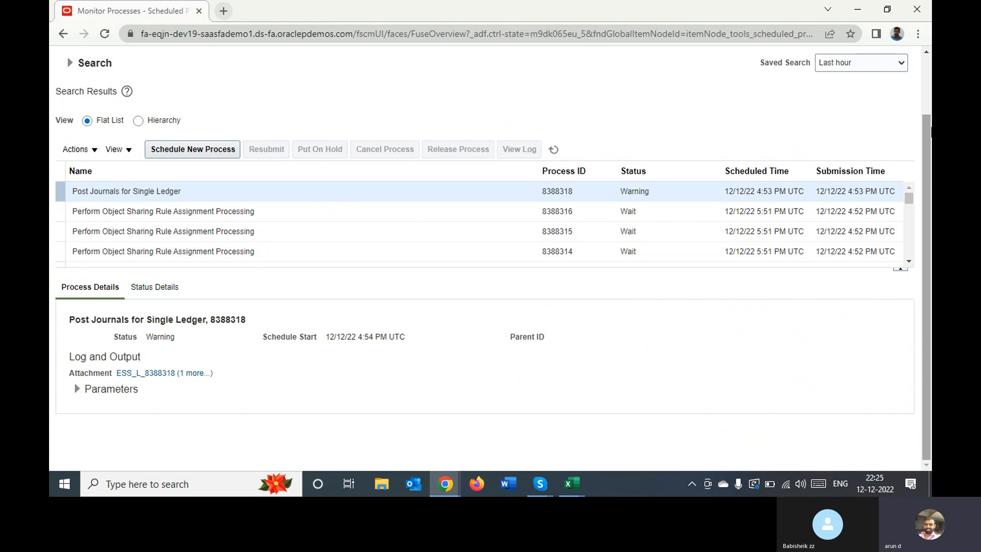
left_click_drag(927, 128, 926, 67)
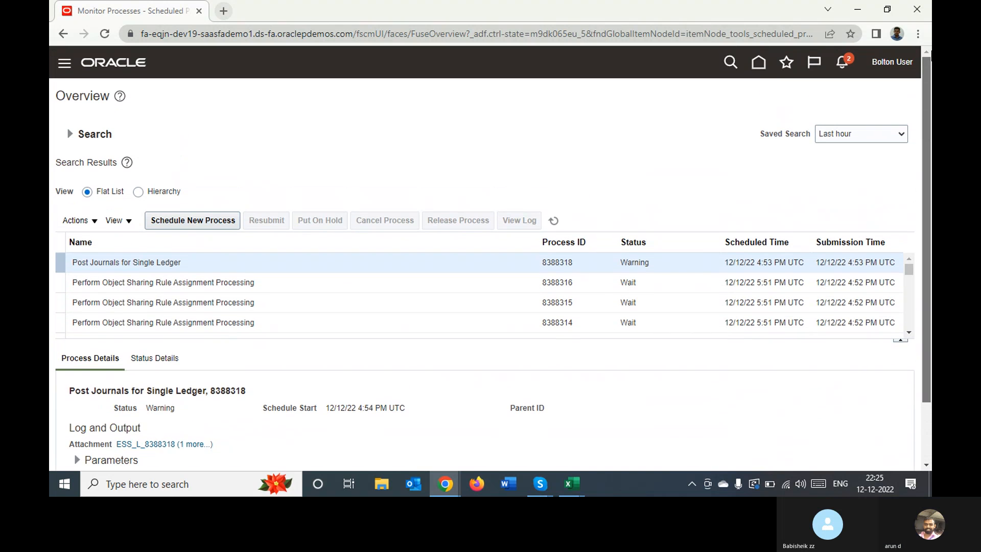
left_click(757, 64)
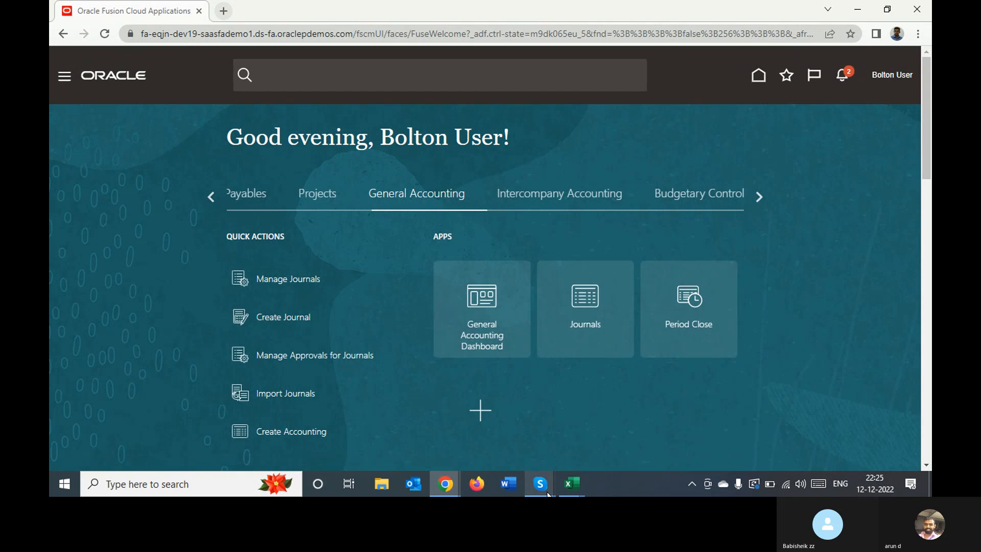
mouse_move(545, 491)
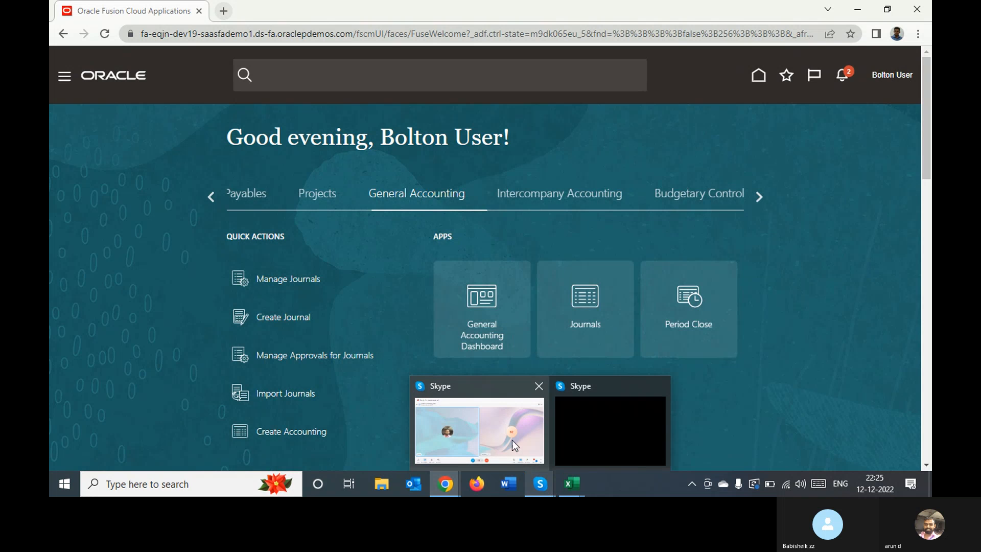
left_click(498, 422)
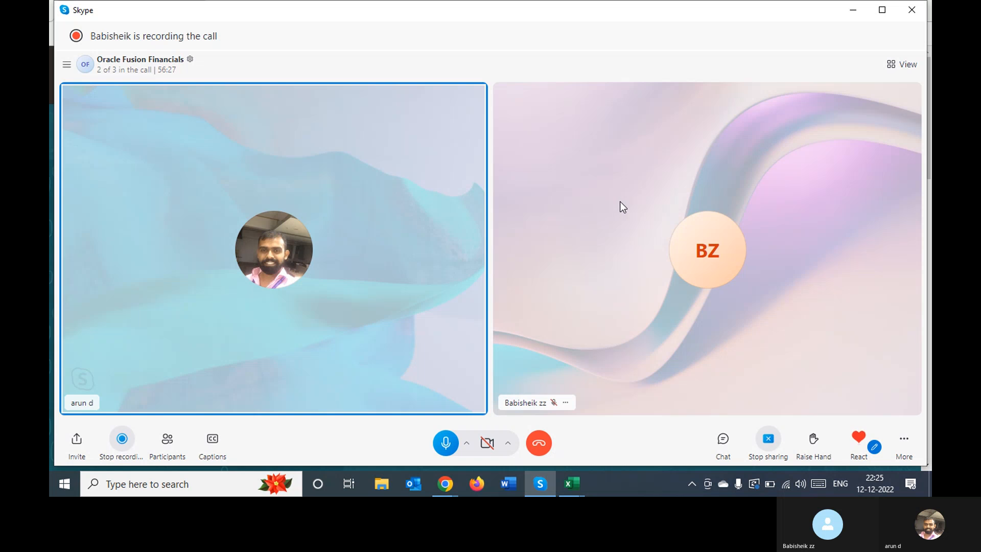
left_click(851, 11)
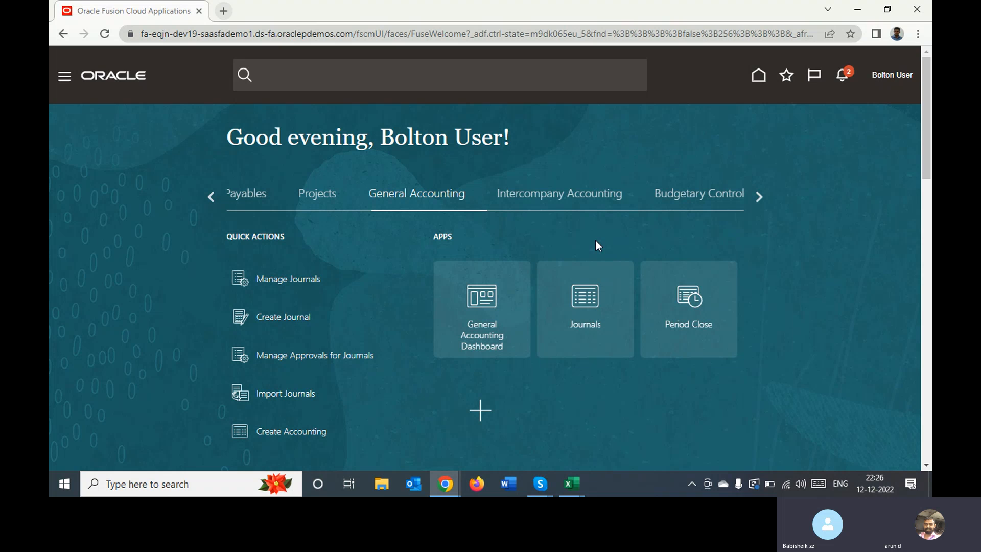
Go to Setup and Maintenance and open the Manage Implementation Projects page
left_click(885, 77)
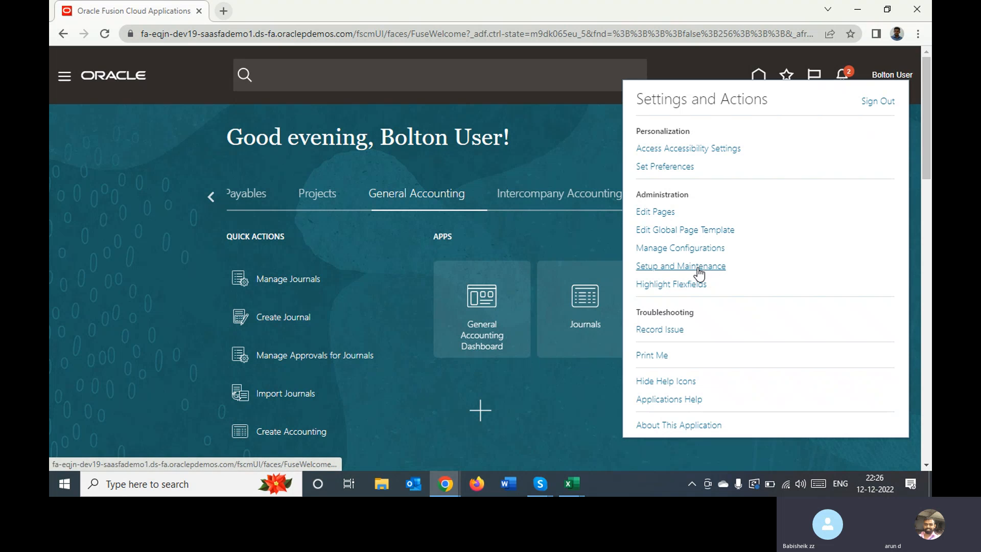
left_click(698, 266)
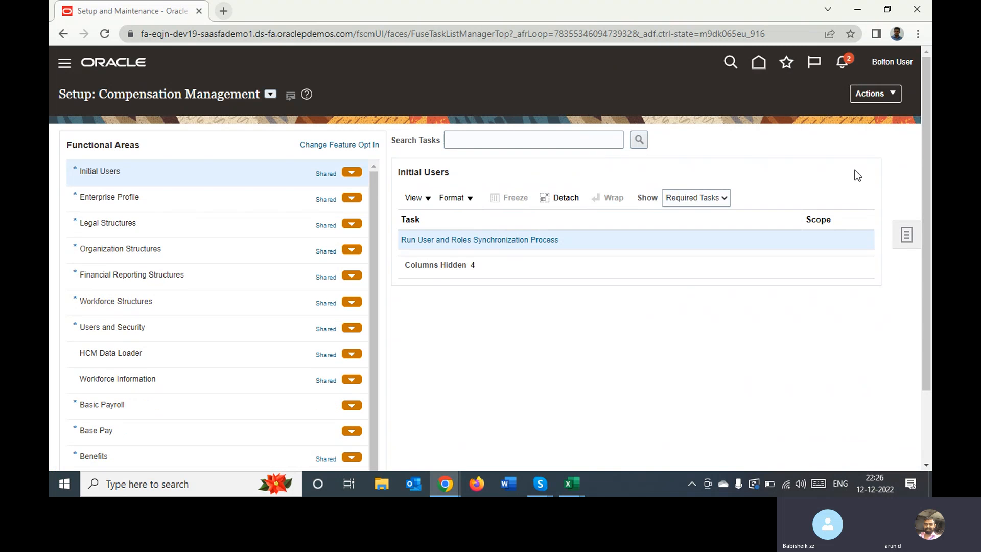
left_click(907, 238)
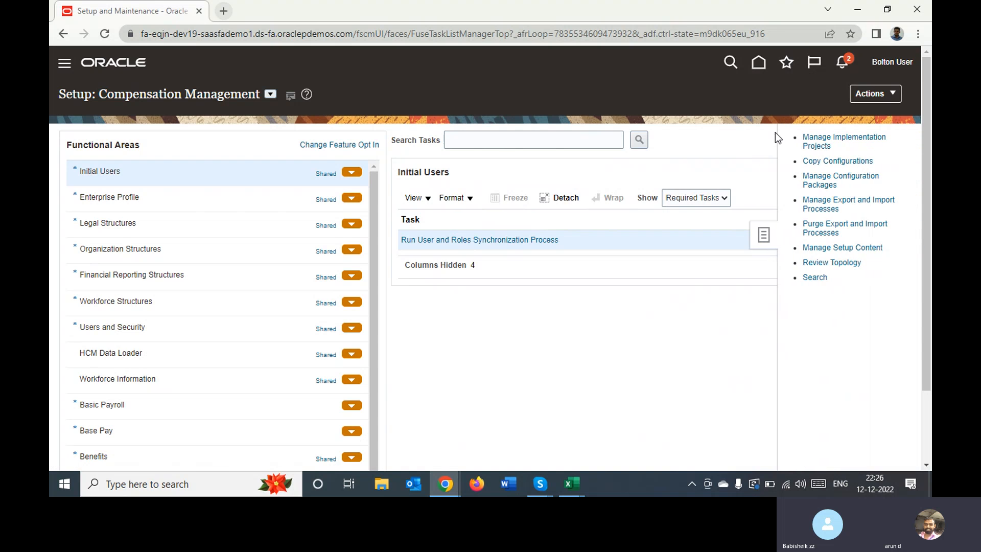
left_click(816, 142)
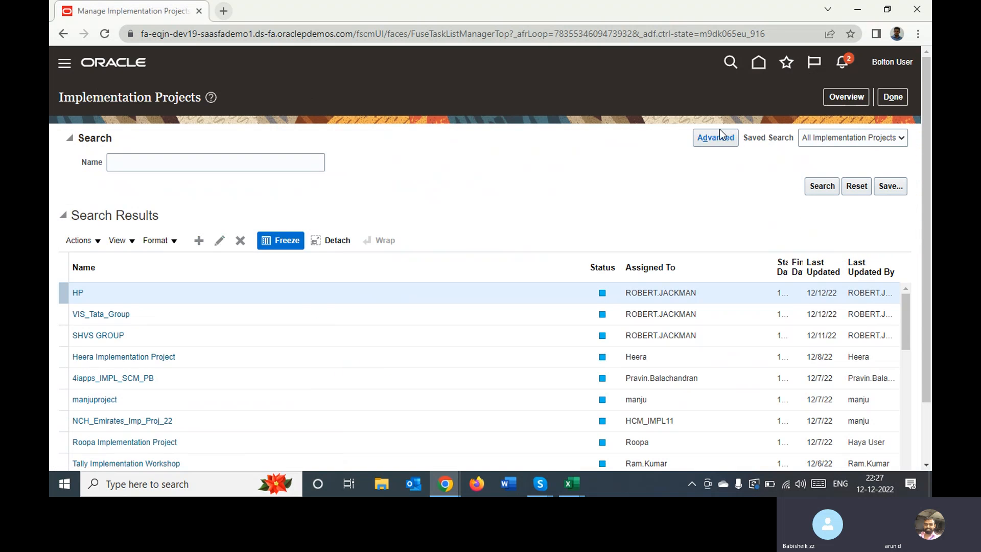
Search the implementation projects by the name Bol and open the Bolton Implementation Project
left_click(293, 161)
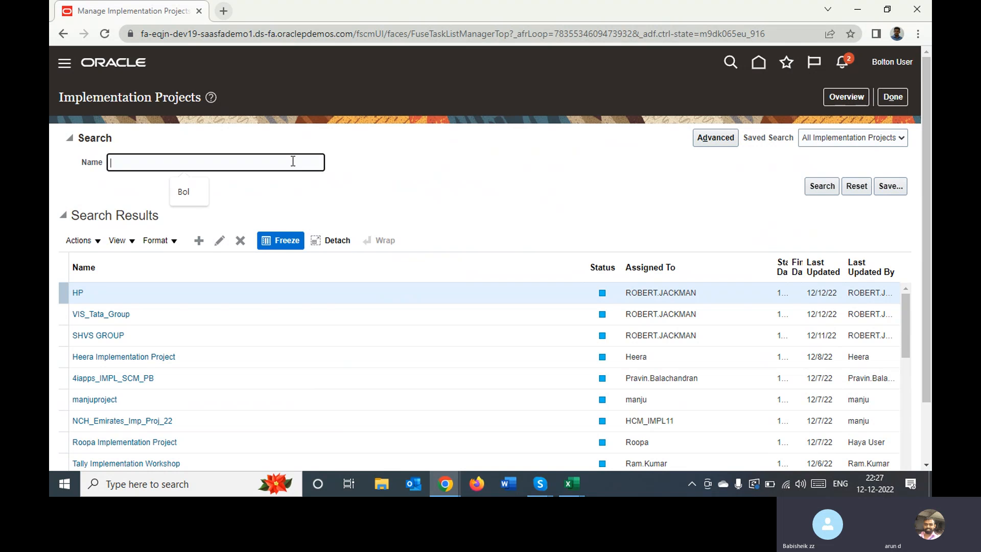
type("Bol")
key("Return")
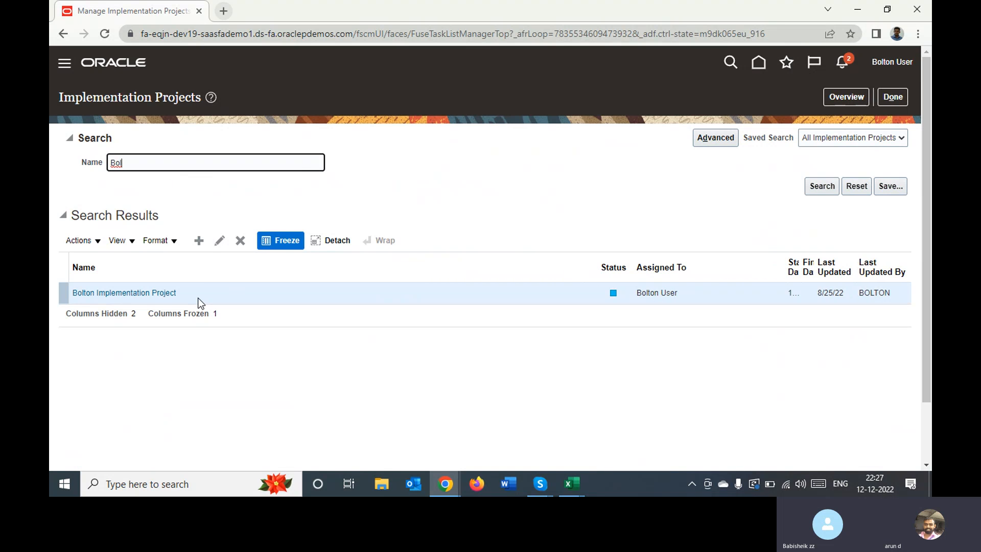
left_click(156, 294)
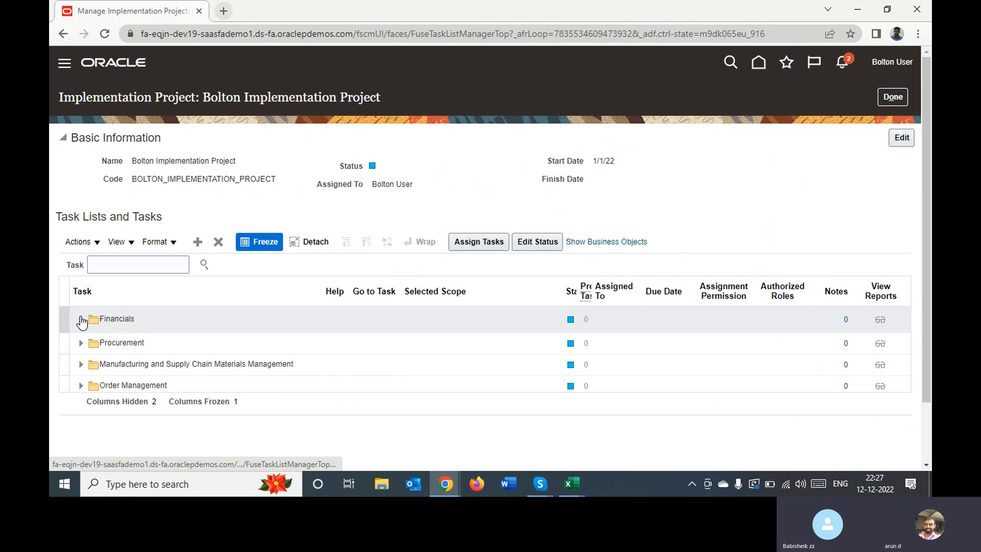
Expand Financials, Define Common Applications Configuration, Define Ledgers and Define Accounting Configurations, and open Specify Ledger Options for Bolton Primary Ledger down to Journal Processing
left_click(81, 321)
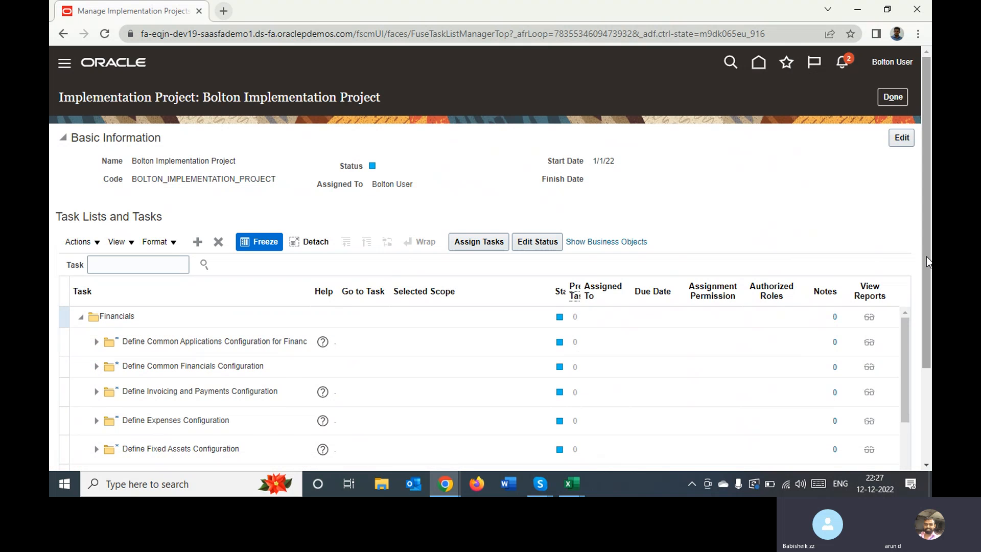
left_click_drag(927, 257, 922, 359)
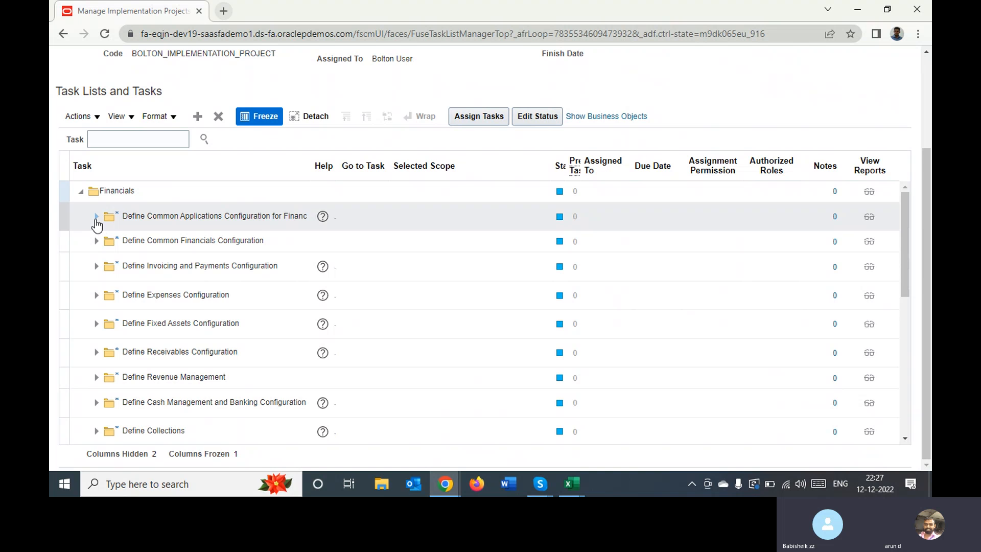
left_click(96, 216)
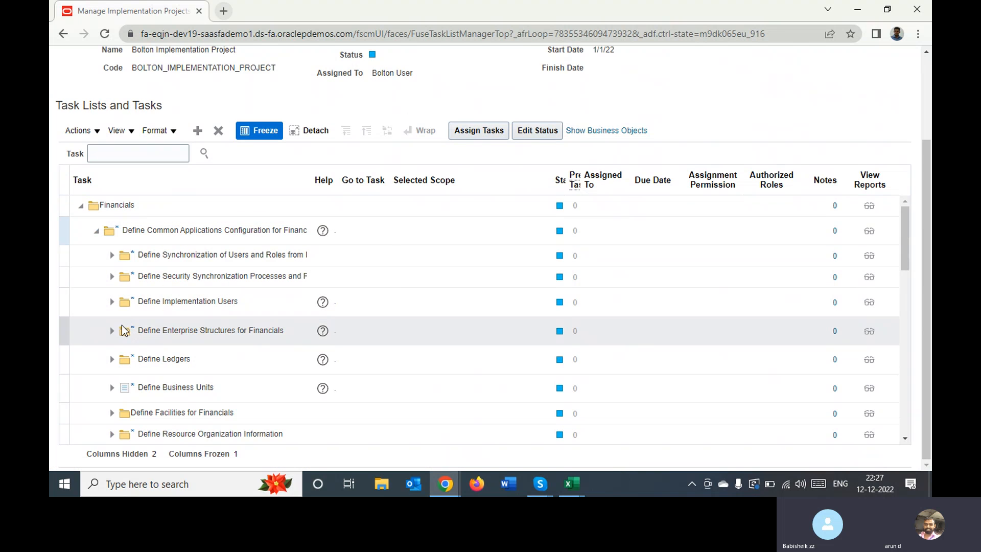
left_click(112, 359)
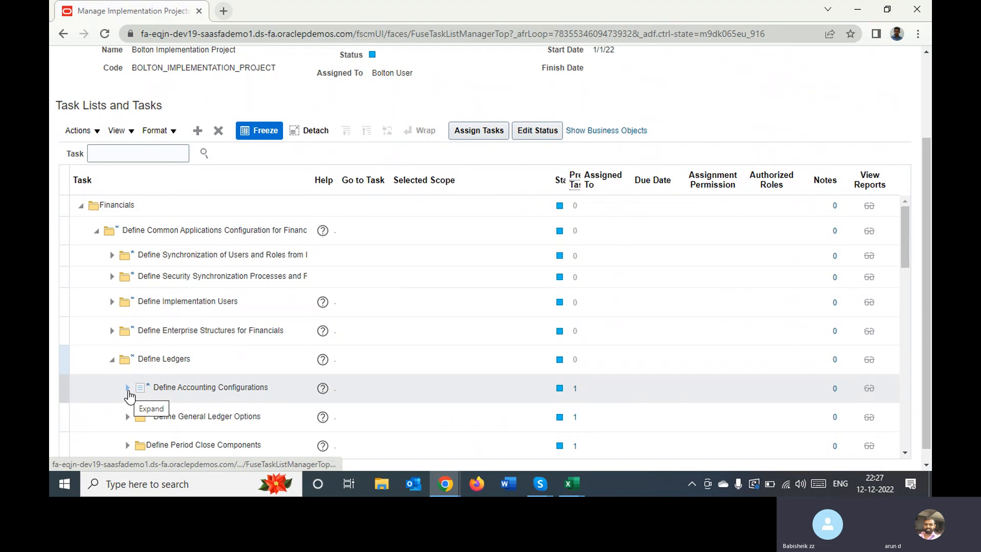
left_click(128, 389)
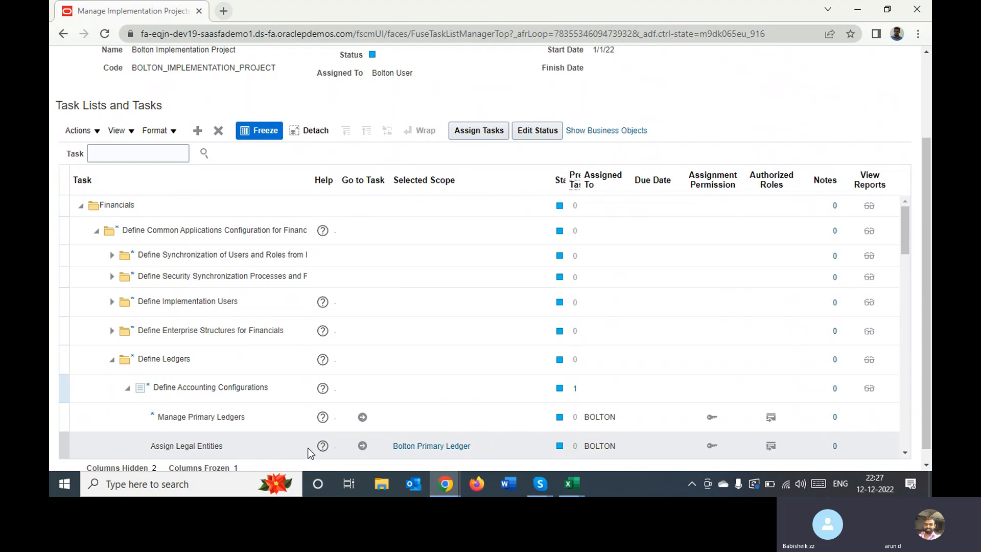
left_click(907, 454)
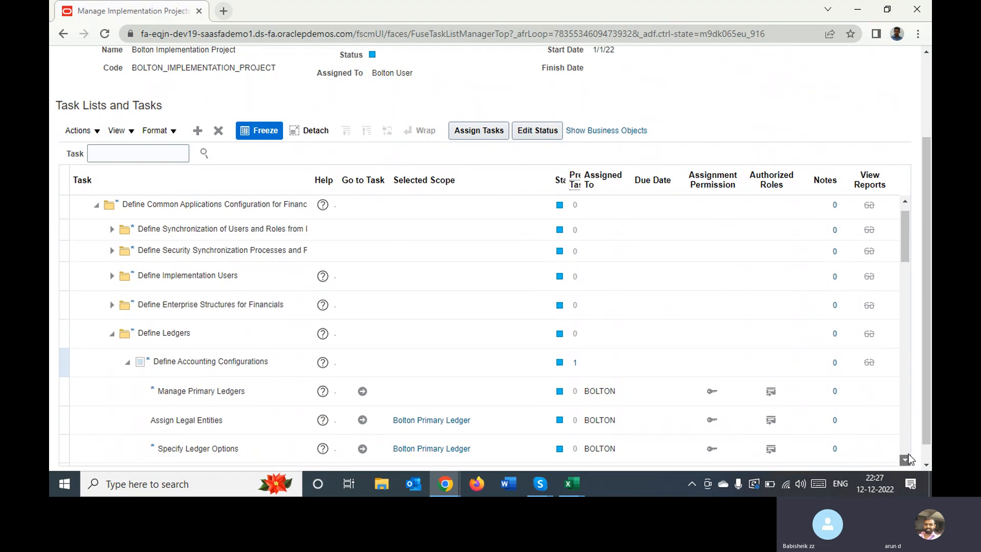
left_click(363, 449)
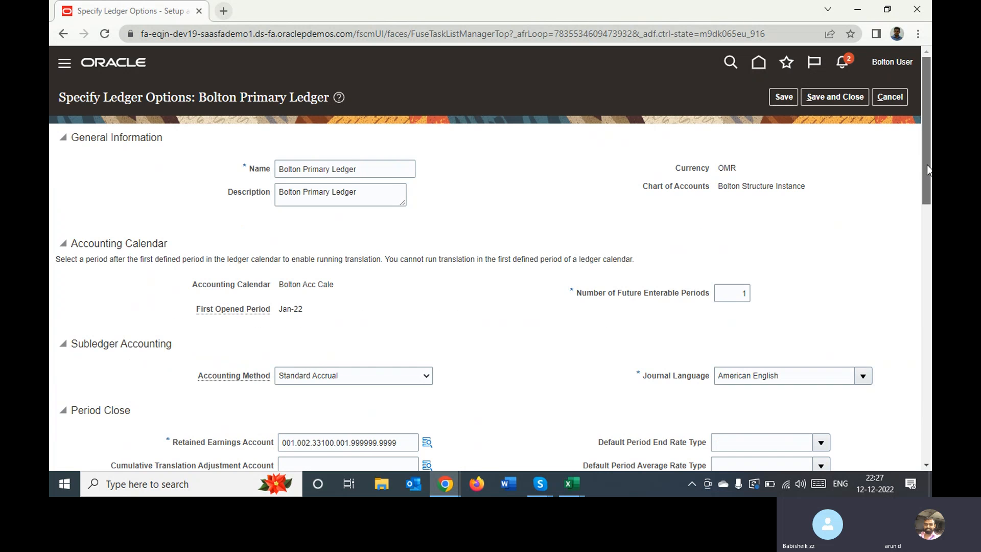
left_click_drag(928, 170, 907, 304)
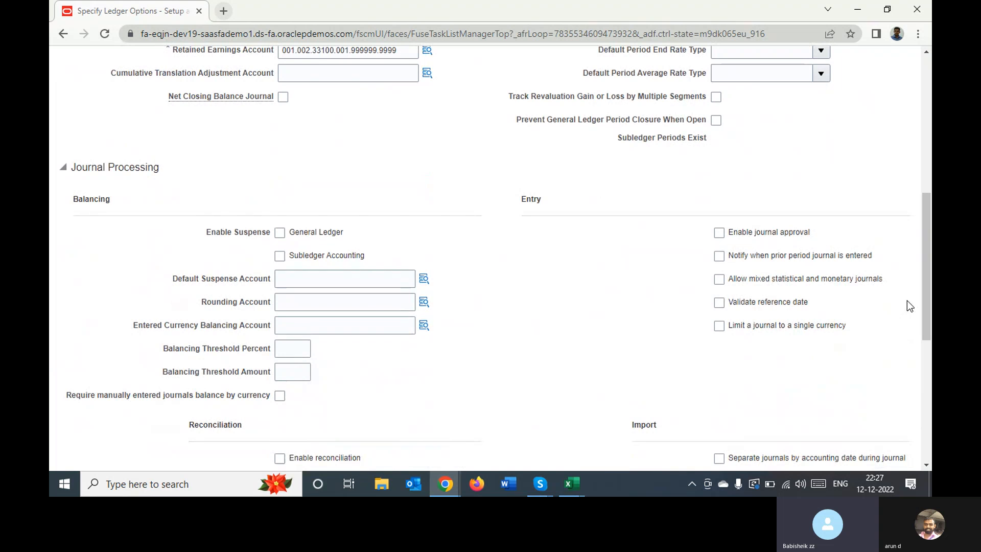
Enable journal approval for Bolton Primary Ledger, then save and close its ledger options
left_click(718, 233)
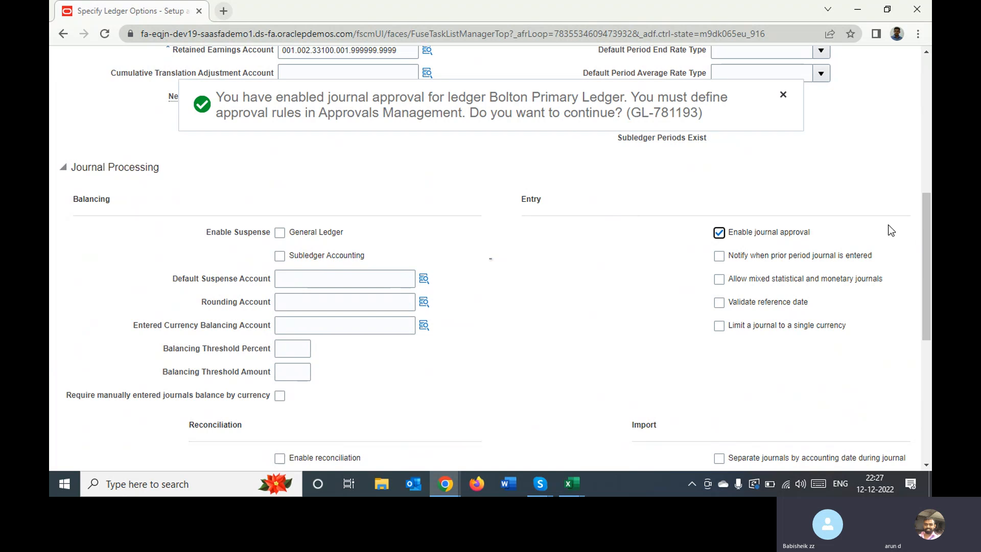
left_click(923, 216)
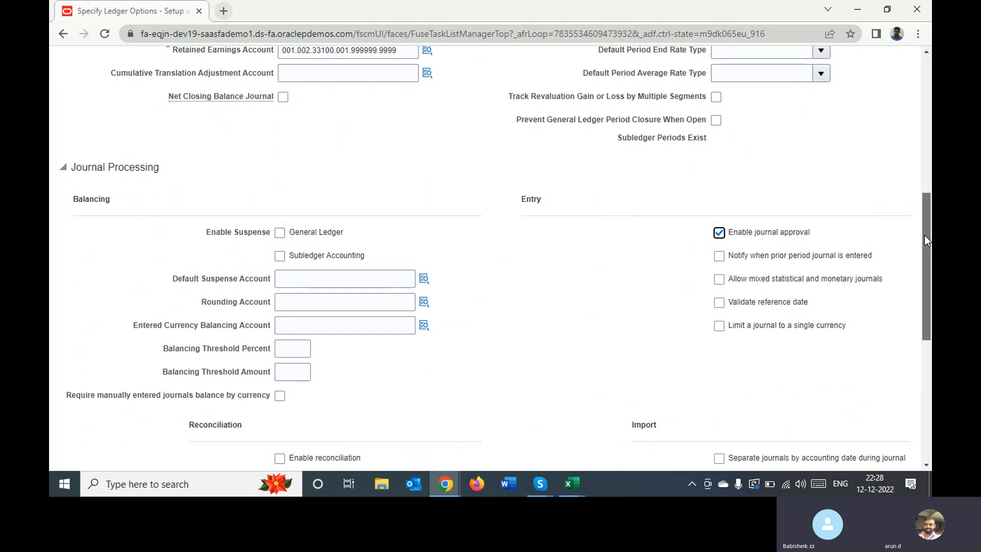
left_click_drag(925, 235, 924, 90)
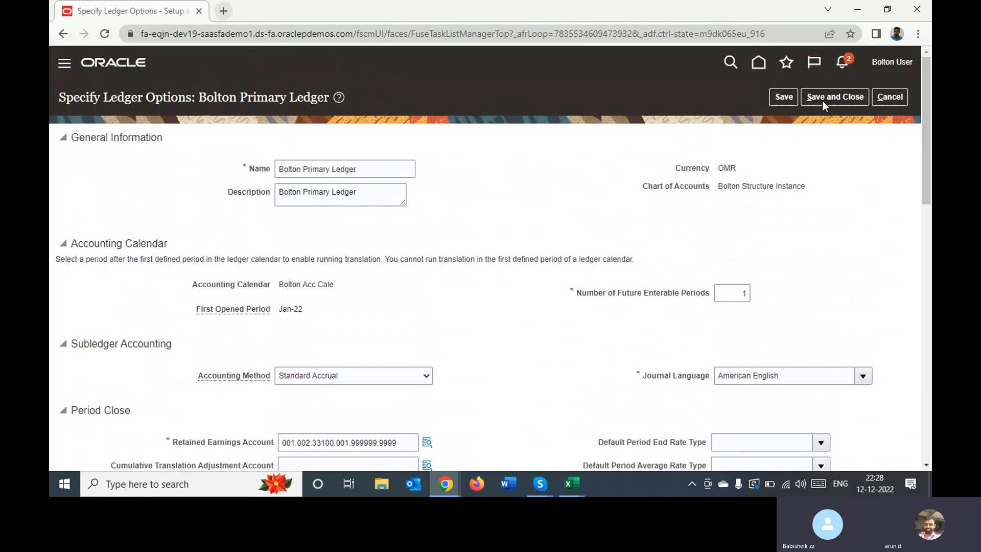
left_click(783, 96)
left_click(833, 99)
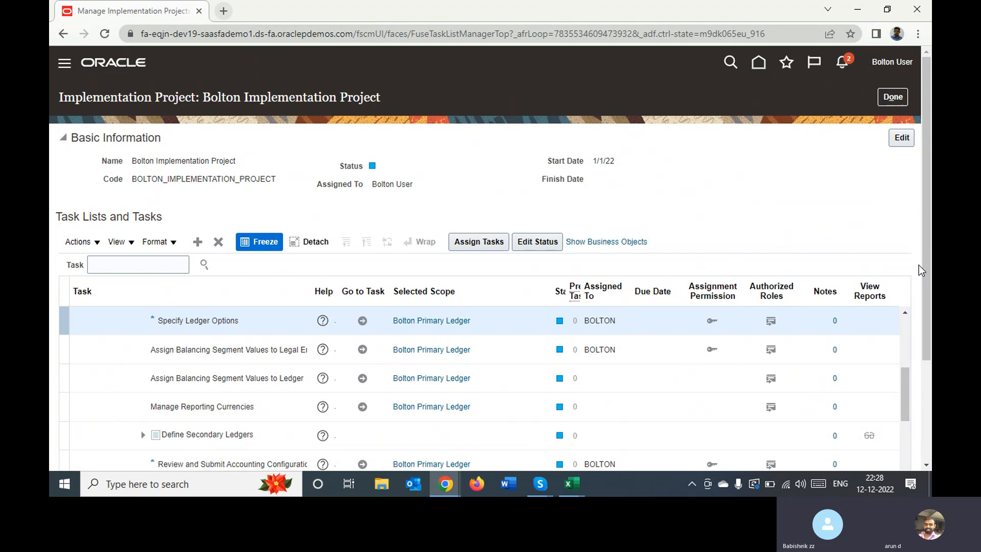
Search the Bolton Implementation Project's tasks for Approval
left_click_drag(924, 266, 896, 388)
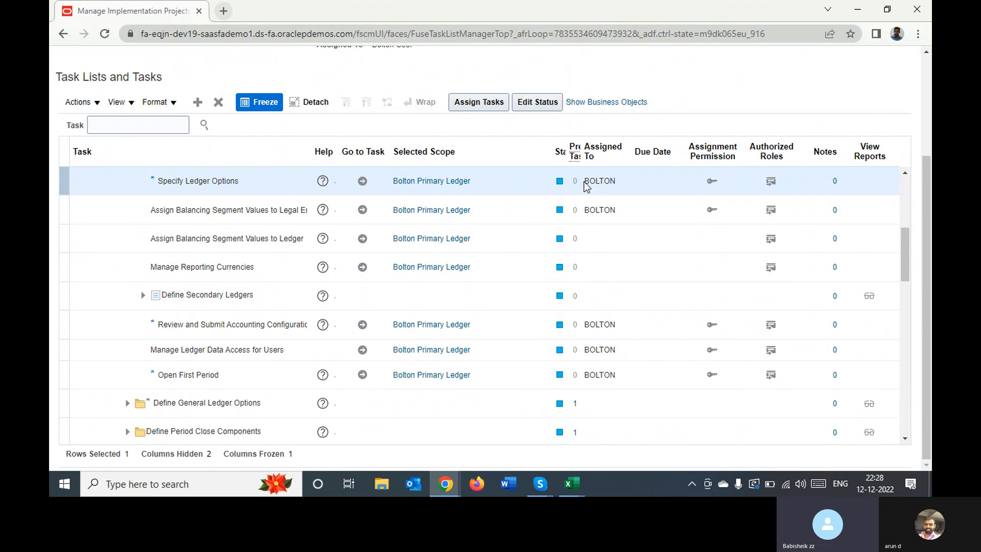
left_click(164, 125)
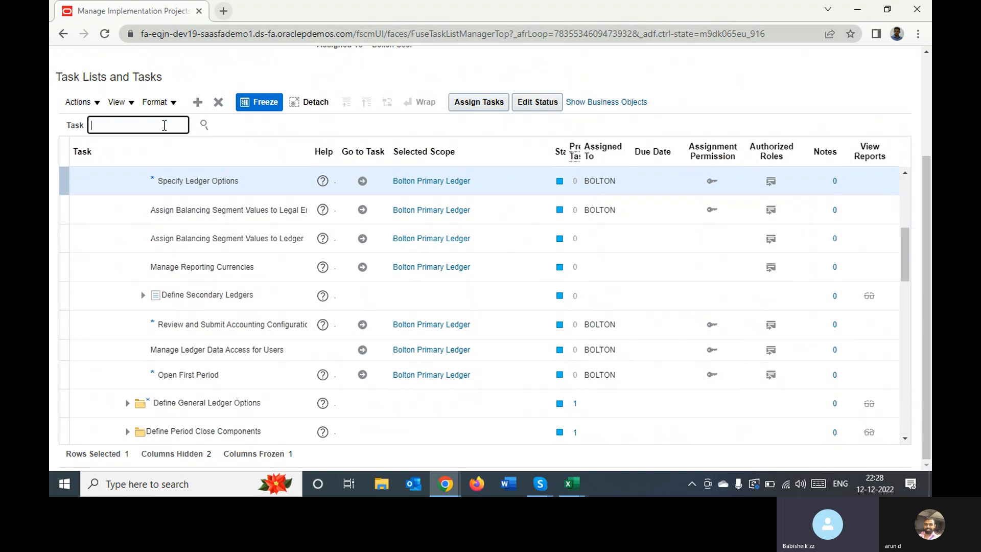
type("Approval")
key("Return")
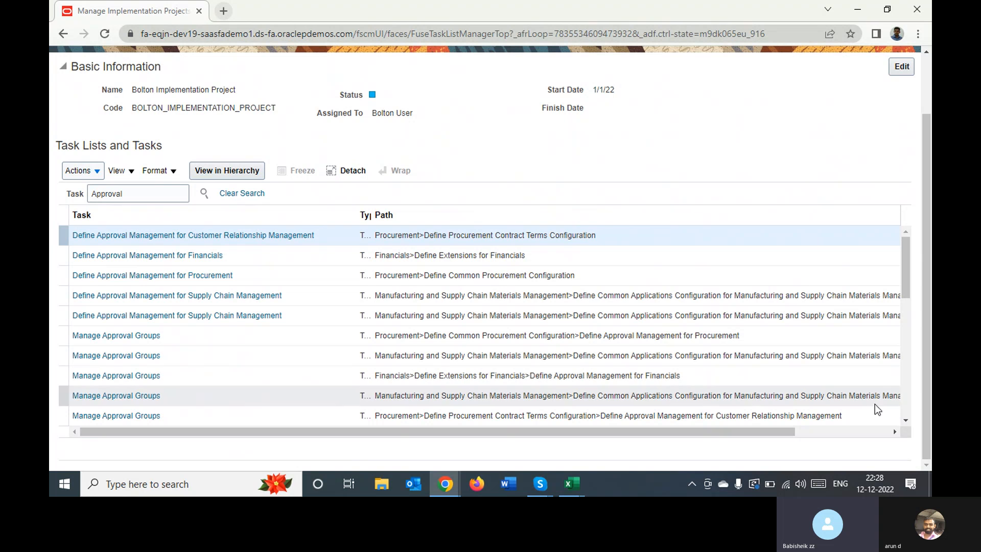
Locate Manage Journal Approval Rules under Define General Ledger Options among the found tasks and go to that task
left_click(909, 422)
left_click(909, 423)
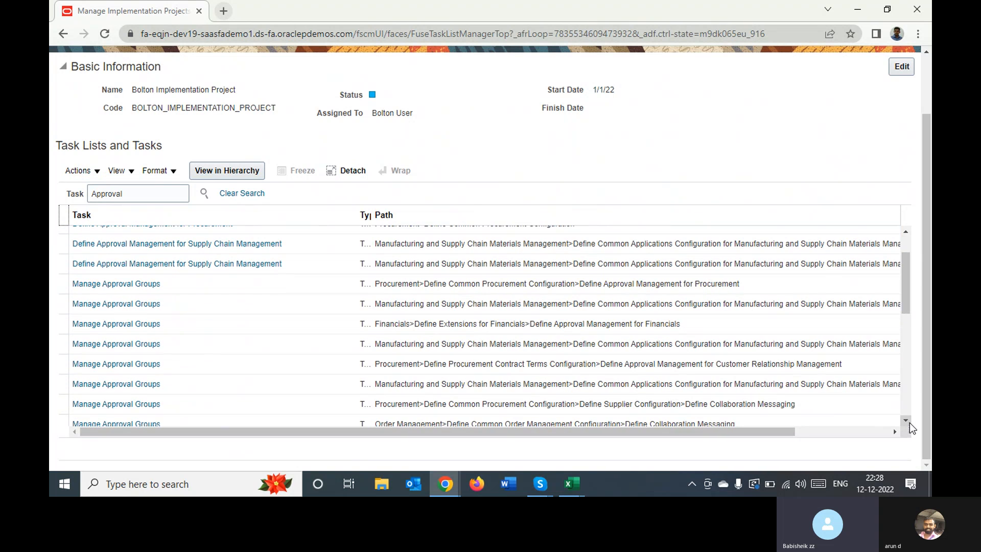
left_click(909, 422)
left_click(909, 422)
left_click(909, 422)
left_click(909, 422)
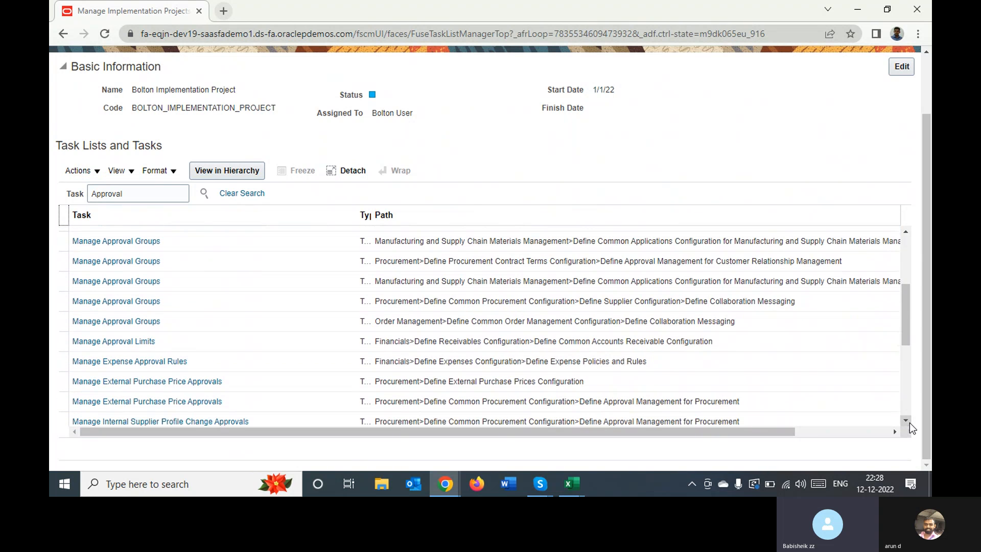
left_click(909, 422)
left_click(909, 422)
left_click(909, 422)
left_click(909, 421)
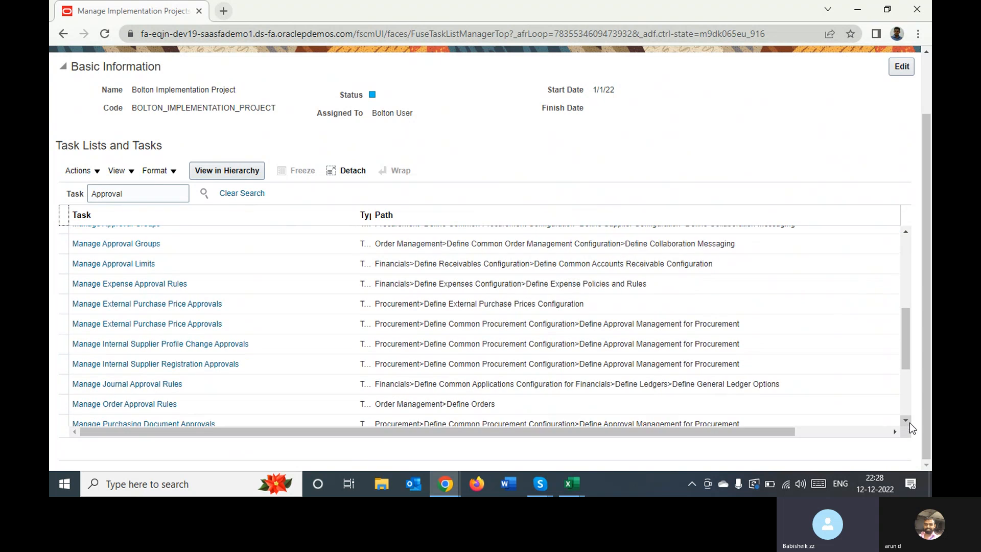
left_click(909, 422)
left_click(910, 422)
left_click(909, 422)
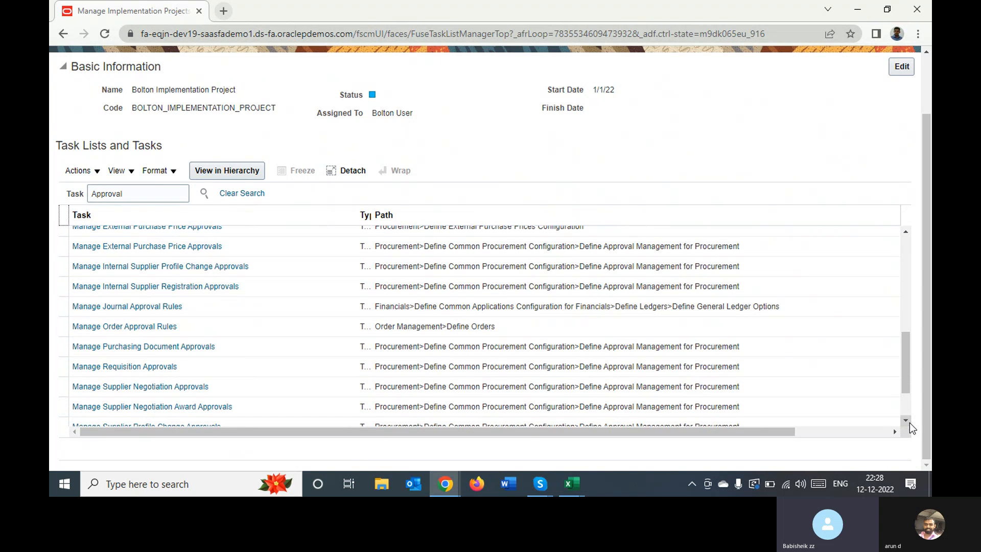
left_click(148, 306)
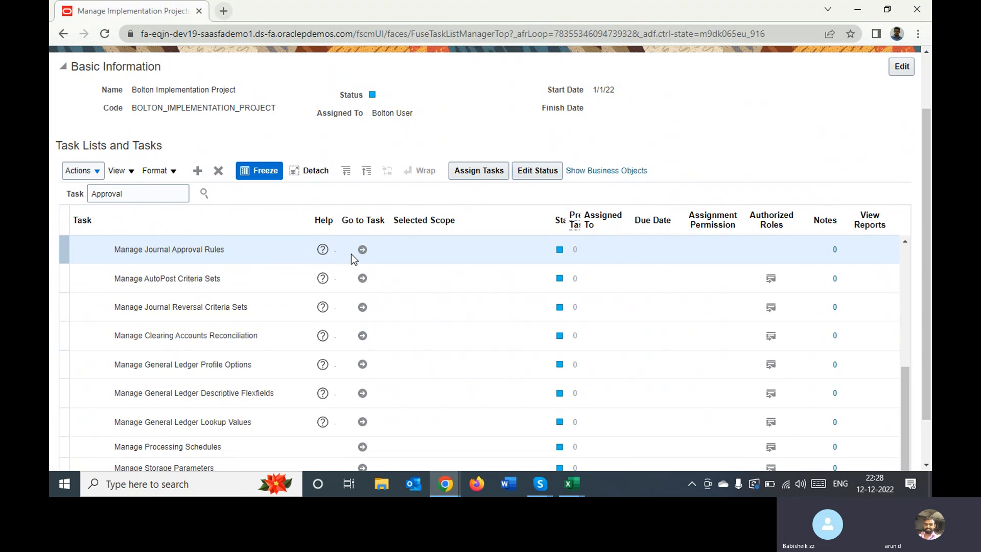
left_click(363, 250)
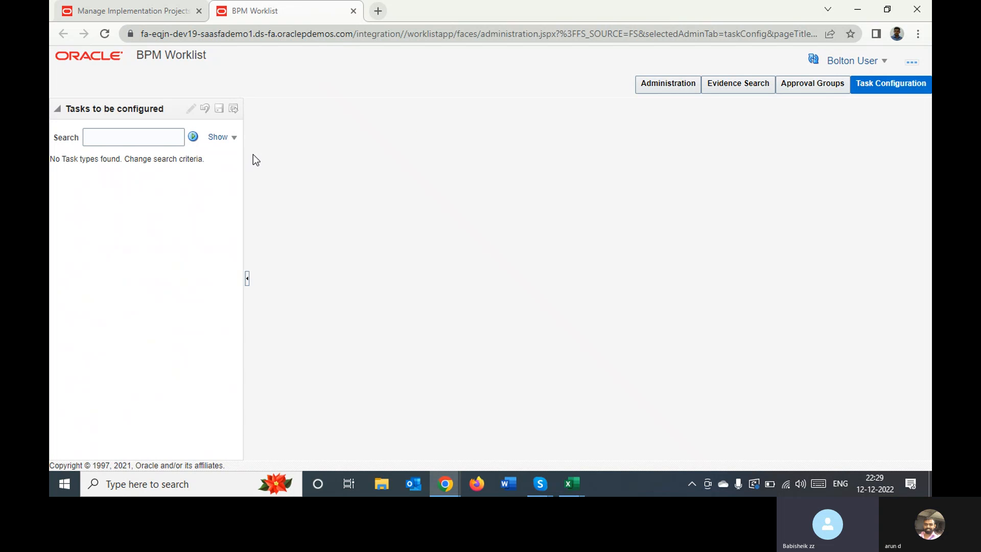
Search the tasks to be configured for Journal and open the assignees of FinGlJournalApproval
left_click(170, 136)
type("Journal")
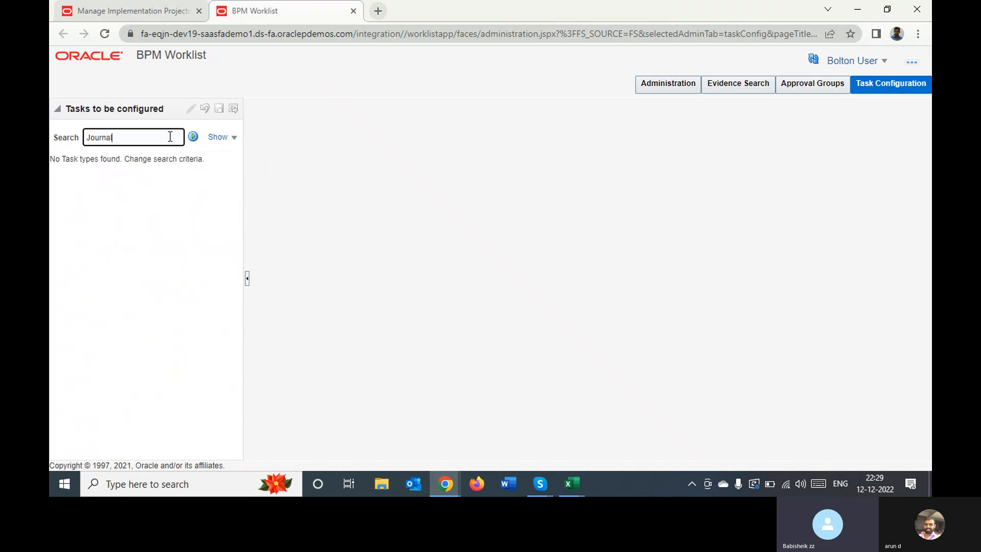
left_click(191, 137)
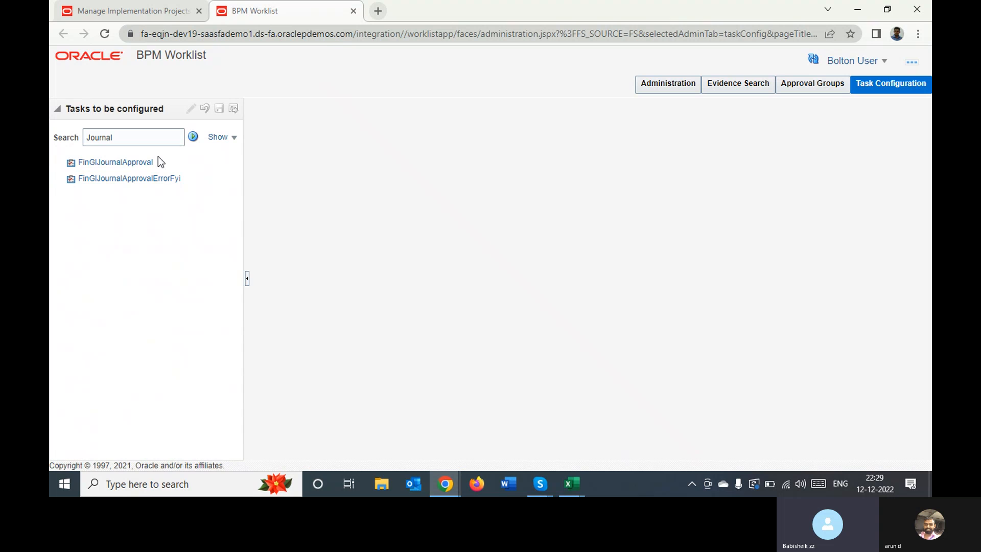
left_click(113, 162)
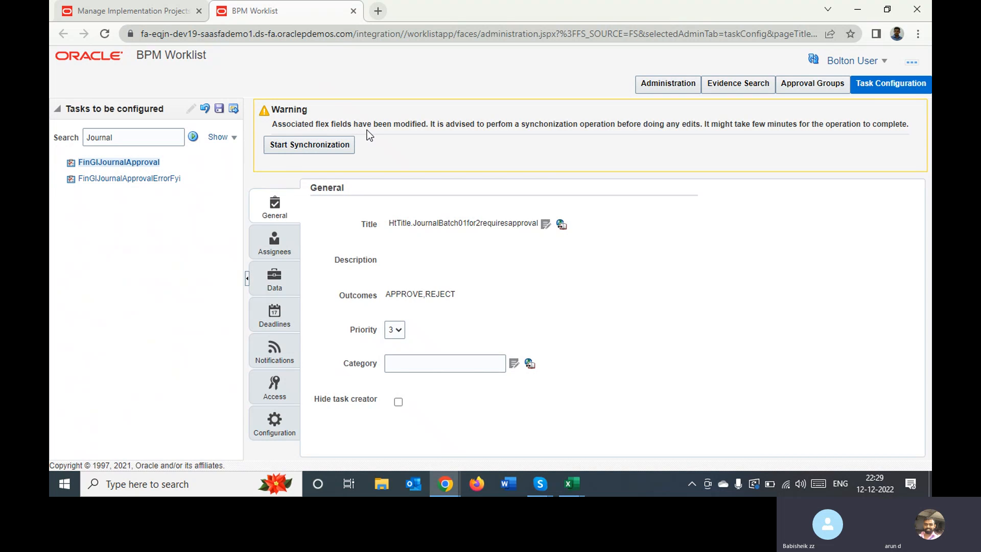
left_click(274, 240)
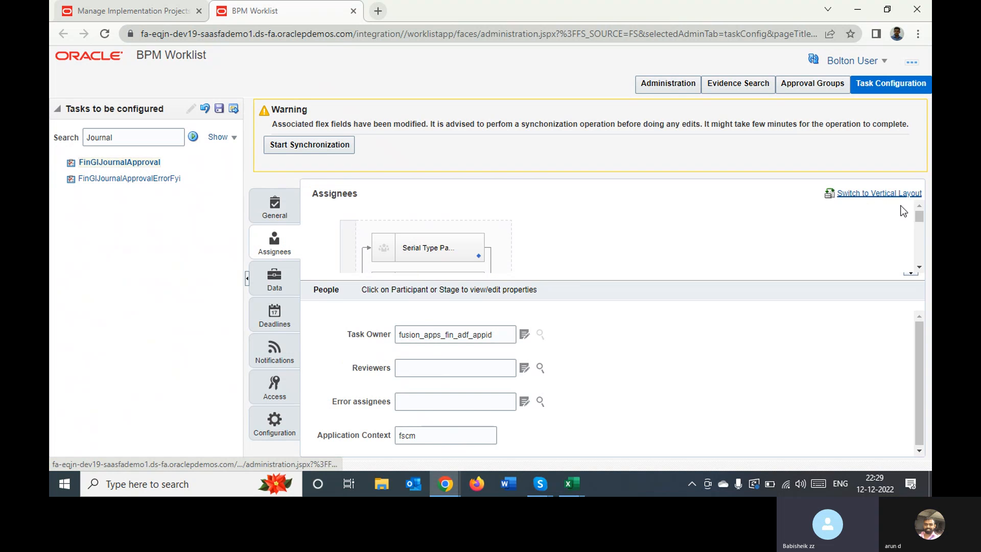
Examine all participants in the FinGlJournalApproval assignee flow, from the serial type participant down to the FYI participants
left_click(919, 270)
left_click(920, 269)
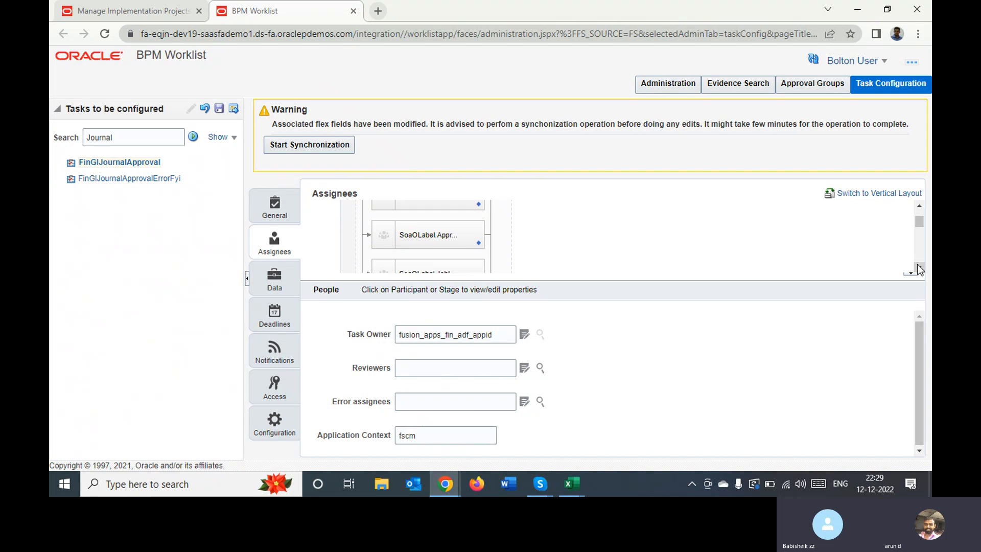
left_click(920, 269)
left_click(920, 270)
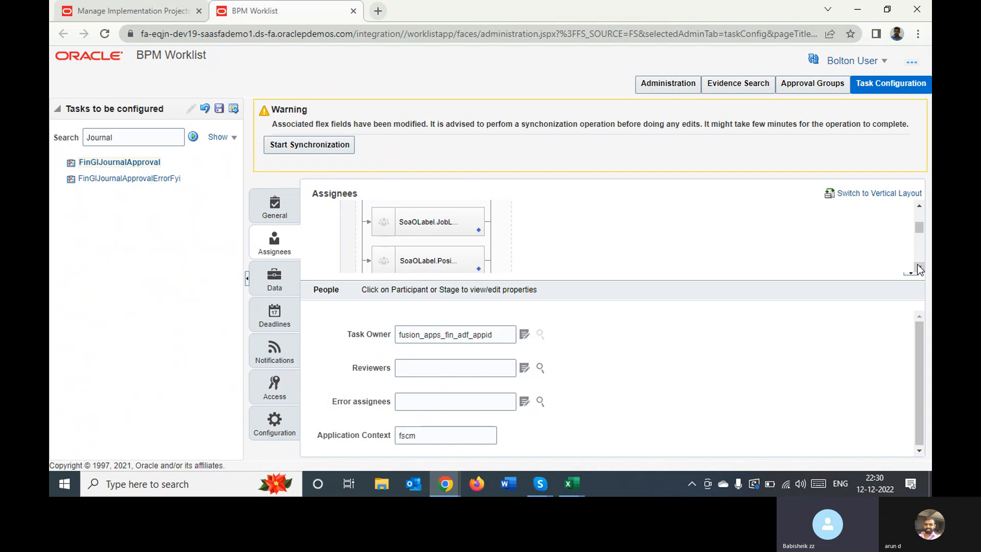
left_click(920, 269)
left_click(920, 270)
left_click(919, 270)
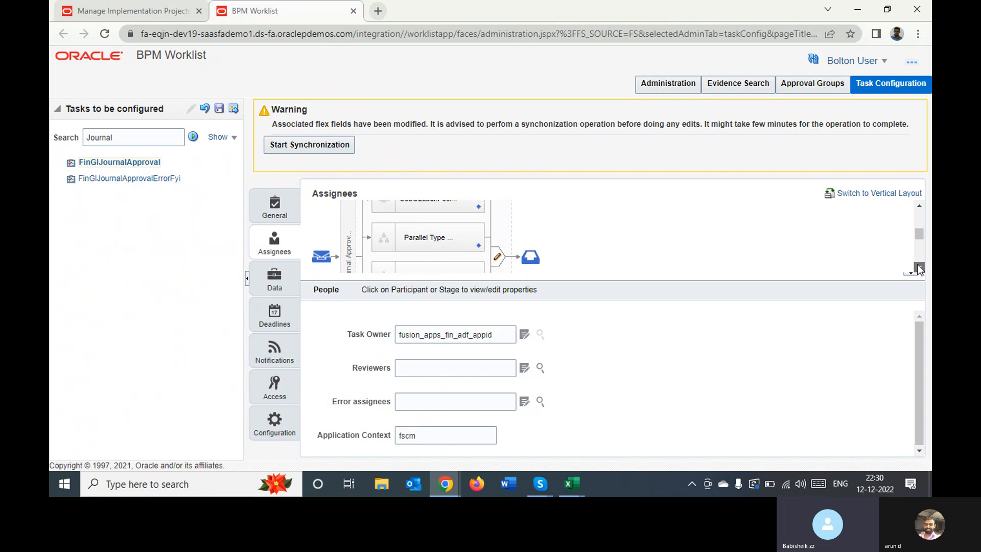
left_click(919, 270)
left_click(919, 269)
left_click(919, 269)
left_click(919, 269)
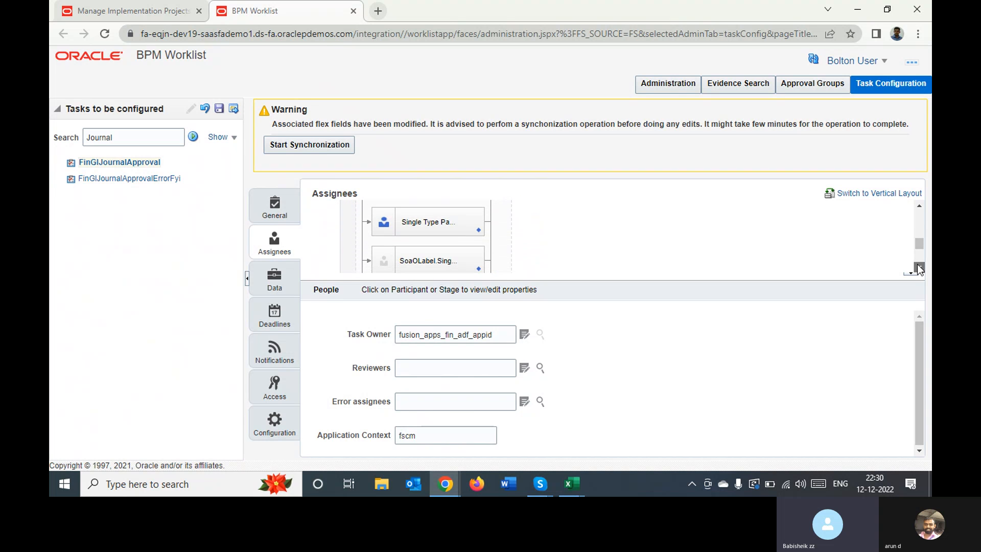
left_click(919, 269)
left_click(918, 267)
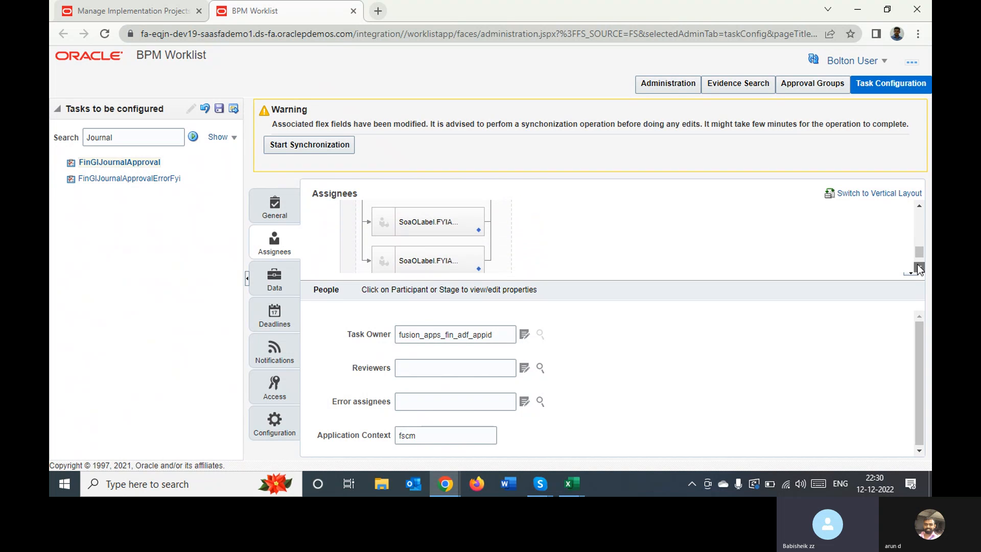
left_click(919, 268)
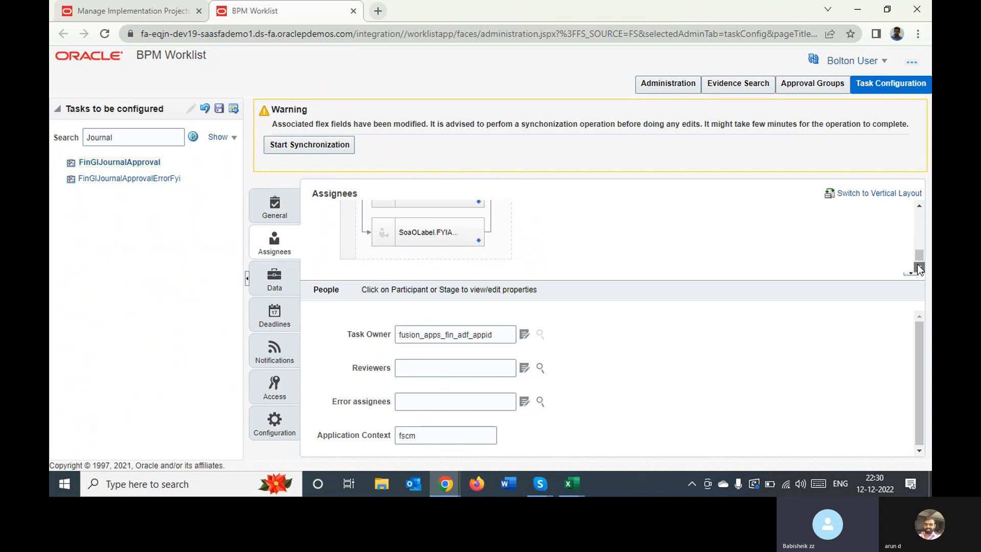
left_click(918, 207)
left_click(918, 207)
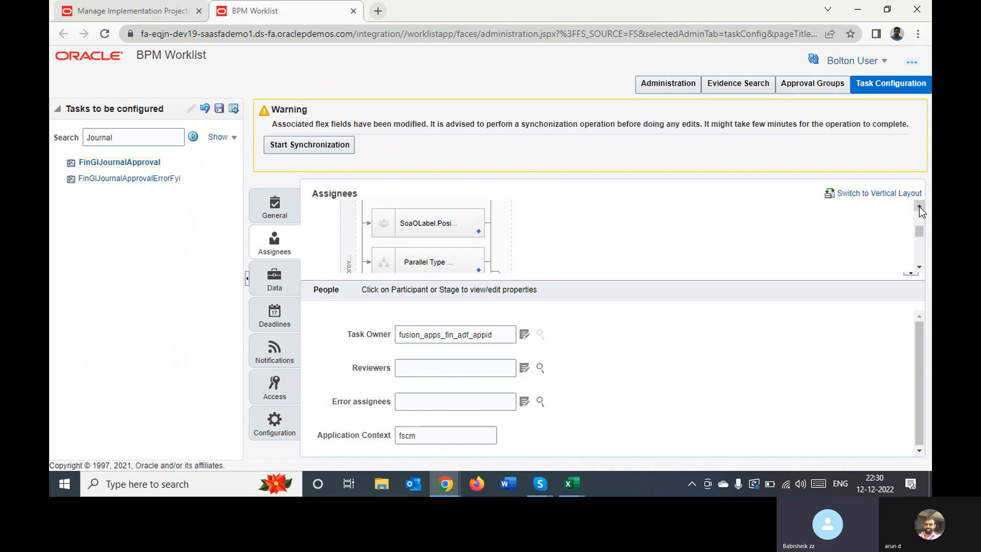
left_click(919, 206)
left_click(919, 206)
left_click(919, 206)
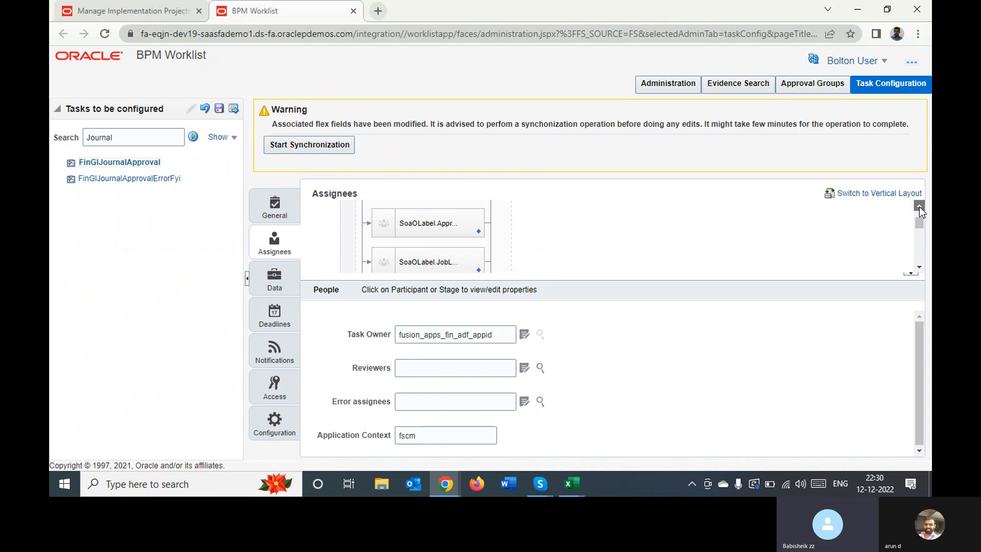
left_click(918, 207)
left_click(919, 206)
left_click(919, 206)
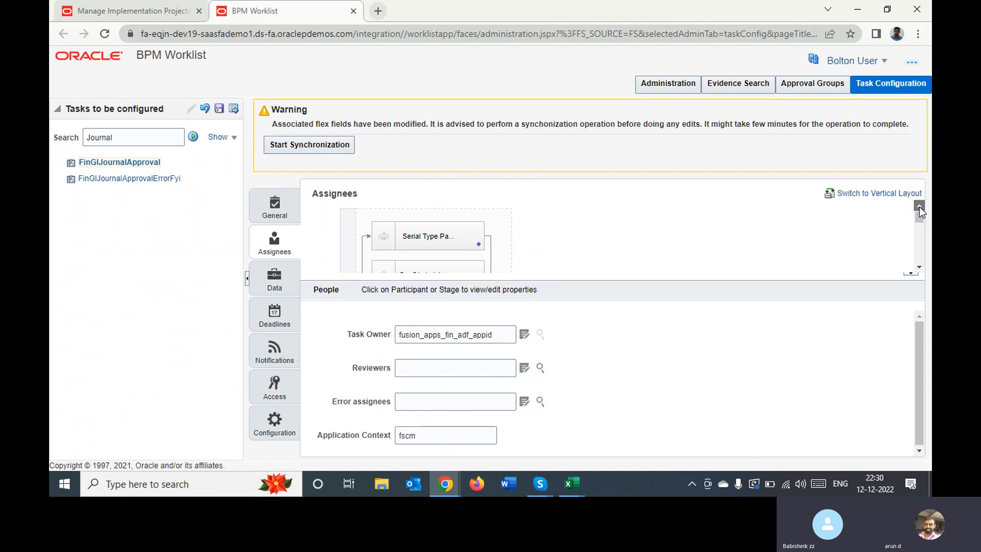
left_click(919, 206)
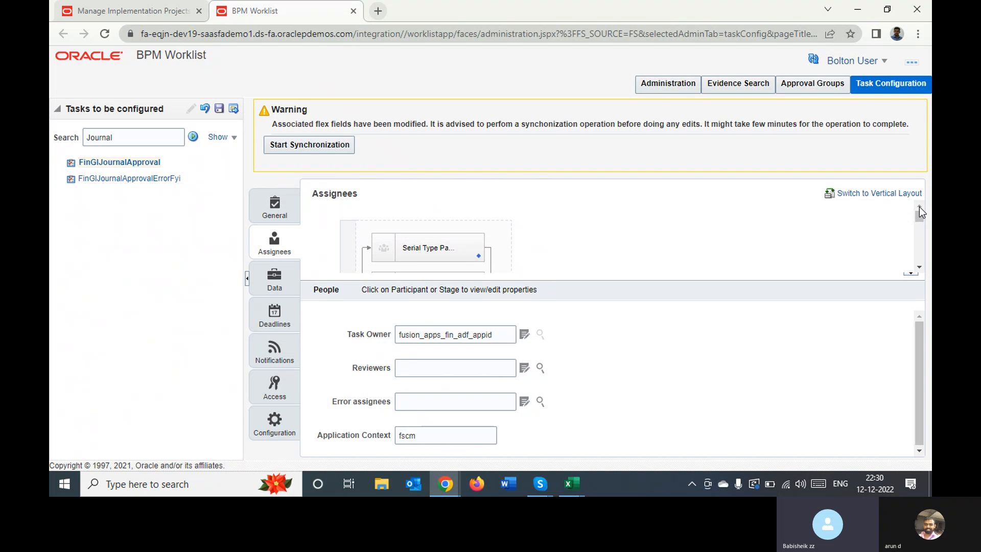
Open the rules of the approval group participant, the second one in the assignee flow
left_click(919, 270)
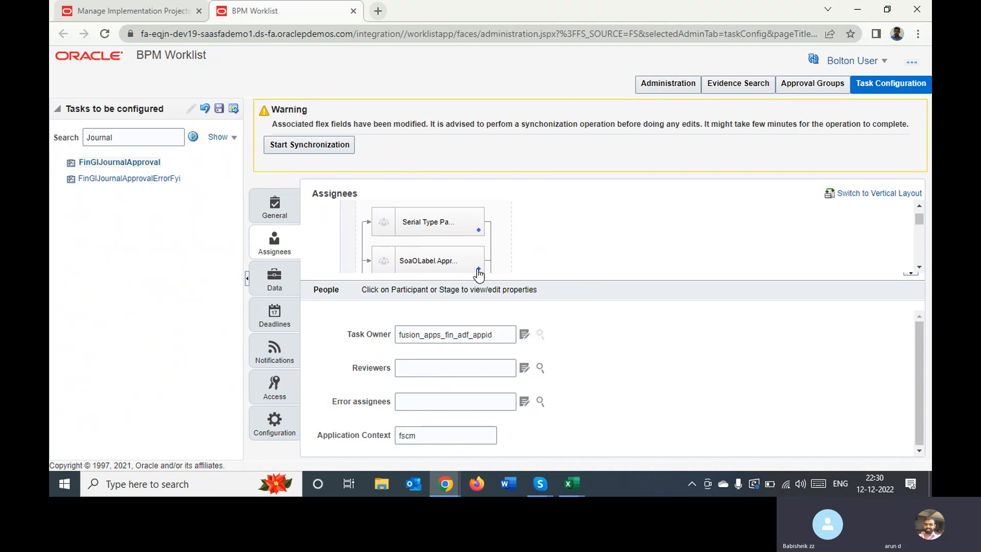
left_click(477, 270)
left_click(477, 278)
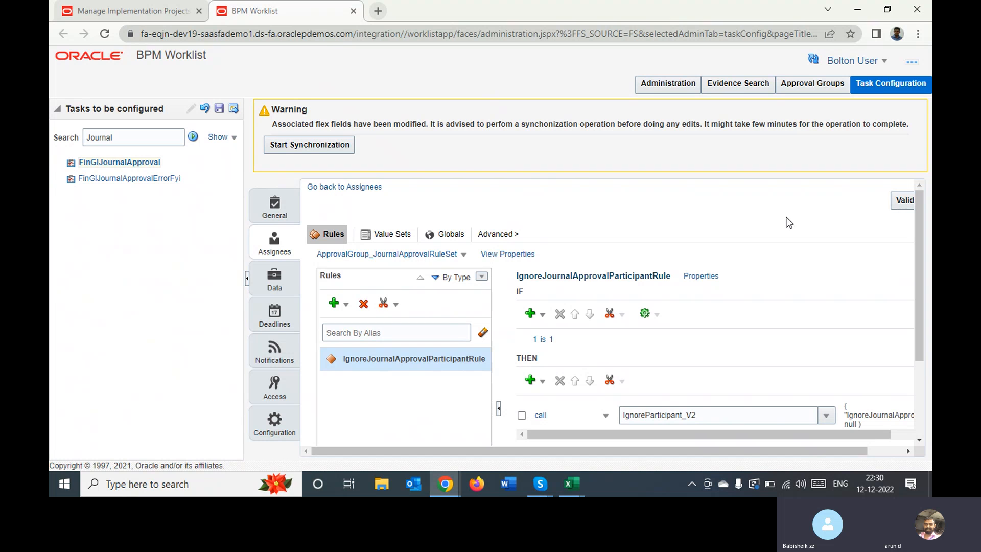
Look through the action types available for the THEN part of IgnoreJournalApprovalParticipantRule without choosing one
mouse_move(921, 252)
left_mouse_down()
mouse_move(903, 323)
mouse_move(926, 271)
mouse_move(928, 284)
mouse_move(924, 269)
left_mouse_up()
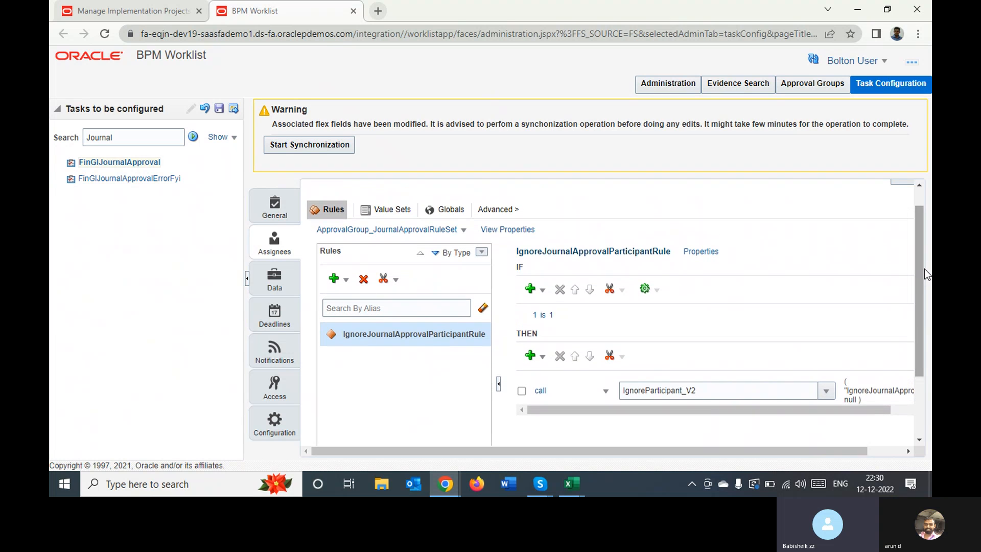
left_click(542, 356)
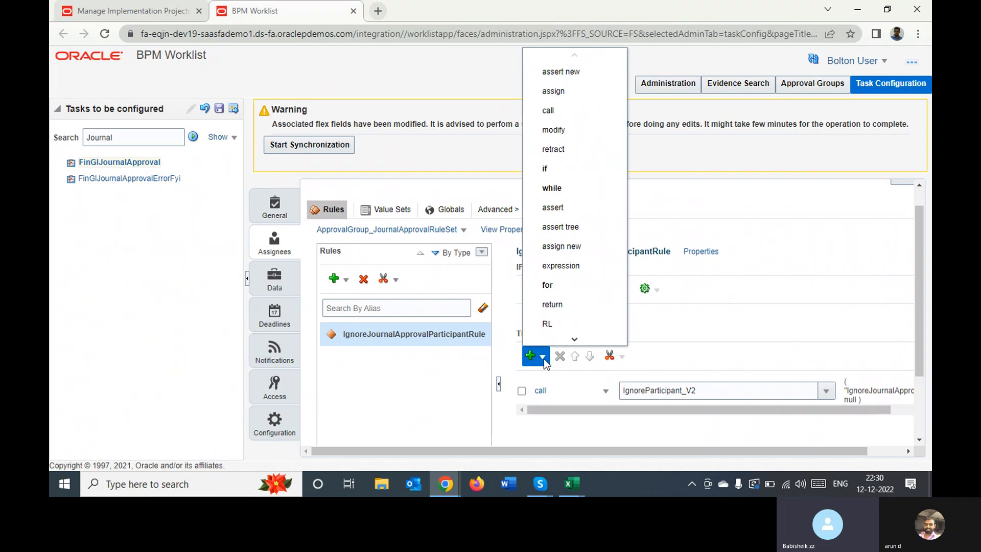
left_click(583, 339)
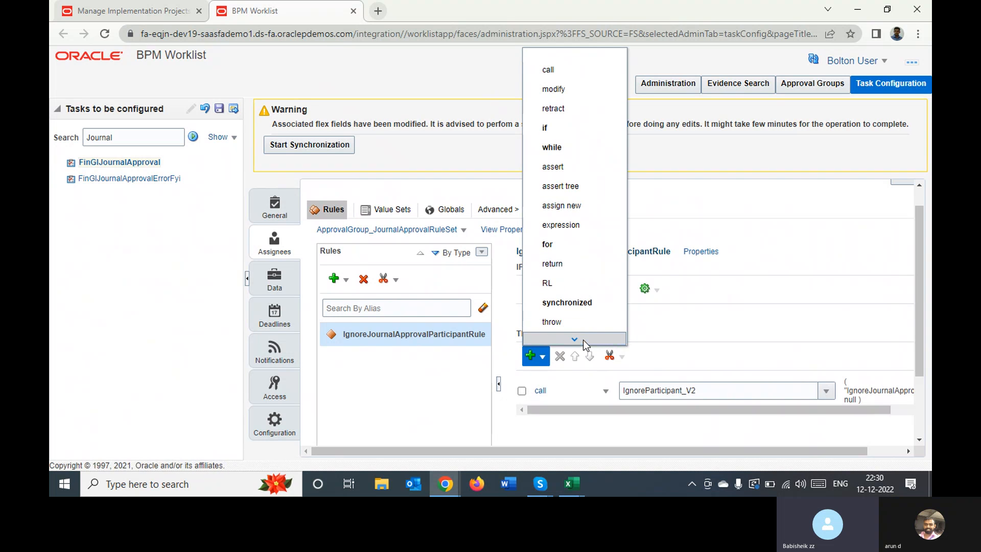
left_click(583, 339)
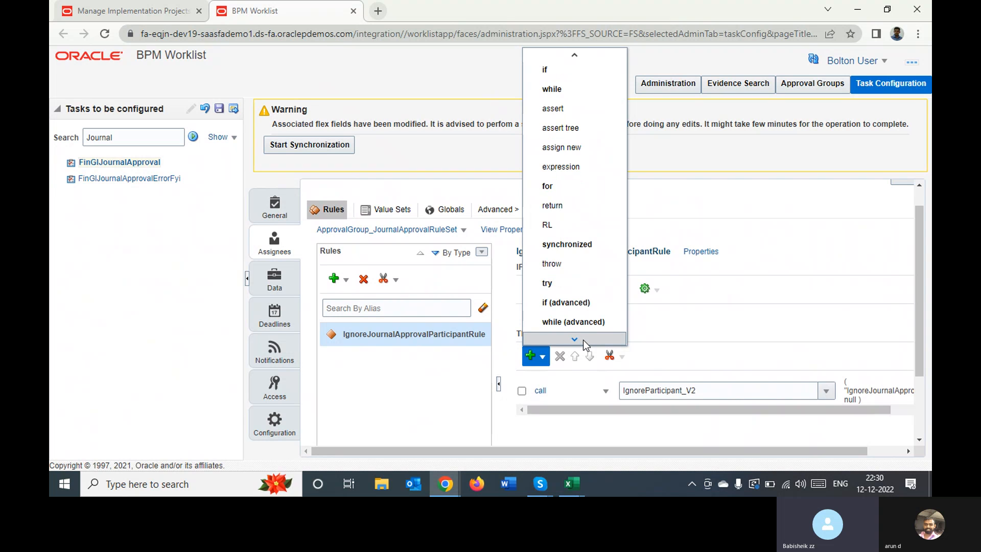
left_click(709, 198)
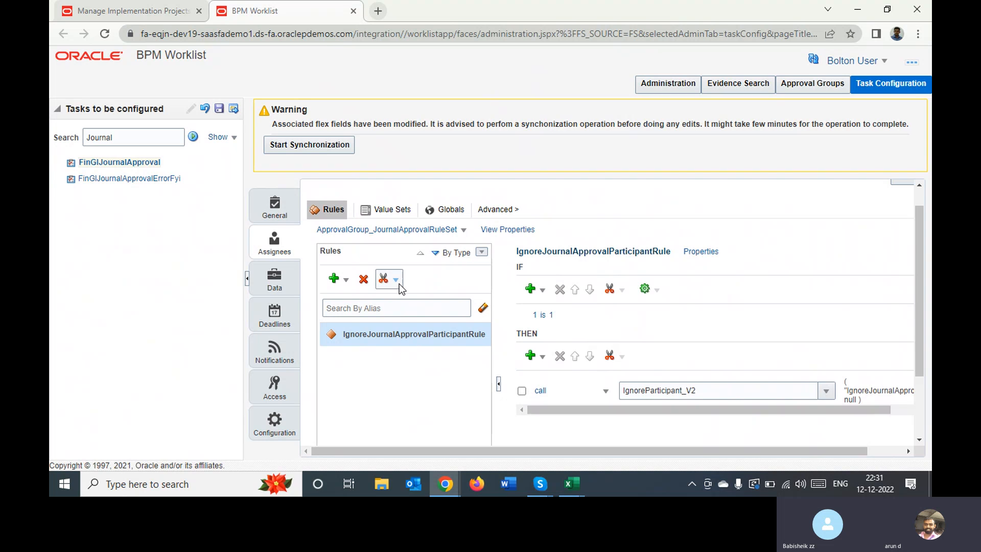
Add a general rule to ApprovalGroup_JournalApprovalRuleSet and give its IF part a simple test condition
left_click(347, 279)
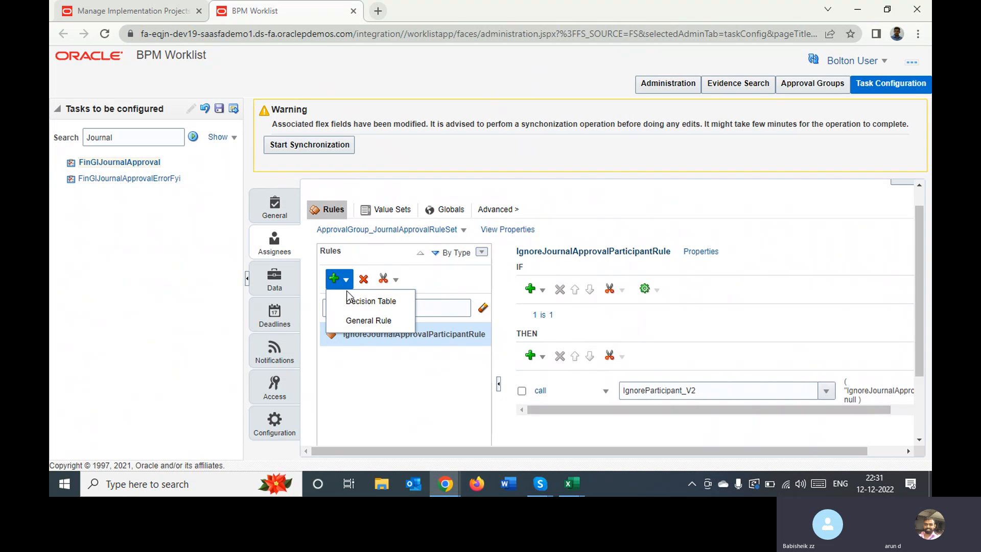
left_click(357, 319)
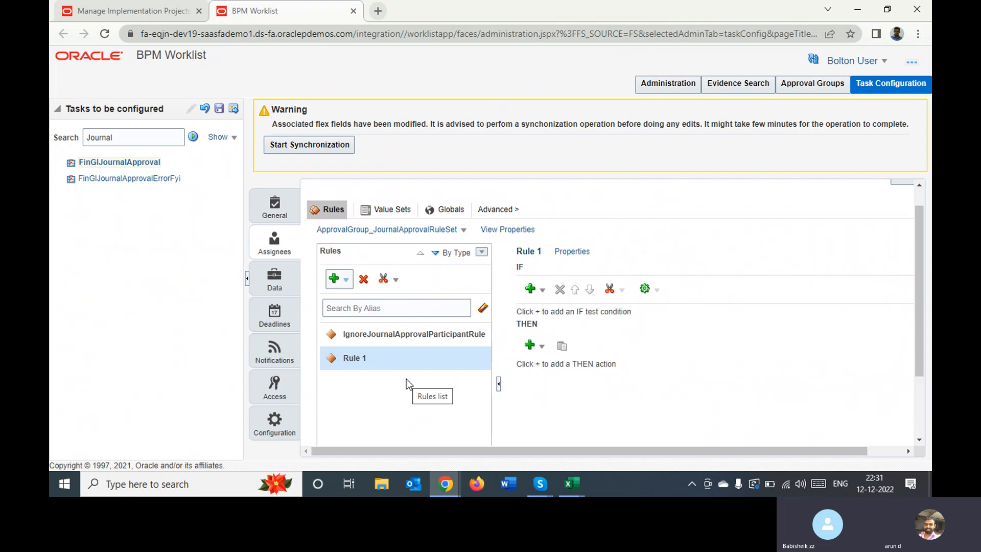
left_click(540, 292)
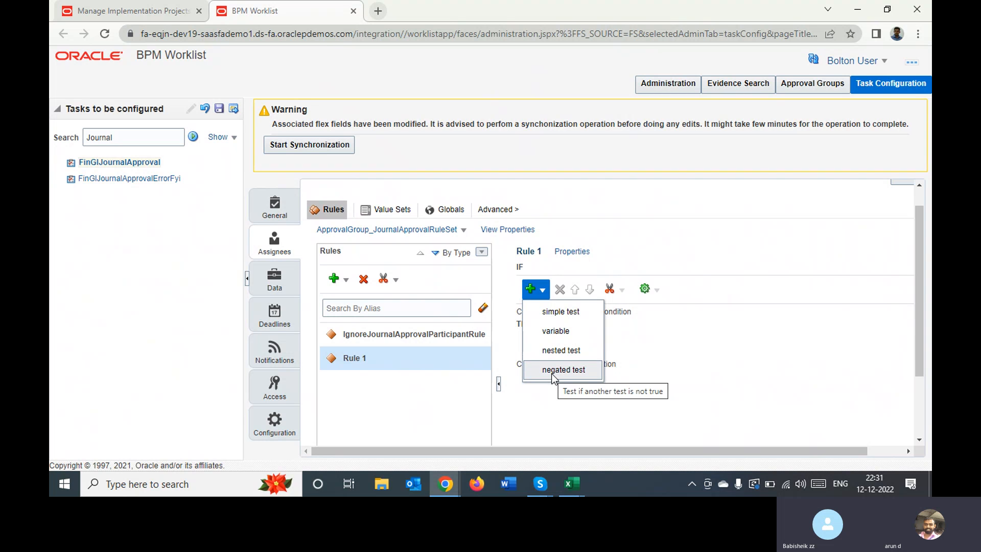
left_click(560, 315)
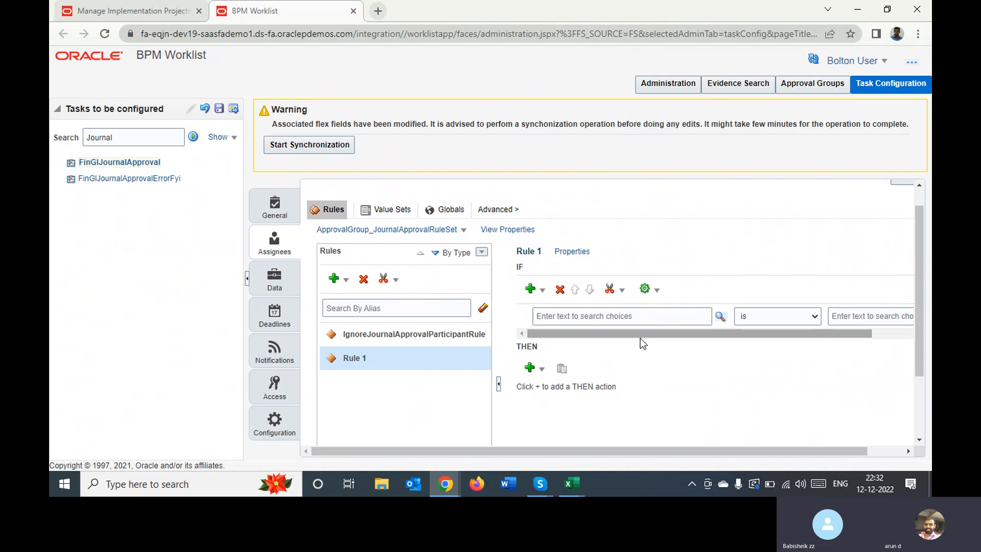
right_click(640, 339)
left_click(618, 332)
left_click_drag(648, 332, 590, 340)
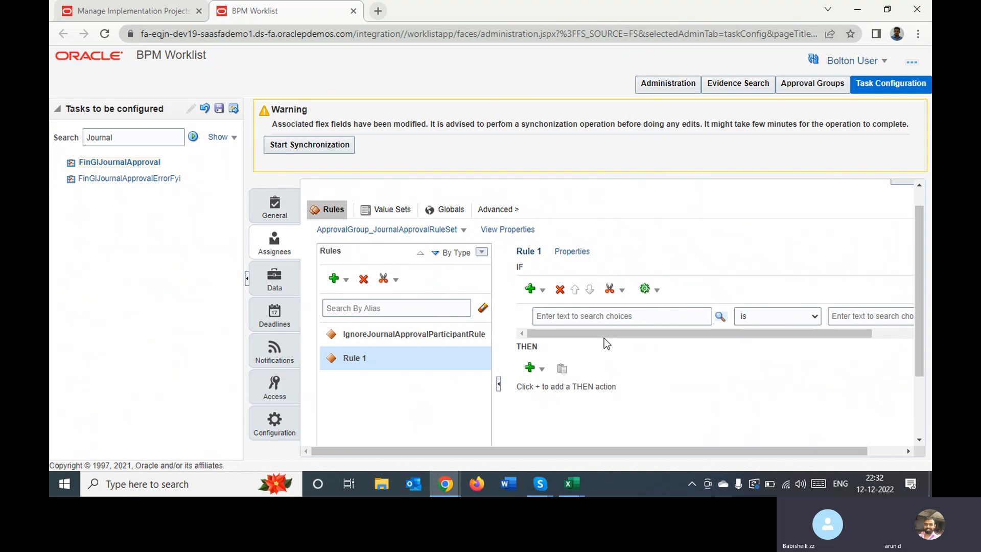
Find the Bolton structure instance and set the left side of Rule 1's condition to BoltonStructureInstance.company
left_click(718, 317)
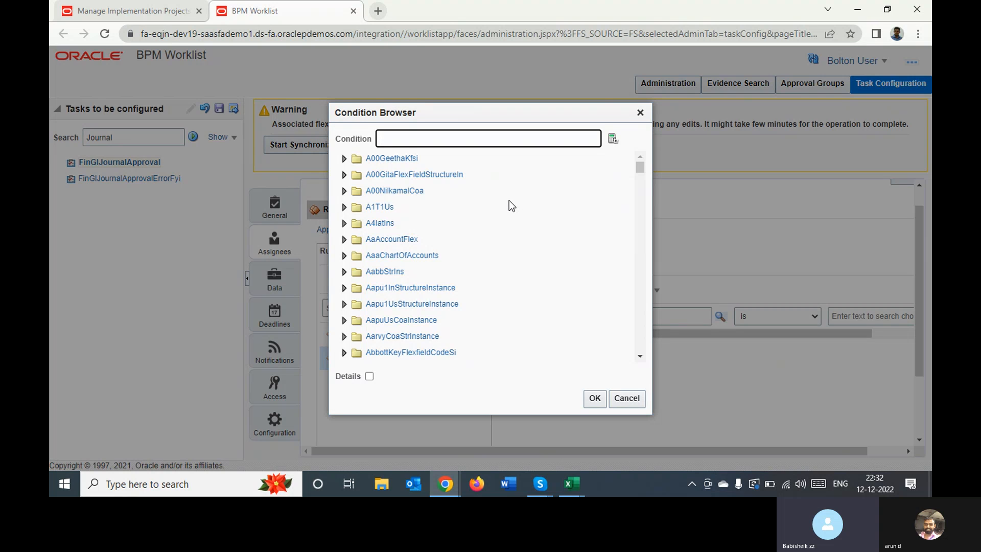
type("Bol")
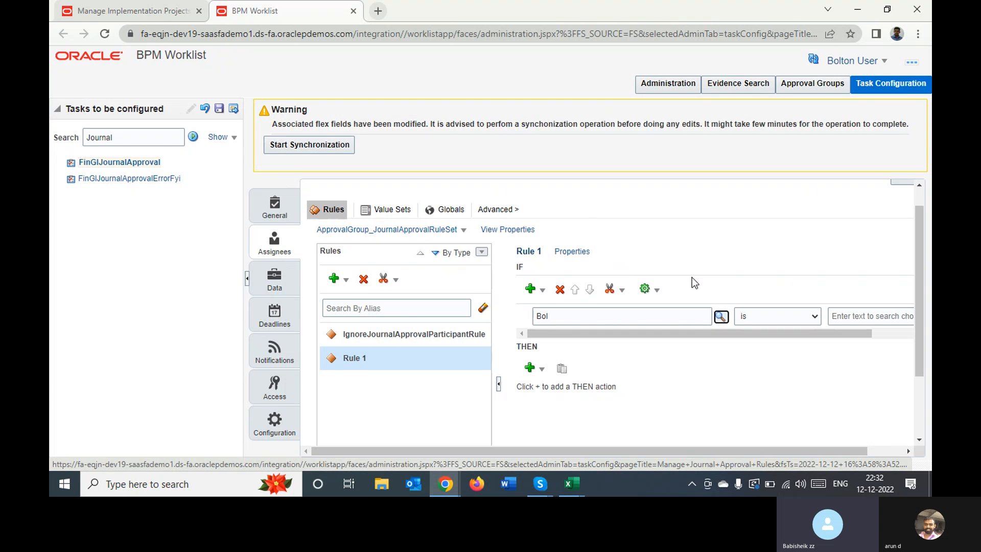
left_click(721, 317)
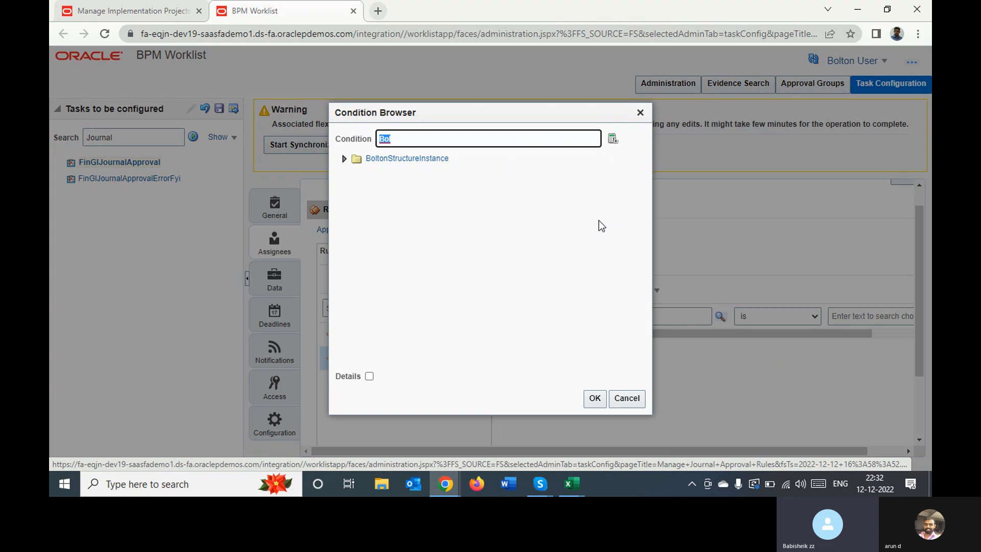
left_click(344, 159)
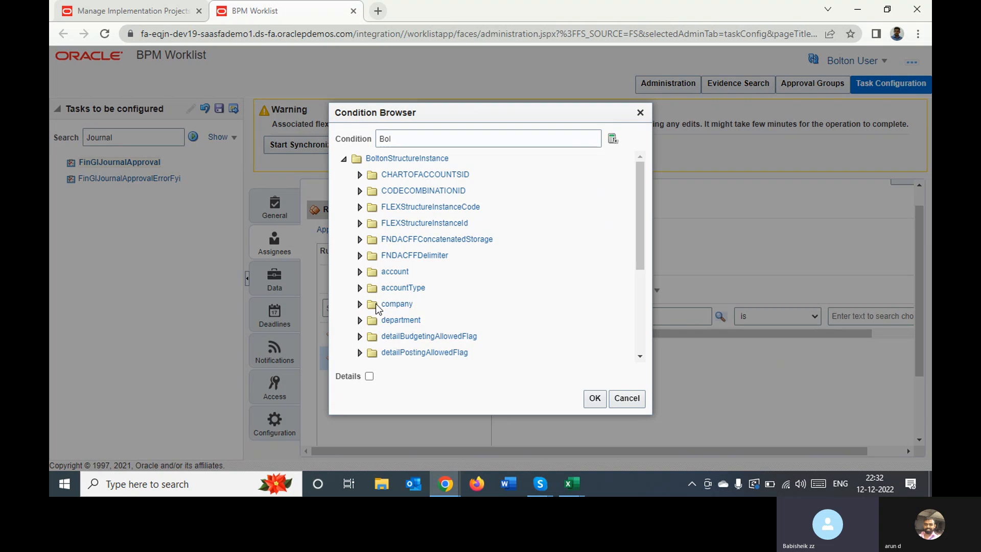
left_click(359, 303)
left_click(402, 305)
left_click(594, 399)
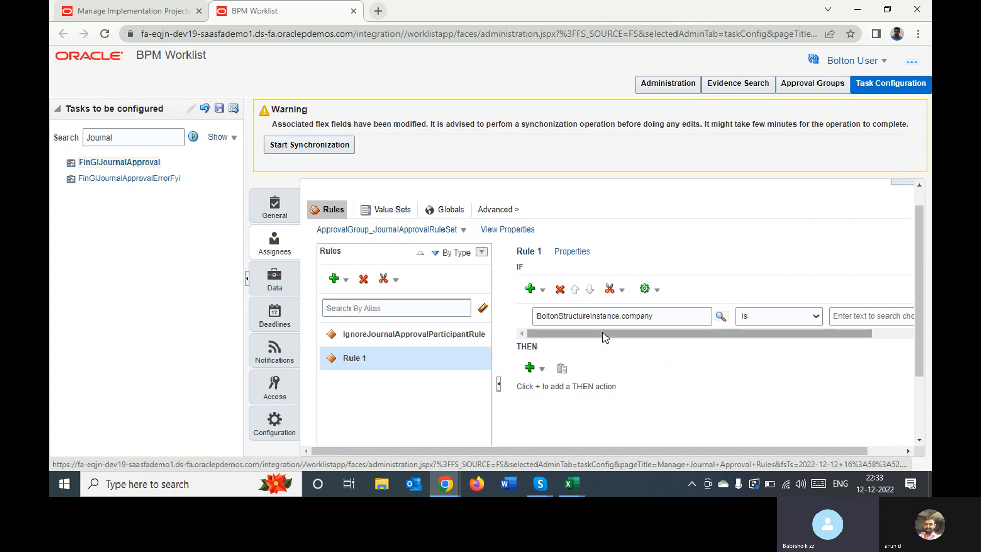
Set the comparison value of Rule 1's company condition to the constant "01"
left_click_drag(602, 332, 715, 321)
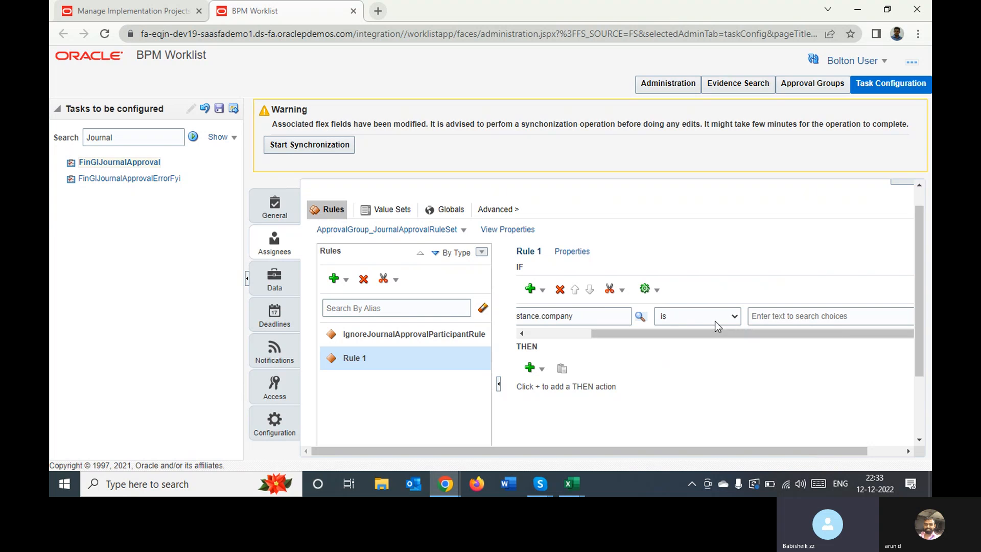
left_click(884, 450)
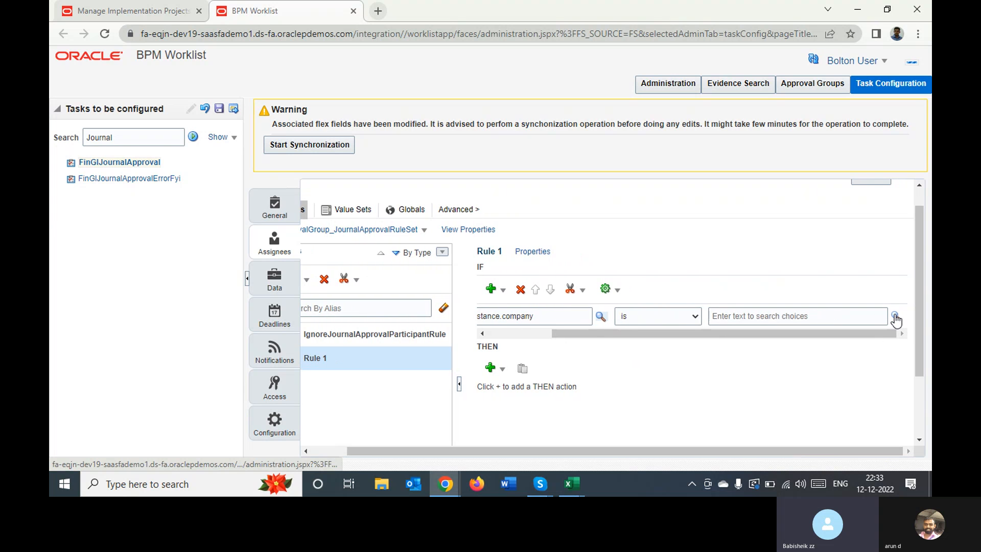
left_click(896, 316)
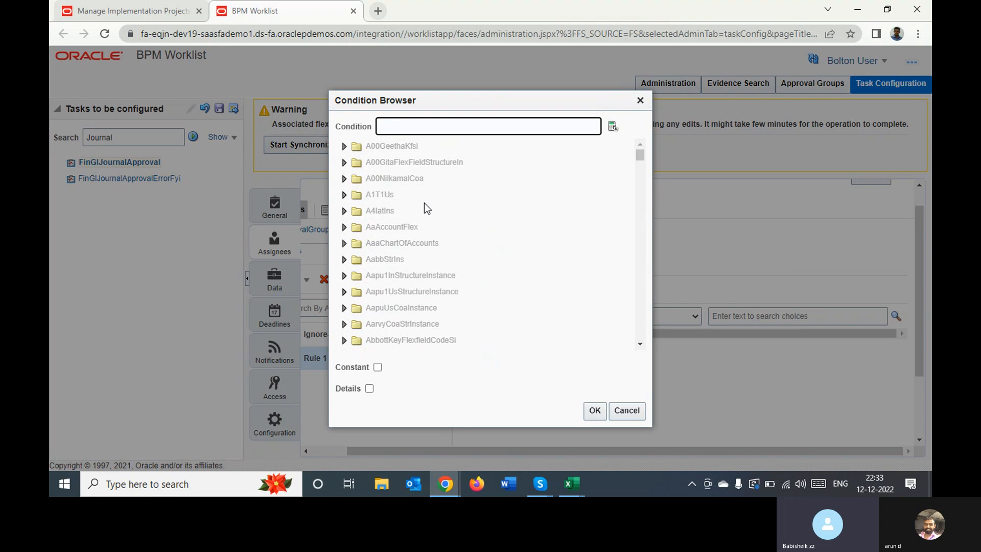
type("Bo")
type("l")
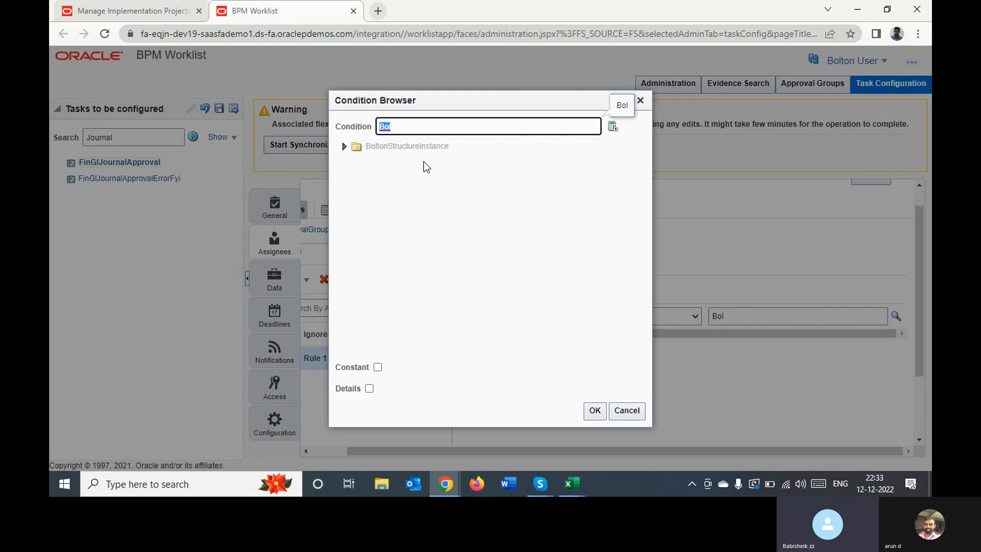
key("BackSpace")
left_click(377, 367)
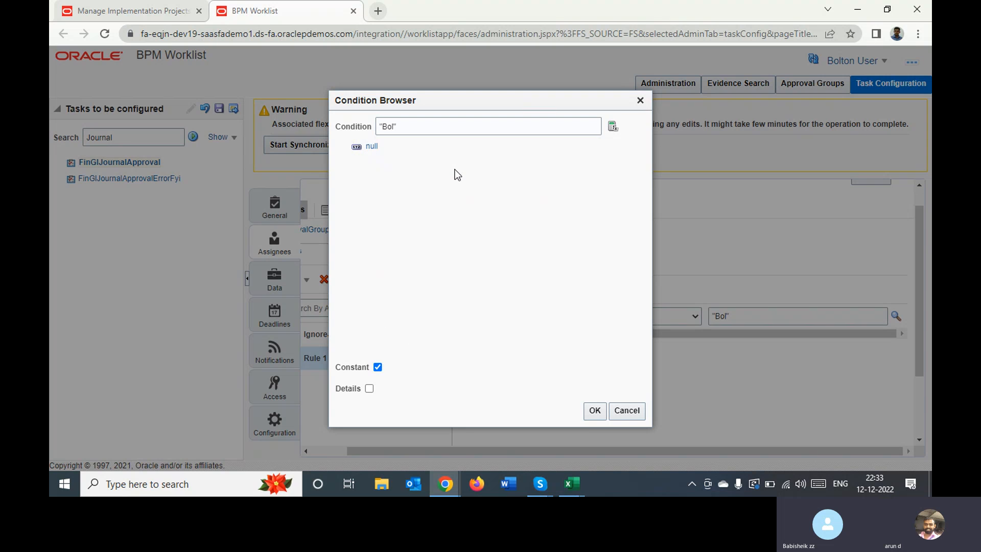
left_click(417, 128)
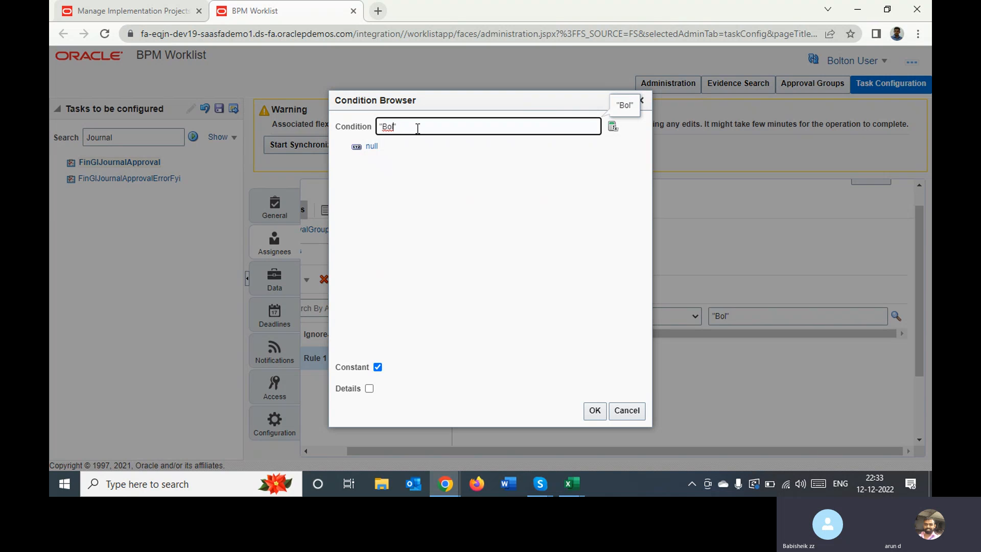
key("BackSpace")
key("BackSpace")
key("BackSpace")
type("01")
left_click(594, 411)
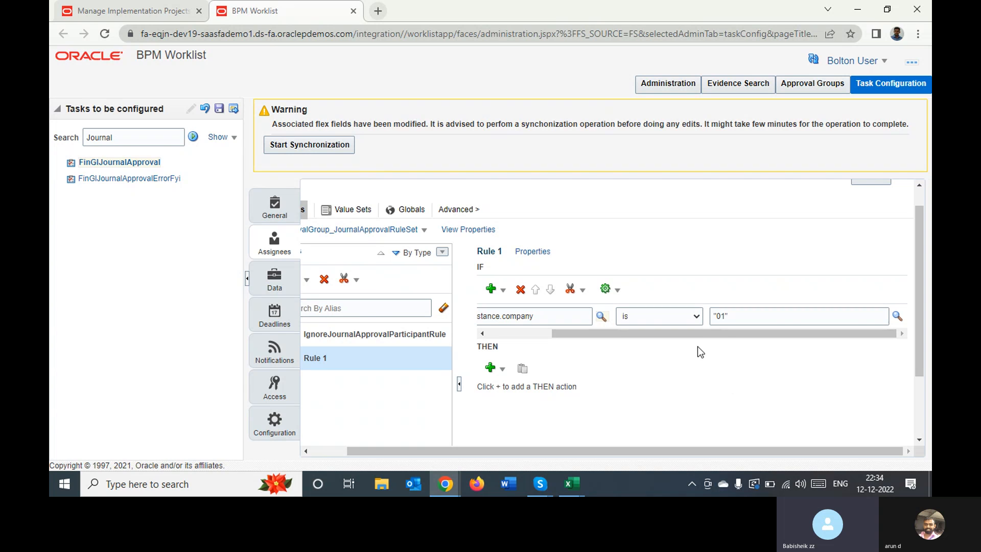
Add an expression action to the THEN part of Rule 1
left_click(502, 369)
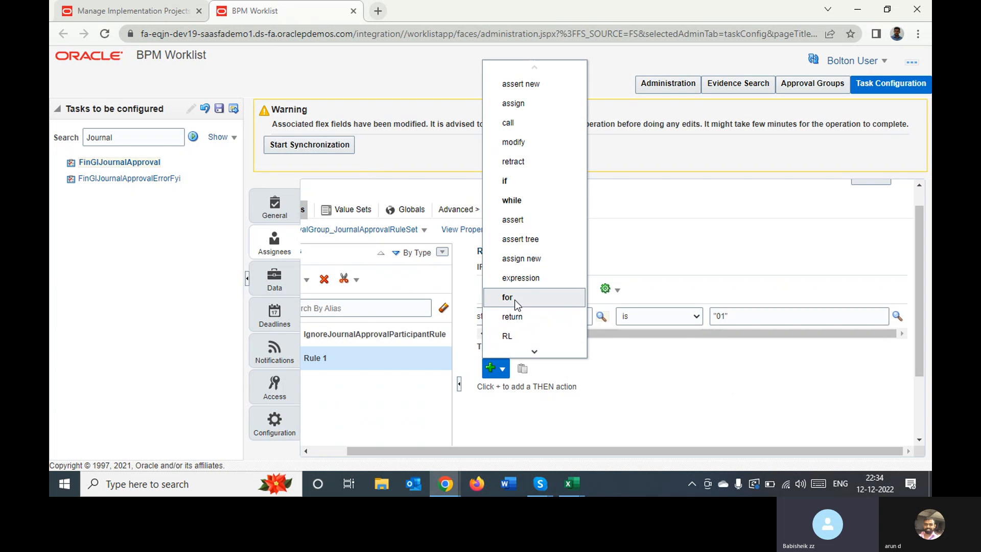
left_click(516, 280)
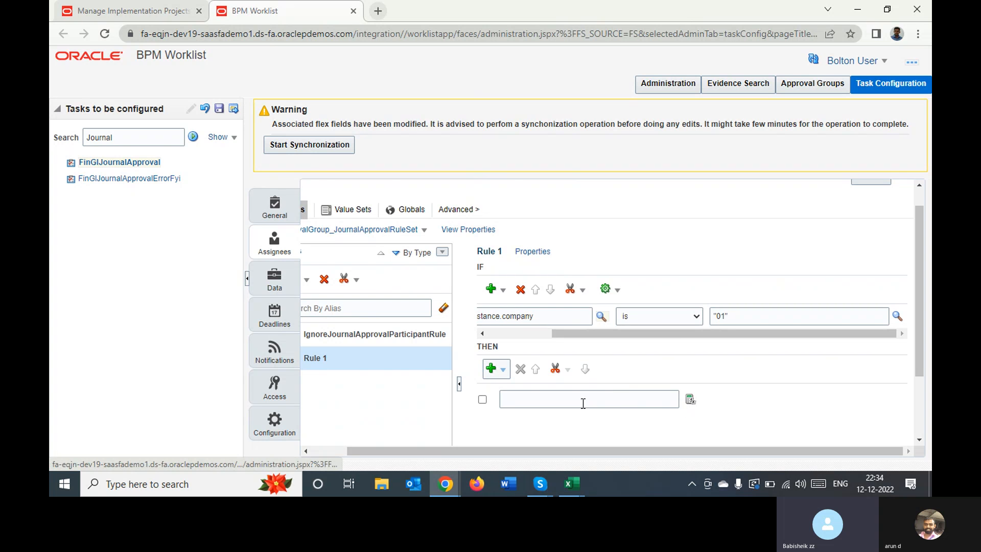
left_click(576, 399)
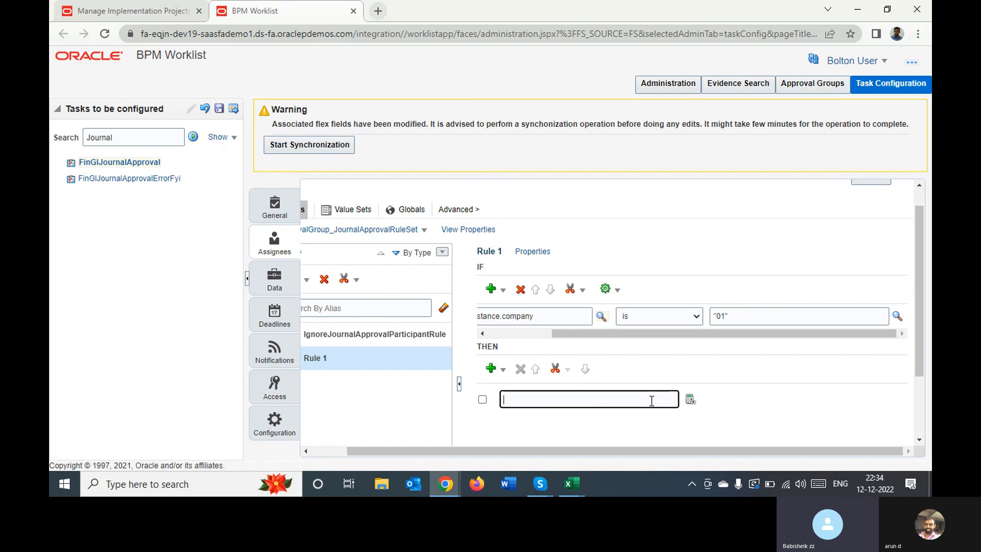
Try to set the THEN action's expression to the AutoActionType.enabled variable in the Expression Builder
left_click(690, 401)
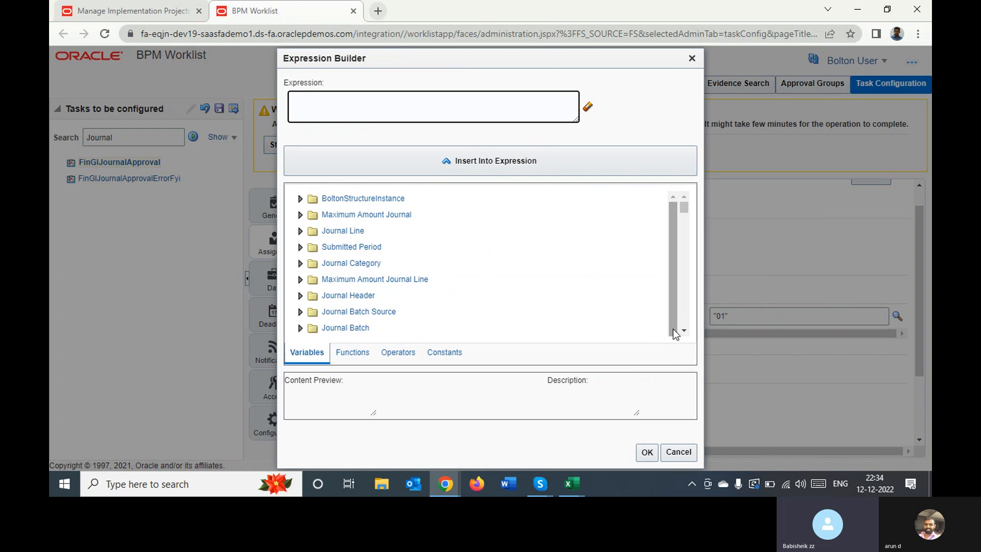
left_click(684, 331)
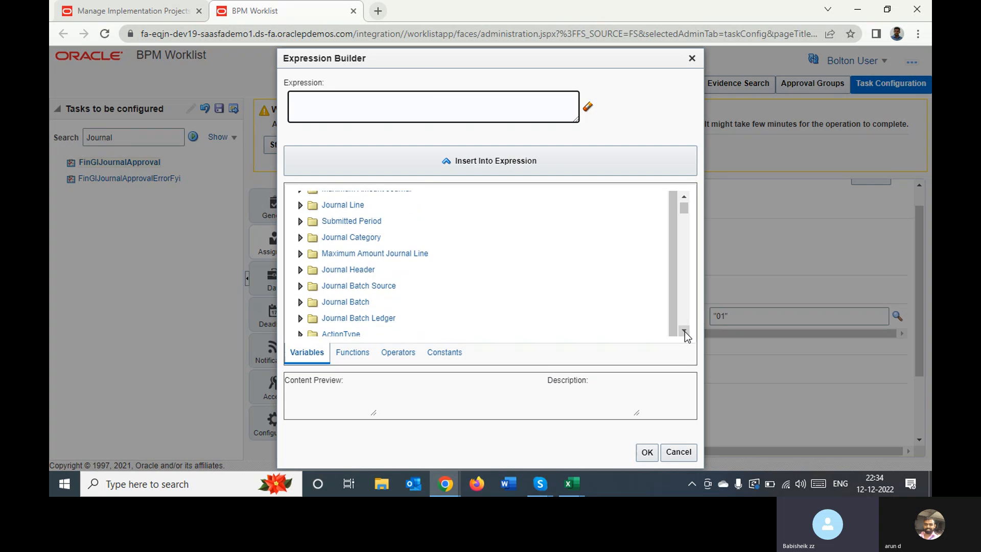
left_click(684, 331)
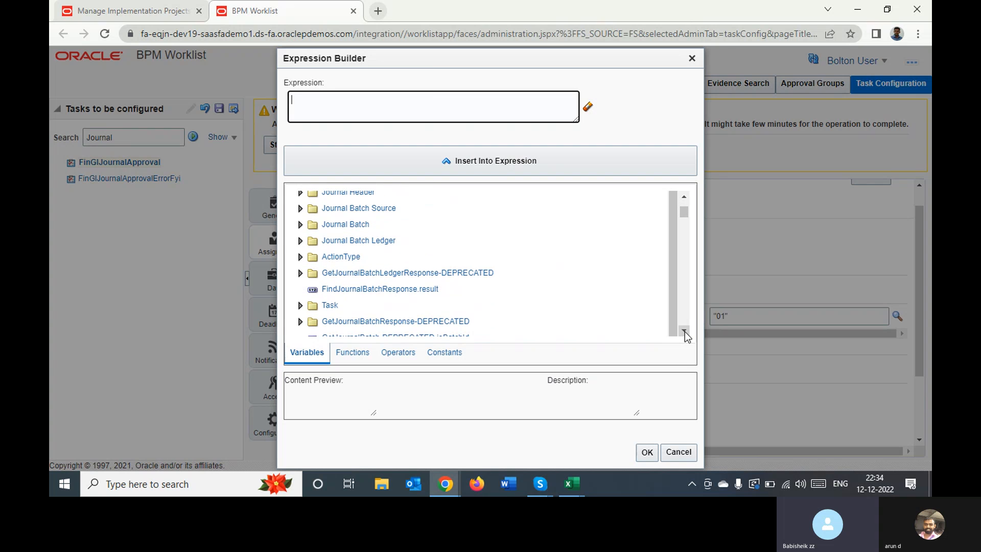
left_click(299, 257)
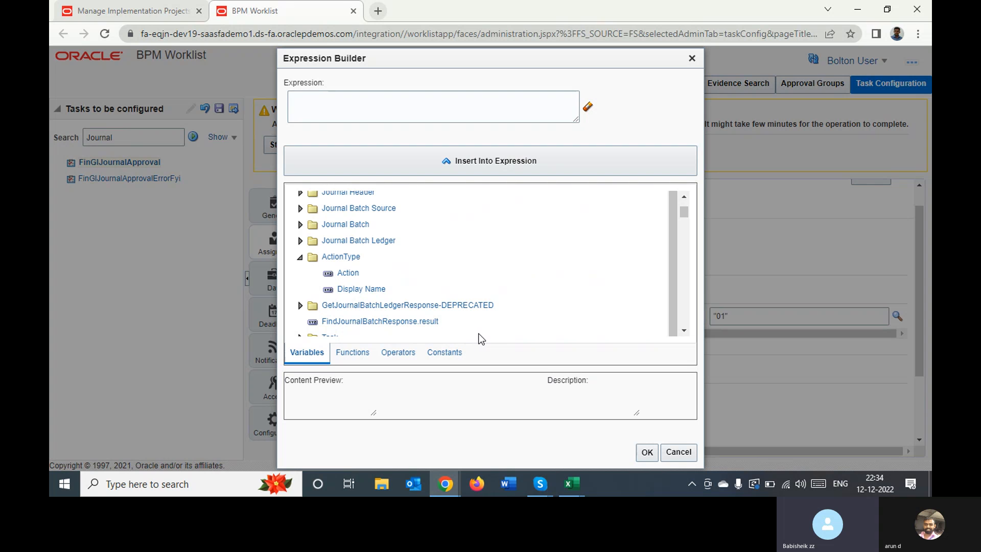
left_click(684, 332)
left_click(685, 332)
left_click(685, 332)
left_click(684, 332)
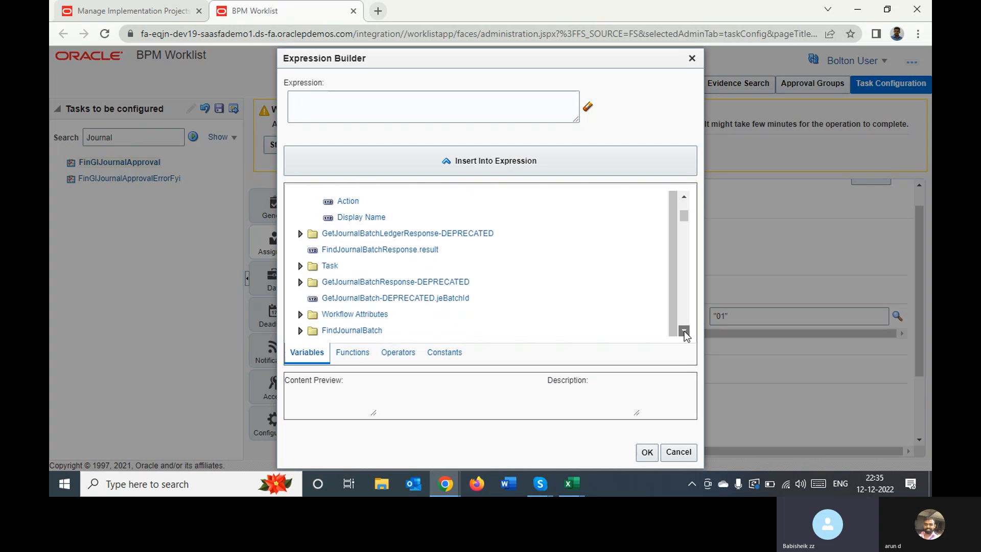
left_click(684, 332)
left_click(684, 332)
left_click(684, 332)
left_click(685, 332)
left_click(684, 333)
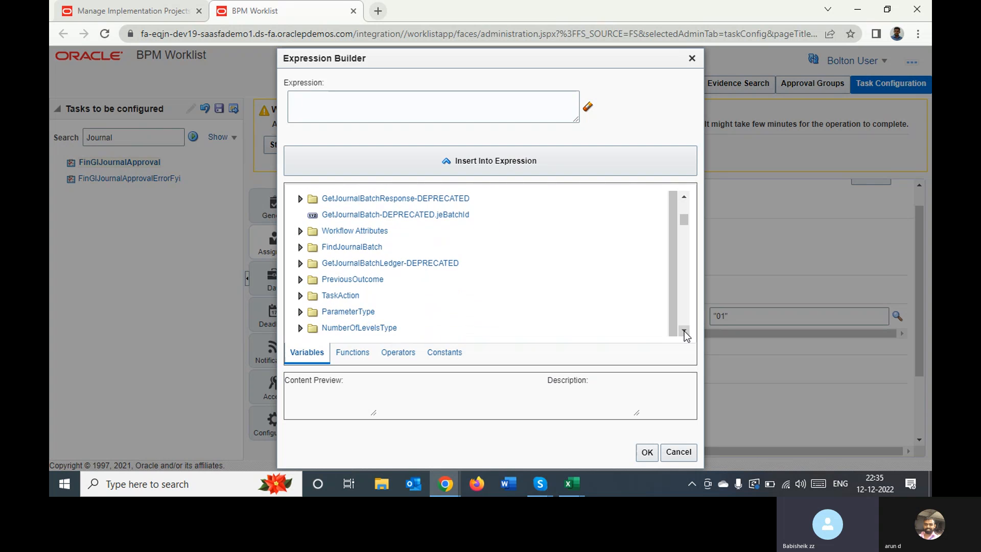
left_click(685, 332)
left_click(685, 332)
left_click(684, 332)
left_click(684, 332)
left_click(685, 332)
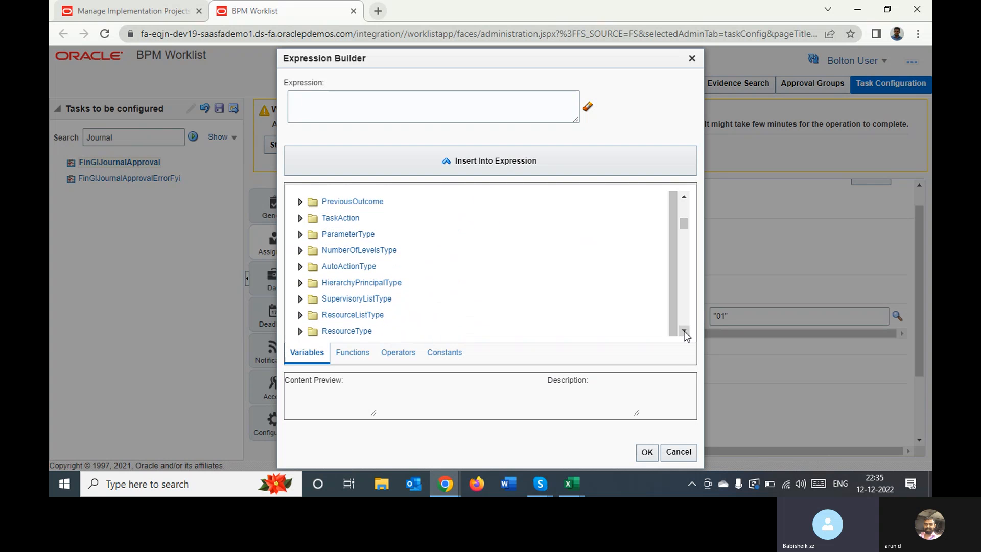
left_click(685, 332)
left_click(684, 332)
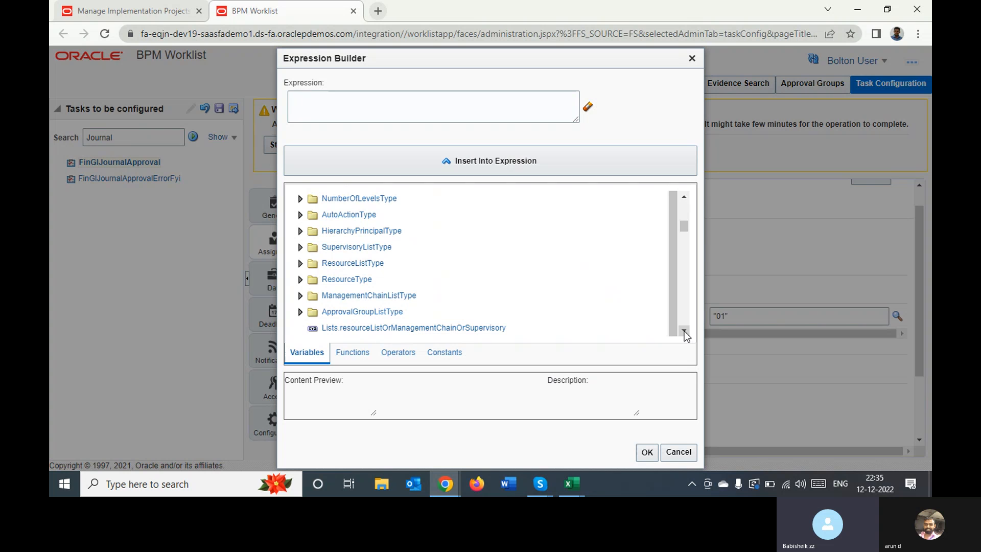
left_click(300, 215)
left_click(339, 218)
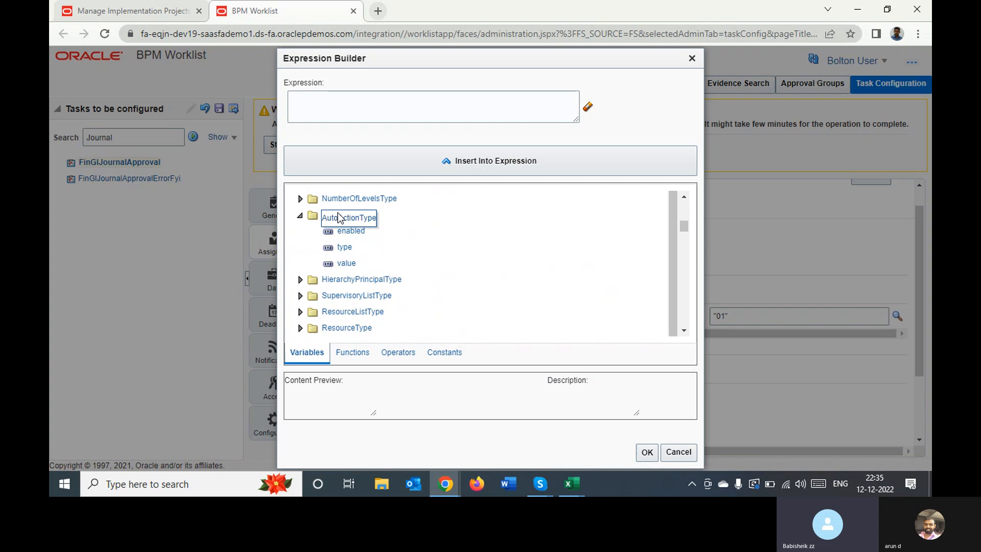
left_click(350, 233)
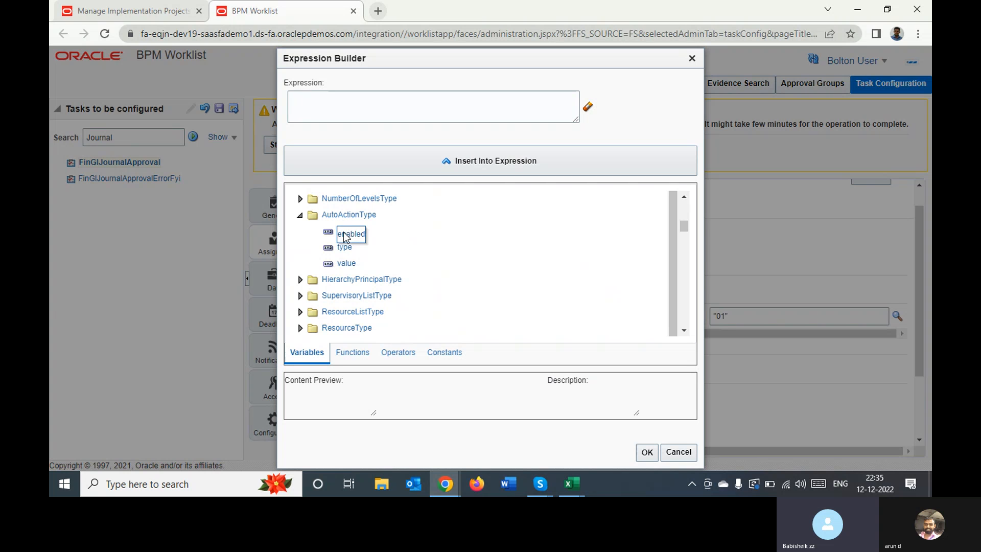
left_click(348, 234)
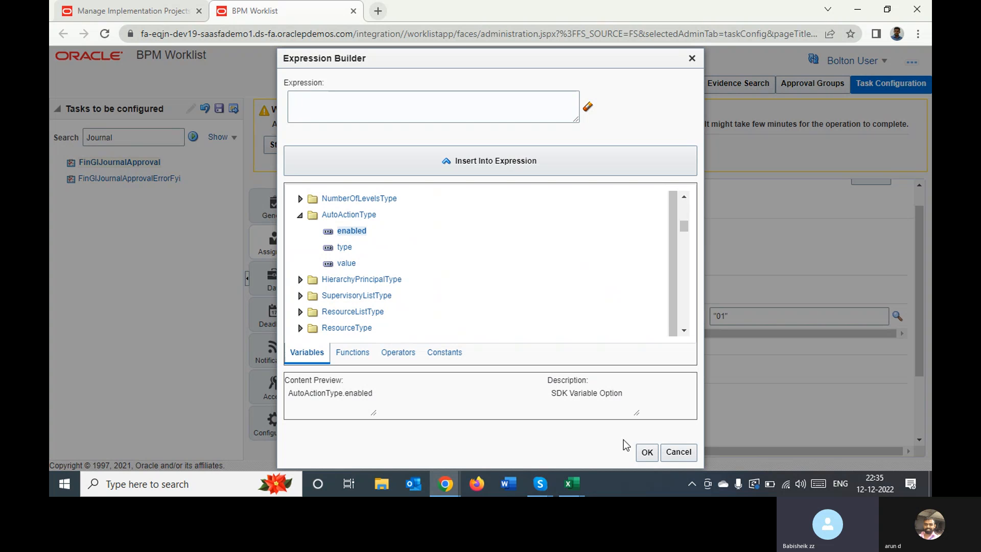
left_click(645, 452)
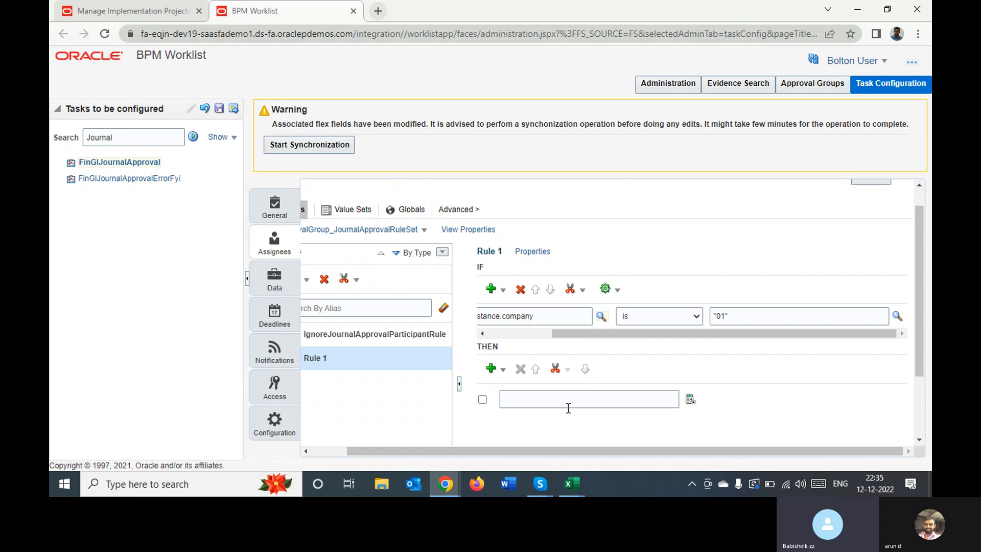
Look through the Expression Builder's operators, variables and constants for the THEN action, checking AutoActionType's enabled and value variables
left_click(689, 399)
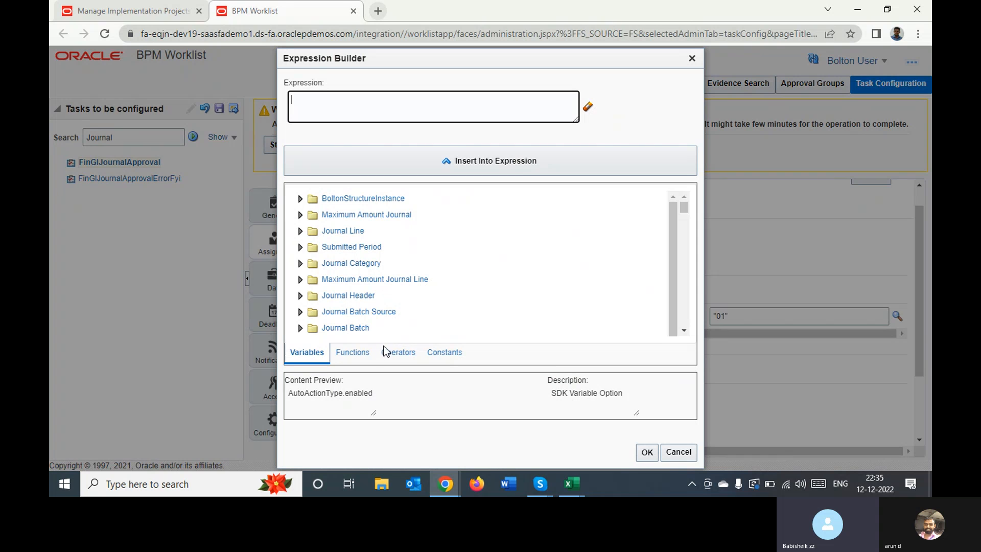
left_click(397, 356)
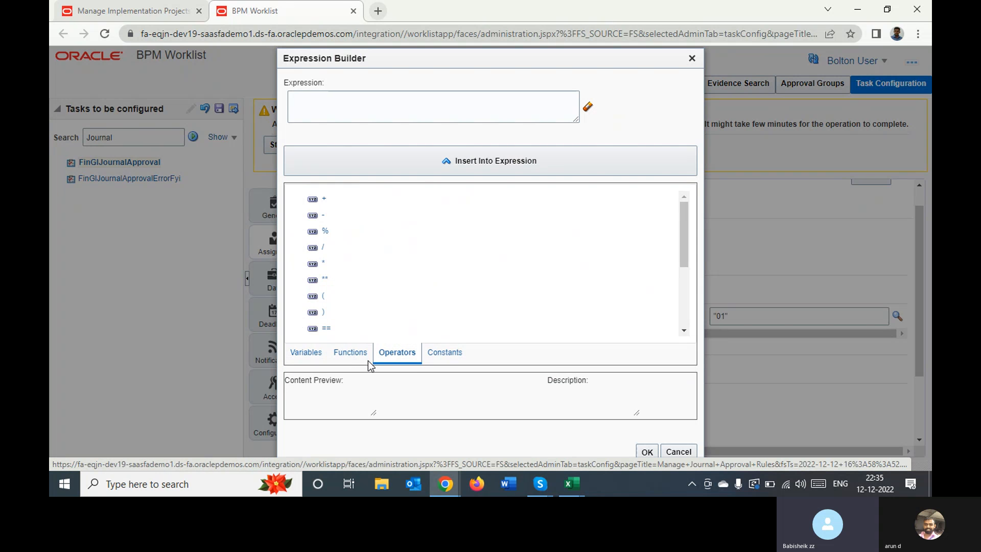
left_click(344, 351)
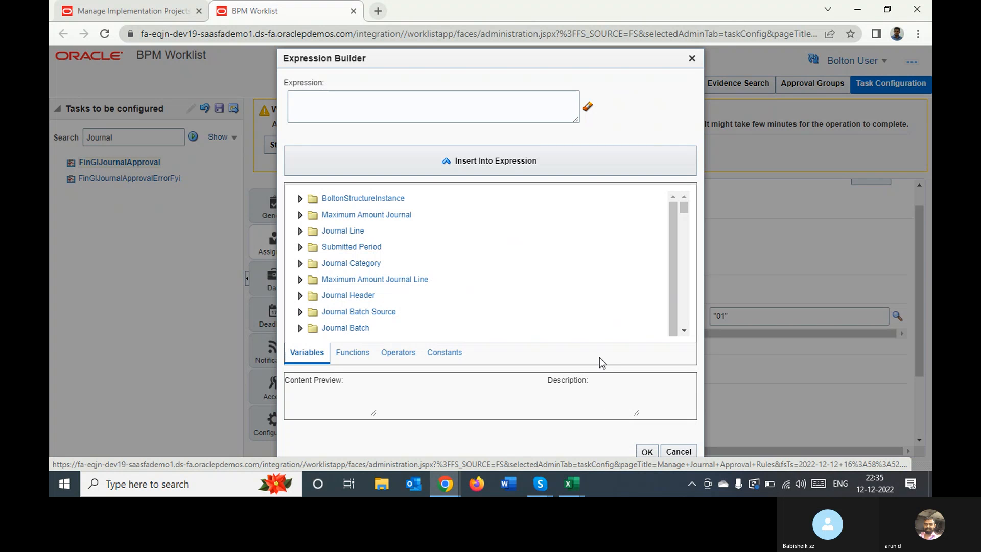
scroll(680, 332, "down", 5)
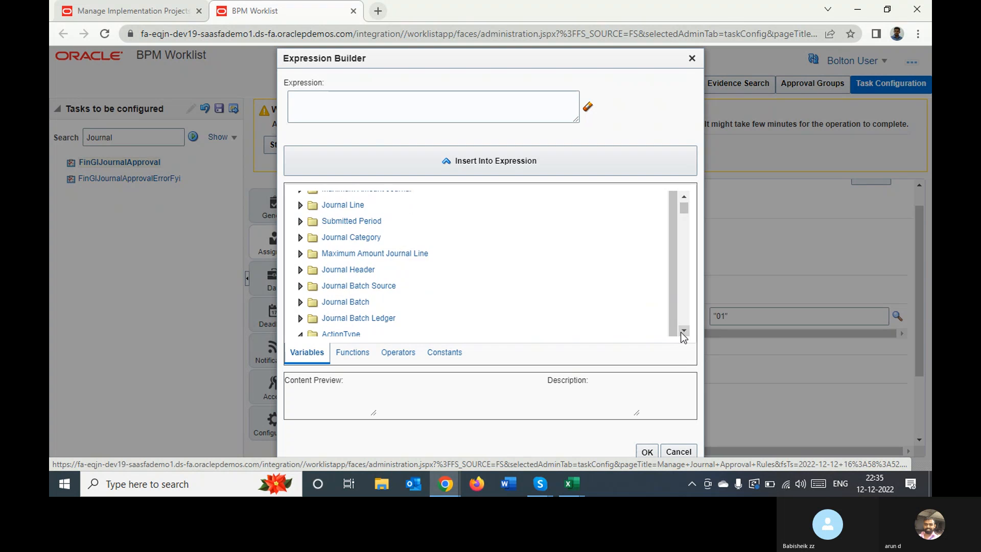
left_click(681, 331)
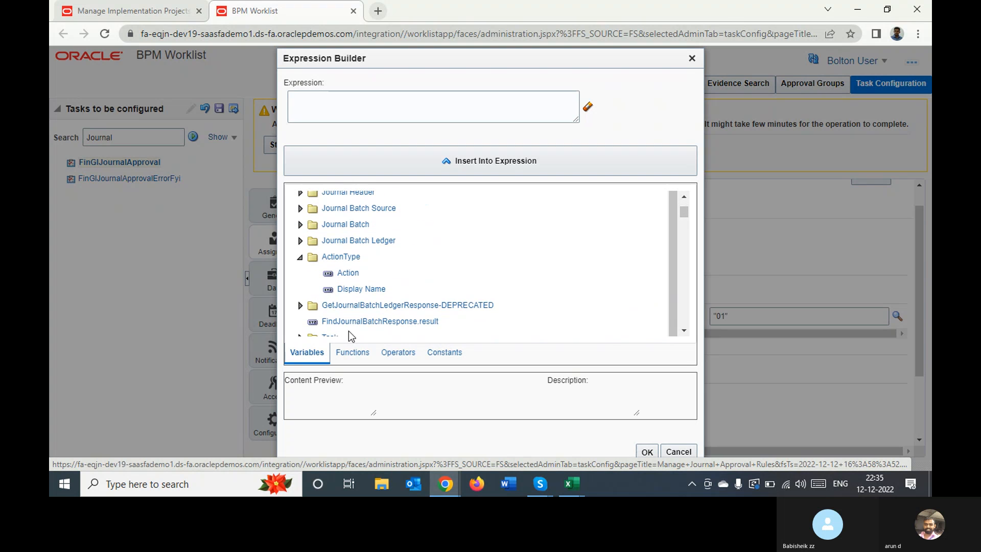
left_click(684, 331)
left_click(684, 331)
left_click(683, 331)
left_click(683, 331)
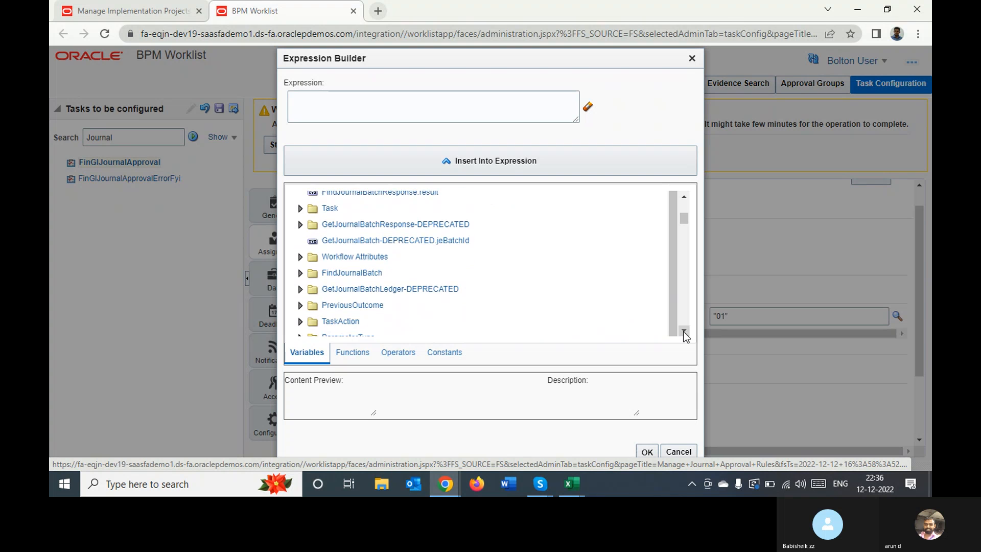
left_click(683, 331)
left_click(684, 331)
left_click(684, 331)
left_click(684, 331)
left_click(683, 331)
left_click(684, 331)
left_click(683, 331)
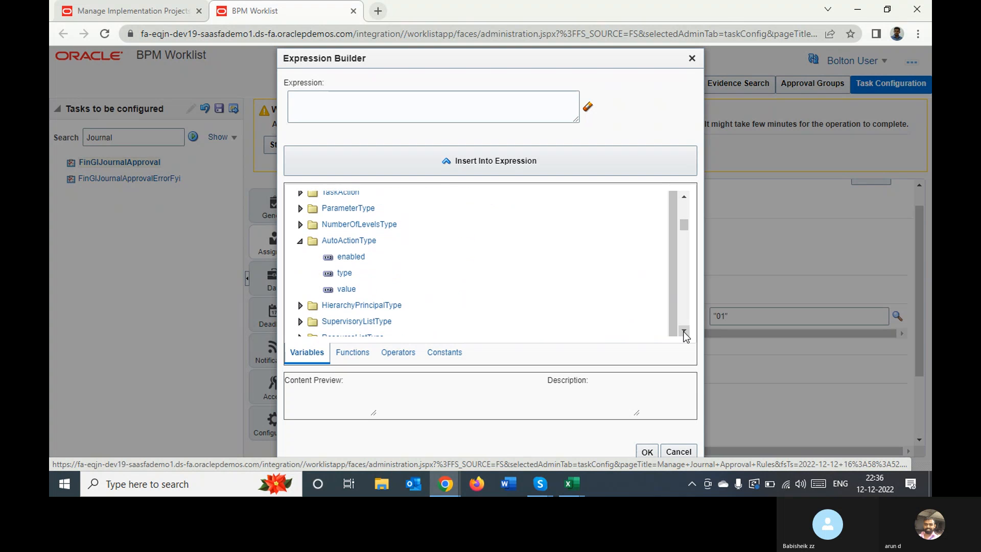
left_click(350, 259)
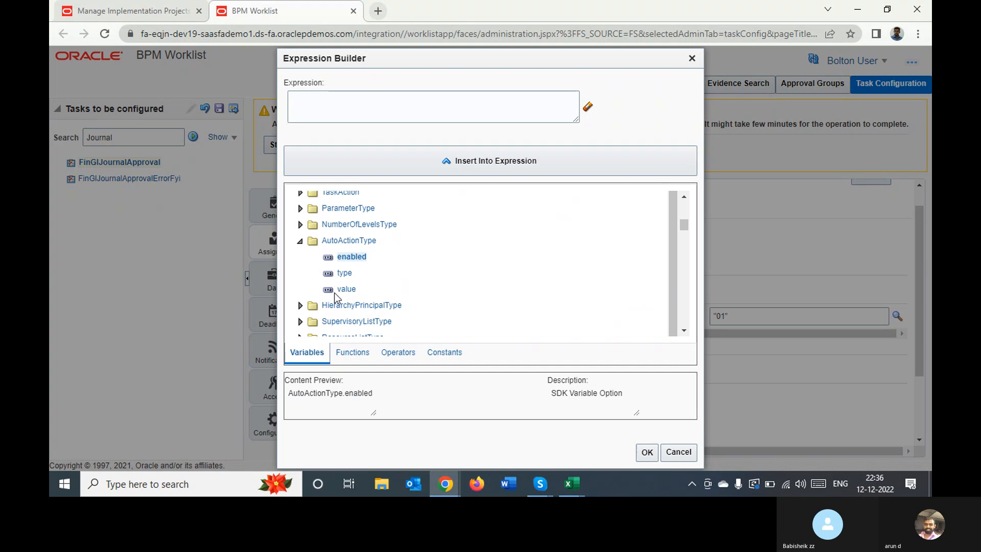
left_click(347, 291)
left_click(454, 358)
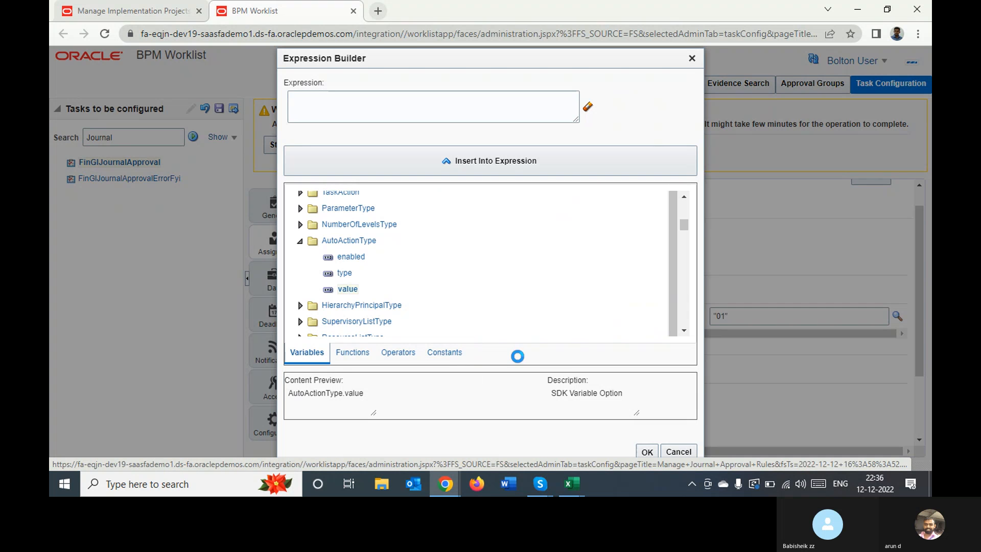
left_click(646, 452)
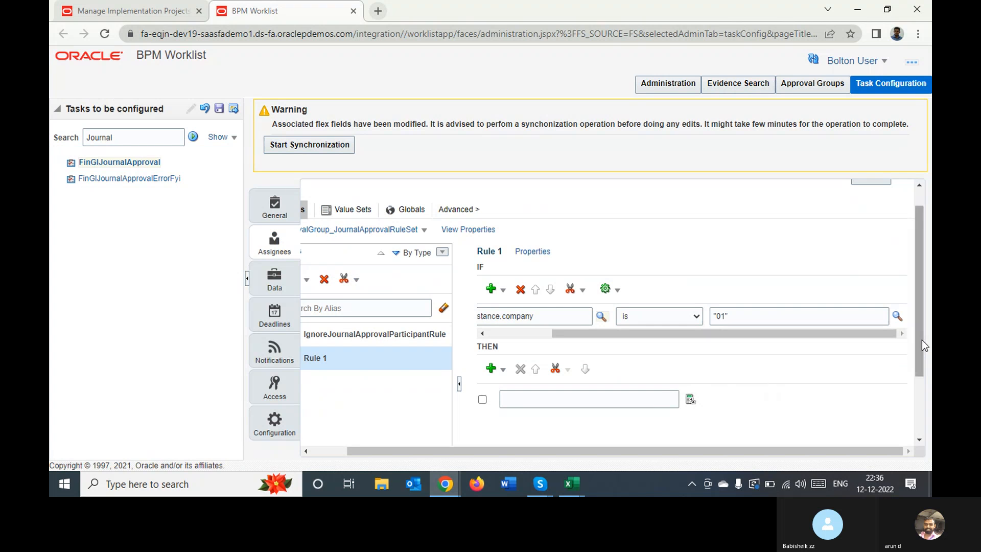
Try again to set Rule 1's THEN expression to the AutoActionType.enabled variable in the Expression Builder
left_click_drag(918, 341, 897, 482)
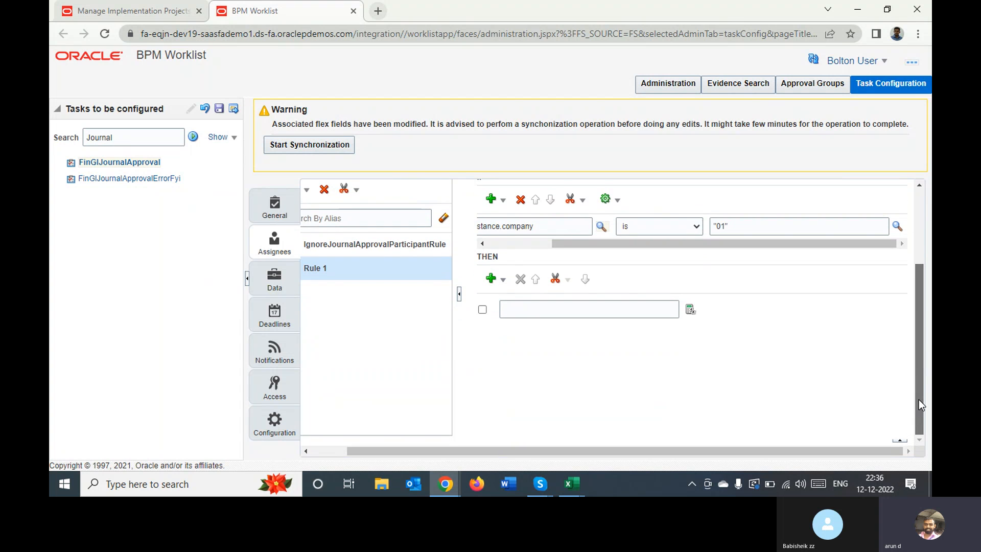
left_click_drag(919, 399, 921, 338)
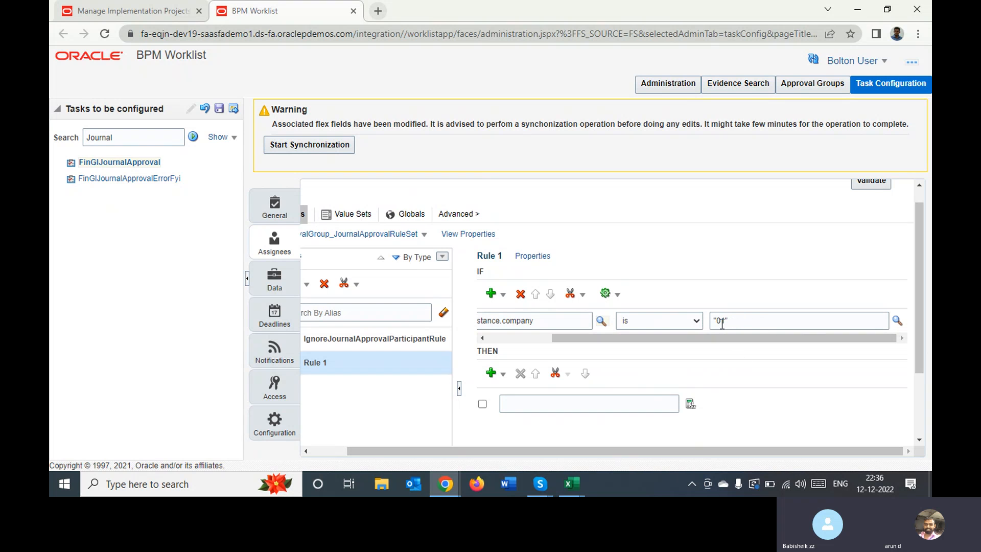
left_click(688, 407)
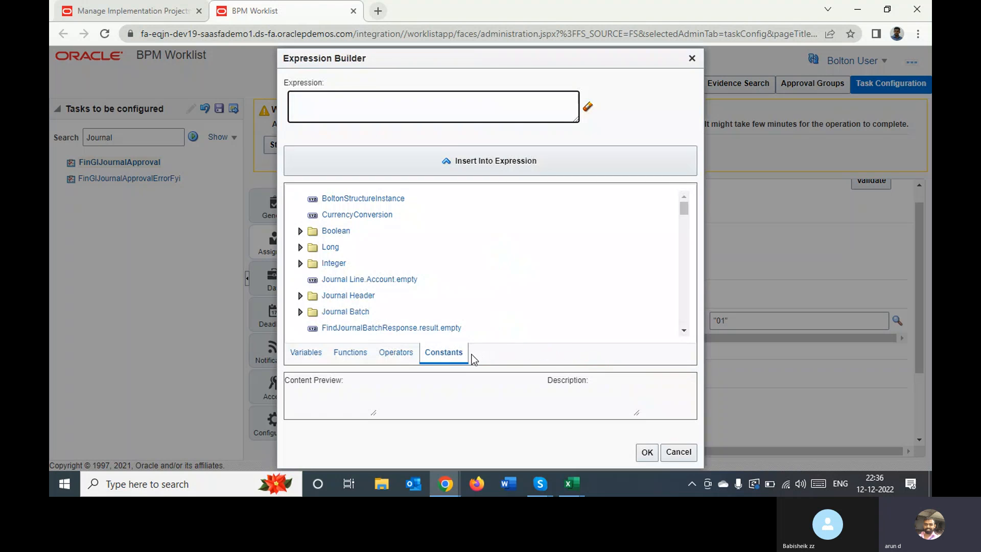
left_click(308, 353)
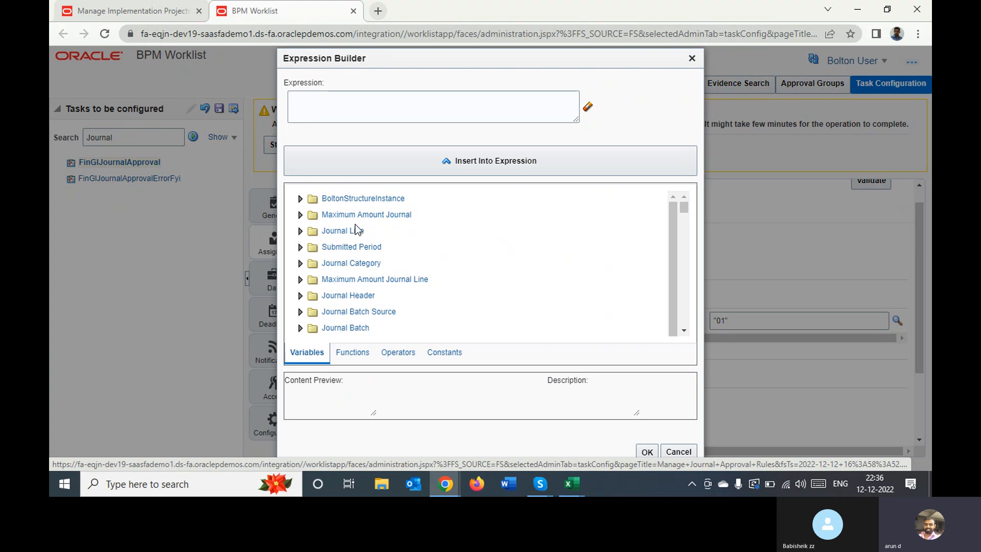
left_click(684, 331)
left_click(683, 331)
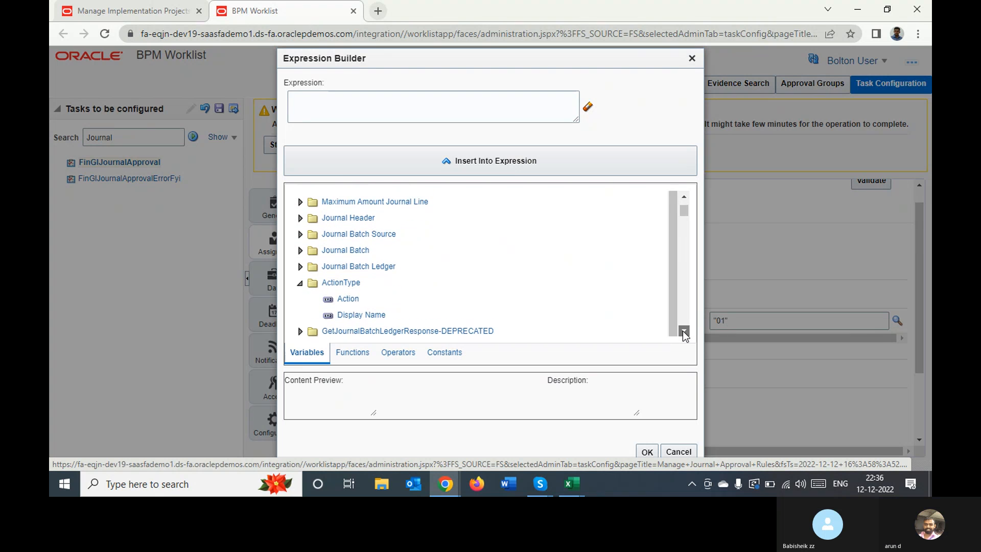
left_click(684, 332)
left_click(683, 332)
left_click(683, 332)
left_click(684, 332)
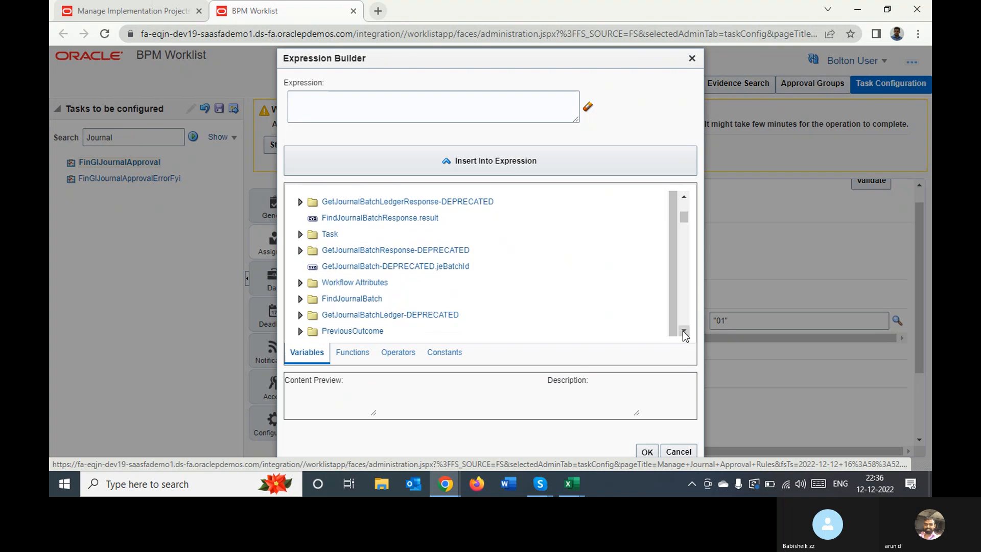
left_click(683, 332)
left_click(684, 332)
left_click(684, 332)
left_click(683, 332)
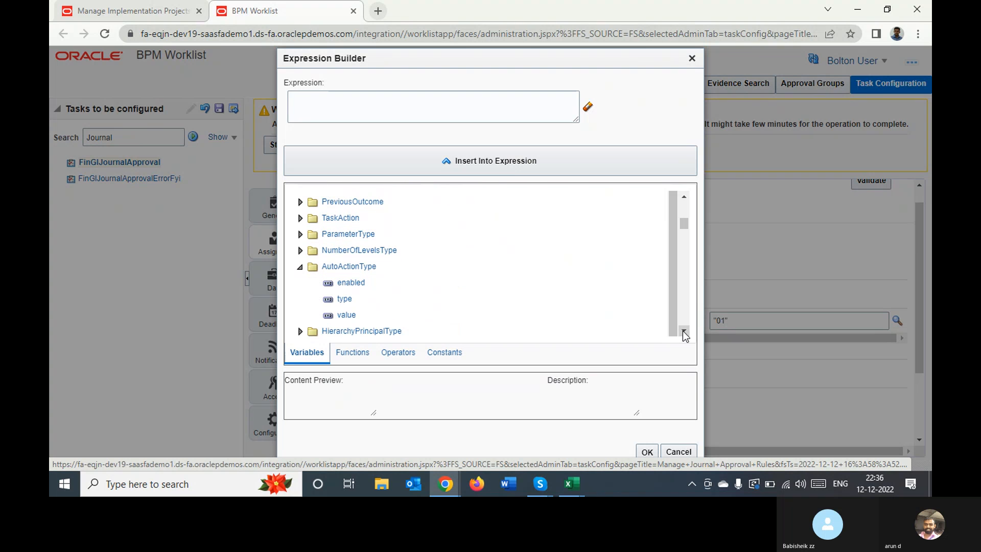
left_click(352, 286)
left_click(648, 452)
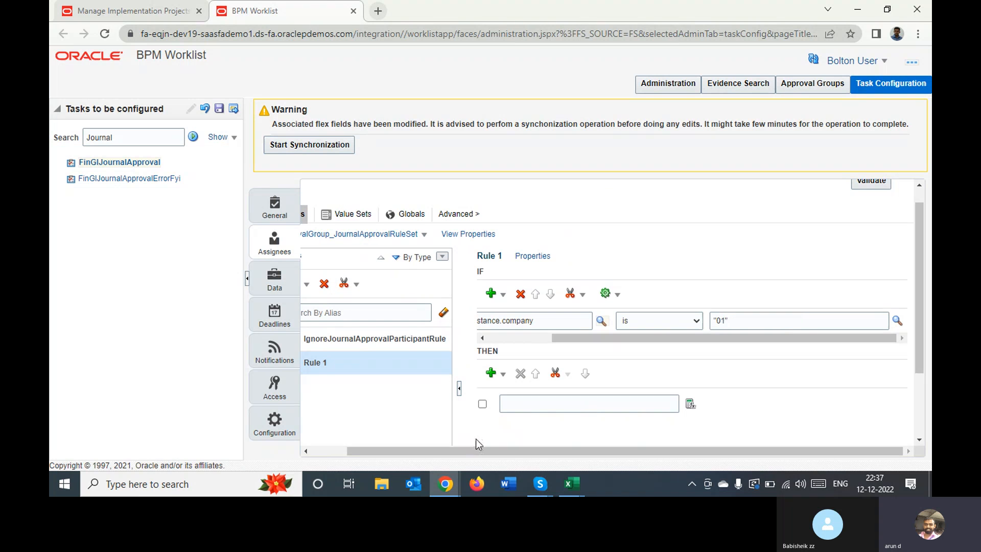
Add a second expression action to the THEN part of Rule 1 and delete the first blank one
left_click(497, 374)
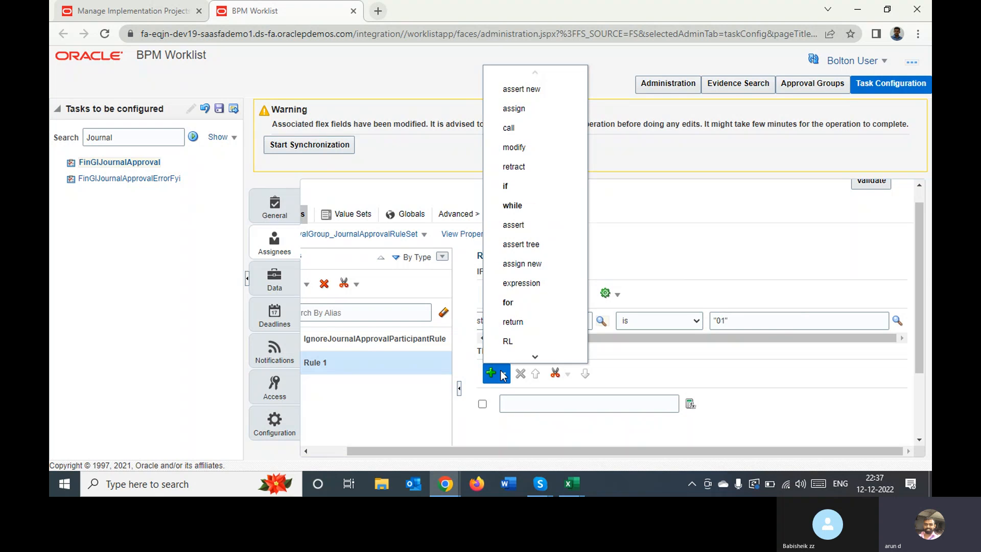
left_click(517, 289)
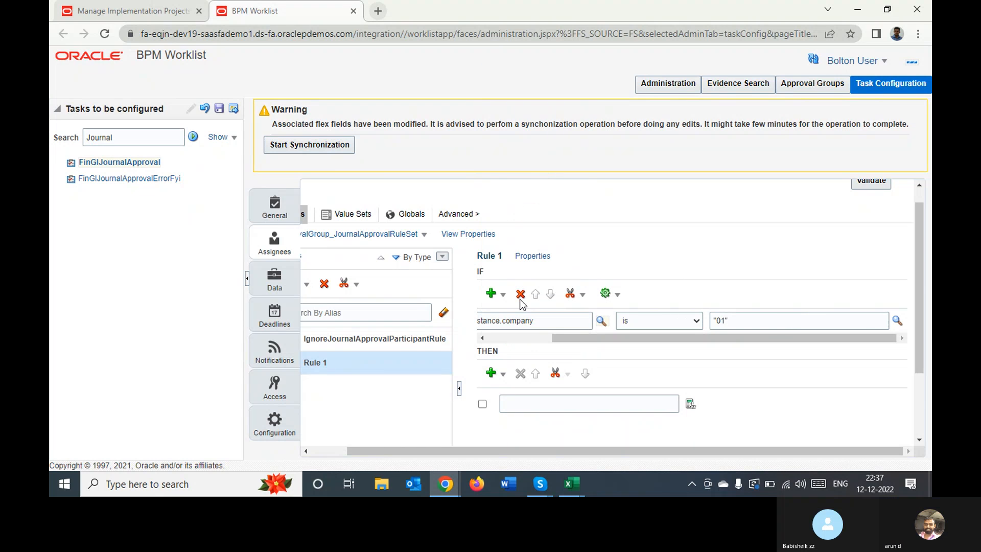
left_click(481, 404)
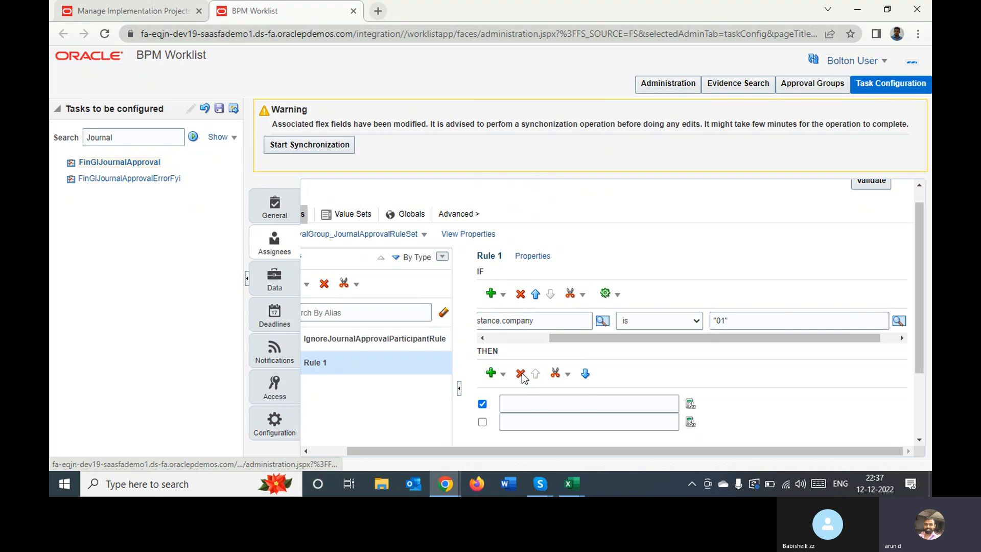
left_click(520, 374)
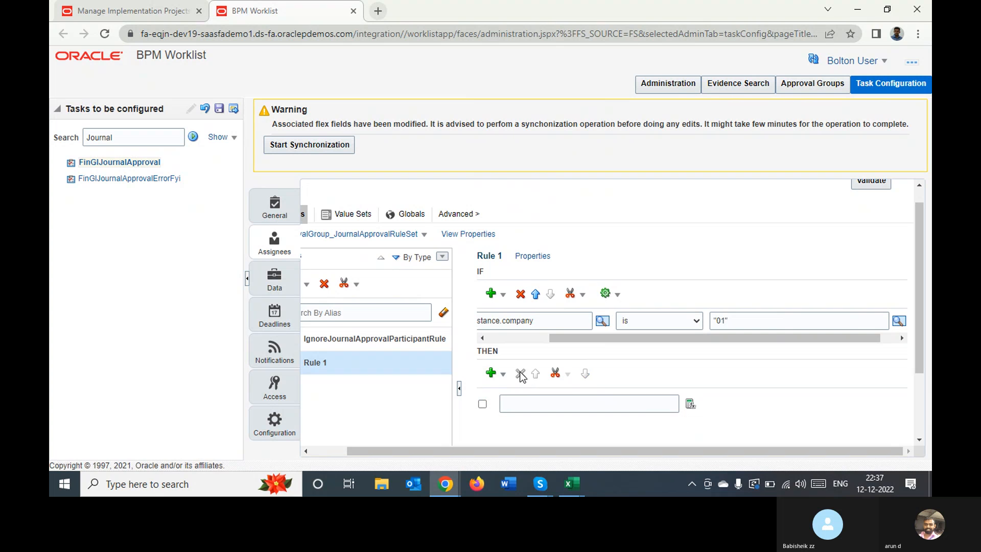
Set the THEN action's expression to "Approved", including the quotation marks, in the Expression Builder
left_click(527, 398)
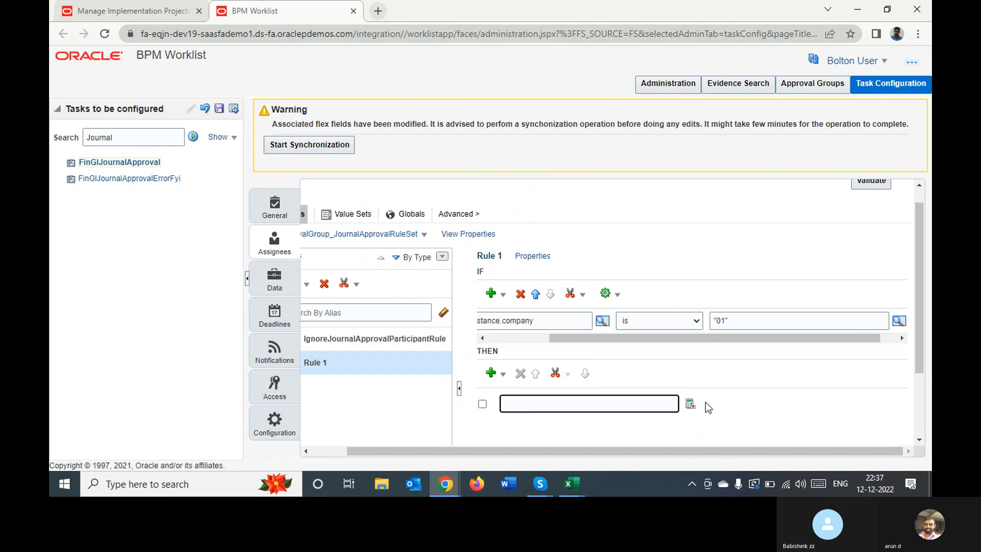
left_click(690, 404)
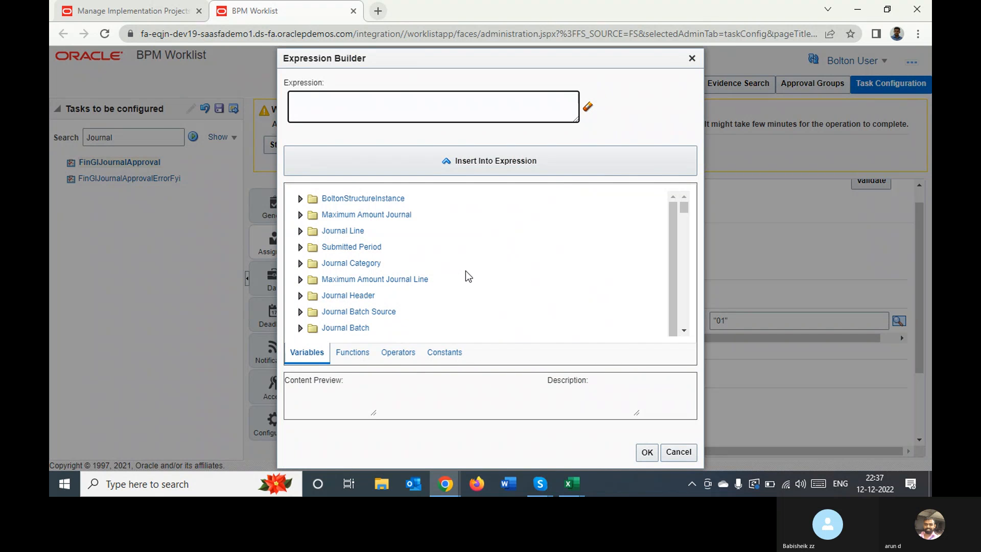
type("\"Approved")
left_click(646, 450)
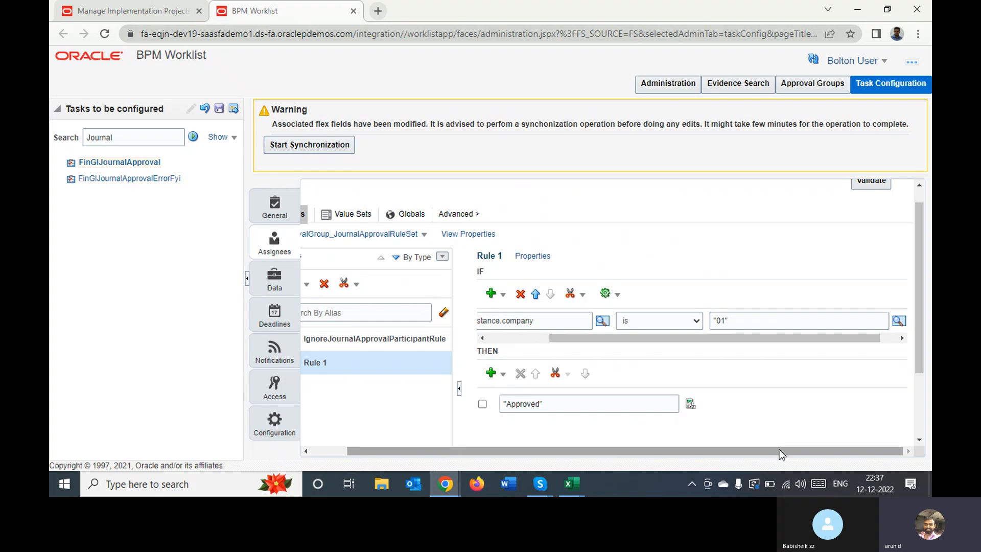
Validate the approval rules and try to save the FinGlJournalApproval task configuration without a comment
left_click_drag(780, 449, 839, 434)
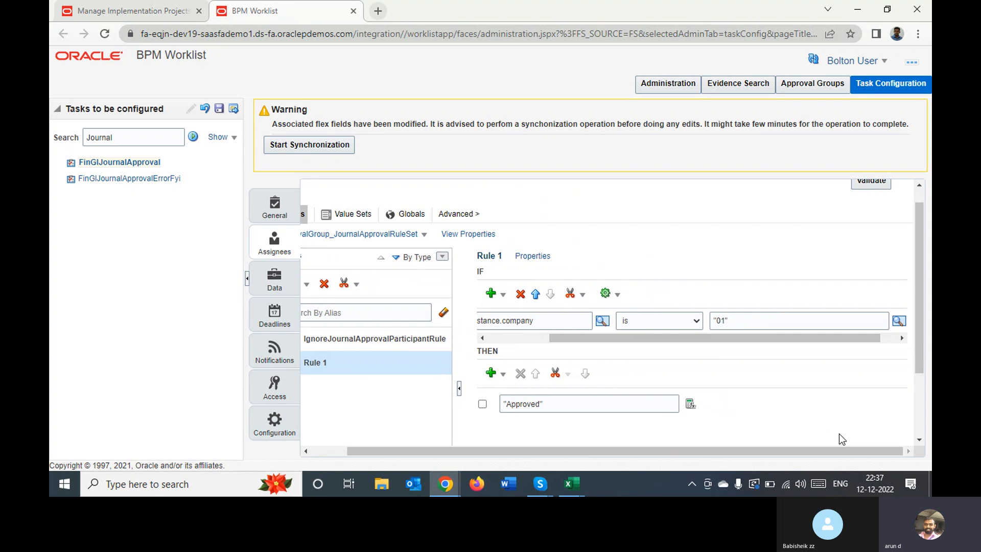
left_click(919, 192)
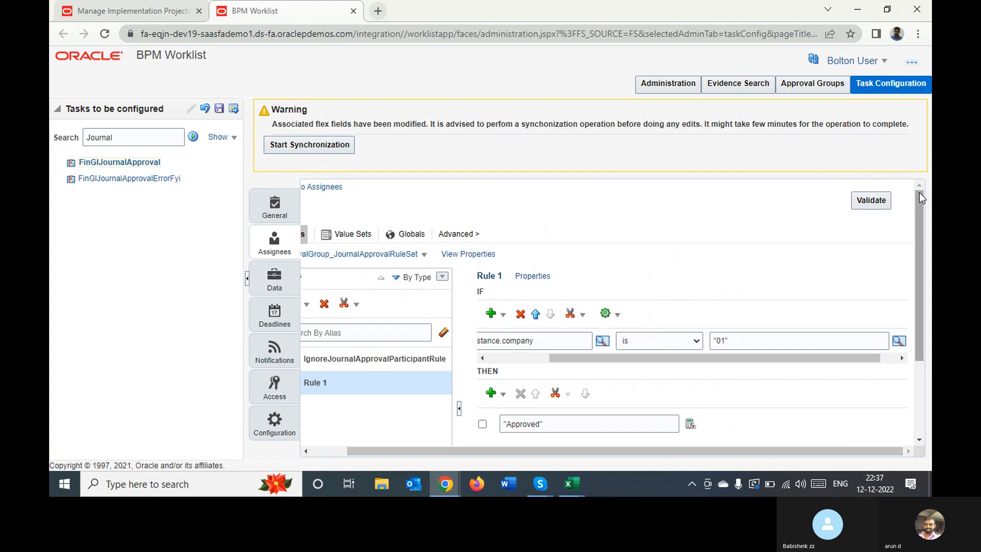
left_click(871, 201)
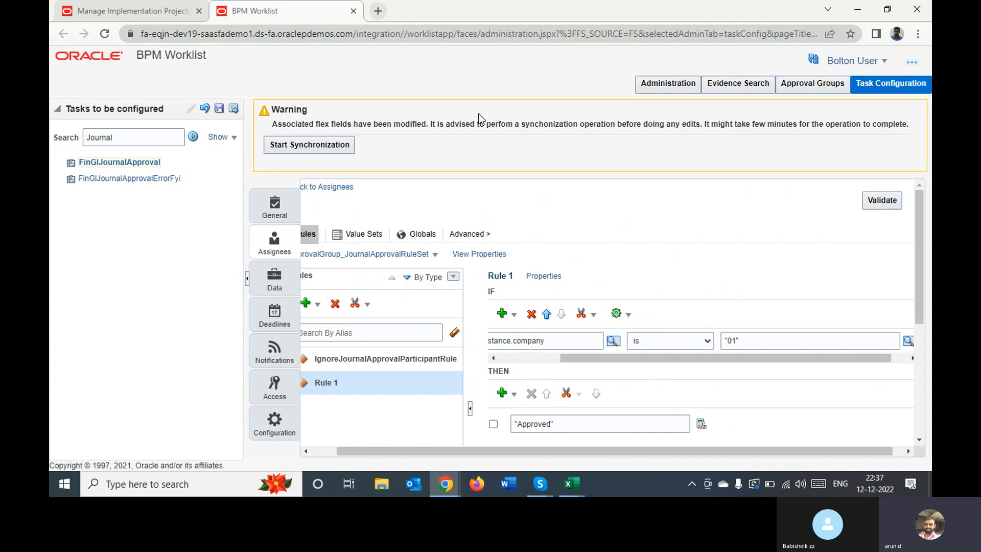
left_click(218, 109)
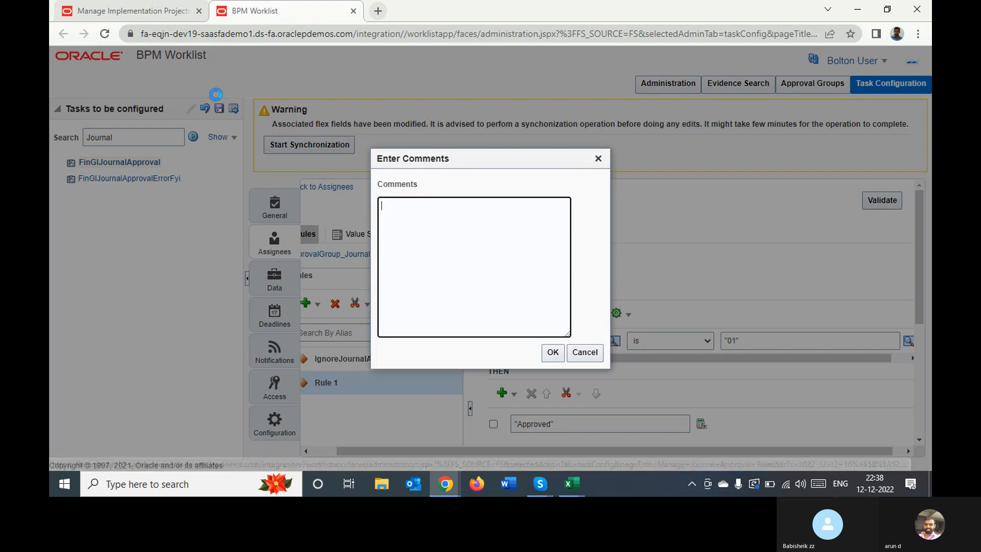
left_click(552, 352)
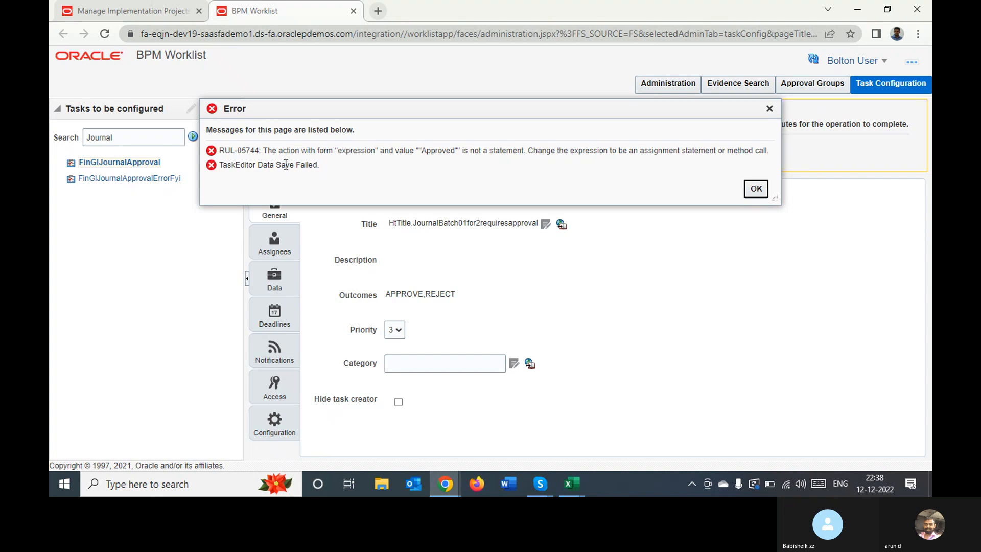
left_click(758, 189)
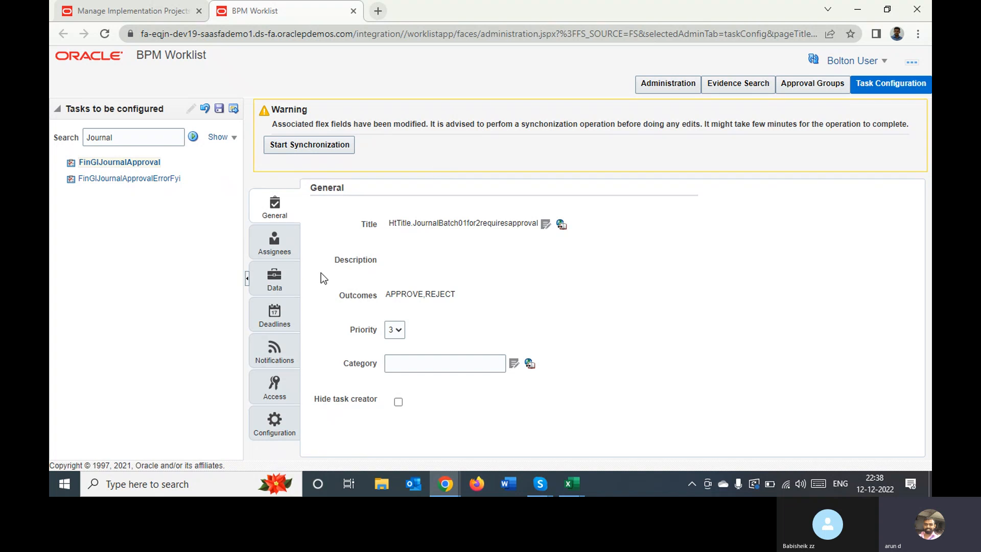
Open Rule 1's THEN action in the Expression Builder and clear the "Approved" expression
left_click(275, 241)
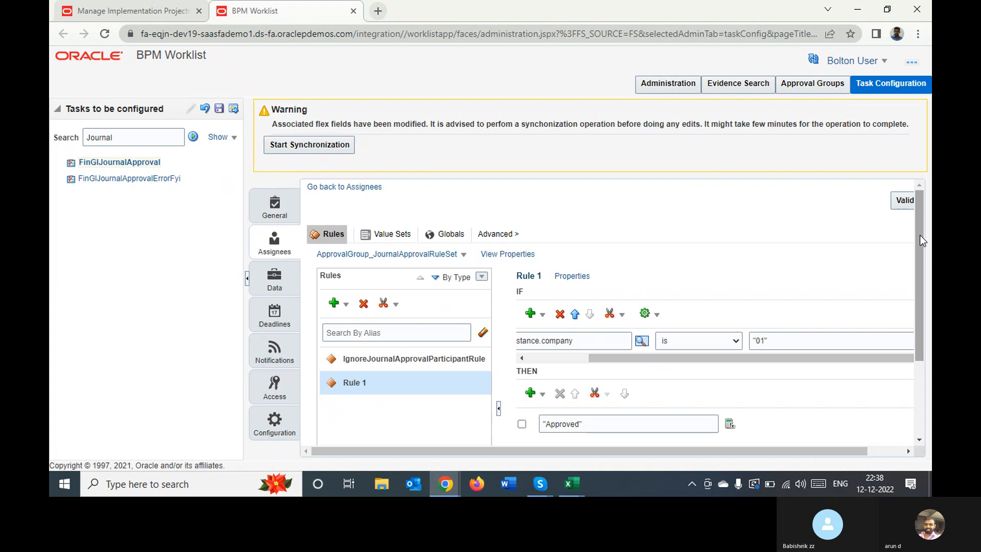
left_click_drag(920, 235, 906, 308)
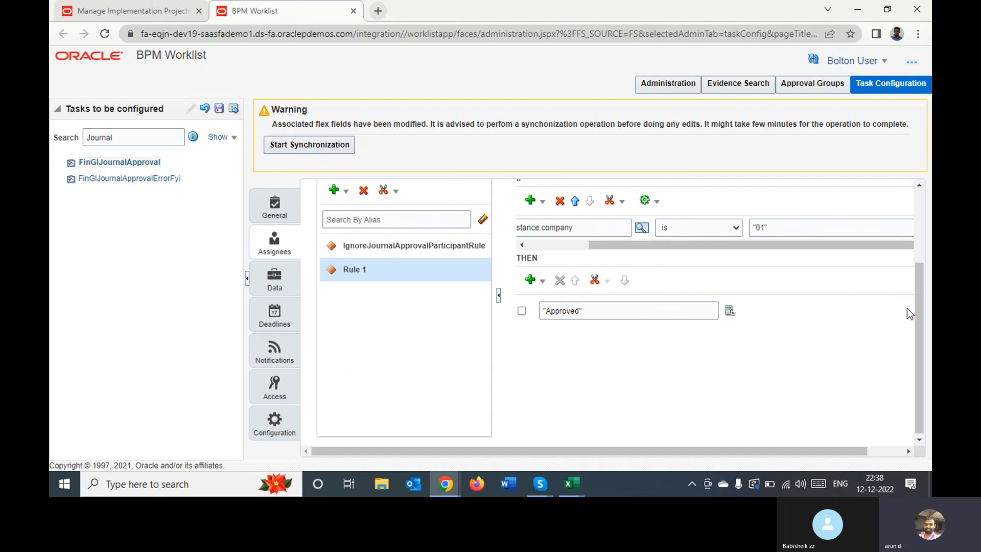
left_click(730, 311)
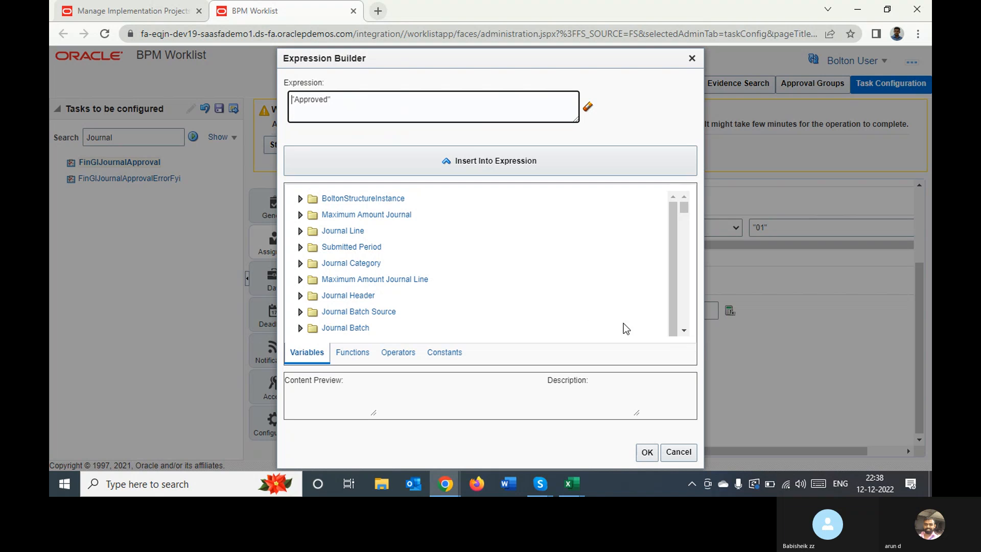
triple_click(347, 100)
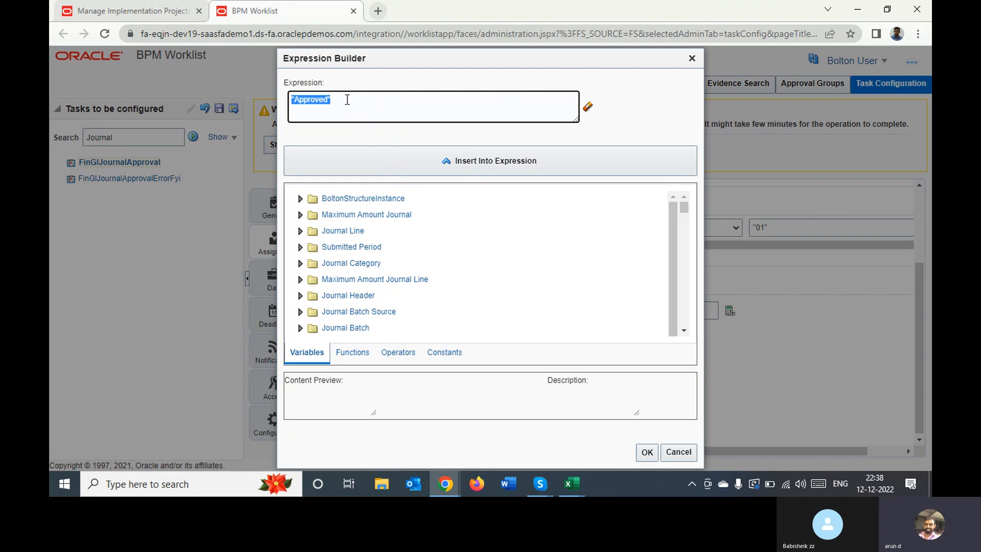
key("BackSpace")
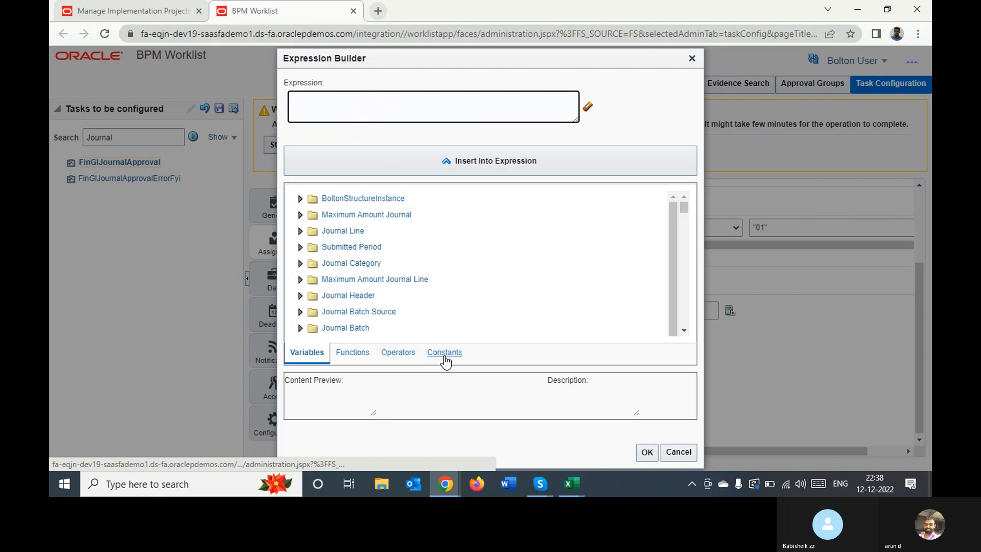
Check the Expression Builder's functions, and examine the variables from BoltonStructureInstance through the journal, task and list types for a suitable approval expression
left_click(357, 354)
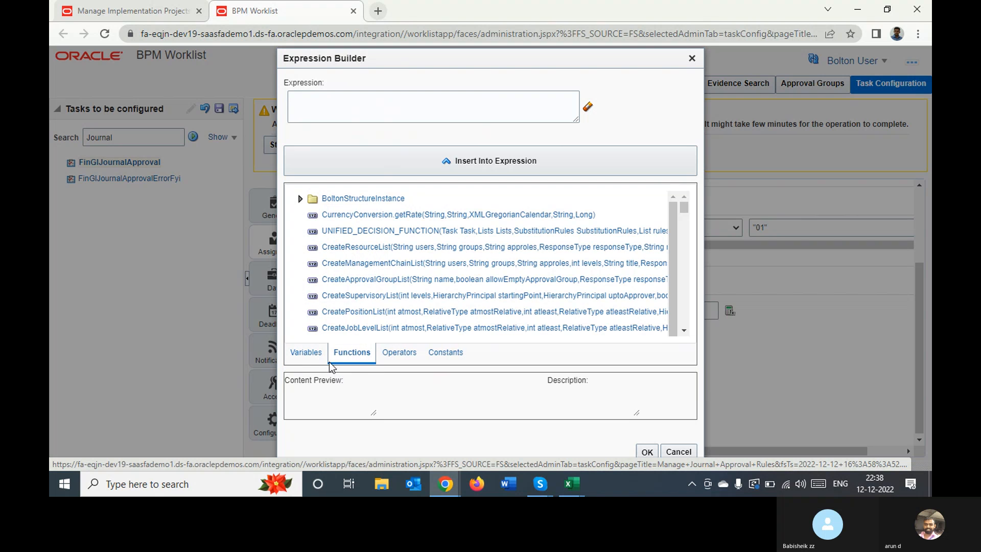
left_click(306, 354)
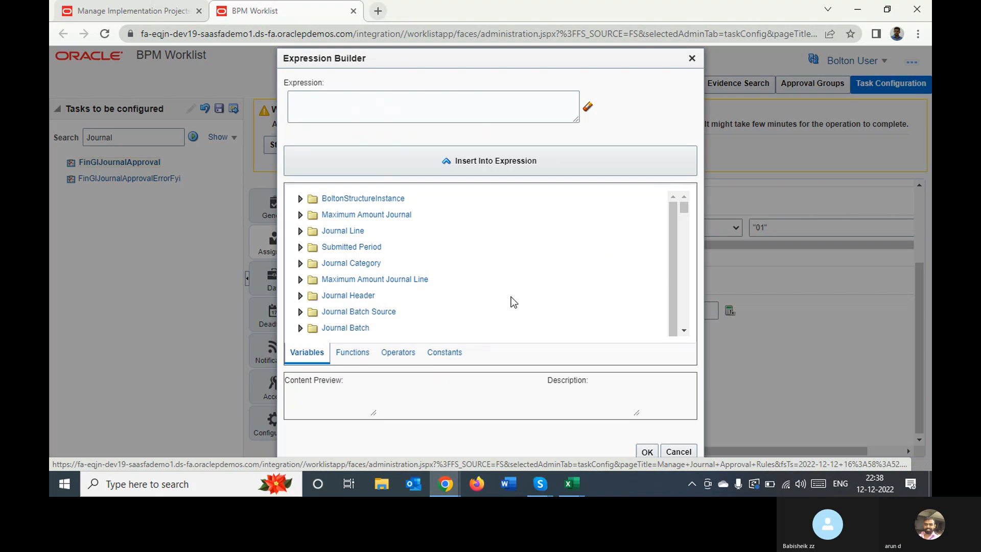
left_click(683, 331)
left_click(685, 332)
left_click(685, 332)
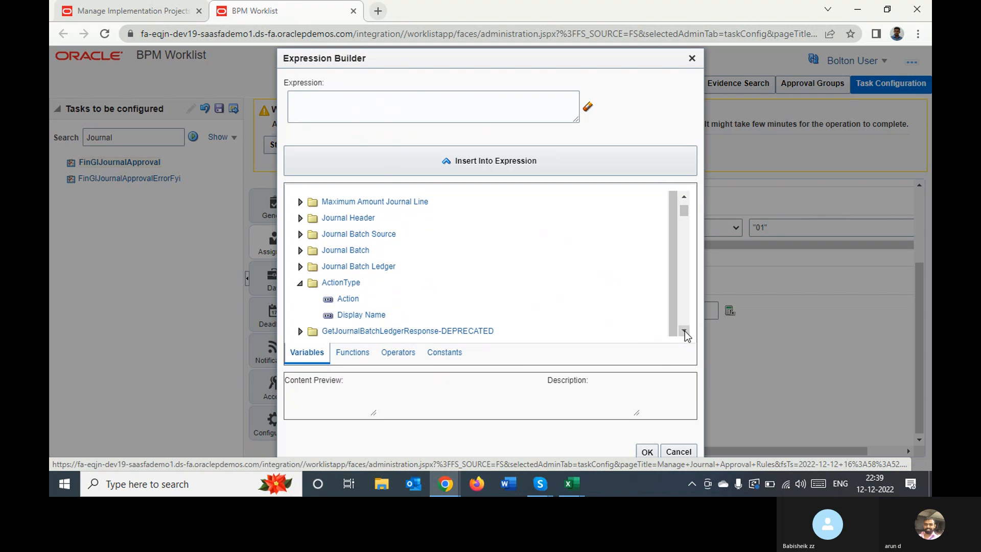
left_click(684, 332)
left_click(684, 332)
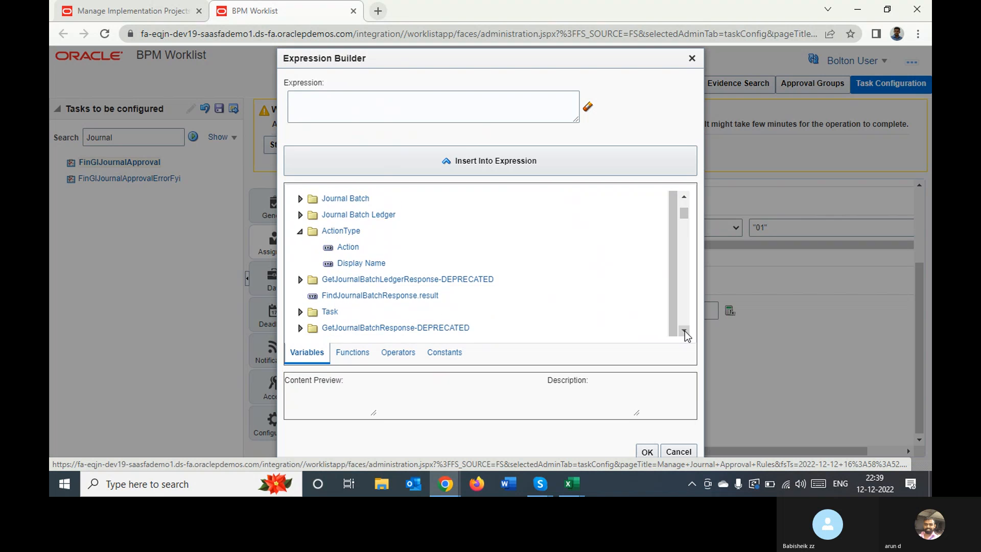
left_click(684, 332)
left_click(684, 332)
left_click(684, 332)
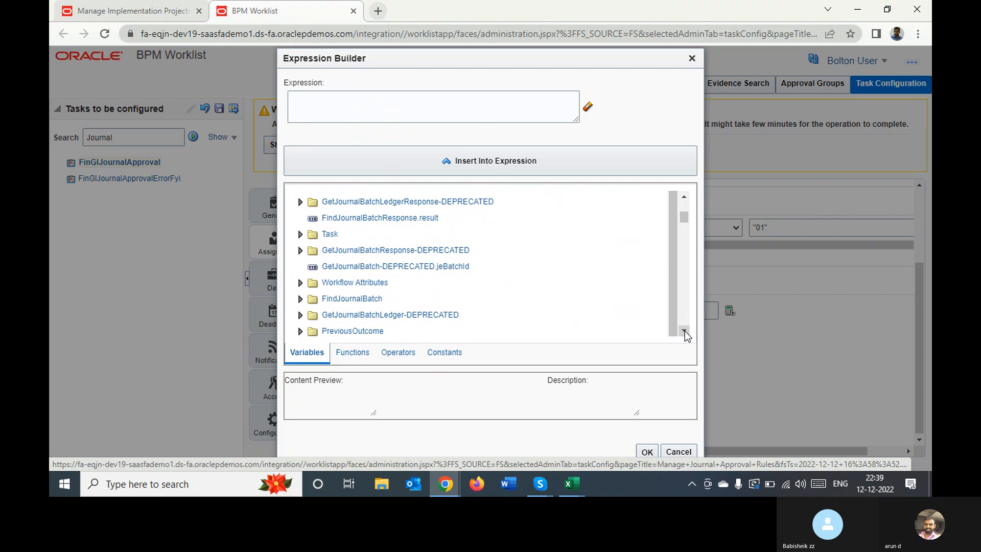
left_click(684, 332)
left_click(684, 332)
left_click(684, 332)
left_click(684, 332)
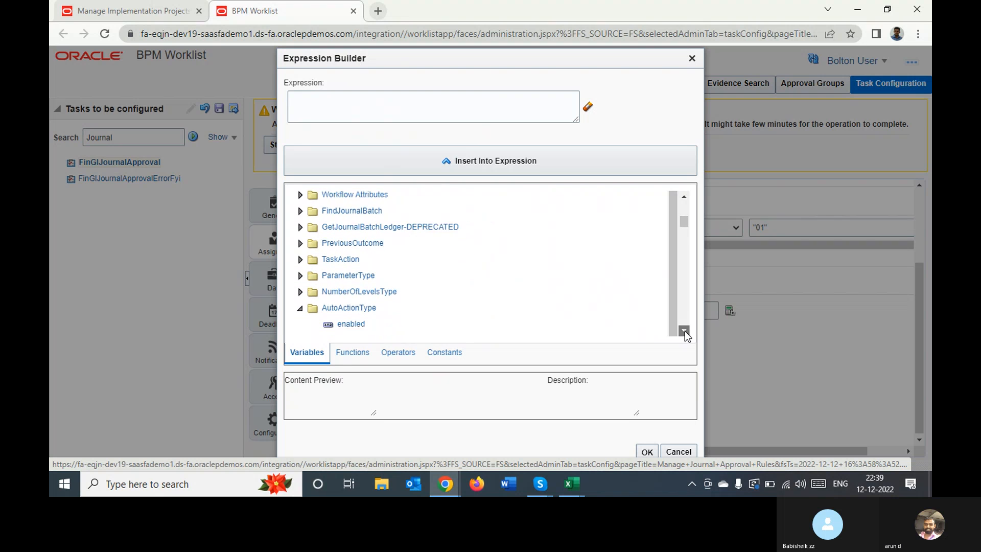
left_click(684, 332)
left_click(684, 332)
left_click(684, 332)
left_click(684, 332)
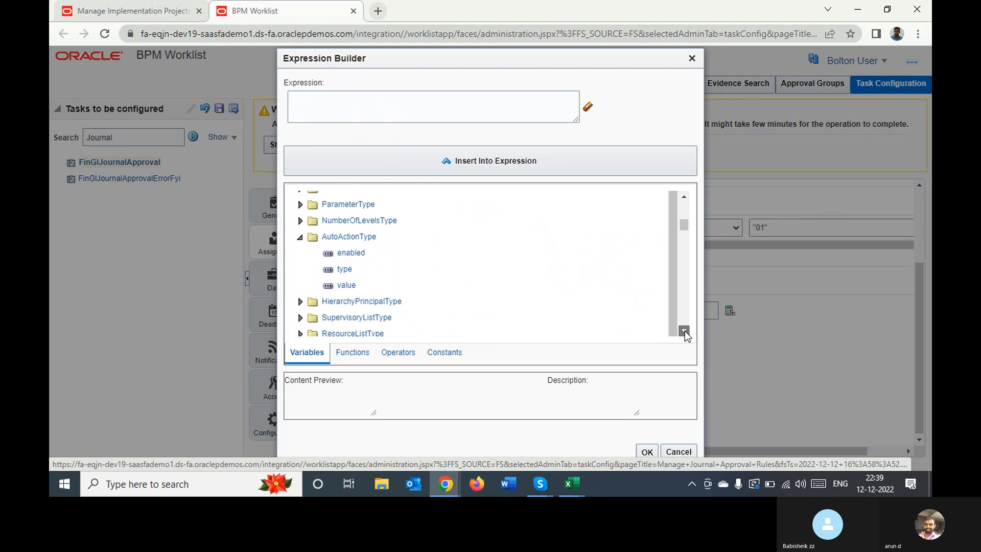
left_click(684, 332)
left_click(684, 332)
left_click(684, 332)
left_click(684, 332)
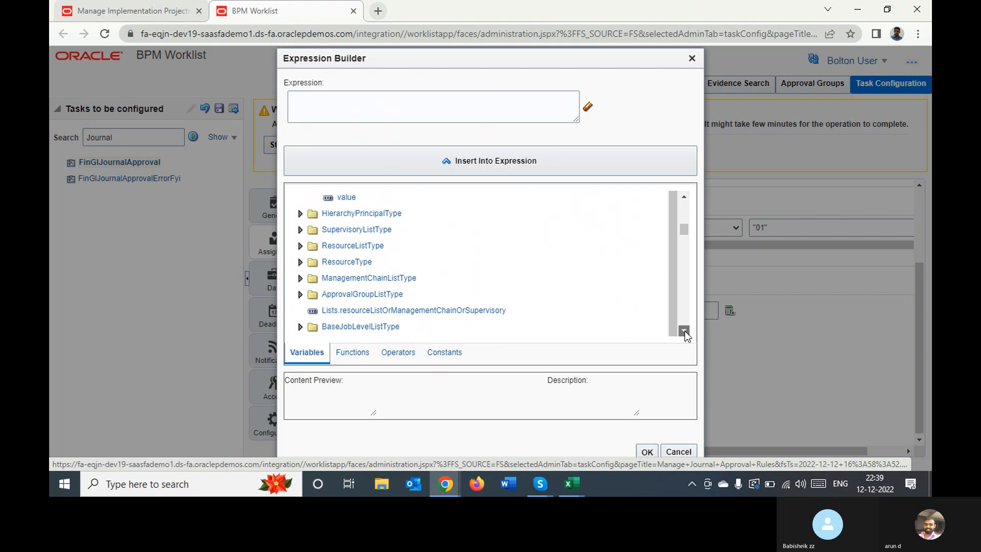
left_click(684, 332)
left_click(684, 332)
left_click(684, 332)
left_click(684, 332)
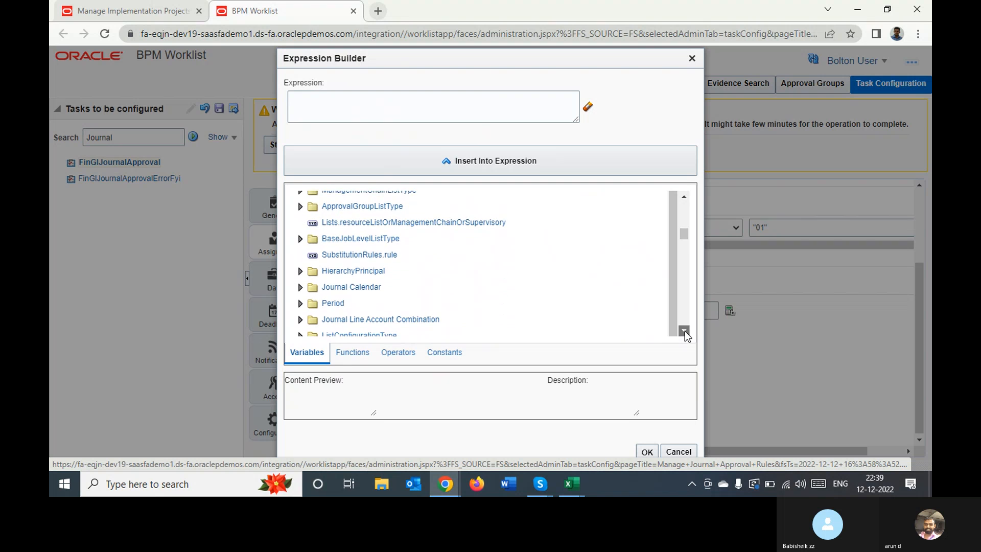
left_click(684, 332)
left_click(684, 332)
left_click(684, 332)
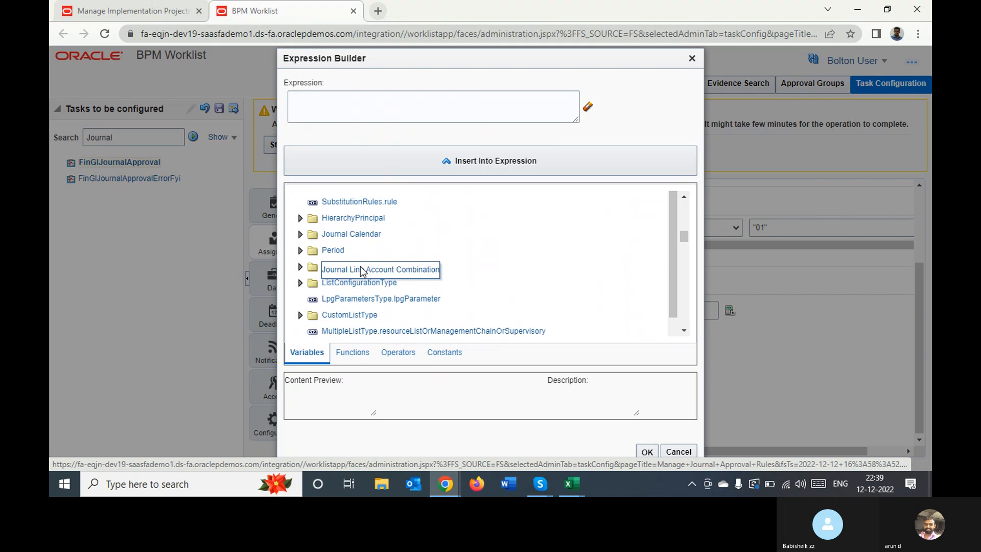
Expand the Journal Calendar variable folder and examine its flexfield and period attributes
left_click(301, 234)
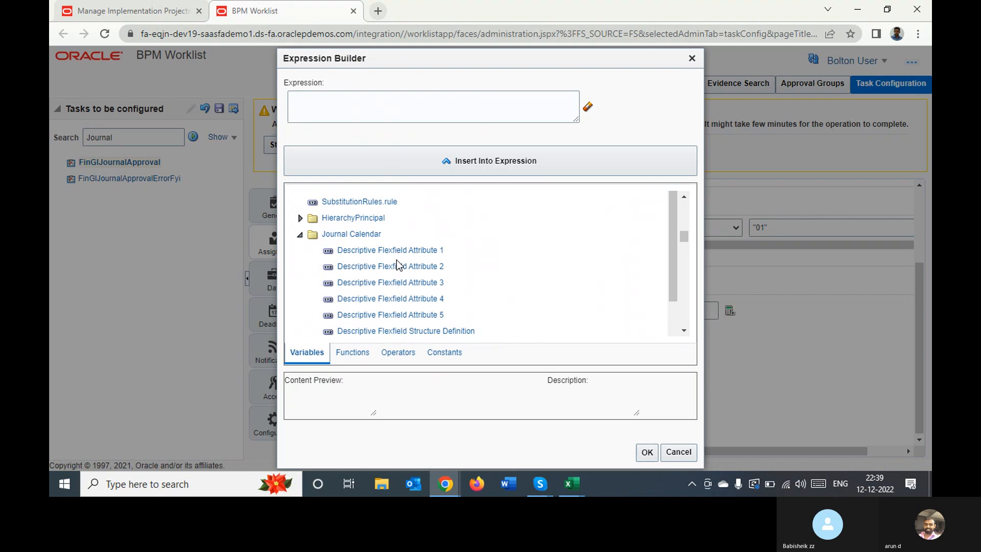
left_click(352, 234)
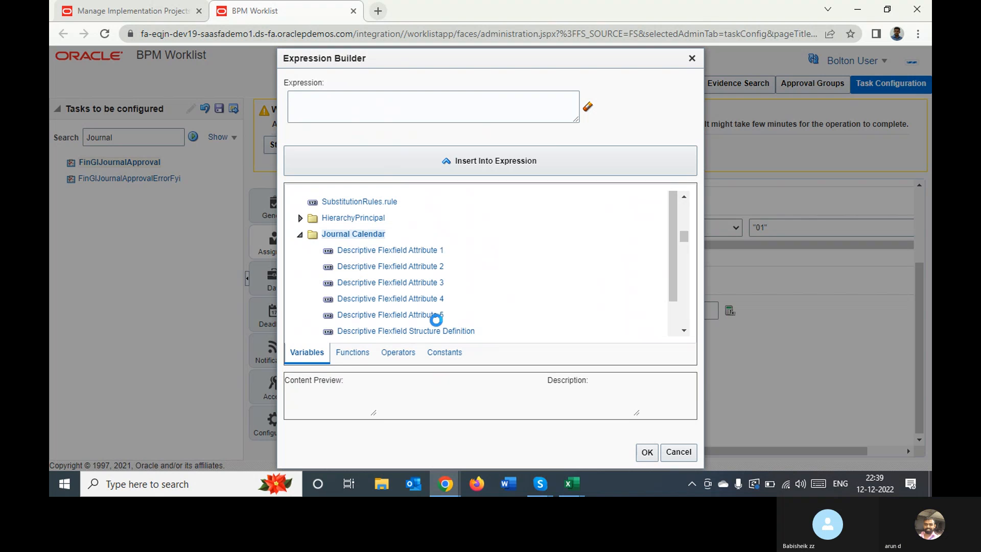
left_click(683, 331)
left_click(683, 331)
left_click(684, 330)
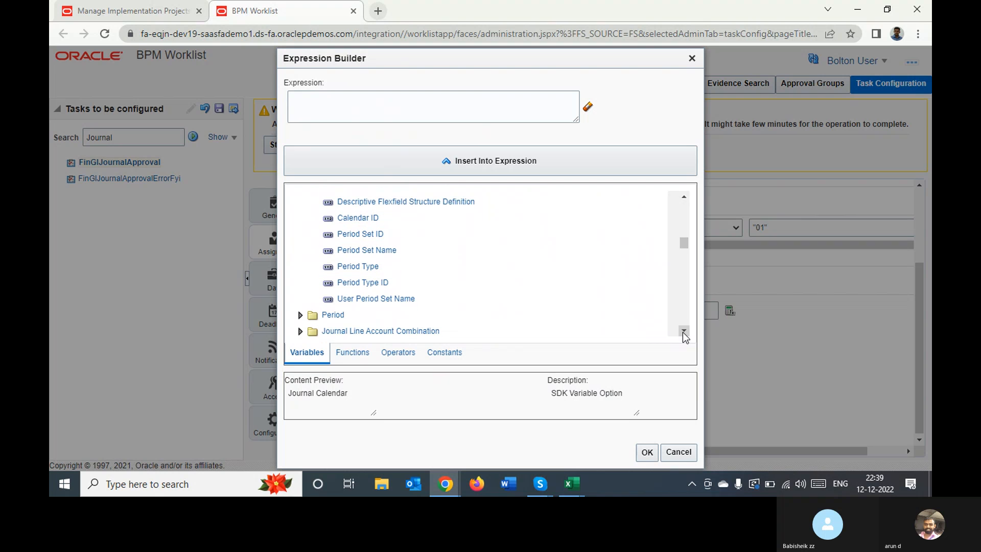
left_click(684, 332)
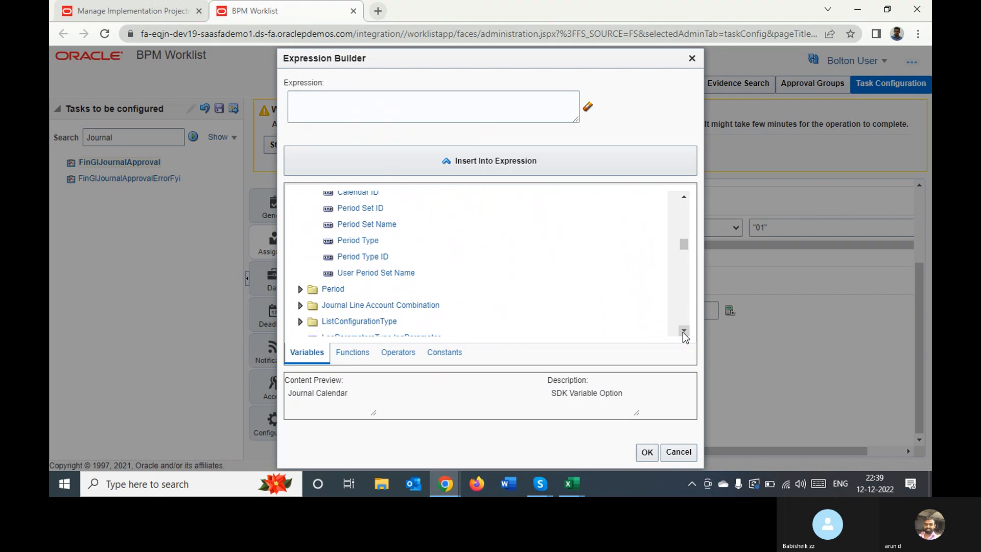
left_click(683, 330)
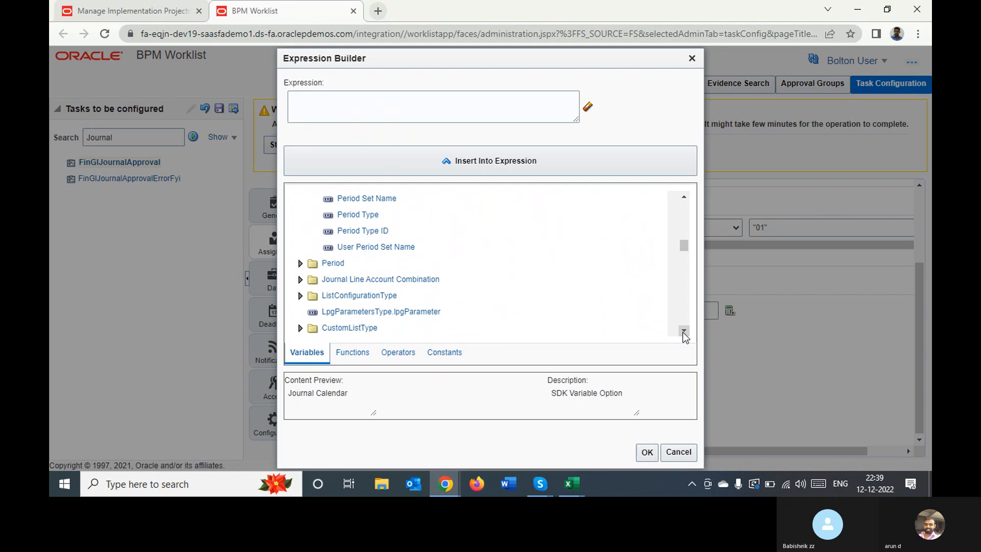
left_click(684, 330)
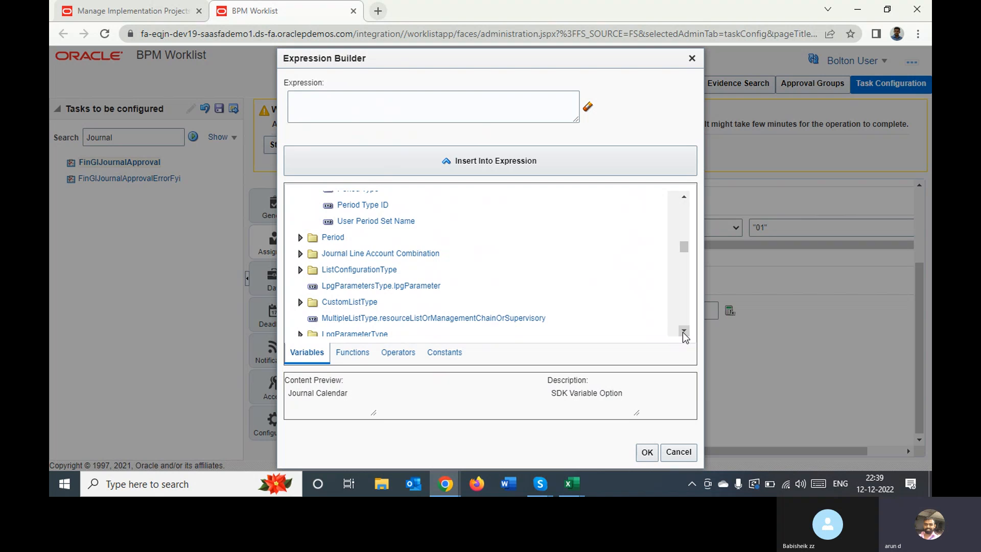
Examine the remaining variable folders, from the list, person and error types to the chart of accounts instances, and return to the start of the list
left_click(684, 331)
left_click(683, 331)
left_click(684, 330)
left_click(684, 331)
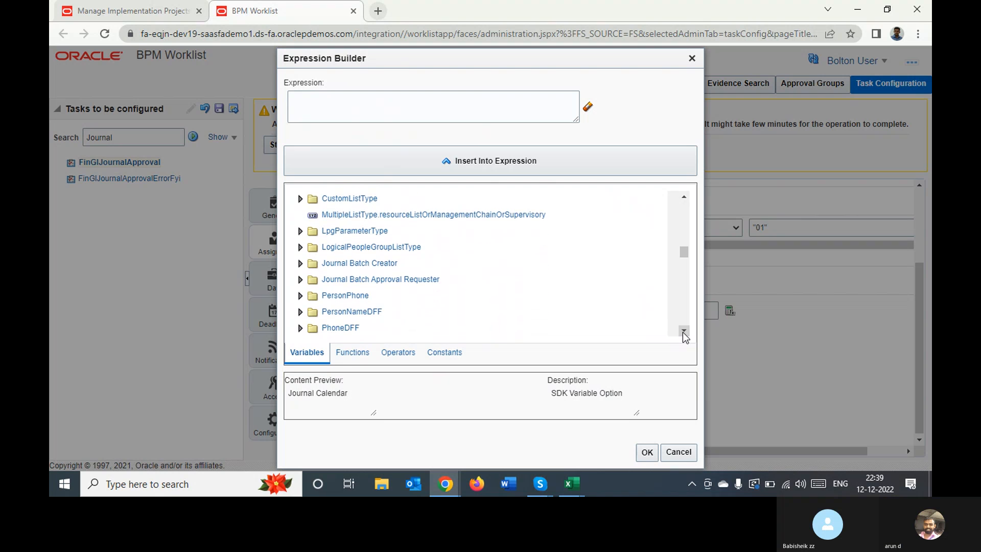
left_click(684, 330)
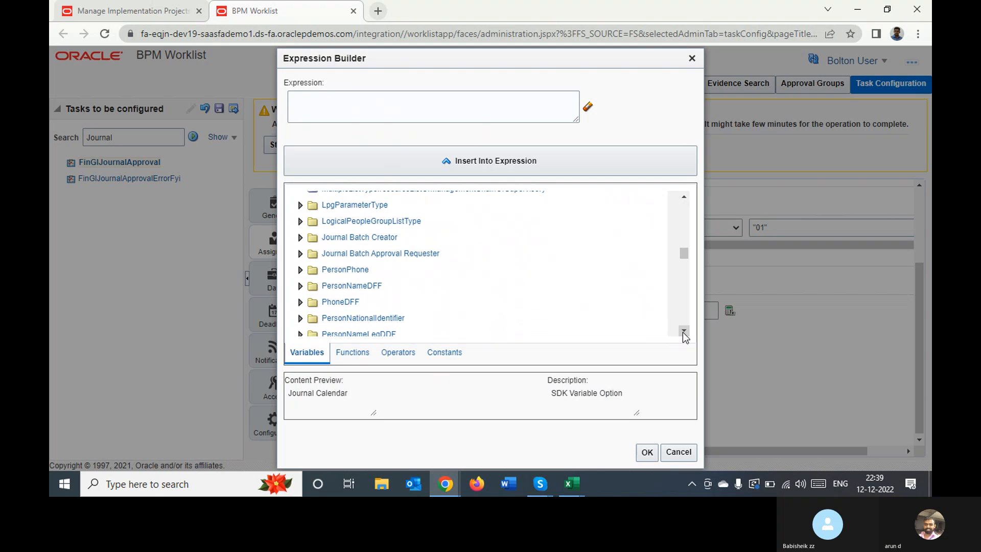
left_click(683, 330)
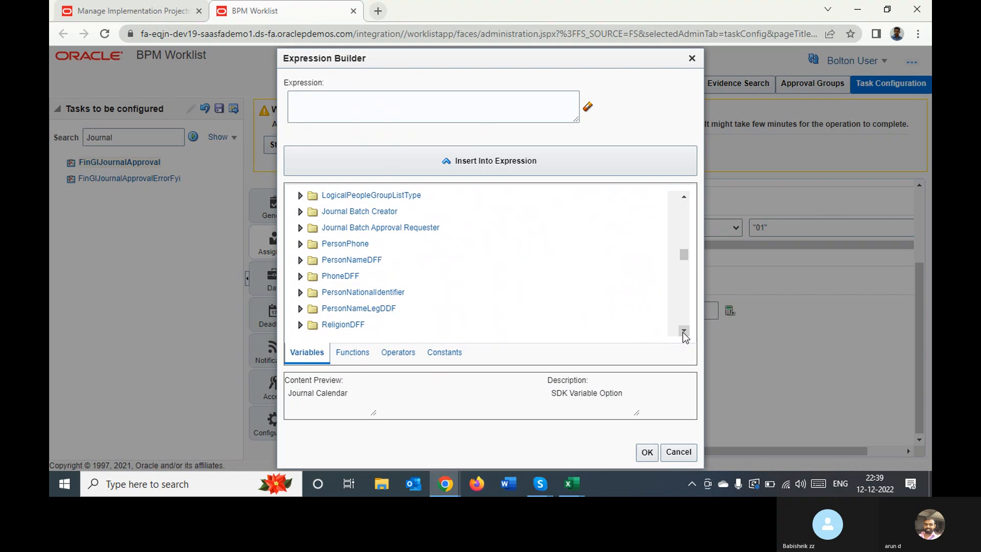
left_click(683, 331)
left_click(683, 330)
left_click(683, 331)
left_click(683, 330)
left_click(683, 331)
left_click(683, 330)
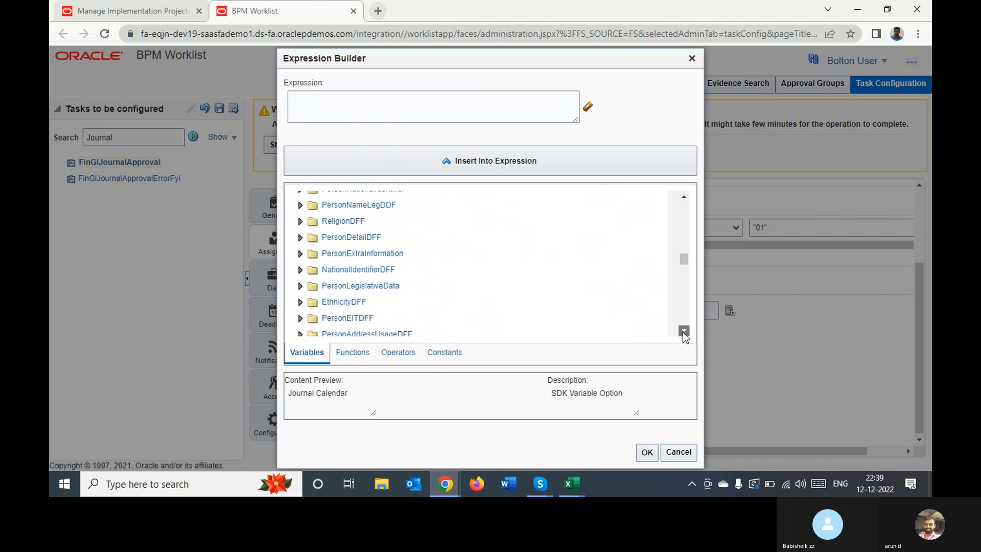
left_click(683, 330)
left_click(683, 330)
left_click(684, 330)
left_click(683, 331)
left_click(683, 330)
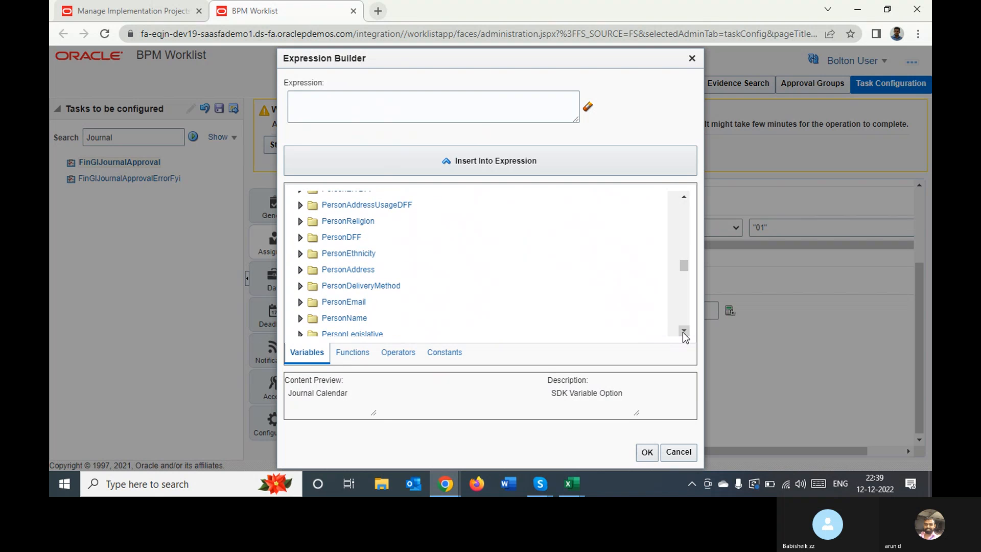
left_click(683, 331)
left_click(684, 330)
left_click(683, 330)
left_click(684, 330)
left_click(683, 330)
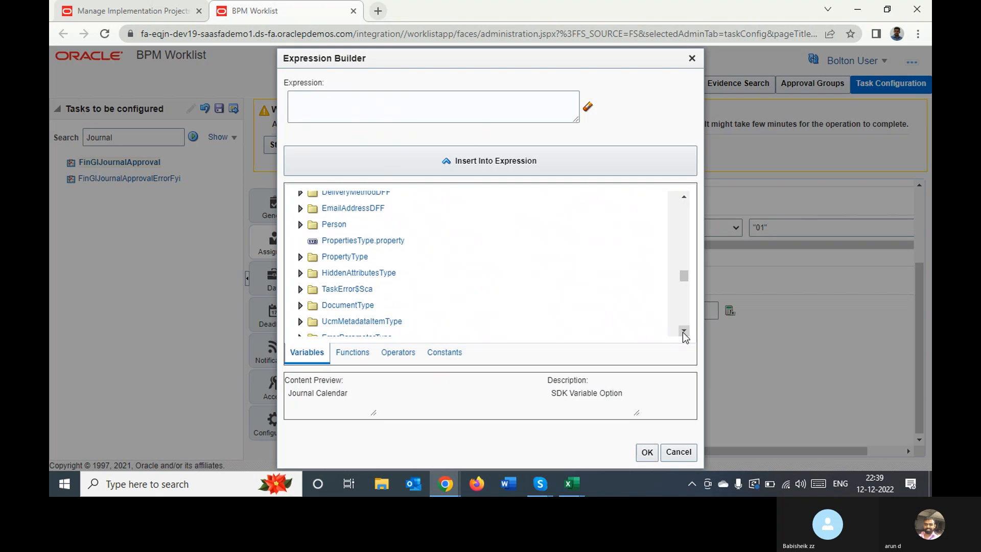
left_click(684, 332)
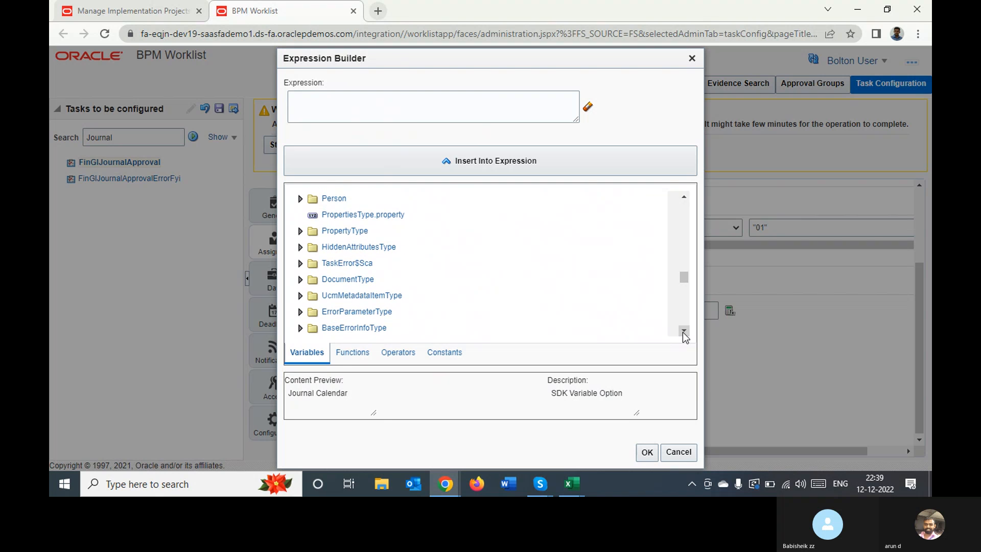
left_click(683, 331)
left_click(684, 330)
left_click(684, 331)
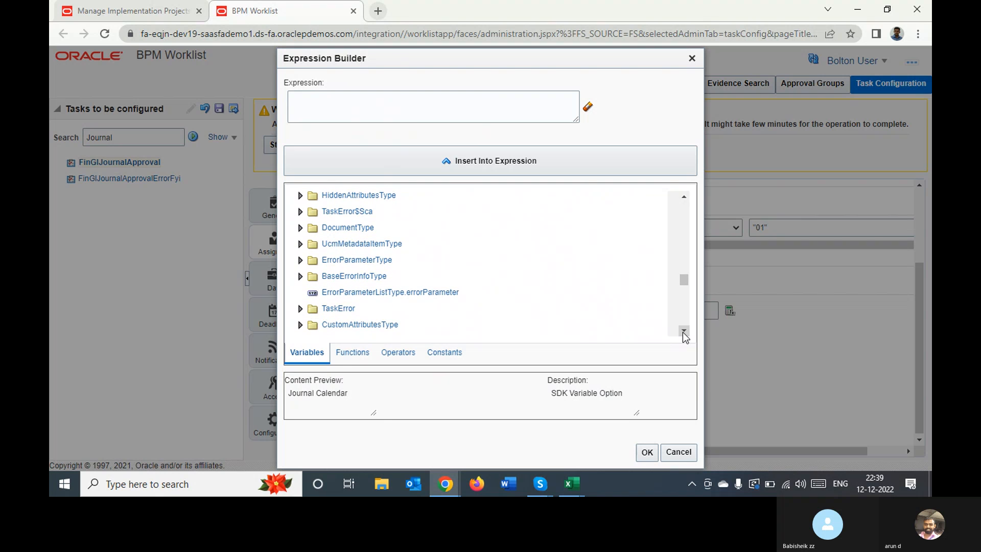
left_click(683, 330)
left_click(683, 330)
left_click(684, 330)
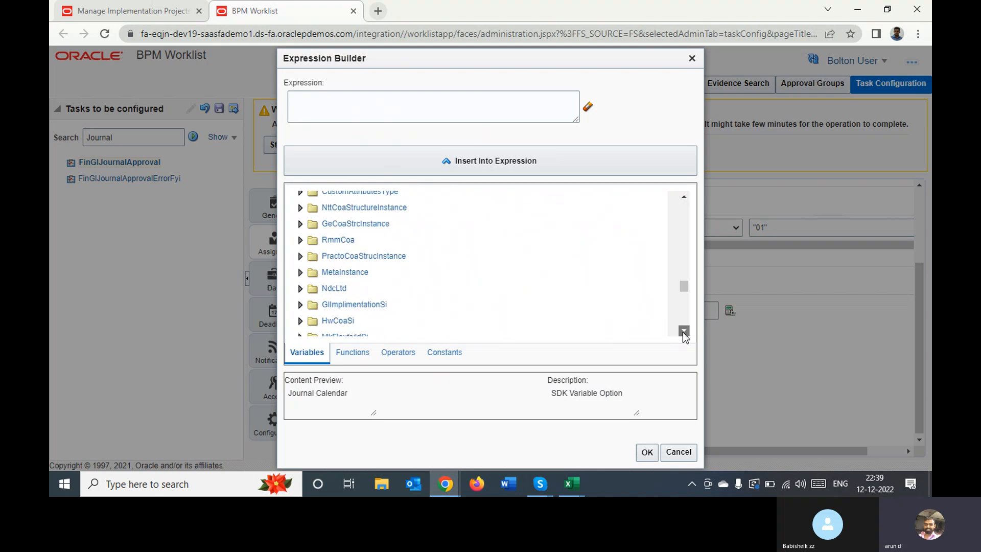
left_click(684, 331)
left_click(684, 331)
left_click(683, 330)
left_click(683, 330)
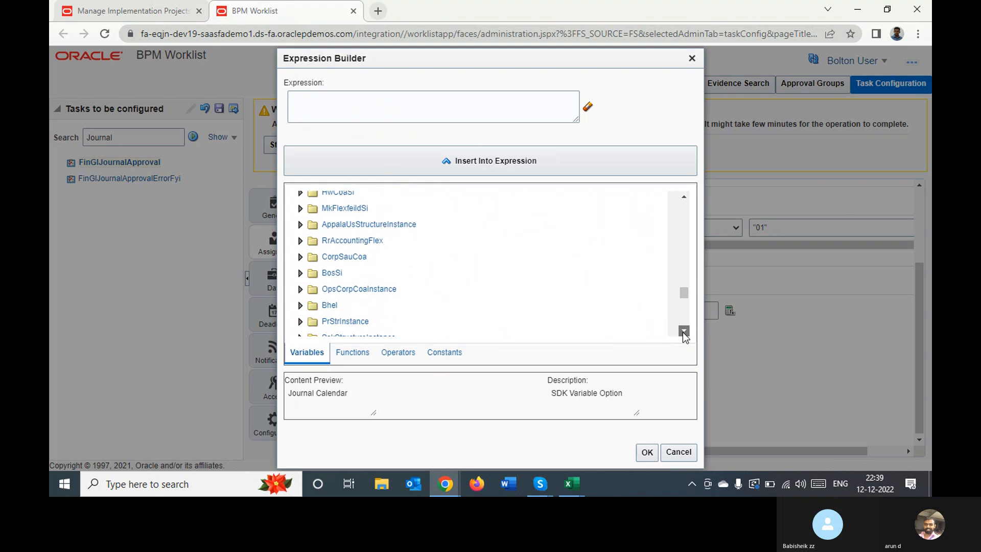
left_click(684, 330)
left_click(683, 331)
left_click(684, 330)
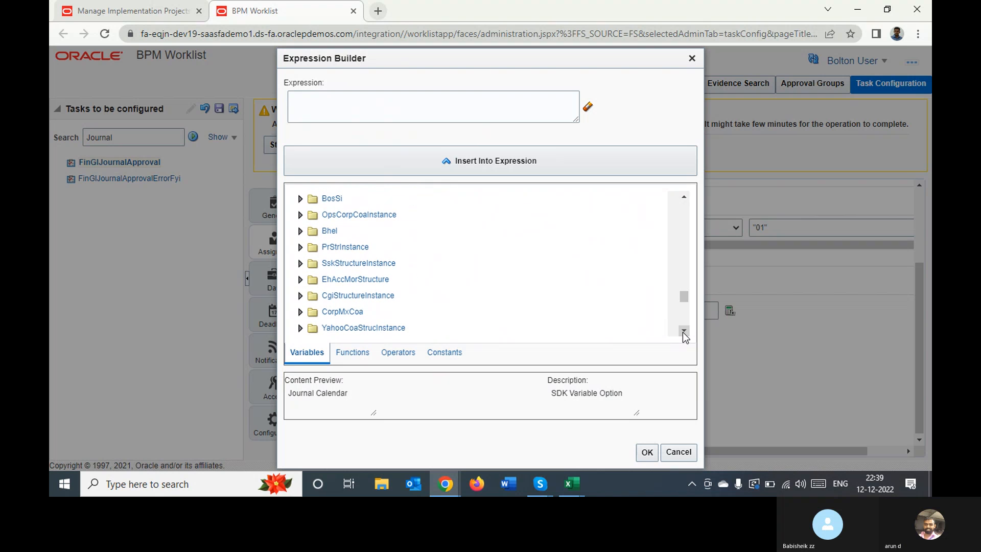
left_click(683, 331)
left_click(684, 331)
left_click(683, 330)
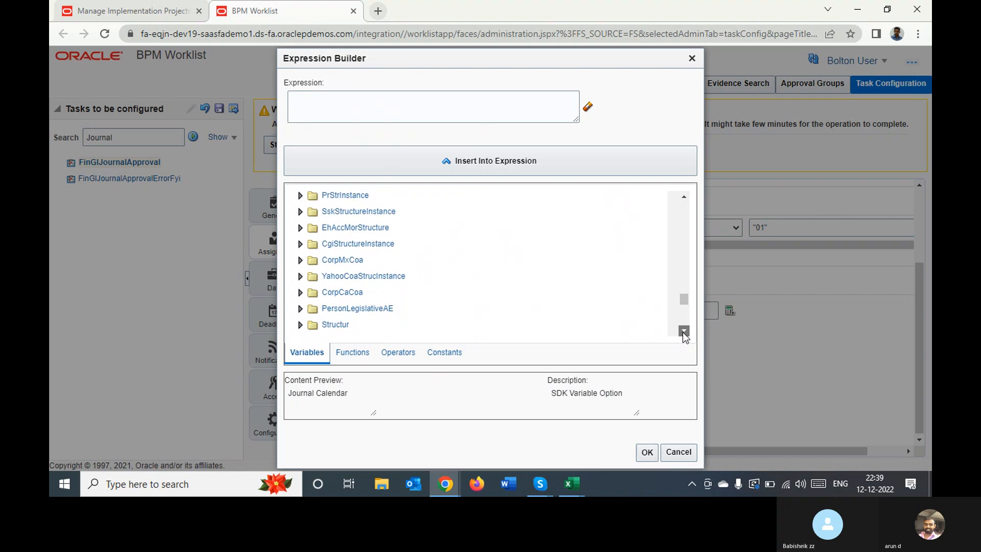
left_click(684, 330)
left_click(683, 330)
left_click(683, 331)
left_click(683, 330)
left_click(683, 331)
left_click(684, 330)
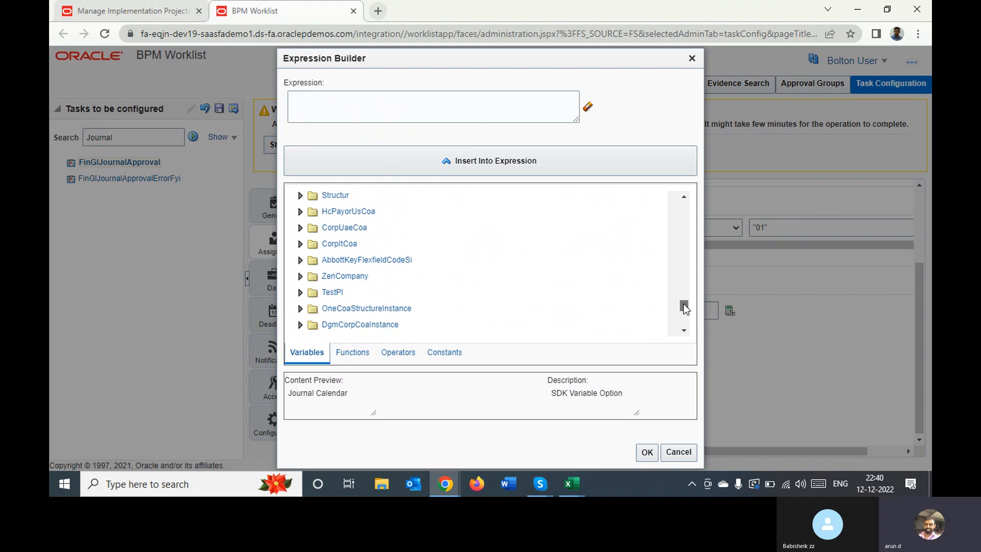
left_click_drag(683, 305, 673, 186)
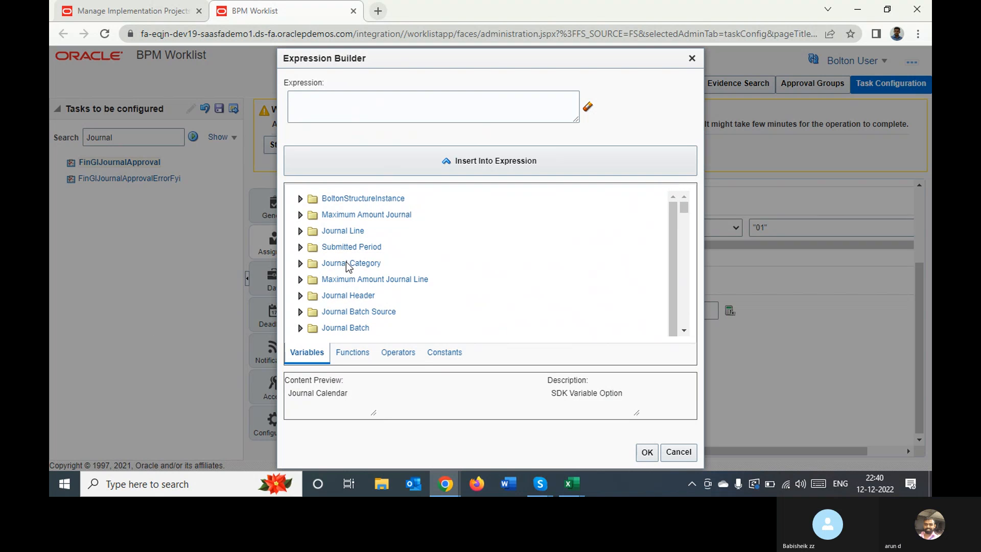
Expand the Journal Category variable folder to reveal its descriptive flexfield attributes
left_click(299, 263)
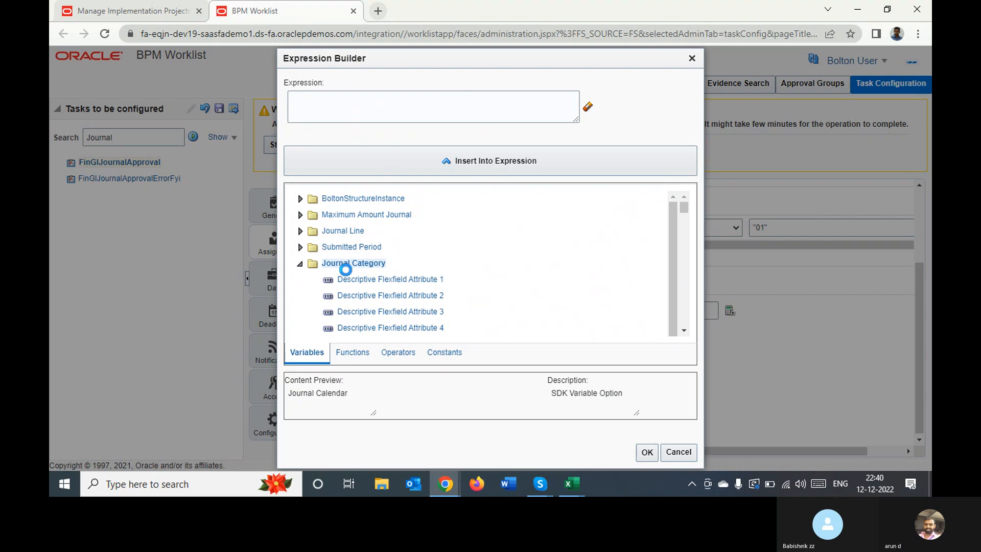
left_click(346, 263)
Examine the Expression Builder's functions from the approval list functions through the journal constructors, and preview the CreateSupervisoryList function
left_click(359, 356)
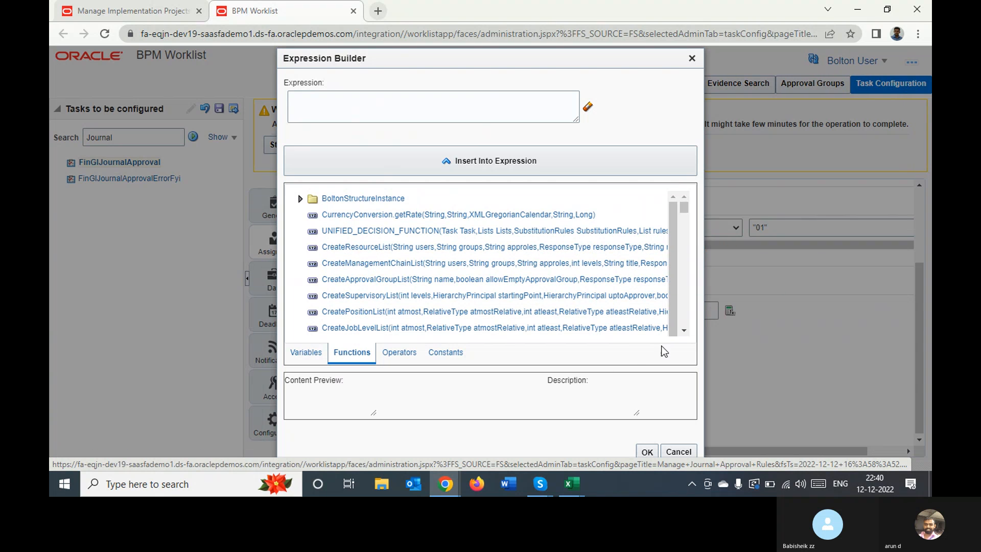
left_click(684, 331)
left_click(683, 330)
left_click(683, 331)
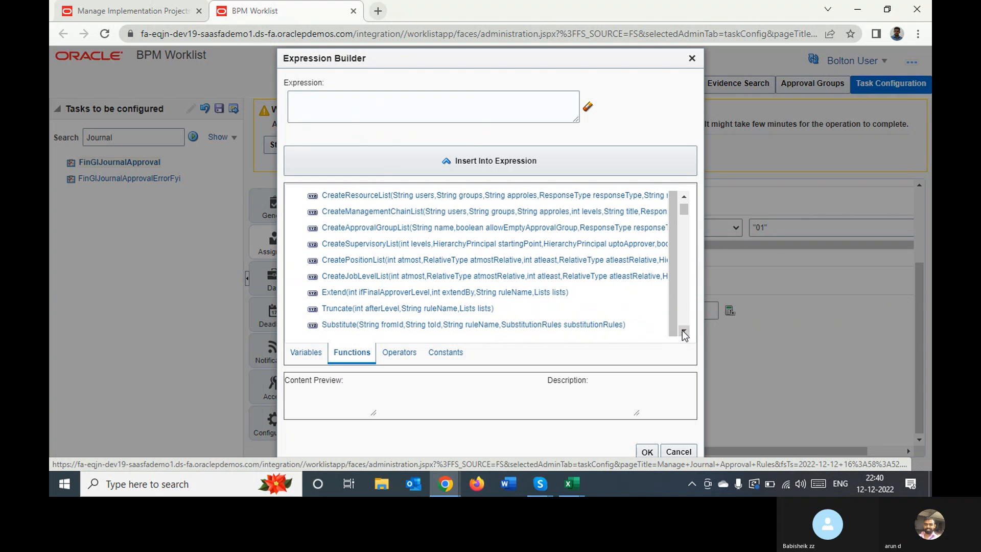
left_click(683, 330)
left_click(684, 331)
left_click(684, 330)
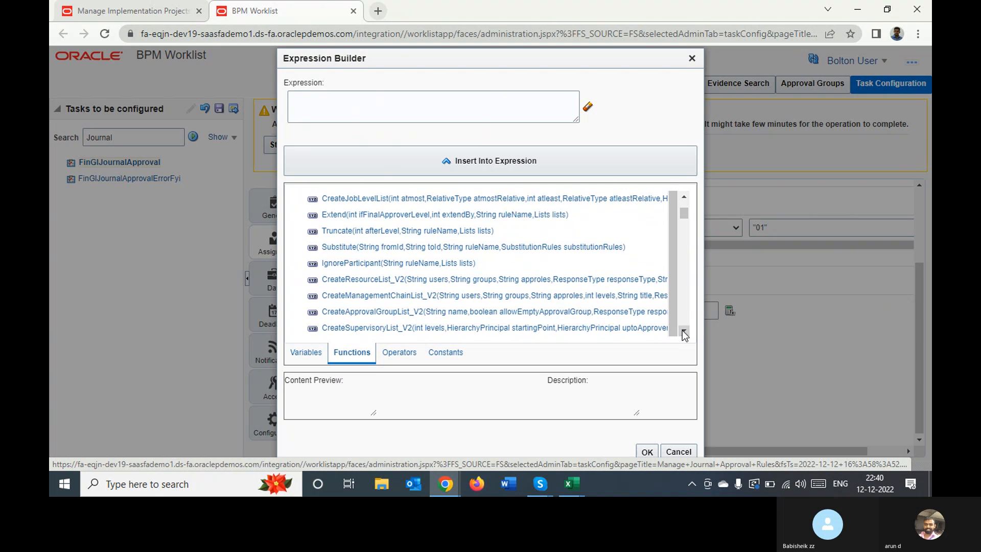
left_click(684, 331)
left_click(683, 330)
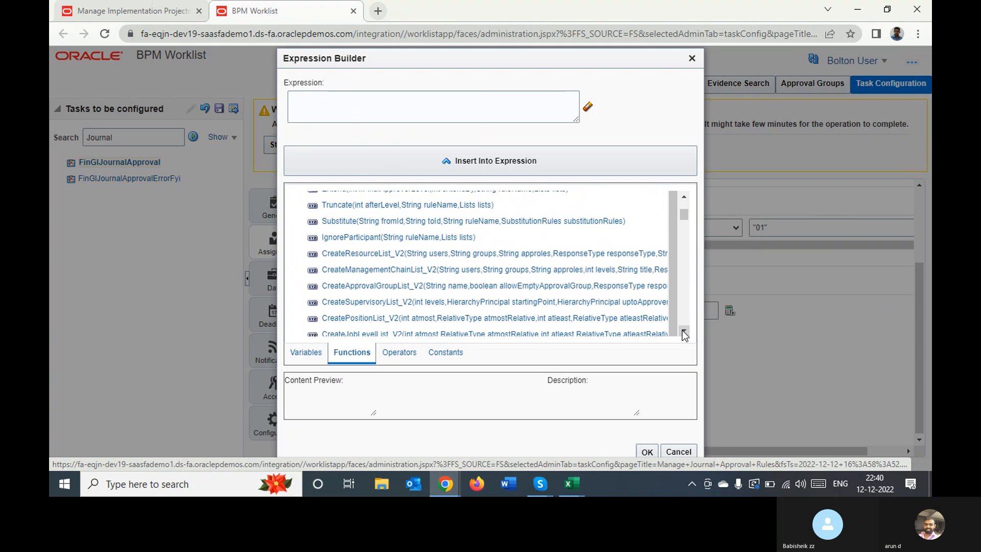
left_click(683, 330)
left_click(684, 331)
left_click(683, 331)
left_click(684, 330)
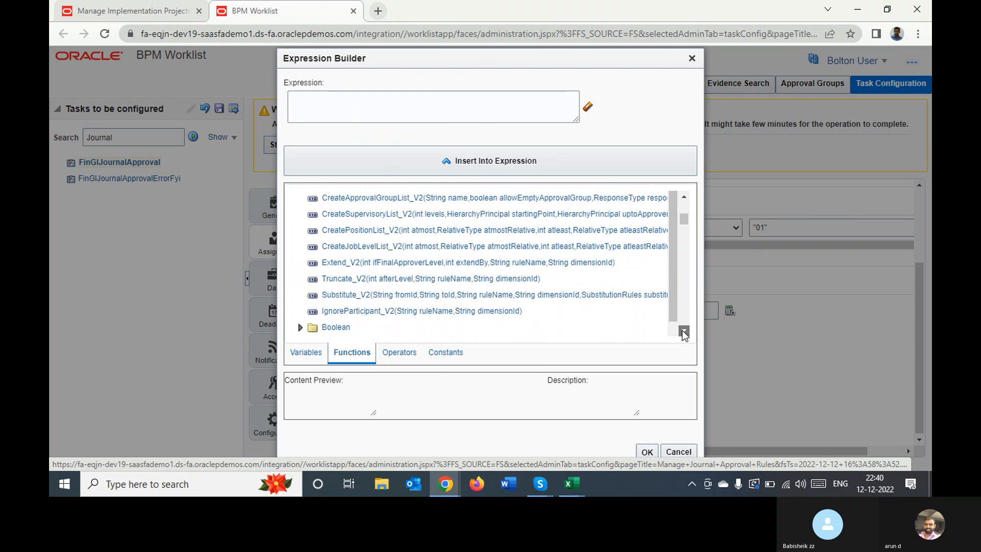
left_click(684, 330)
left_click(684, 330)
left_click(684, 331)
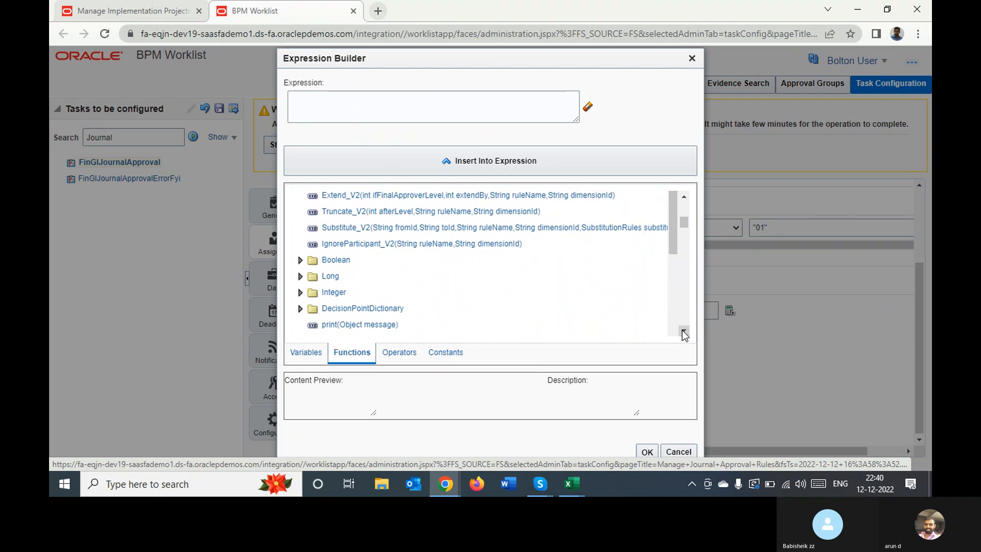
left_click(683, 330)
left_click(683, 331)
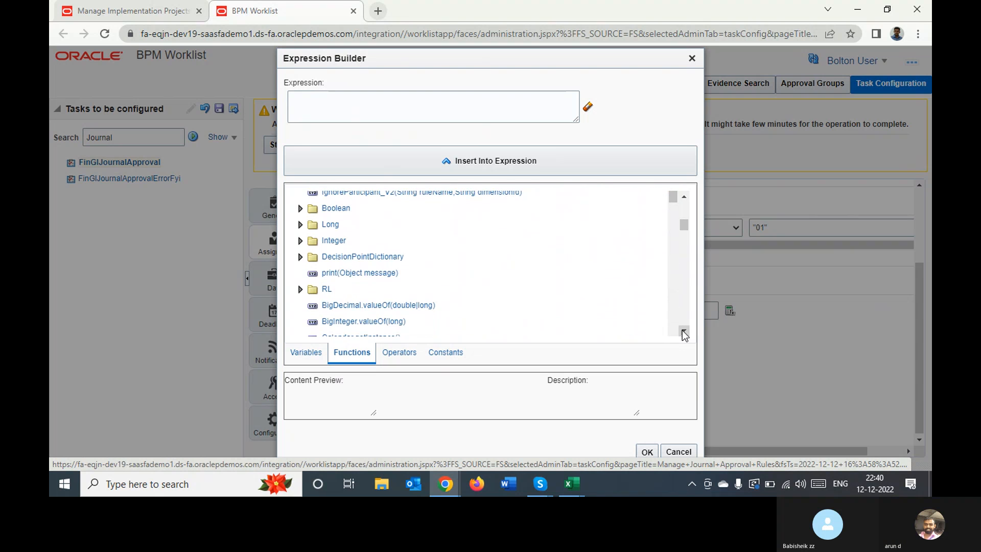
left_click(684, 330)
left_click(684, 330)
left_click(683, 330)
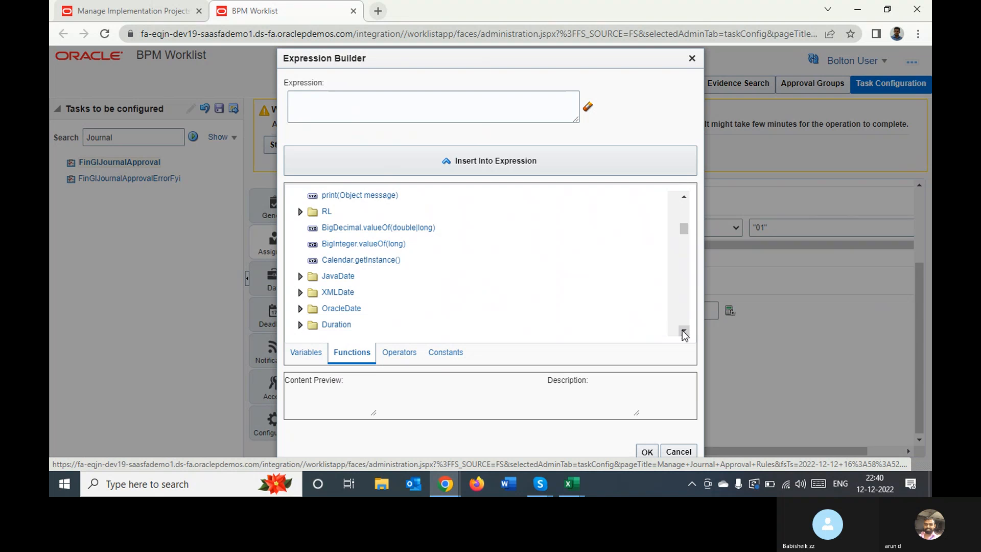
left_click(683, 331)
left_click(683, 330)
left_click(683, 330)
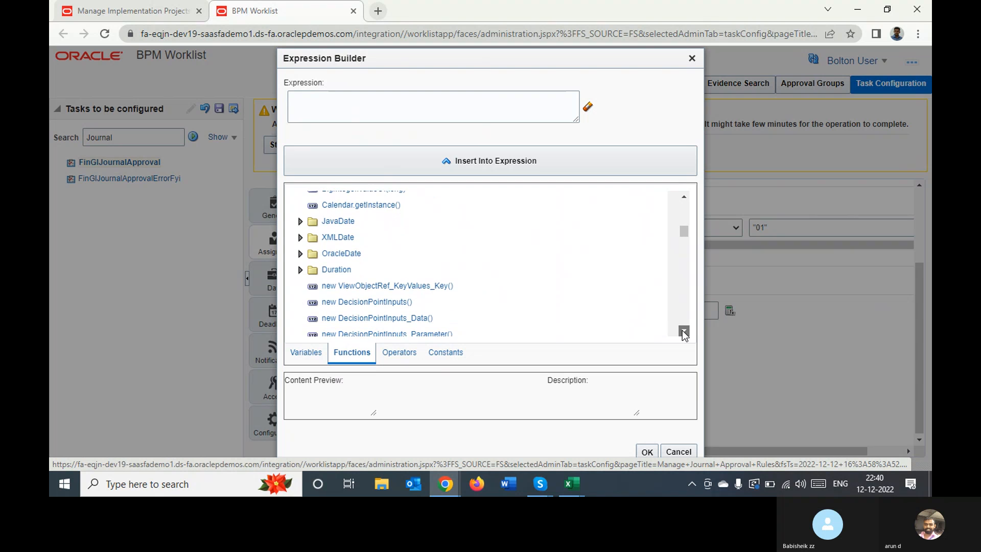
left_click(684, 330)
left_click(684, 330)
left_click(684, 331)
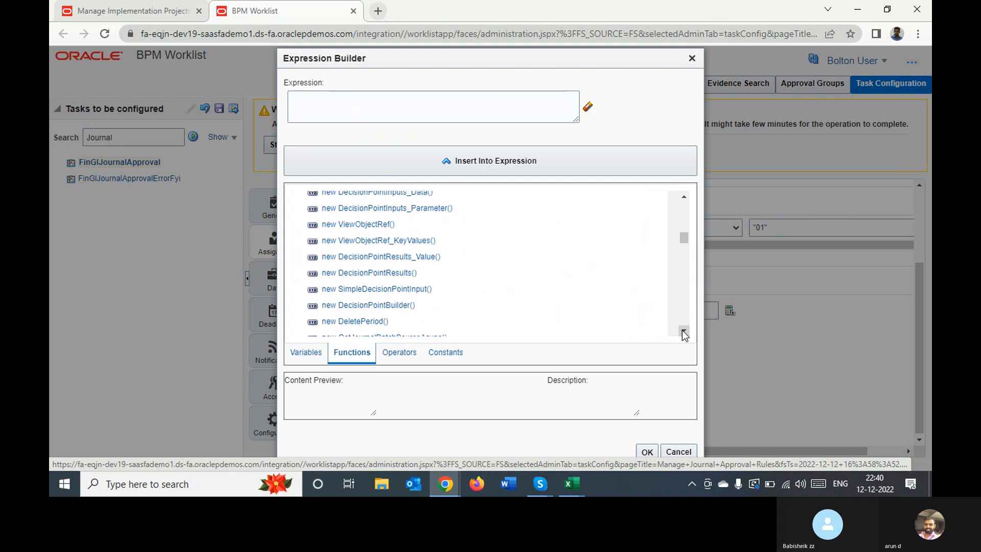
left_click(684, 331)
left_click(683, 331)
left_click(684, 331)
left_click(683, 330)
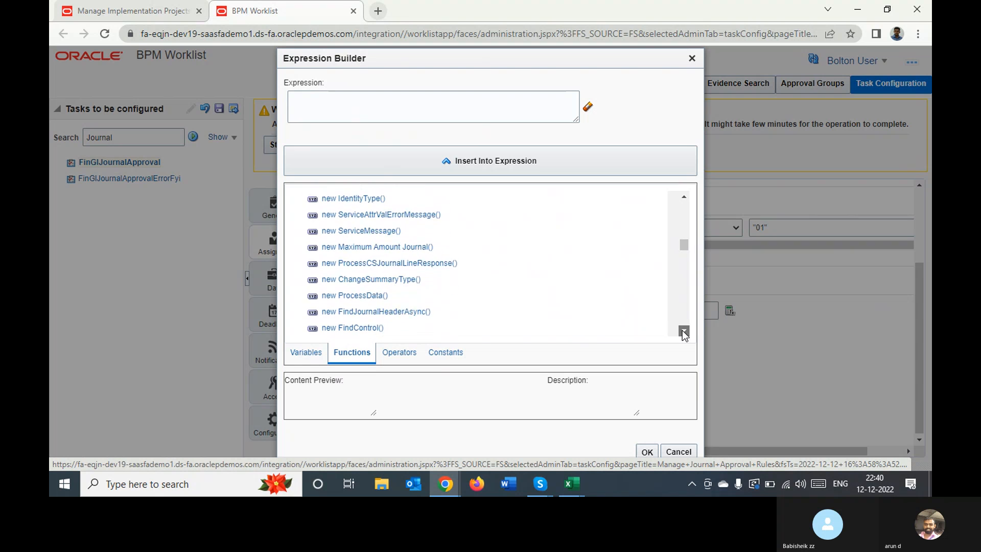
left_click(684, 331)
left_click(683, 330)
left_click(683, 330)
left_click(683, 331)
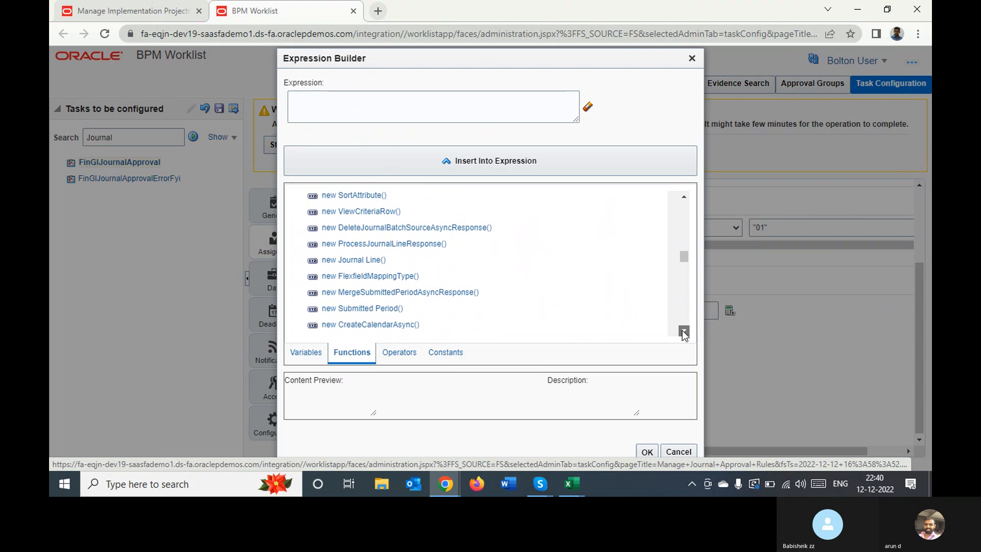
left_click(684, 331)
left_click(684, 330)
left_click(683, 330)
left_click(684, 330)
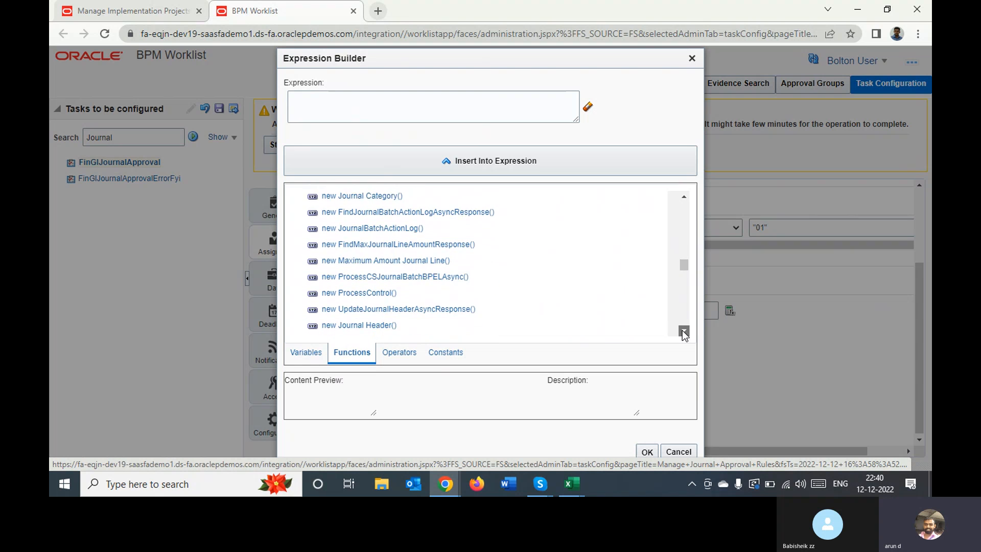
left_click(683, 330)
left_click(683, 331)
left_click(684, 331)
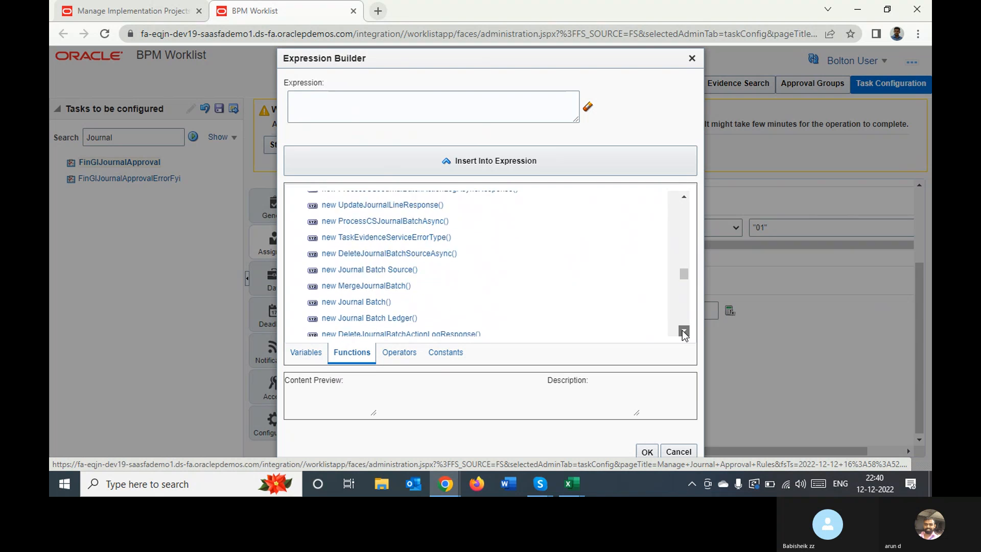
left_click(683, 331)
left_click(684, 331)
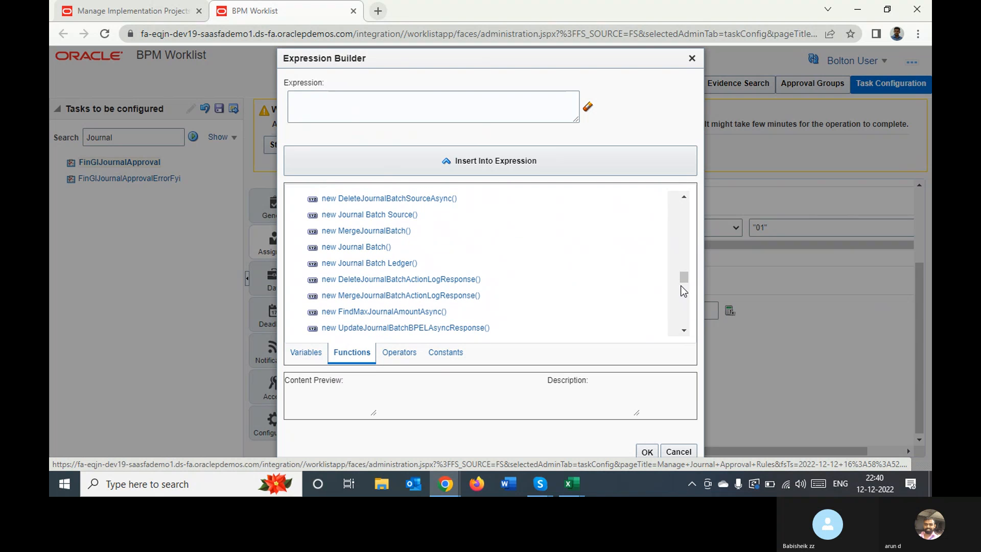
left_click_drag(684, 278, 690, 202)
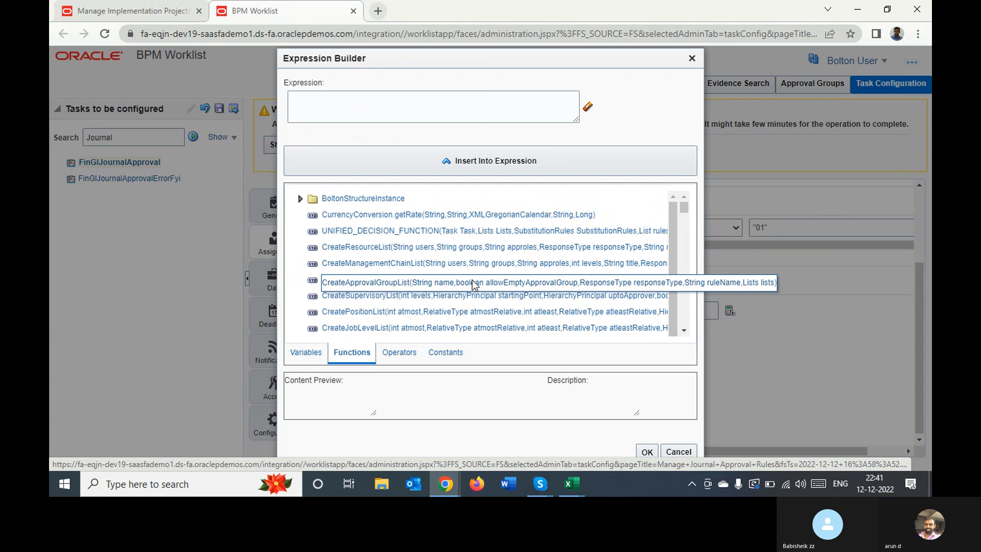
left_click(466, 295)
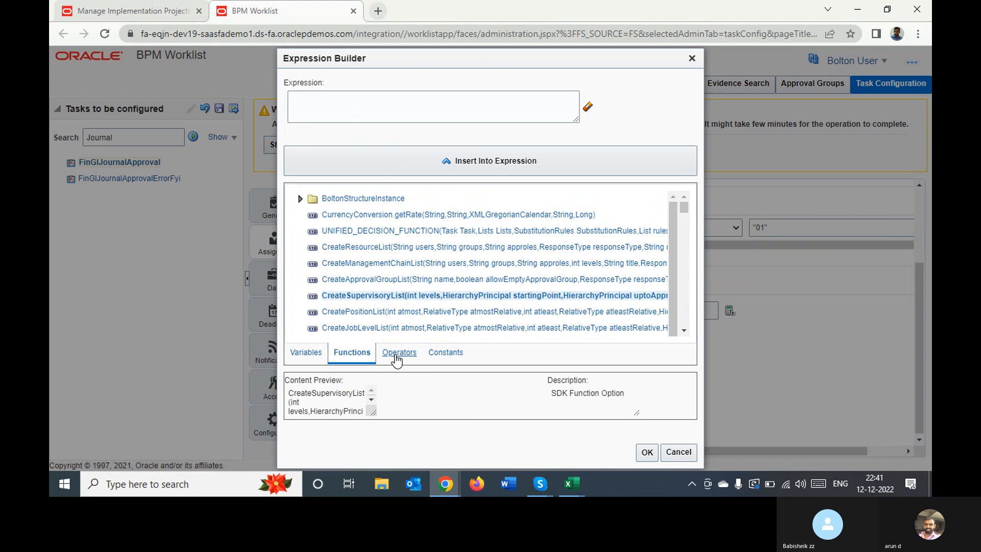
Examine the Expression Builder's arithmetic, comparison and logical operators, and pick the == operator
left_click(397, 353)
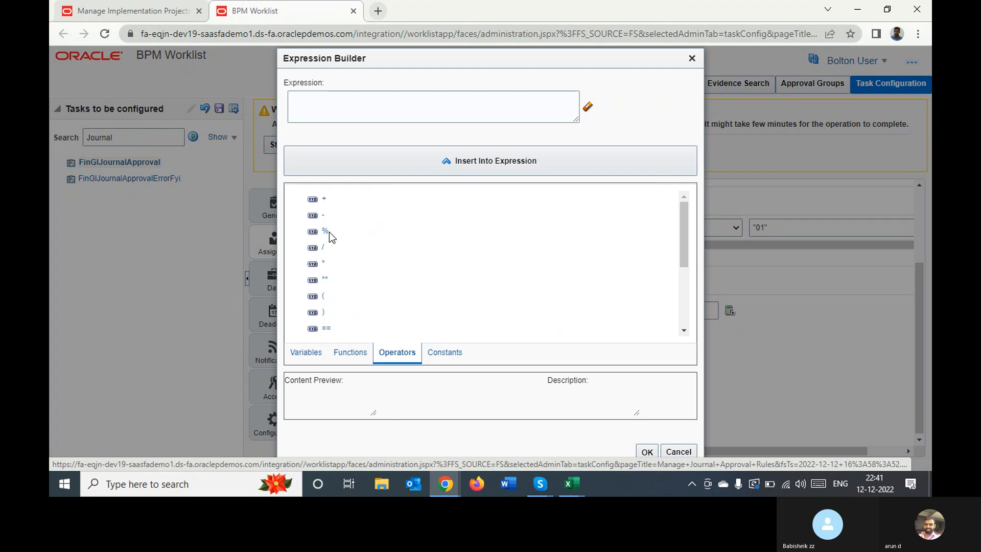
left_click(685, 332)
left_click(684, 332)
left_click(684, 332)
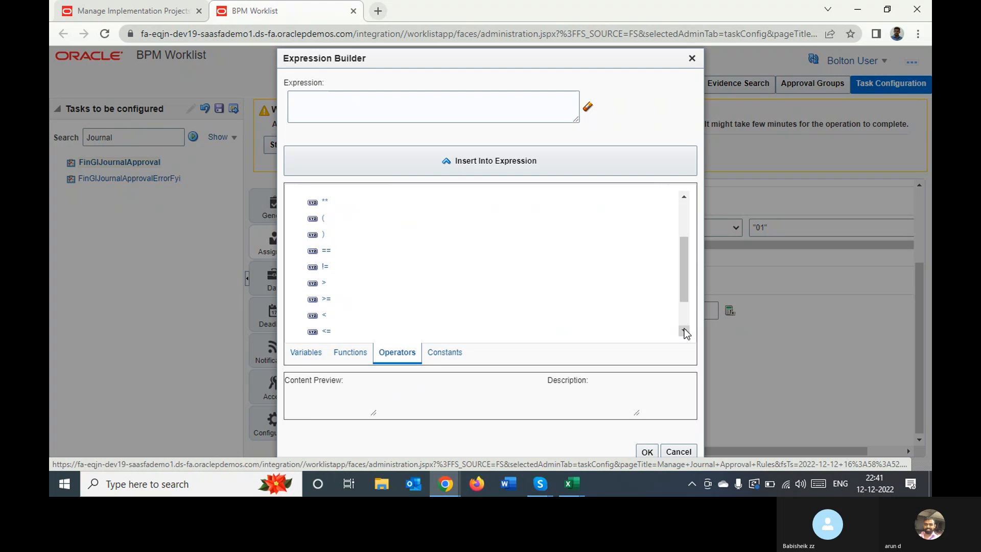
left_click(684, 332)
left_click(685, 332)
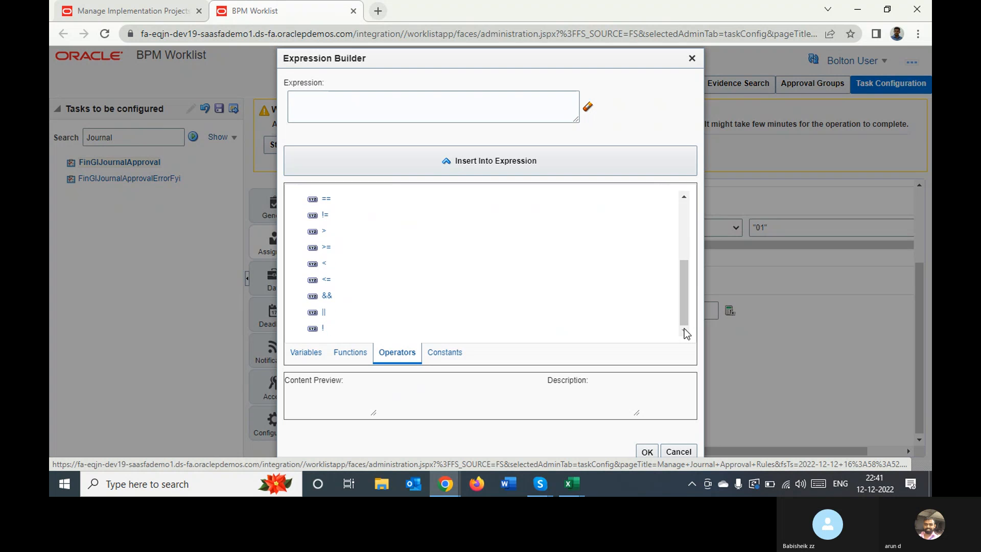
left_click(684, 197)
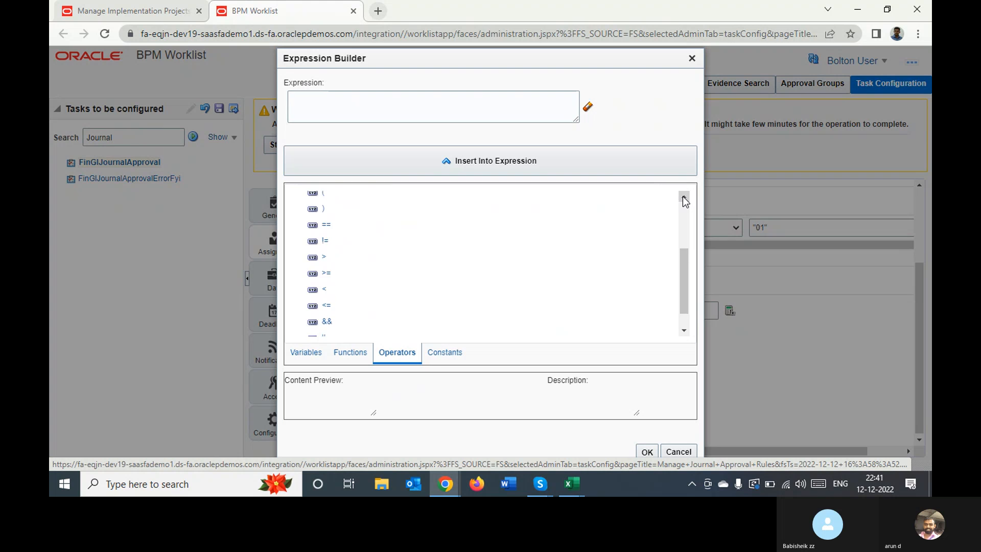
left_click(684, 197)
left_click(683, 197)
left_click(684, 196)
left_click(683, 197)
left_click(683, 197)
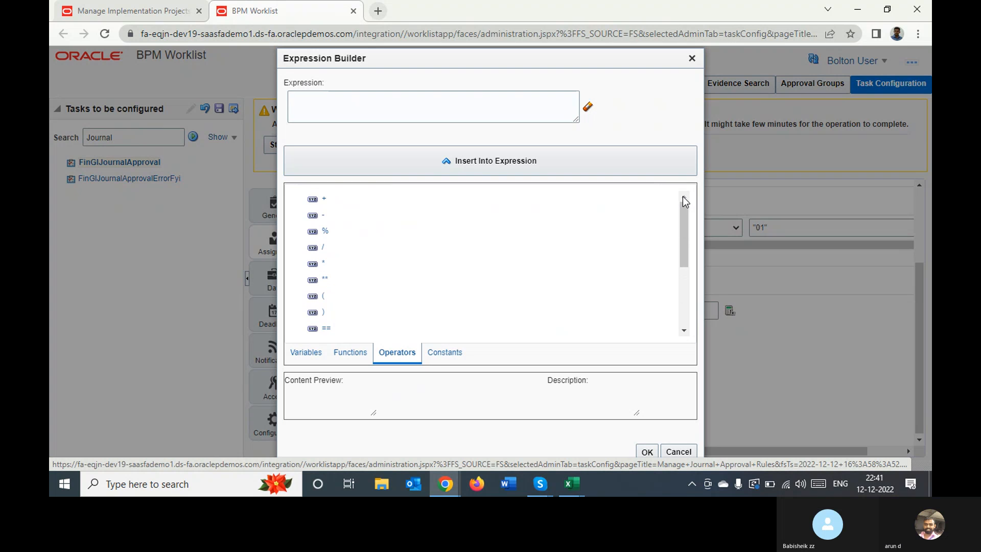
left_click(327, 328)
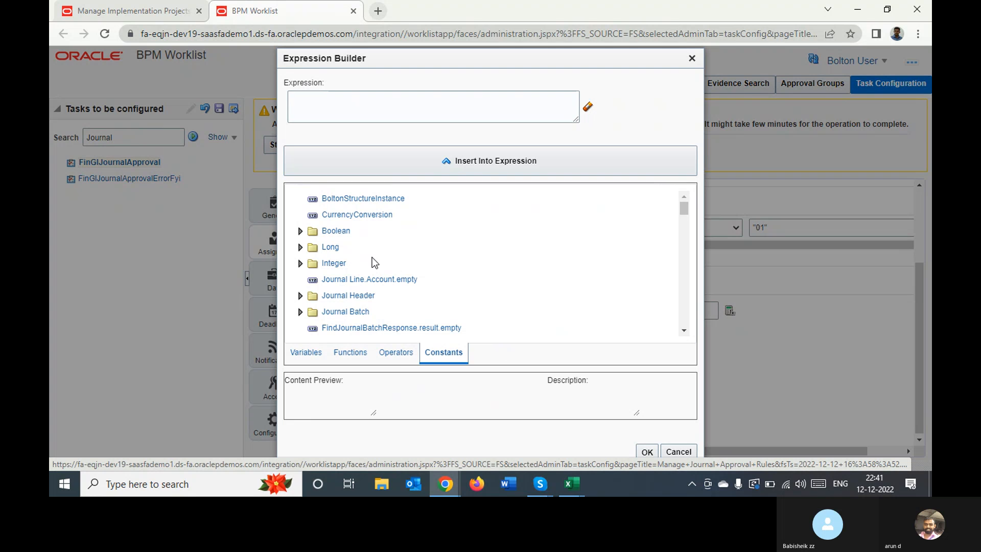
Try to set Rule 1's THEN action to the Boolean constant TRUE and accept the expression
left_click(300, 230)
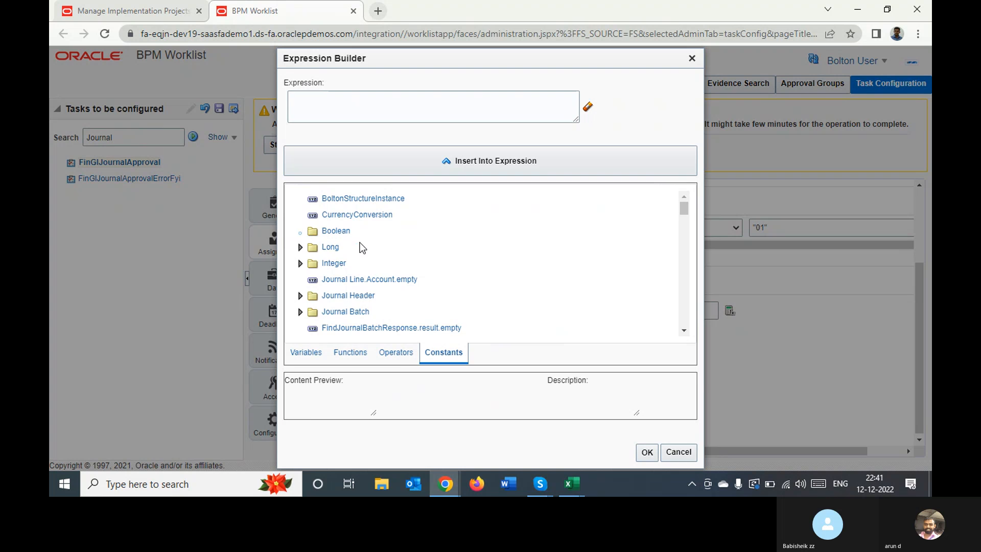
left_click(351, 248)
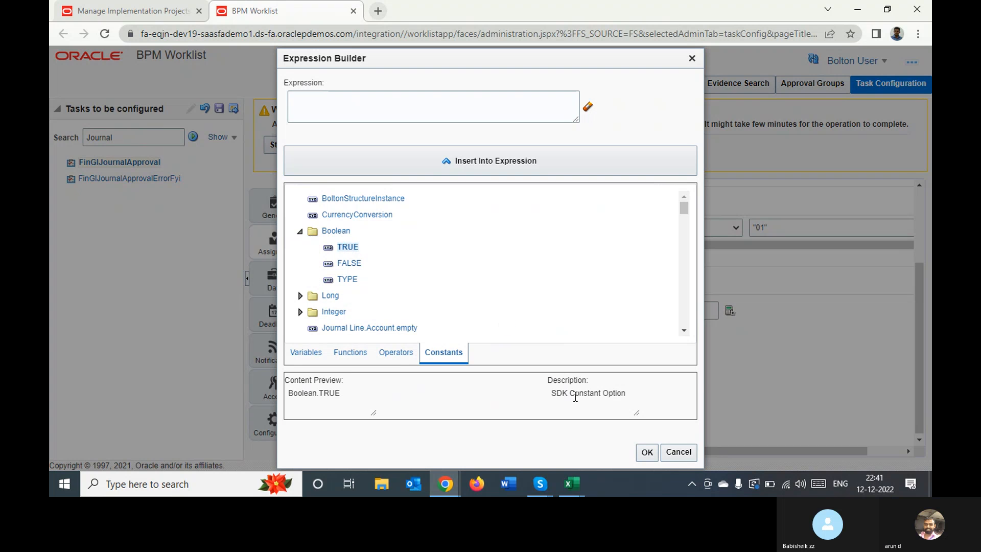
left_click(647, 452)
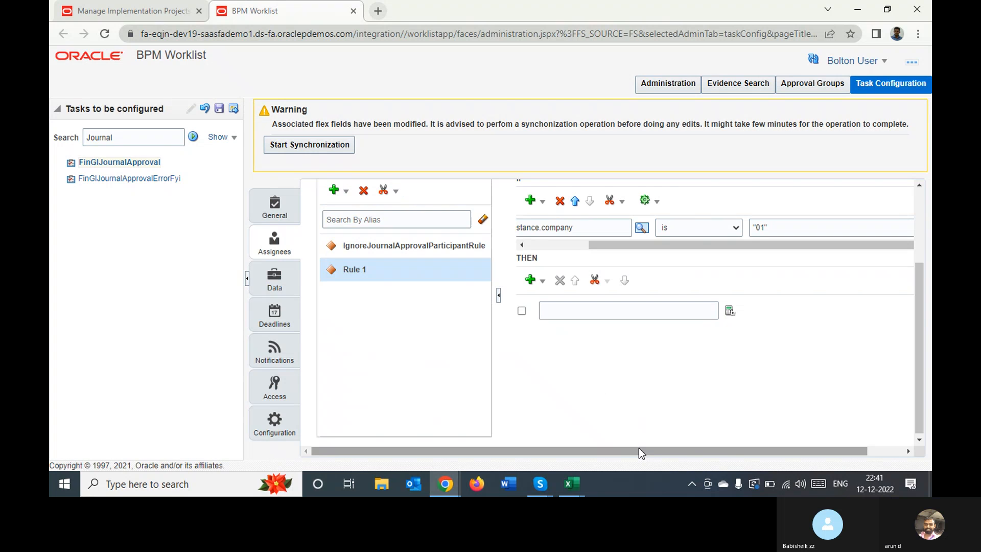
Reopen the Expression Builder for Rule 1's THEN action, select the Boolean constant TRUE and try to insert into the expression
left_click(680, 308)
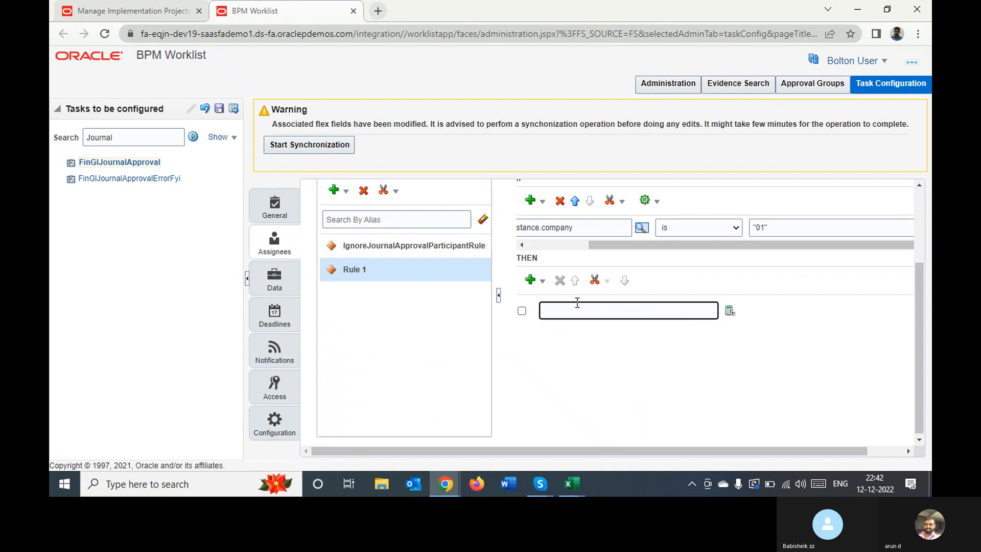
left_click(728, 310)
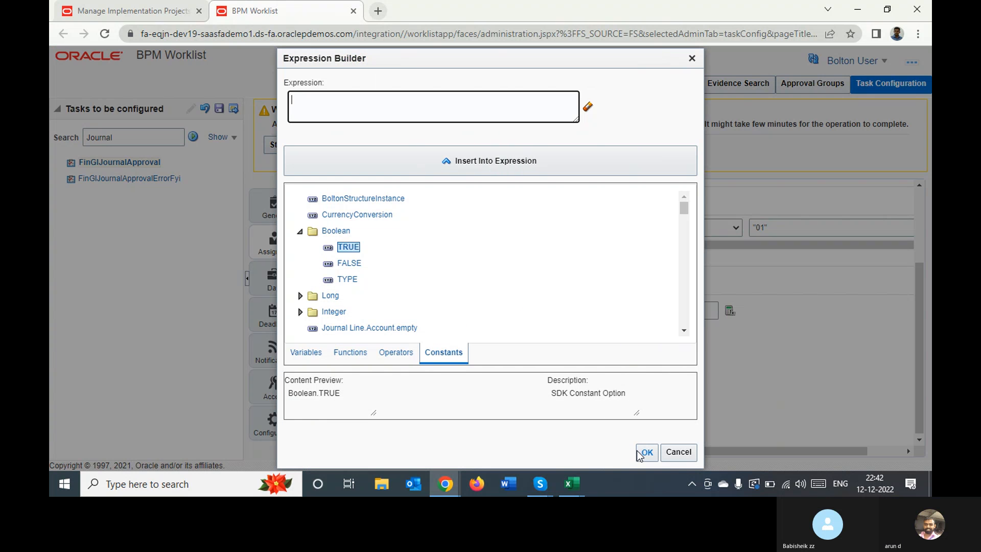
left_click(343, 247)
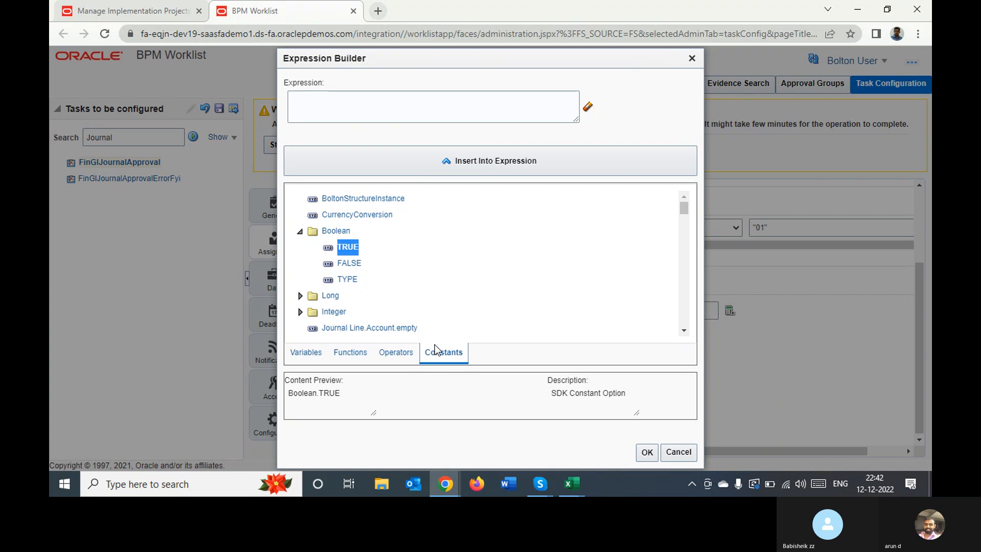
left_click(307, 353)
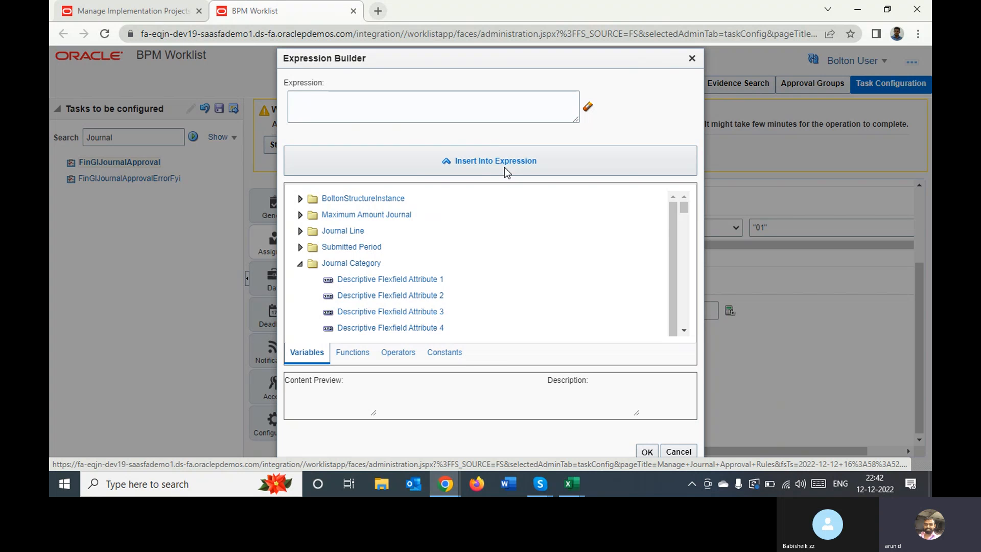
left_click(486, 161)
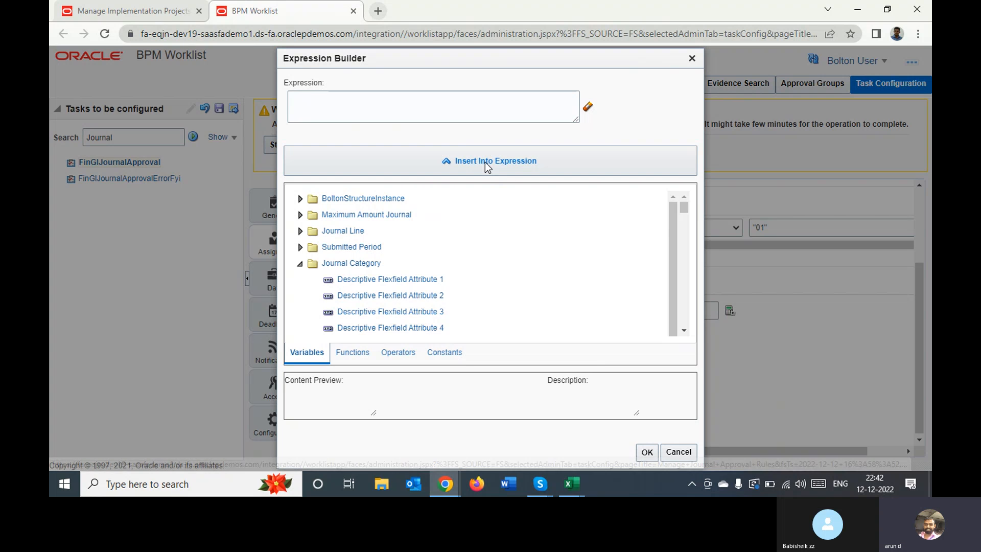
left_click(447, 357)
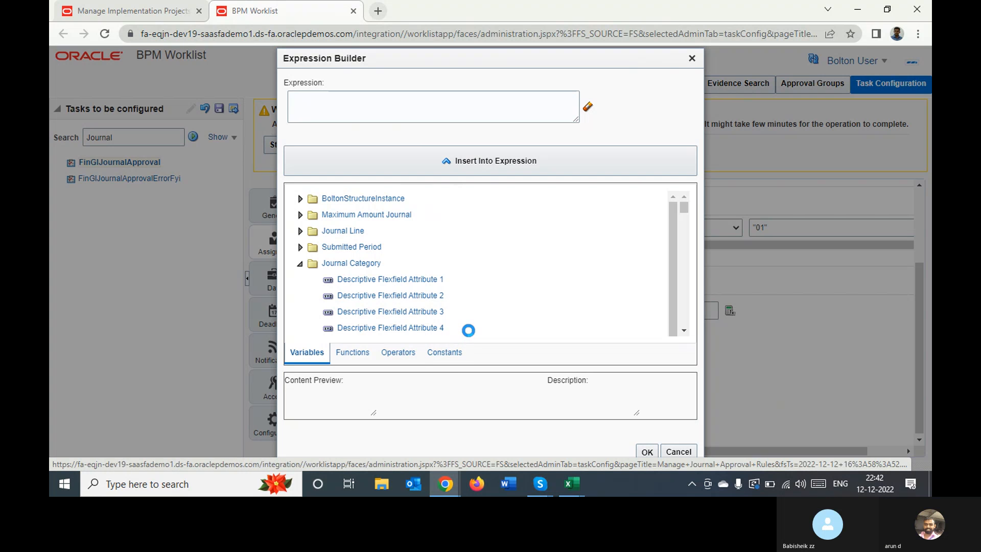
left_click(409, 356)
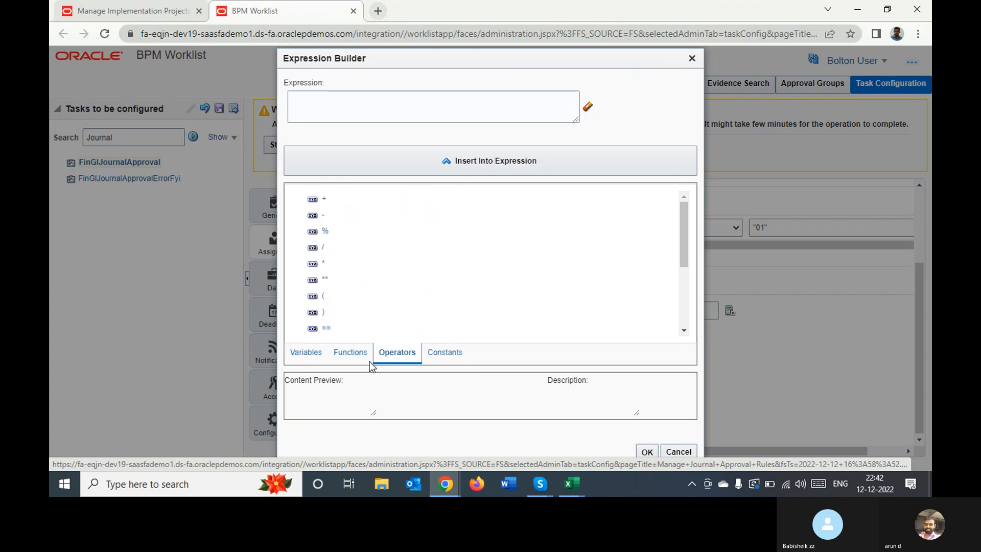
left_click(347, 356)
left_click(307, 354)
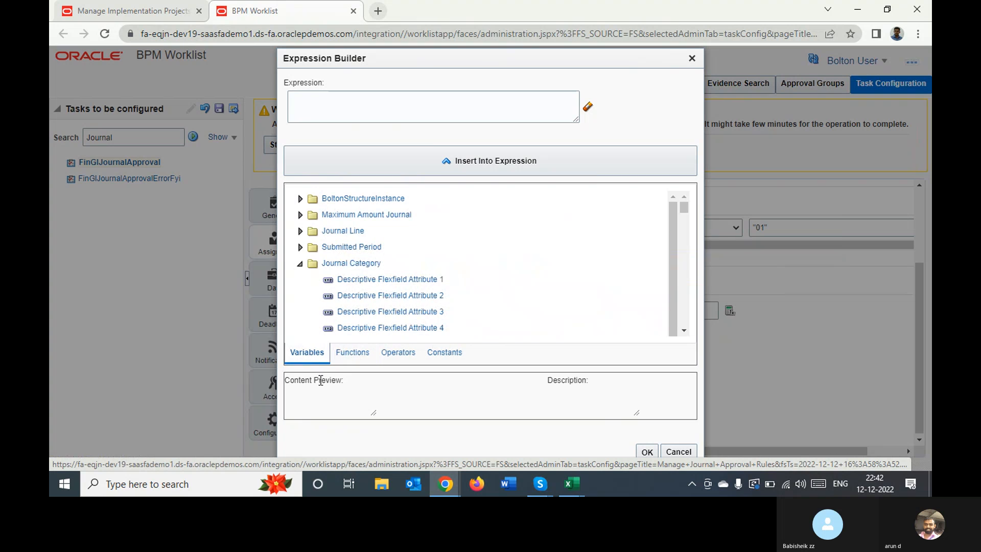
Build the expression Journal Category==Boolean.TRUE for Rule 1's THEN action and accept it
left_click(337, 265)
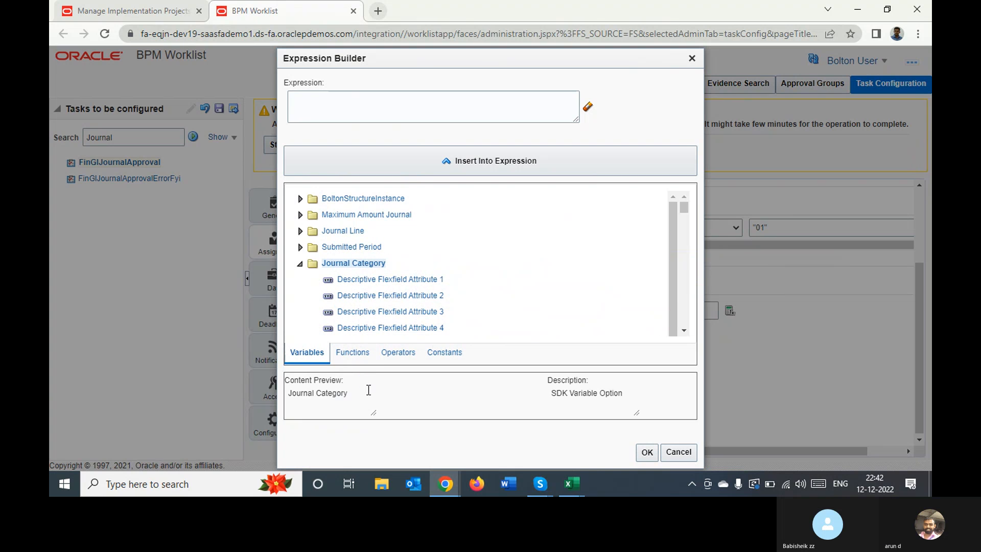
left_click(458, 162)
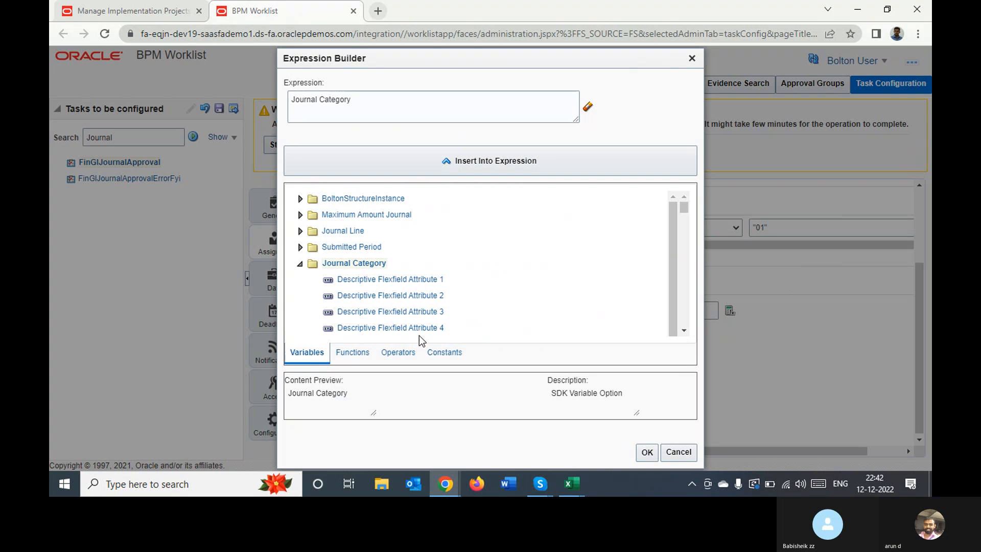
left_click(394, 351)
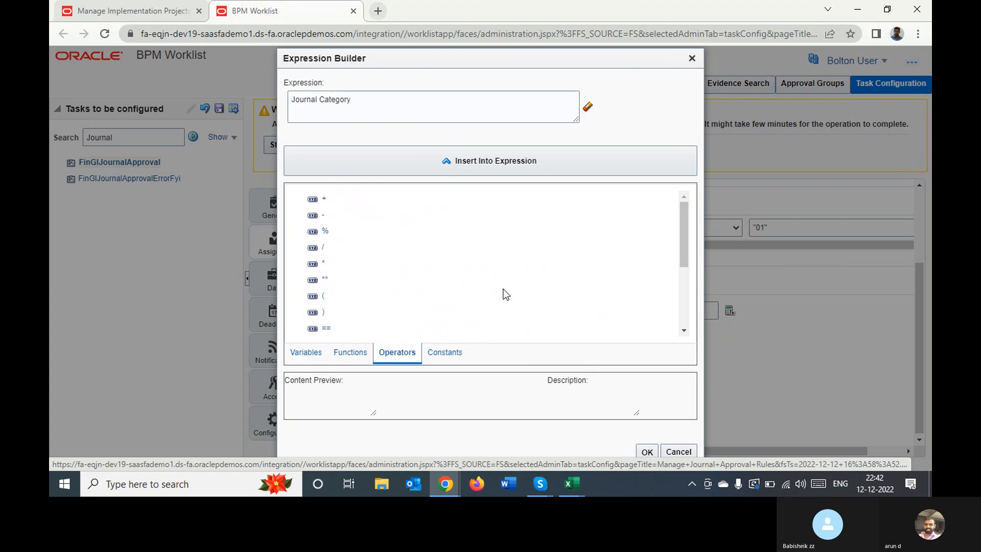
left_click(326, 329)
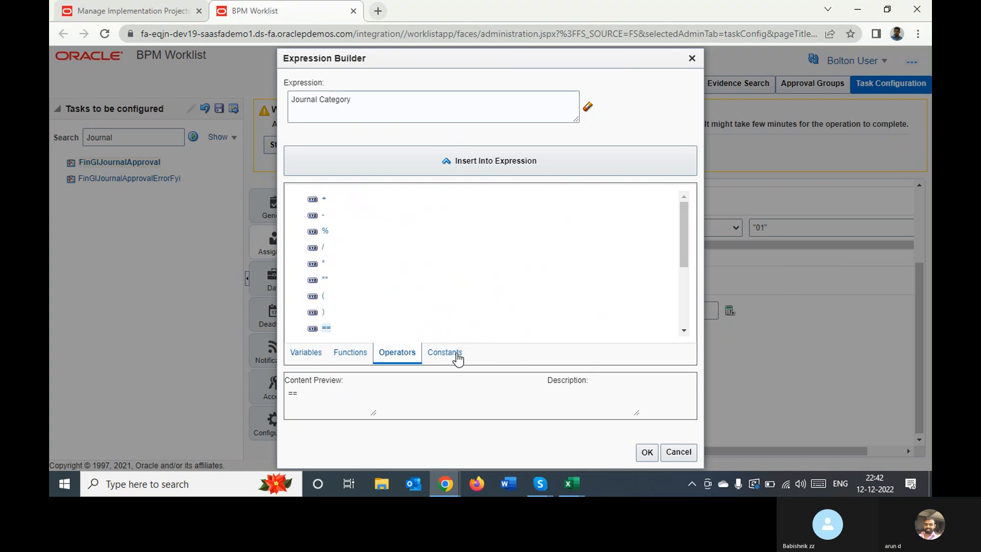
left_click(488, 165)
left_click(443, 354)
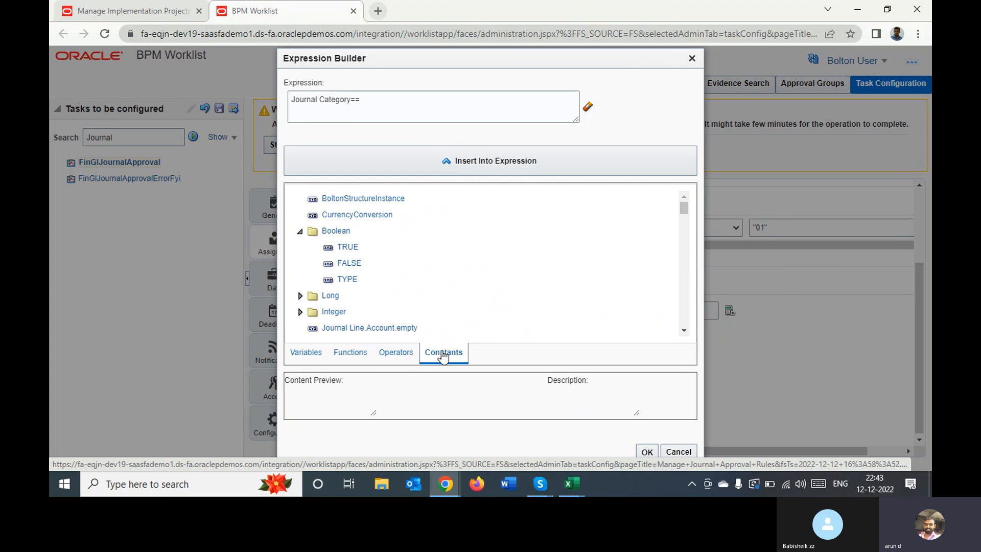
left_click(347, 248)
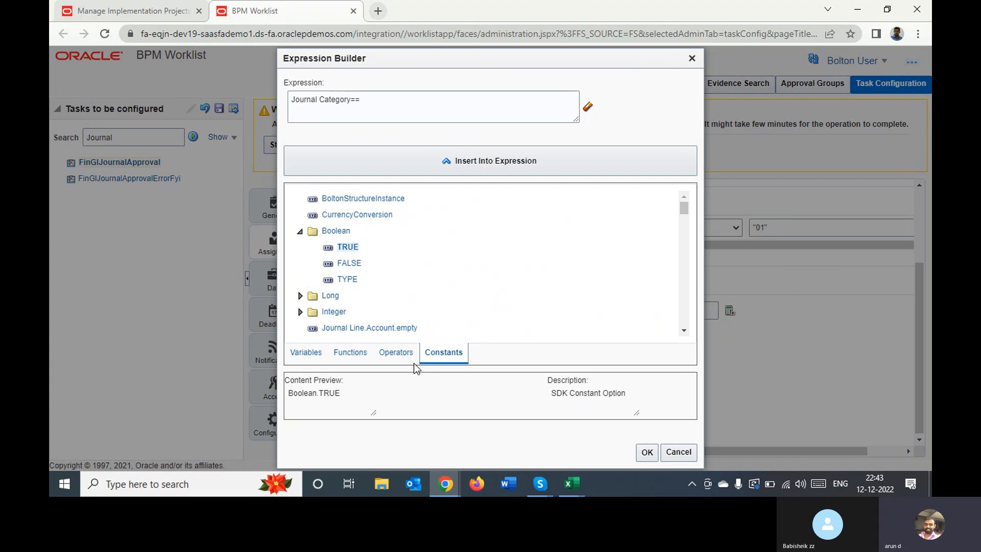
left_click(475, 161)
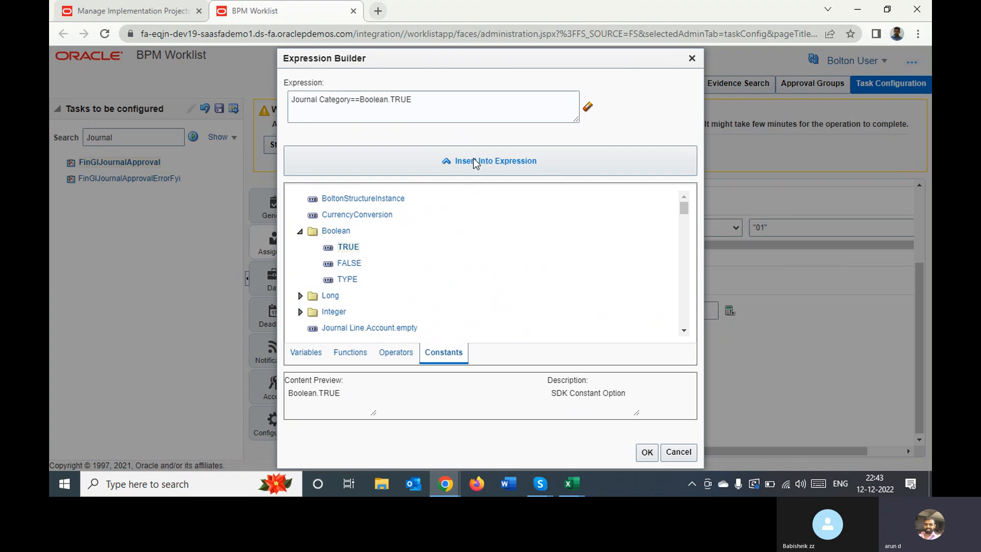
left_click(645, 452)
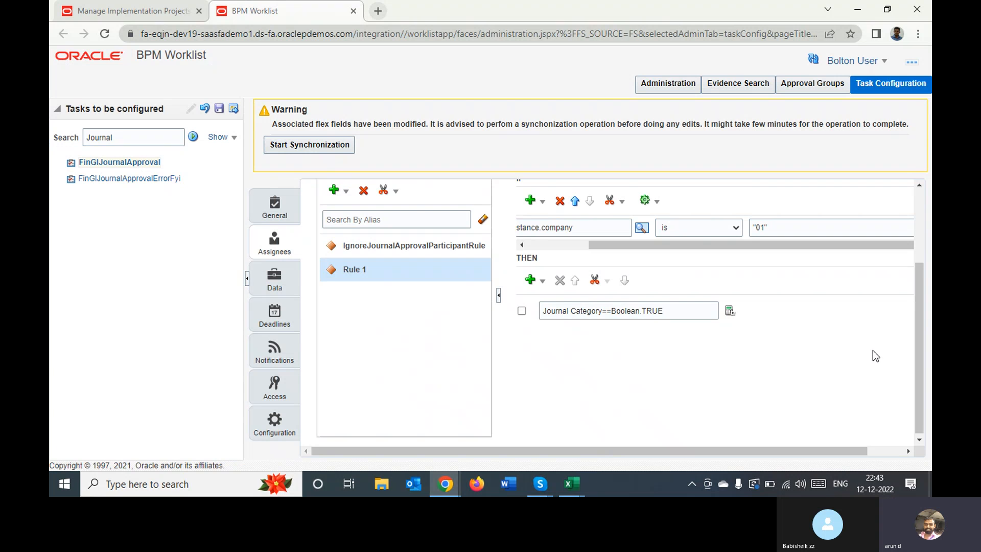
Validate the journal approval rules and save the FinGlJournalApproval task configuration with the comments left blank
scroll(918, 222, "up", 3)
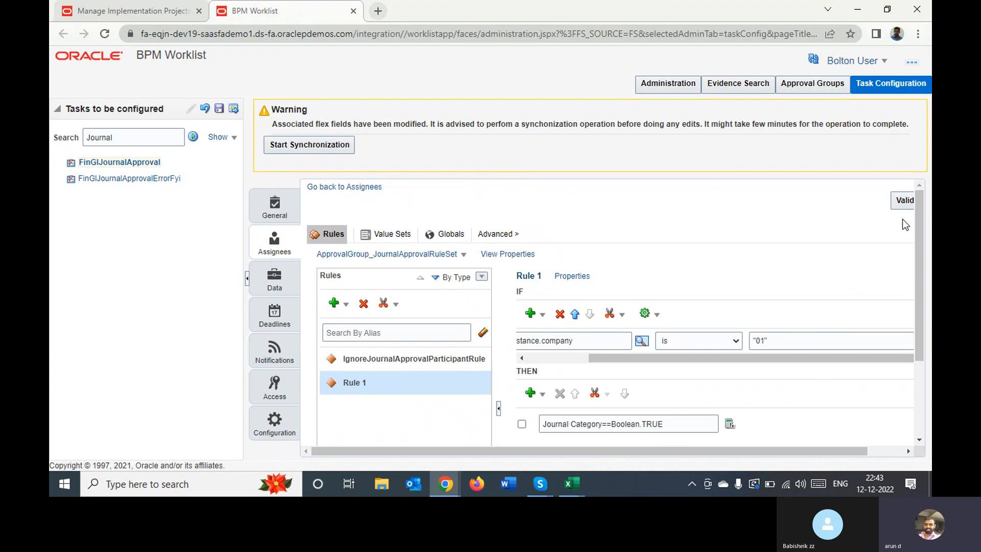
left_click(908, 205)
left_click(218, 110)
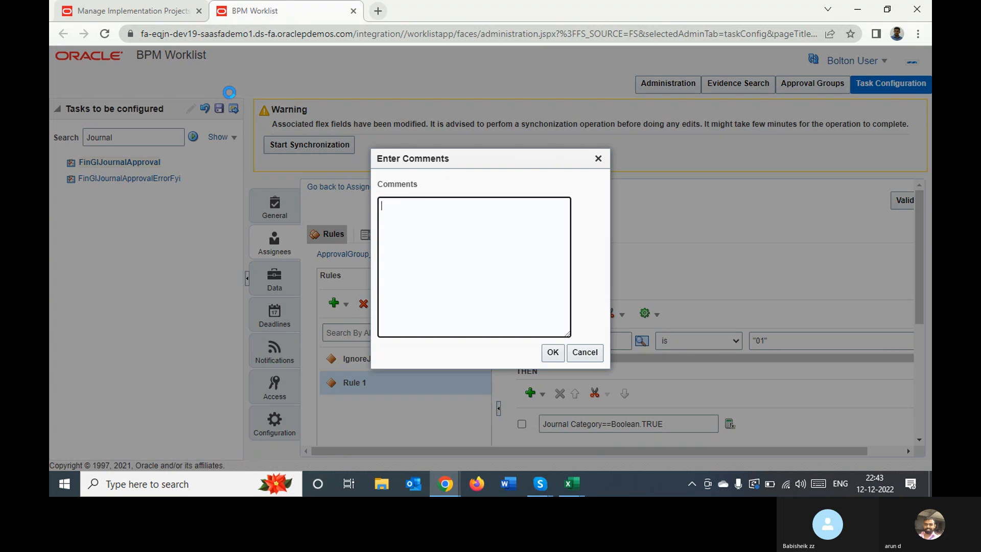
left_click(550, 355)
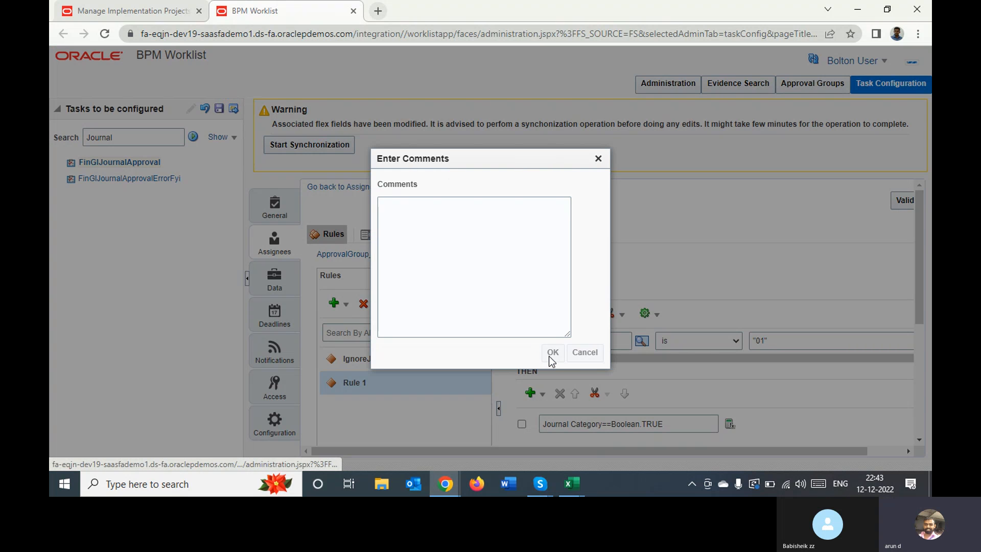
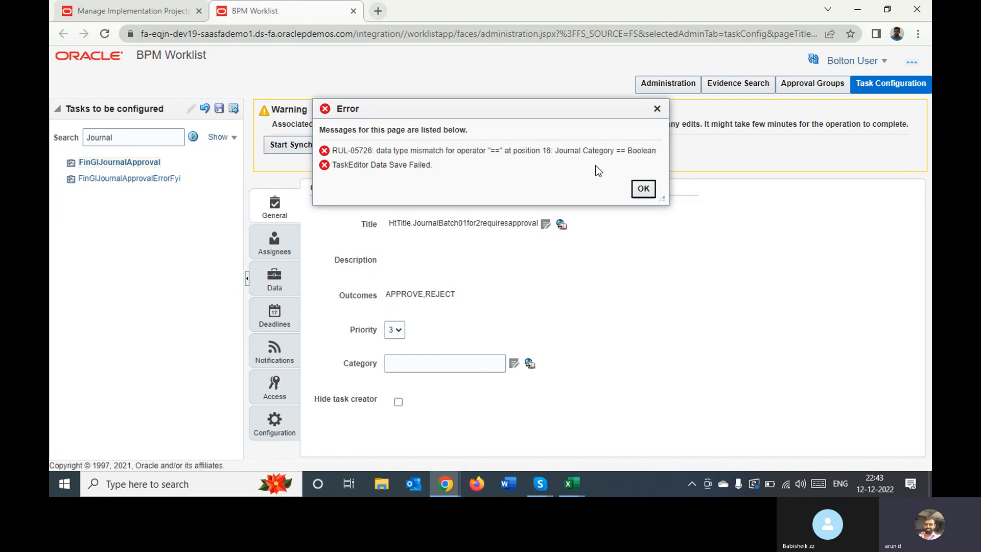
Dismiss the save error, close the BPM Worklist page and go from the Bolton Implementation Project to the Oracle home page
left_click(643, 188)
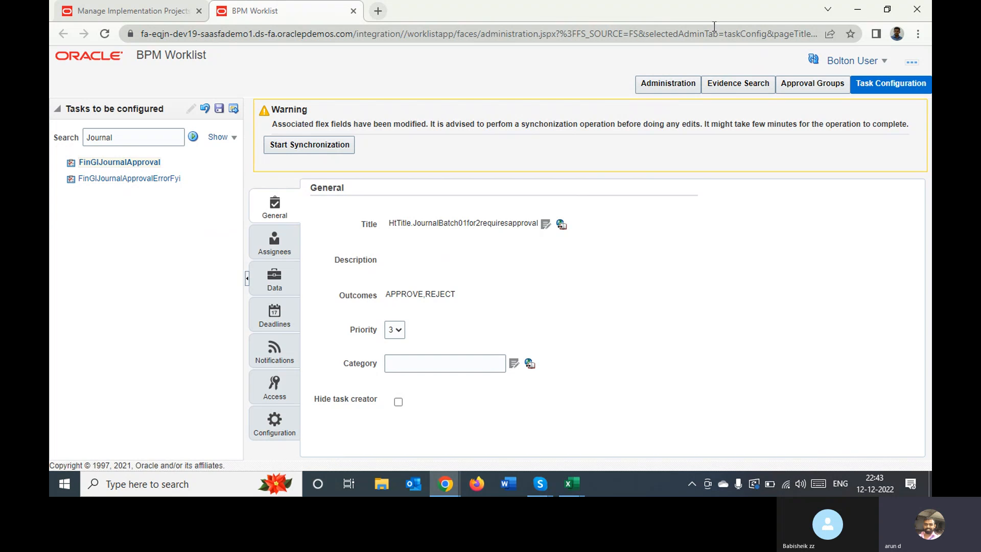
left_click(354, 11)
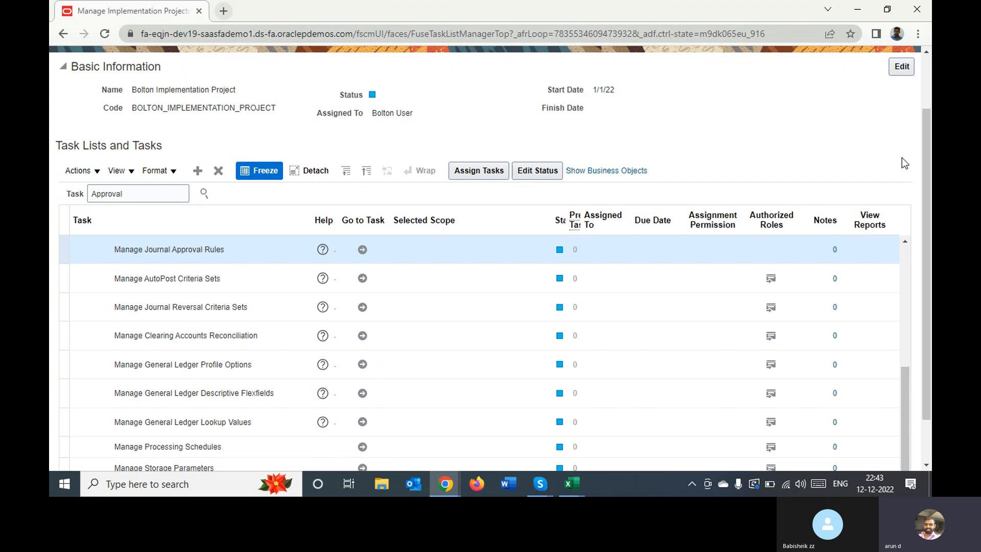
scroll(926, 79, "up", 2)
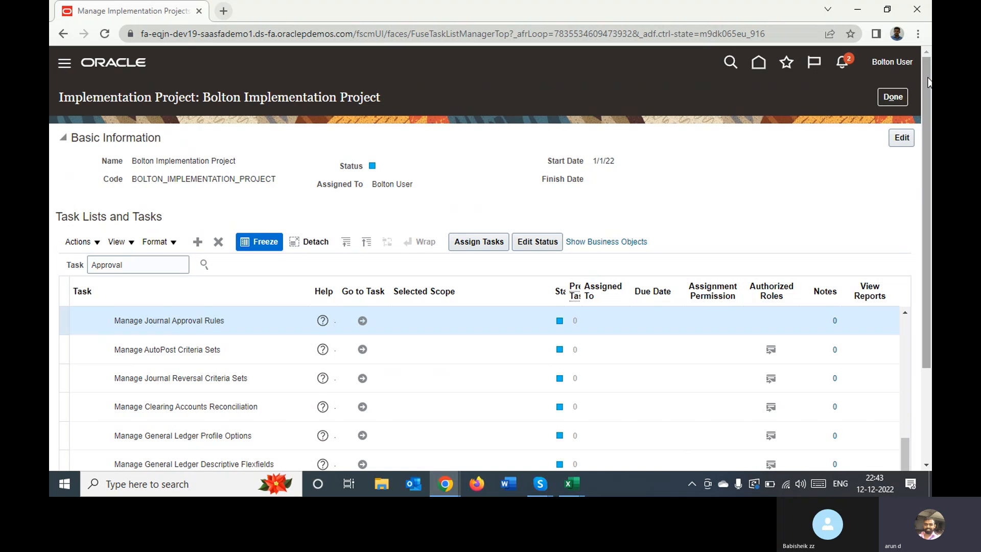
left_click(754, 63)
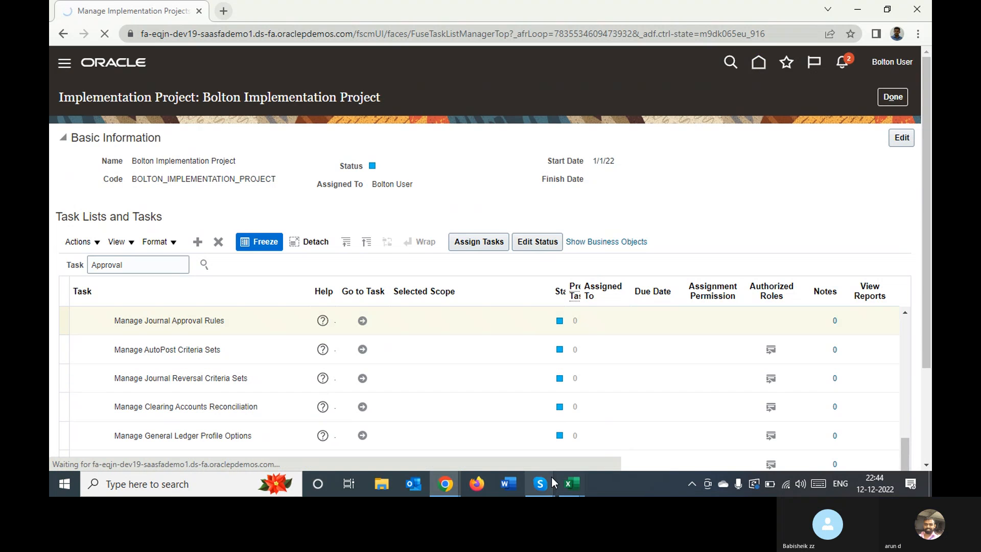
Switch to the Skype call window and stop sharing the screen, confirming the stop
mouse_move(551, 478)
left_click(497, 414)
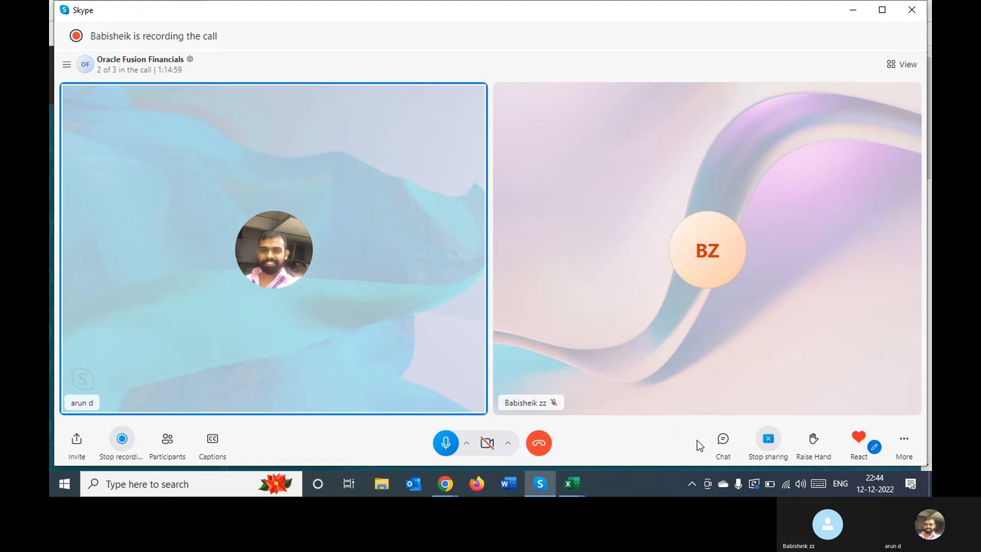
left_click(771, 444)
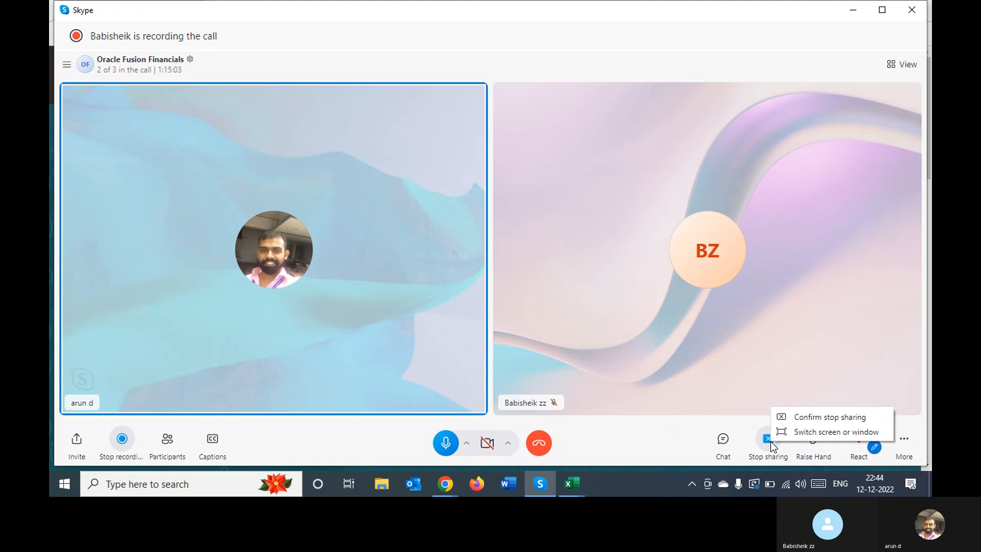
left_click(808, 416)
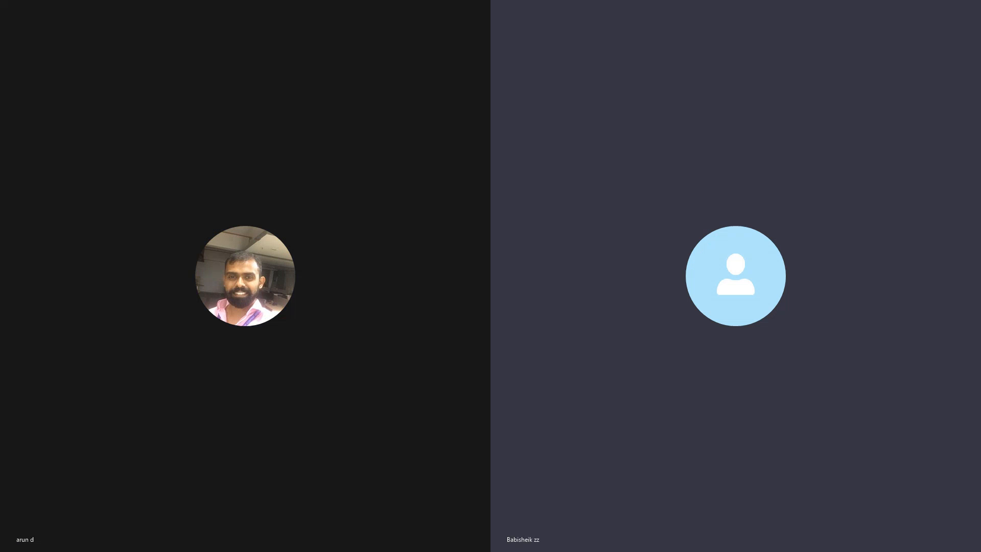